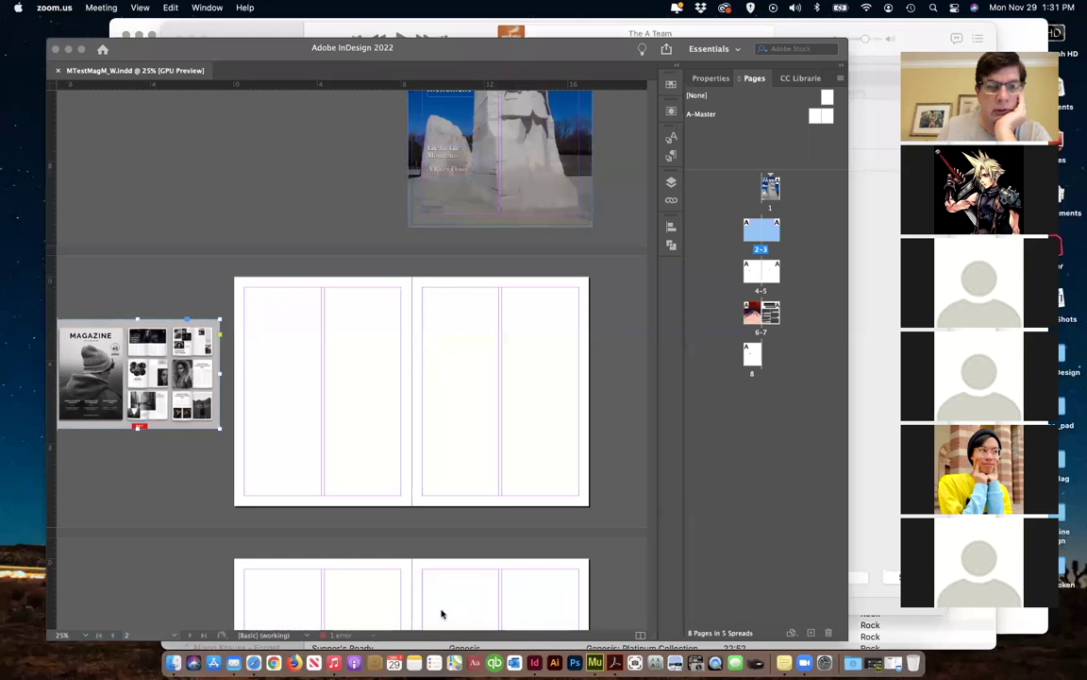
Clear away the iPhone sync window and the music library window, and open a new Safari tab on Google
{"action": "scroll", "coordinate": [466, 601], "scroll_direction": "up", "scroll_amount": 1}
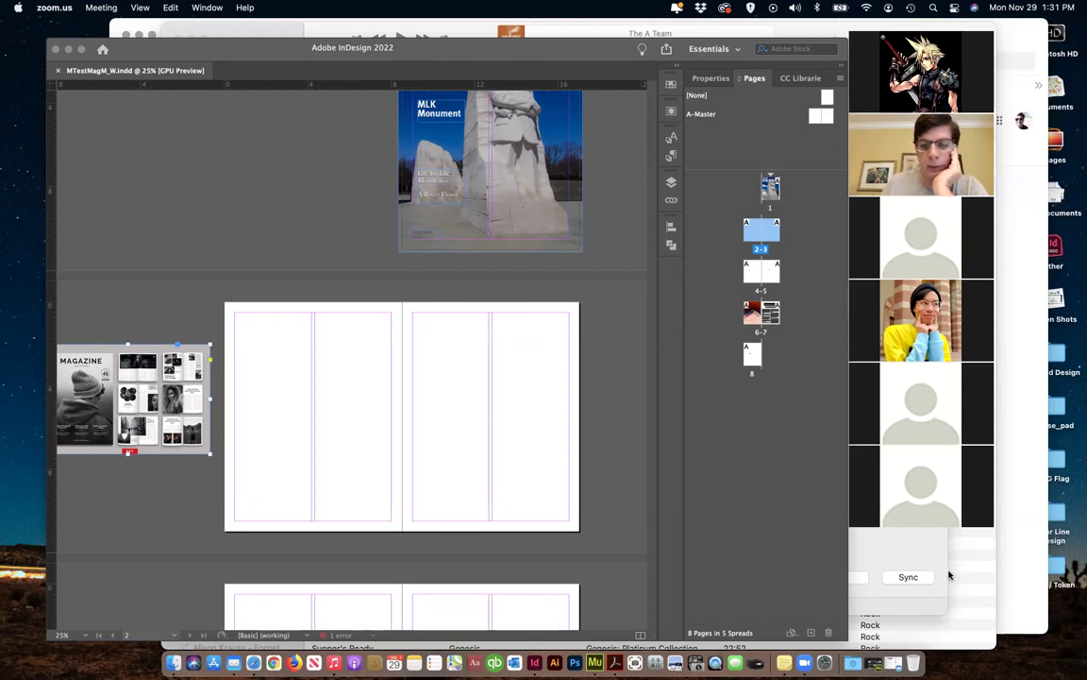
{"action": "left_click", "coordinate": [912, 552]}
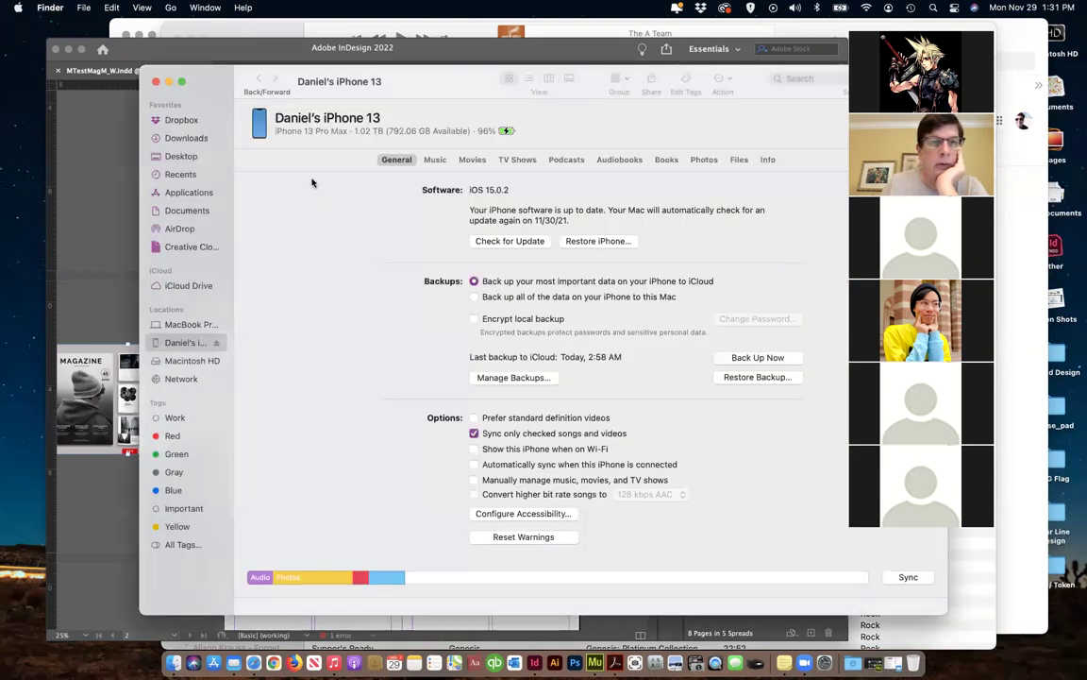
{"action": "left_click", "coordinate": [156, 81]}
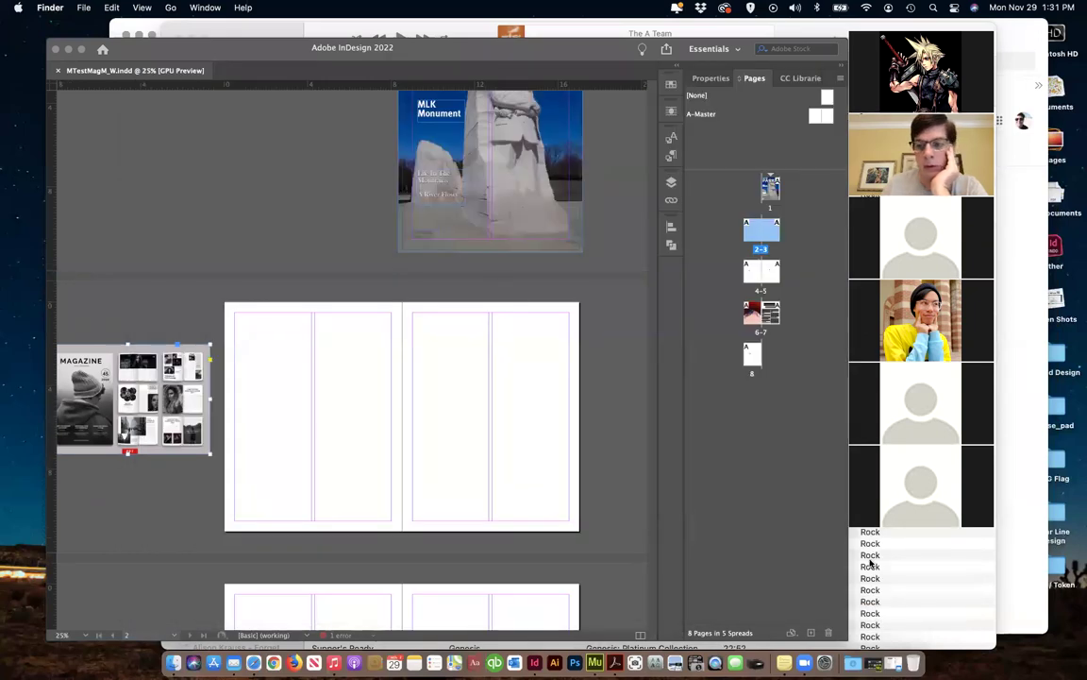
{"action": "left_click", "coordinate": [935, 590]}
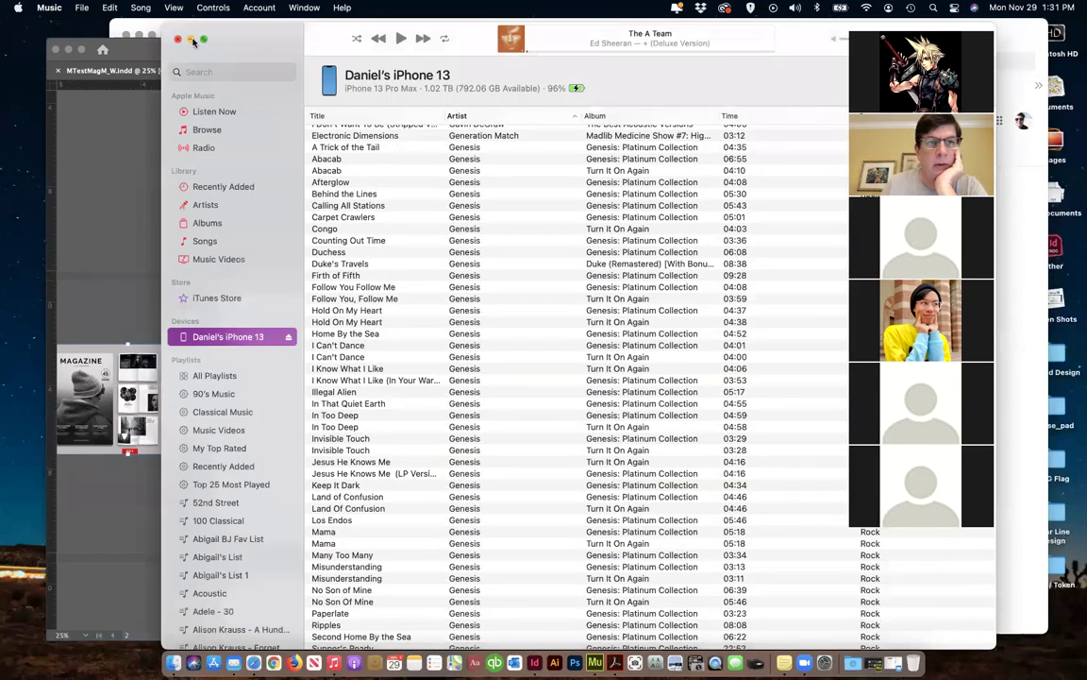
{"action": "left_click", "coordinate": [190, 39]}
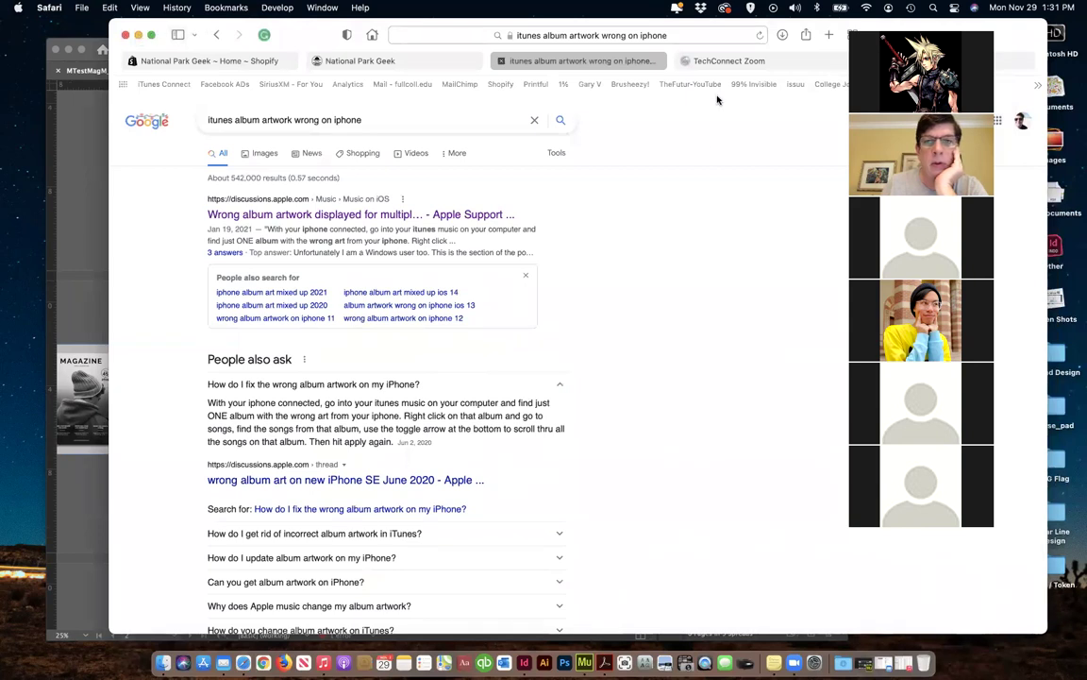
{"action": "left_click", "coordinate": [829, 35]}
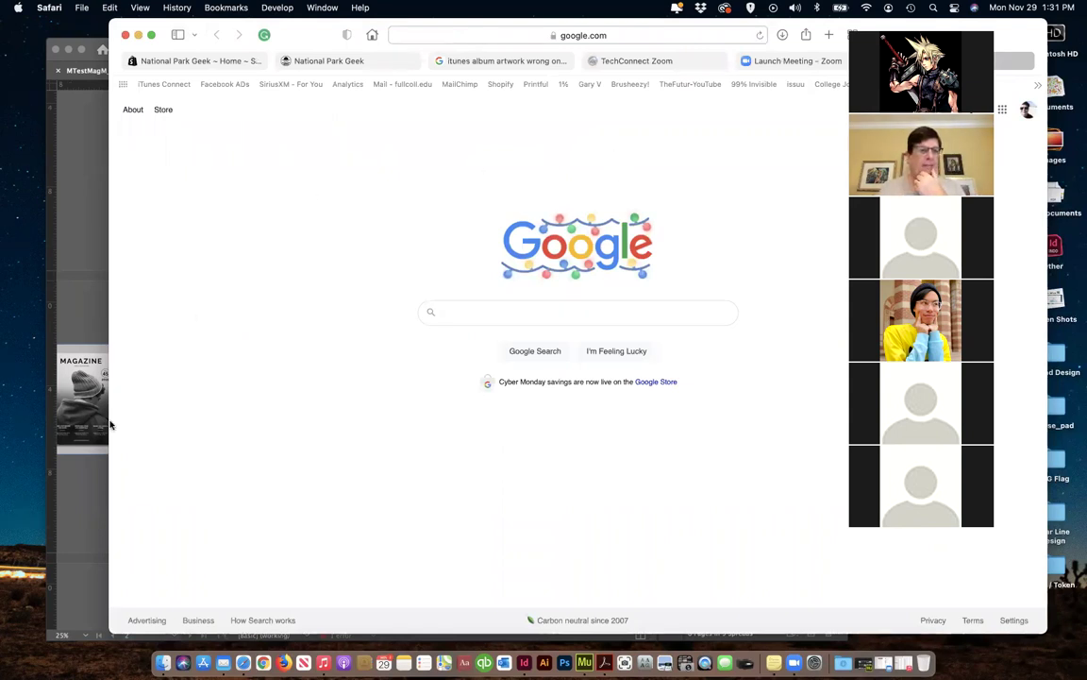
Switch to InDesign and examine the magazine layout reference image on the pasteboard beside pages 2-3 up close
{"action": "left_click", "coordinate": [93, 378]}
{"action": "scroll", "coordinate": [132, 398], "scroll_direction": "left", "scroll_amount": 1}
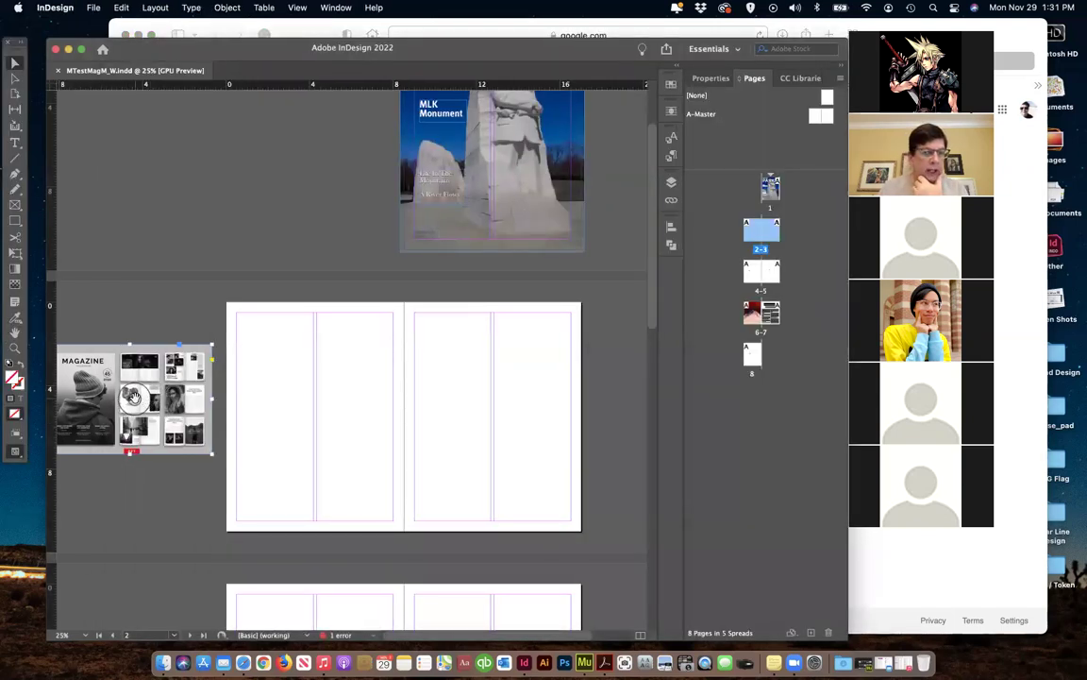
{"action": "scroll", "coordinate": [133, 396], "scroll_direction": "left", "scroll_amount": 2}
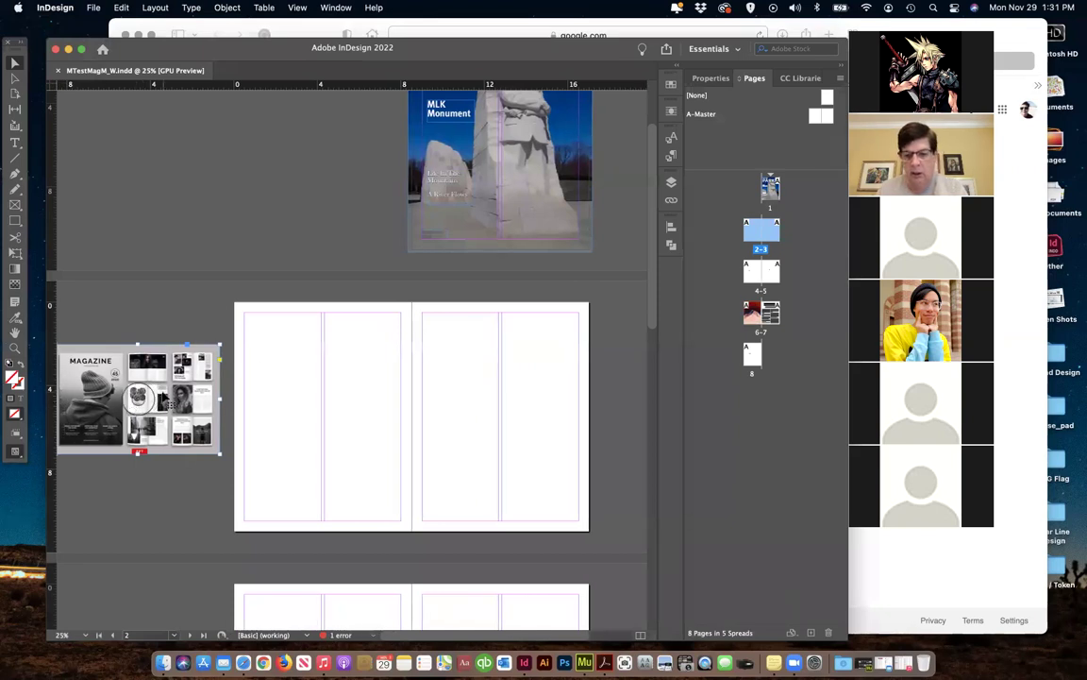
{"action": "key", "text": "super+equal"}
{"action": "key", "text": "super+equal"}
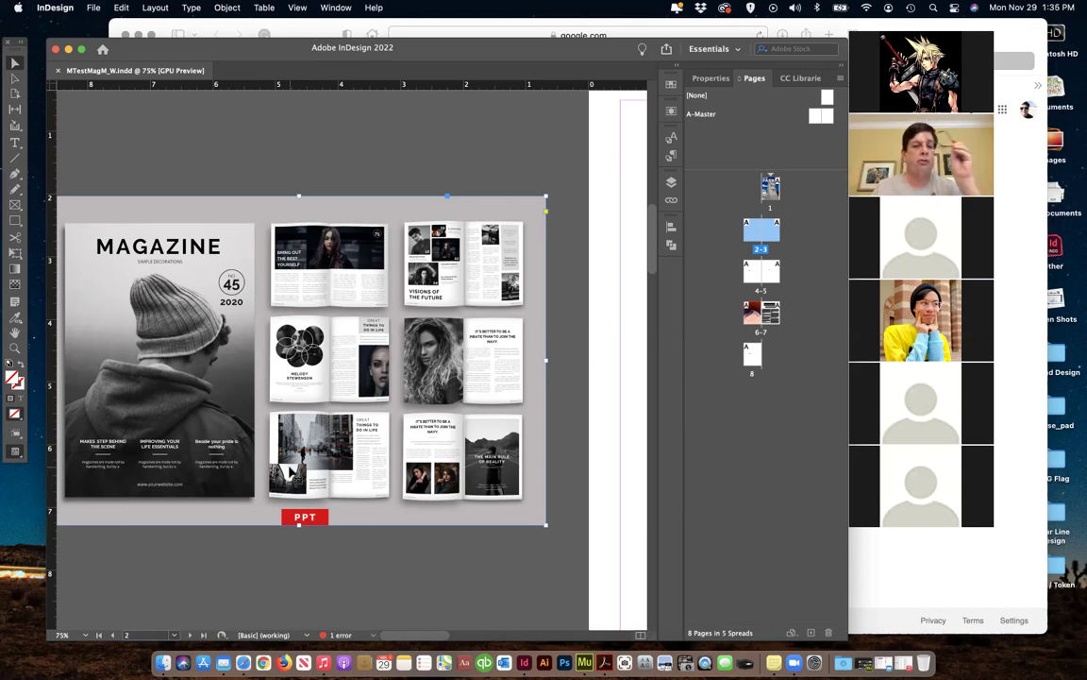
{"action": "key", "text": "super+minus"}
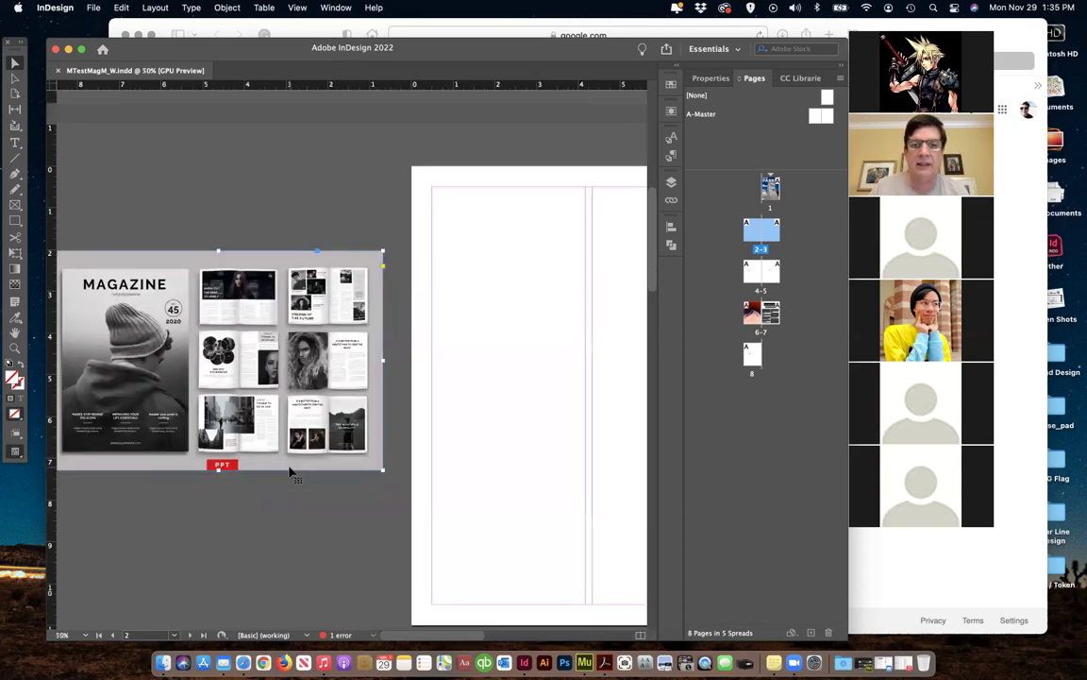
{"action": "key", "text": "super+minus"}
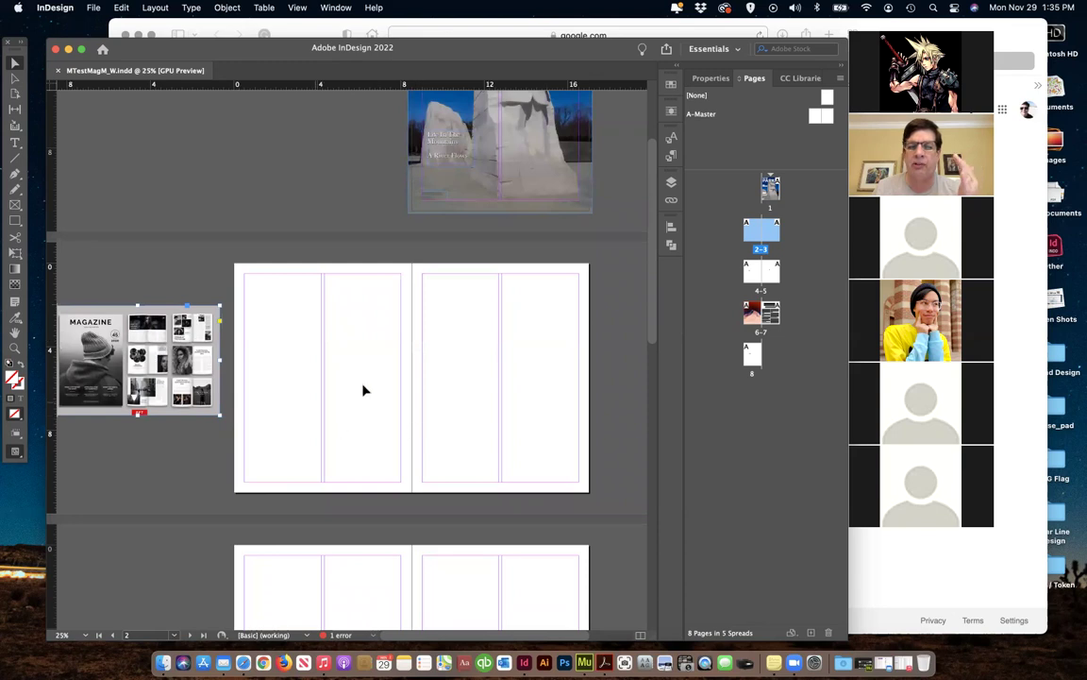
Delete the two small text frames on the 4-5 spread, one on each page
{"action": "scroll", "coordinate": [416, 453], "scroll_direction": "down", "scroll_amount": 10}
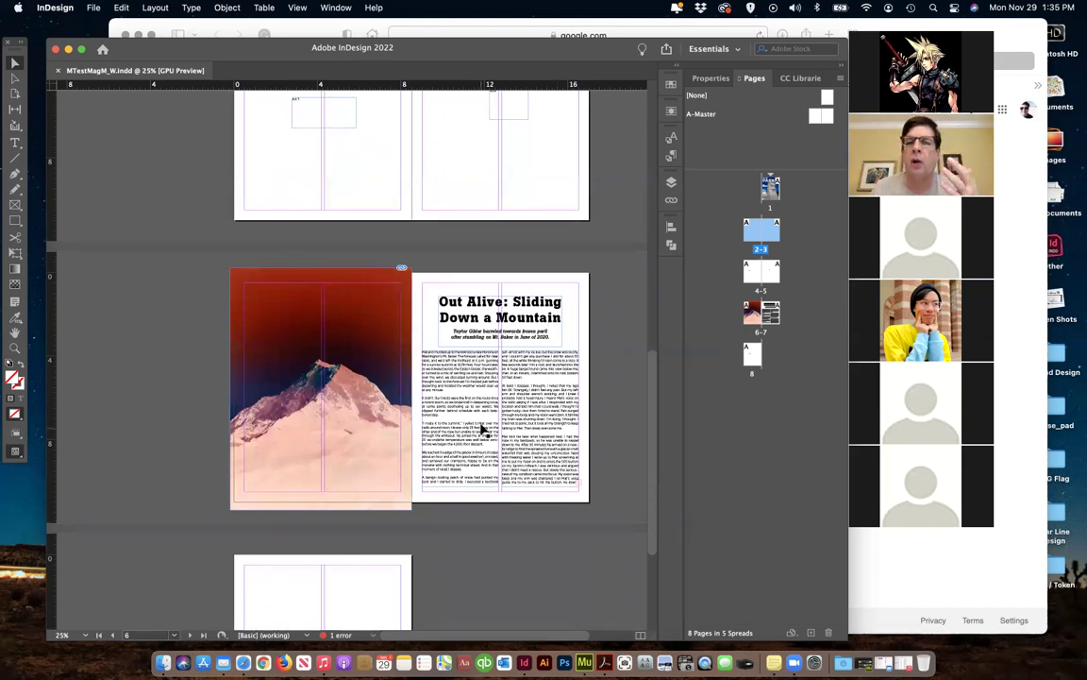
{"action": "scroll", "coordinate": [483, 430], "scroll_direction": "up", "scroll_amount": 1}
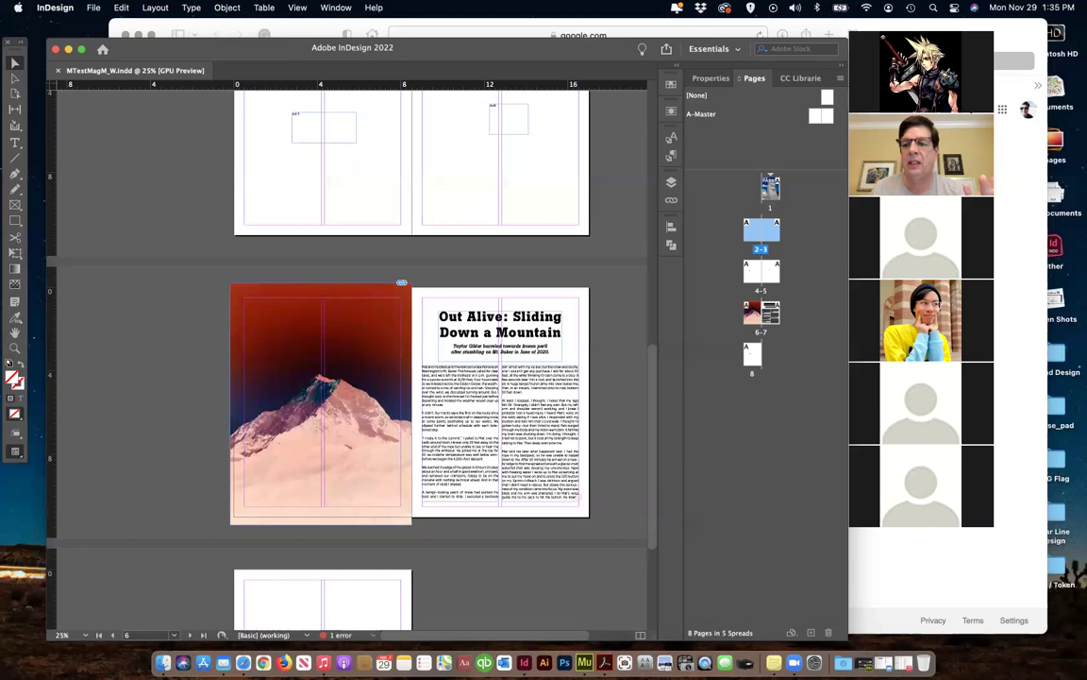
{"action": "scroll", "coordinate": [501, 422], "scroll_direction": "up", "scroll_amount": 5}
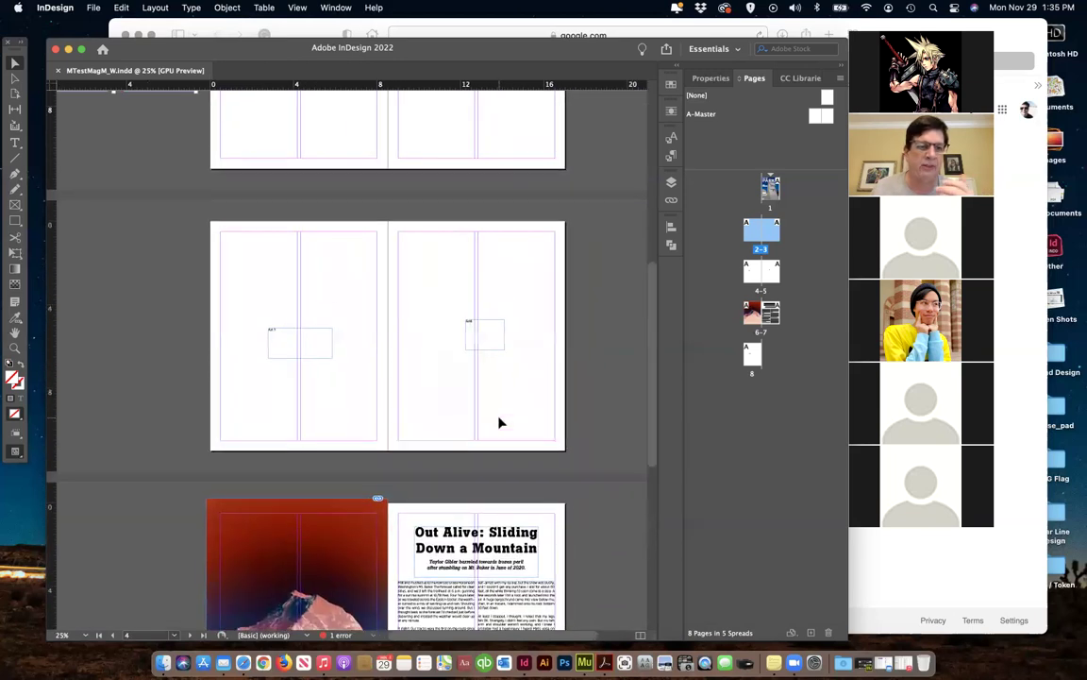
{"action": "scroll", "coordinate": [501, 423], "scroll_direction": "up", "scroll_amount": 5}
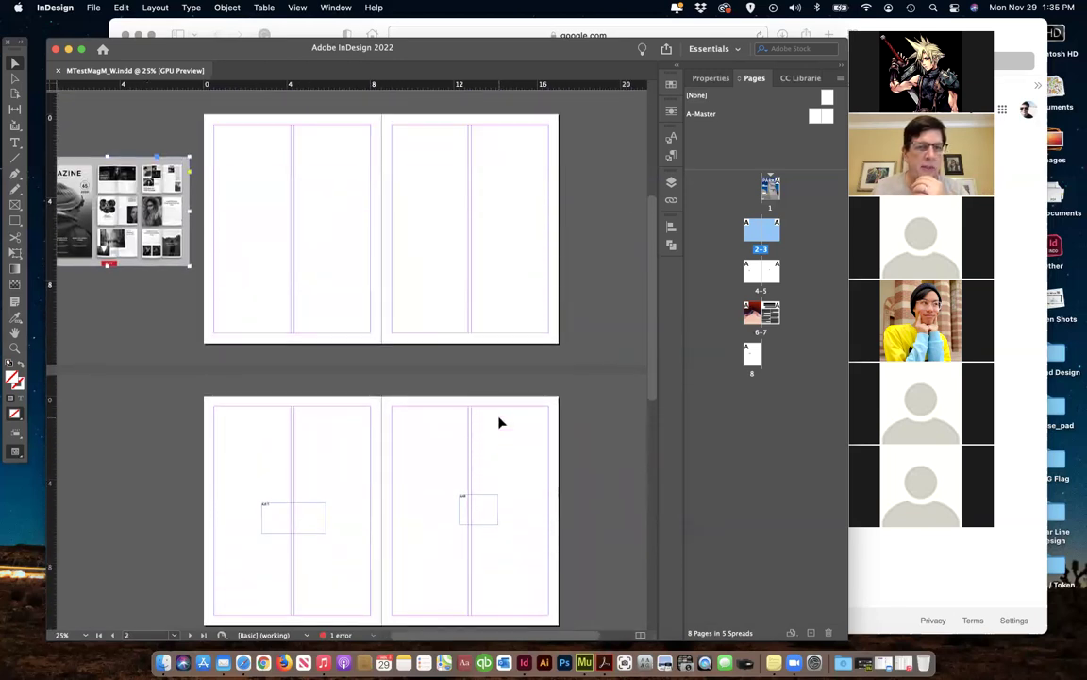
{"action": "left_click", "coordinate": [476, 504]}
{"action": "left_click", "coordinate": [477, 508]}
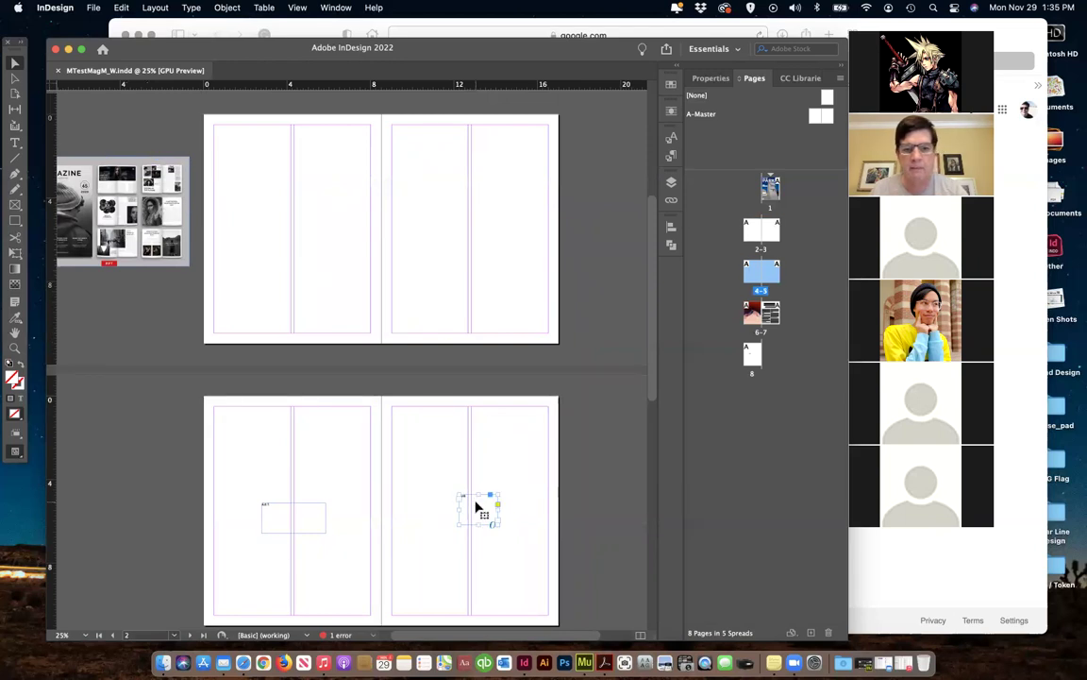
{"action": "key", "text": "Delete"}
{"action": "left_click", "coordinate": [297, 524]}
{"action": "key", "text": "Delete"}
{"action": "scroll", "coordinate": [327, 531], "scroll_direction": "up", "scroll_amount": 2}
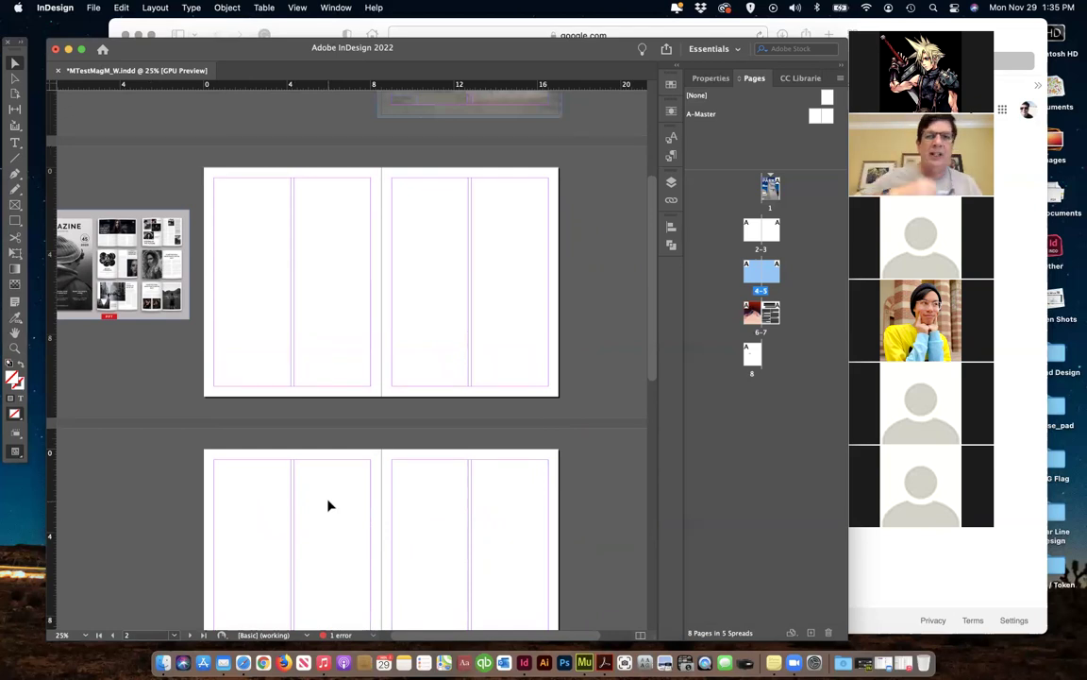
Switch to Safari, search Google Images for "magazine layout" and look through the first results
{"action": "left_click", "coordinate": [296, 36]}
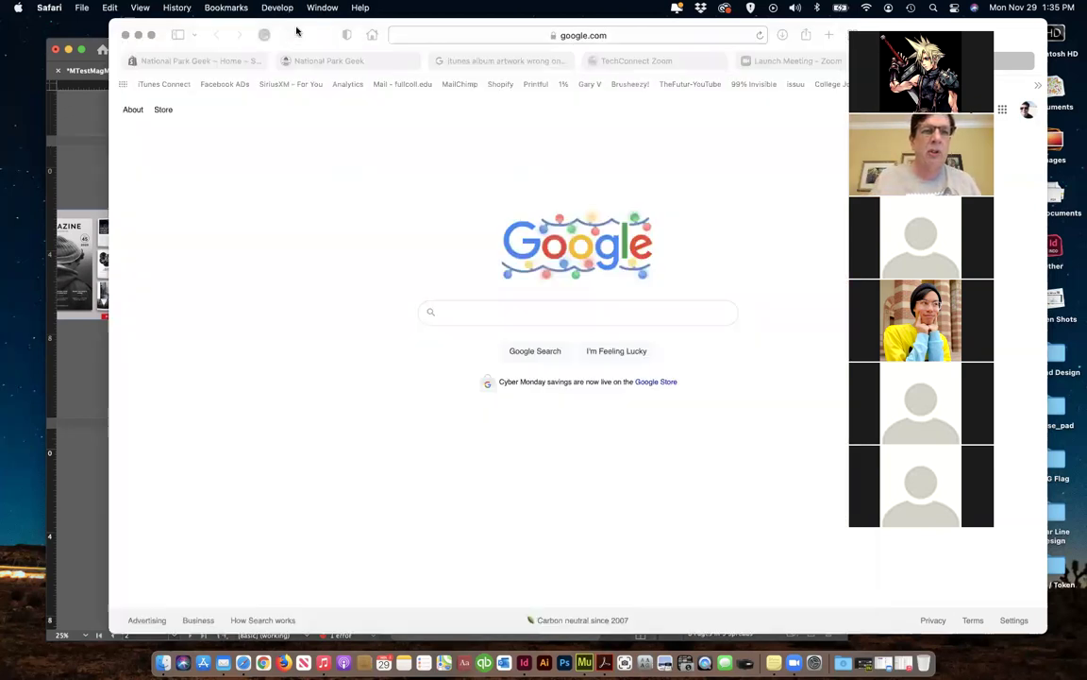
{"action": "type", "text": "magazi"}
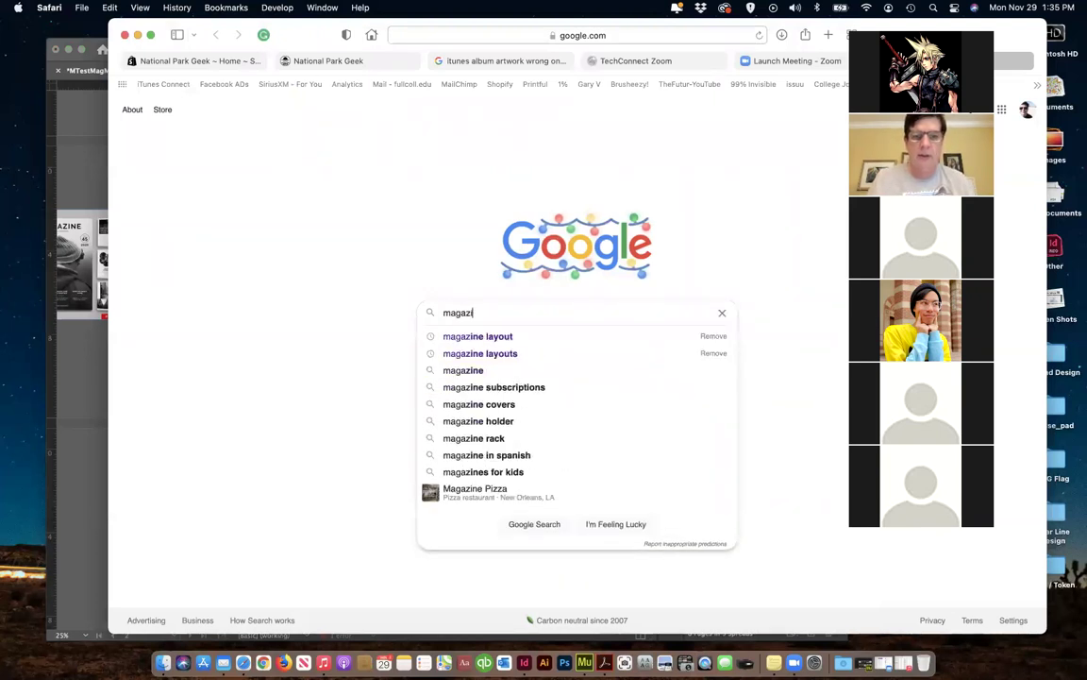
{"action": "left_click", "coordinate": [453, 341]}
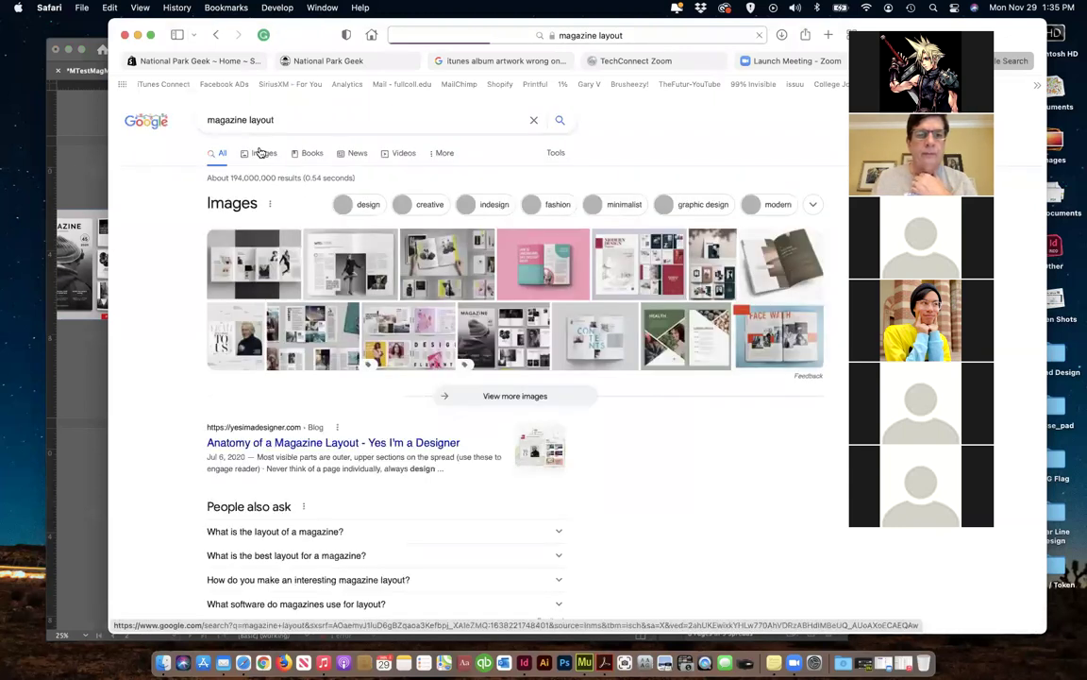
{"action": "left_click", "coordinate": [264, 154]}
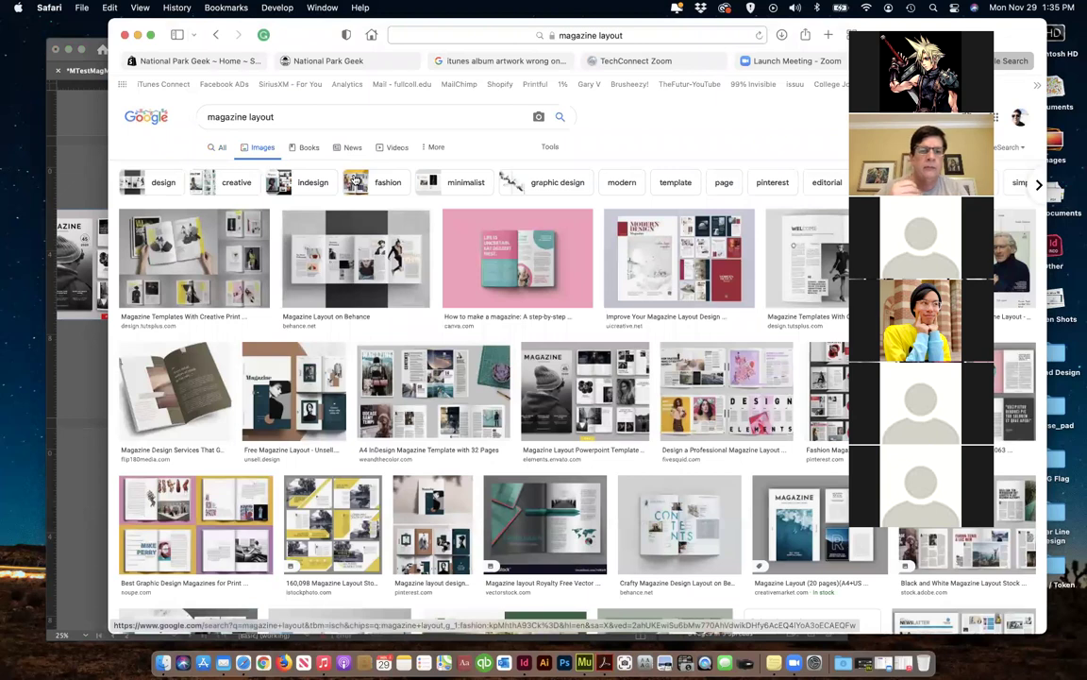
{"action": "scroll", "coordinate": [557, 368], "scroll_direction": "down", "scroll_amount": 5}
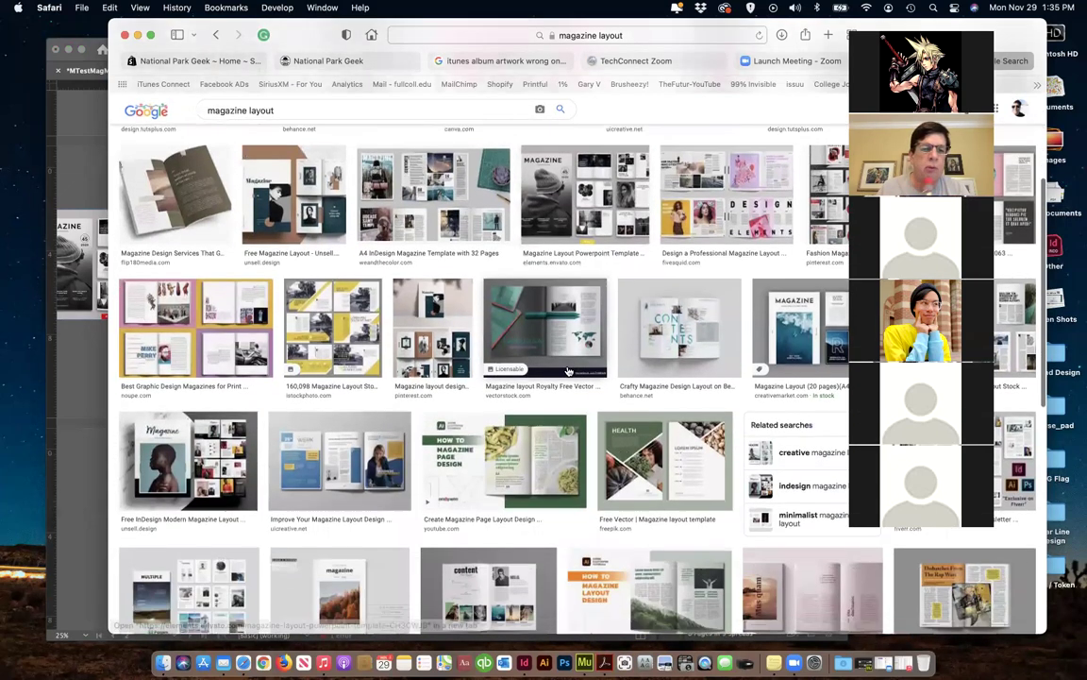
{"action": "scroll", "coordinate": [569, 371], "scroll_direction": "down", "scroll_amount": 5}
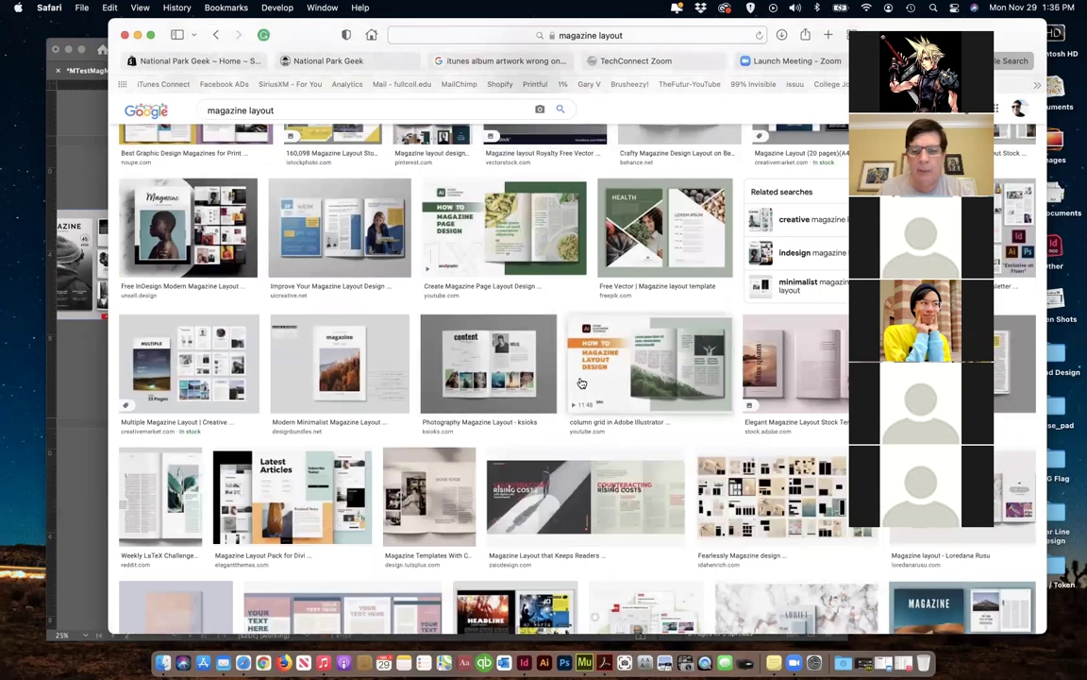
{"action": "scroll", "coordinate": [584, 387], "scroll_direction": "down", "scroll_amount": 1}
{"action": "scroll", "coordinate": [584, 387], "scroll_direction": "down", "scroll_amount": 6}
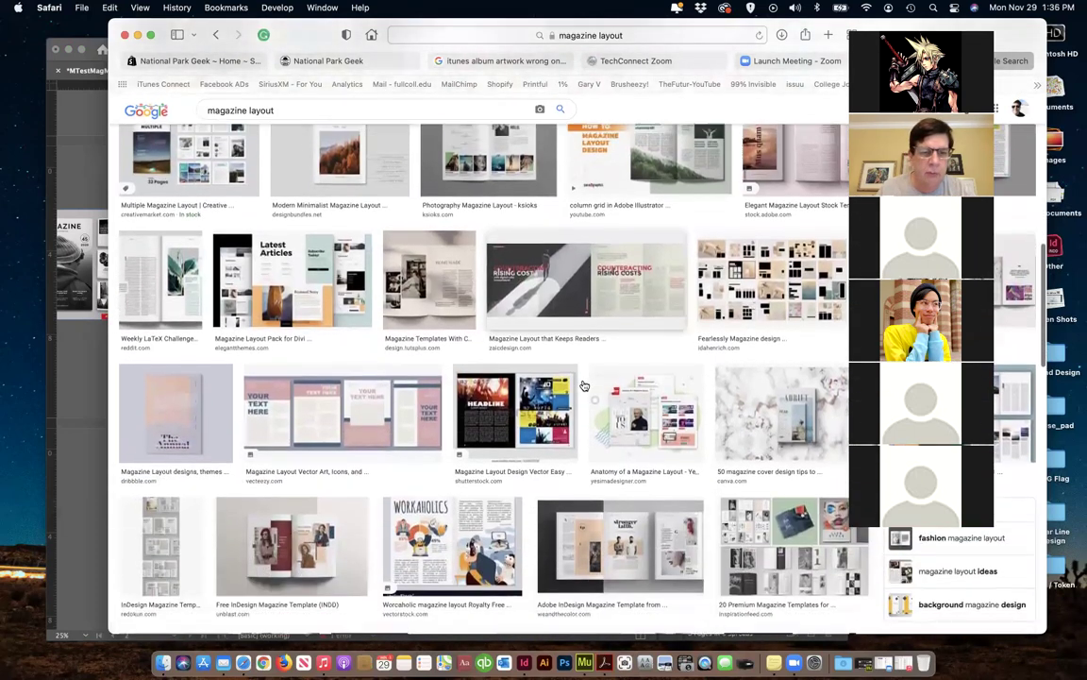
{"action": "scroll", "coordinate": [584, 384], "scroll_direction": "down", "scroll_amount": 2}
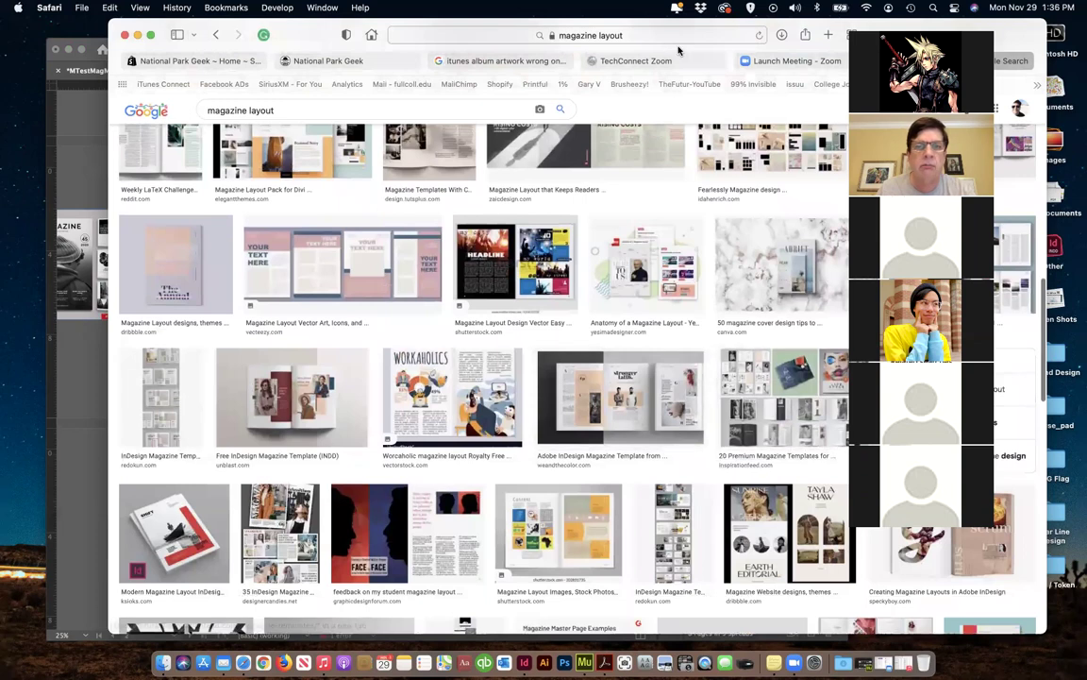
Reposition the browser window and make it narrower so the image results sit clear of the video thumbnails
{"action": "left_click_drag", "start_coordinate": [279, 35], "coordinate": [196, 35]}
{"action": "left_click_drag", "start_coordinate": [963, 633], "coordinate": [860, 648]}
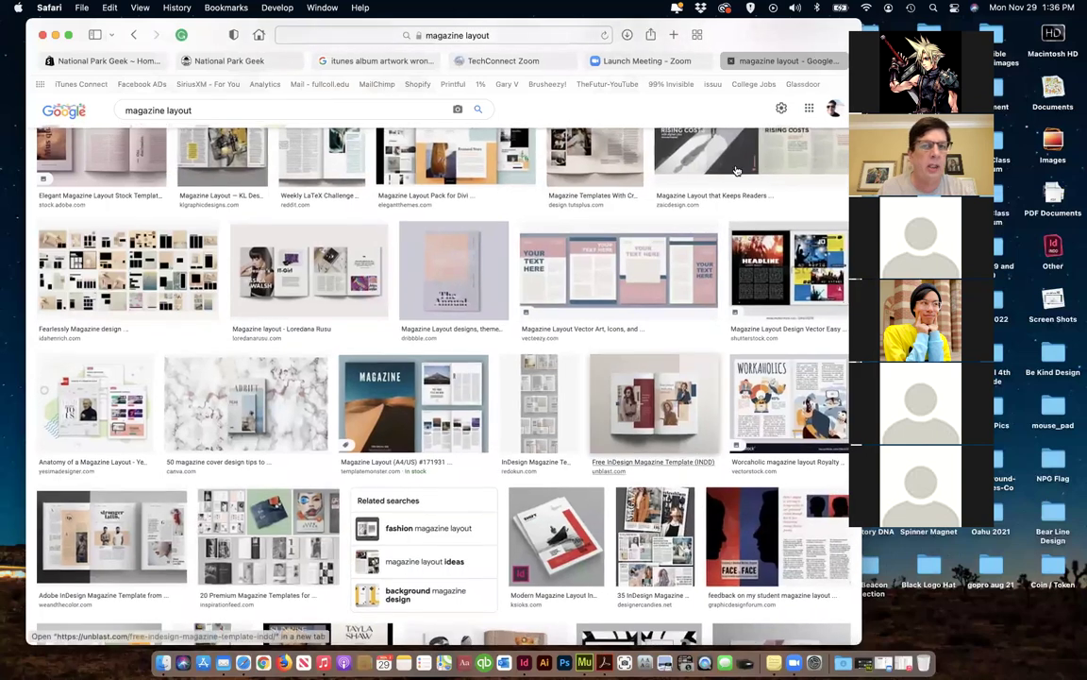
{"action": "left_click_drag", "start_coordinate": [741, 43], "coordinate": [743, 47]}
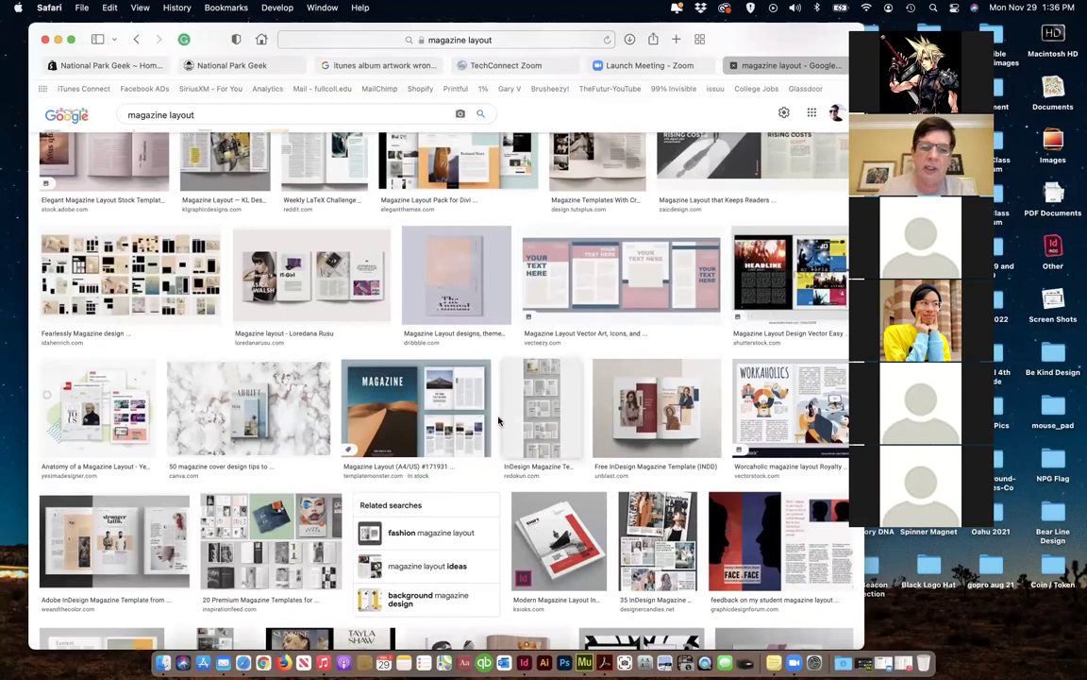
Examine further magazine layout examples in the image results, comparing how the spreads arrange photos, titles and text columns
{"action": "scroll", "coordinate": [486, 401], "scroll_direction": "down", "scroll_amount": 1}
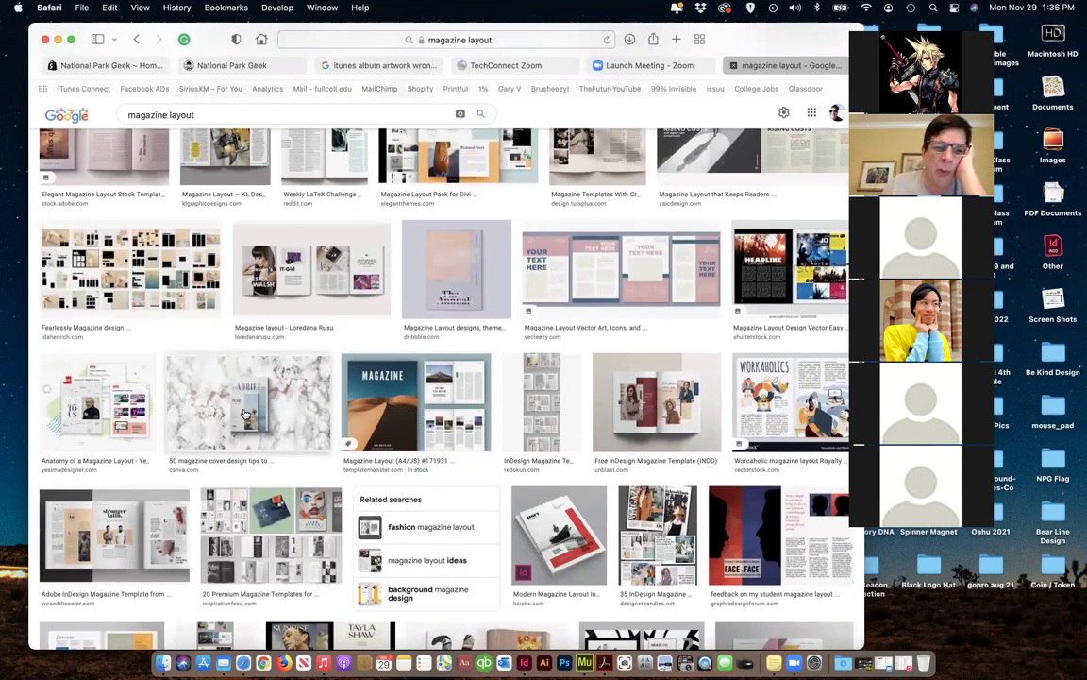
{"action": "scroll", "coordinate": [429, 418], "scroll_direction": "down", "scroll_amount": 1}
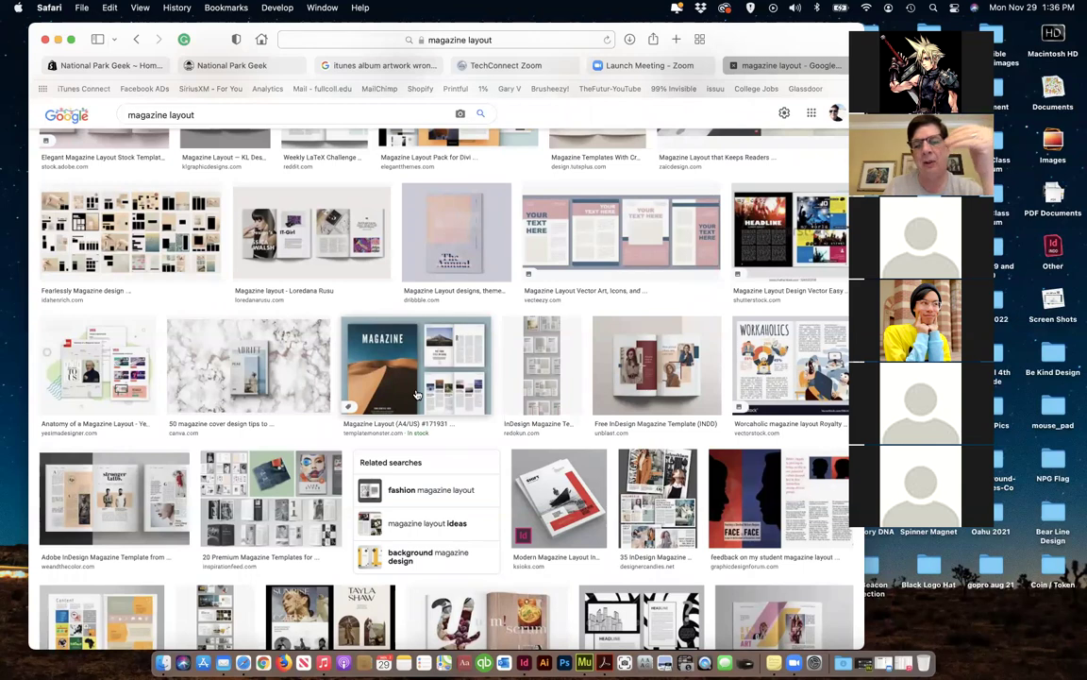
{"action": "scroll", "coordinate": [417, 393], "scroll_direction": "down", "scroll_amount": 10}
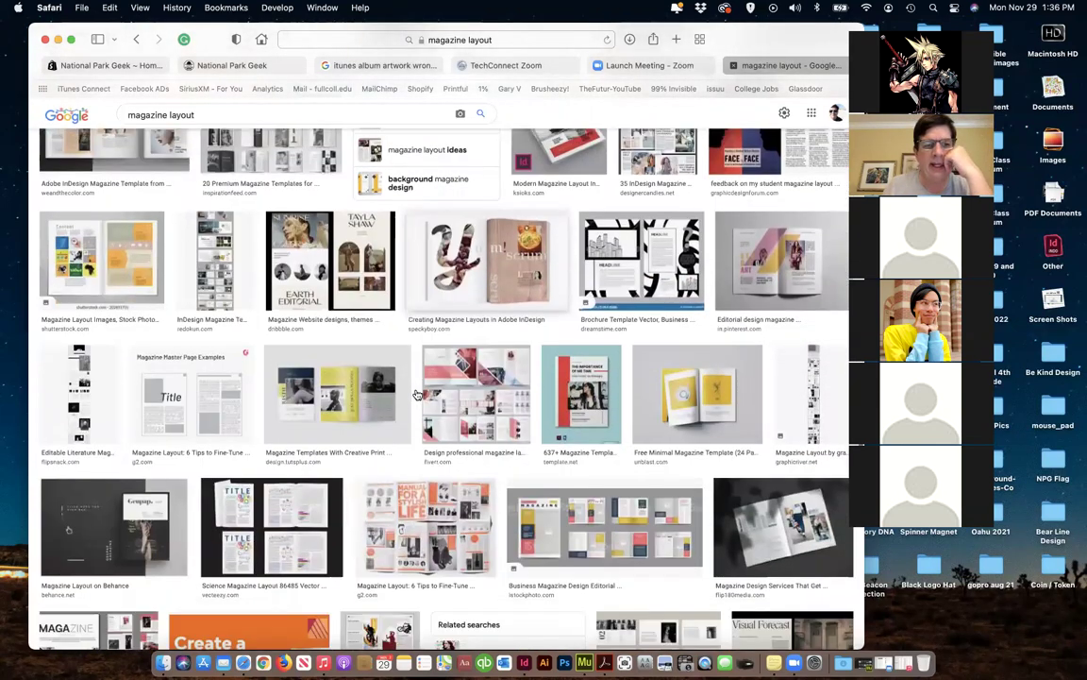
{"action": "scroll", "coordinate": [416, 394], "scroll_direction": "down", "scroll_amount": 1}
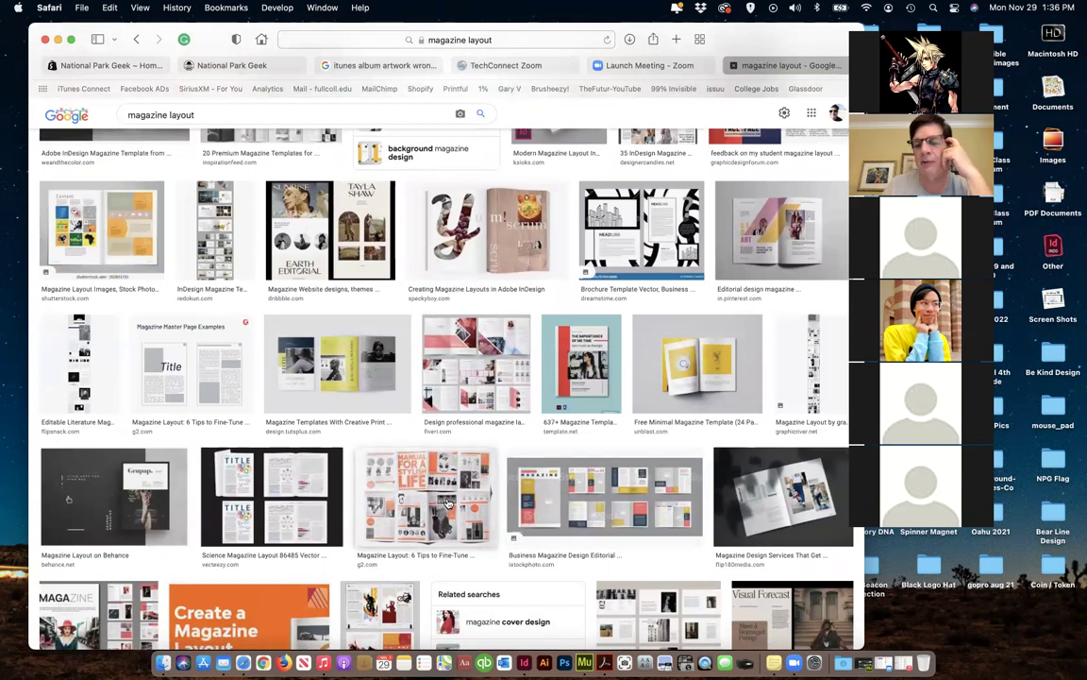
{"action": "scroll", "coordinate": [456, 496], "scroll_direction": "down", "scroll_amount": 4}
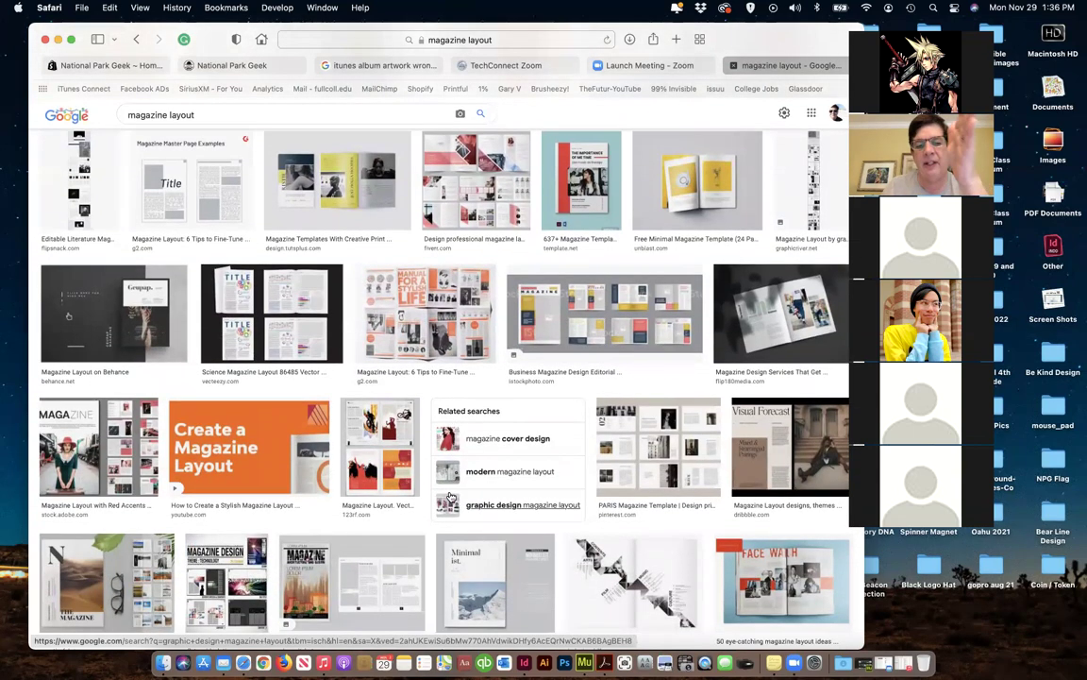
{"action": "scroll", "coordinate": [453, 497], "scroll_direction": "down", "scroll_amount": 7}
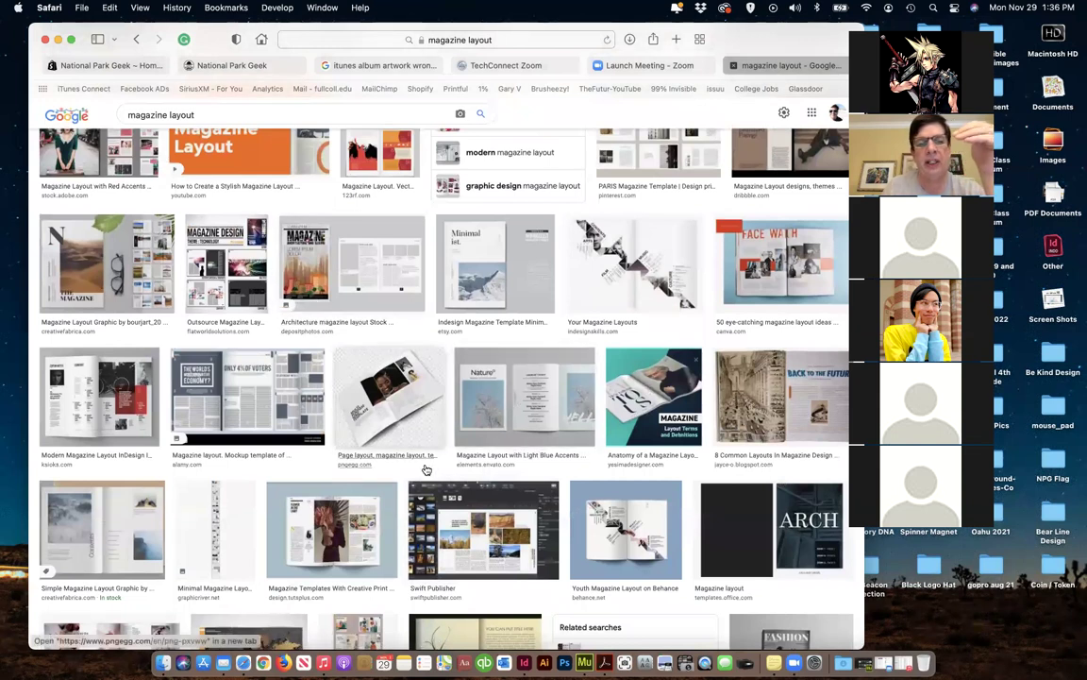
{"action": "scroll", "coordinate": [460, 461], "scroll_direction": "down", "scroll_amount": 2}
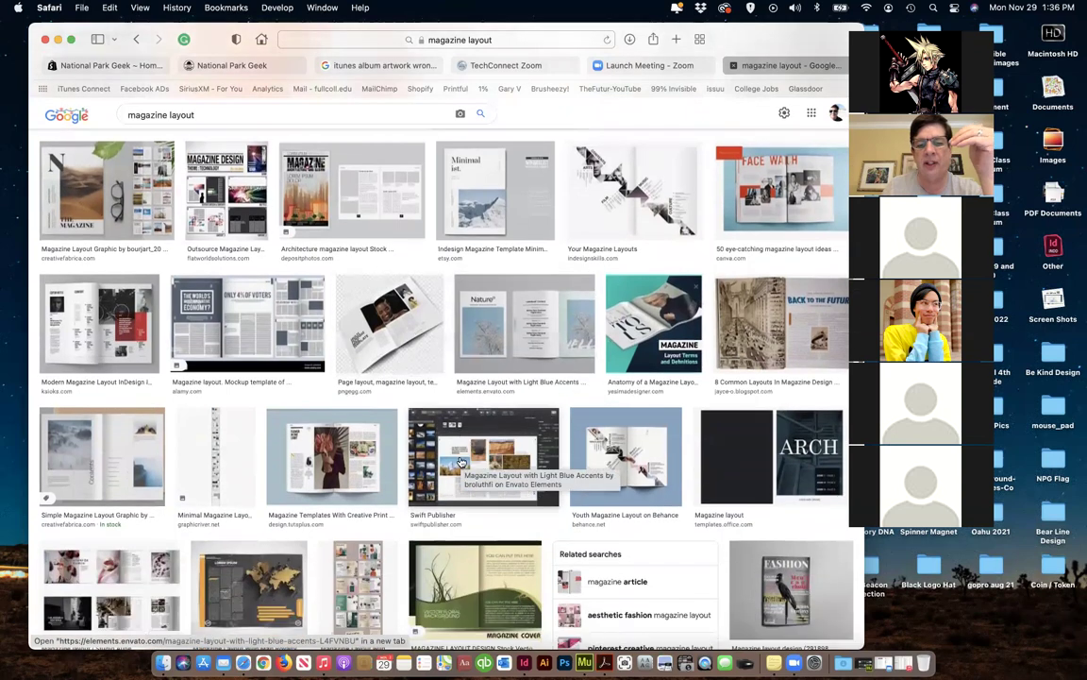
{"action": "scroll", "coordinate": [460, 373], "scroll_direction": "down", "scroll_amount": 2}
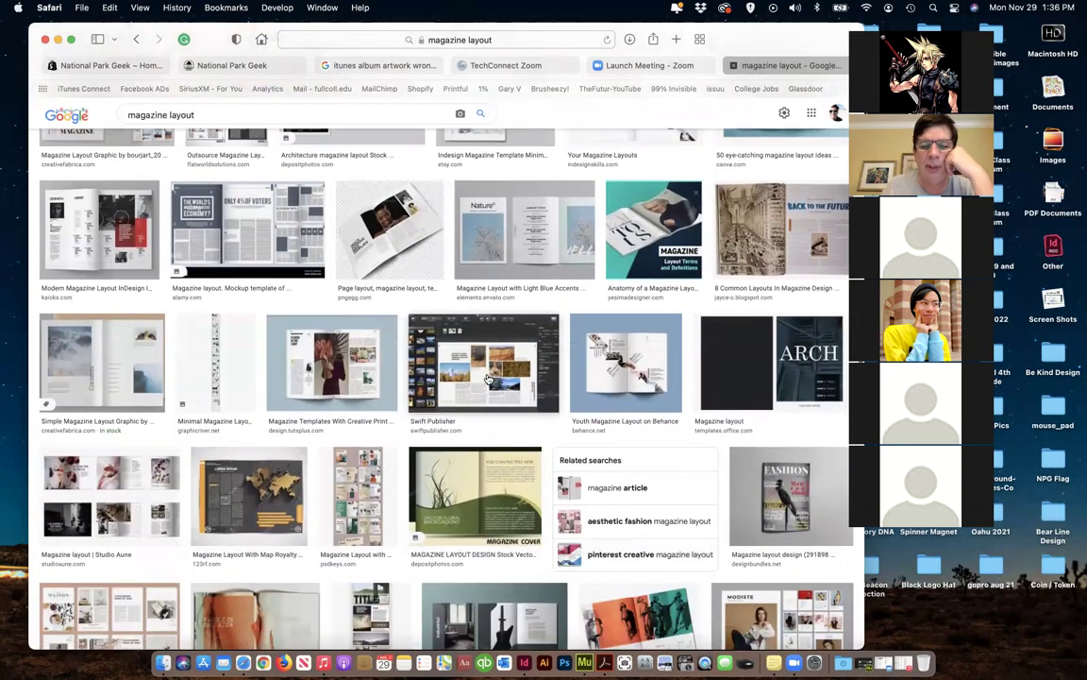
Preview the Swift Publisher layout from the image results and place its image on the InDesign pasteboard beside the 2-3 spread
{"action": "left_click", "coordinate": [487, 379]}
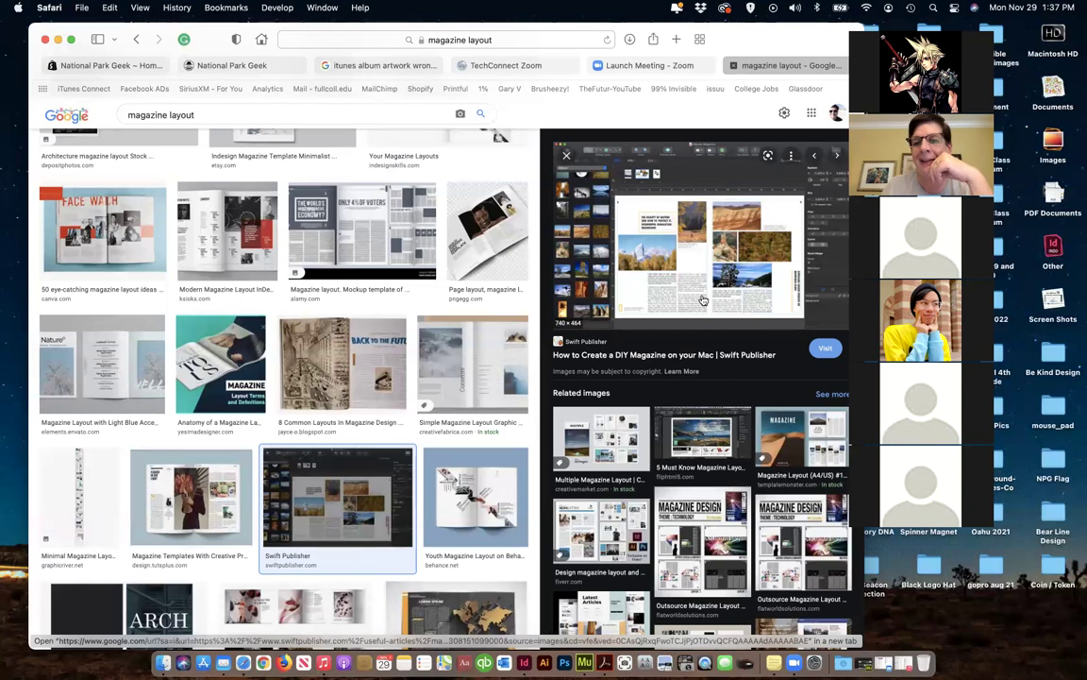
{"action": "left_click_drag", "start_coordinate": [199, 36], "coordinate": [356, 31]}
{"action": "left_click_drag", "start_coordinate": [746, 245], "coordinate": [81, 343]}
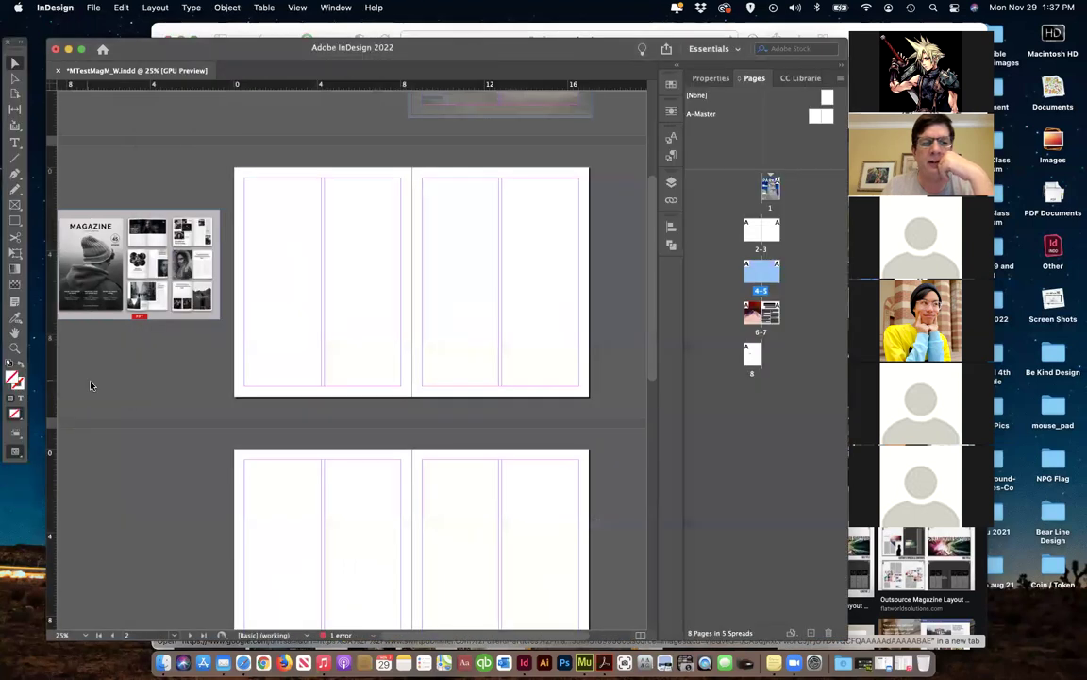
Move the colour landscape layout image beside the 4-5 spread and the black-and-white magazine collage beside the 6-7 spread, both on the pasteboard
{"action": "left_click_drag", "start_coordinate": [100, 269], "coordinate": [139, 539]}
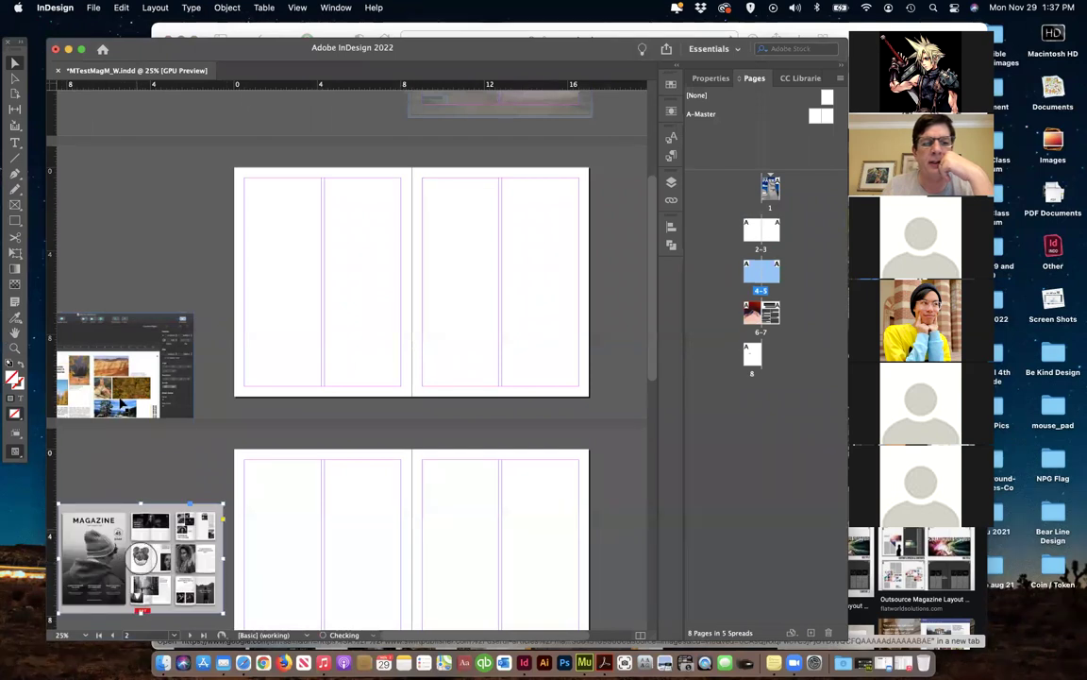
{"action": "left_click", "coordinate": [203, 406]}
{"action": "scroll", "coordinate": [328, 464], "scroll_direction": "down", "scroll_amount": 2}
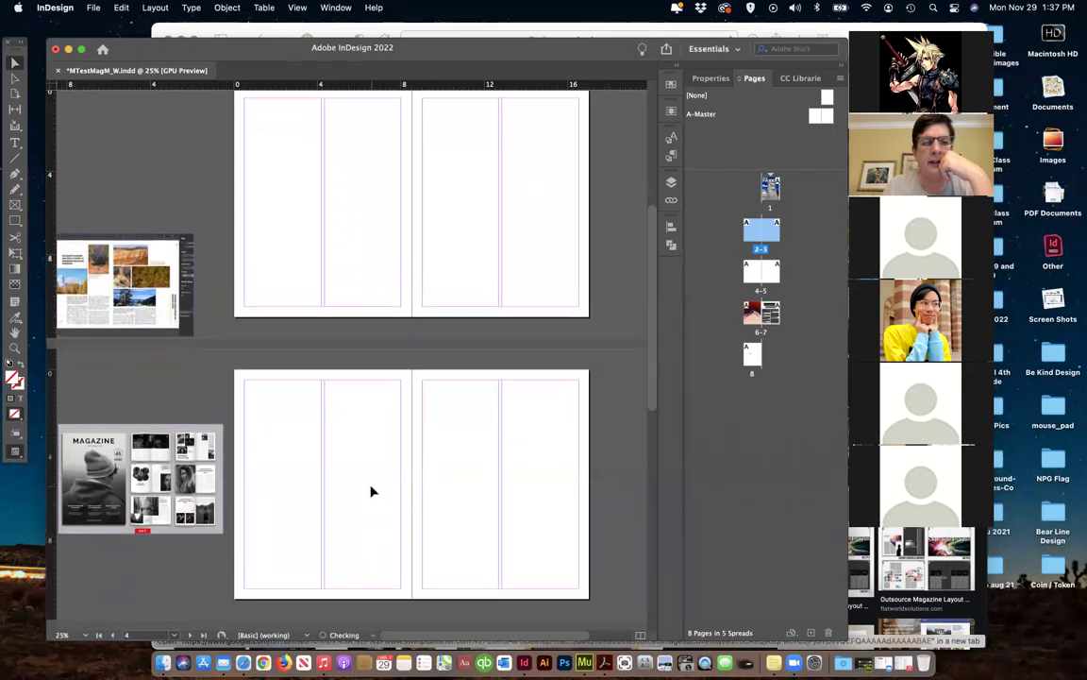
{"action": "left_click_drag", "start_coordinate": [150, 322], "coordinate": [391, 512]}
{"action": "key", "text": "super+z"}
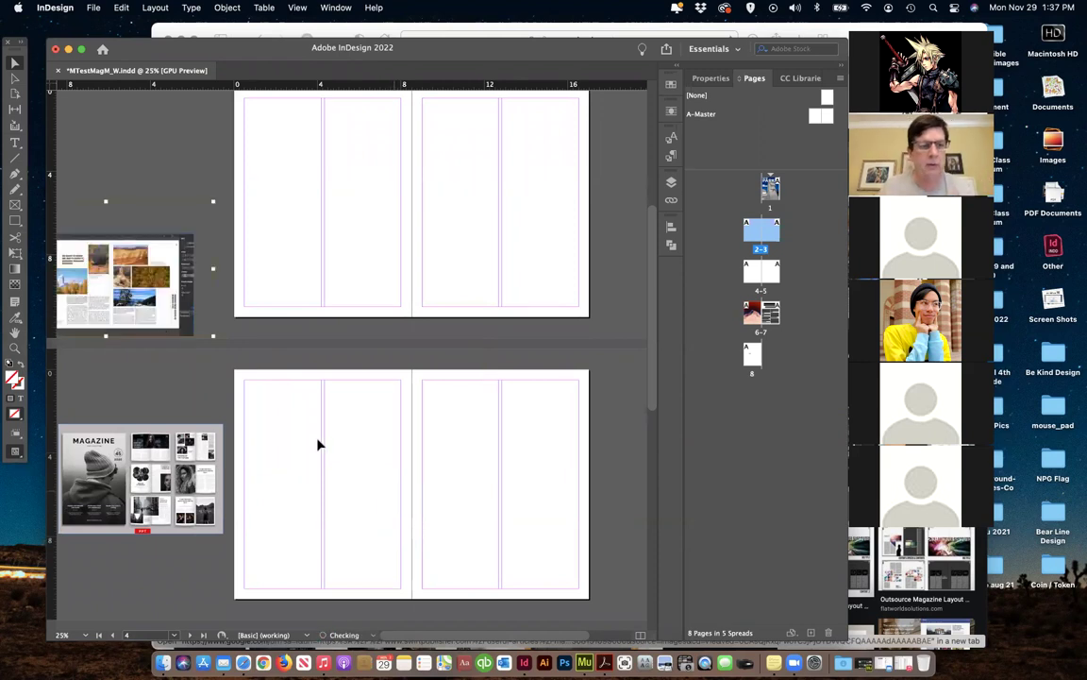
{"action": "left_click_drag", "start_coordinate": [127, 295], "coordinate": [421, 486]}
{"action": "scroll", "coordinate": [421, 486], "scroll_direction": "down", "scroll_amount": 3}
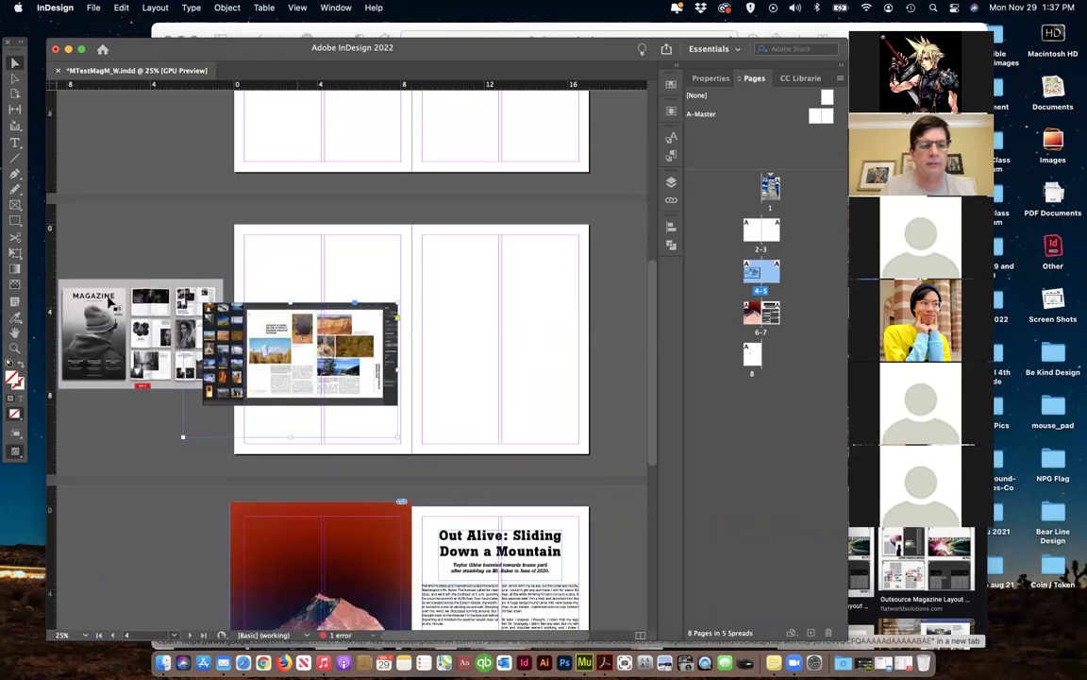
{"action": "left_click_drag", "start_coordinate": [113, 313], "coordinate": [115, 587]}
{"action": "left_click_drag", "start_coordinate": [184, 338], "coordinate": [86, 332]}
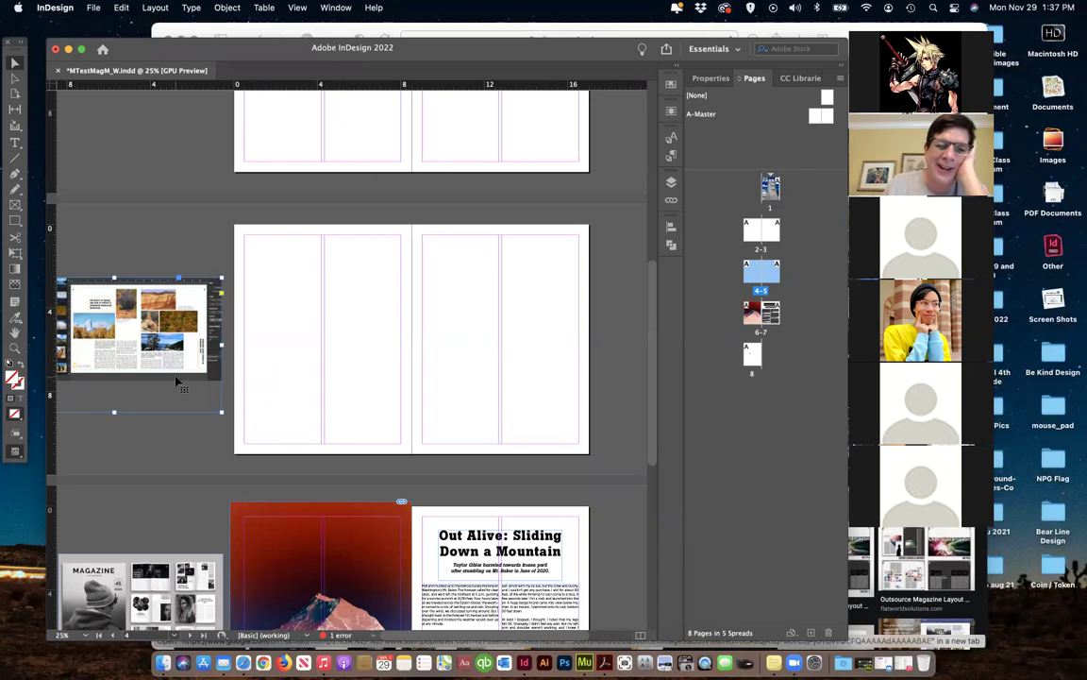
{"action": "scroll", "coordinate": [263, 482], "scroll_direction": "down", "scroll_amount": 2}
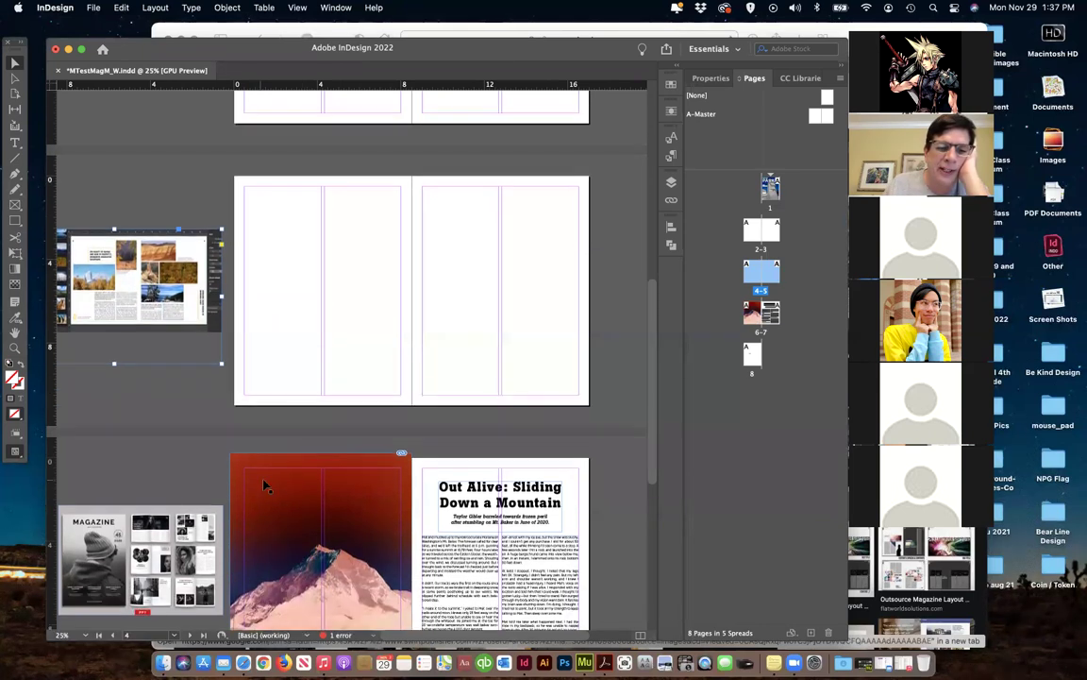
{"action": "left_click_drag", "start_coordinate": [222, 500], "coordinate": [201, 492]}
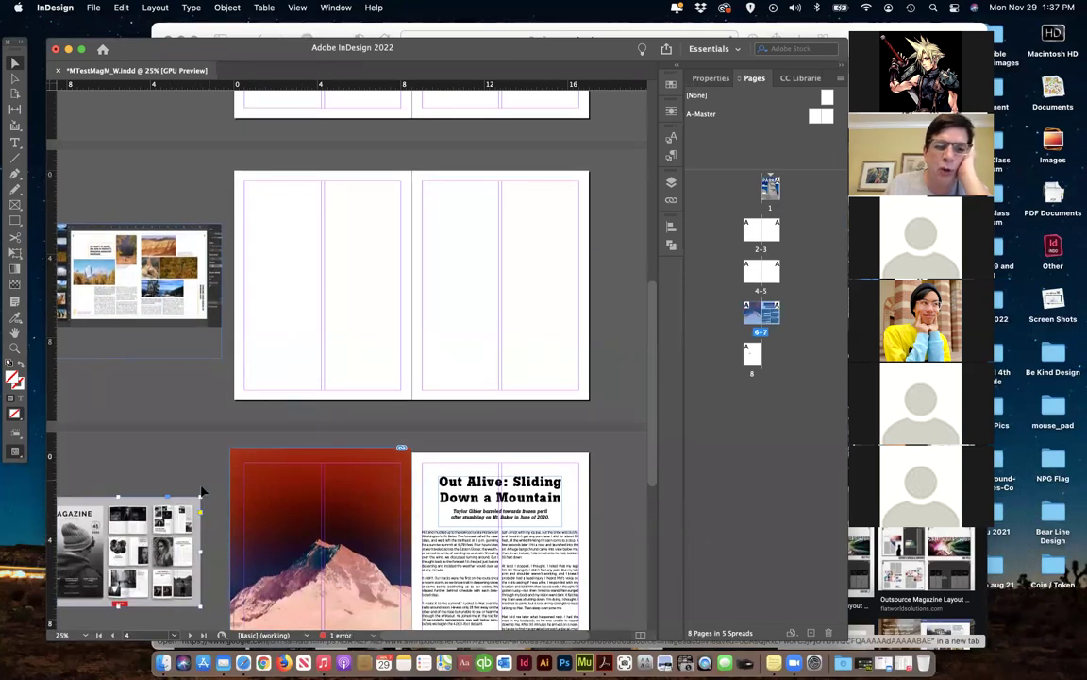
{"action": "scroll", "coordinate": [347, 353], "scroll_direction": "up", "scroll_amount": 5}
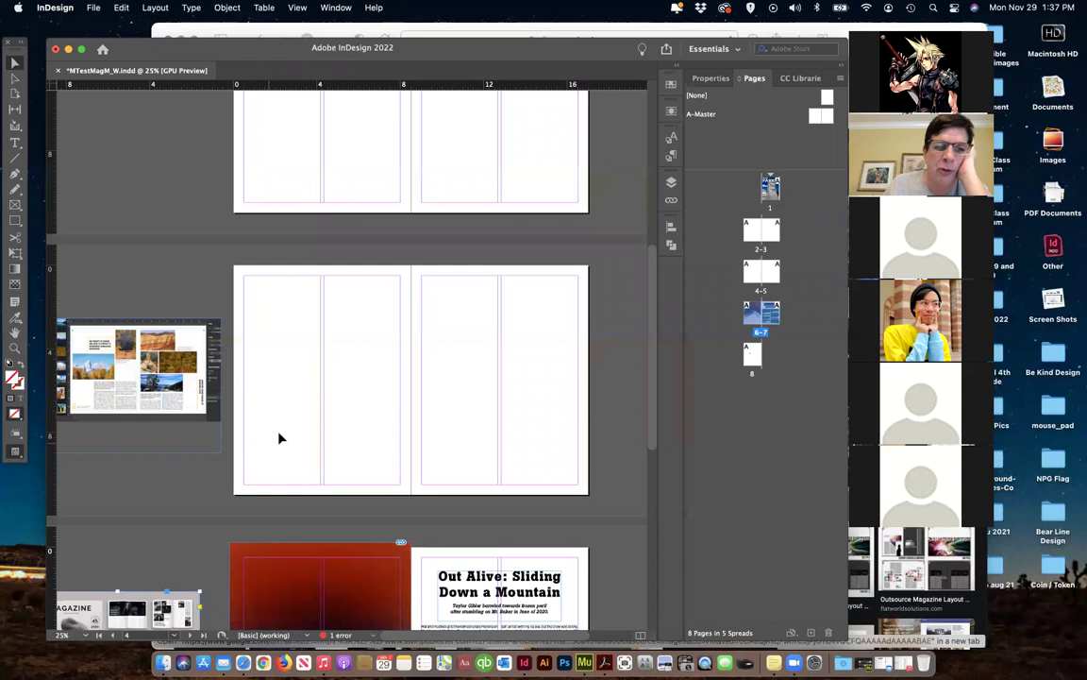
{"action": "scroll", "coordinate": [256, 382], "scroll_direction": "up", "scroll_amount": 1}
{"action": "left_click", "coordinate": [138, 395]}
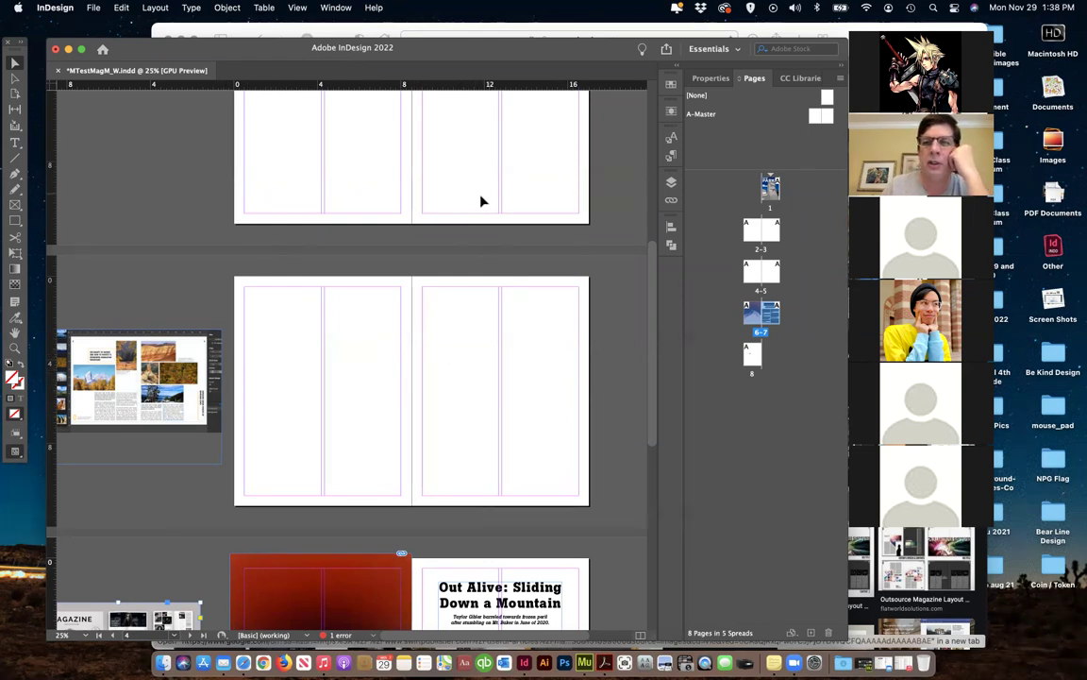
{"action": "scroll", "coordinate": [503, 260], "scroll_direction": "up", "scroll_amount": 2}
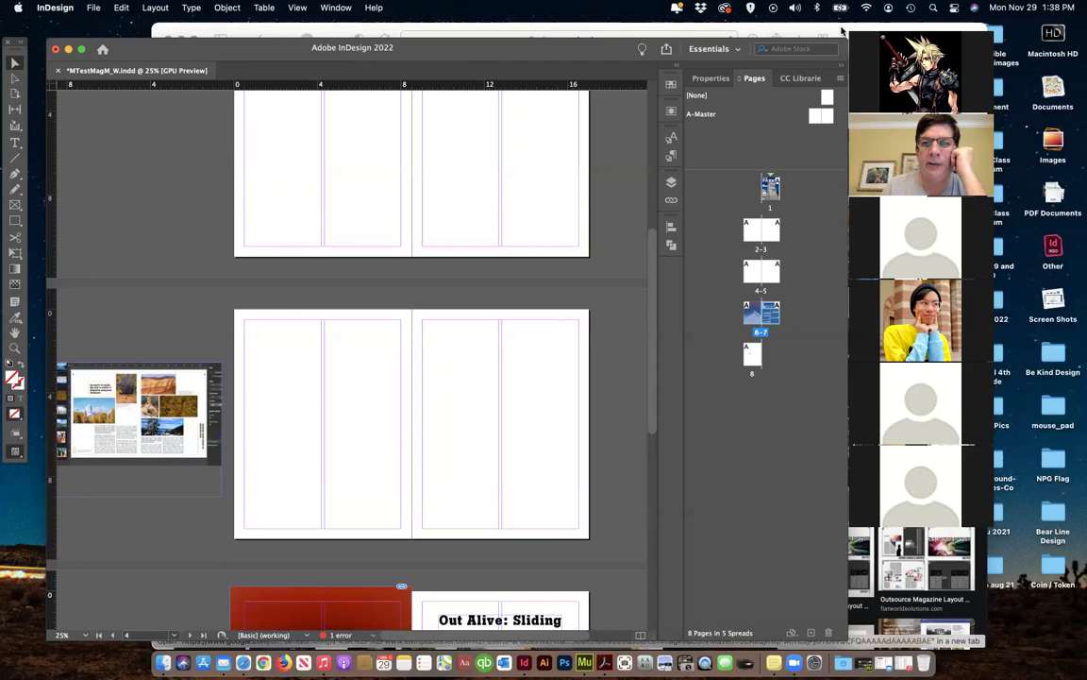
Switch back to Safari, return to the "magazine layout" image results and reposition the browser window away from the video thumbnails
{"action": "key", "text": "super+Tab"}
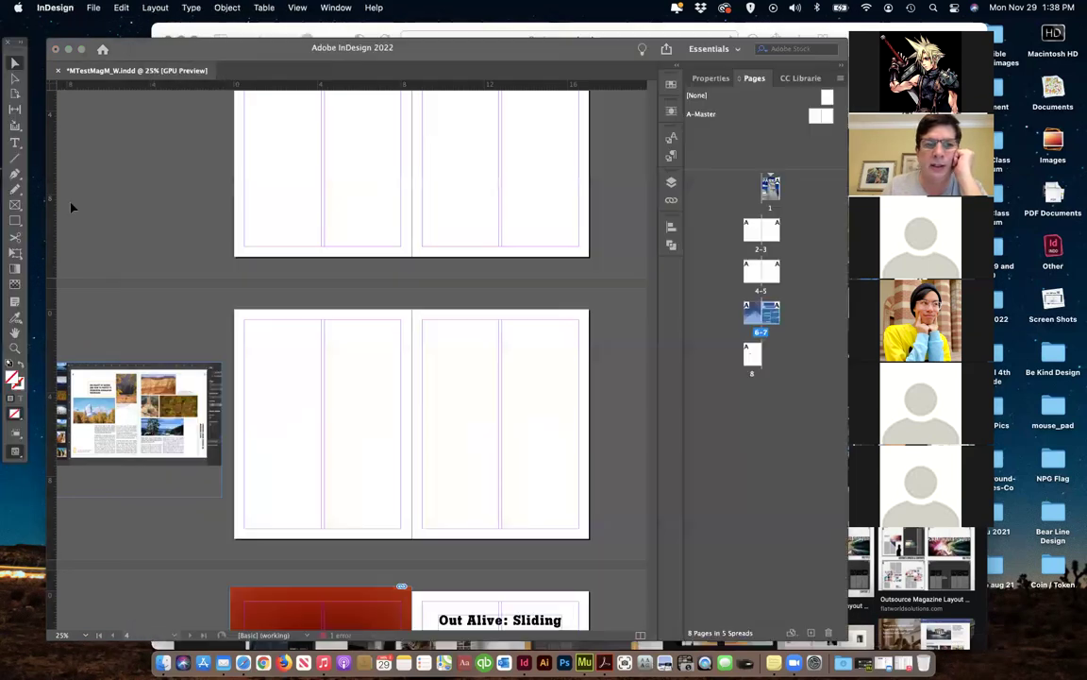
{"action": "left_click", "coordinate": [66, 189]}
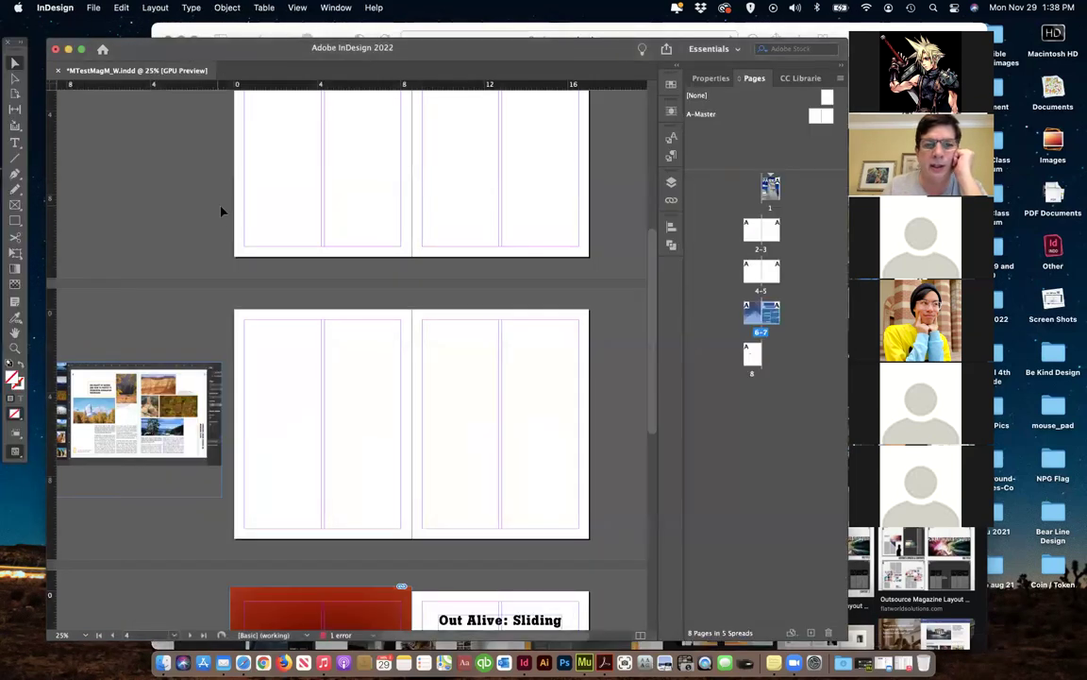
{"action": "left_click", "coordinate": [781, 31]}
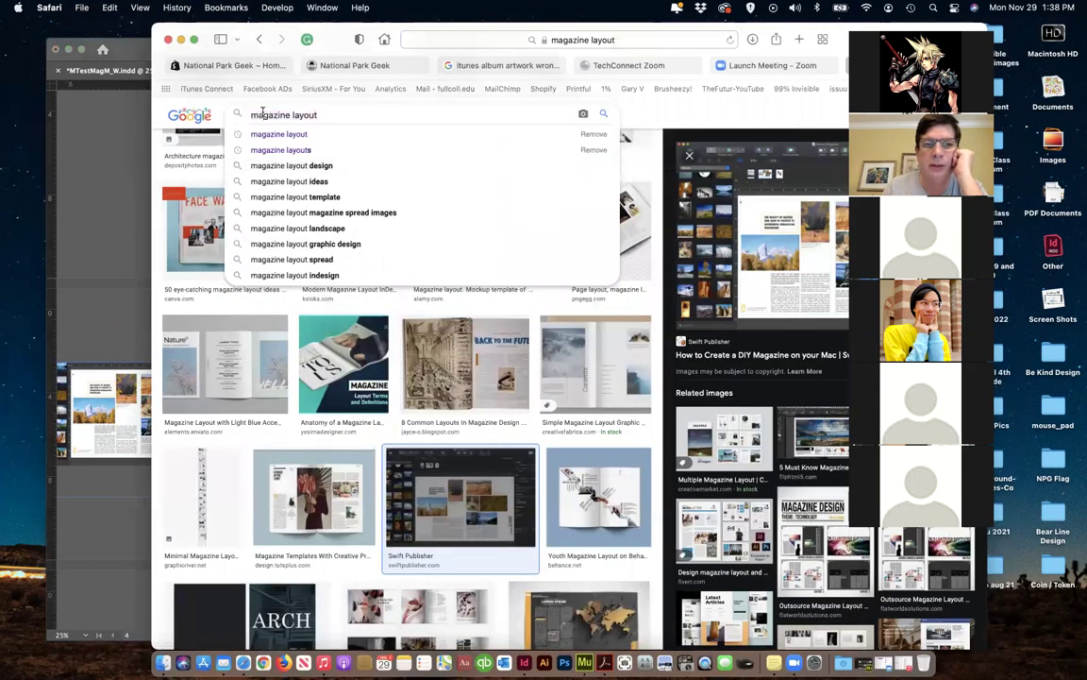
{"action": "left_click", "coordinate": [115, 182]}
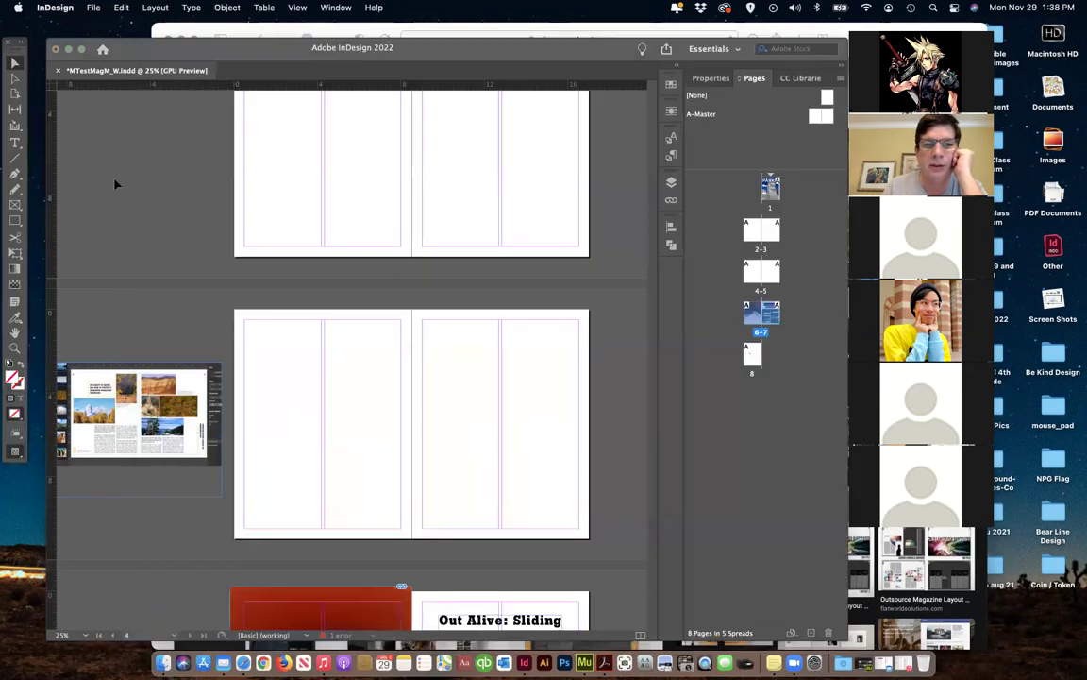
{"action": "left_click", "coordinate": [764, 28]}
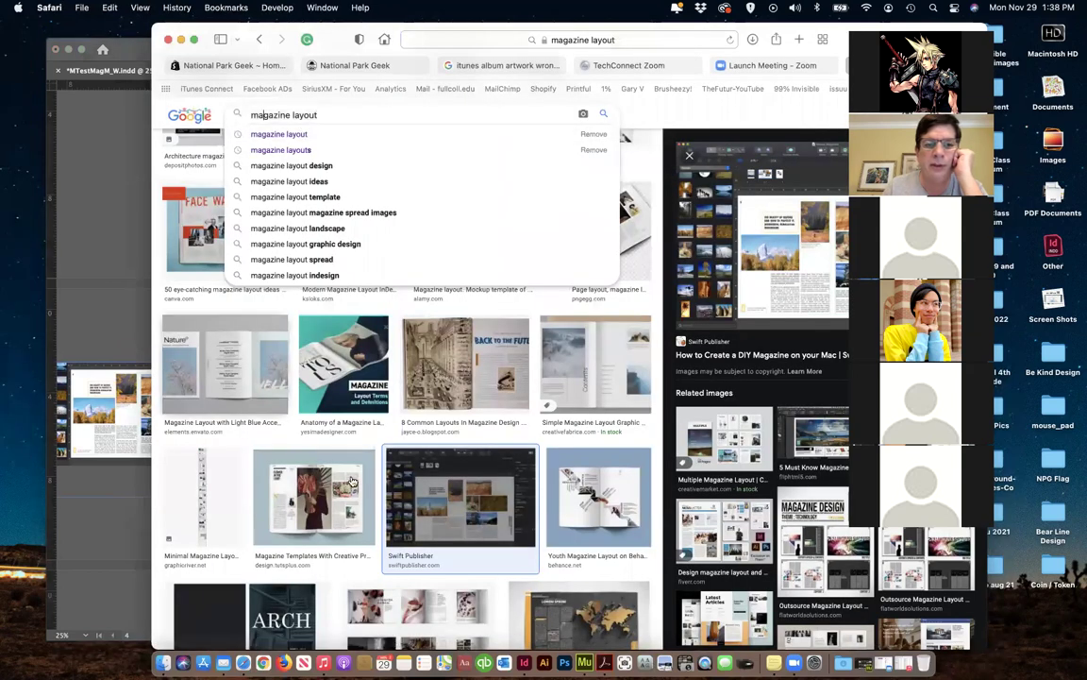
{"action": "left_click", "coordinate": [375, 440]}
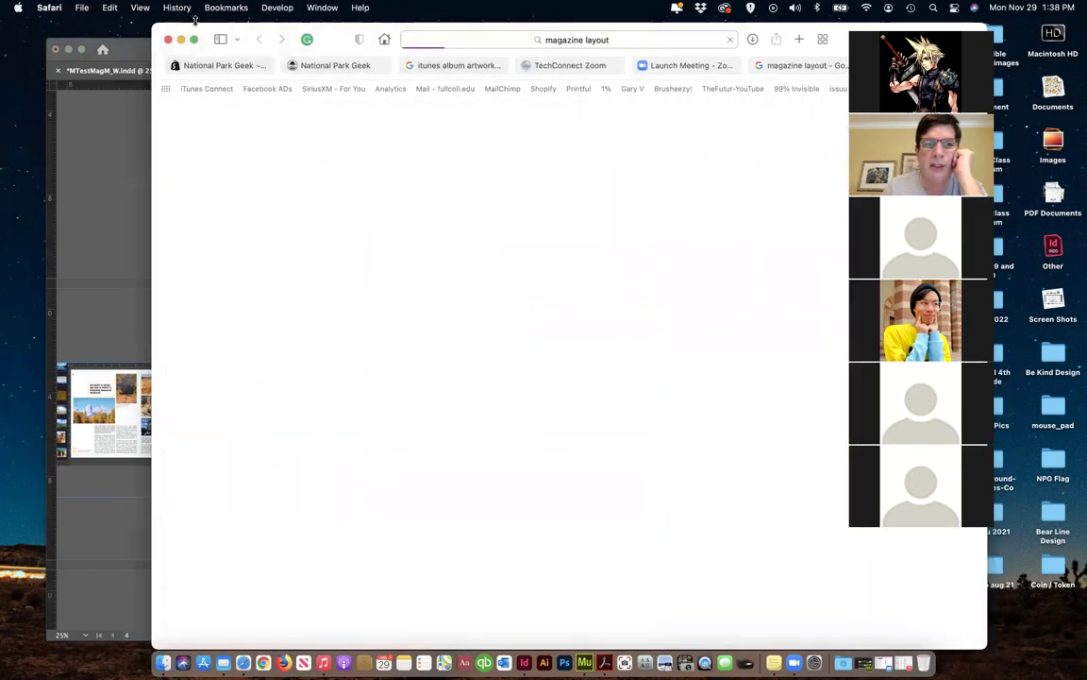
{"action": "left_click", "coordinate": [255, 39]}
{"action": "left_click_drag", "start_coordinate": [755, 30], "coordinate": [683, 13]}
Examine the images related to the Swift Publisher spread and the lower magazine layout results for another spread to use as reference
{"action": "scroll", "coordinate": [589, 398], "scroll_direction": "down", "scroll_amount": 2}
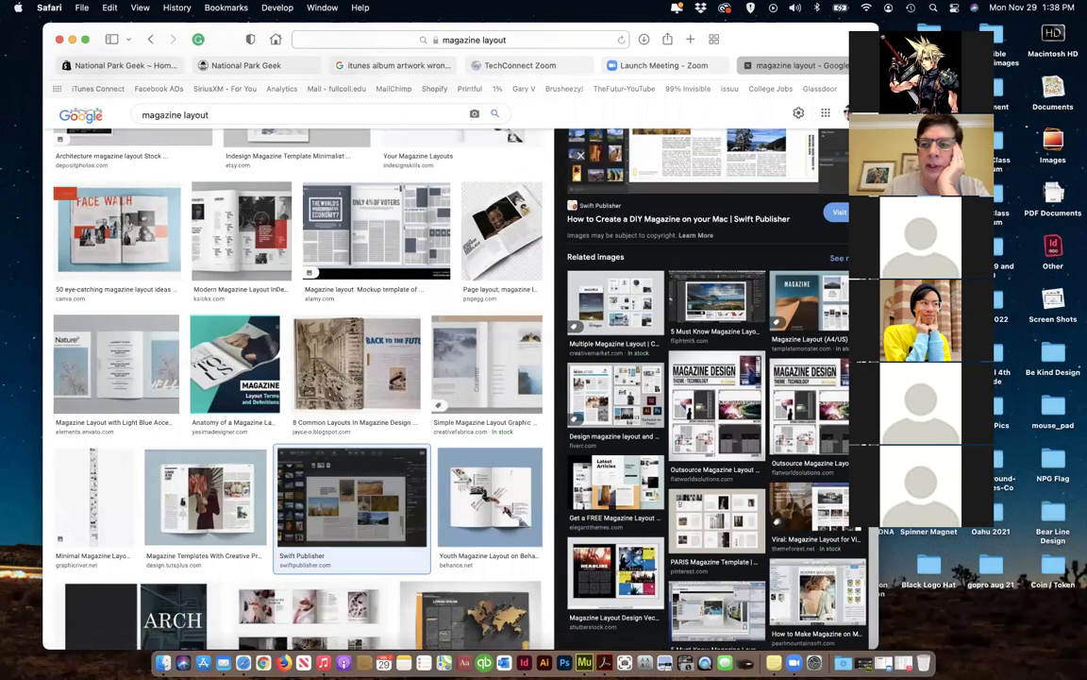
{"action": "scroll", "coordinate": [721, 261], "scroll_direction": "up", "scroll_amount": 2}
{"action": "scroll", "coordinate": [721, 262], "scroll_direction": "up", "scroll_amount": 2}
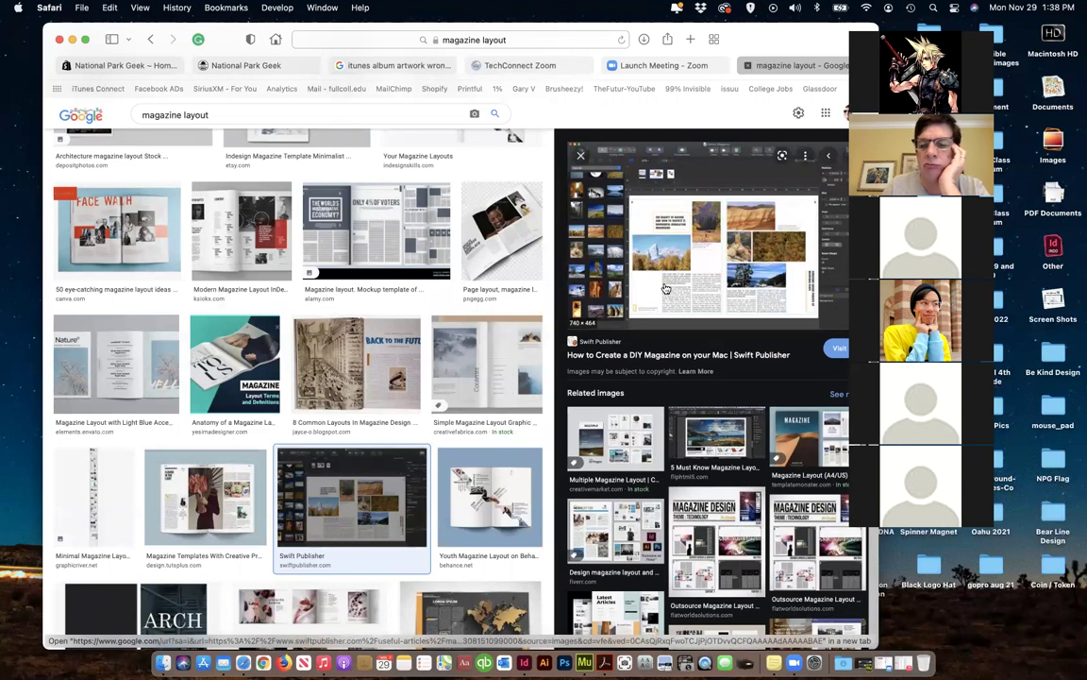
{"action": "scroll", "coordinate": [668, 312], "scroll_direction": "down", "scroll_amount": 4}
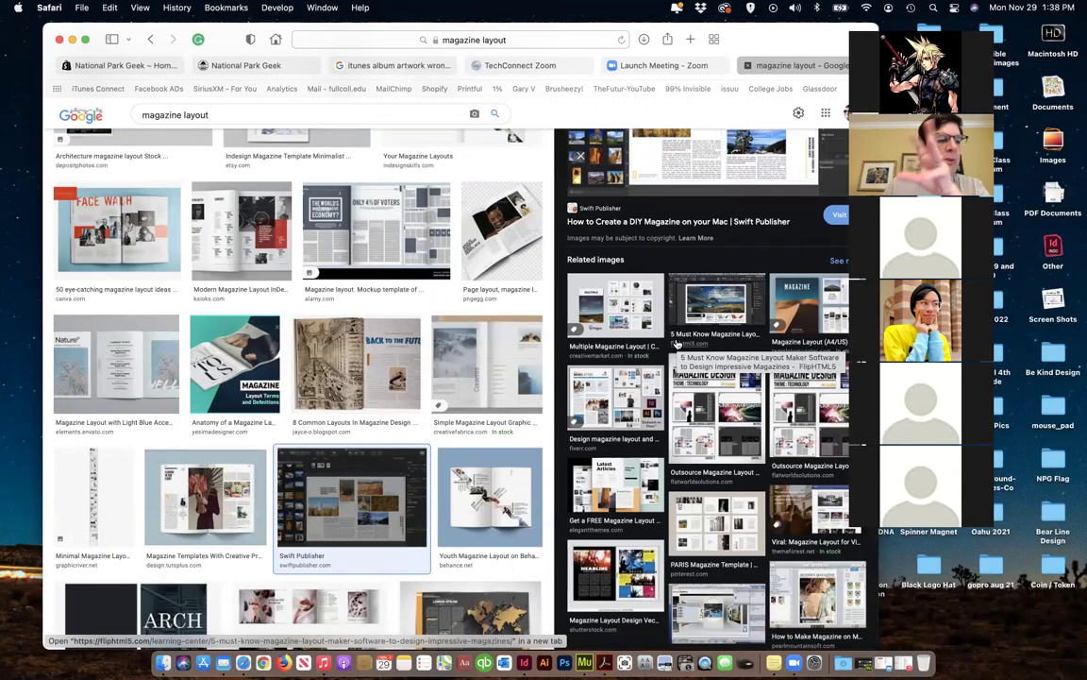
{"action": "scroll", "coordinate": [678, 347], "scroll_direction": "down", "scroll_amount": 2}
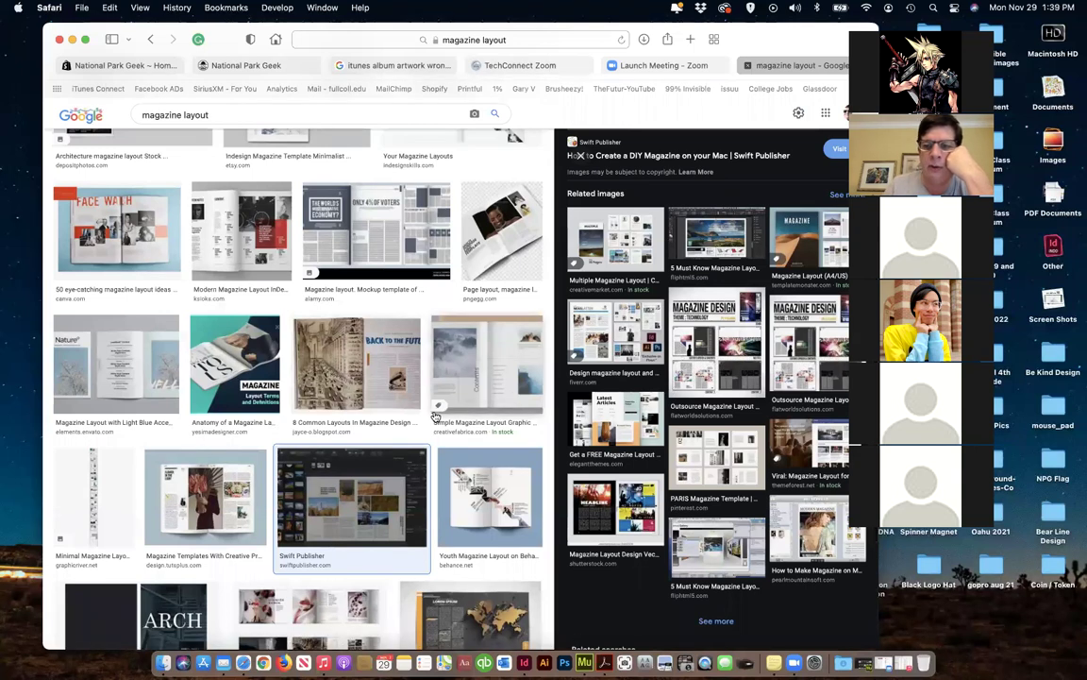
{"action": "scroll", "coordinate": [396, 392], "scroll_direction": "down", "scroll_amount": 2}
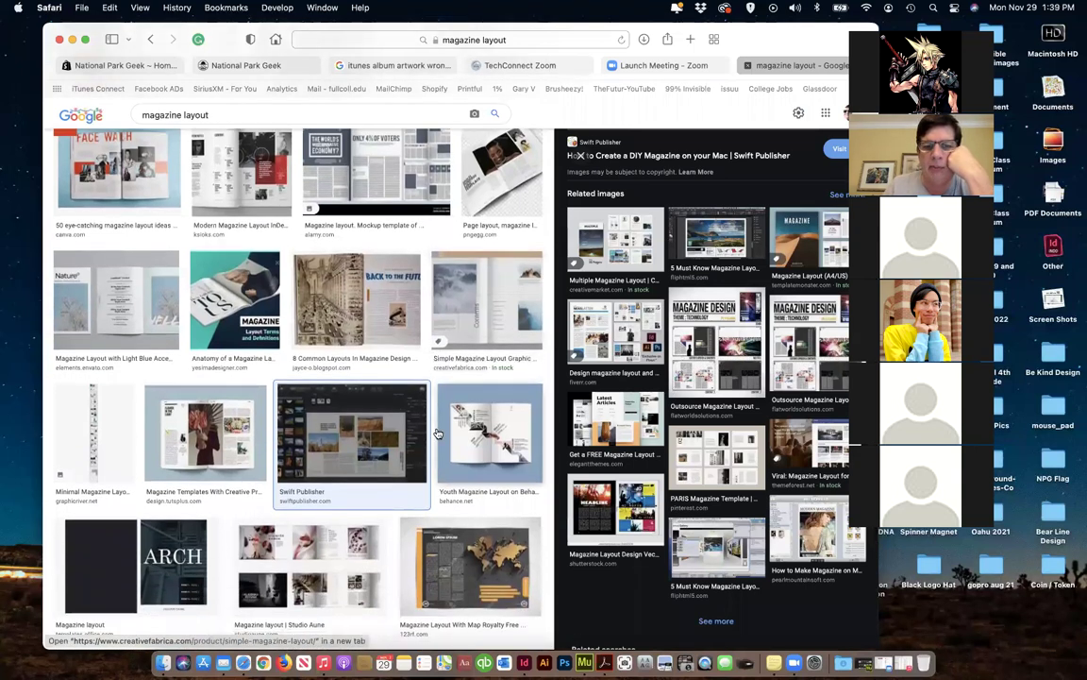
{"action": "scroll", "coordinate": [439, 433], "scroll_direction": "down", "scroll_amount": 1}
{"action": "scroll", "coordinate": [439, 433], "scroll_direction": "down", "scroll_amount": 2}
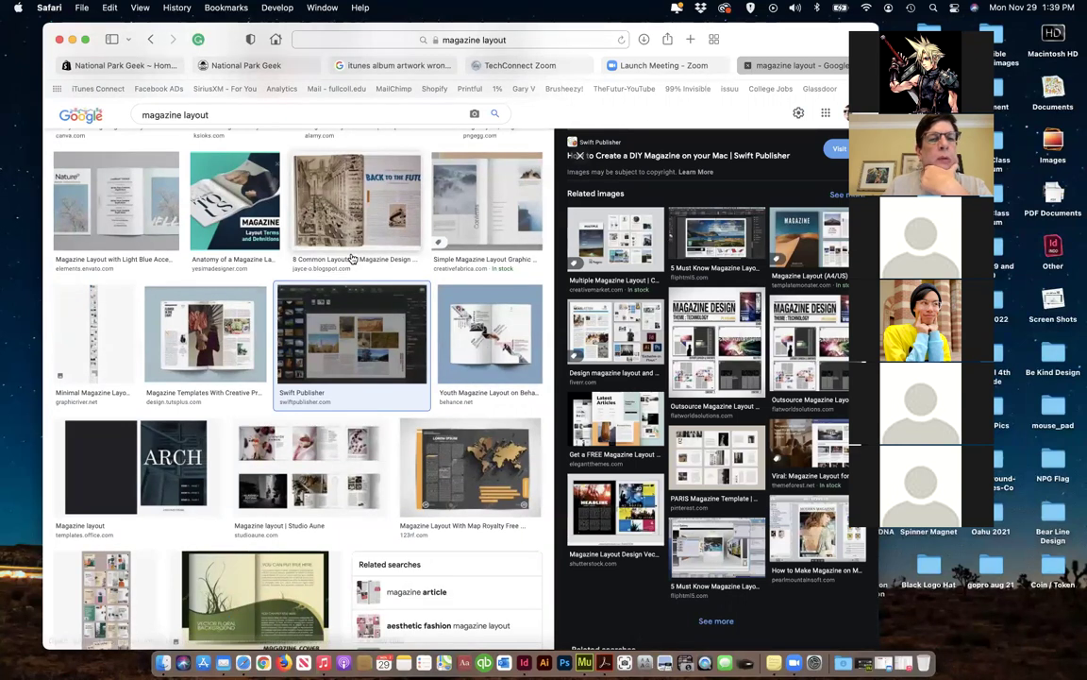
{"action": "scroll", "coordinate": [354, 258], "scroll_direction": "down", "scroll_amount": 1}
{"action": "scroll", "coordinate": [353, 262], "scroll_direction": "down", "scroll_amount": 3}
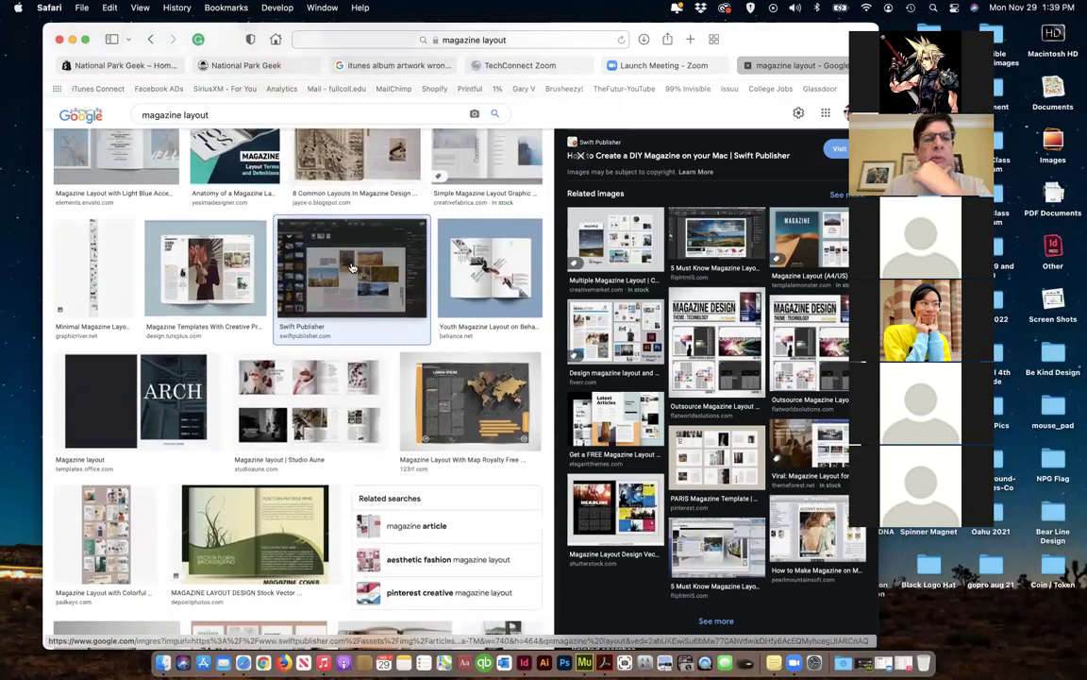
{"action": "scroll", "coordinate": [353, 267], "scroll_direction": "down", "scroll_amount": 1}
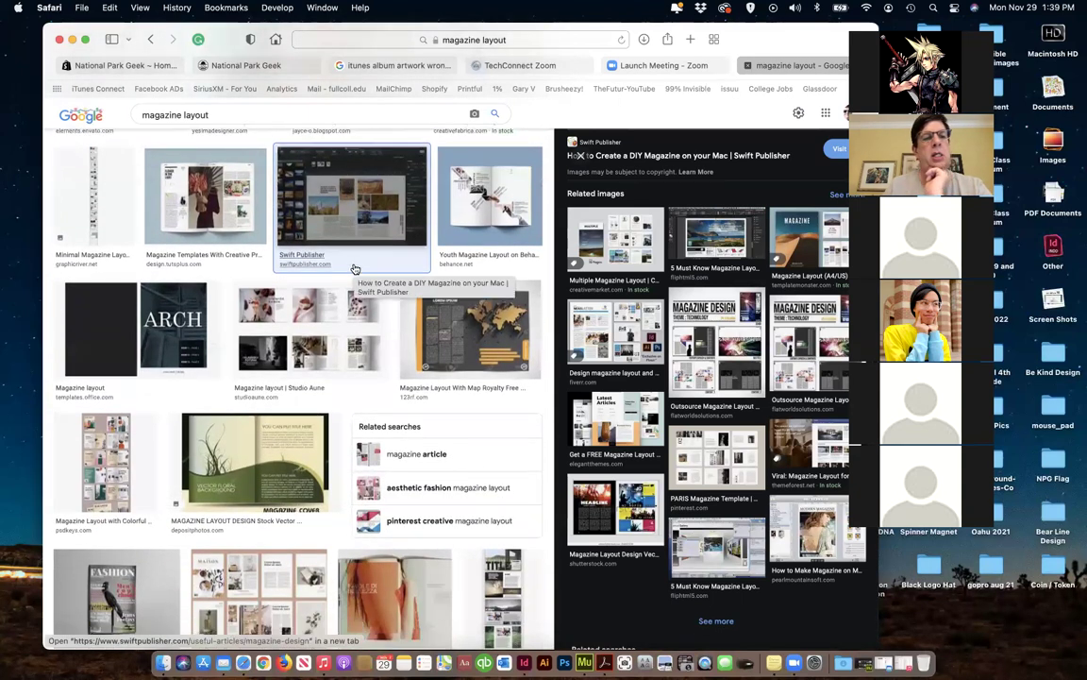
{"action": "scroll", "coordinate": [382, 274], "scroll_direction": "down", "scroll_amount": 1}
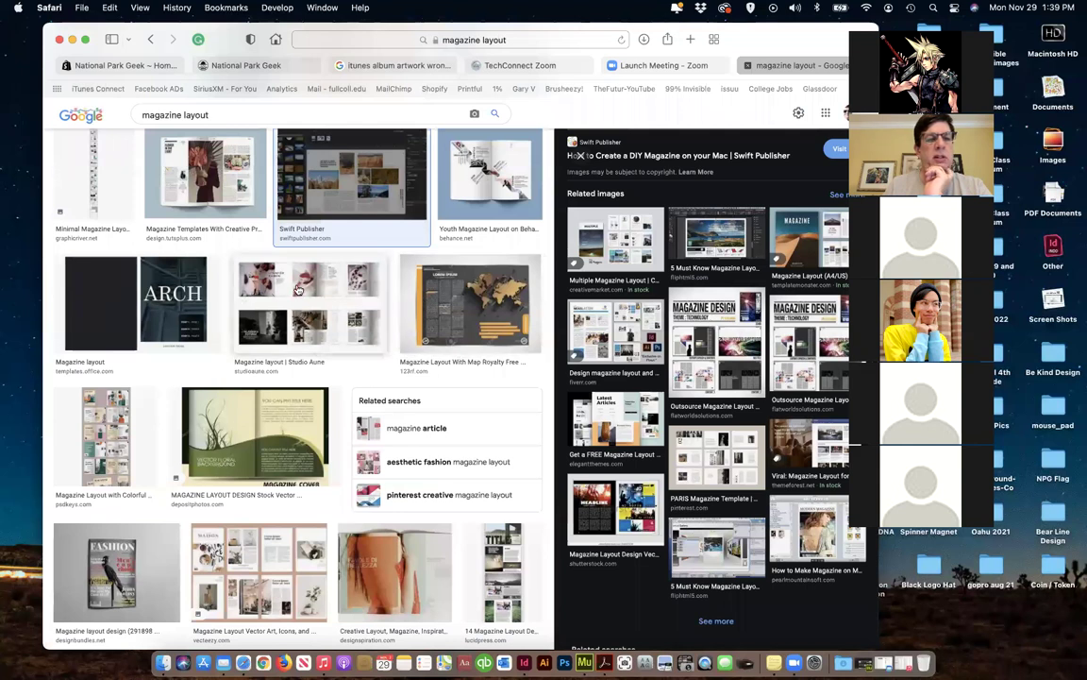
{"action": "scroll", "coordinate": [283, 289], "scroll_direction": "down", "scroll_amount": 2}
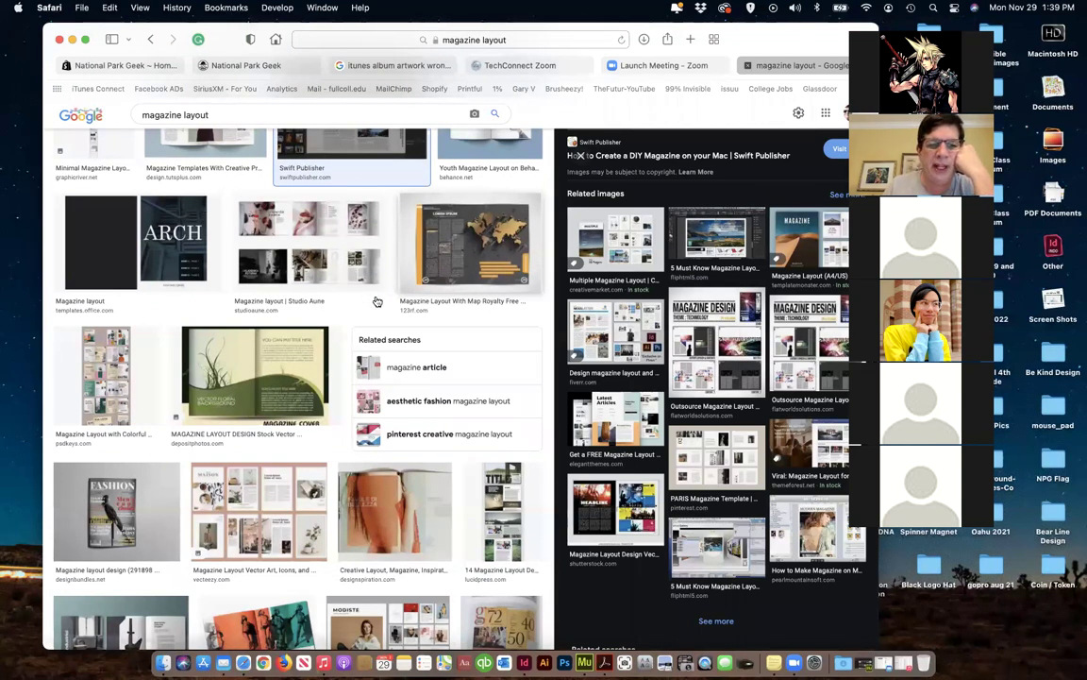
{"action": "scroll", "coordinate": [378, 264], "scroll_direction": "down", "scroll_amount": 2}
{"action": "scroll", "coordinate": [371, 297], "scroll_direction": "down", "scroll_amount": 5}
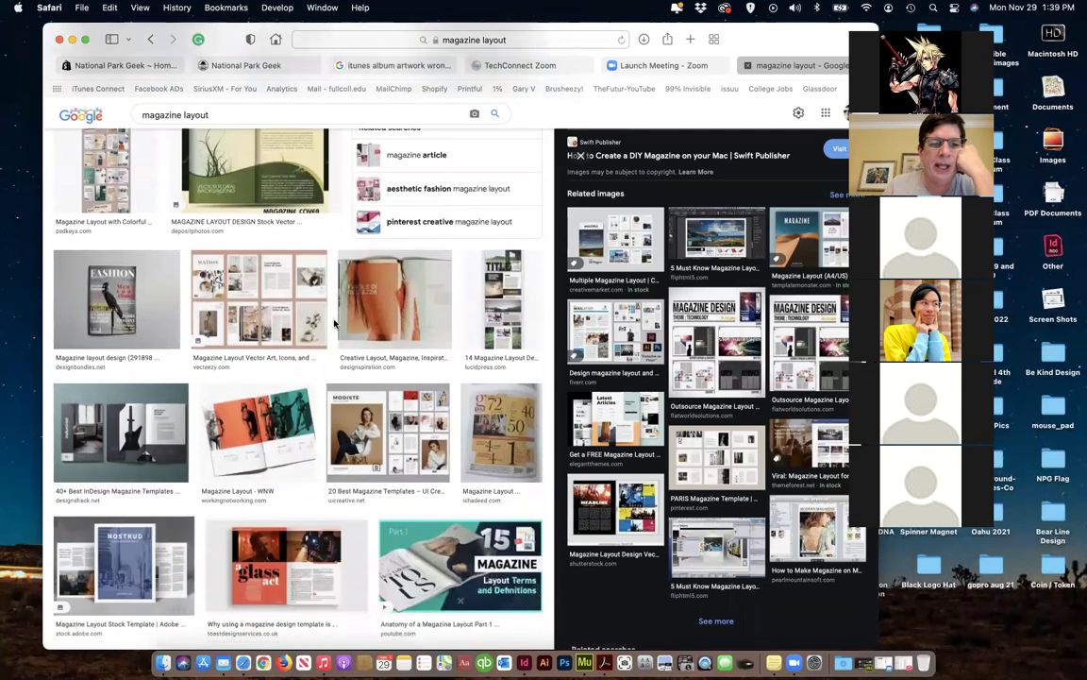
{"action": "scroll", "coordinate": [312, 323], "scroll_direction": "down", "scroll_amount": 2}
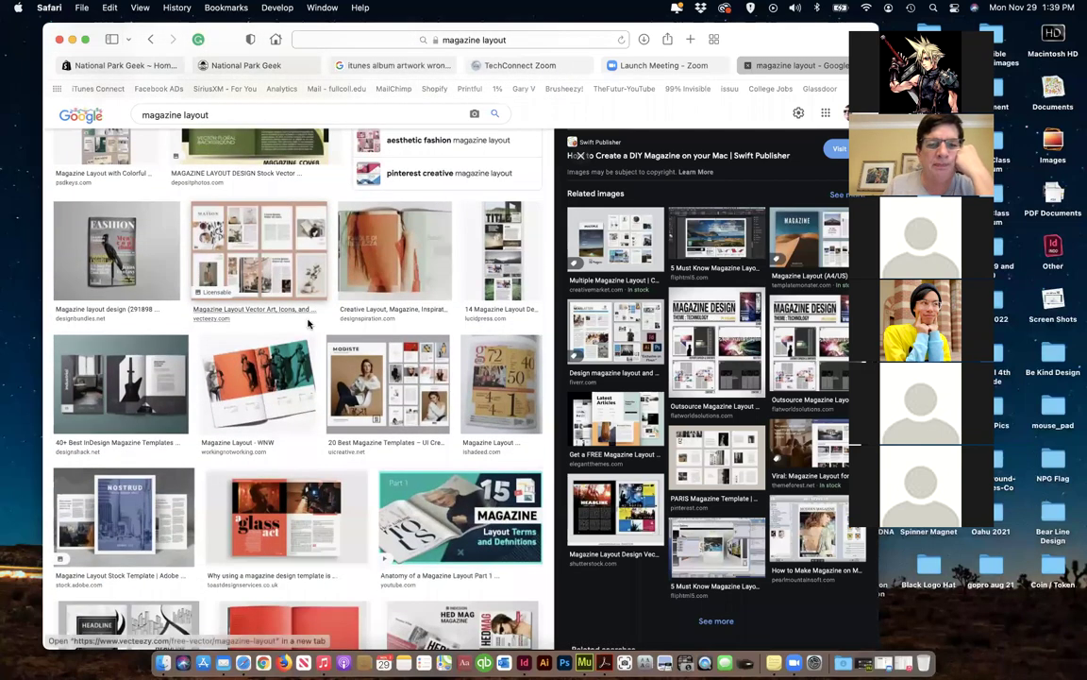
{"action": "scroll", "coordinate": [311, 323], "scroll_direction": "down", "scroll_amount": 2}
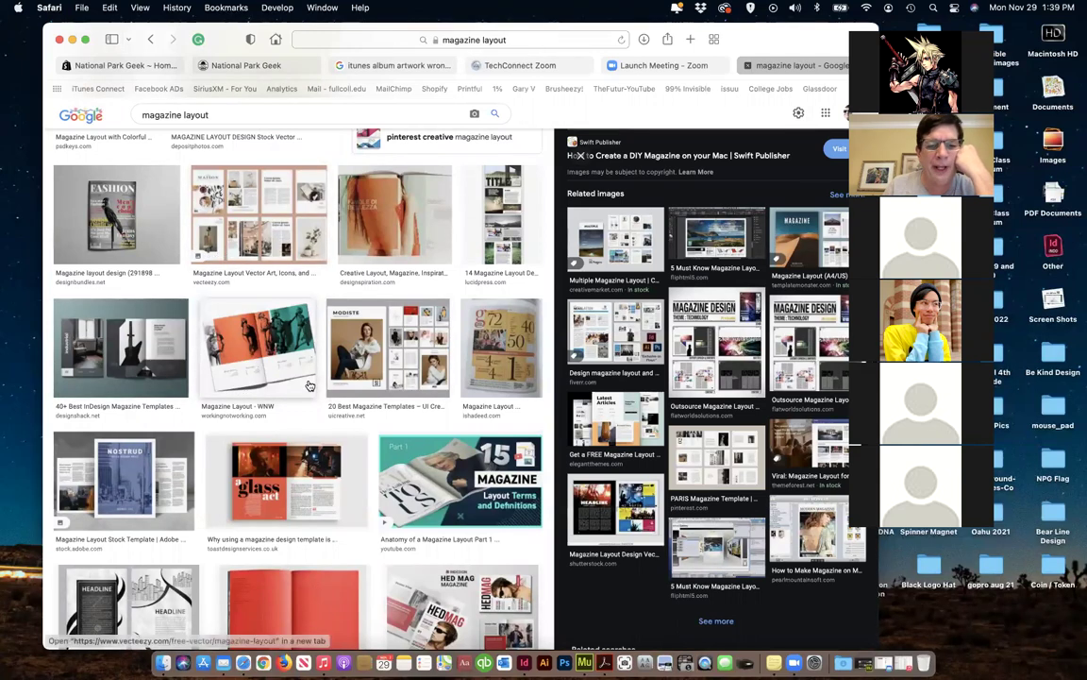
{"action": "scroll", "coordinate": [310, 376], "scroll_direction": "down", "scroll_amount": 5}
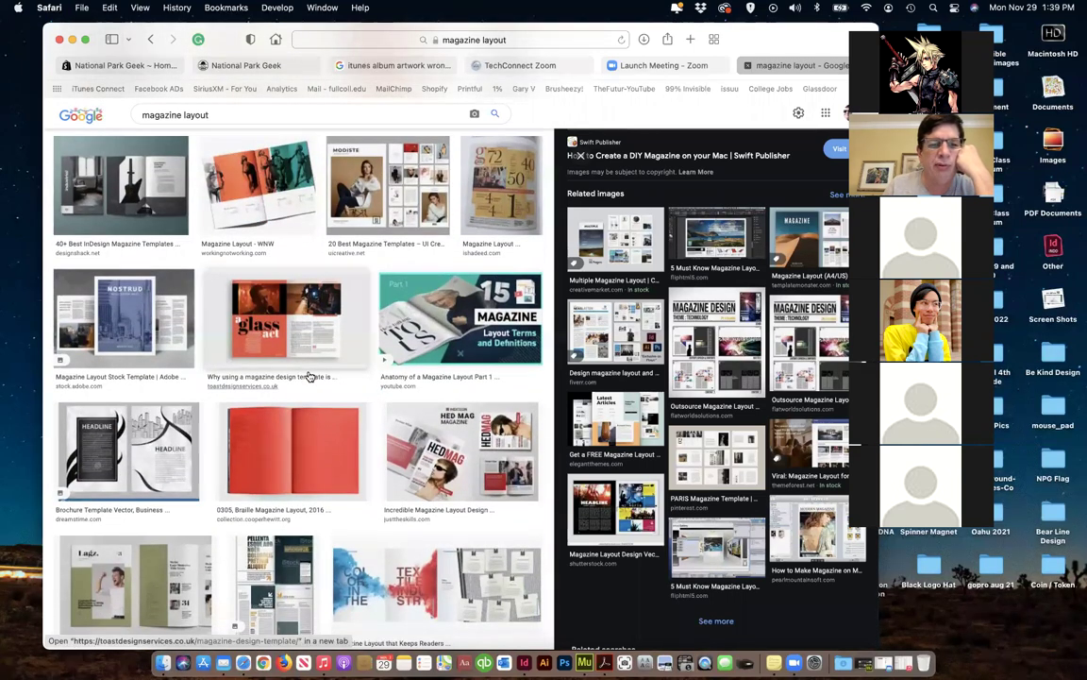
Preview the "a glass act" spread, place its image on the InDesign pasteboard beside the 2-3 spread, and shift the browser window aside
{"action": "left_click", "coordinate": [268, 336]}
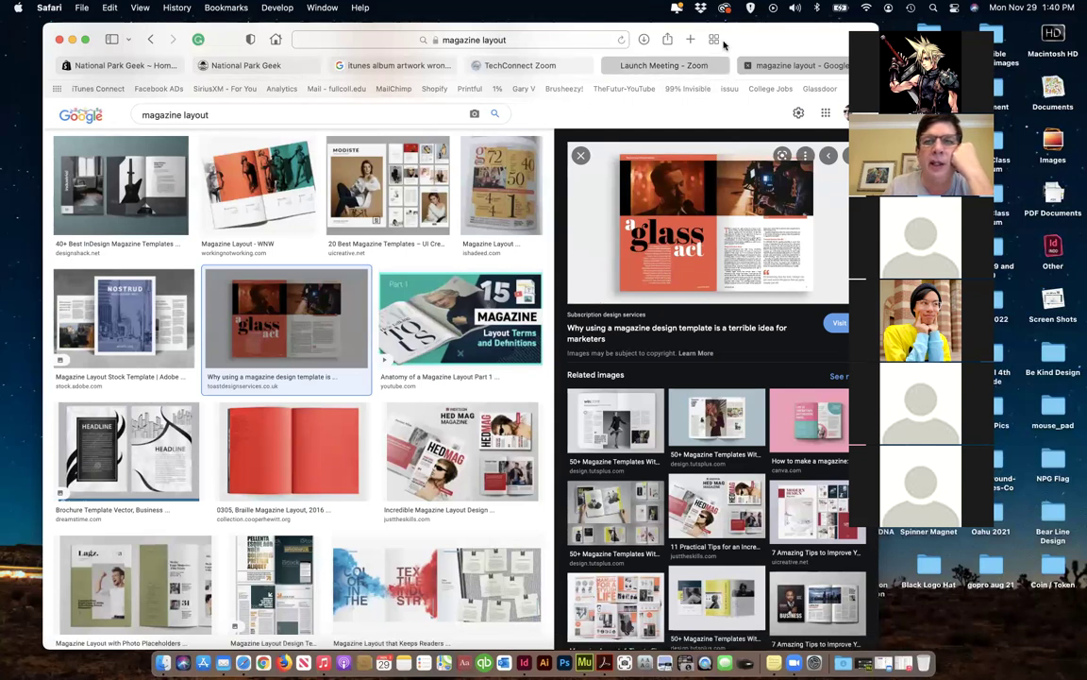
{"action": "left_click_drag", "start_coordinate": [739, 42], "coordinate": [885, 45]}
{"action": "left_click_drag", "start_coordinate": [798, 226], "coordinate": [123, 180]}
{"action": "left_click", "coordinate": [537, 119]}
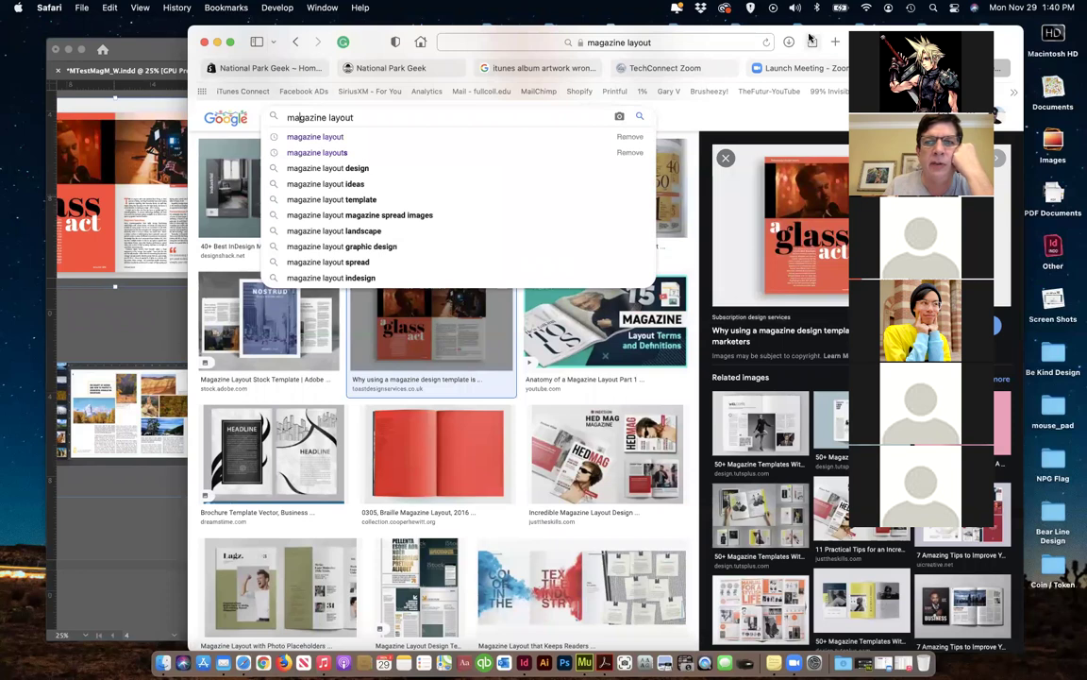
{"action": "left_click_drag", "start_coordinate": [241, 42], "coordinate": [53, 137]}
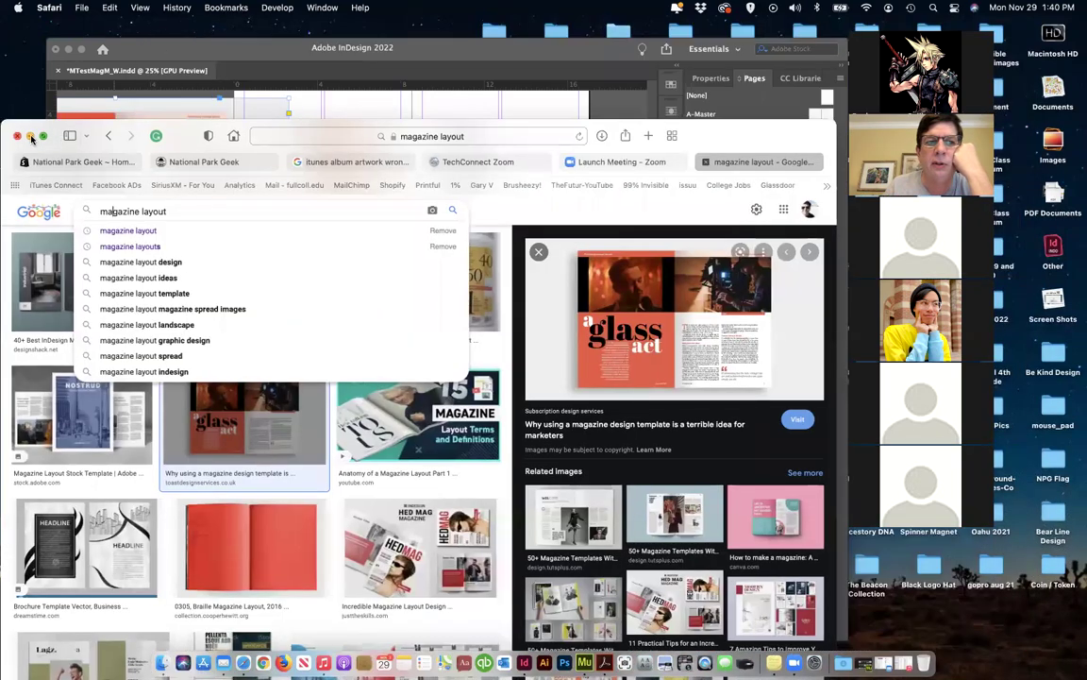
Minimize the browser, reposition the InDesign window, and move the "a glass act" image away from page 2, trimming its overlapping frame edge
{"action": "left_click", "coordinate": [29, 136]}
{"action": "scroll", "coordinate": [343, 249], "scroll_direction": "up", "scroll_amount": 5}
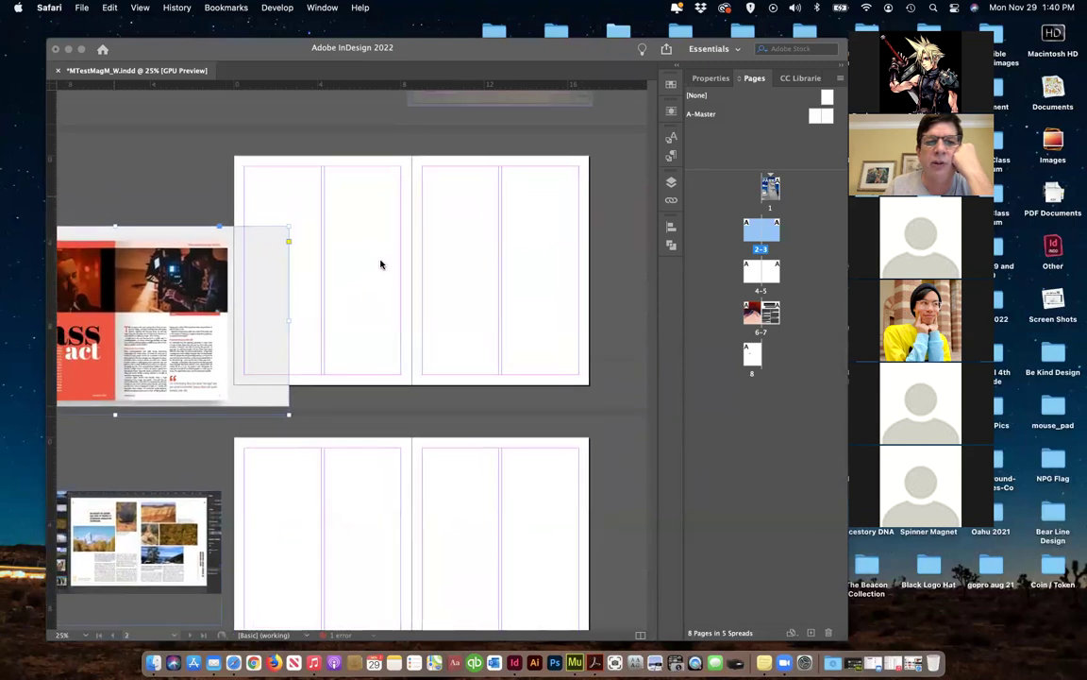
{"action": "left_click", "coordinate": [149, 55]}
{"action": "left_click_drag", "start_coordinate": [134, 46], "coordinate": [121, 28]}
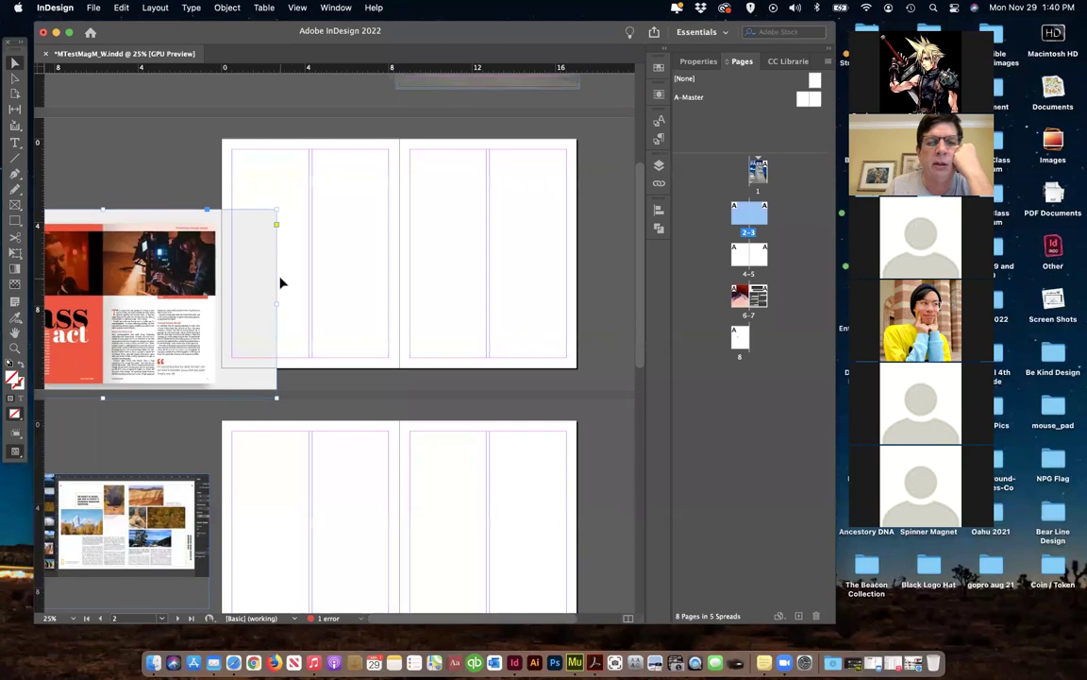
{"action": "left_click_drag", "start_coordinate": [125, 264], "coordinate": [105, 220]}
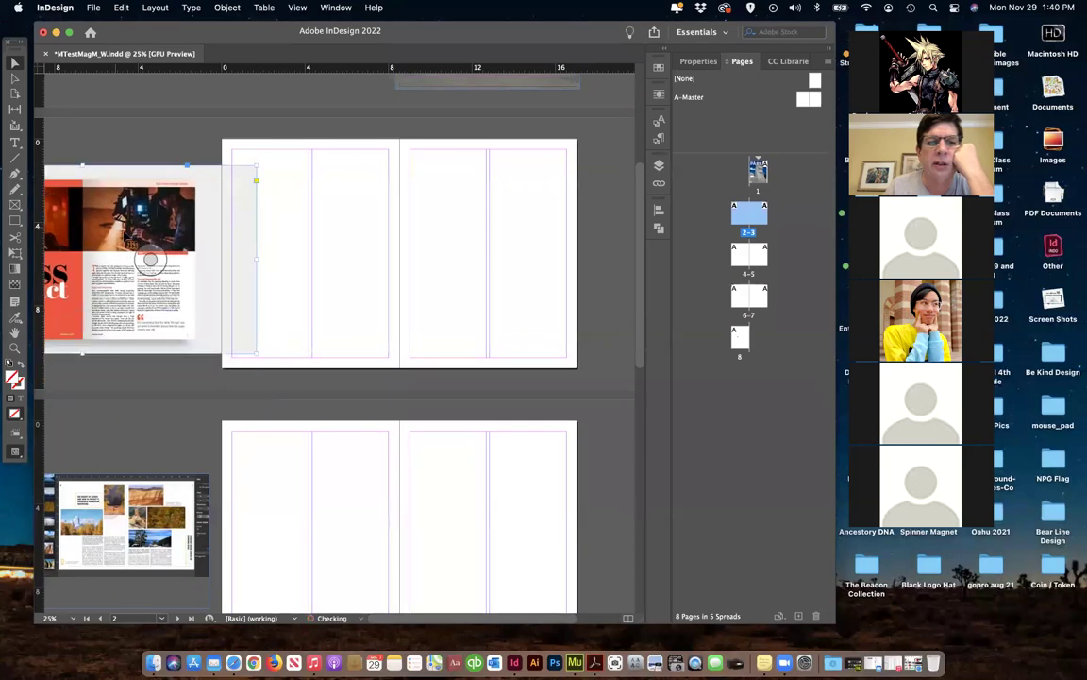
{"action": "left_click_drag", "start_coordinate": [256, 259], "coordinate": [208, 259]}
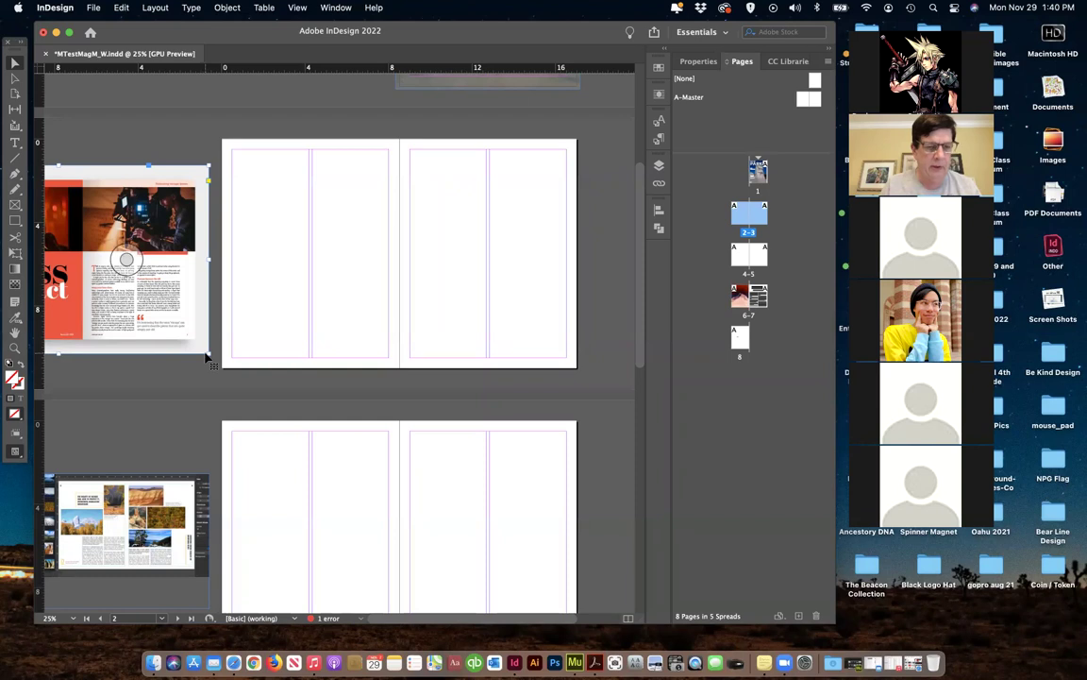
Resize the "a glass act" frame to about 11.97 × 7.52 in and make its content fill the frame proportionally
{"action": "mouse_move", "coordinate": [207, 354]}
{"action": "left_mouse_down"}
{"action": "mouse_move", "coordinate": [188, 319]}
{"action": "mouse_move", "coordinate": [156, 296]}
{"action": "mouse_move", "coordinate": [149, 302]}
{"action": "mouse_move", "coordinate": [215, 341]}
{"action": "left_mouse_up"}
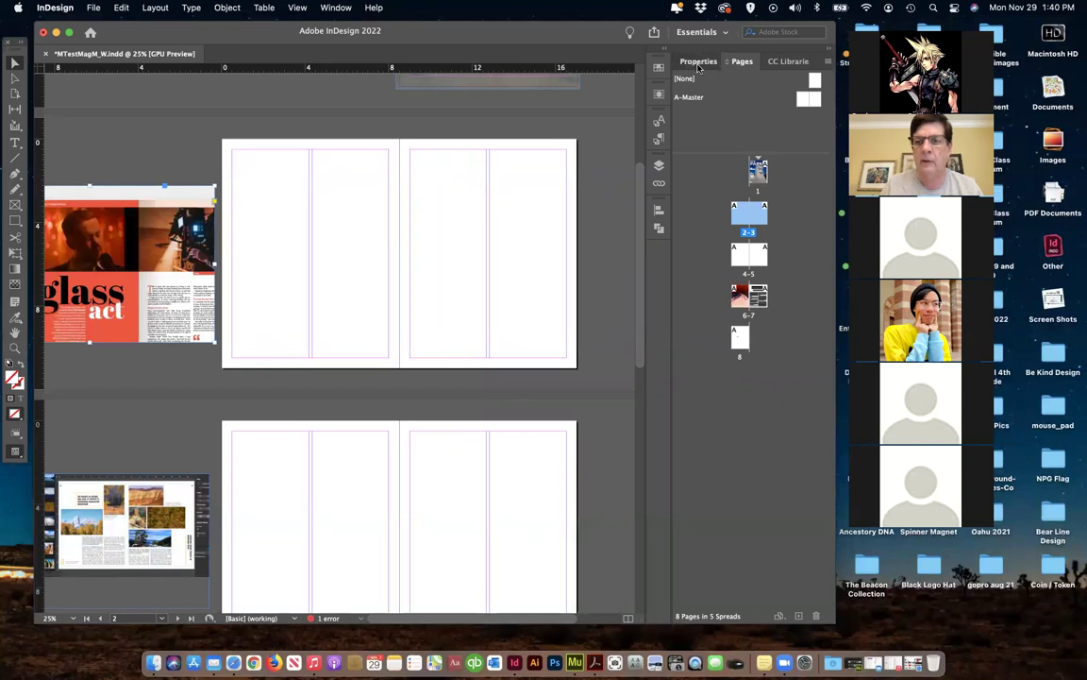
{"action": "left_click", "coordinate": [696, 62]}
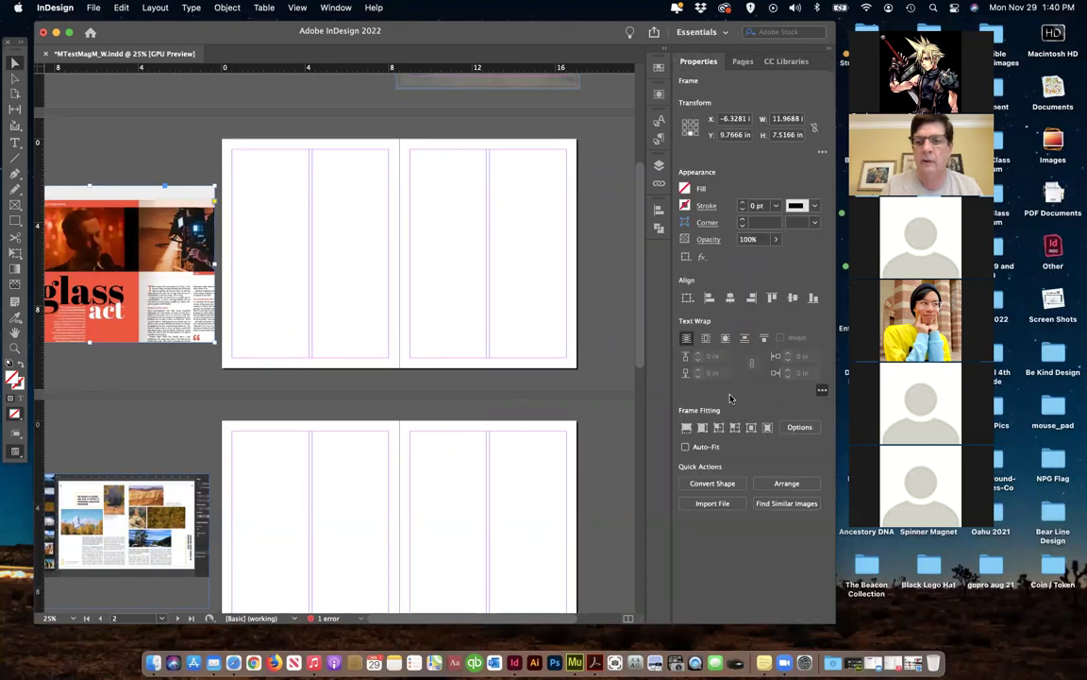
{"action": "left_click", "coordinate": [702, 428]}
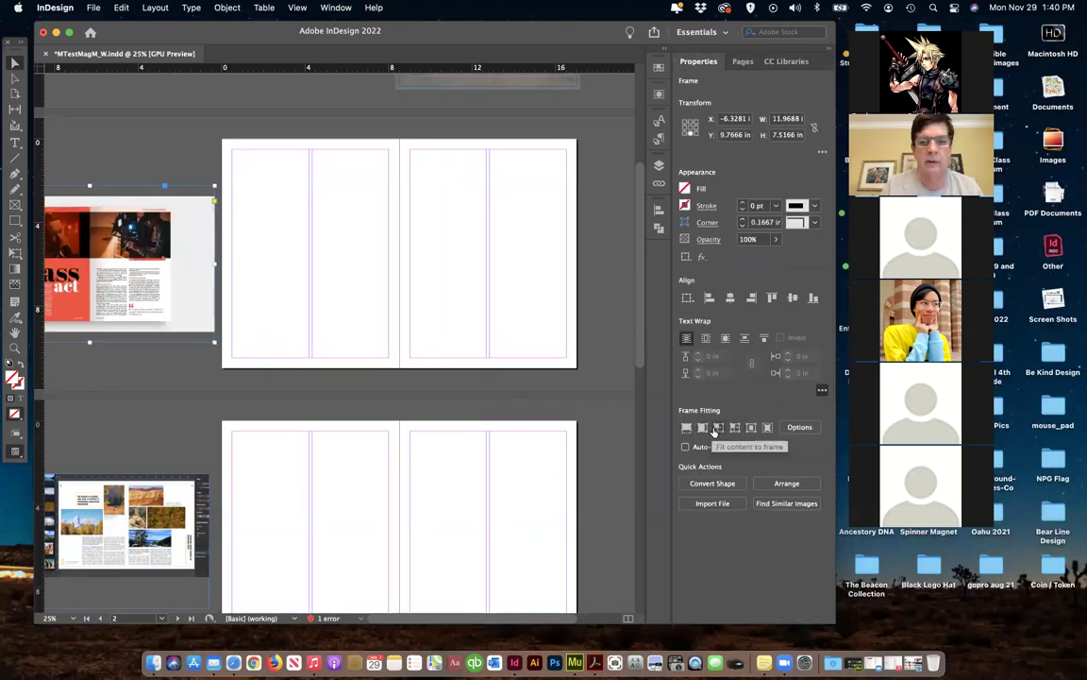
{"action": "left_click", "coordinate": [687, 428]}
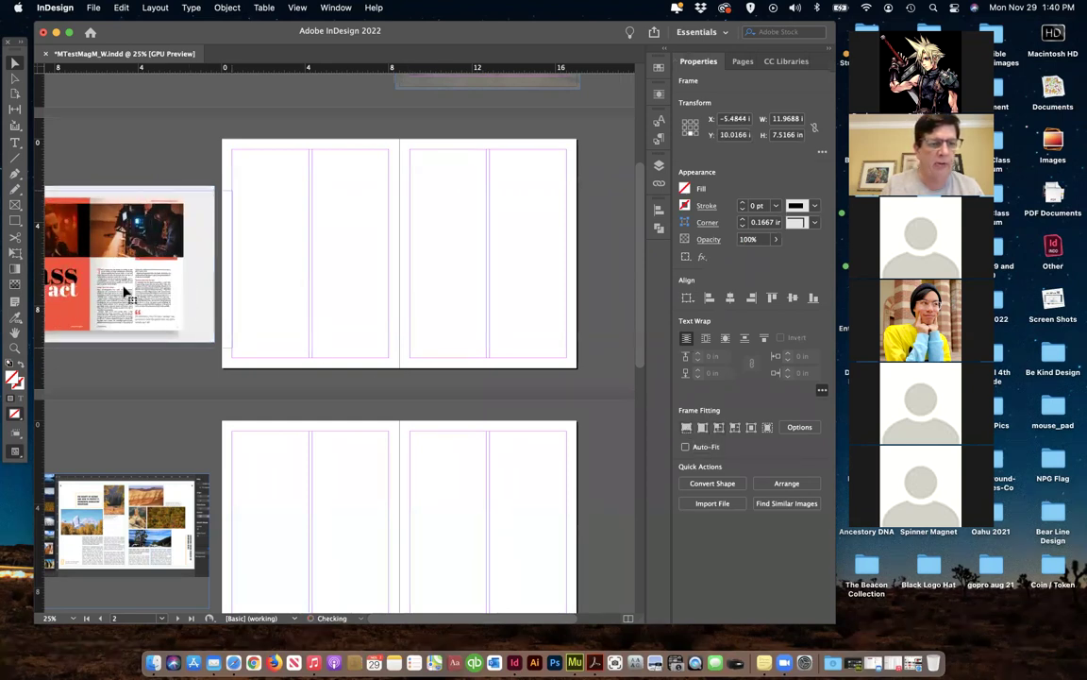
Reposition the "a glass act" image beside page 2, widen the InDesign window, and trim the frame to about 11.09 in wide
{"action": "left_click_drag", "start_coordinate": [106, 252], "coordinate": [122, 258]}
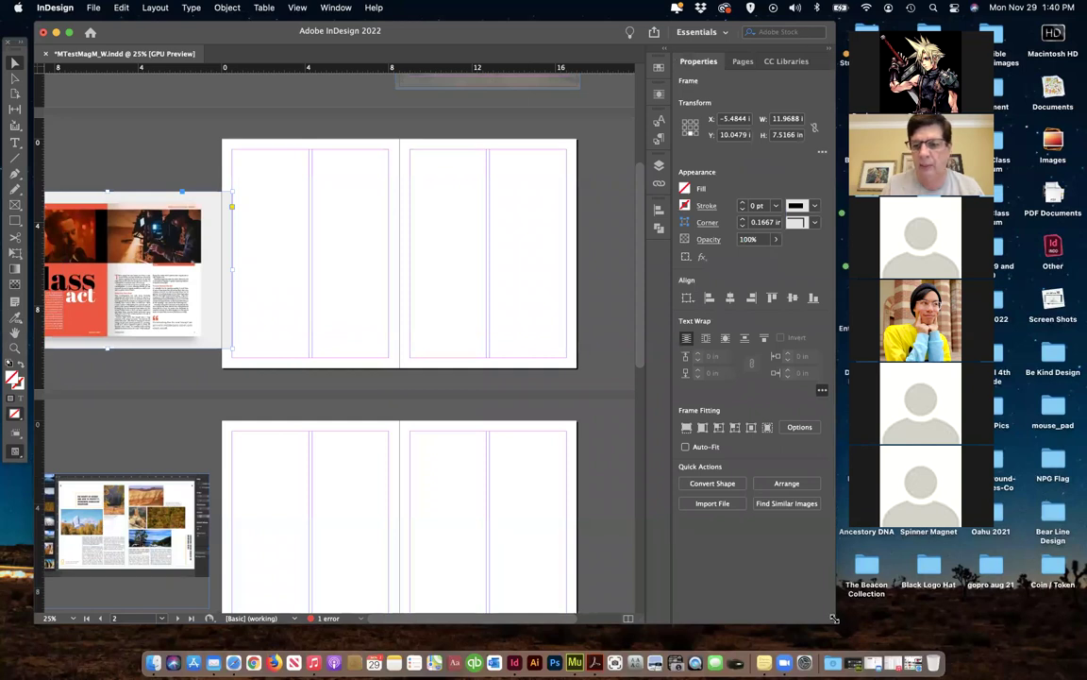
{"action": "left_click_drag", "start_coordinate": [831, 619], "coordinate": [861, 624]}
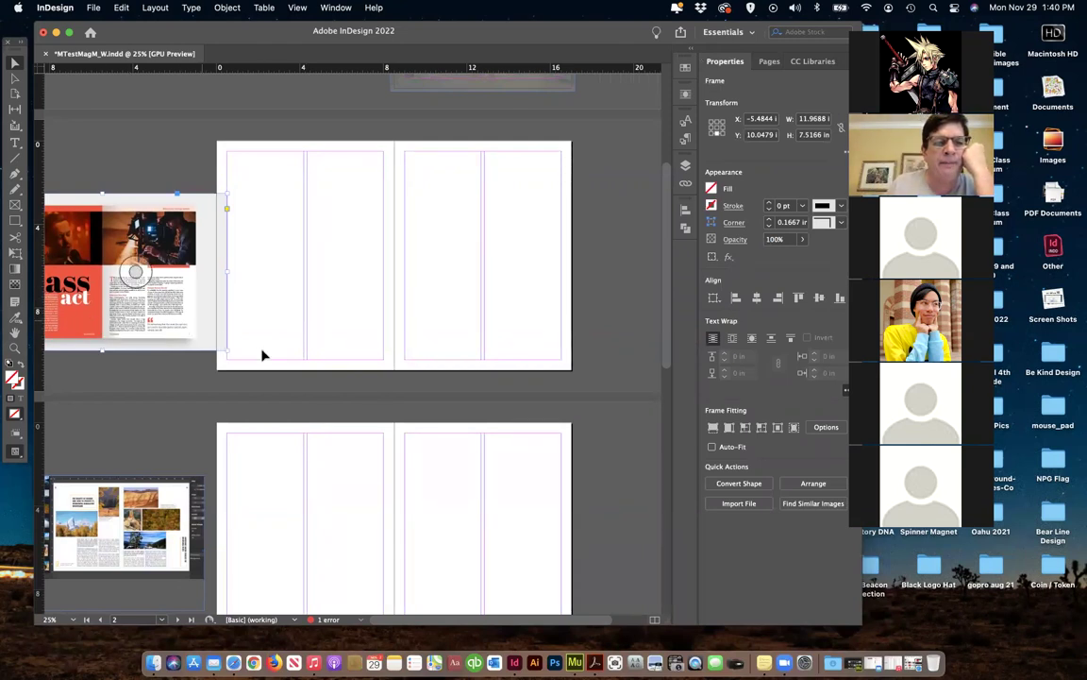
{"action": "left_click_drag", "start_coordinate": [225, 271], "coordinate": [210, 272]}
Draw a rectangle about 8.69 × 11.63 in covering page 2 and extending past its outer edges
{"action": "left_click", "coordinate": [11, 204]}
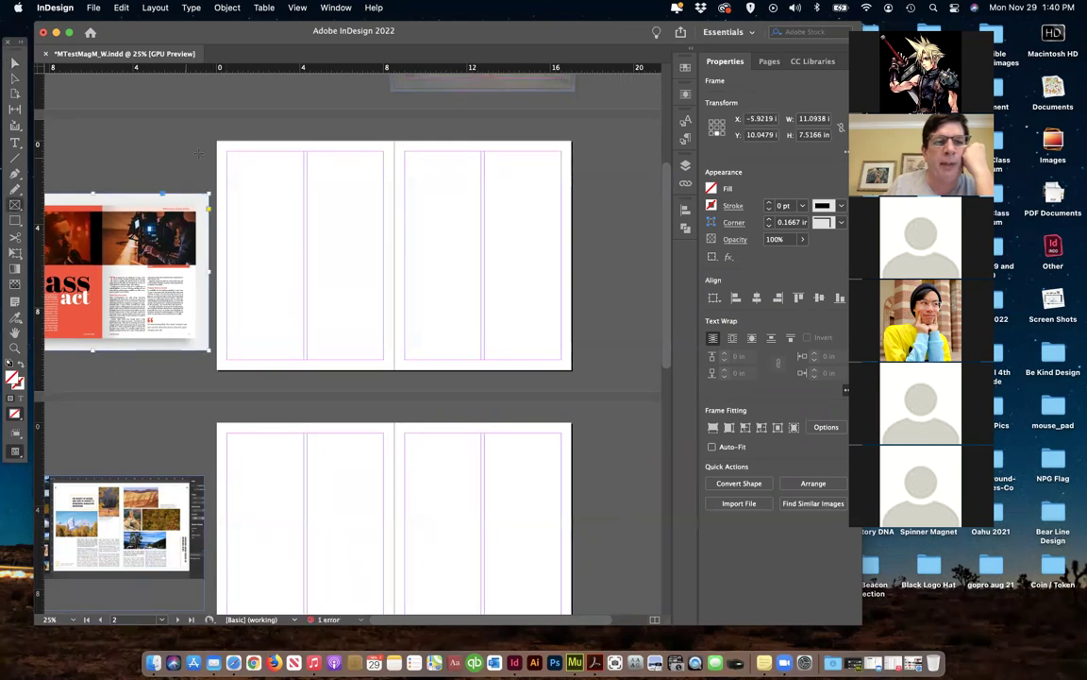
{"action": "left_click", "coordinate": [12, 220]}
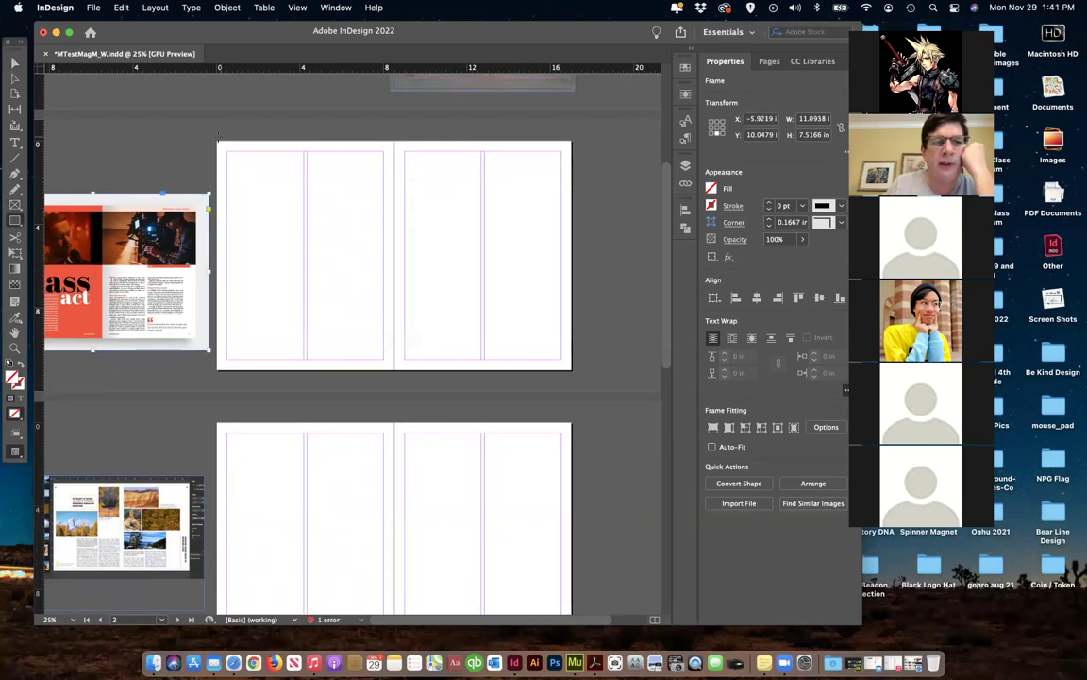
{"action": "left_click_drag", "start_coordinate": [296, 321], "coordinate": [394, 379]}
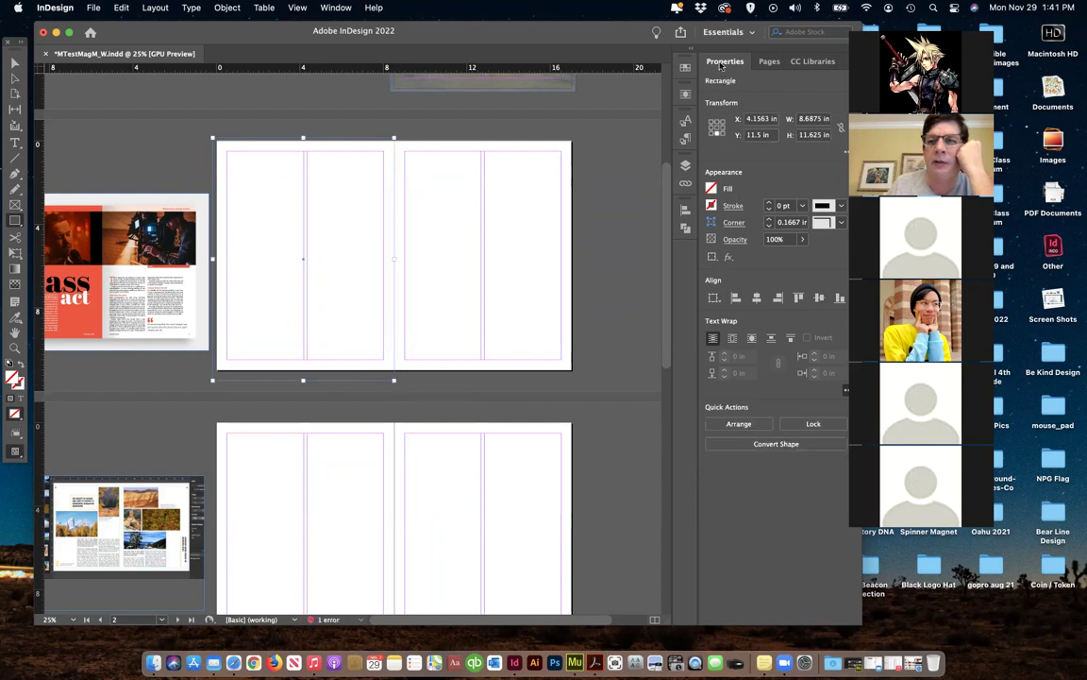
Fill the rectangle on page 2 with the magenta swatch C=0 M=100 Y=0 K=0
{"action": "left_click", "coordinate": [712, 189]}
{"action": "left_click", "coordinate": [711, 189]}
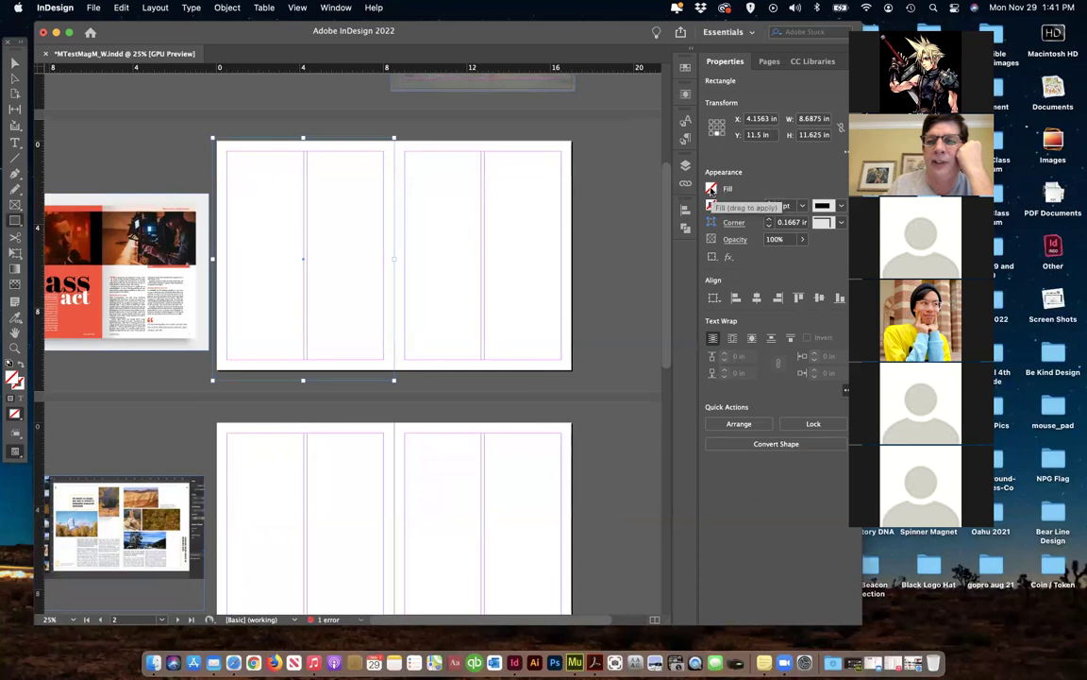
{"action": "left_click", "coordinate": [727, 191]}
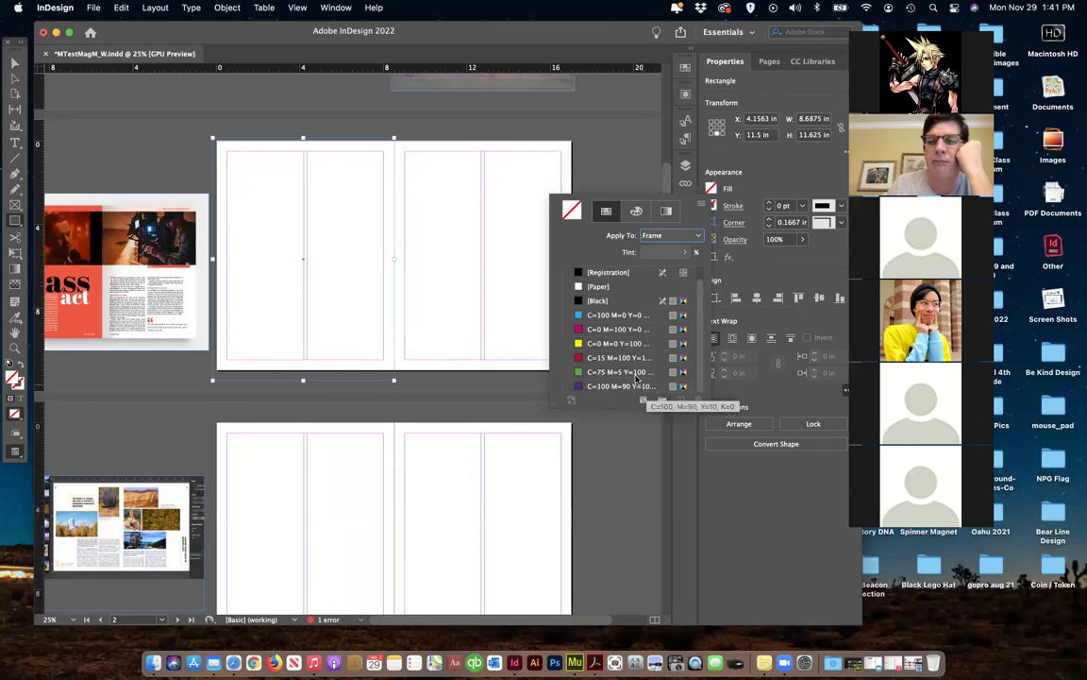
{"action": "left_click", "coordinate": [579, 330]}
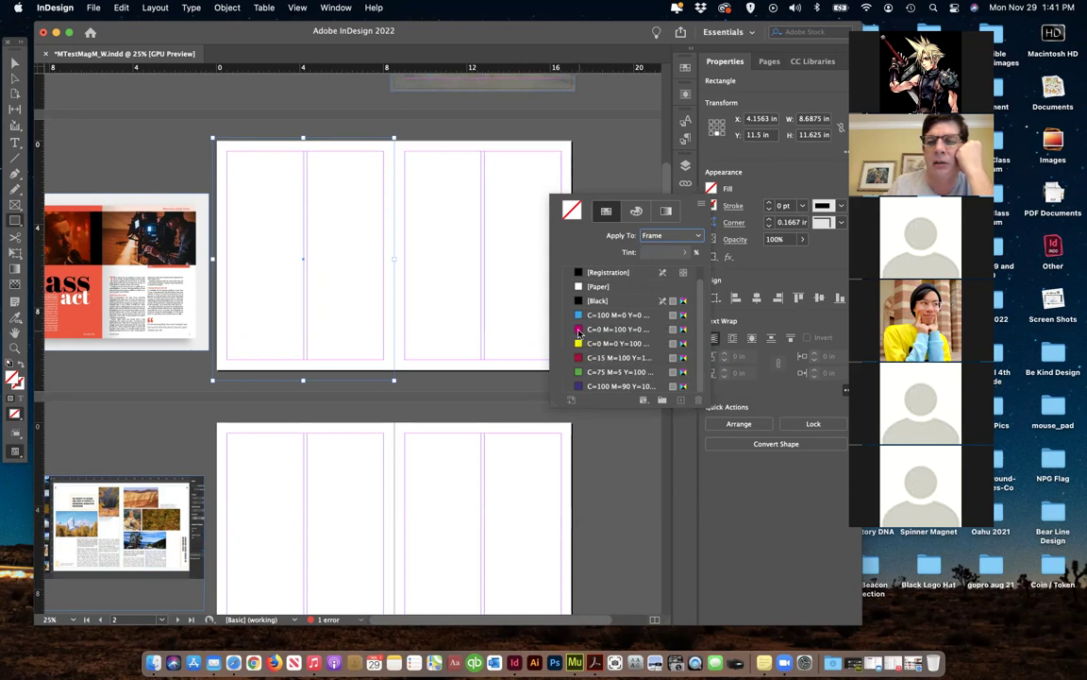
Try to recolour the magenta swatch itself to an orange of C=16 M=74 Y=100 K=0, and undo the change
{"action": "double_click", "coordinate": [578, 329]}
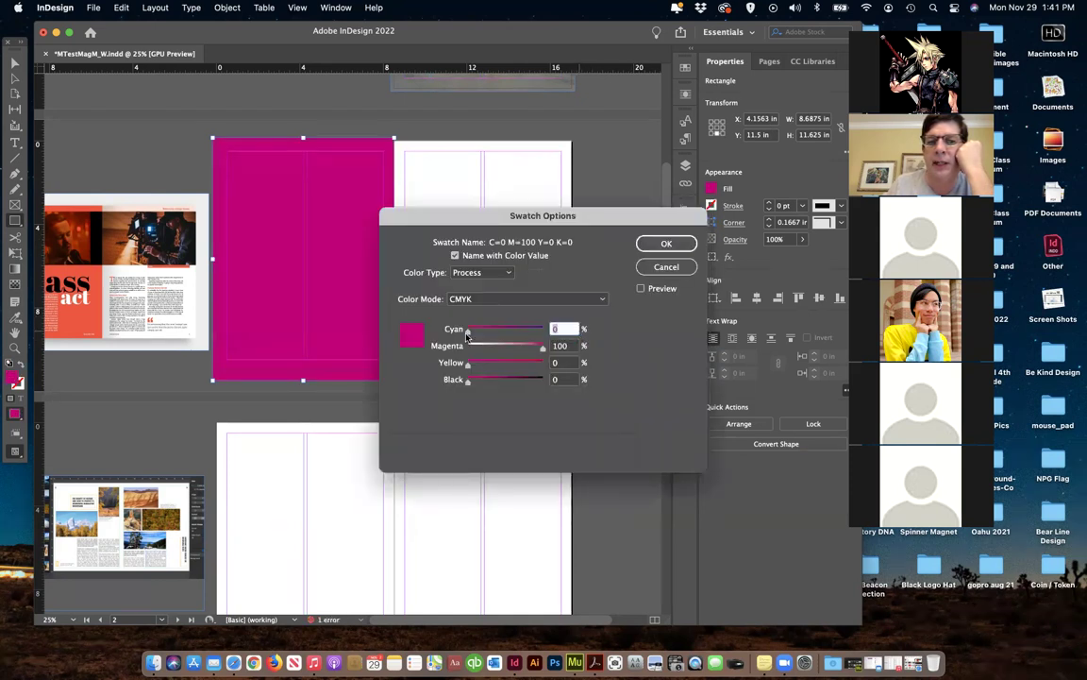
{"action": "left_click_drag", "start_coordinate": [468, 330], "coordinate": [498, 334]}
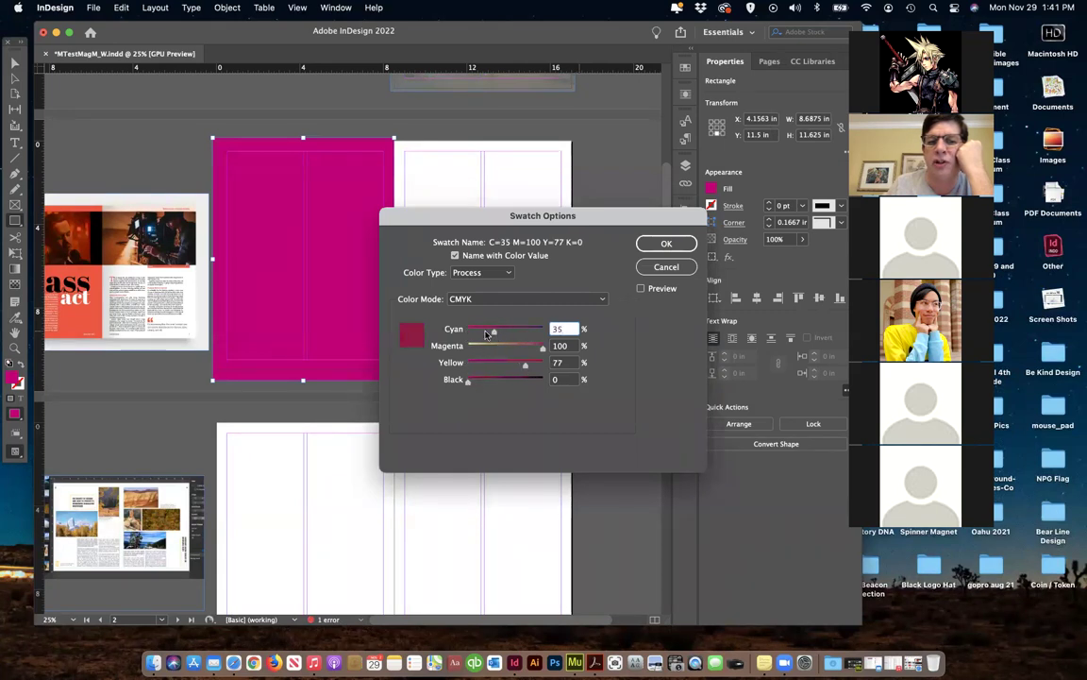
{"action": "mouse_move", "coordinate": [541, 347]}
{"action": "left_mouse_down"}
{"action": "mouse_move", "coordinate": [506, 347]}
{"action": "mouse_move", "coordinate": [545, 367]}
{"action": "left_mouse_up"}
{"action": "left_click_drag", "start_coordinate": [480, 331], "coordinate": [468, 331]}
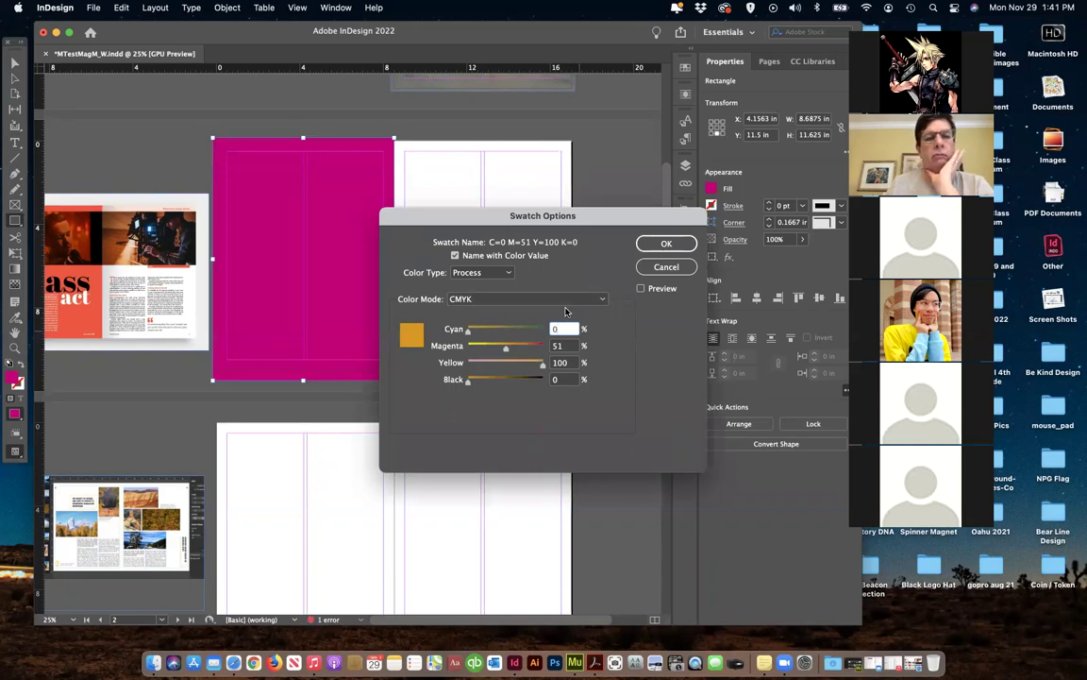
{"action": "left_click_drag", "start_coordinate": [466, 382], "coordinate": [530, 349]}
{"action": "left_click_drag", "start_coordinate": [480, 382], "coordinate": [465, 382]}
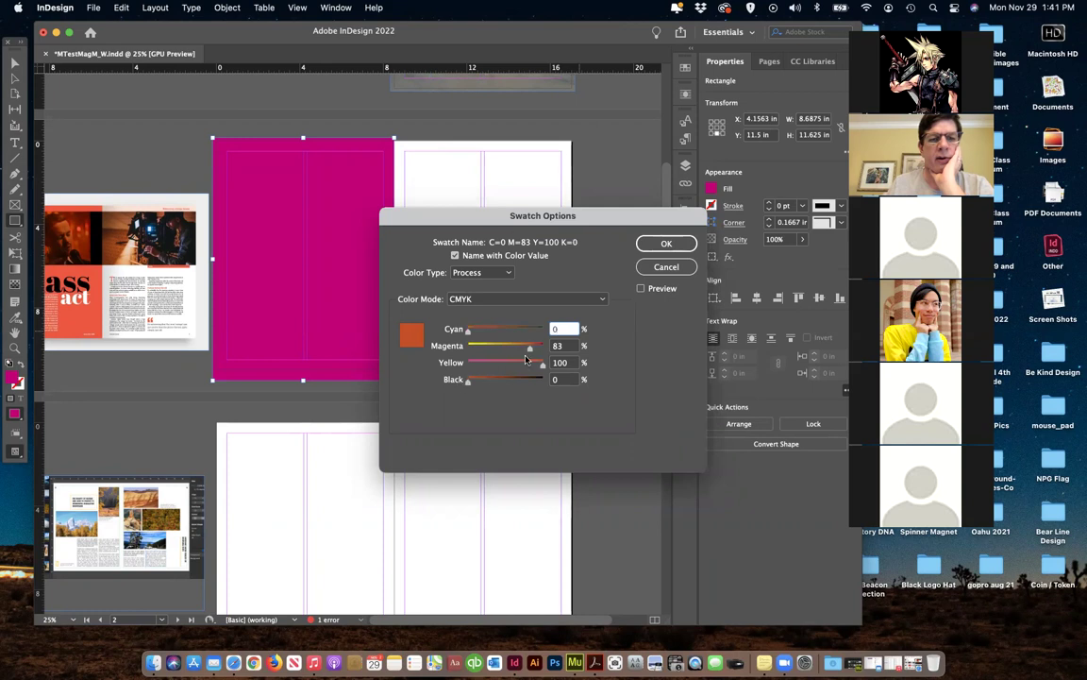
{"action": "left_click_drag", "start_coordinate": [530, 350], "coordinate": [543, 366]}
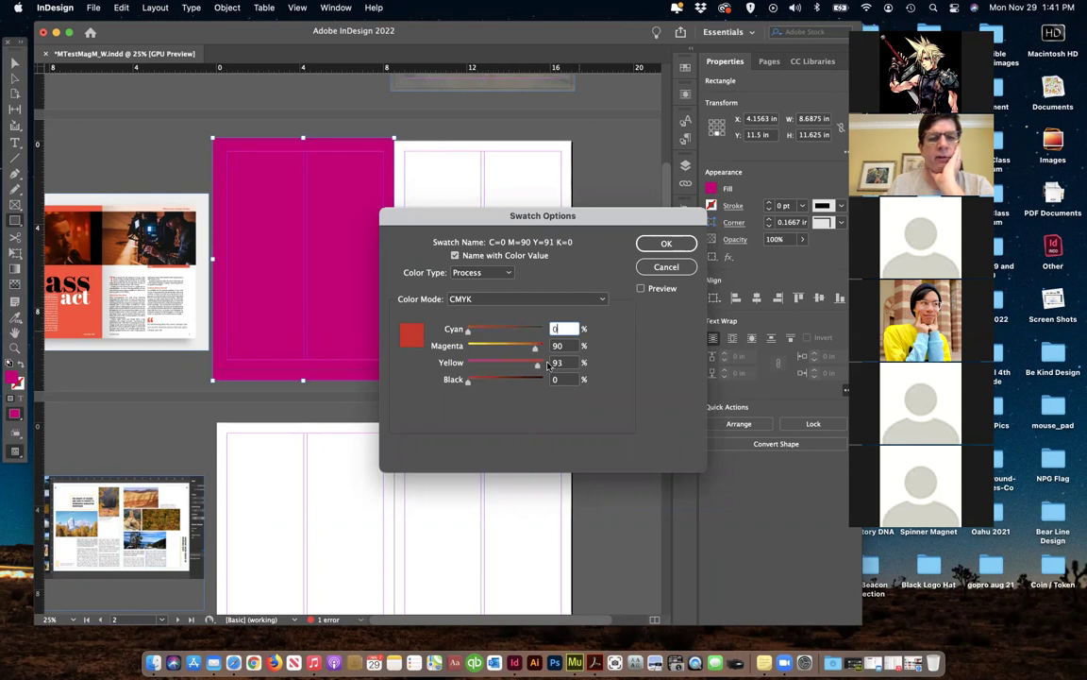
{"action": "left_click_drag", "start_coordinate": [468, 330], "coordinate": [524, 350]}
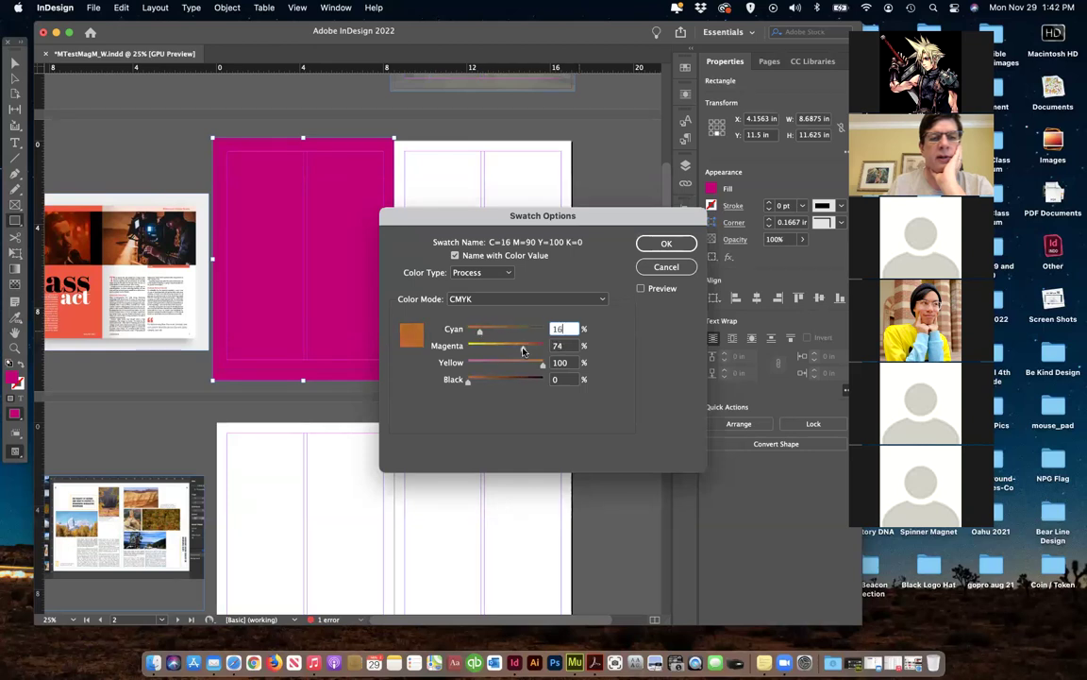
{"action": "left_click", "coordinate": [655, 245]}
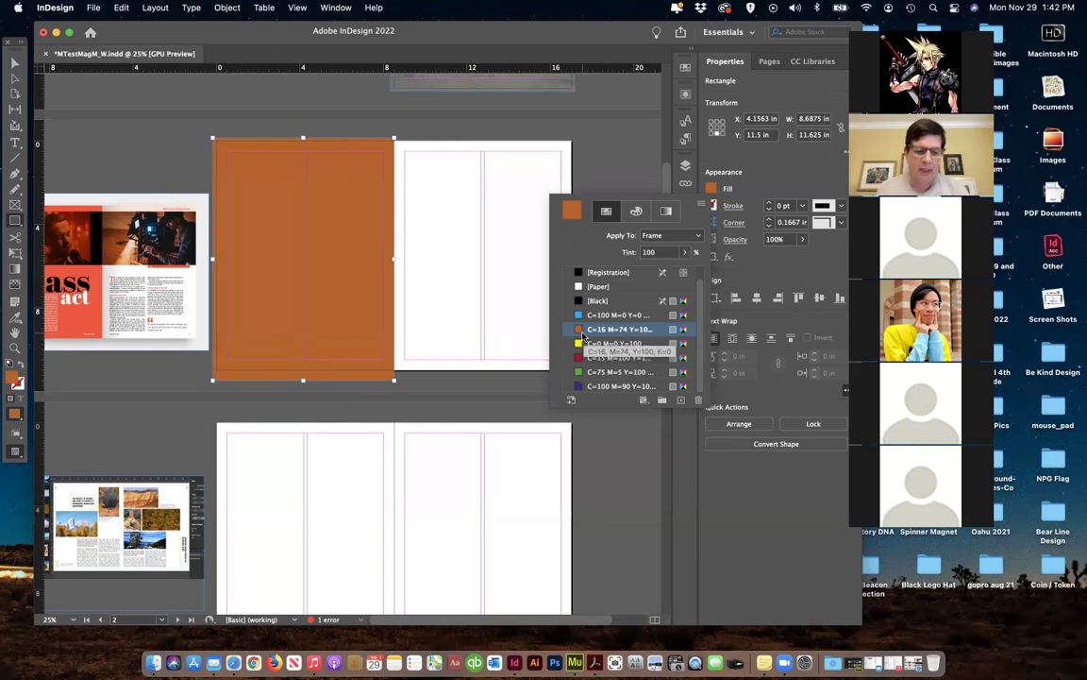
{"action": "key", "text": "super+z"}
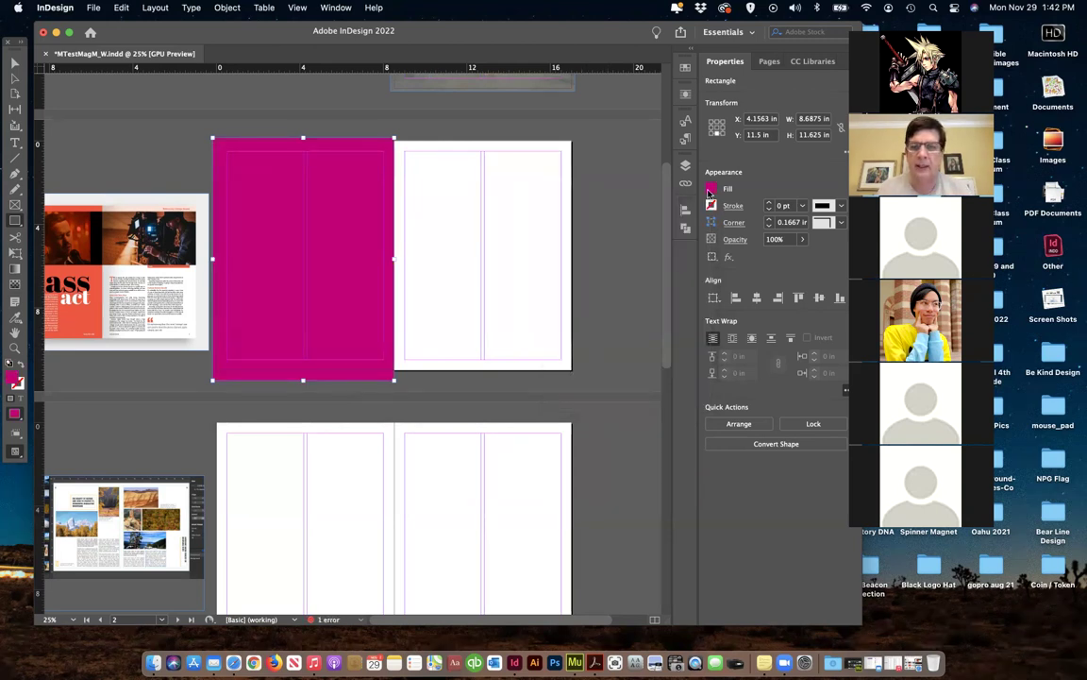
Enlarge the rectangle's fill swatch list and create a new swatch as a copy of the magenta one
{"action": "left_click", "coordinate": [711, 188]}
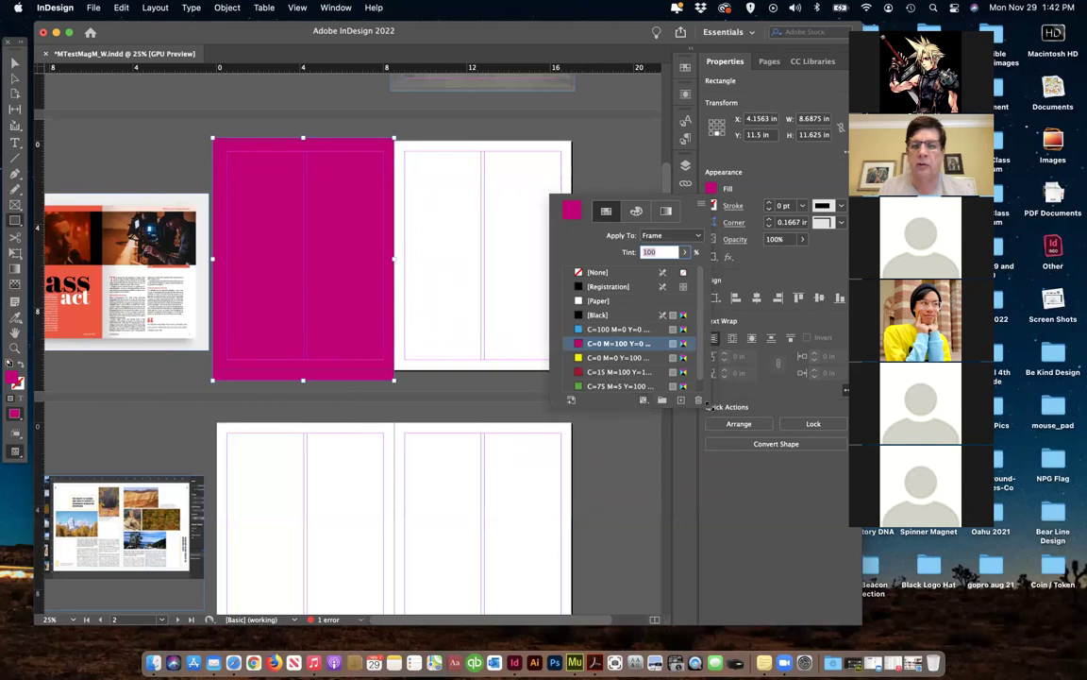
{"action": "left_click_drag", "start_coordinate": [707, 404], "coordinate": [733, 524]}
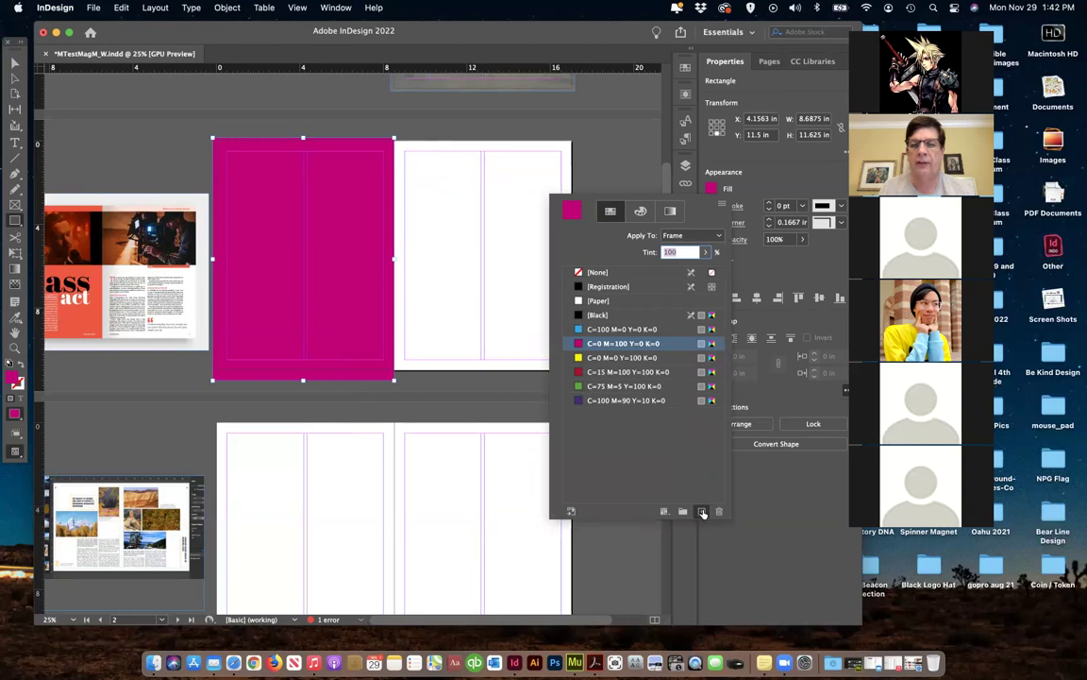
{"action": "left_click", "coordinate": [700, 512]}
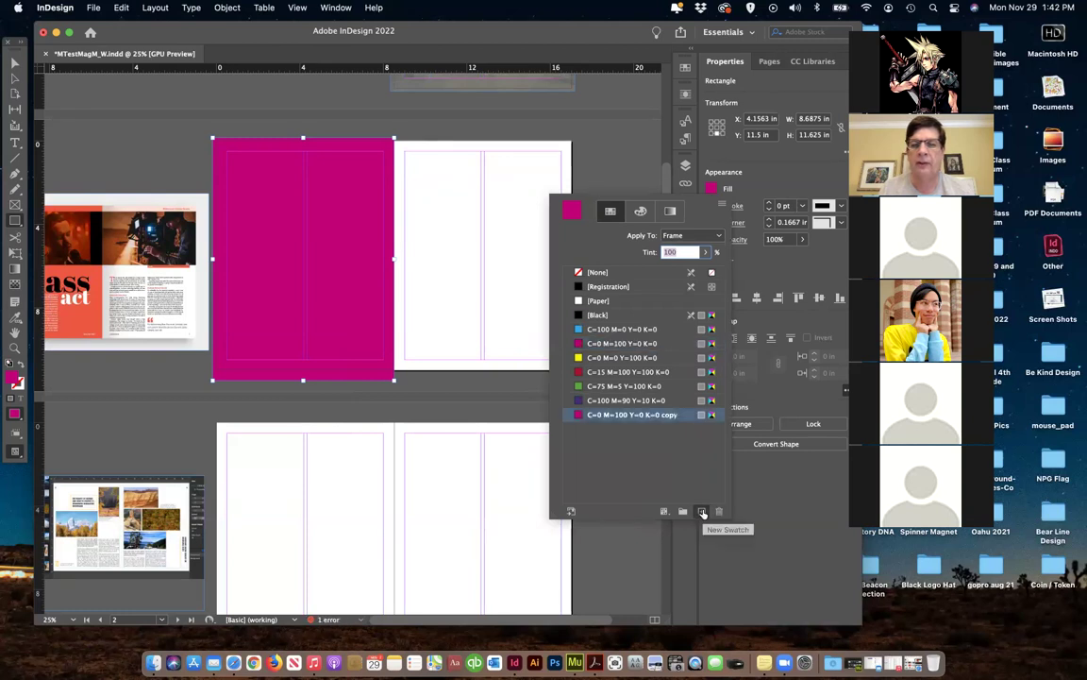
{"action": "right_click", "coordinate": [578, 416]}
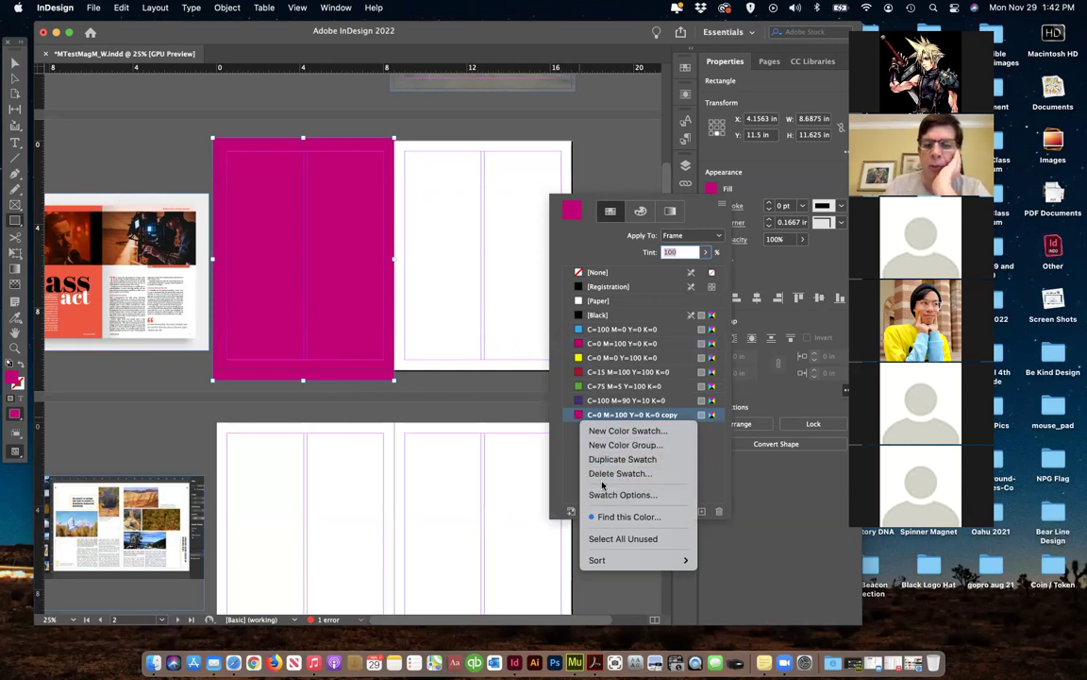
{"action": "left_click", "coordinate": [571, 454]}
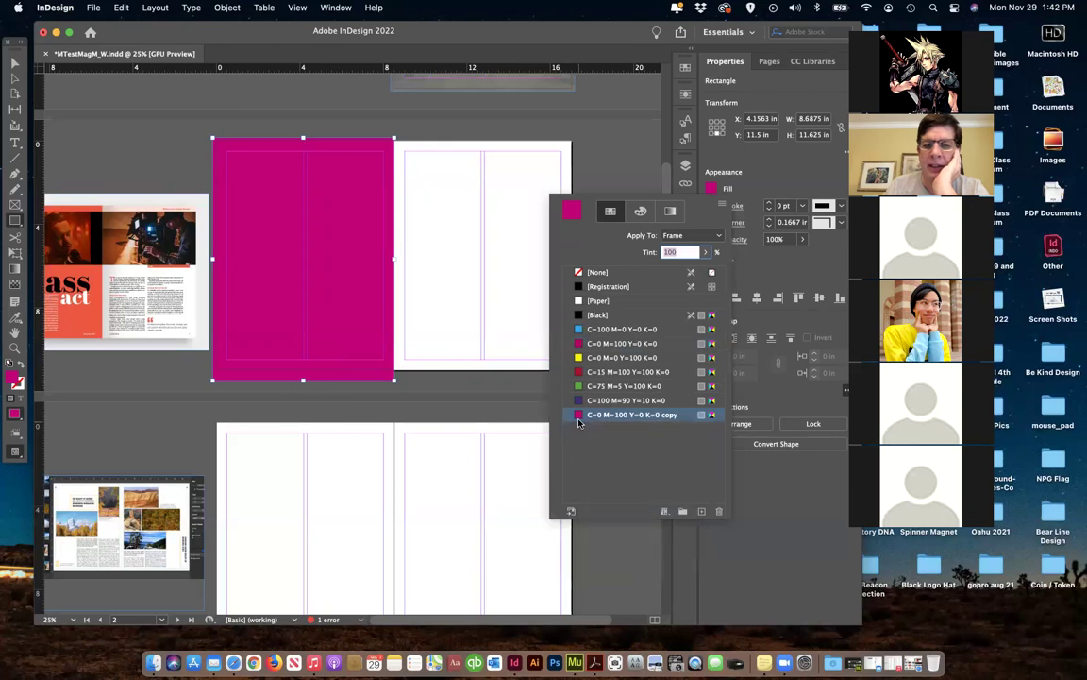
Change the copied magenta swatch to an orange-red of C=1 M=81 Y=100 K=7
{"action": "double_click", "coordinate": [575, 415]}
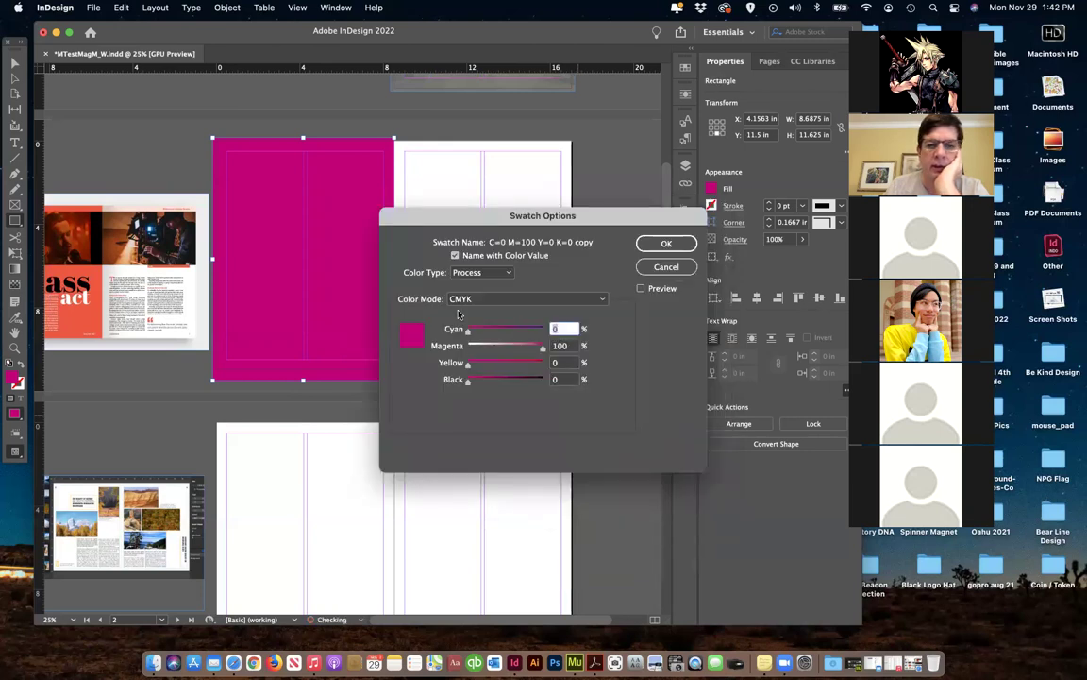
{"action": "left_click_drag", "start_coordinate": [468, 363], "coordinate": [526, 349]}
{"action": "left_click_drag", "start_coordinate": [474, 383], "coordinate": [473, 382]}
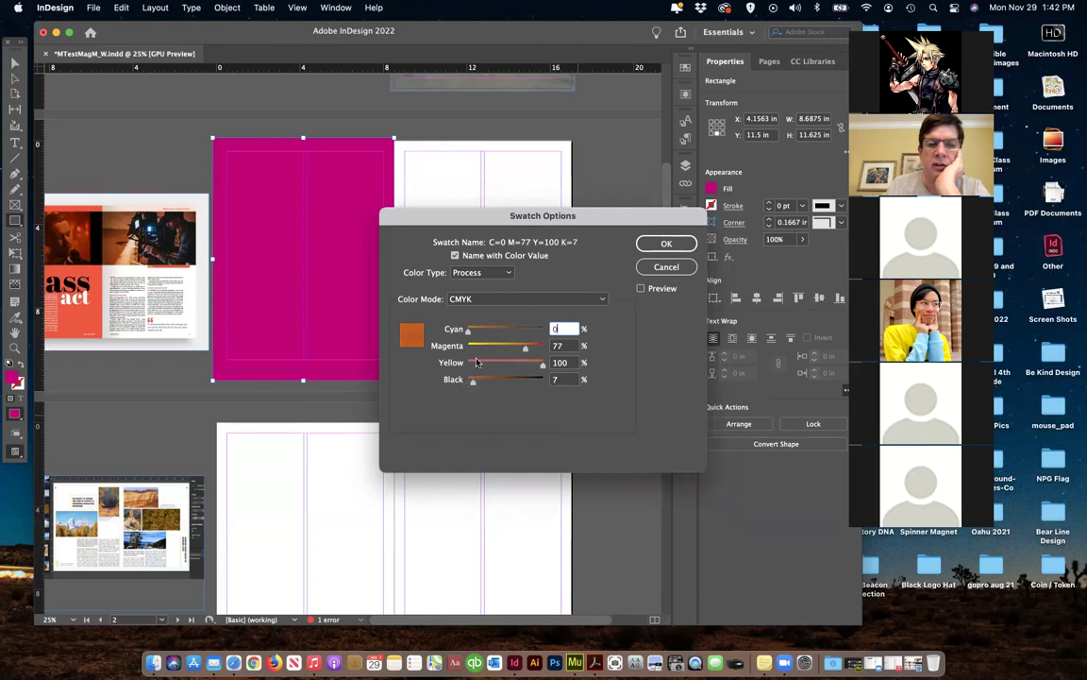
{"action": "key", "text": "Up"}
{"action": "left_click_drag", "start_coordinate": [526, 350], "coordinate": [528, 350]}
{"action": "left_click", "coordinate": [666, 244]}
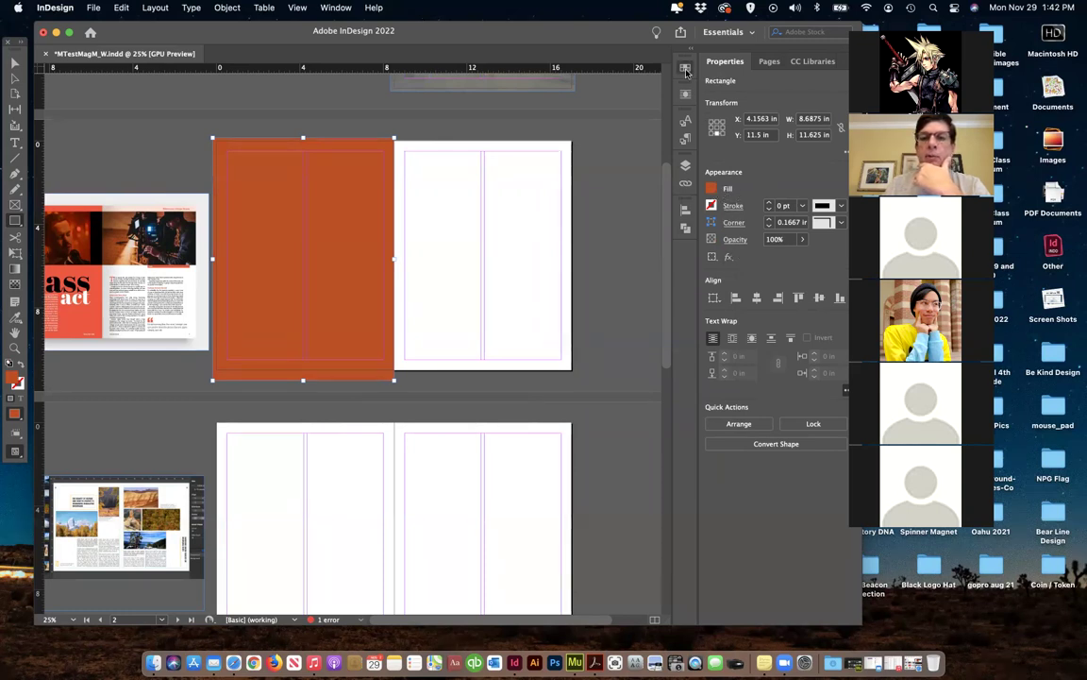
Display the document's full swatch collection and review the available swatch commands
{"action": "key", "text": "F5"}
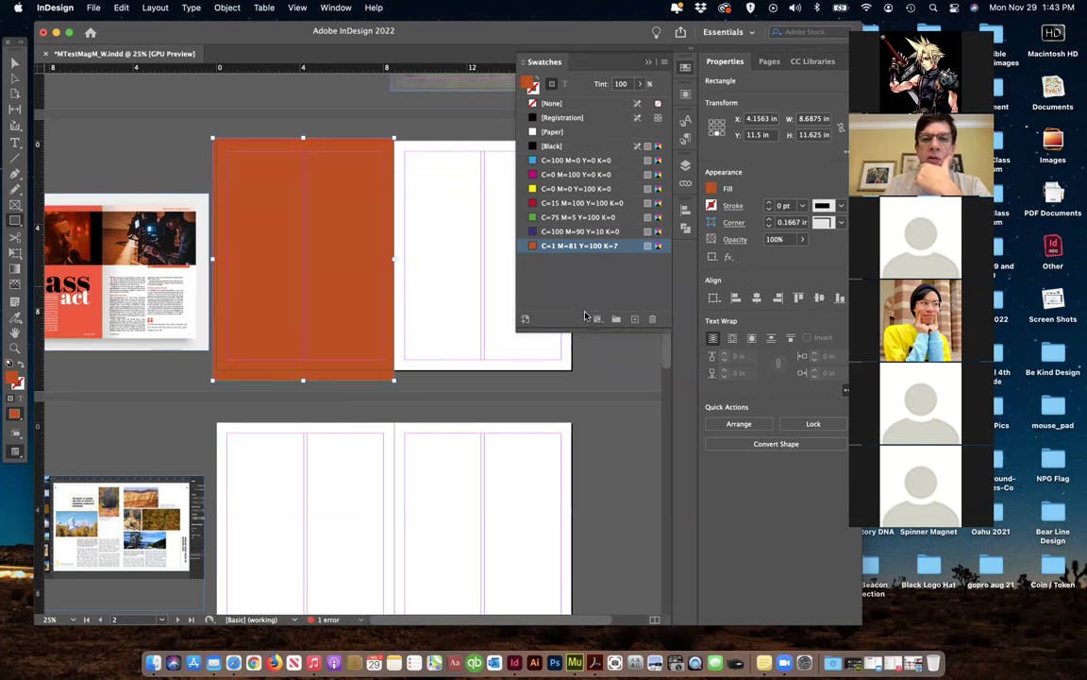
{"action": "left_click", "coordinate": [665, 62]}
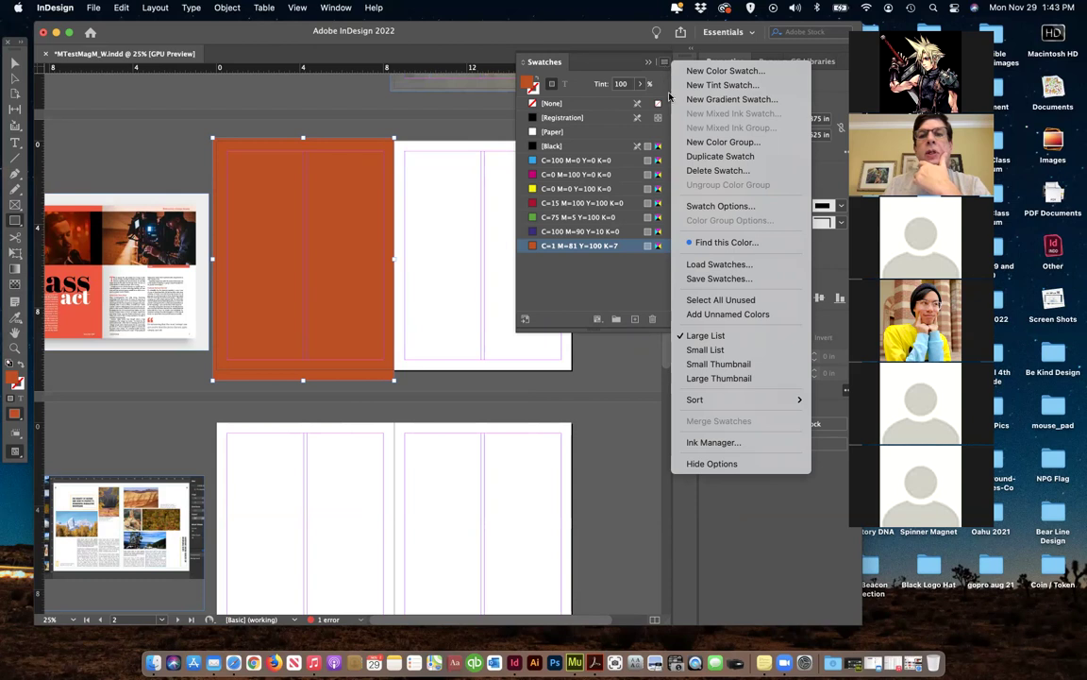
{"action": "left_click", "coordinate": [621, 65]}
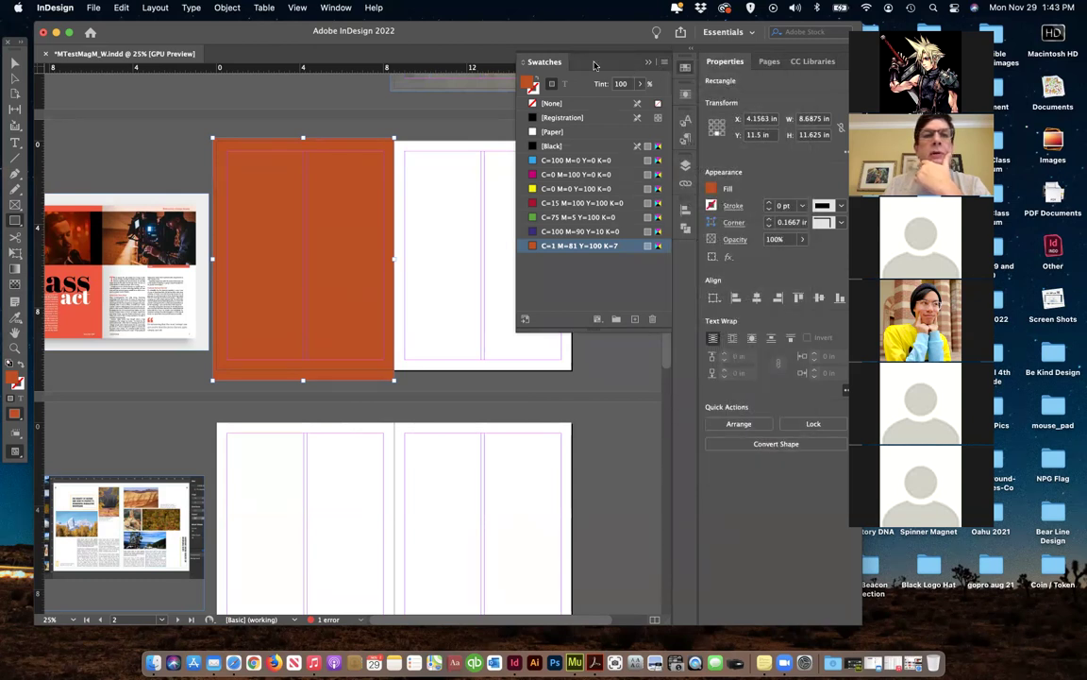
{"action": "left_click", "coordinate": [293, 7]}
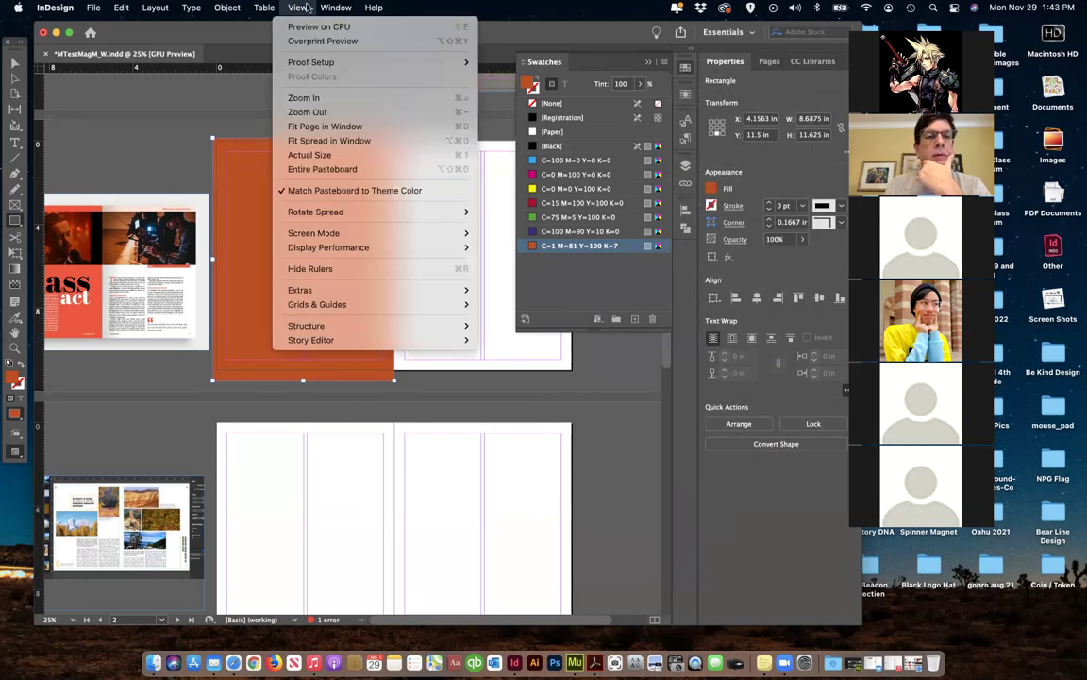
{"action": "mouse_move", "coordinate": [336, 8]}
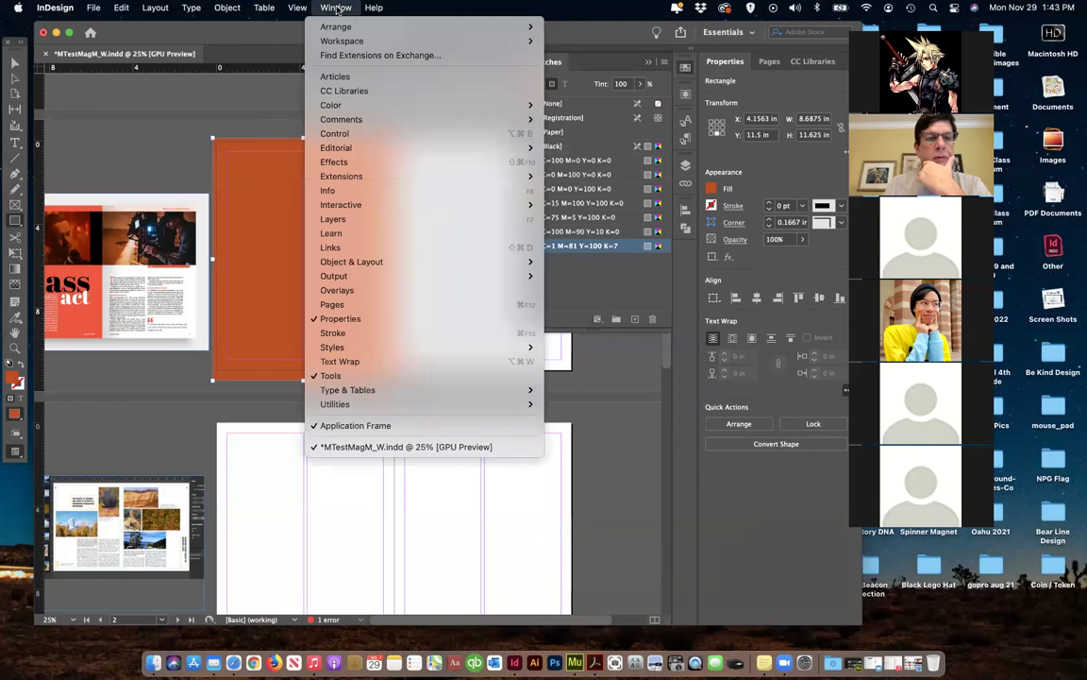
{"action": "mouse_move", "coordinate": [348, 108]}
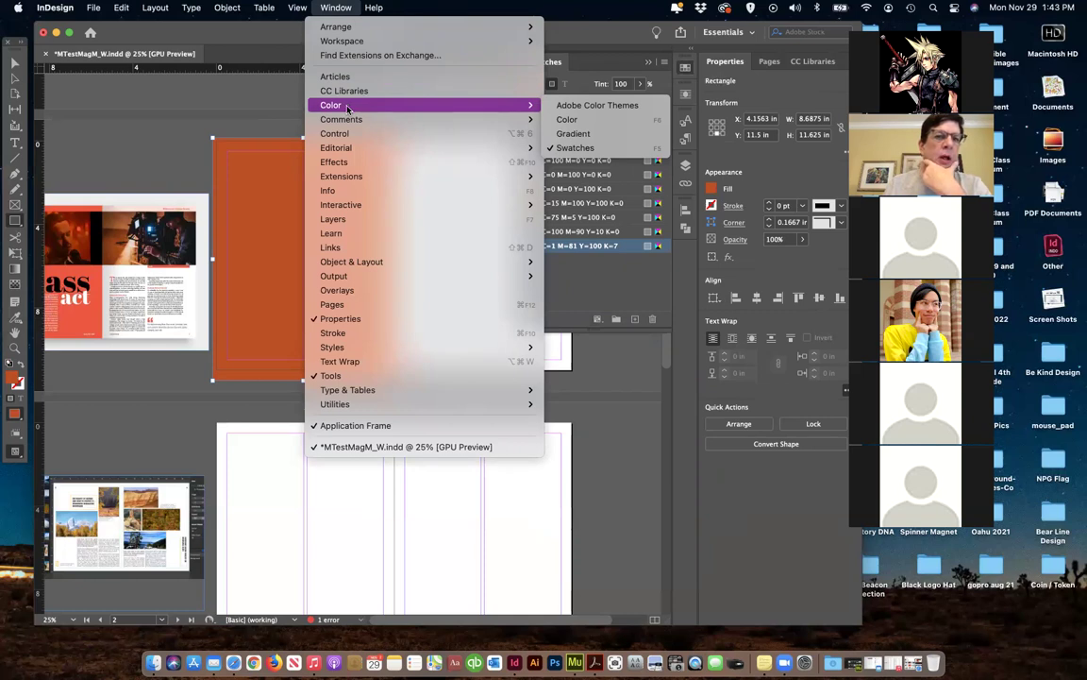
{"action": "left_click", "coordinate": [248, 124]}
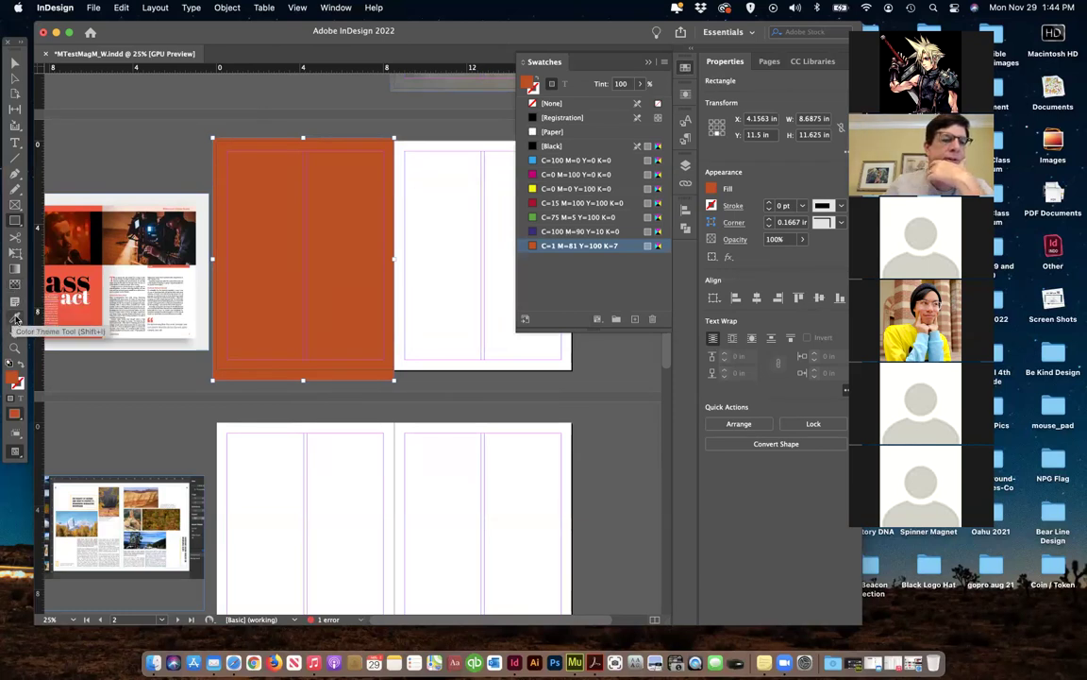
Try a linear Gradient Feather effect at 0° on the orange-red page 2 rectangle, and undo it
{"action": "left_click", "coordinate": [15, 319]}
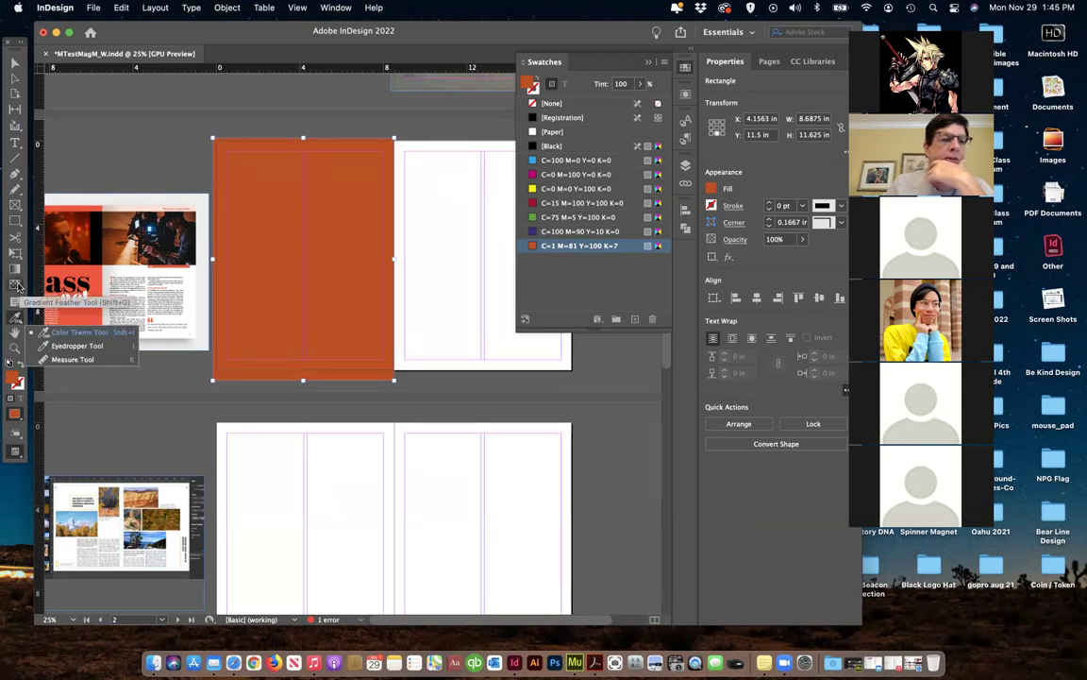
{"action": "left_click", "coordinate": [17, 286]}
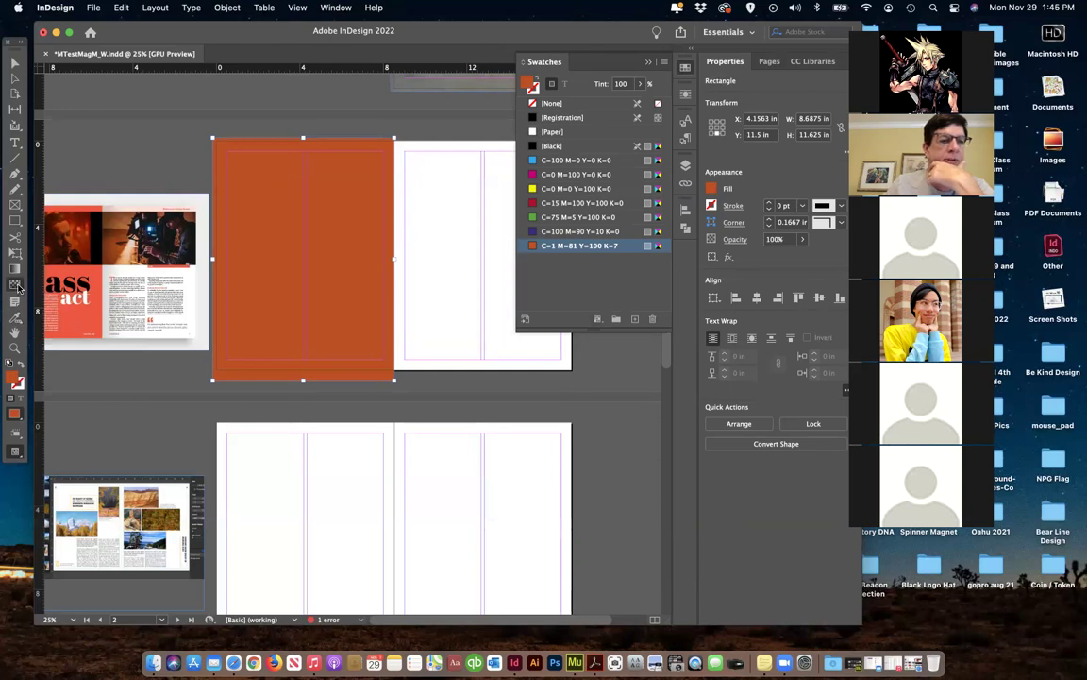
{"action": "double_click", "coordinate": [17, 286]}
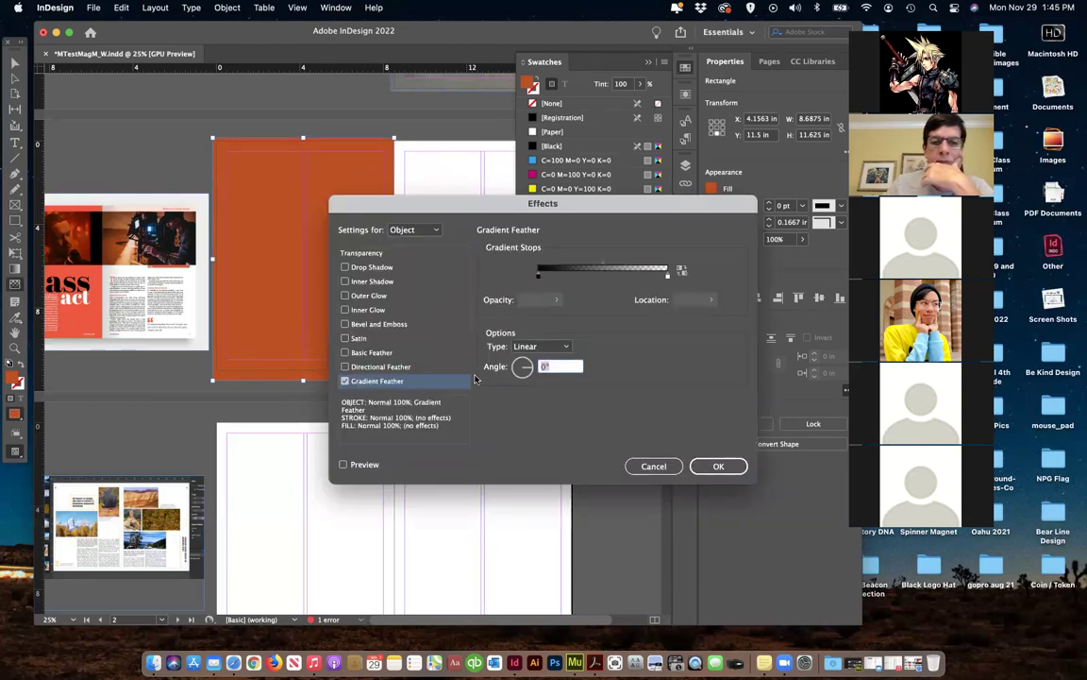
{"action": "left_click", "coordinate": [706, 463]}
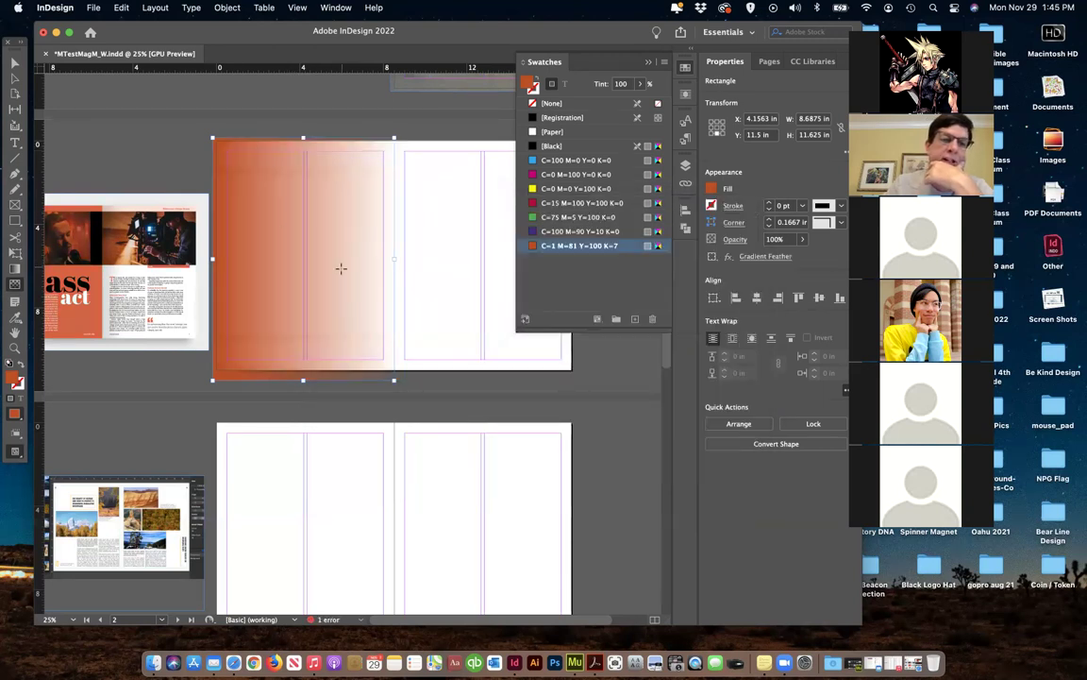
{"action": "left_click", "coordinate": [14, 285]}
{"action": "left_click", "coordinate": [242, 285]}
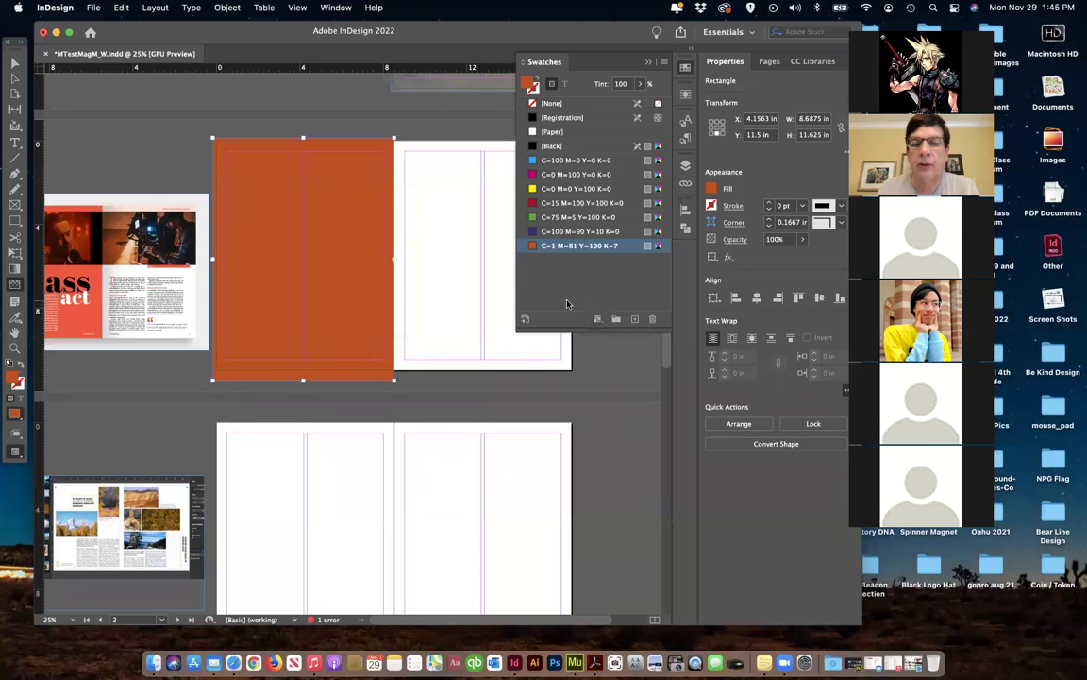
{"action": "left_click", "coordinate": [596, 319]}
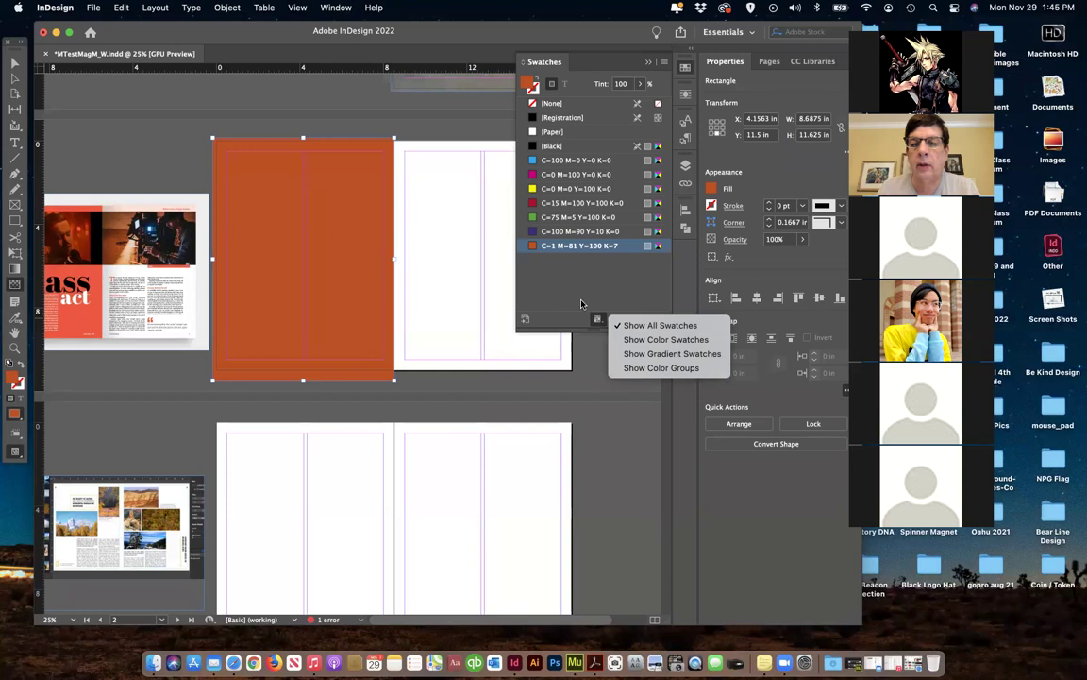
{"action": "left_click", "coordinate": [617, 319]}
{"action": "left_click", "coordinate": [616, 319]}
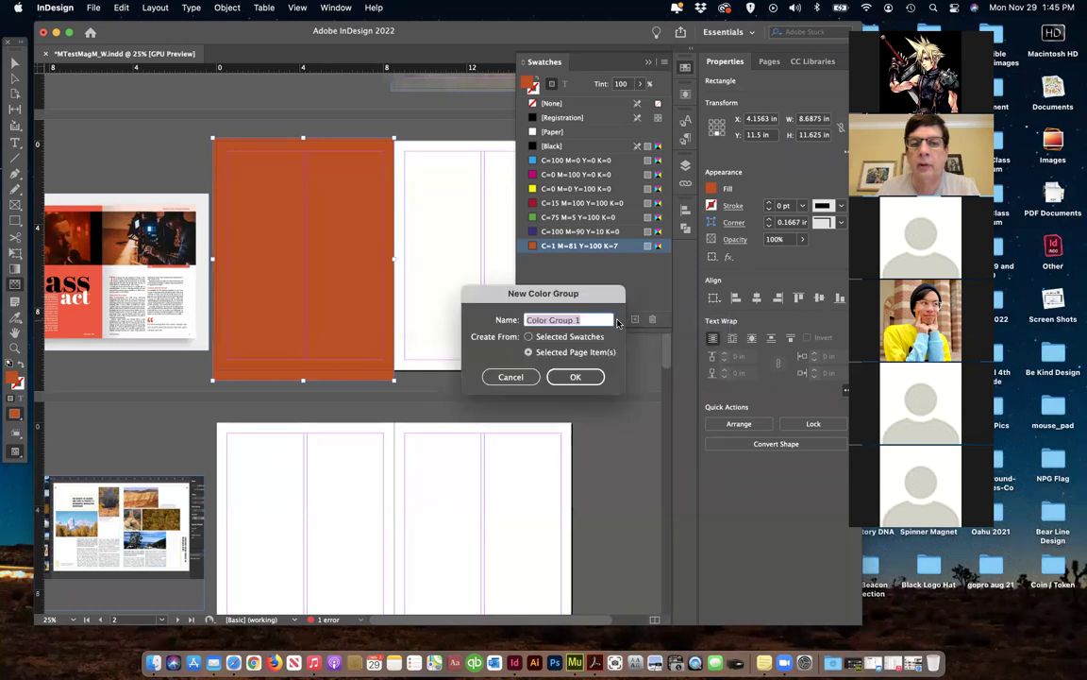
{"action": "left_click", "coordinate": [509, 377]}
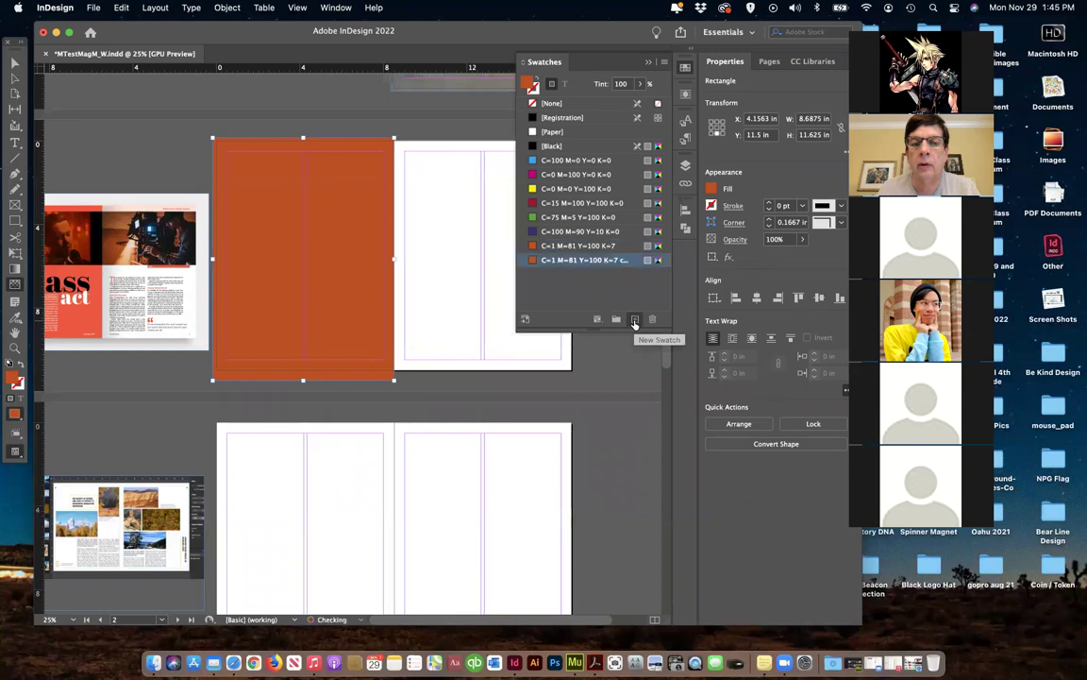
Duplicate the C=1 M=81 Y=100 K=7 swatch and start a new color swatch from the copy, keeping its definition dialog clear of the layout
{"action": "left_click", "coordinate": [634, 320]}
{"action": "right_click", "coordinate": [531, 262]}
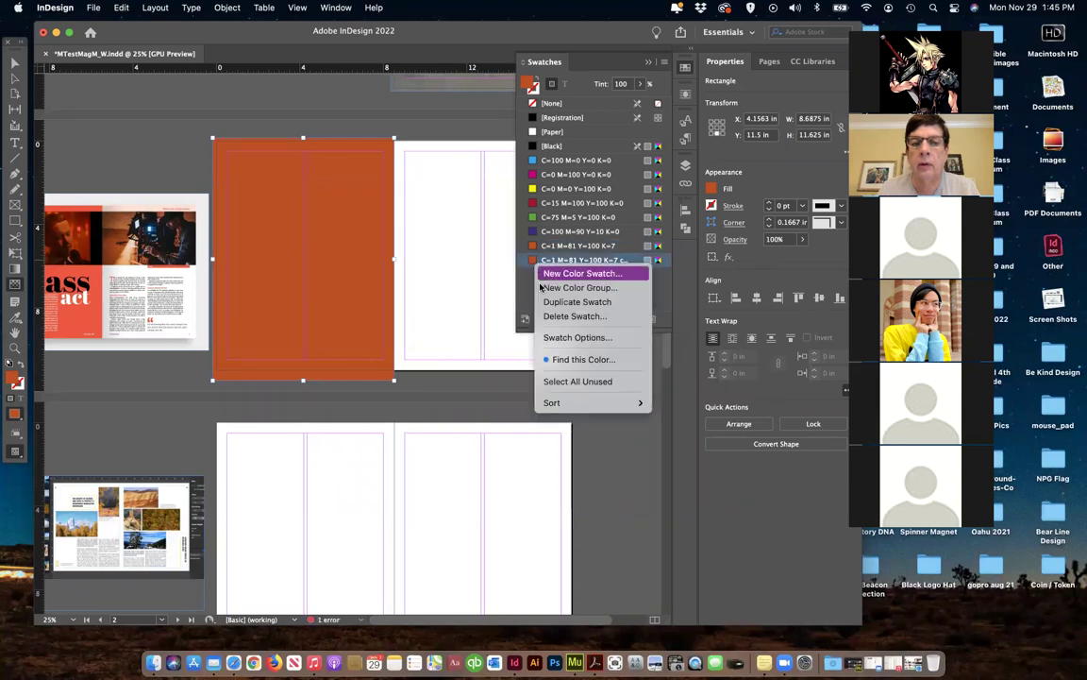
{"action": "left_click", "coordinate": [546, 279]}
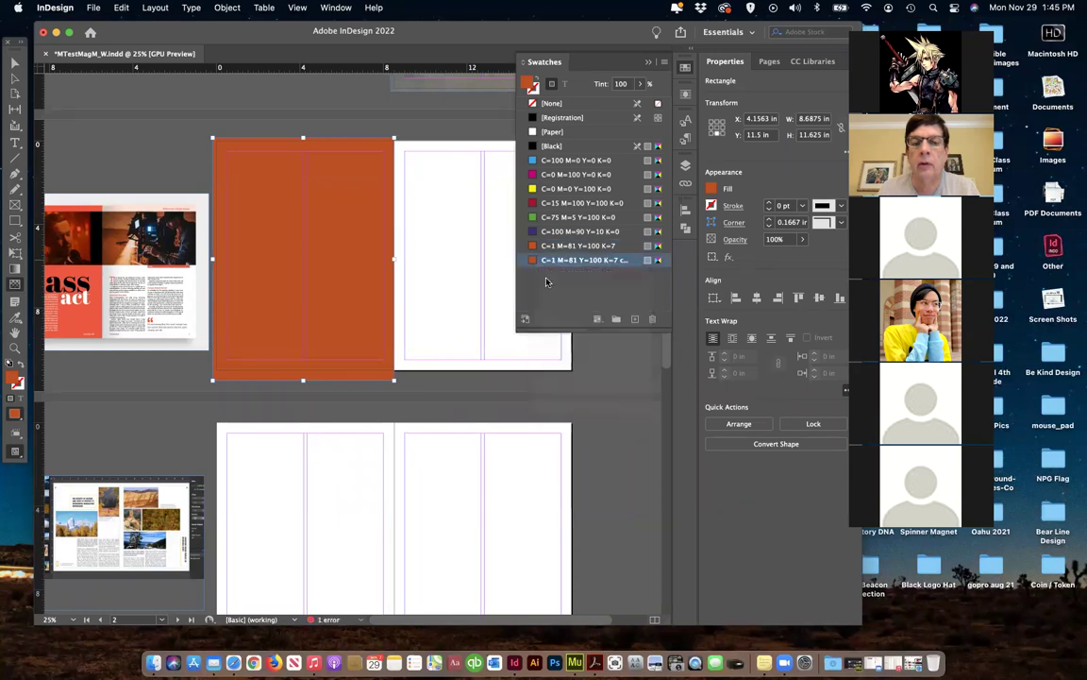
{"action": "key", "text": "shift+Tab"}
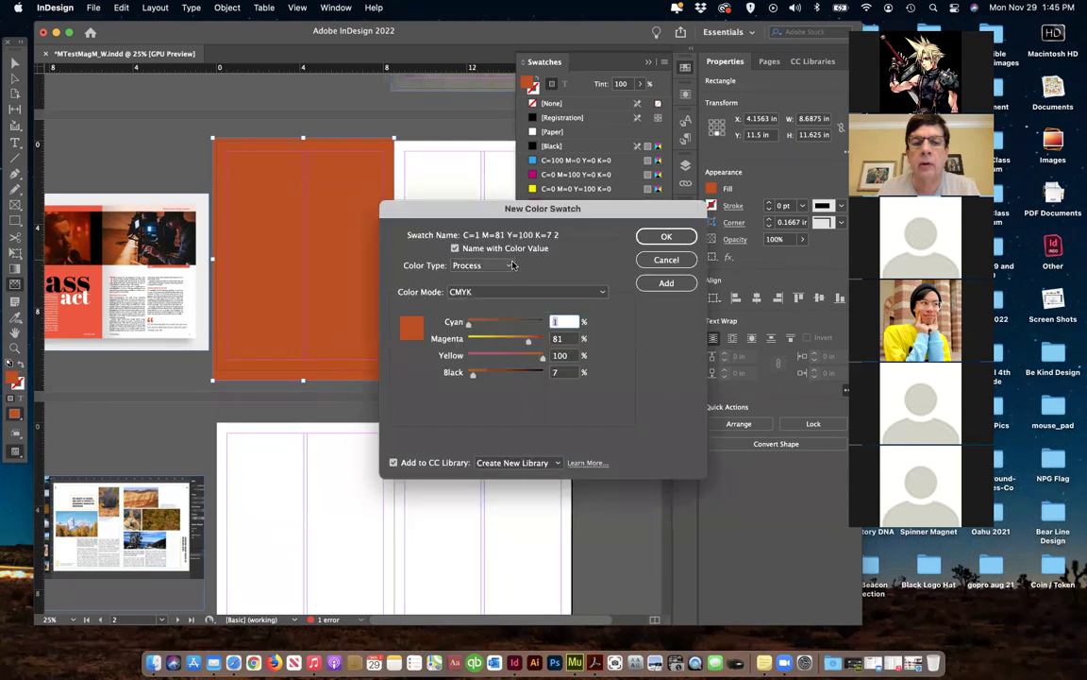
{"action": "left_click", "coordinate": [514, 294]}
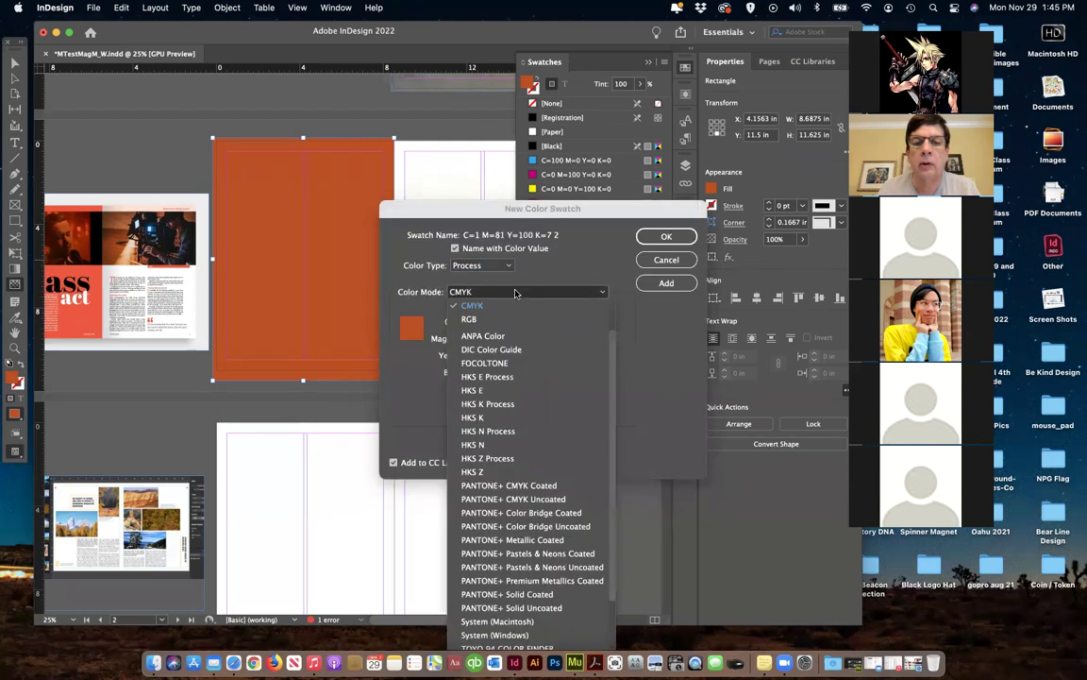
{"action": "left_click", "coordinate": [546, 265]}
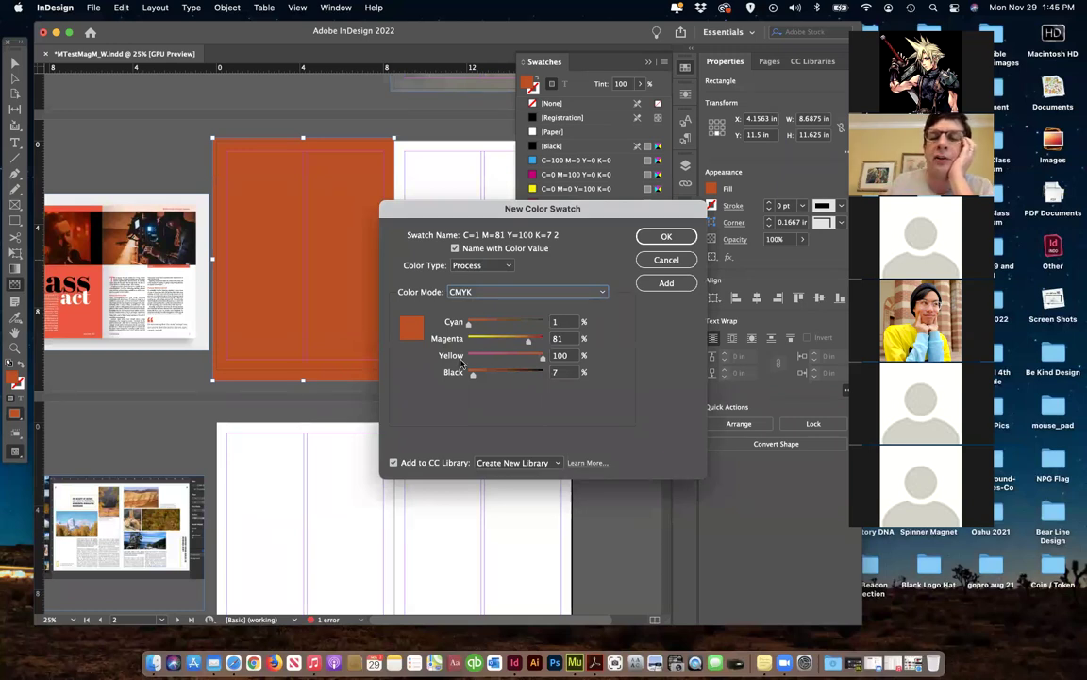
{"action": "left_click_drag", "start_coordinate": [543, 208], "coordinate": [613, 391]}
{"action": "left_click_drag", "start_coordinate": [525, 355], "coordinate": [511, 92]}
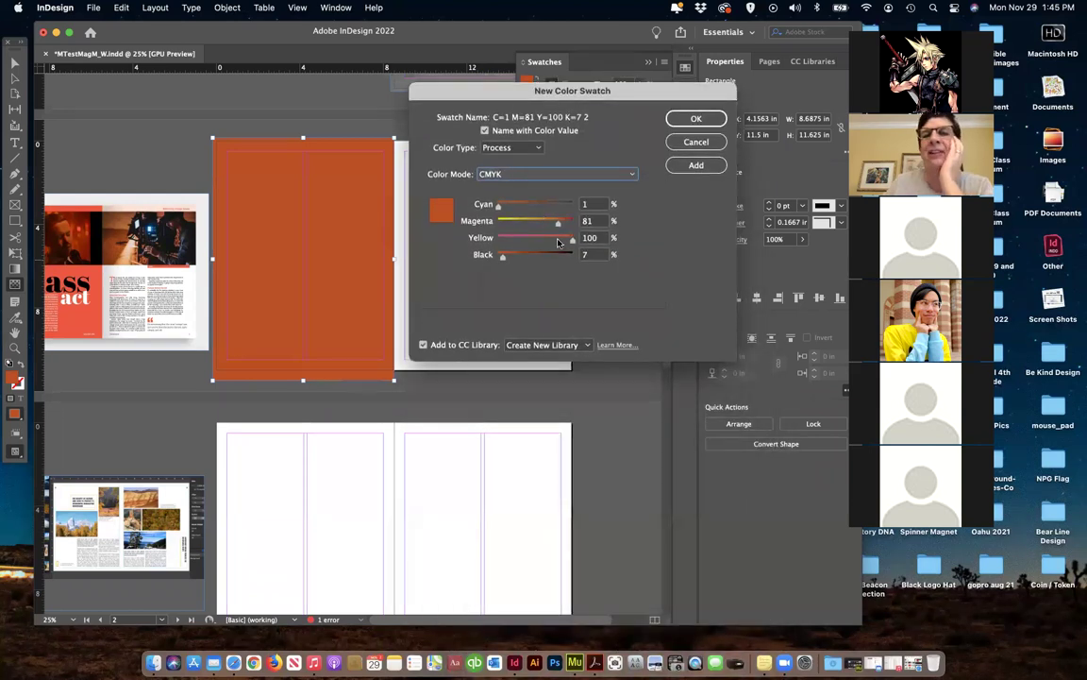
Define the new swatch in RGB as R=219 G=69 B=43, and replace it with its in-gamut equivalent R=199 G=81 B=48
{"action": "left_click", "coordinate": [536, 173]}
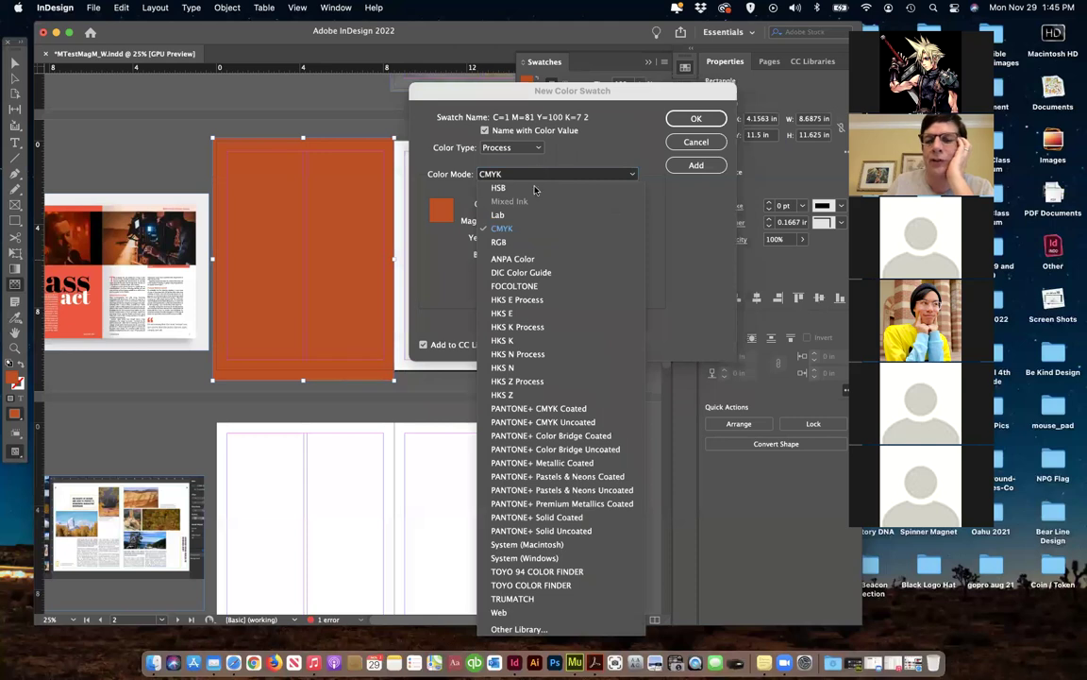
{"action": "left_click", "coordinate": [498, 243]}
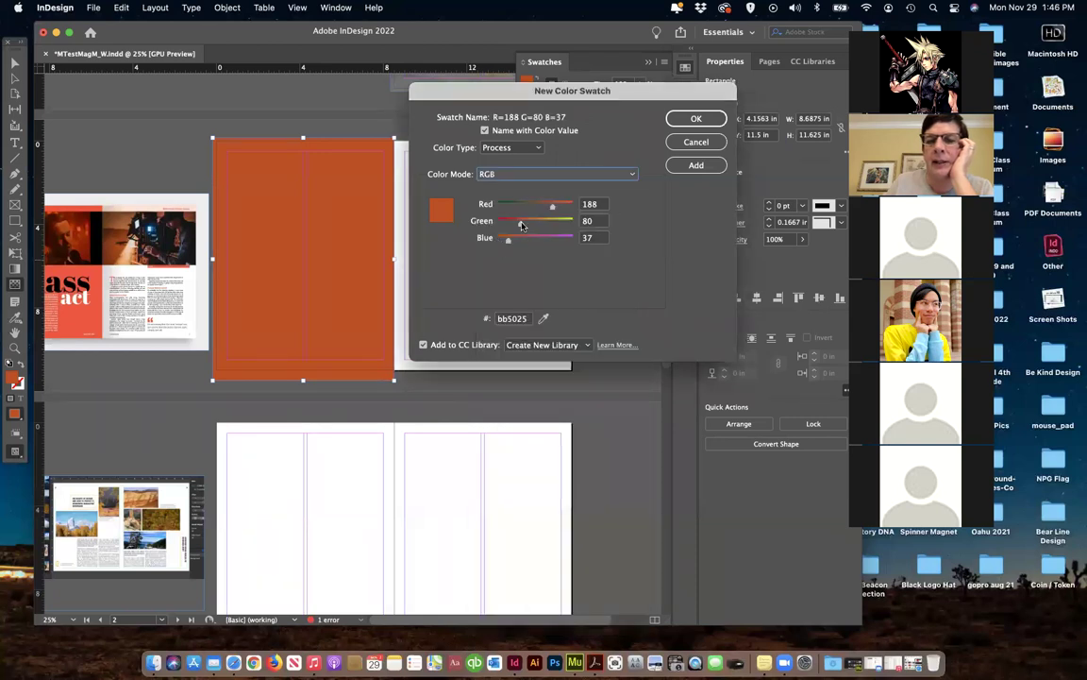
{"action": "left_click_drag", "start_coordinate": [519, 221], "coordinate": [563, 207]}
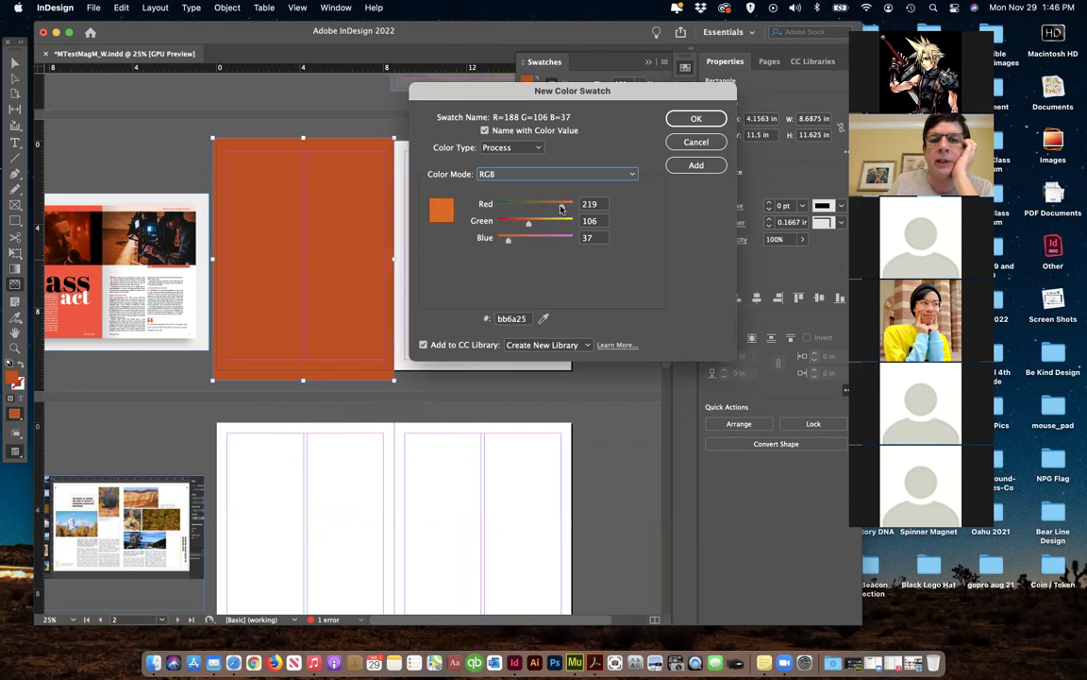
{"action": "left_click_drag", "start_coordinate": [508, 240], "coordinate": [517, 223]}
{"action": "left_click_drag", "start_coordinate": [506, 240], "coordinate": [511, 240]}
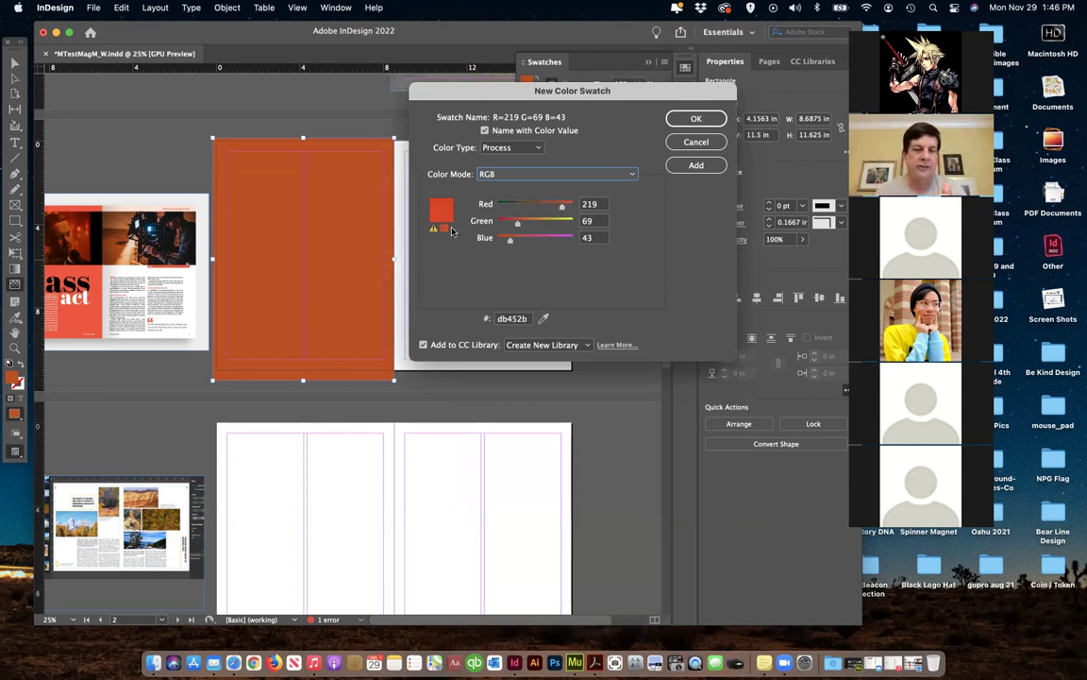
{"action": "left_click", "coordinate": [441, 232]}
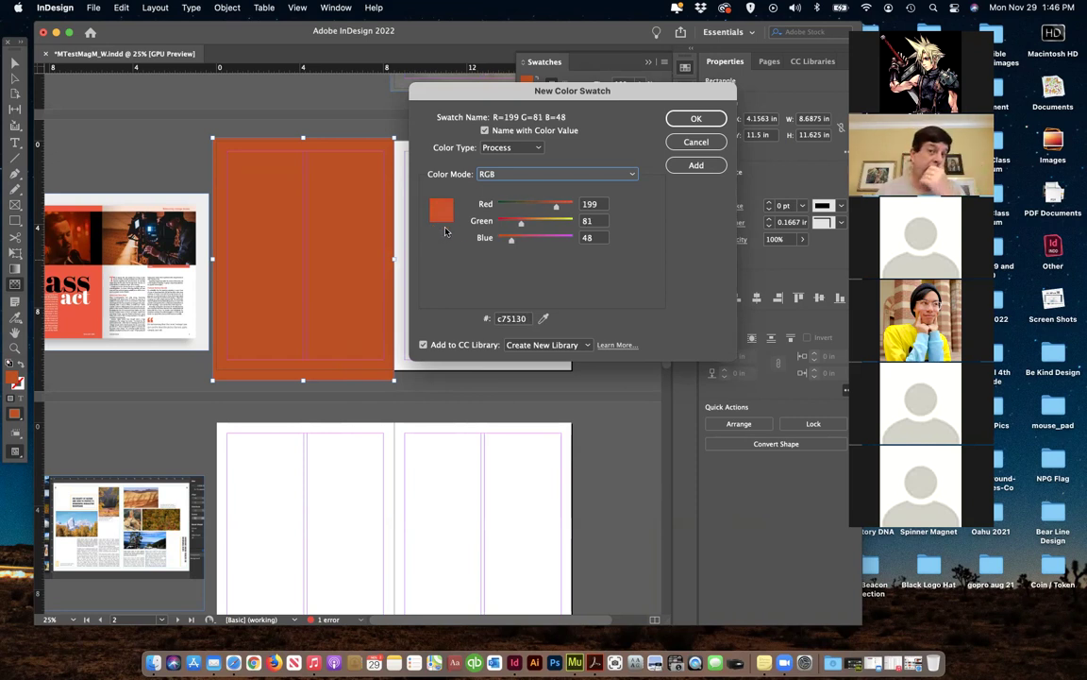
Set the new swatch's color type to Spot
{"action": "left_click", "coordinate": [531, 174]}
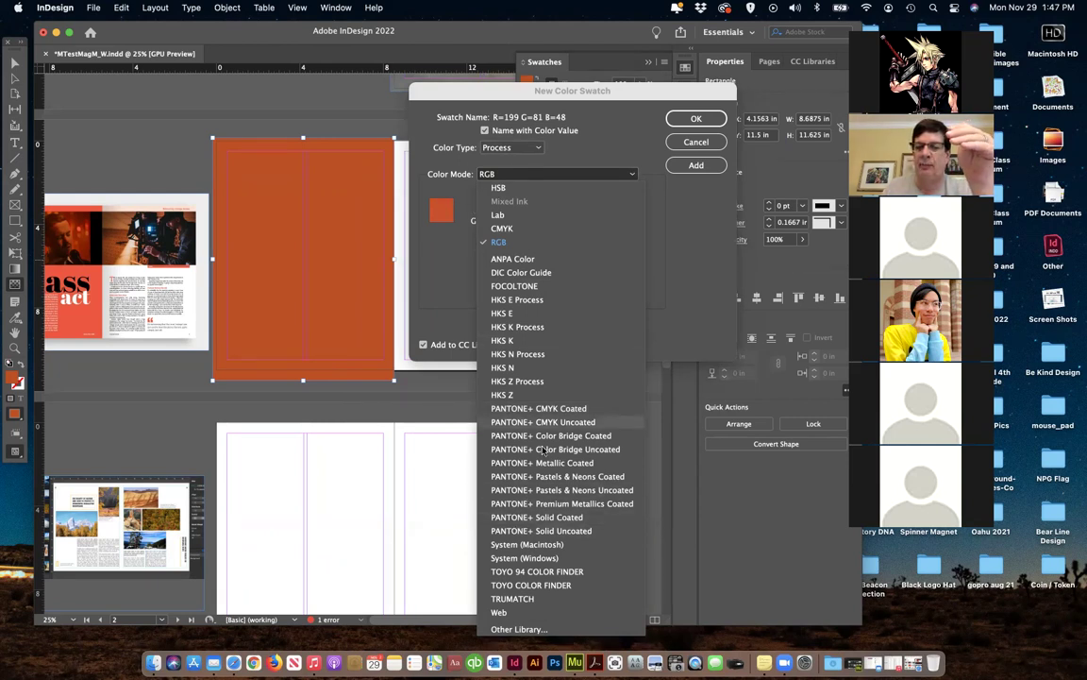
{"action": "left_click", "coordinate": [510, 148]}
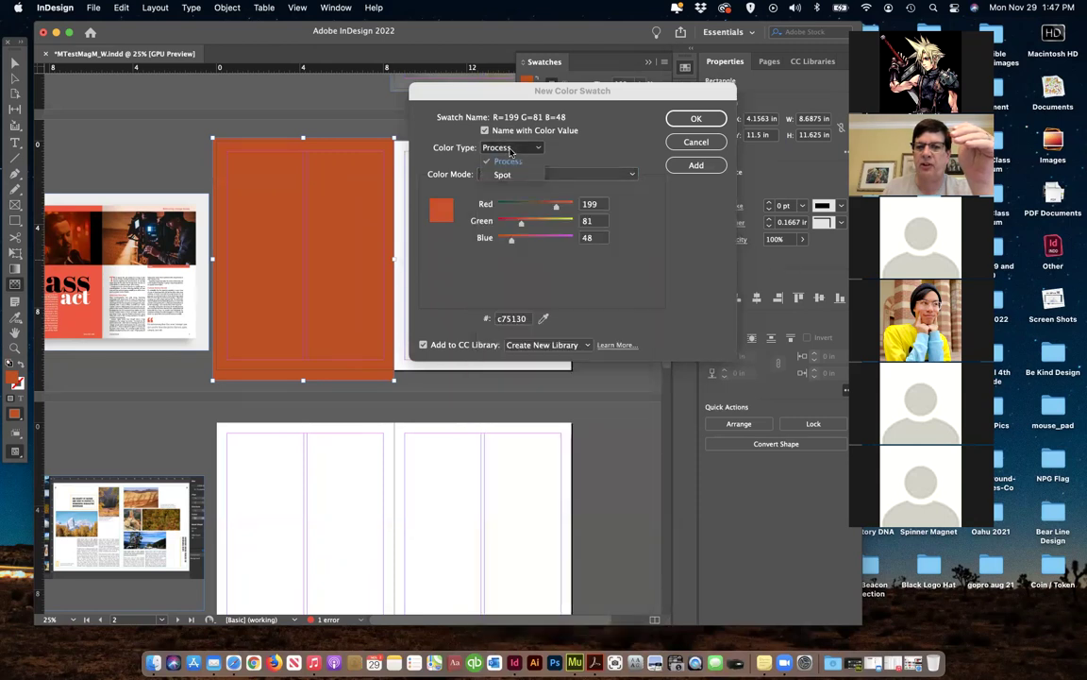
{"action": "left_click", "coordinate": [510, 175]}
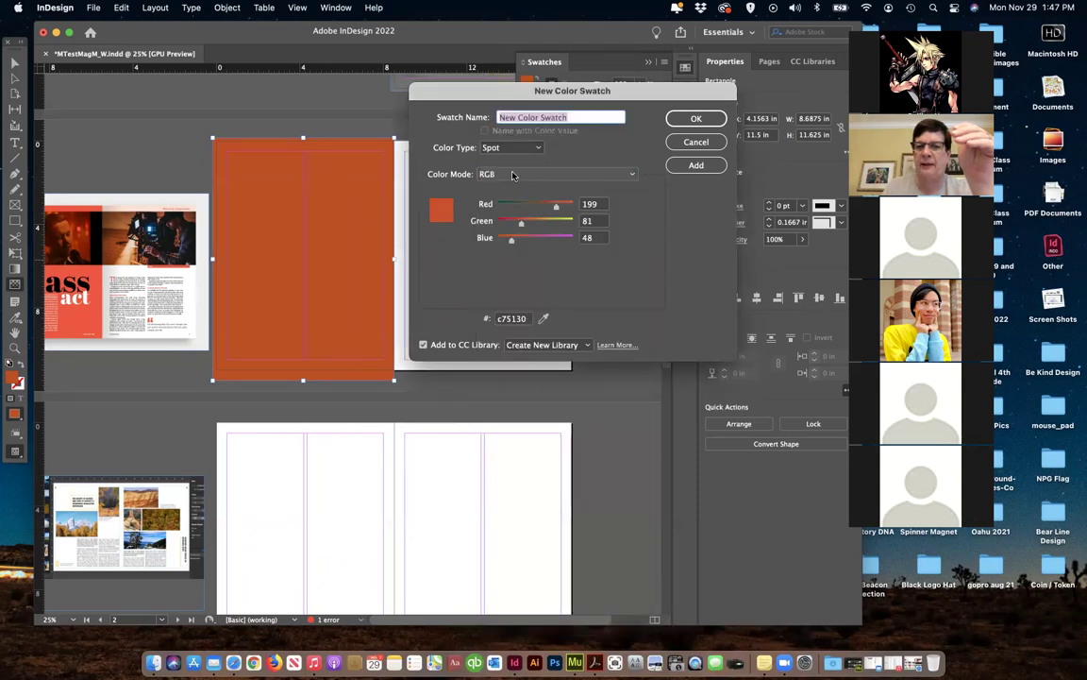
Pick PANTONE P 114-3 C from the PANTONE+ CMYK Coated library for the new swatch
{"action": "left_click", "coordinate": [512, 174]}
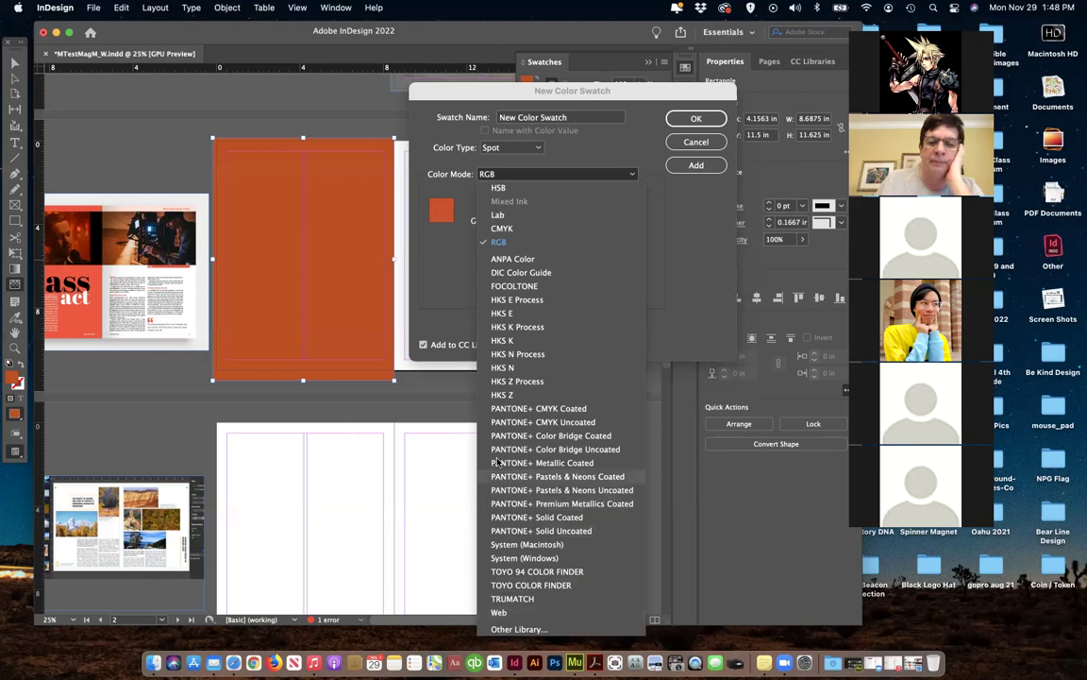
{"action": "left_click", "coordinate": [508, 410]}
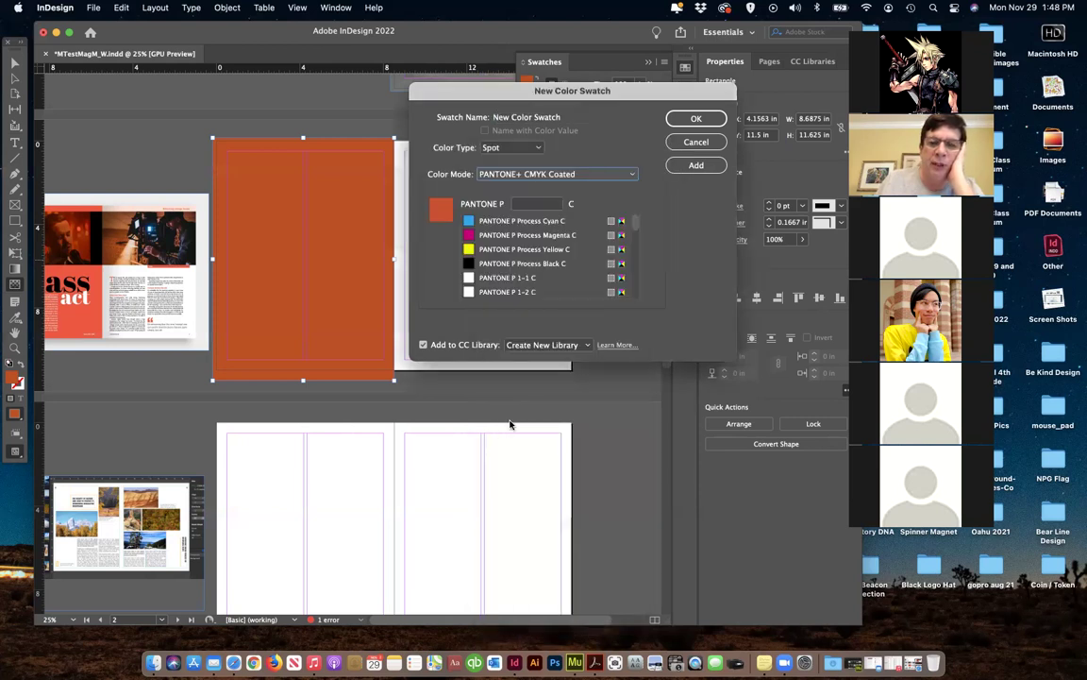
{"action": "left_click_drag", "start_coordinate": [635, 226], "coordinate": [633, 243]}
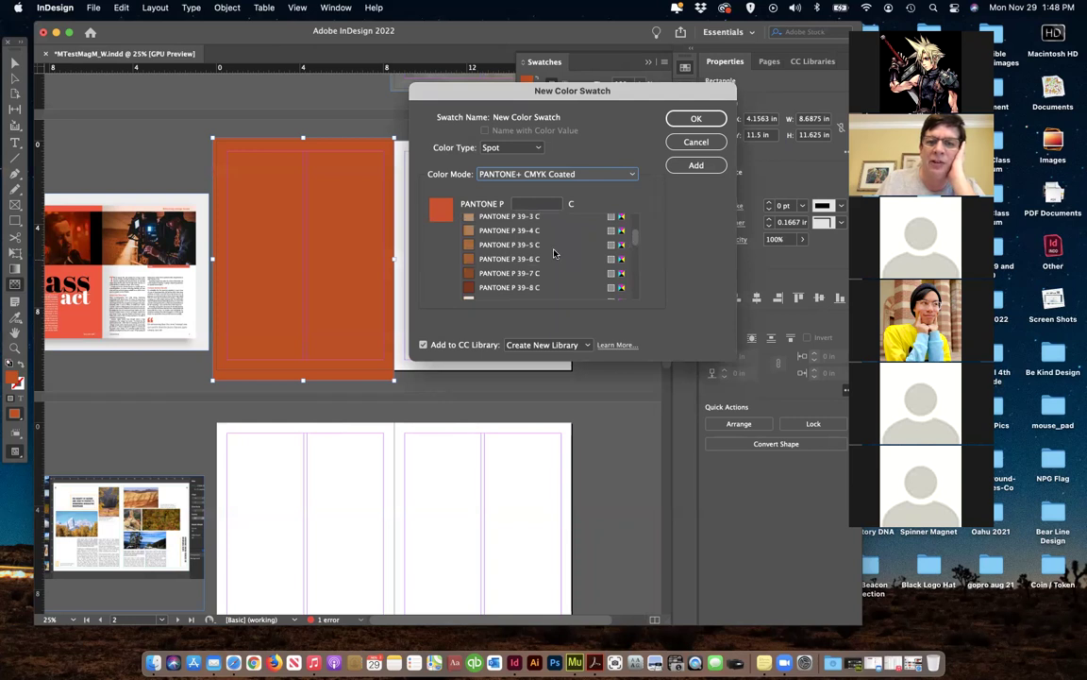
{"action": "left_click_drag", "start_coordinate": [636, 243], "coordinate": [630, 254]}
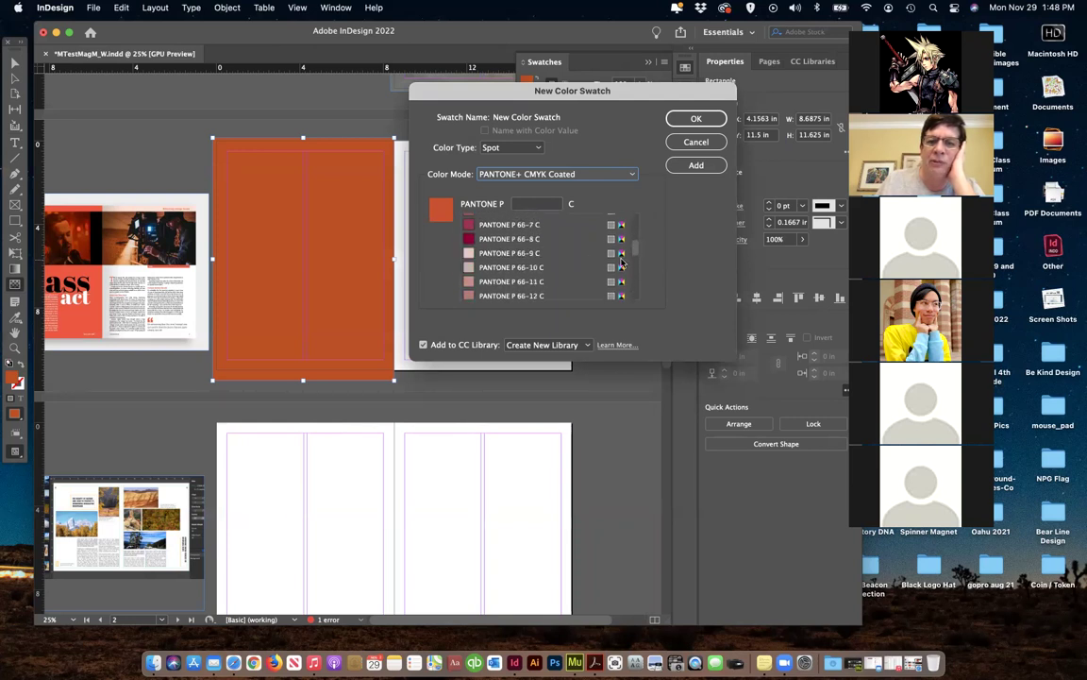
{"action": "scroll", "coordinate": [616, 264], "scroll_direction": "down", "scroll_amount": 10}
{"action": "scroll", "coordinate": [566, 269], "scroll_direction": "down", "scroll_amount": 1}
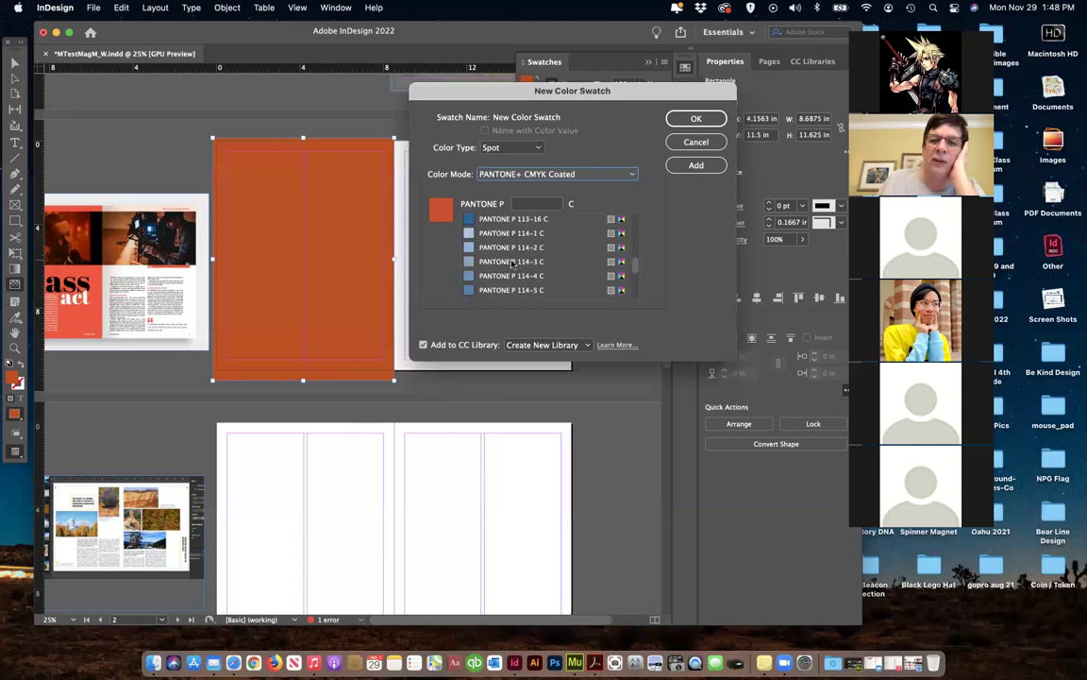
{"action": "left_click", "coordinate": [511, 261]}
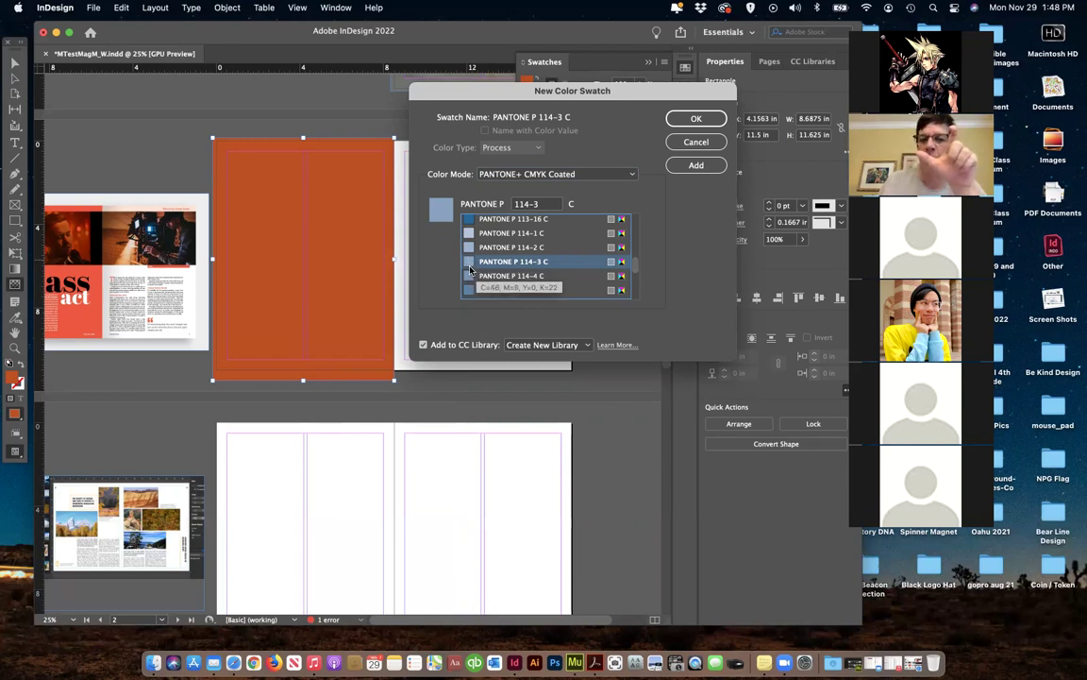
Switch the new swatch to the PANTONE+ Solid Coated library and pick PANTONE 7579 C
{"action": "left_click", "coordinate": [518, 177]}
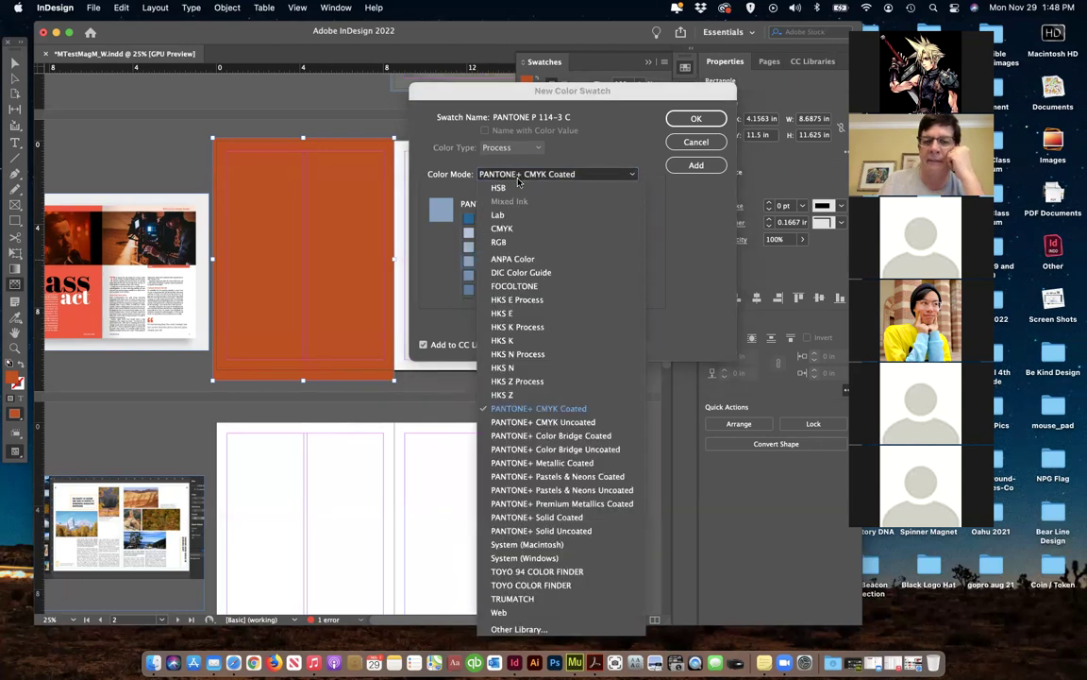
{"action": "left_click", "coordinate": [522, 518]}
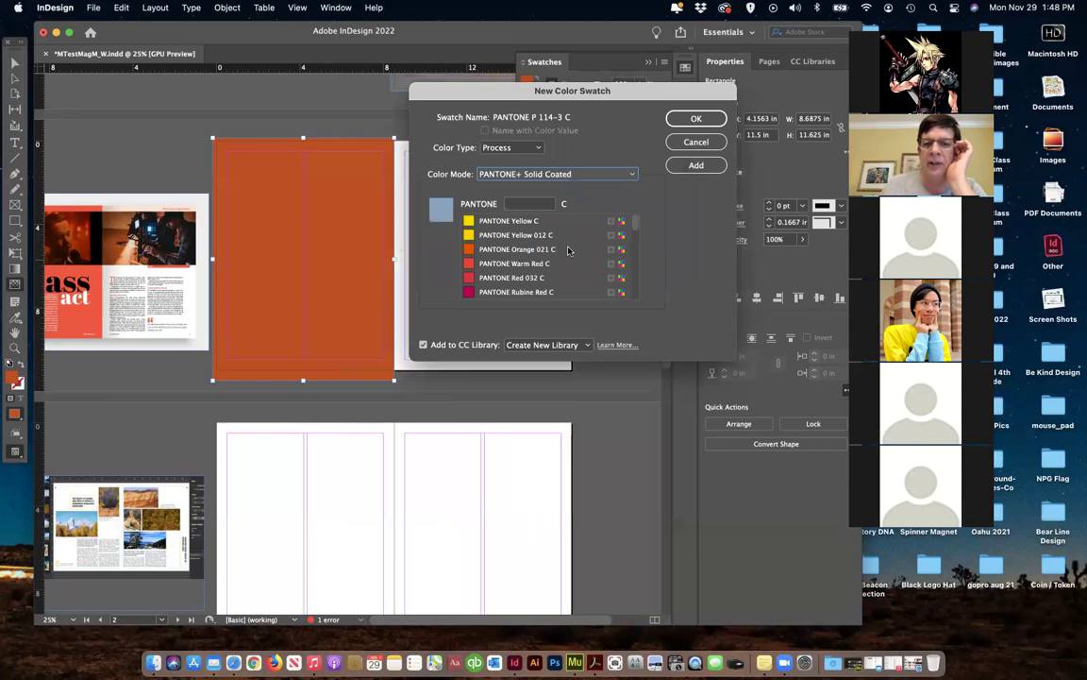
{"action": "scroll", "coordinate": [566, 257], "scroll_direction": "down", "scroll_amount": 20}
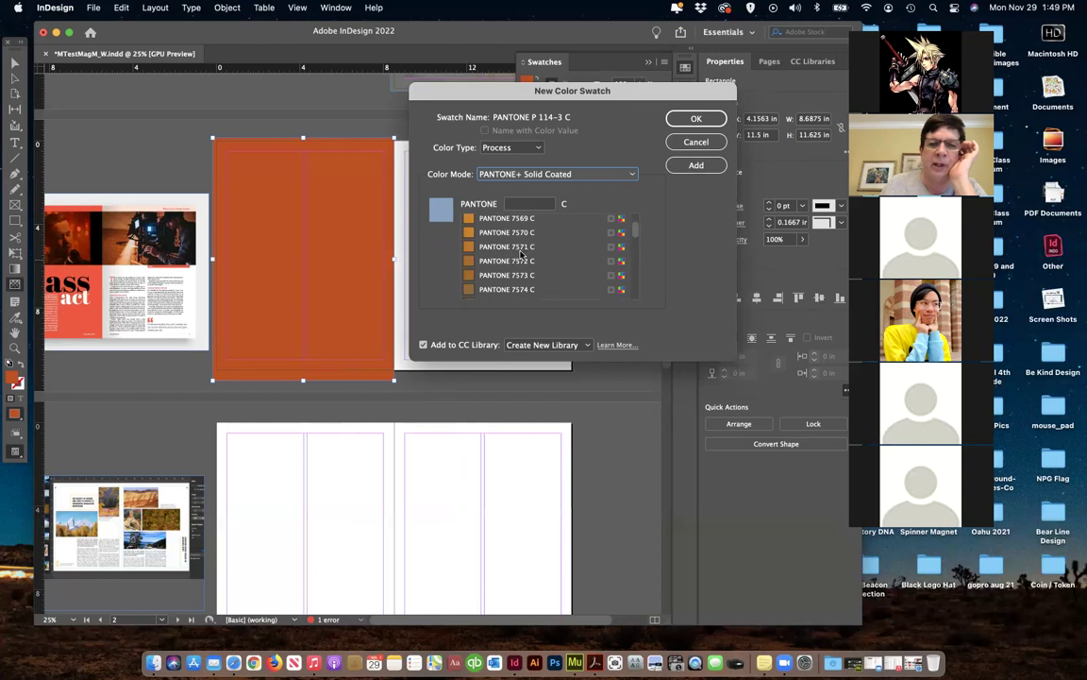
{"action": "scroll", "coordinate": [635, 245], "scroll_direction": "down", "scroll_amount": 15}
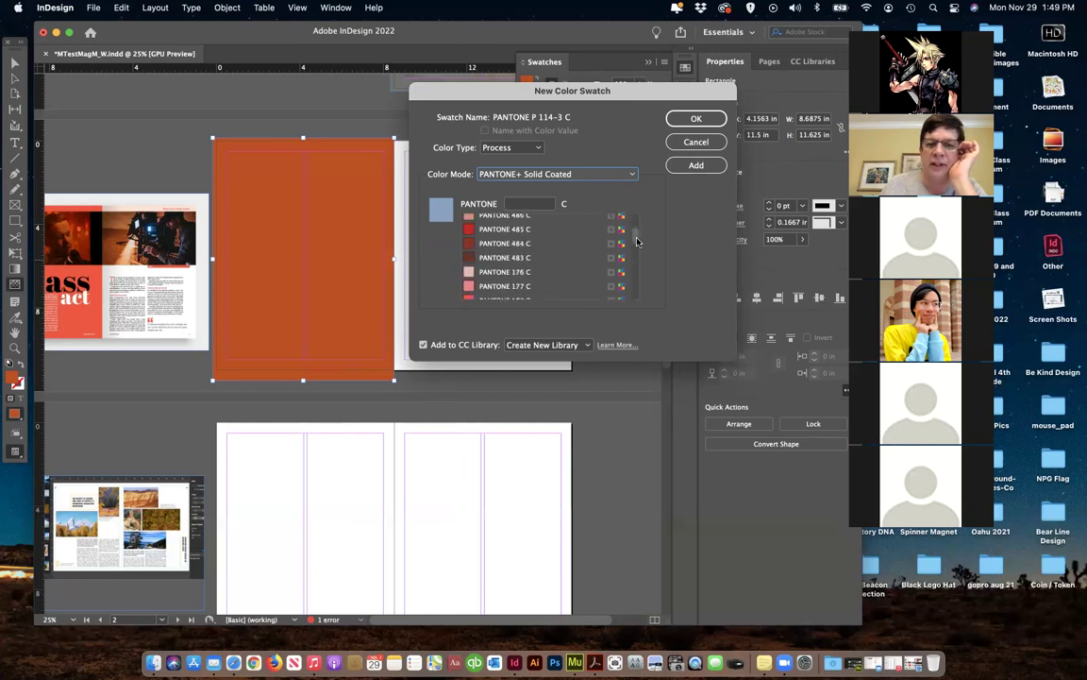
{"action": "scroll", "coordinate": [636, 243], "scroll_direction": "up", "scroll_amount": 2}
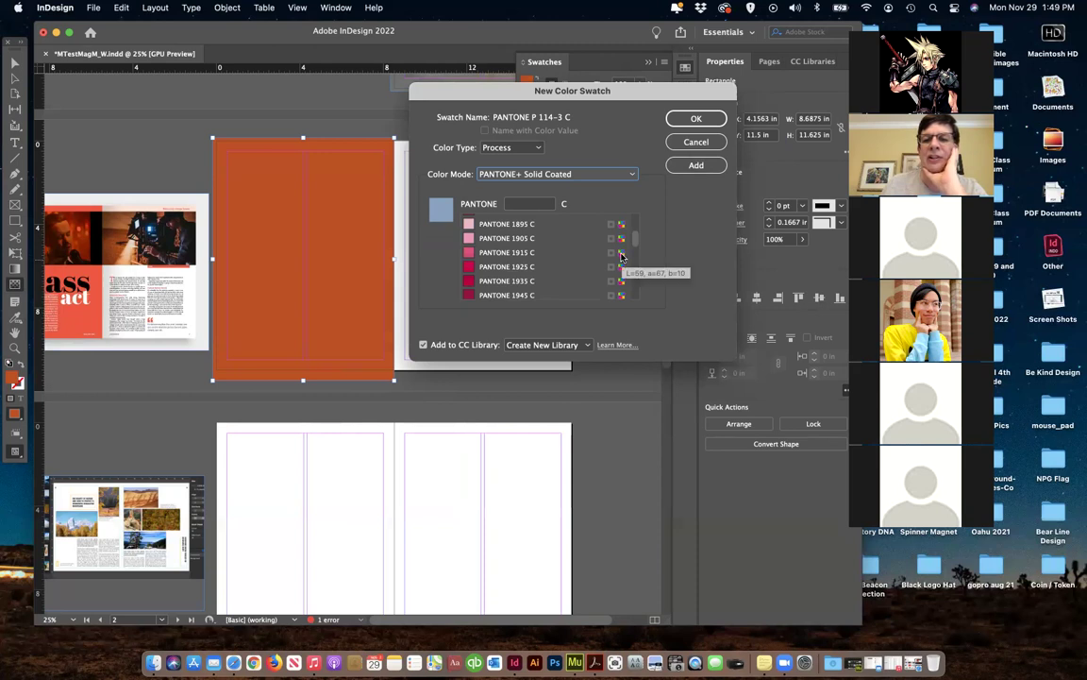
{"action": "scroll", "coordinate": [631, 247], "scroll_direction": "down", "scroll_amount": 10}
{"action": "mouse_move", "coordinate": [632, 257]}
{"action": "left_mouse_down"}
{"action": "mouse_move", "coordinate": [631, 295]}
{"action": "mouse_move", "coordinate": [638, 239]}
{"action": "left_mouse_up"}
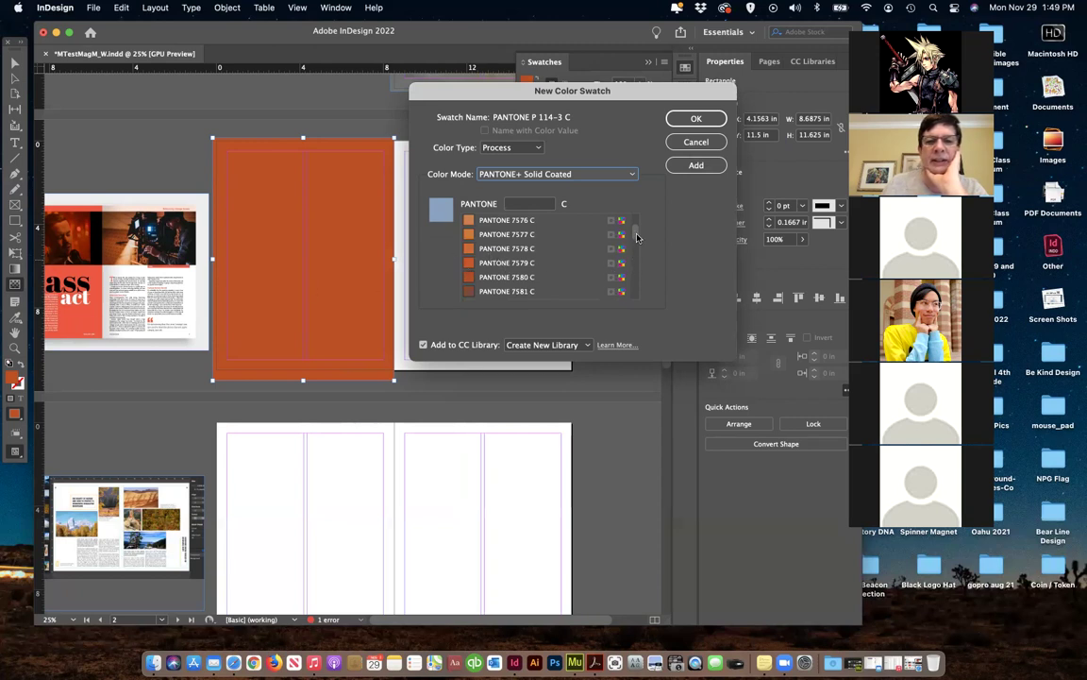
{"action": "left_click", "coordinate": [488, 262]}
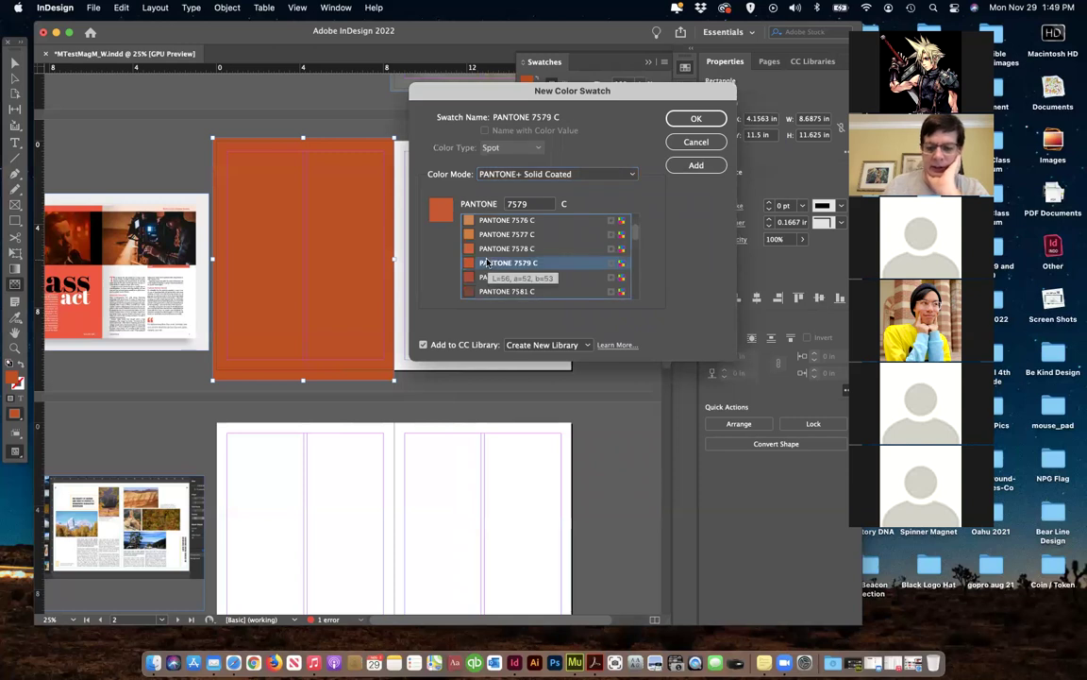
Choose PANTONE 1655 C for the new swatch, add it to the document's swatches, and finish defining swatches
{"action": "key", "text": "Down"}
{"action": "key", "text": "Down"}
{"action": "key", "text": "Down"}
{"action": "type", "text": "1625"}
{"action": "key", "text": "Down"}
{"action": "key", "text": "Down"}
{"action": "key", "text": "Down"}
{"action": "key", "text": "Down"}
{"action": "key", "text": "Down"}
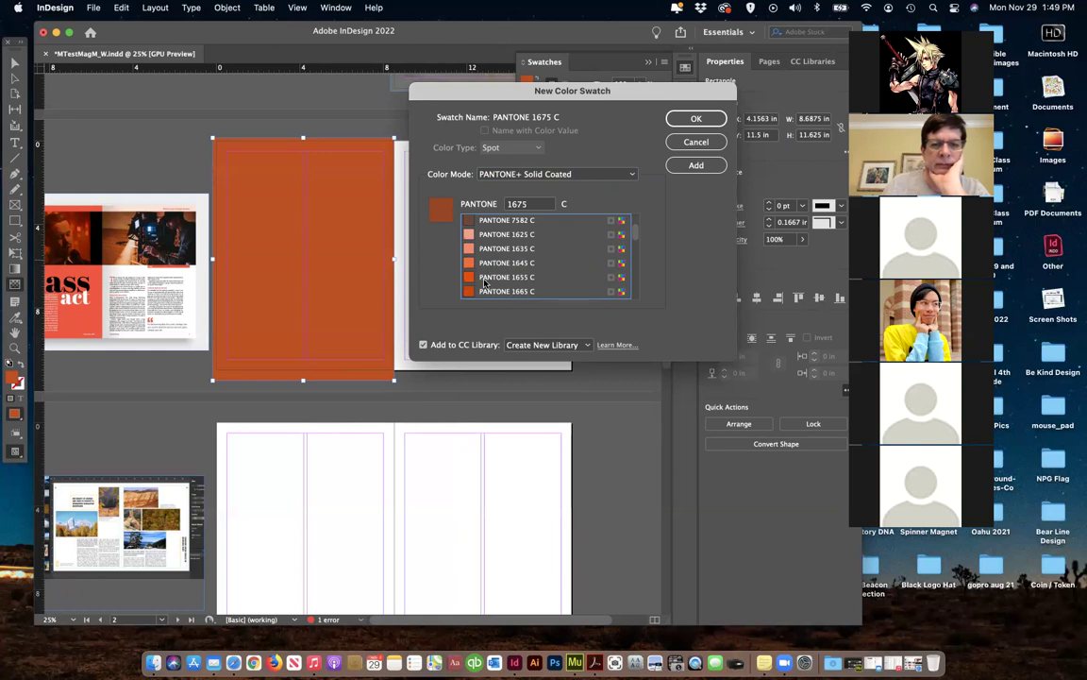
{"action": "left_click", "coordinate": [484, 277]}
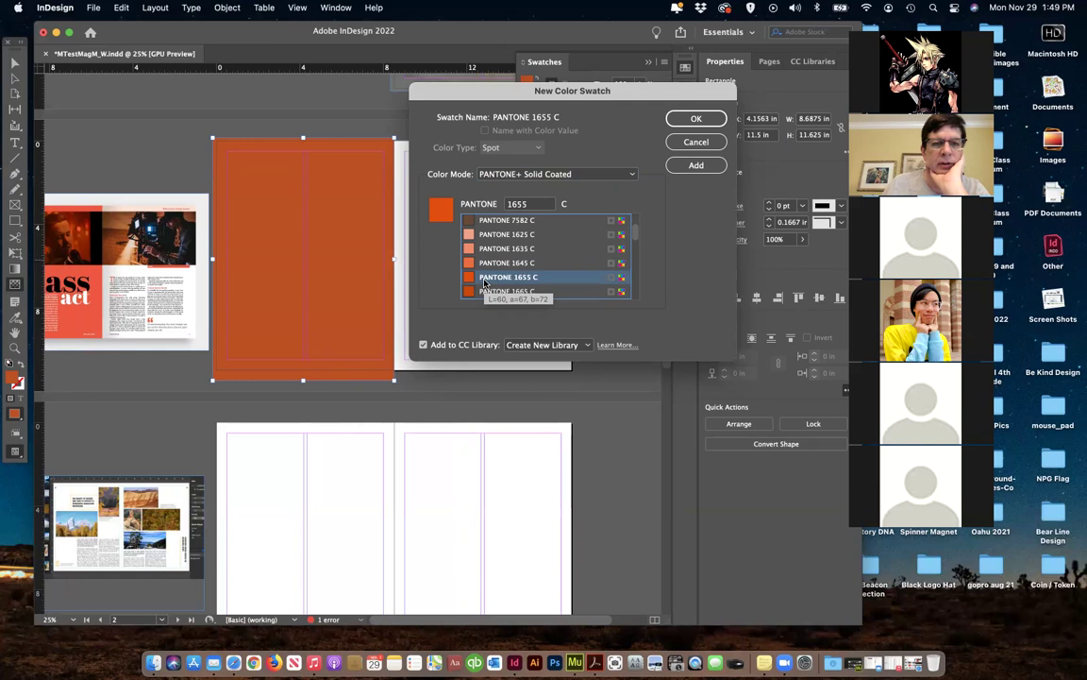
{"action": "left_click", "coordinate": [693, 165]}
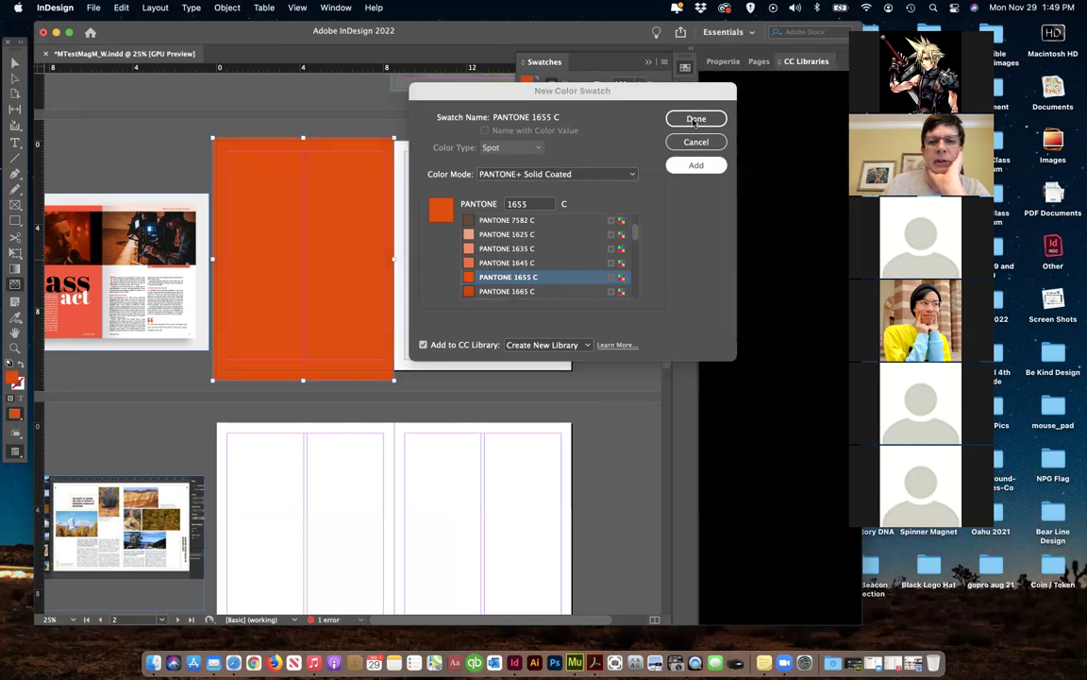
{"action": "left_click", "coordinate": [695, 119]}
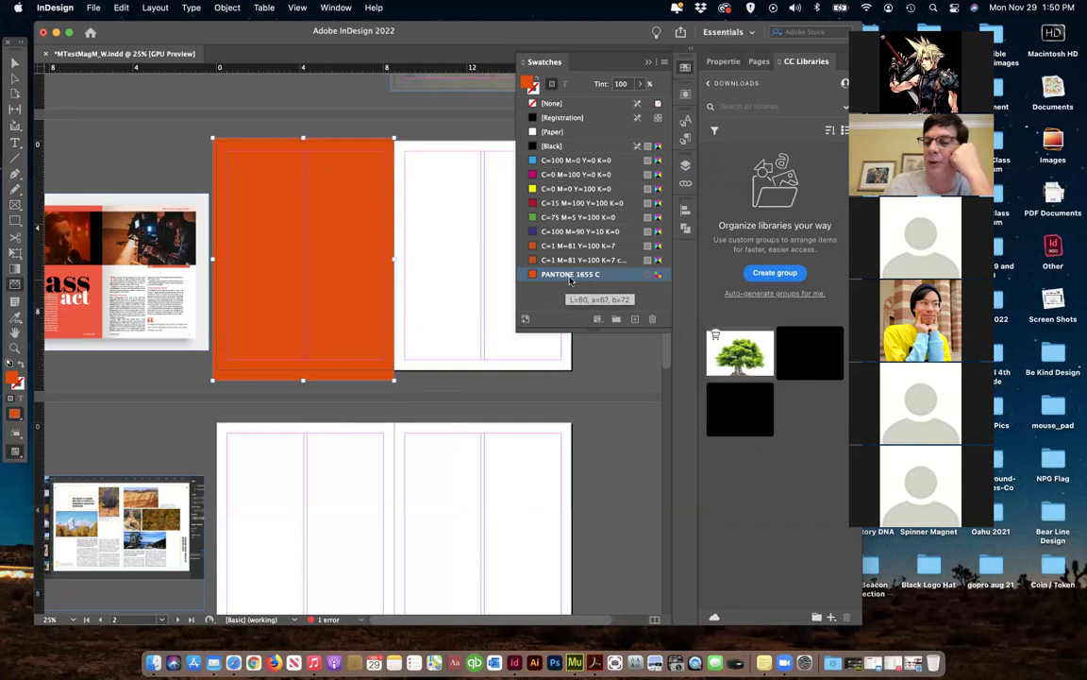
Delete the copy of the C=1 M=81 Y=100 K=7 swatch, replacing its uses with [Black]
{"action": "right_click", "coordinate": [569, 278]}
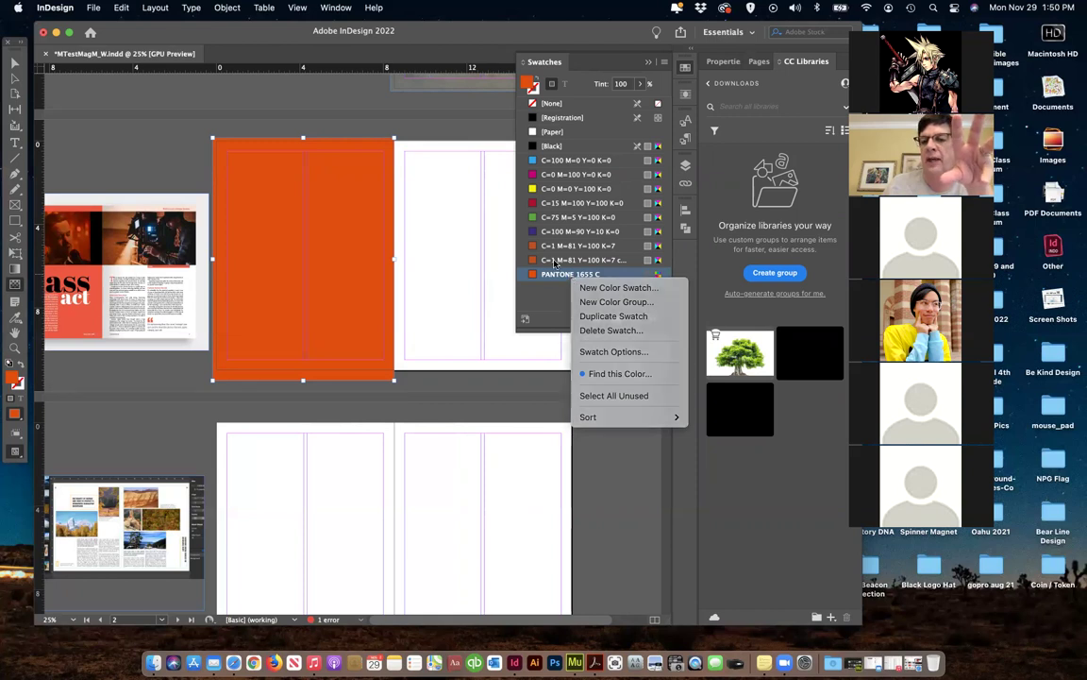
{"action": "left_click", "coordinate": [557, 263]}
{"action": "left_click", "coordinate": [555, 261]}
{"action": "right_click", "coordinate": [555, 262]}
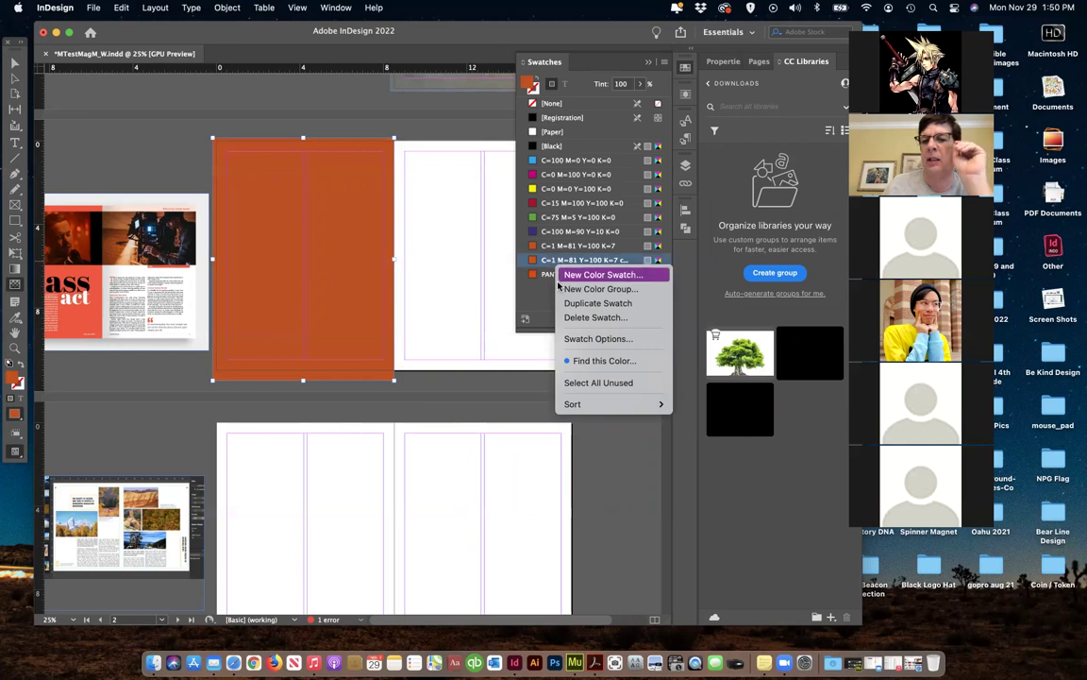
{"action": "left_click", "coordinate": [570, 318]}
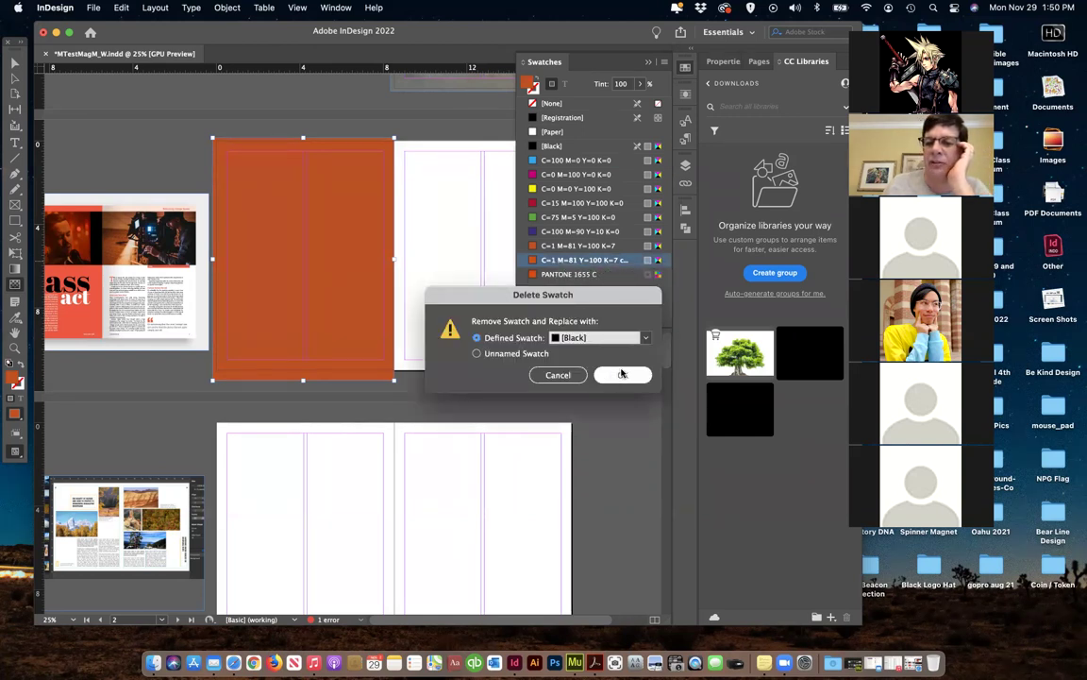
{"action": "left_click", "coordinate": [623, 376]}
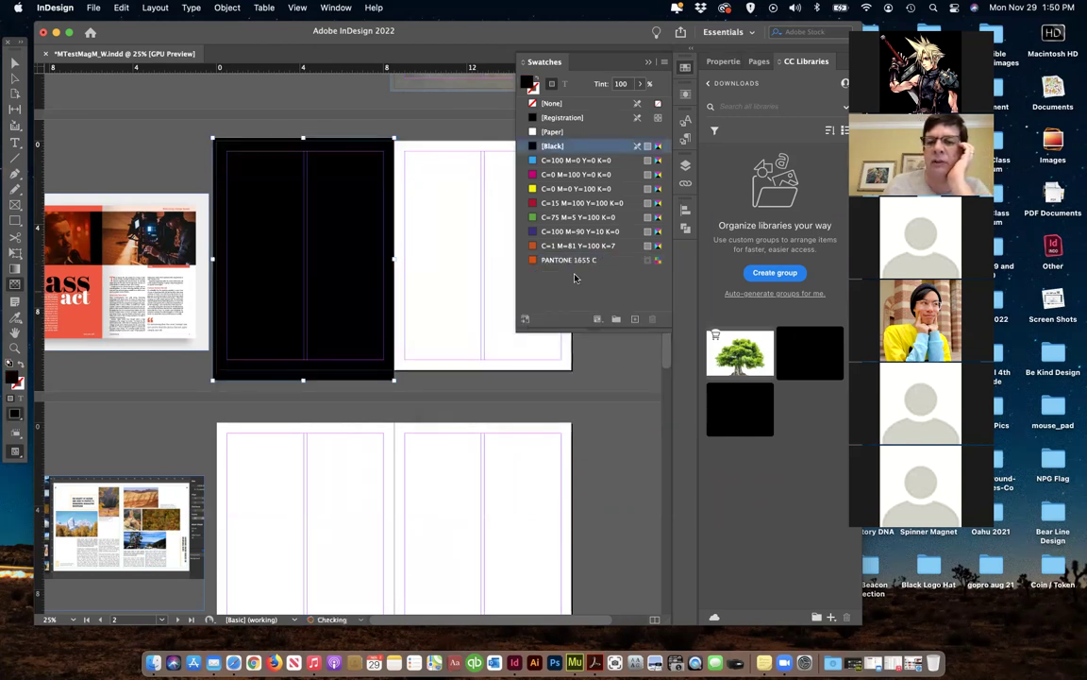
Try the C=1 M=81 Y=100 K=7 swatch on the page 2 background rectangle, and fill it with PANTONE 1655 C
{"action": "left_click", "coordinate": [557, 246]}
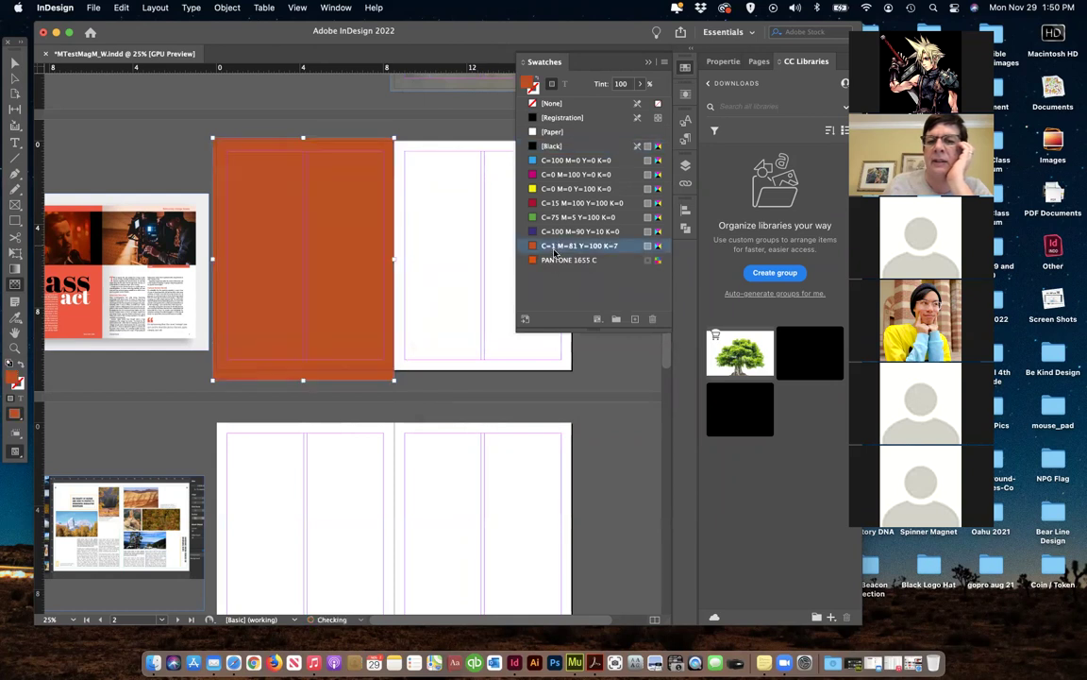
{"action": "left_click", "coordinate": [550, 260]}
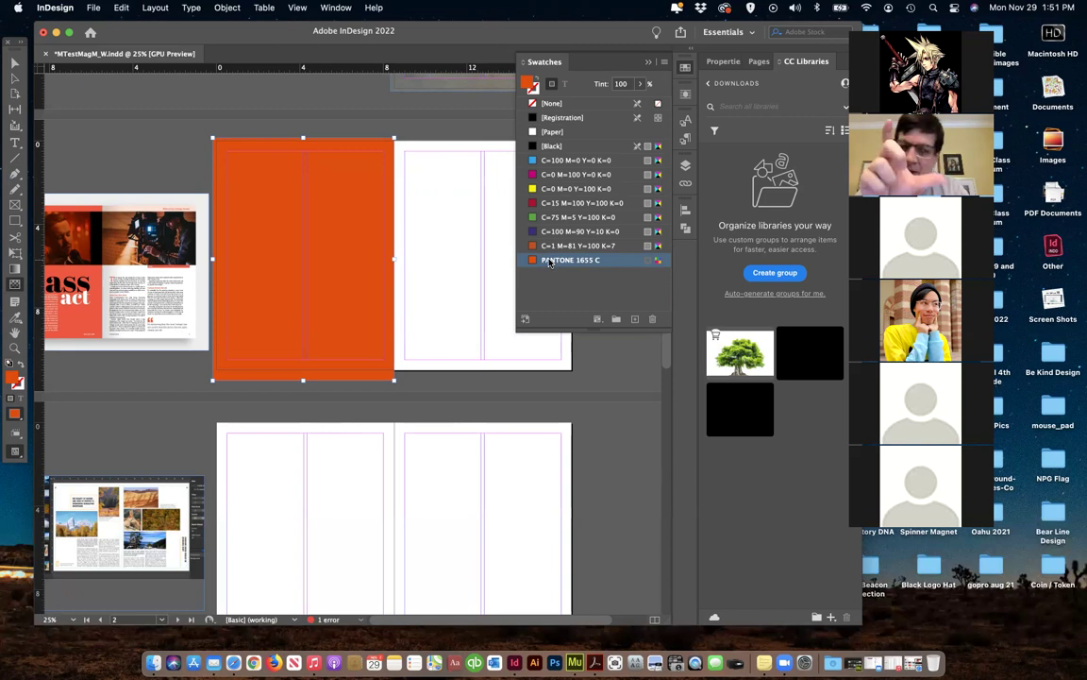
{"action": "left_click", "coordinate": [549, 261]}
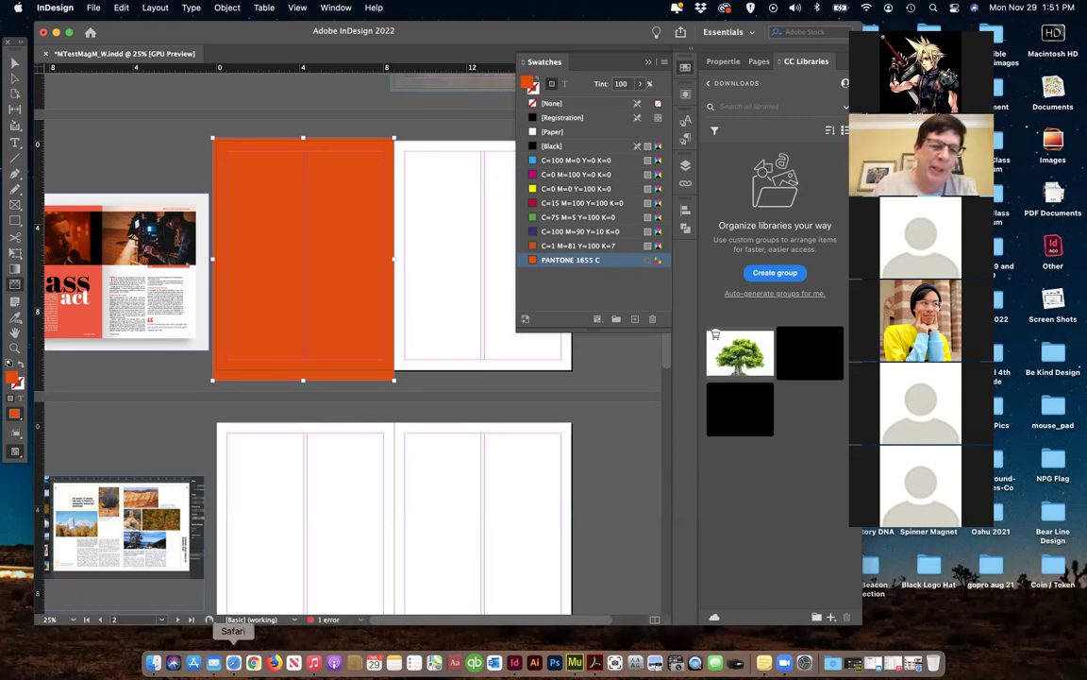
Switch to Safari and open the official Pantone website, keeping the browser window higher on the desktop
{"action": "left_click", "coordinate": [233, 661]}
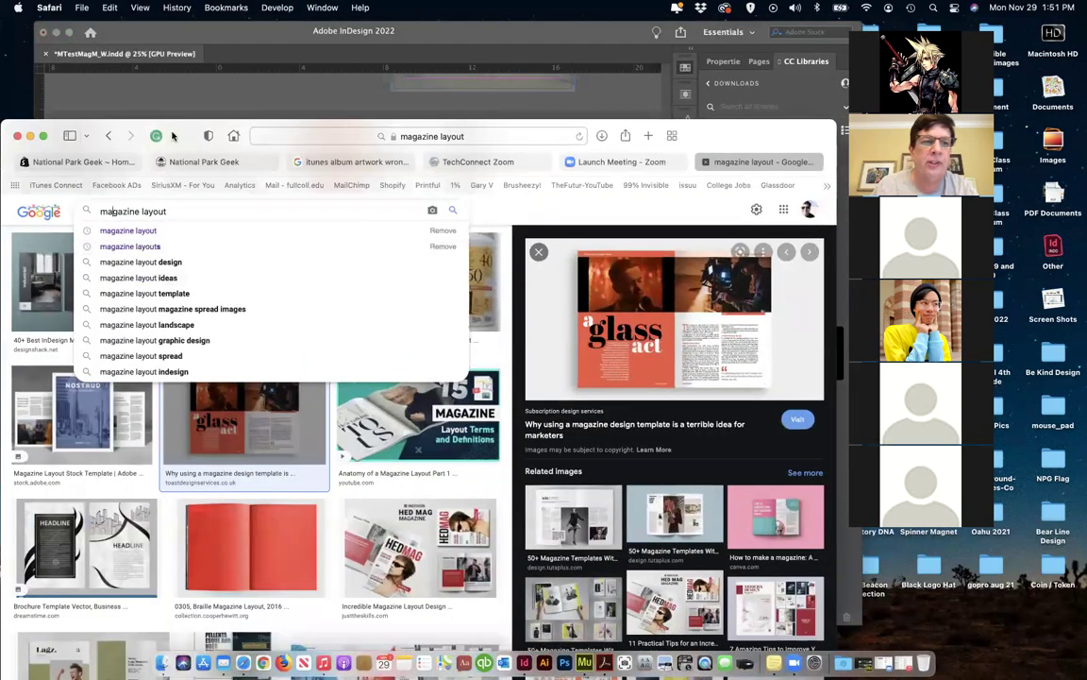
{"action": "left_click_drag", "start_coordinate": [180, 132], "coordinate": [195, 87]}
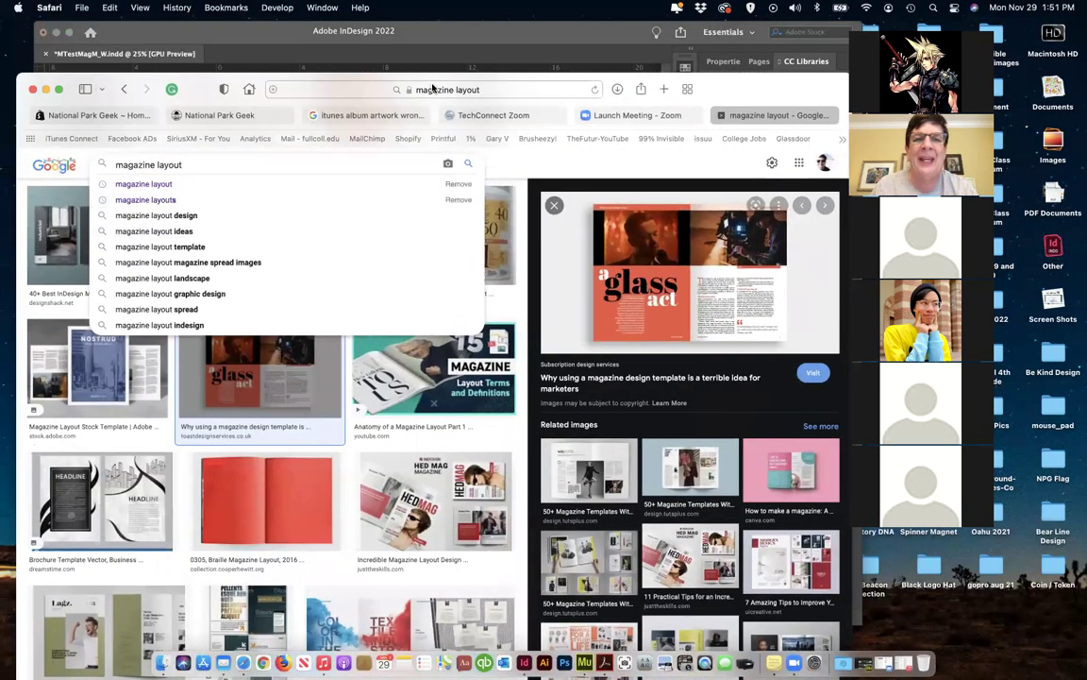
{"action": "left_click", "coordinate": [433, 87]}
{"action": "type", "text": "pa"}
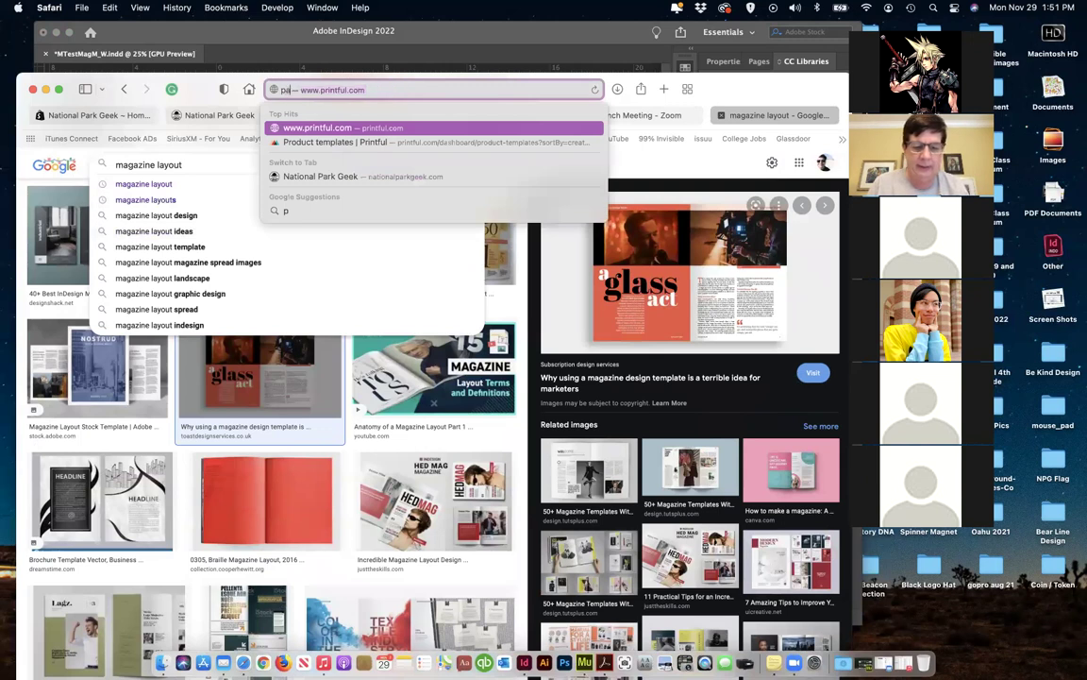
{"action": "type", "text": "nto"}
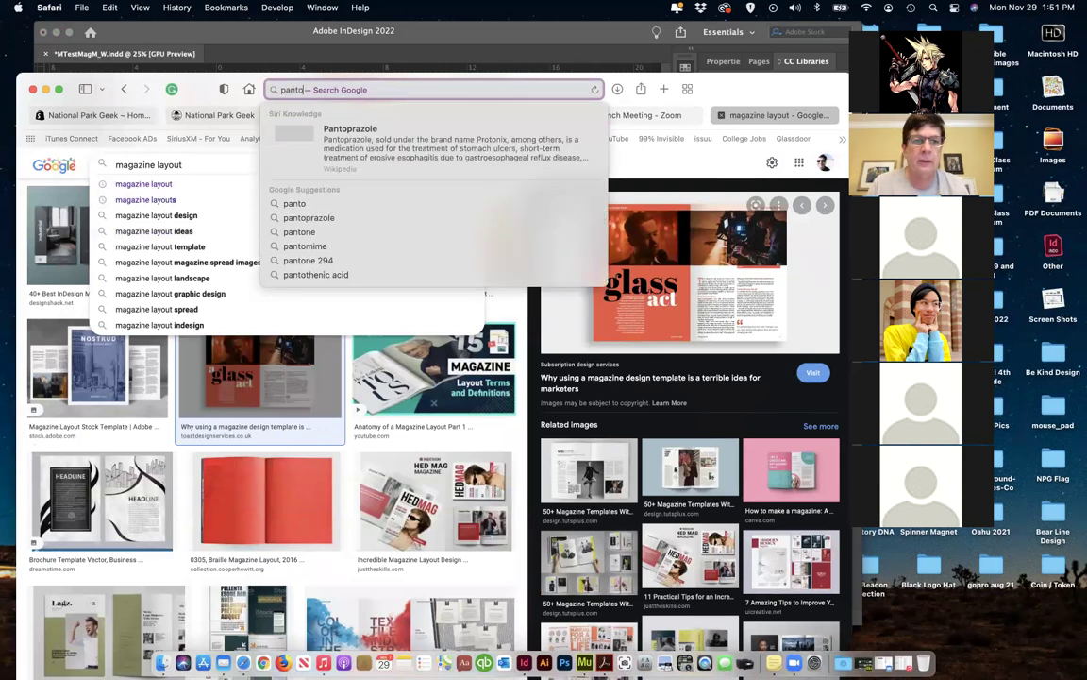
{"action": "type", "text": "t"}
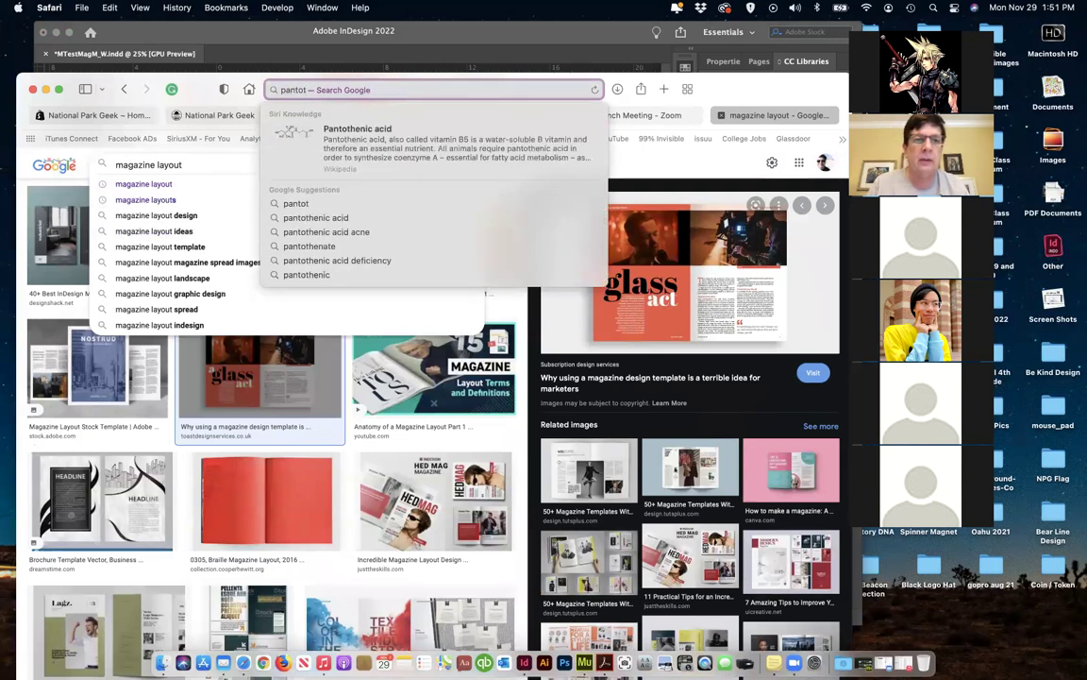
{"action": "key", "text": "BackSpace"}
{"action": "type", "text": "ne"}
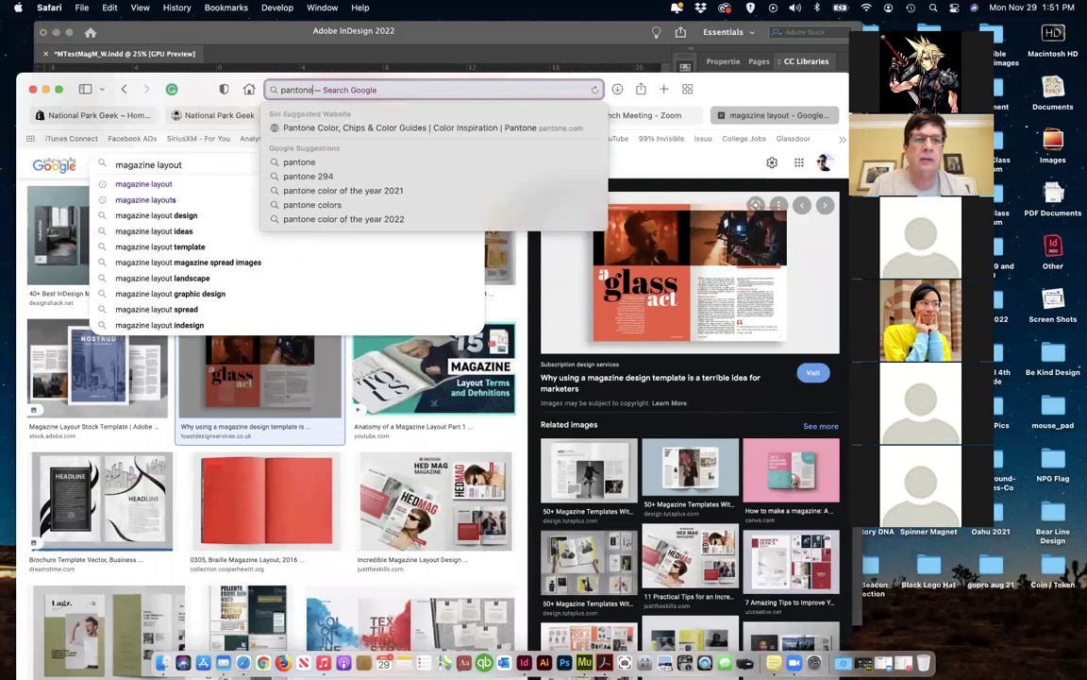
{"action": "left_click", "coordinate": [378, 126]}
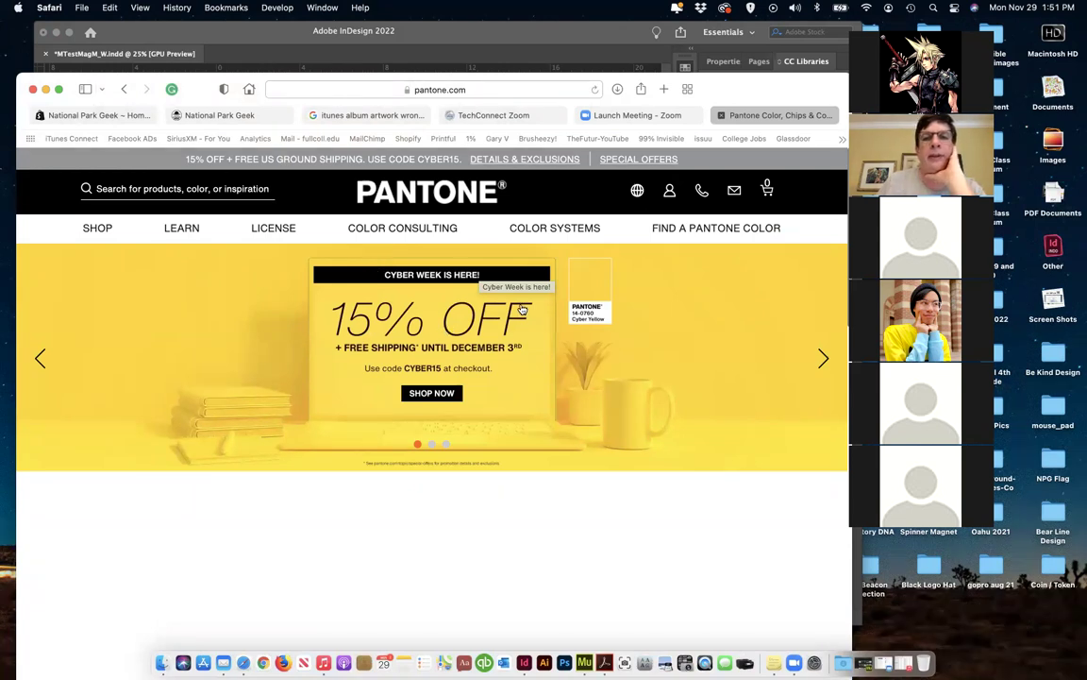
Examine the Pantone home page, from the featured color articles and color guide products down to the trade-in offer and footer
{"action": "scroll", "coordinate": [429, 338], "scroll_direction": "down", "scroll_amount": 5}
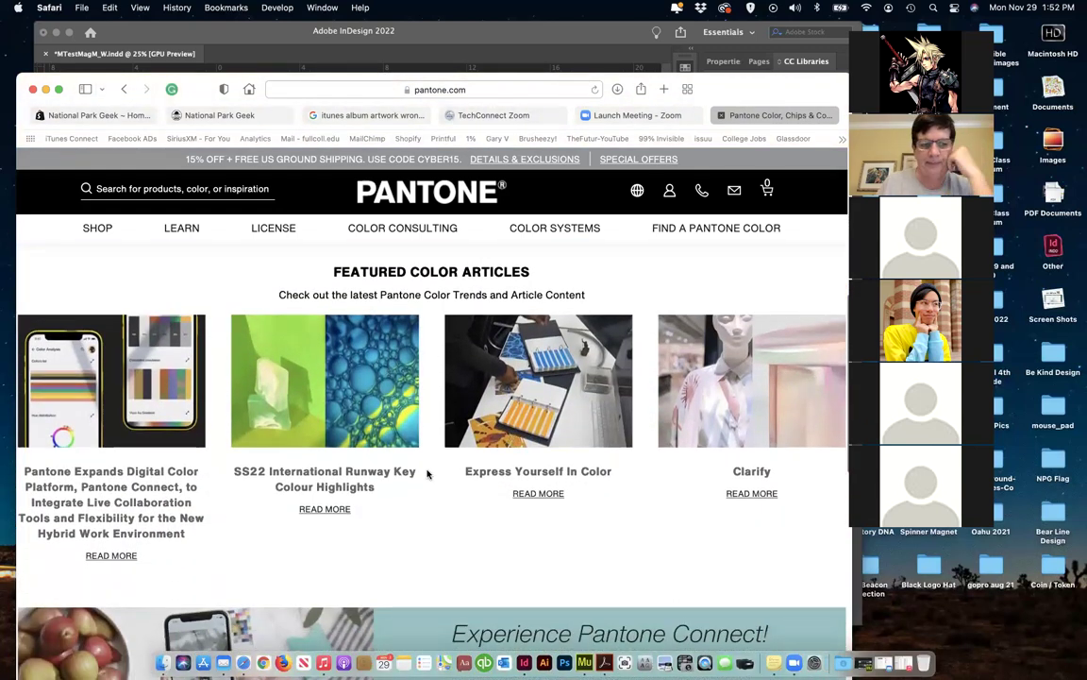
{"action": "scroll", "coordinate": [427, 474], "scroll_direction": "down", "scroll_amount": 2}
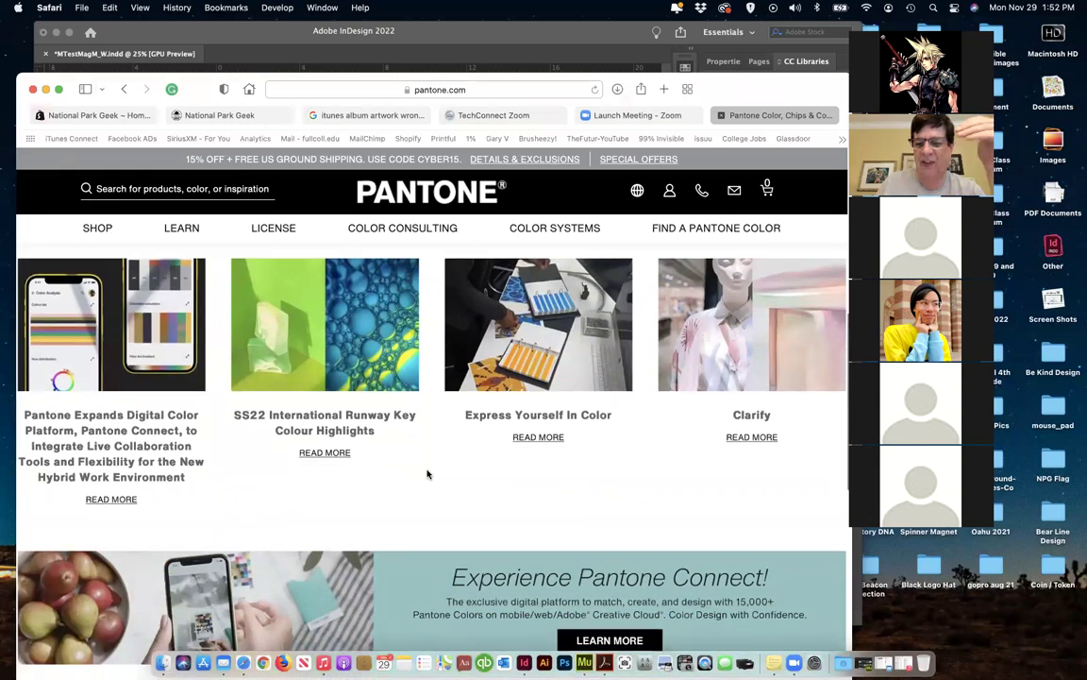
{"action": "scroll", "coordinate": [427, 473], "scroll_direction": "down", "scroll_amount": 2}
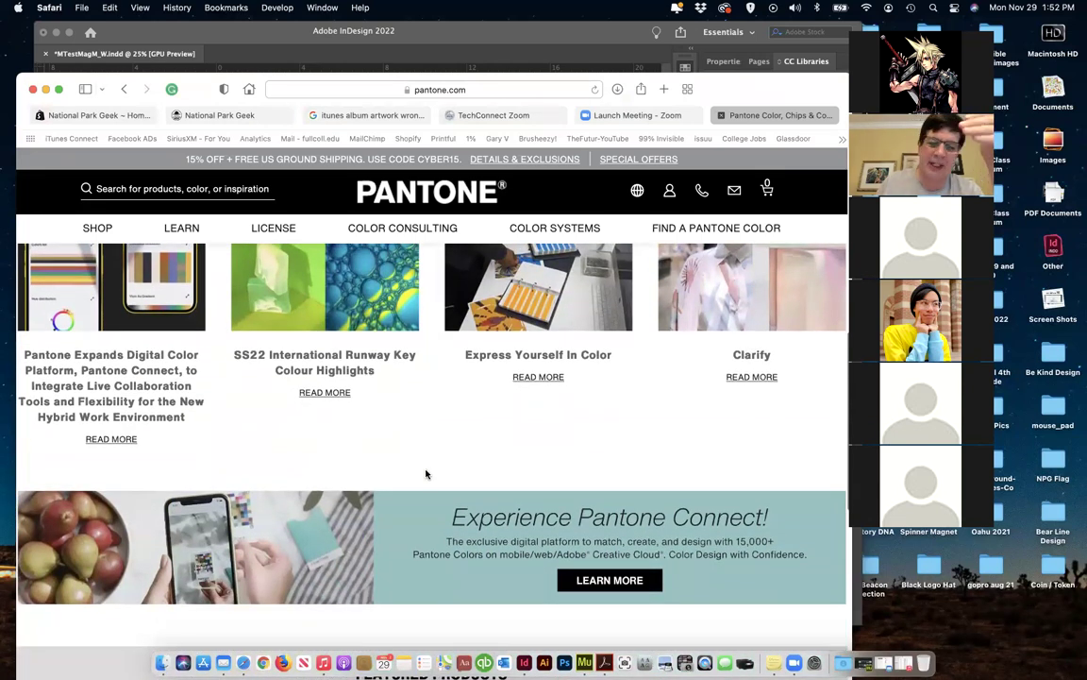
{"action": "scroll", "coordinate": [427, 474], "scroll_direction": "down", "scroll_amount": 10}
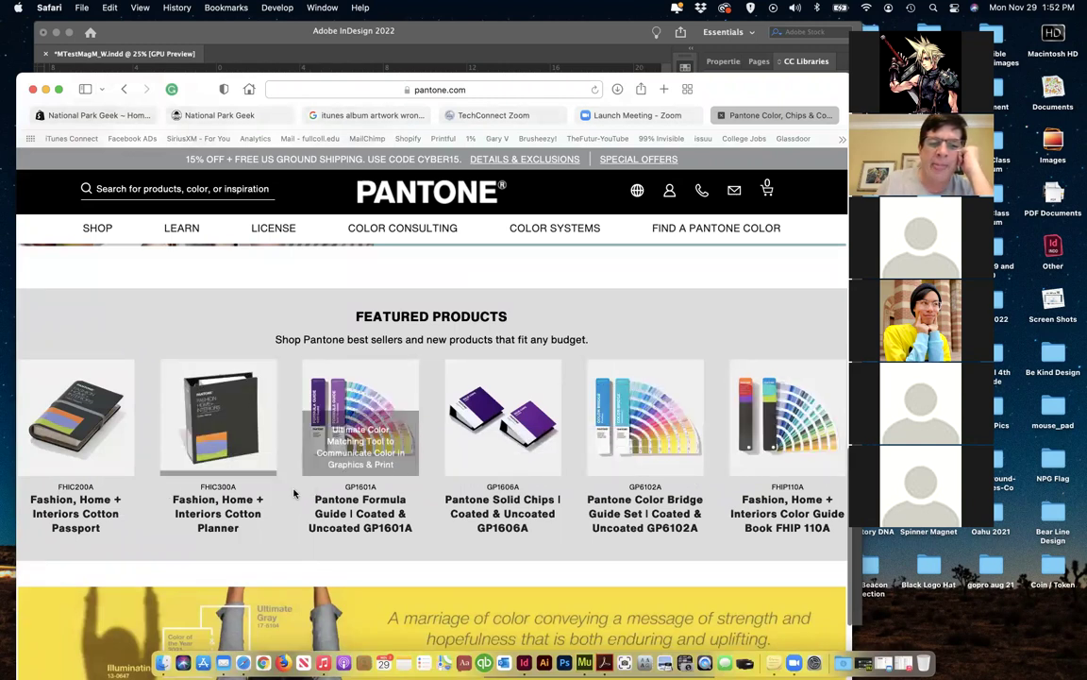
{"action": "mouse_move", "coordinate": [500, 470]}
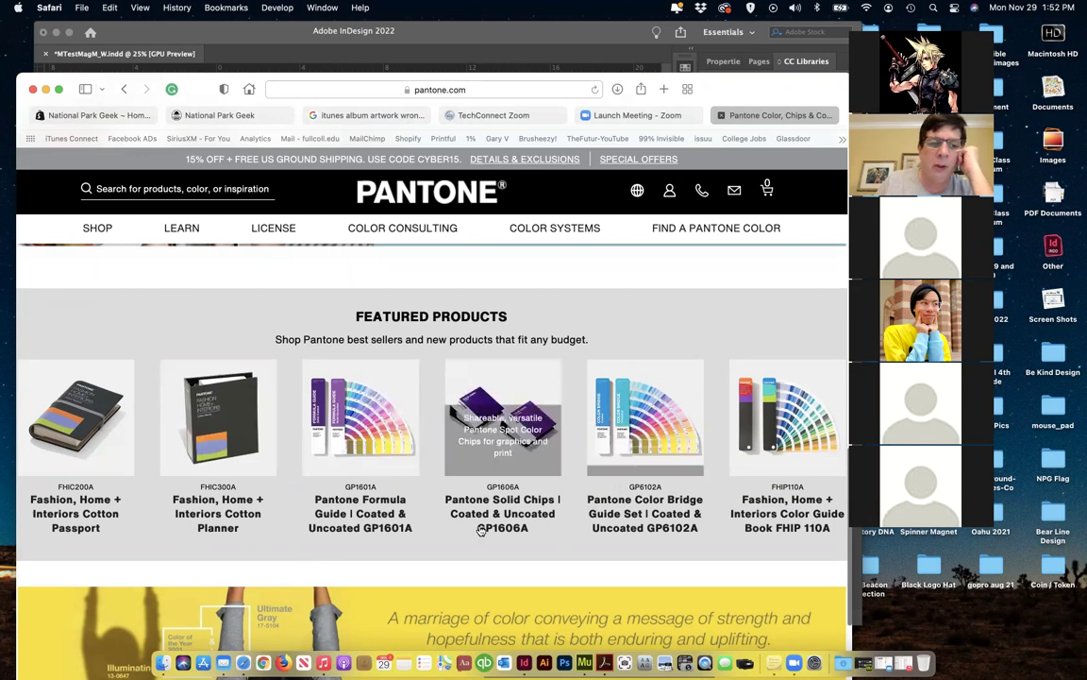
{"action": "scroll", "coordinate": [478, 585], "scroll_direction": "down", "scroll_amount": 3}
{"action": "mouse_move", "coordinate": [651, 377]}
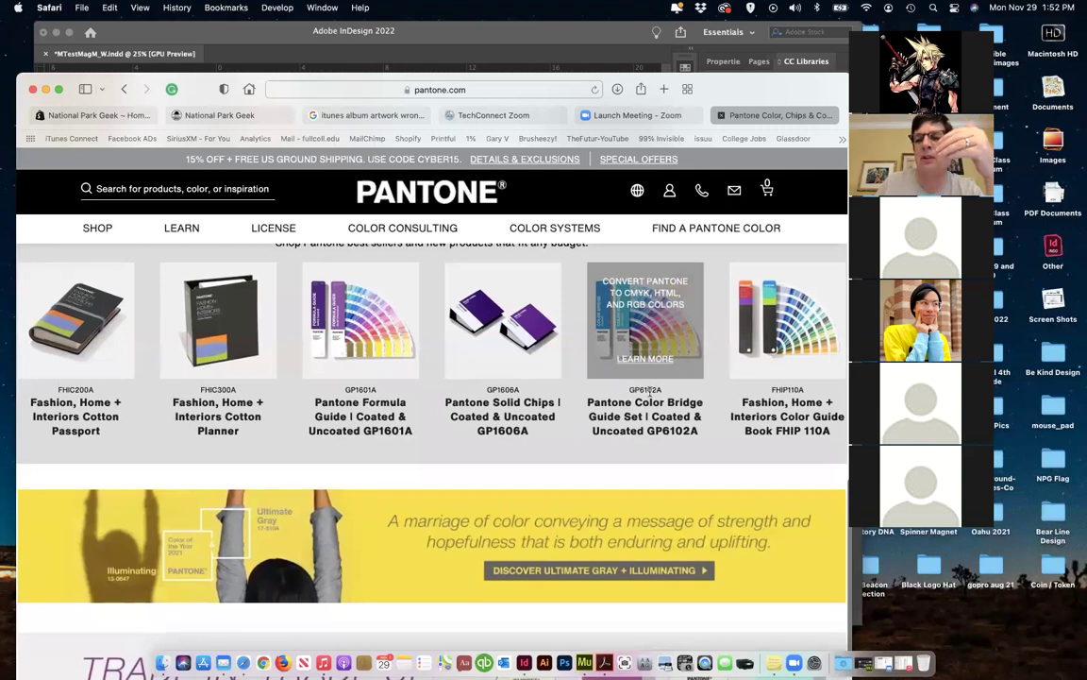
{"action": "mouse_move", "coordinate": [801, 376]}
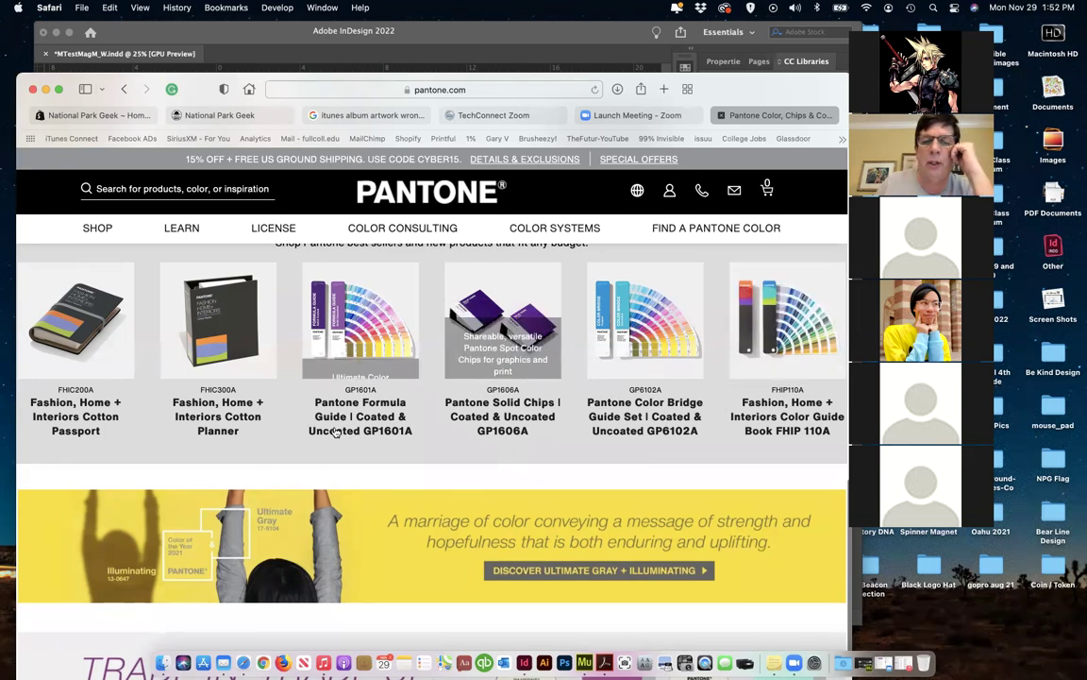
{"action": "scroll", "coordinate": [468, 429], "scroll_direction": "down", "scroll_amount": 1}
{"action": "scroll", "coordinate": [464, 428], "scroll_direction": "down", "scroll_amount": 5}
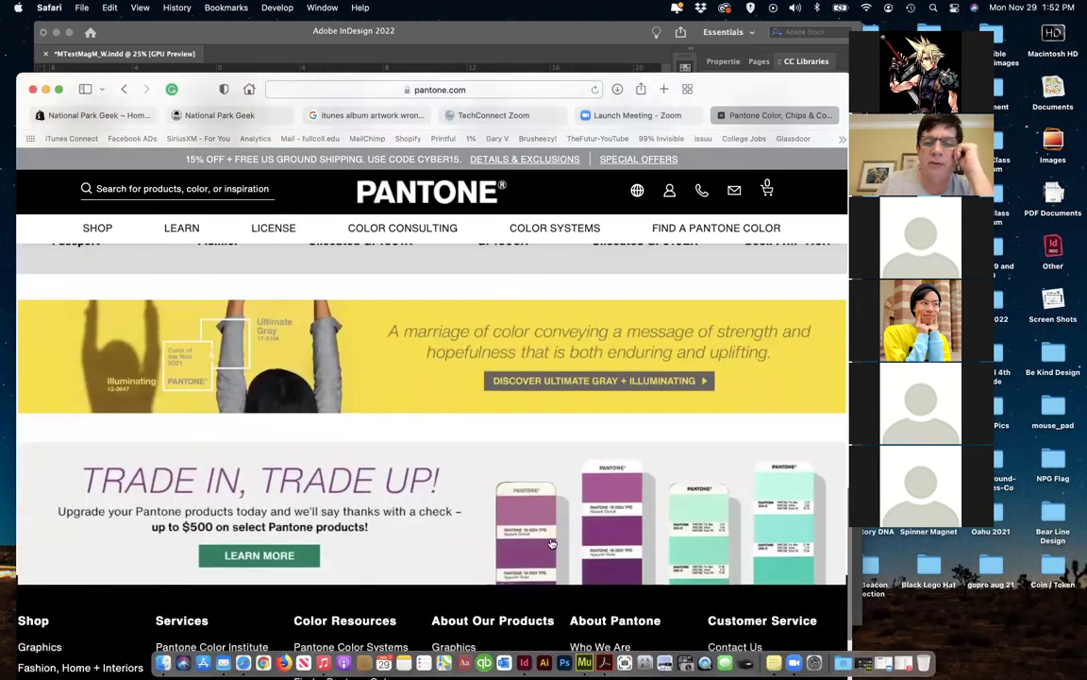
{"action": "scroll", "coordinate": [478, 470], "scroll_direction": "down", "scroll_amount": 1}
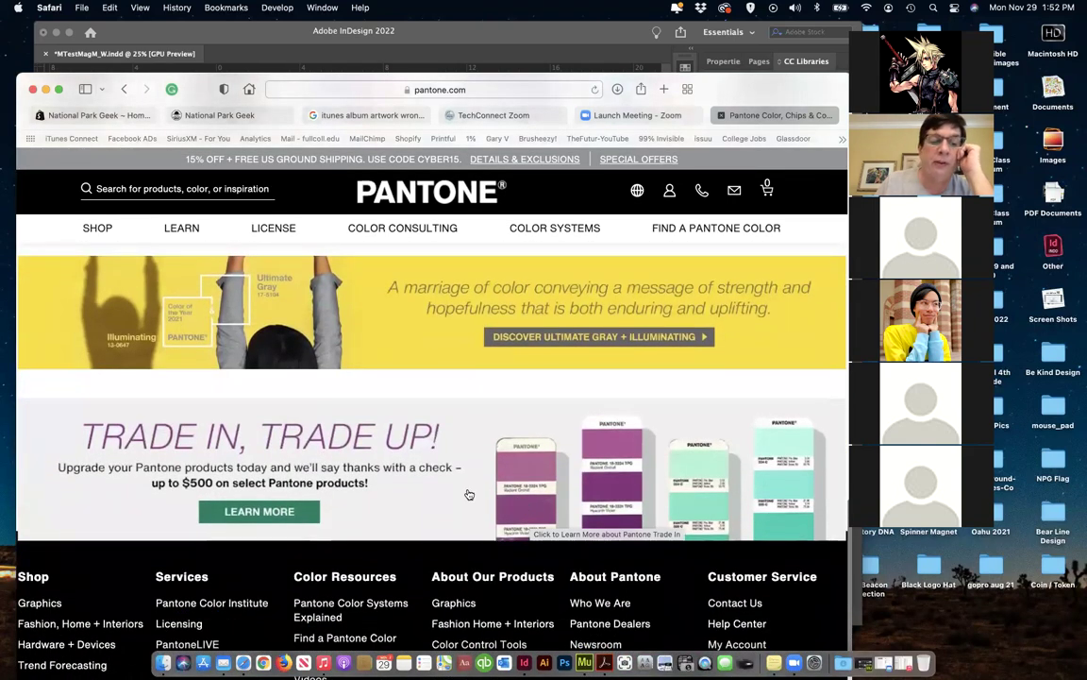
{"action": "scroll", "coordinate": [468, 491], "scroll_direction": "down", "scroll_amount": 2}
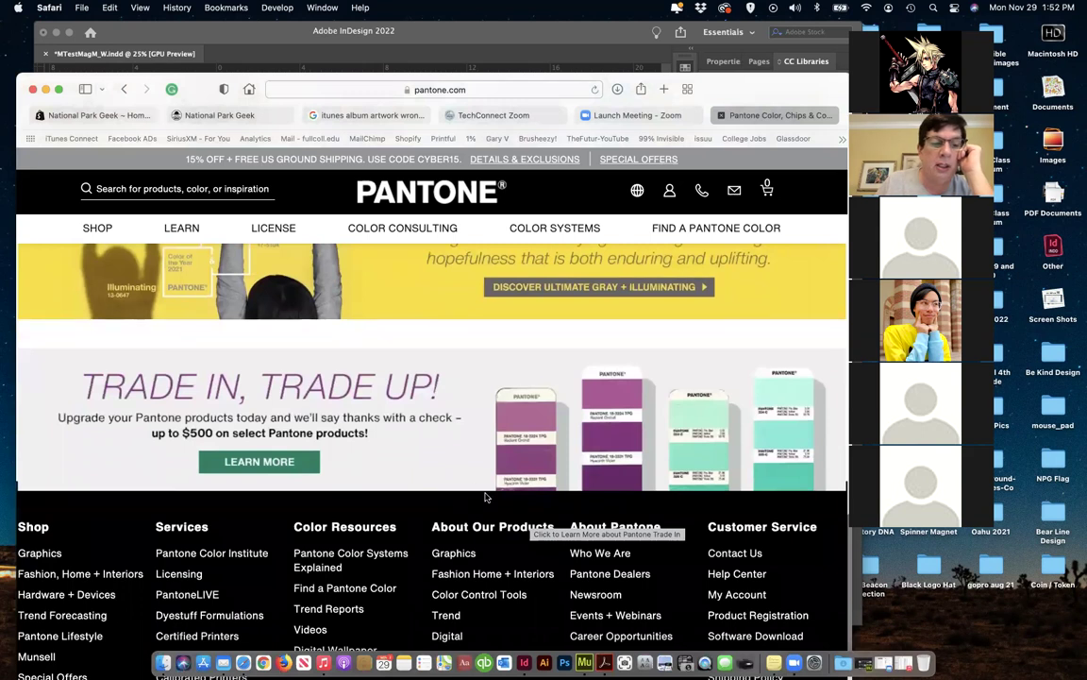
Open the Graphics product line page and examine its color guides, chip books, swatch sheets and lighting indicator stickers
{"action": "left_click", "coordinate": [34, 555]}
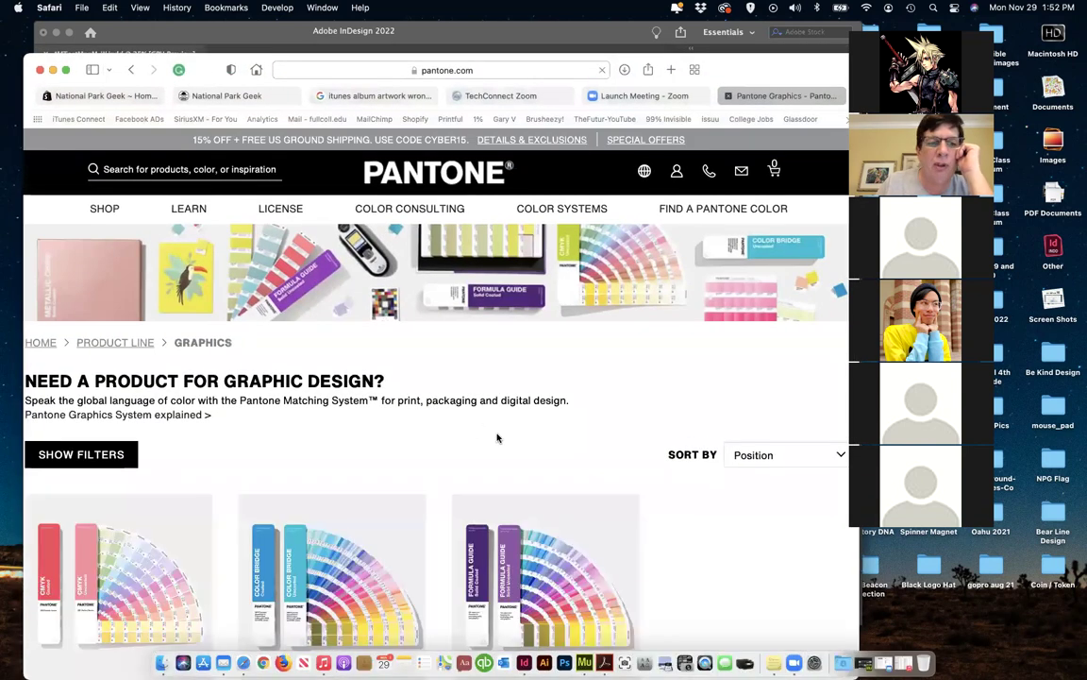
{"action": "scroll", "coordinate": [504, 439], "scroll_direction": "down", "scroll_amount": 4}
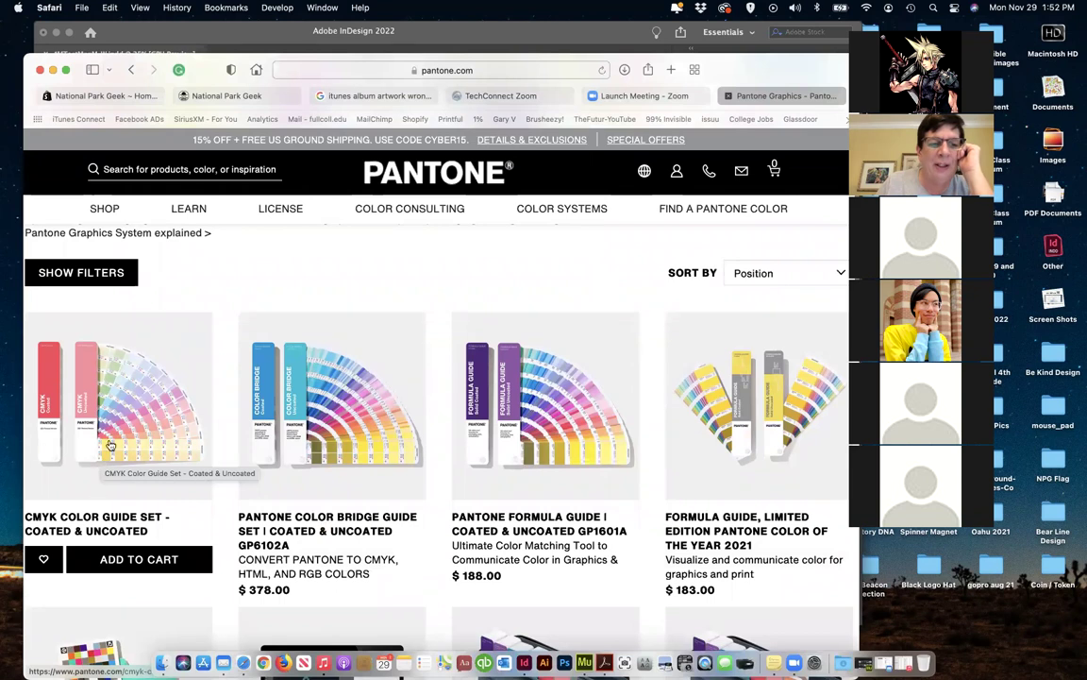
{"action": "scroll", "coordinate": [94, 472], "scroll_direction": "down", "scroll_amount": 1}
{"action": "scroll", "coordinate": [104, 502], "scroll_direction": "down", "scroll_amount": 3}
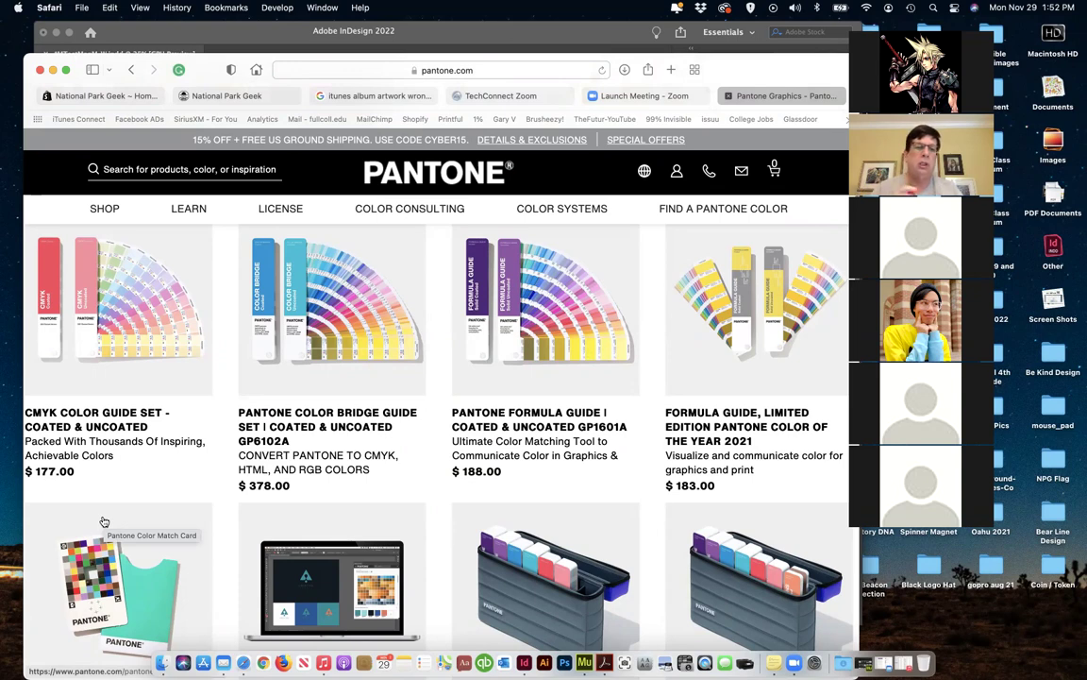
{"action": "scroll", "coordinate": [402, 529], "scroll_direction": "down", "scroll_amount": 8}
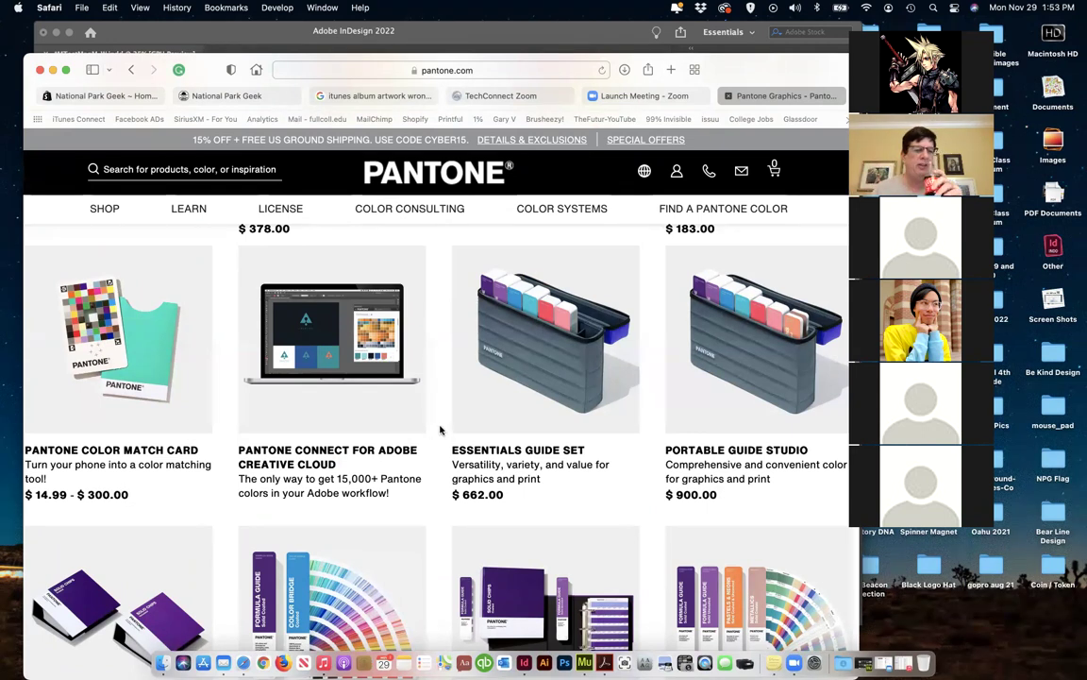
{"action": "scroll", "coordinate": [440, 430], "scroll_direction": "down", "scroll_amount": 2}
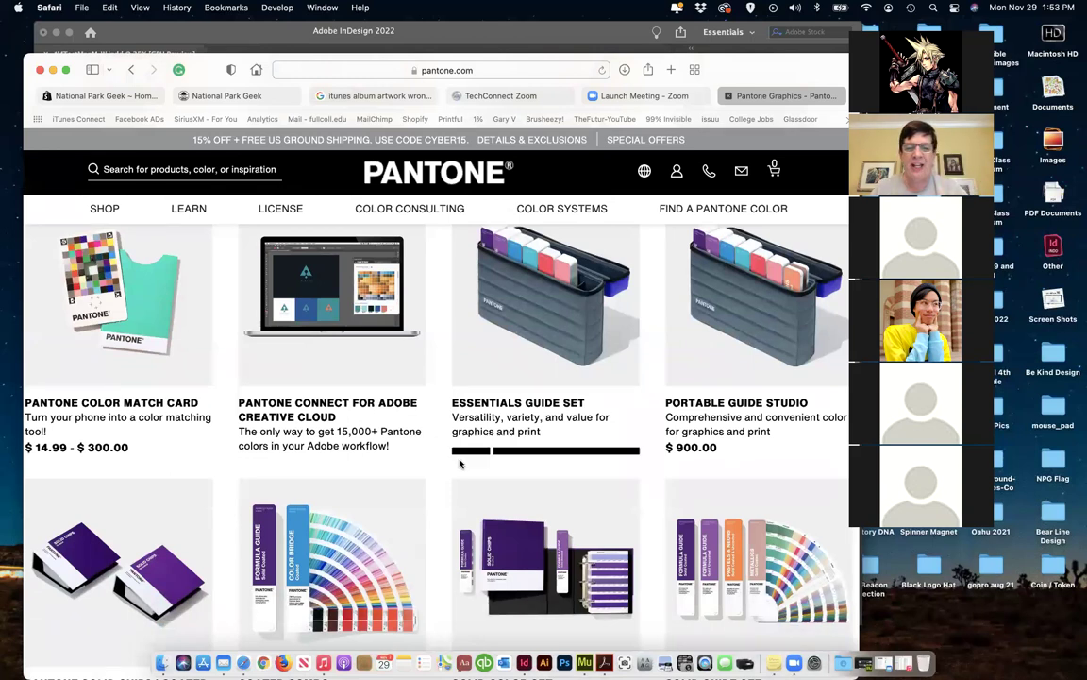
{"action": "scroll", "coordinate": [546, 526], "scroll_direction": "down", "scroll_amount": 2}
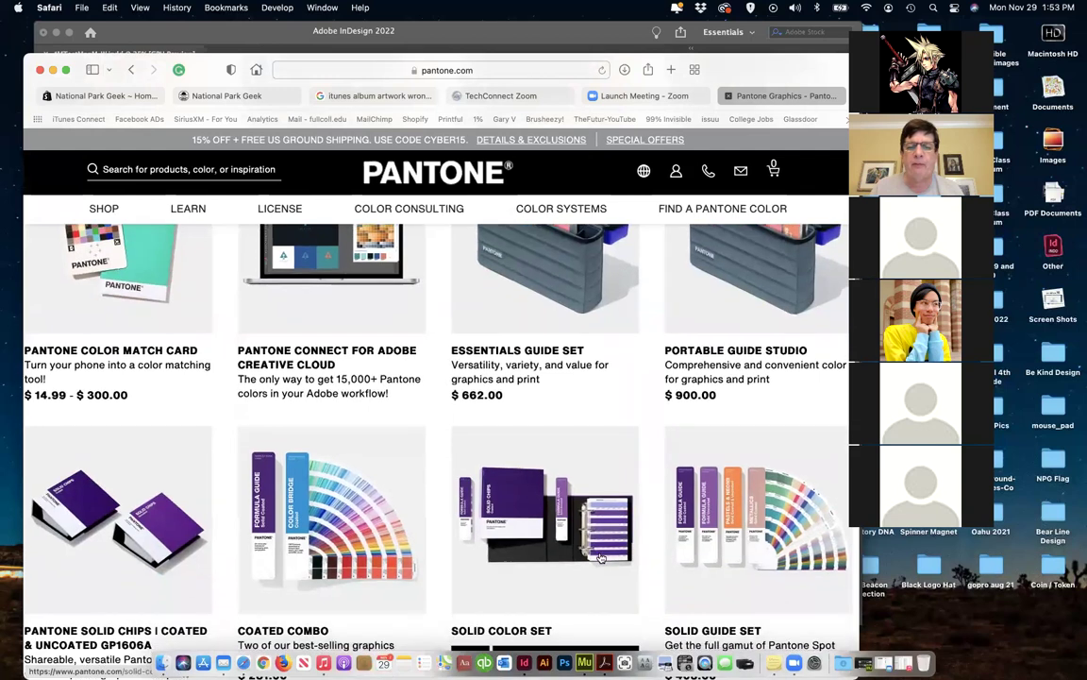
{"action": "scroll", "coordinate": [610, 514], "scroll_direction": "down", "scroll_amount": 3}
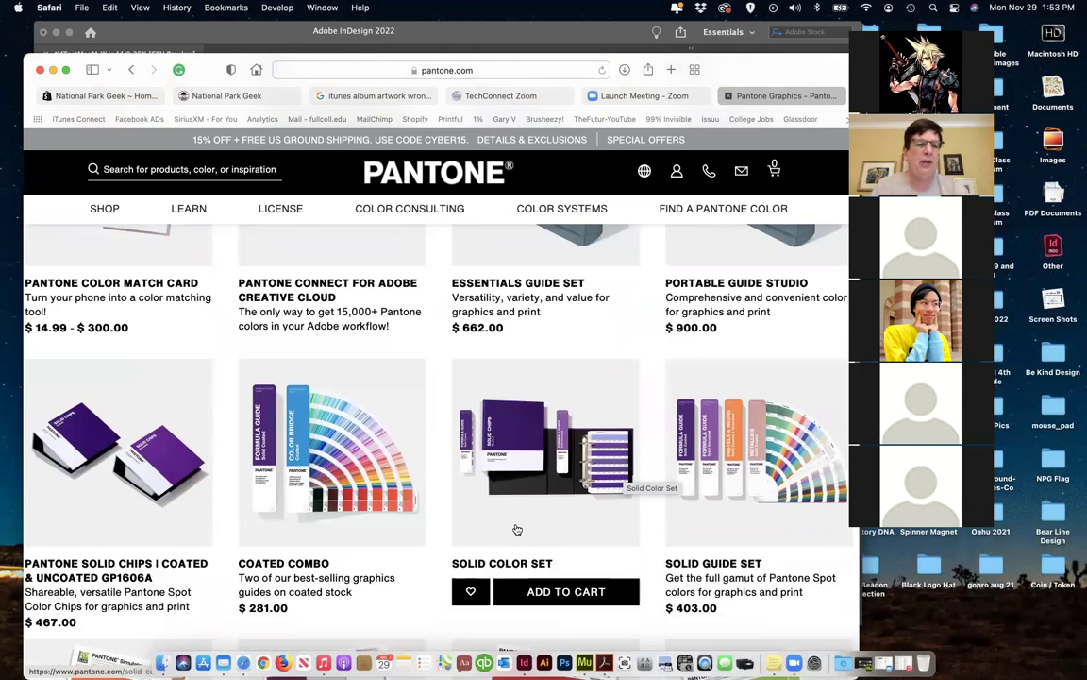
{"action": "scroll", "coordinate": [524, 527], "scroll_direction": "down", "scroll_amount": 5}
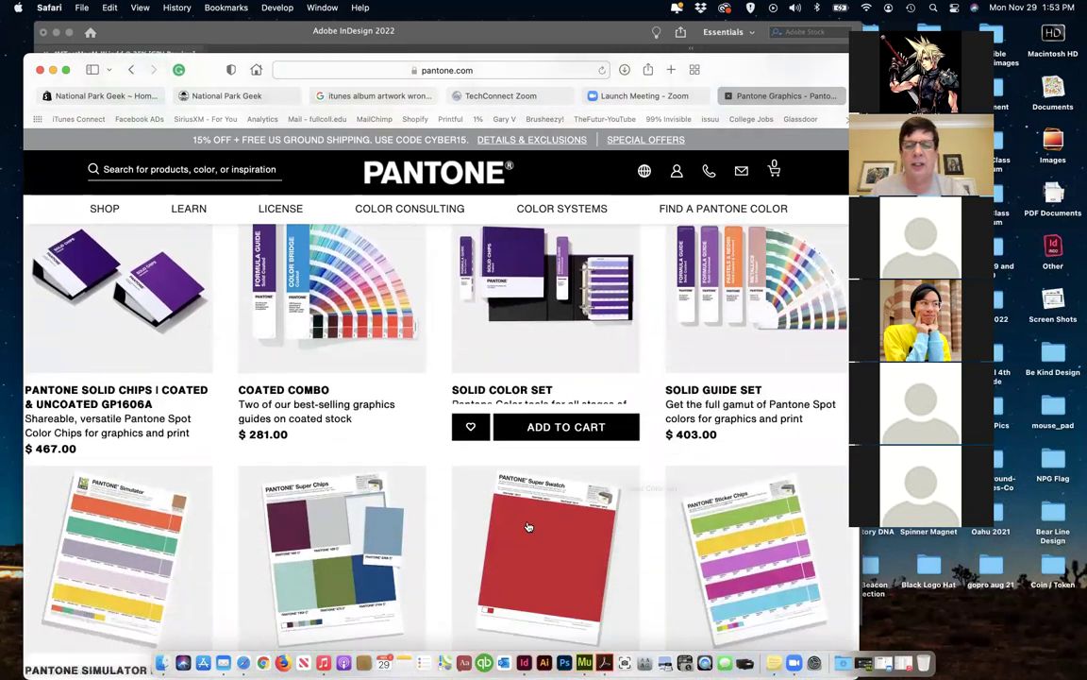
{"action": "scroll", "coordinate": [529, 527], "scroll_direction": "down", "scroll_amount": 4}
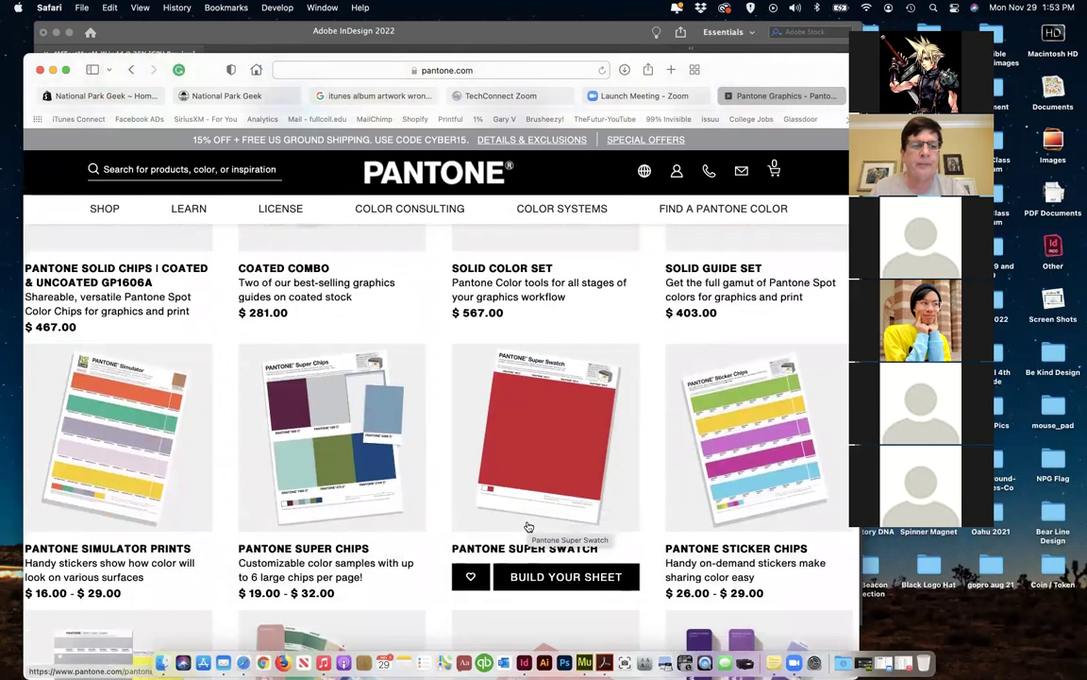
{"action": "scroll", "coordinate": [529, 527], "scroll_direction": "down", "scroll_amount": 10}
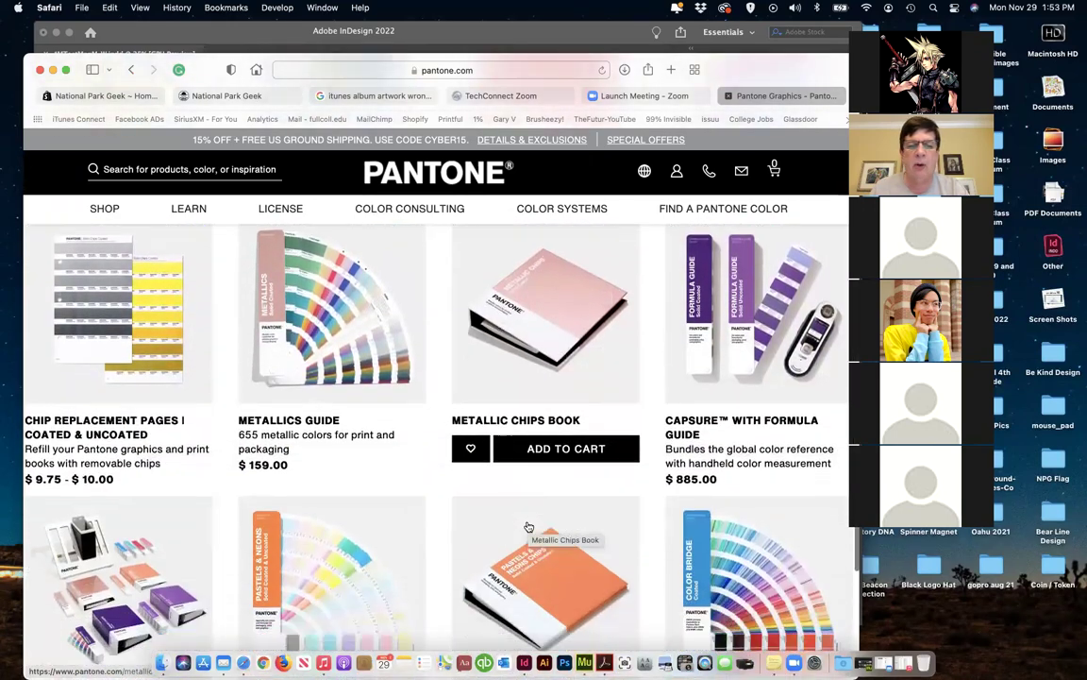
{"action": "scroll", "coordinate": [528, 527], "scroll_direction": "down", "scroll_amount": 7}
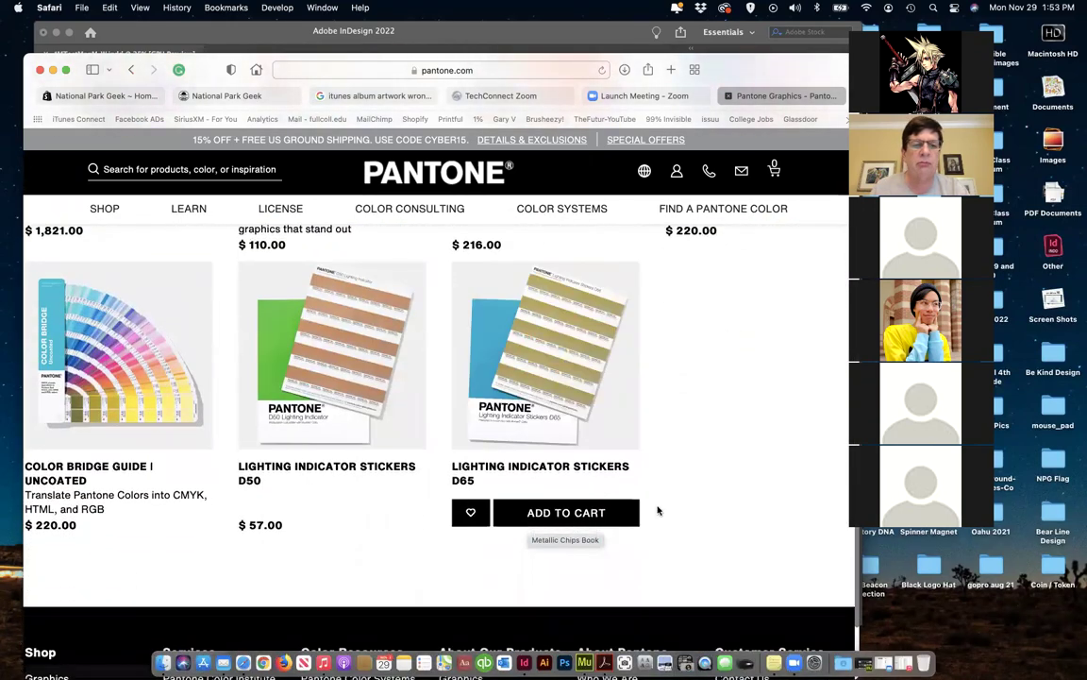
{"action": "scroll", "coordinate": [521, 506], "scroll_direction": "up", "scroll_amount": 20}
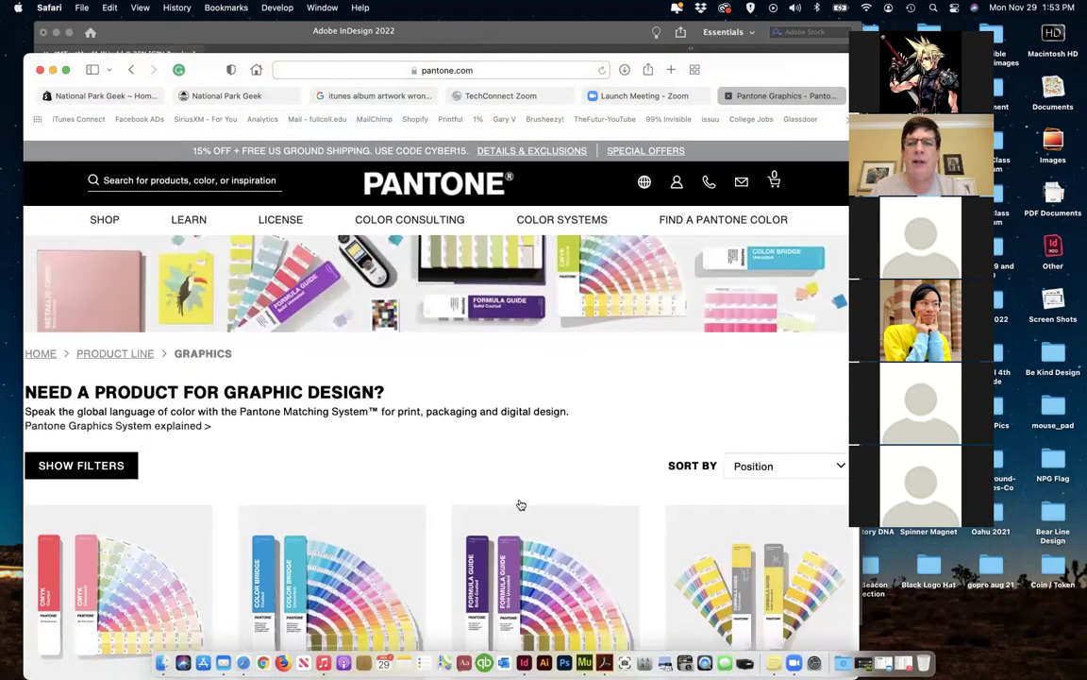
Open the licensing page for consumer products and examine Pantone's collection of branded bottles, cups and notebooks
{"action": "mouse_move", "coordinate": [106, 211]}
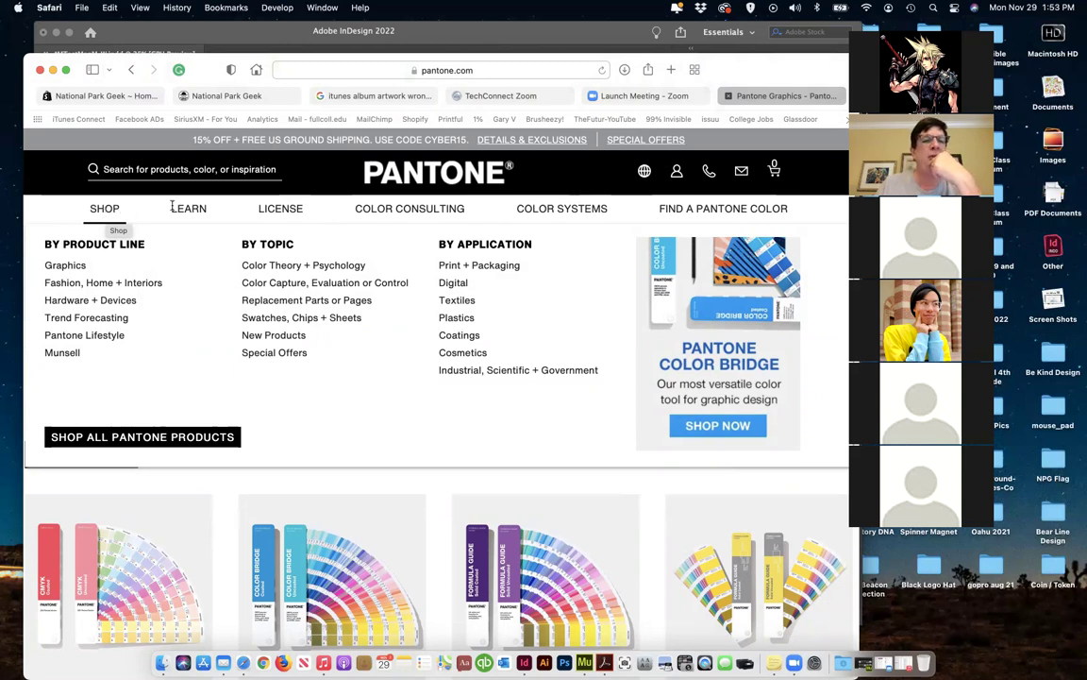
{"action": "mouse_move", "coordinate": [275, 206]}
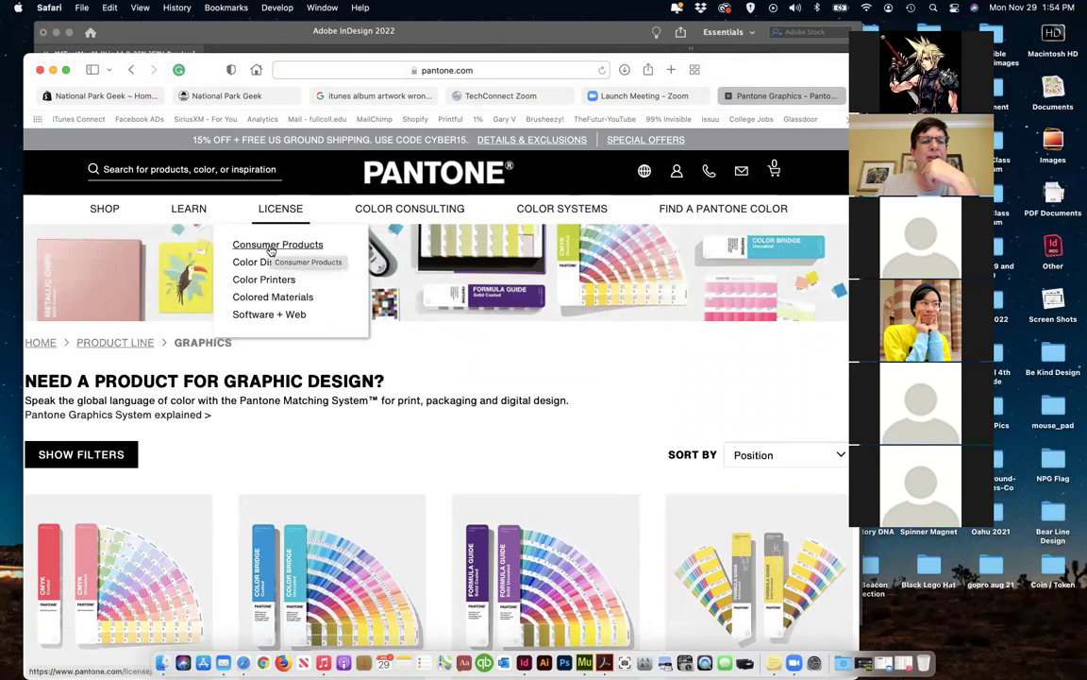
{"action": "left_click", "coordinate": [267, 247]}
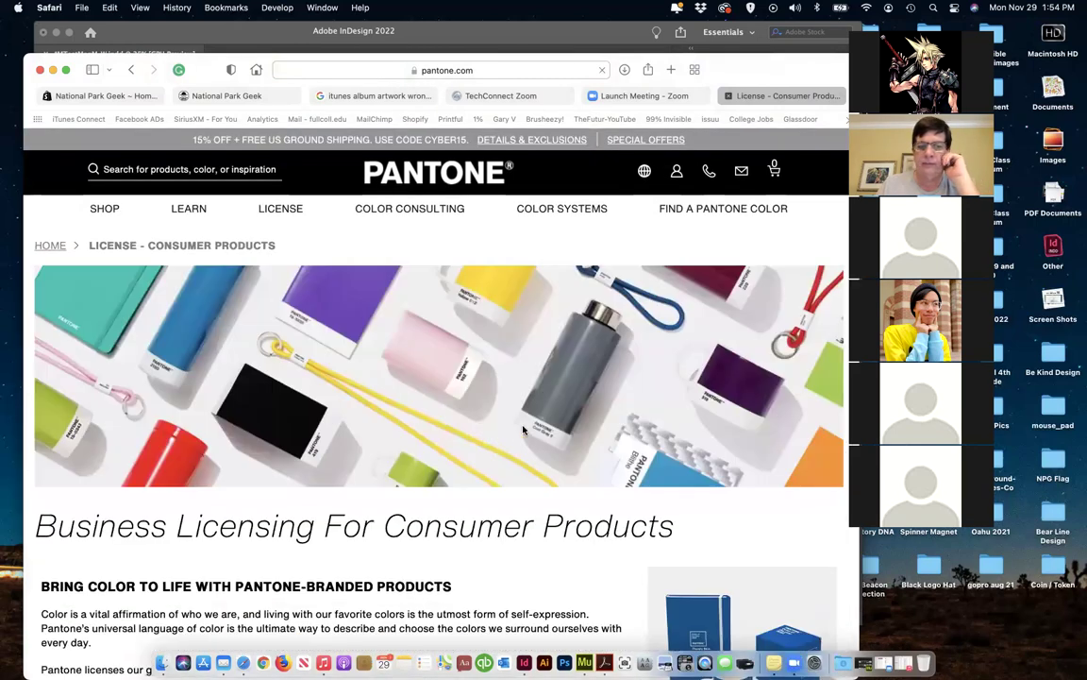
{"action": "scroll", "coordinate": [523, 431], "scroll_direction": "down", "scroll_amount": 5}
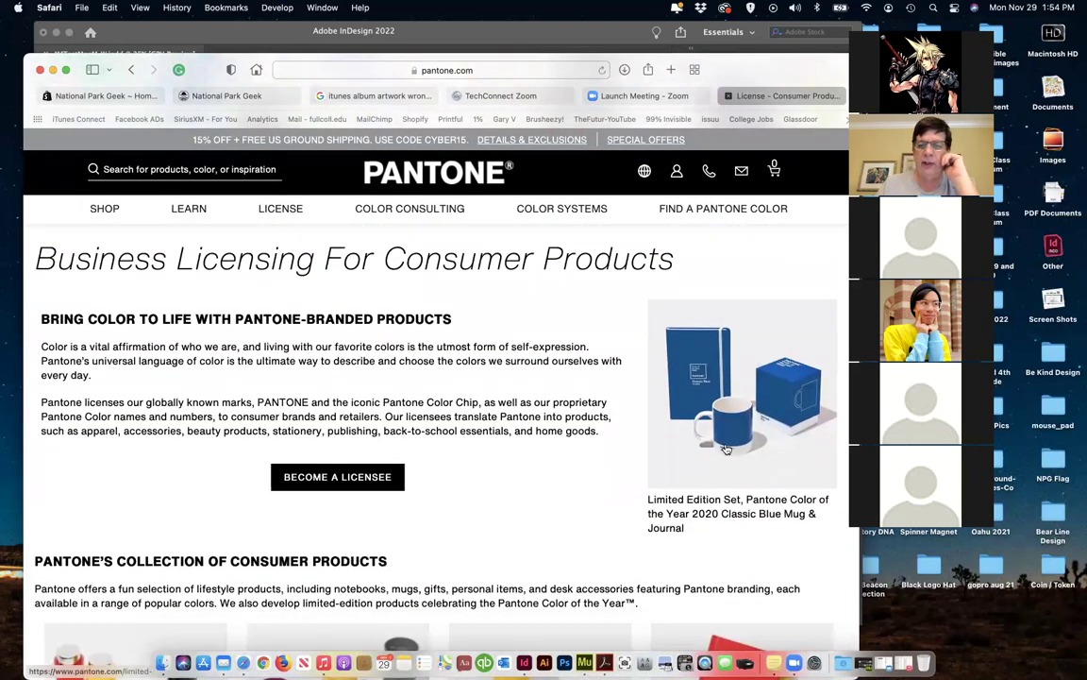
{"action": "scroll", "coordinate": [663, 406], "scroll_direction": "down", "scroll_amount": 5}
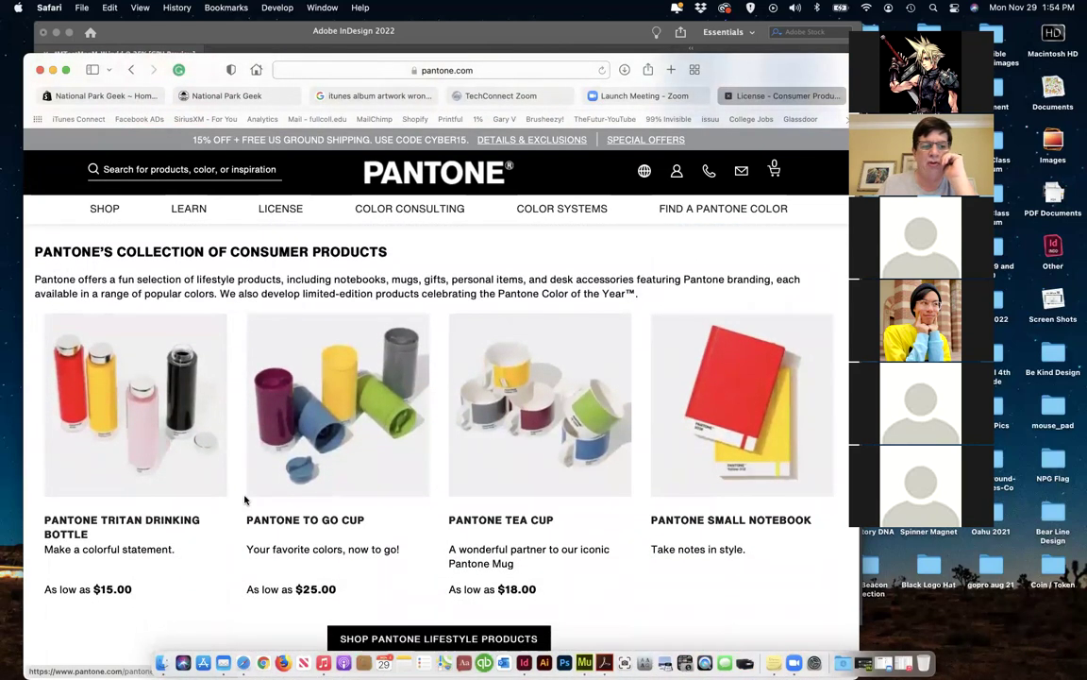
{"action": "scroll", "coordinate": [243, 499], "scroll_direction": "down", "scroll_amount": 3}
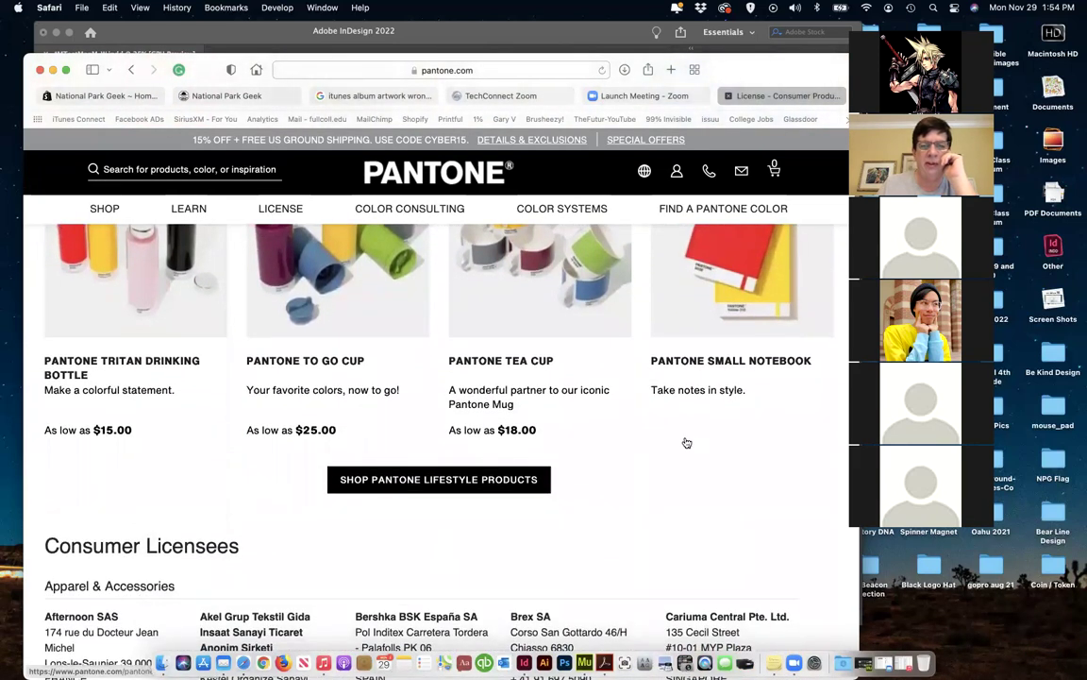
{"action": "scroll", "coordinate": [487, 388], "scroll_direction": "up", "scroll_amount": 2}
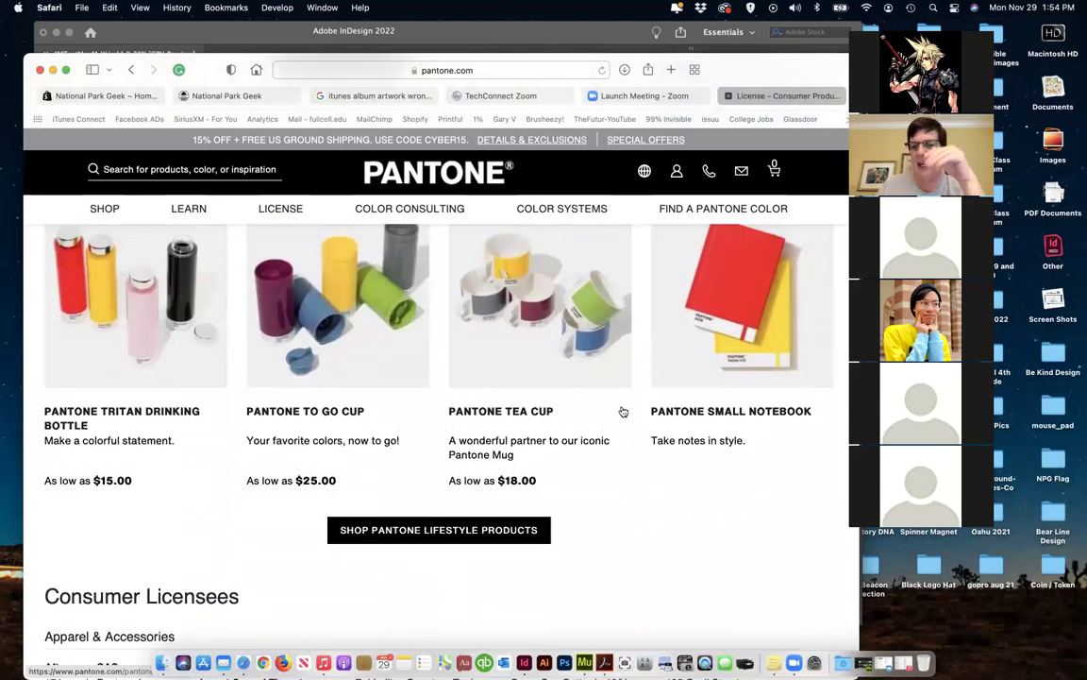
{"action": "scroll", "coordinate": [623, 411], "scroll_direction": "down", "scroll_amount": 2}
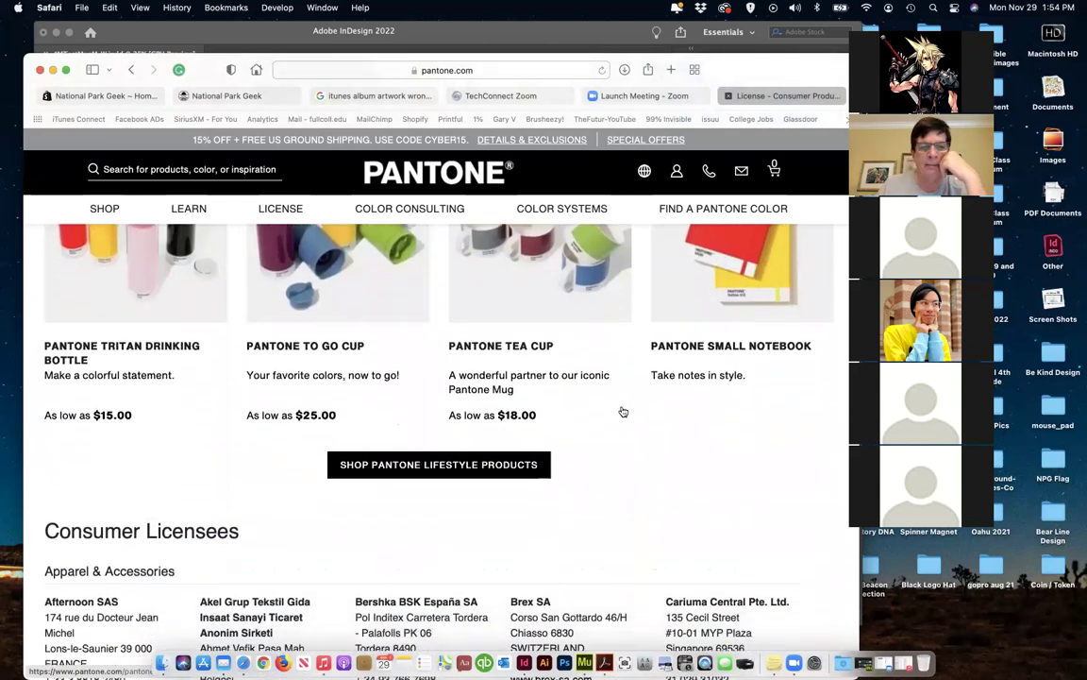
{"action": "scroll", "coordinate": [623, 411], "scroll_direction": "up", "scroll_amount": 2}
{"action": "scroll", "coordinate": [623, 412], "scroll_direction": "up", "scroll_amount": 1}
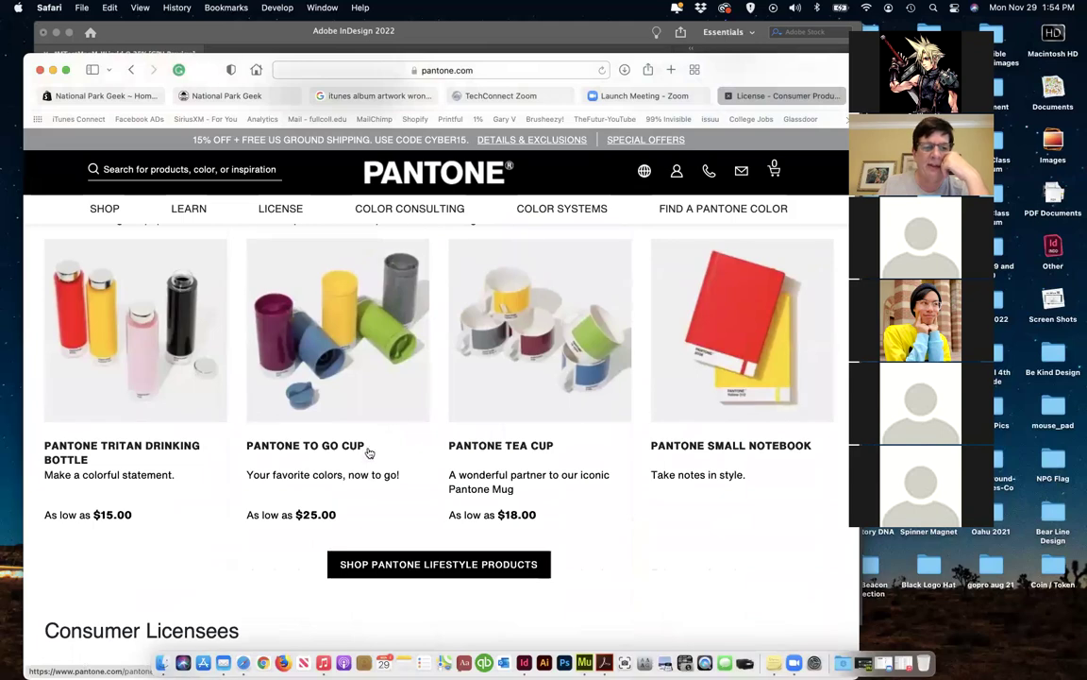
Examine the Consumer Licensees list under Apparel & Accessories, and return to the beginning of the page
{"action": "scroll", "coordinate": [355, 462], "scroll_direction": "down", "scroll_amount": 3}
{"action": "scroll", "coordinate": [377, 467], "scroll_direction": "down", "scroll_amount": 3}
{"action": "scroll", "coordinate": [437, 464], "scroll_direction": "down", "scroll_amount": 2}
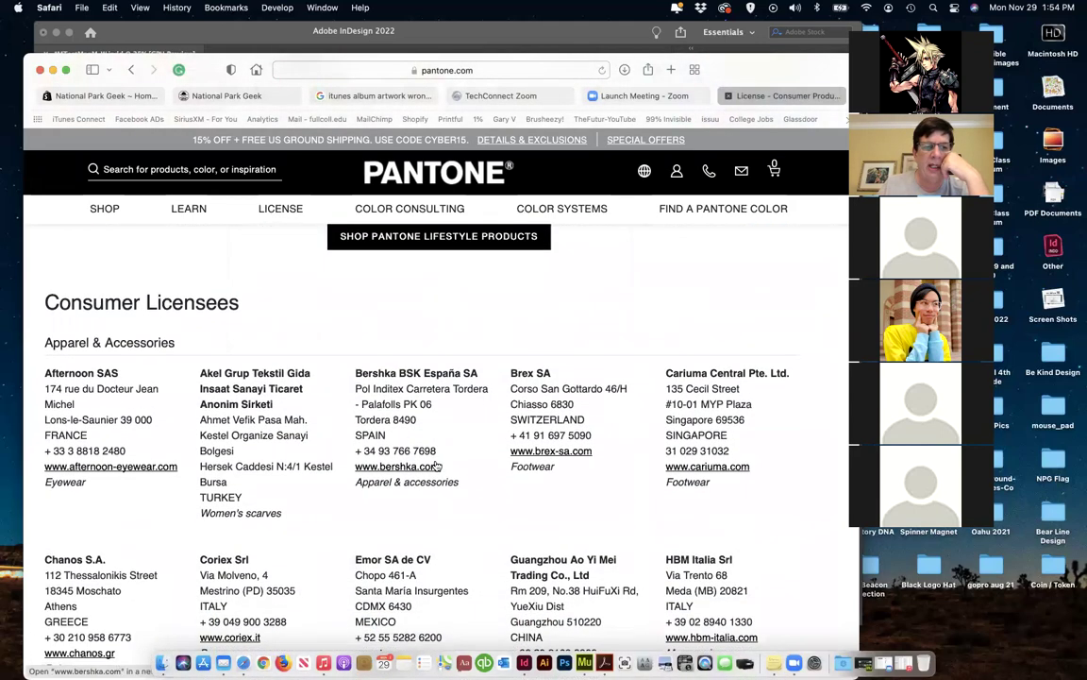
{"action": "scroll", "coordinate": [312, 458], "scroll_direction": "down", "scroll_amount": 4}
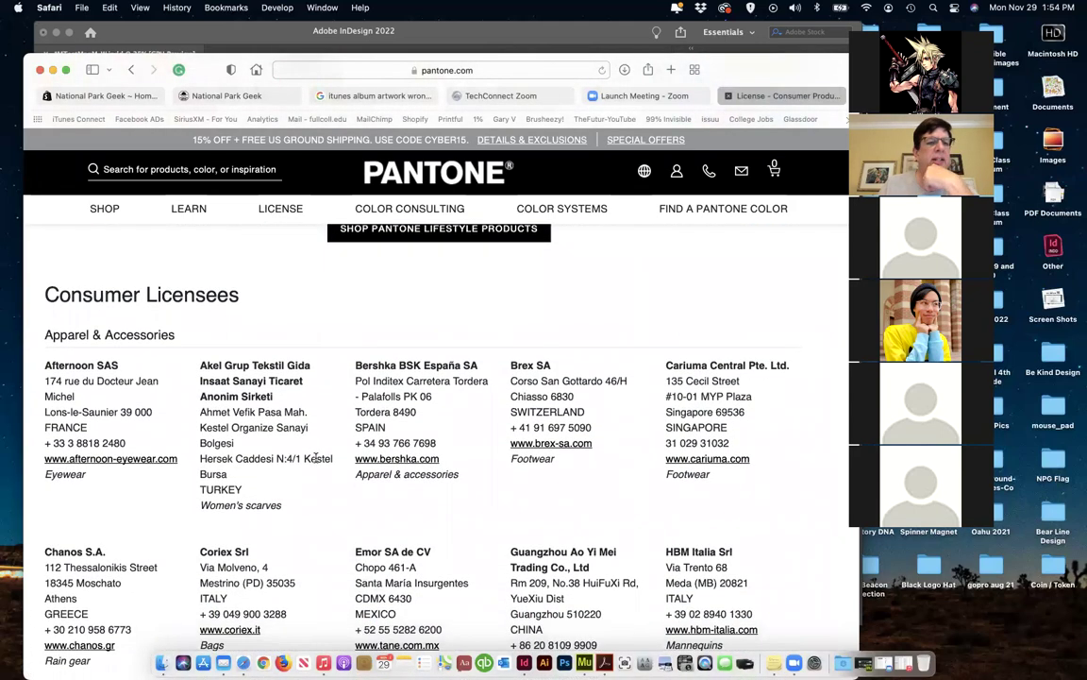
{"action": "scroll", "coordinate": [317, 458], "scroll_direction": "down", "scroll_amount": 6}
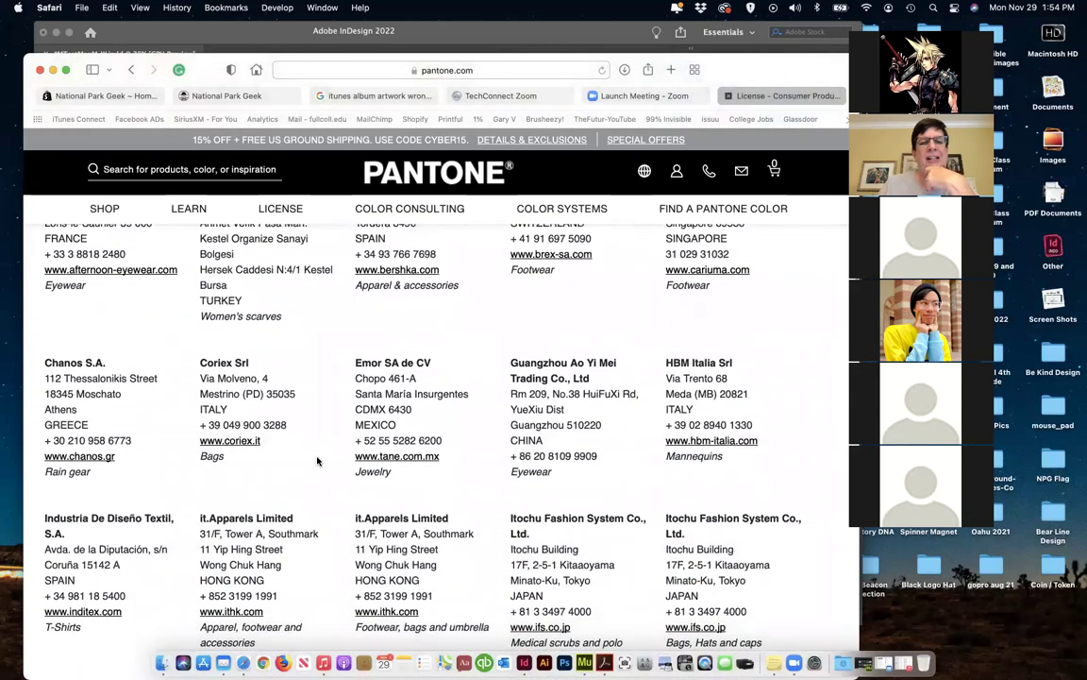
{"action": "scroll", "coordinate": [317, 461], "scroll_direction": "down", "scroll_amount": 15}
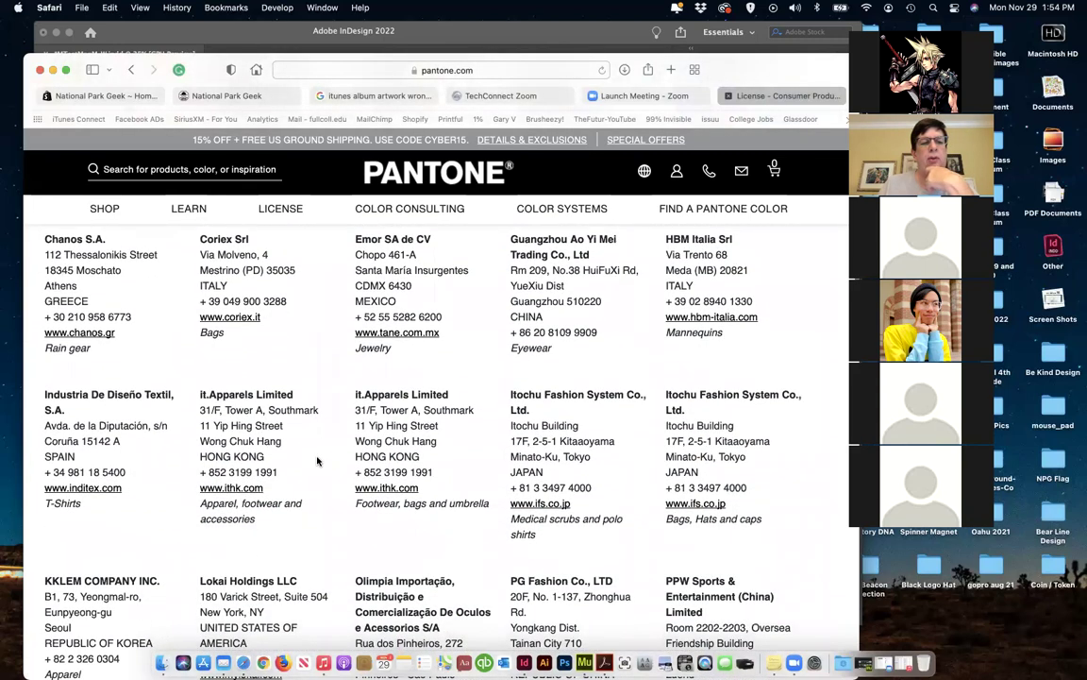
{"action": "scroll", "coordinate": [318, 461], "scroll_direction": "down", "scroll_amount": 1}
{"action": "scroll", "coordinate": [317, 461], "scroll_direction": "down", "scroll_amount": 10}
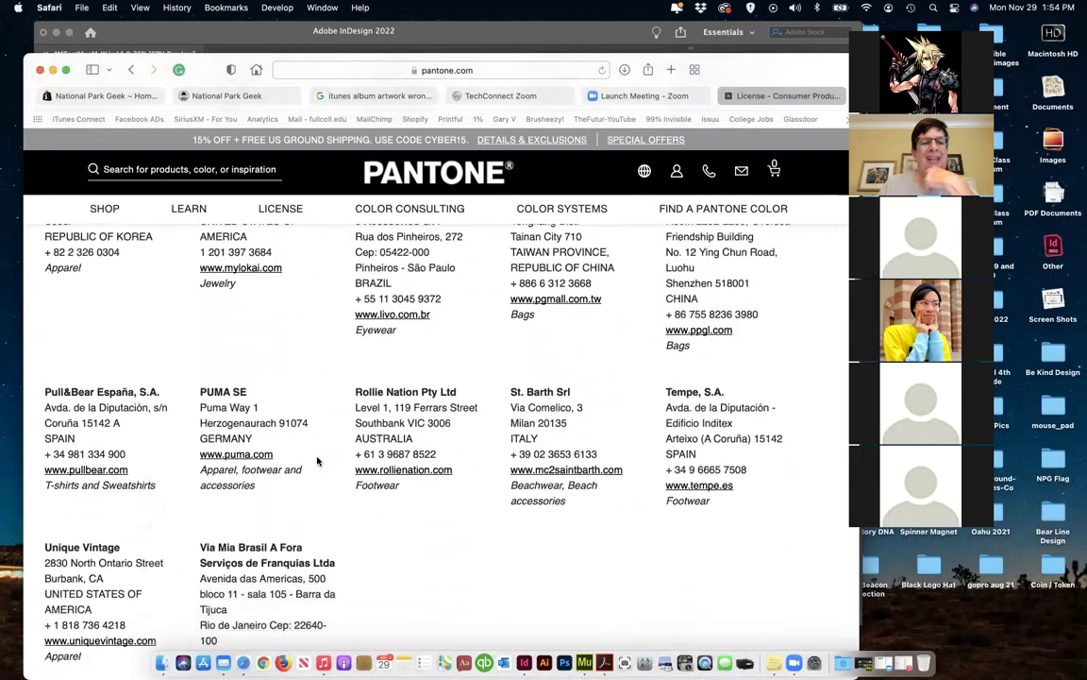
{"action": "scroll", "coordinate": [418, 479], "scroll_direction": "up", "scroll_amount": 20}
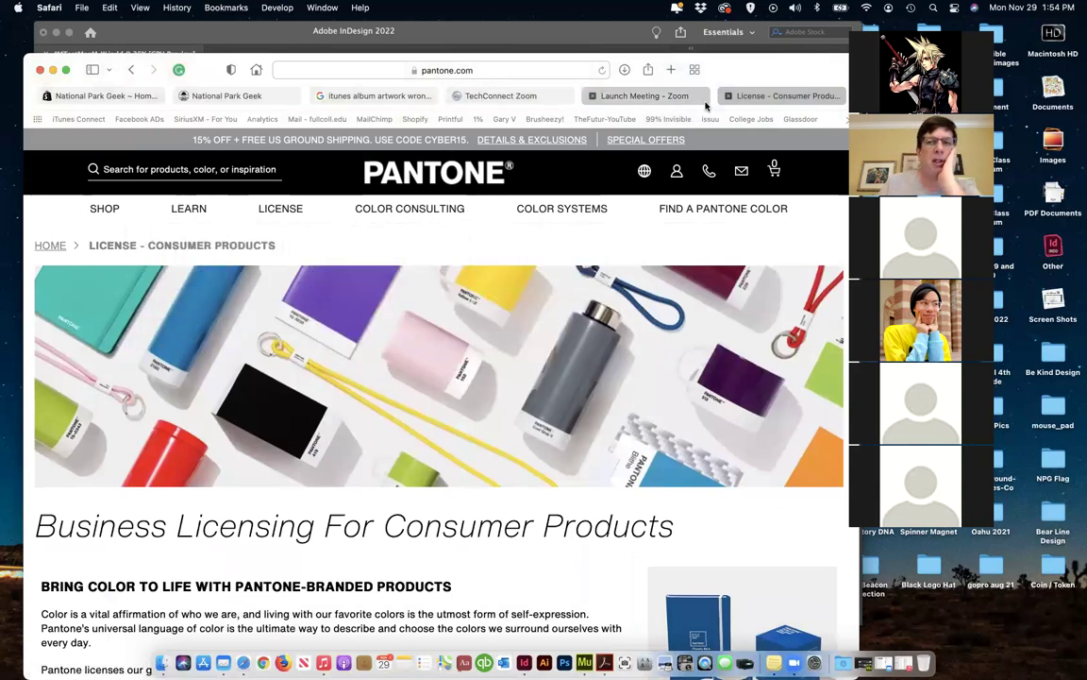
Dismiss the sales team offer and switch back to the magazine document in InDesign, collapsing the swatch list
{"action": "mouse_move", "coordinate": [627, 96]}
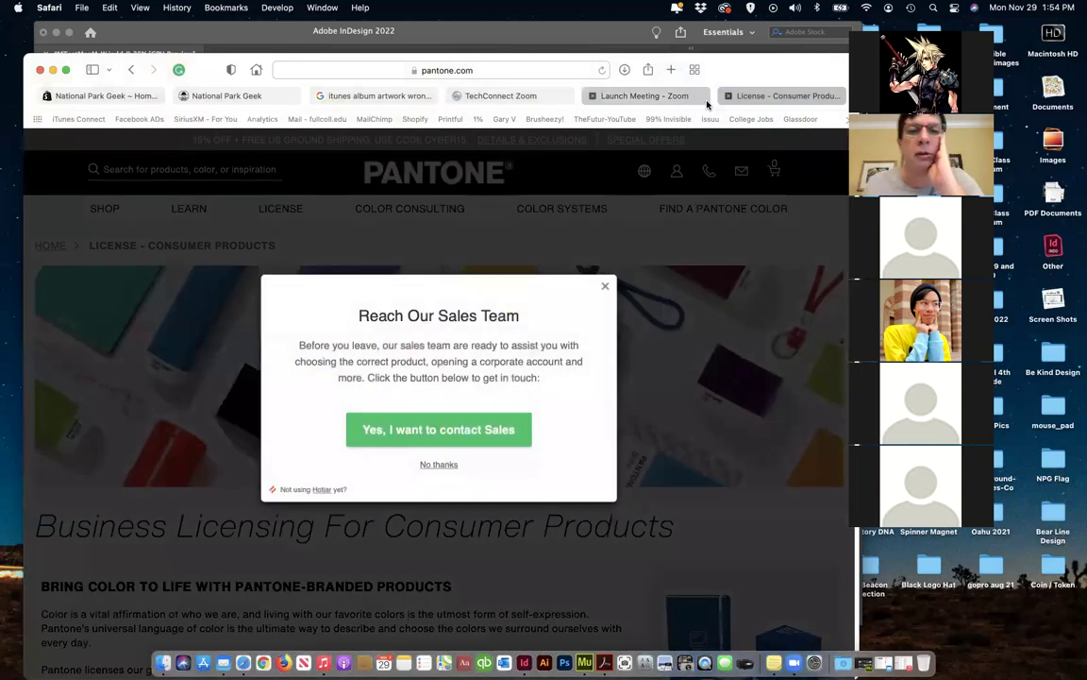
{"action": "left_click", "coordinate": [604, 288]}
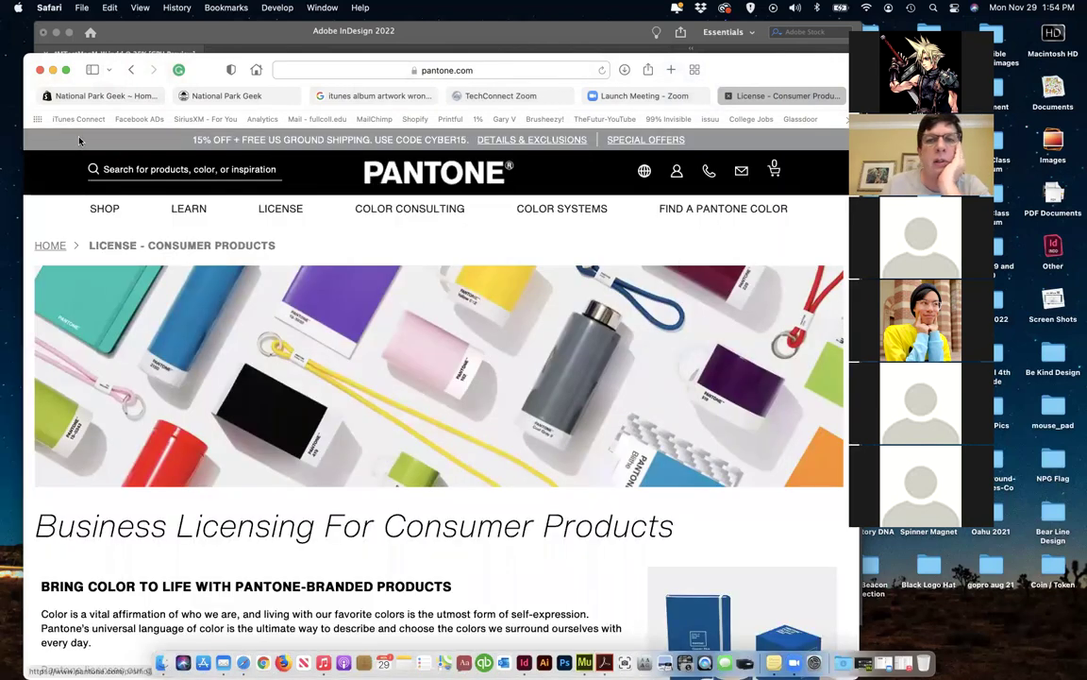
{"action": "left_click", "coordinate": [131, 33]}
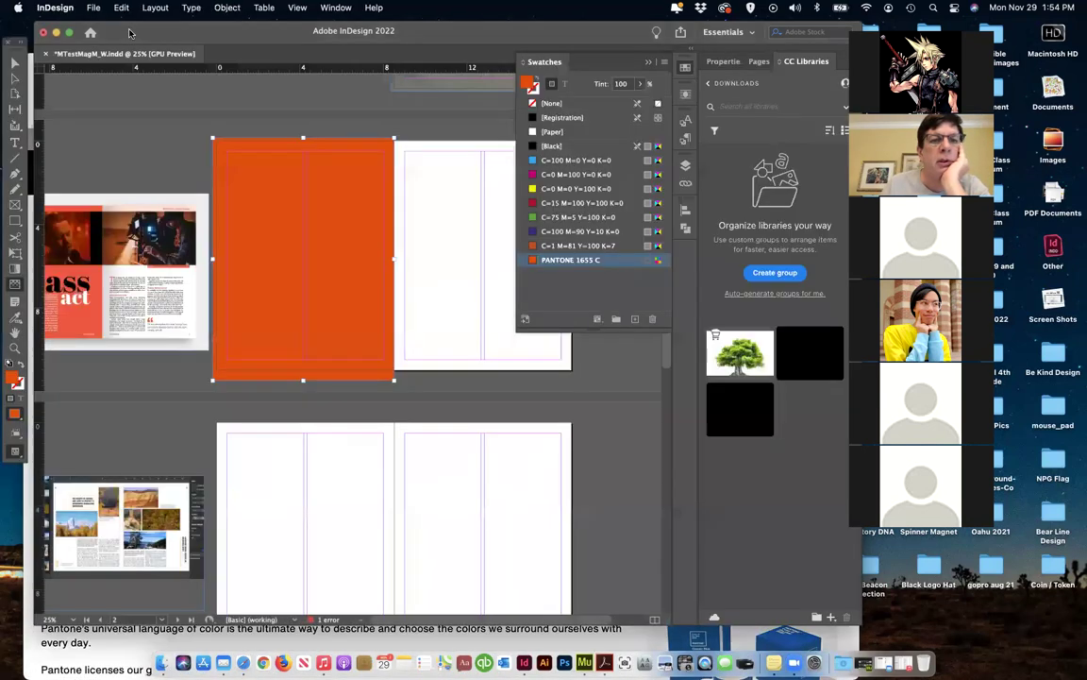
{"action": "scroll", "coordinate": [359, 321], "scroll_direction": "left", "scroll_amount": 1}
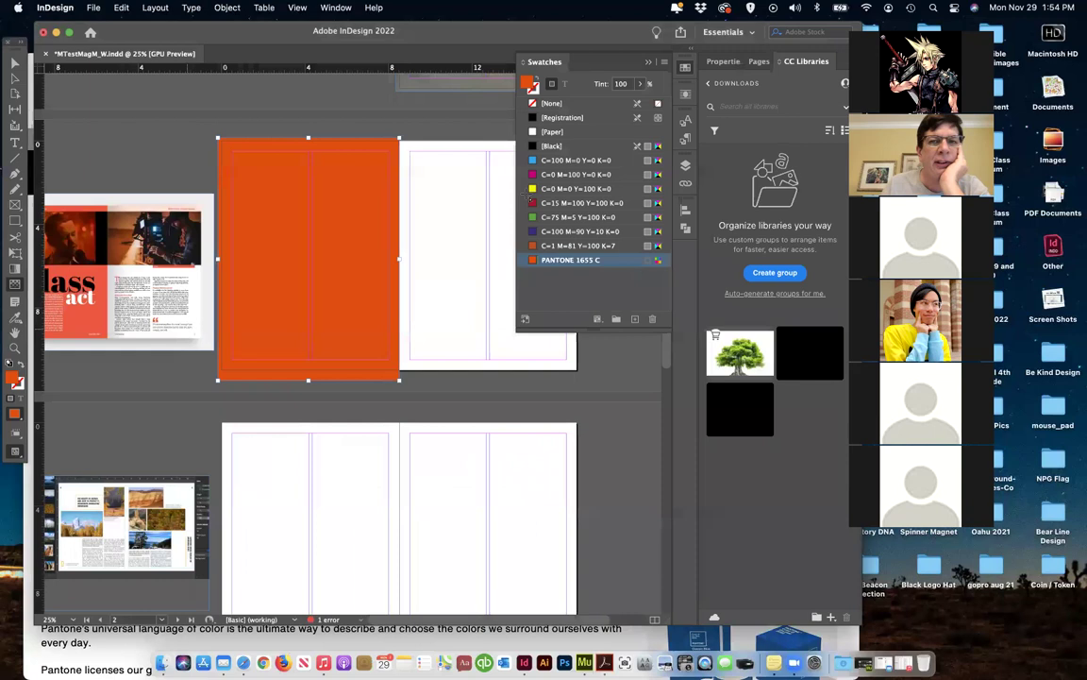
{"action": "left_click", "coordinate": [686, 69]}
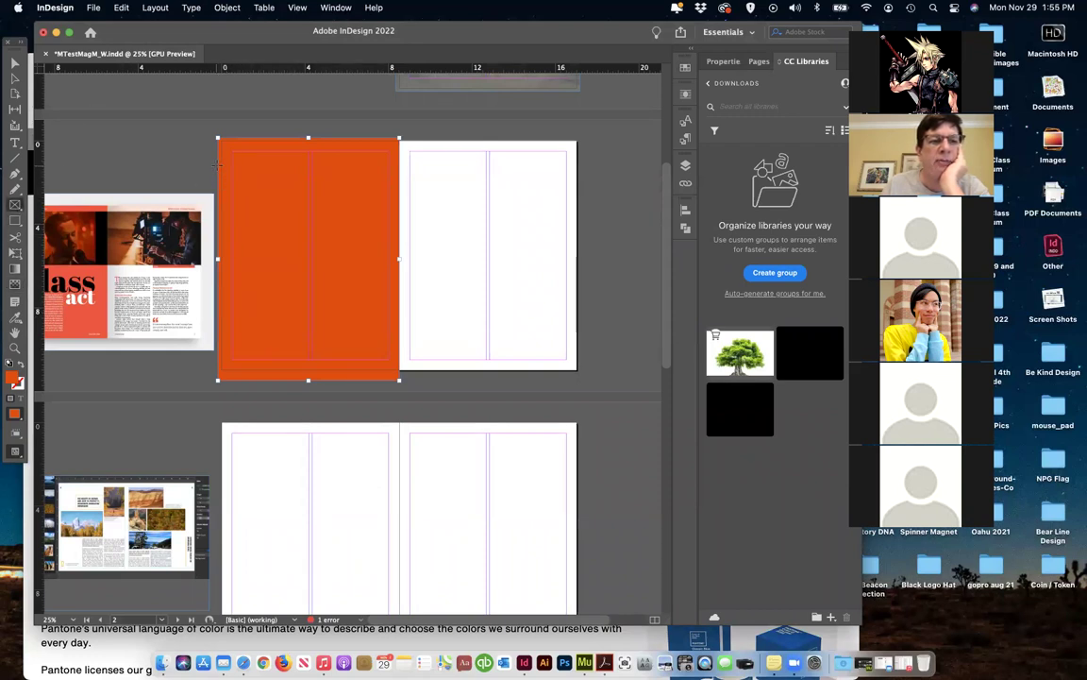
Draw an empty picture frame across the upper part of page 2 from bleed to spine, and duplicate it beside it on page 3
{"action": "left_click_drag", "start_coordinate": [213, 166], "coordinate": [399, 261]}
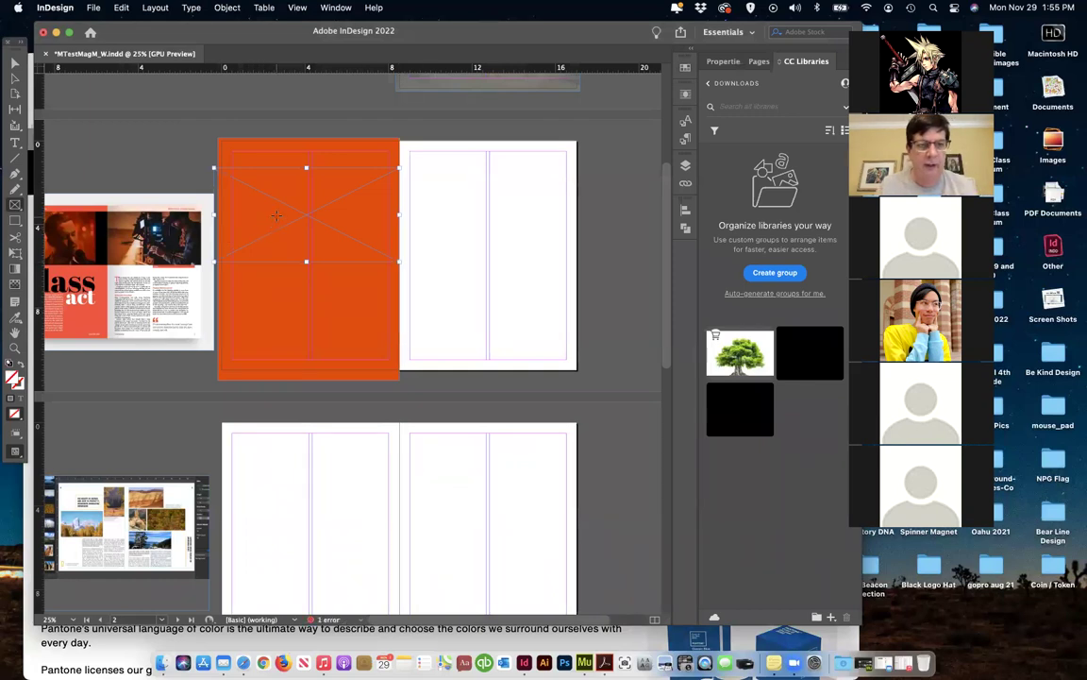
{"action": "left_click", "coordinate": [15, 62]}
{"action": "left_click_drag", "start_coordinate": [279, 232], "coordinate": [462, 237]}
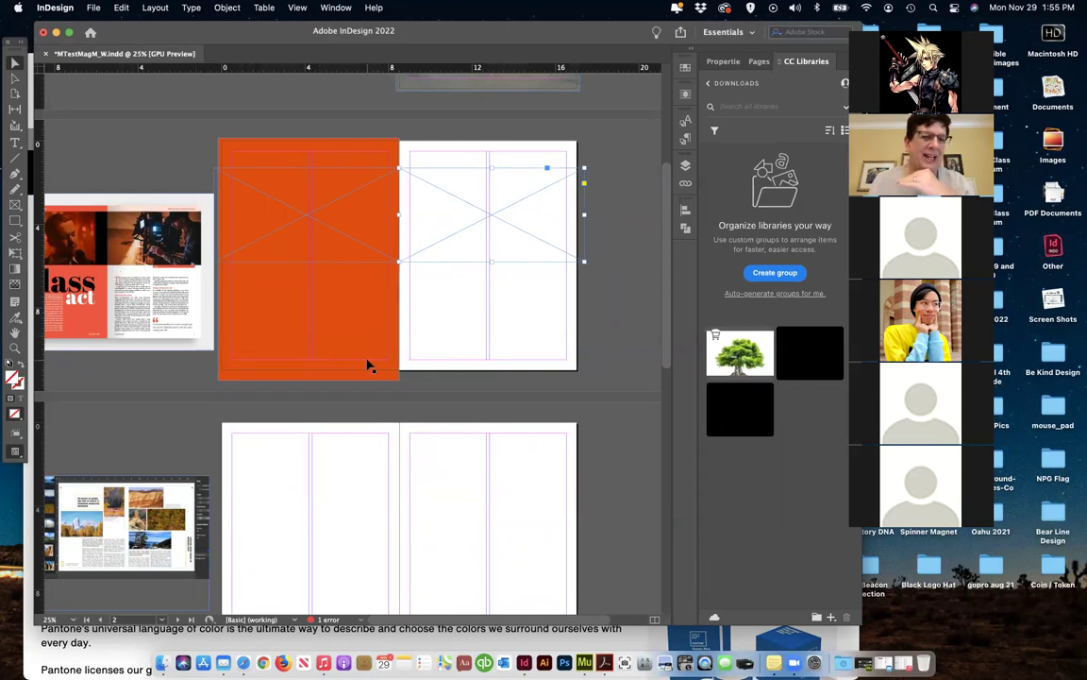
Draw an empty text frame on the lower part of page 2 and one in each column below the picture frame on page 3
{"action": "left_click", "coordinate": [15, 143]}
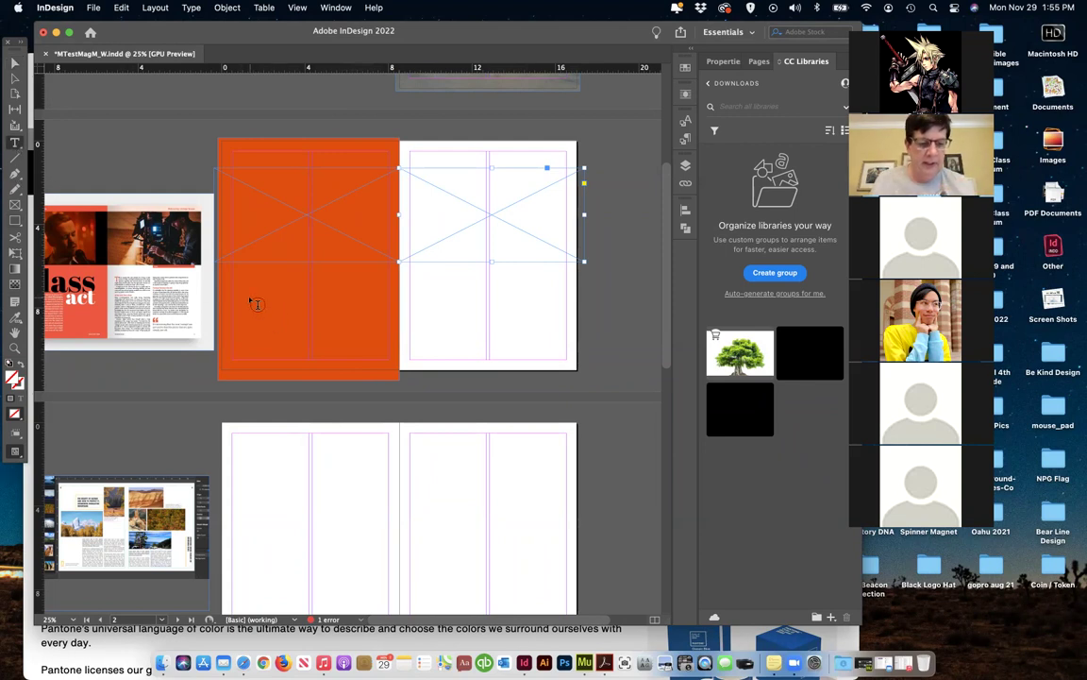
{"action": "left_click_drag", "start_coordinate": [251, 283], "coordinate": [311, 356]}
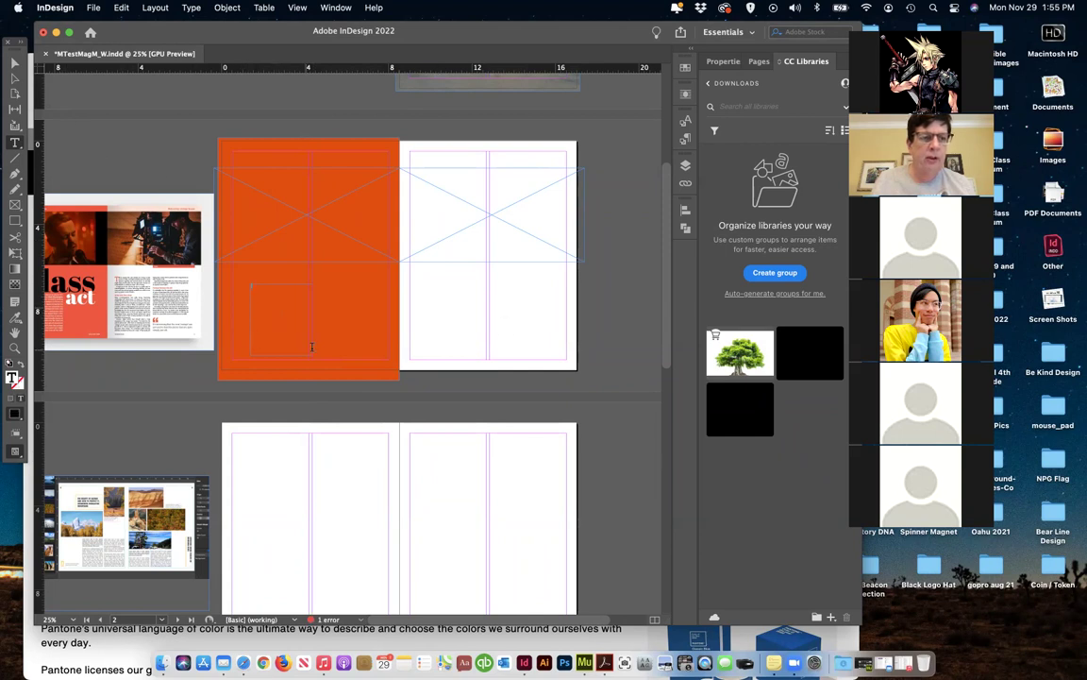
{"action": "left_click_drag", "start_coordinate": [412, 268], "coordinate": [486, 362]}
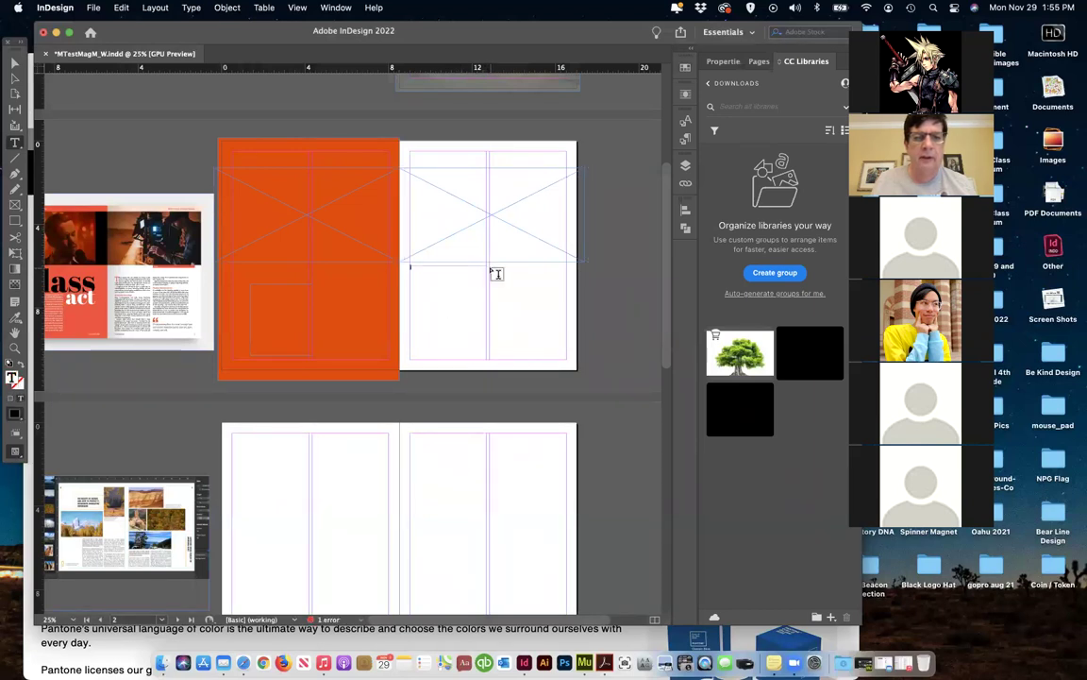
{"action": "left_click_drag", "start_coordinate": [493, 272], "coordinate": [561, 367]}
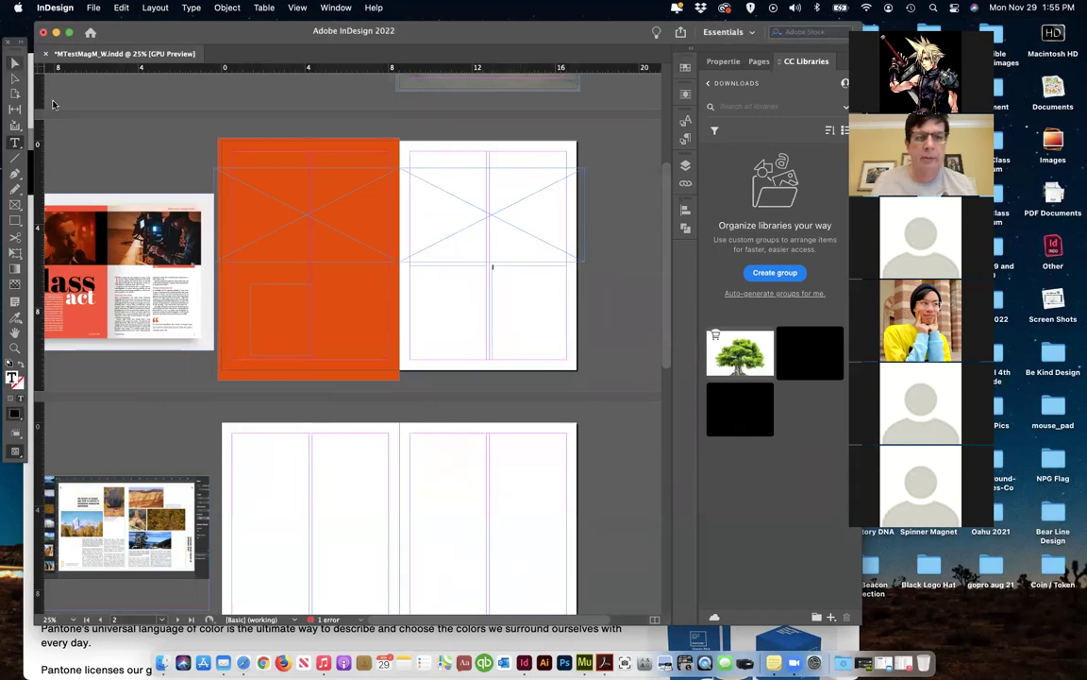
Shorten the outer column's text frame on page 3 and draw a separate text frame beneath it down to the margin
{"action": "key", "text": "Escape"}
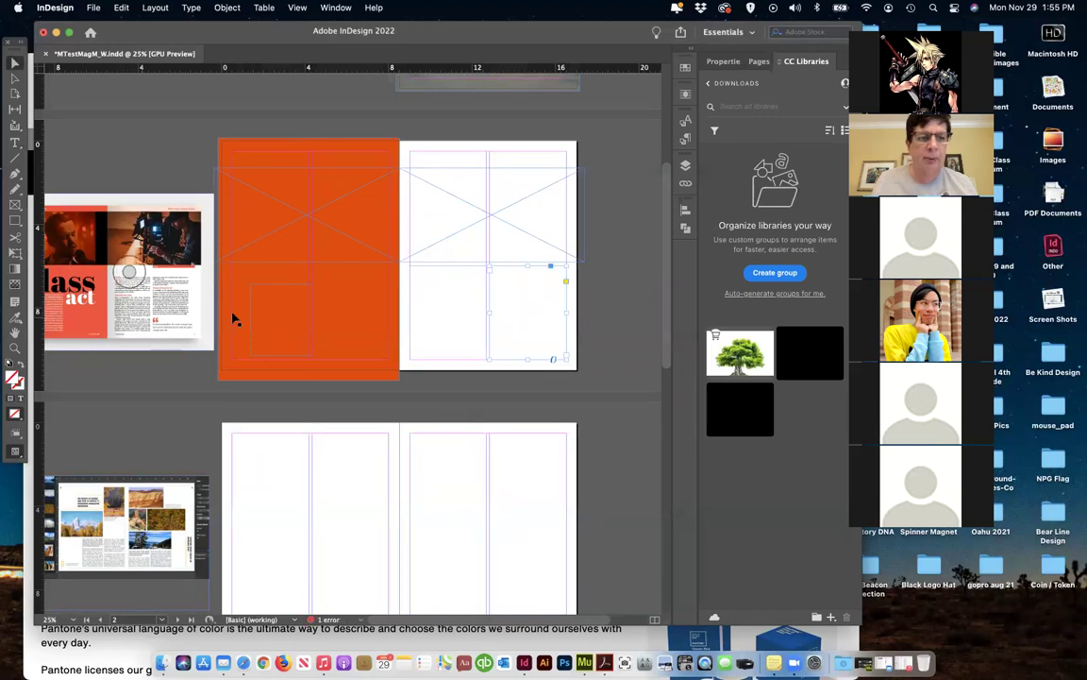
{"action": "left_click_drag", "start_coordinate": [527, 358], "coordinate": [527, 319]}
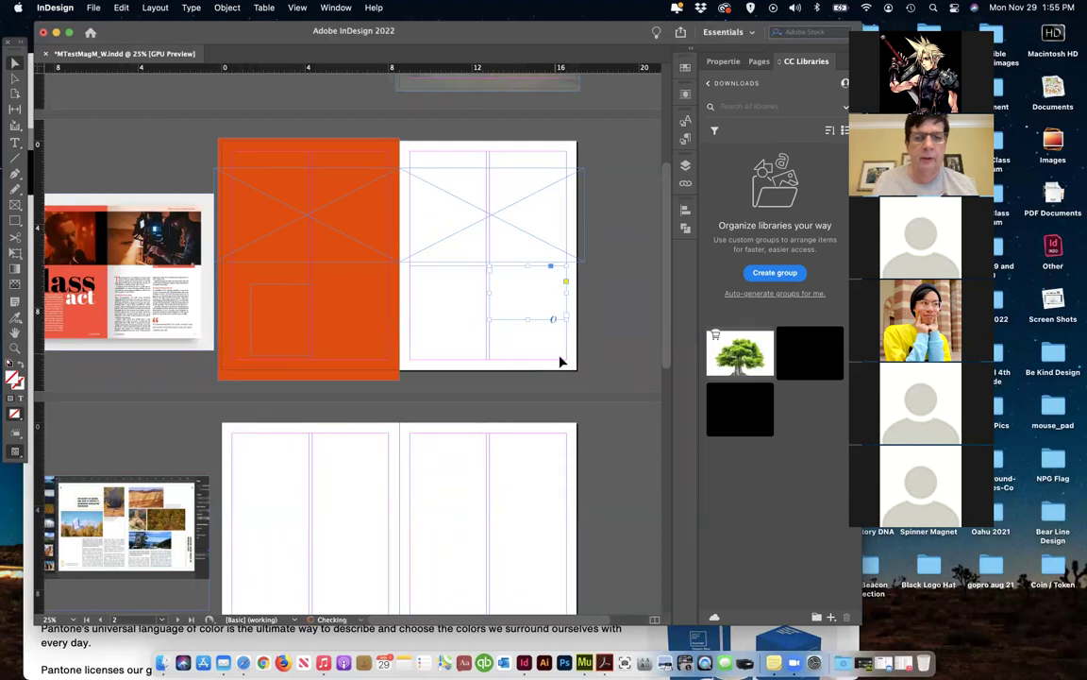
{"action": "left_click", "coordinate": [14, 141]}
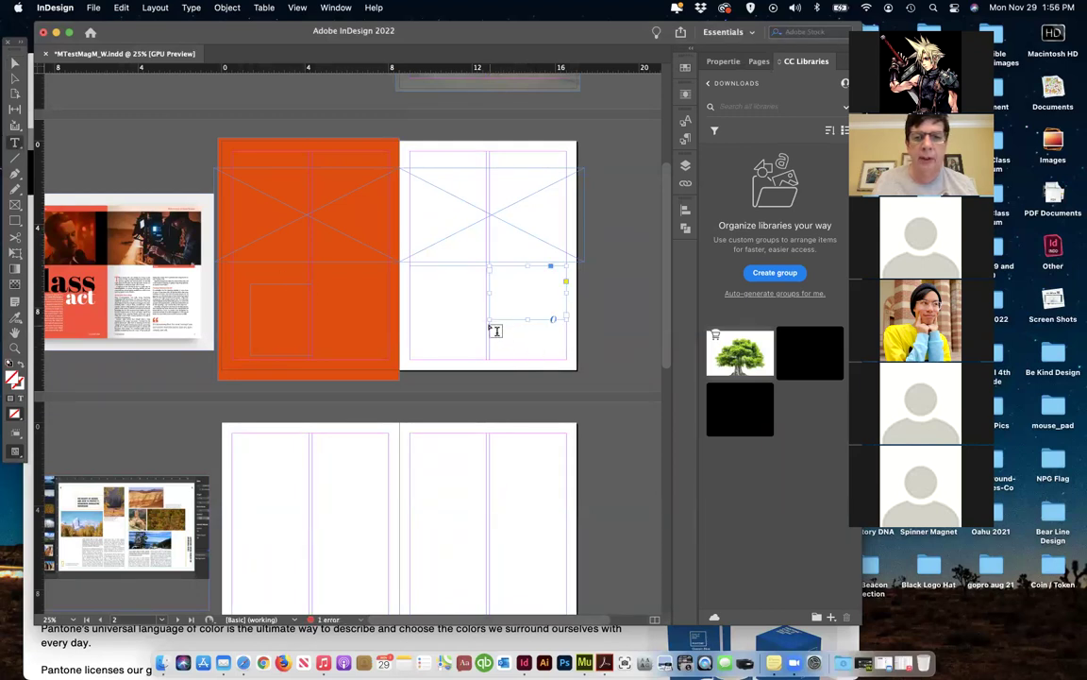
{"action": "left_click_drag", "start_coordinate": [491, 327], "coordinate": [567, 361]}
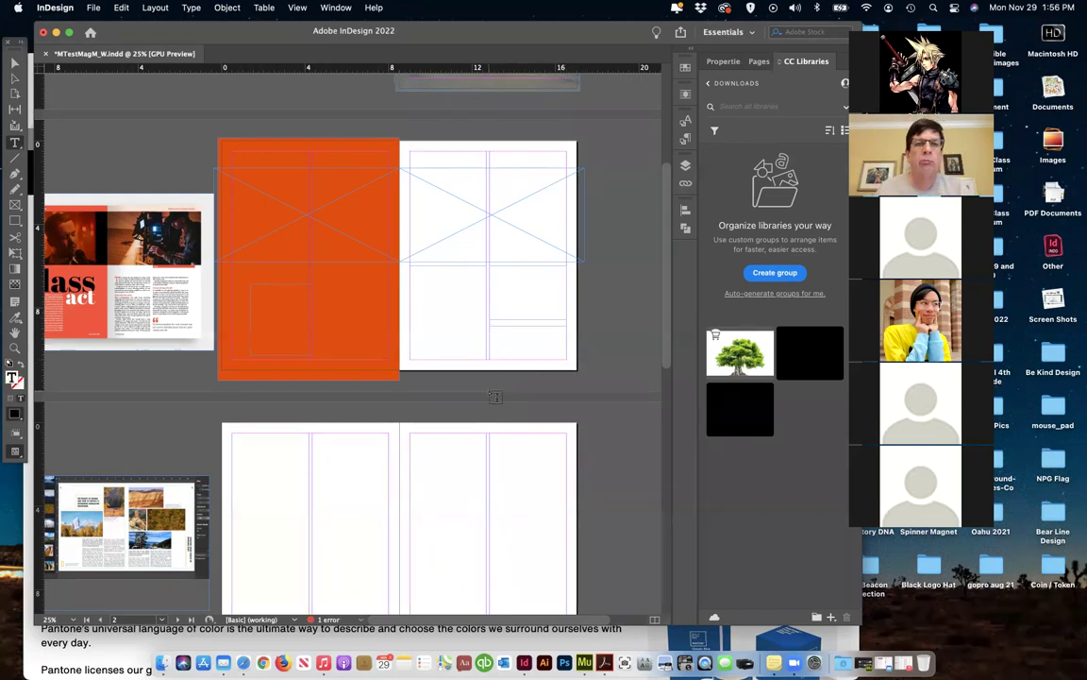
Switch to Safari and search the web for "visiting sequoia national park"
{"action": "left_click", "coordinate": [250, 636]}
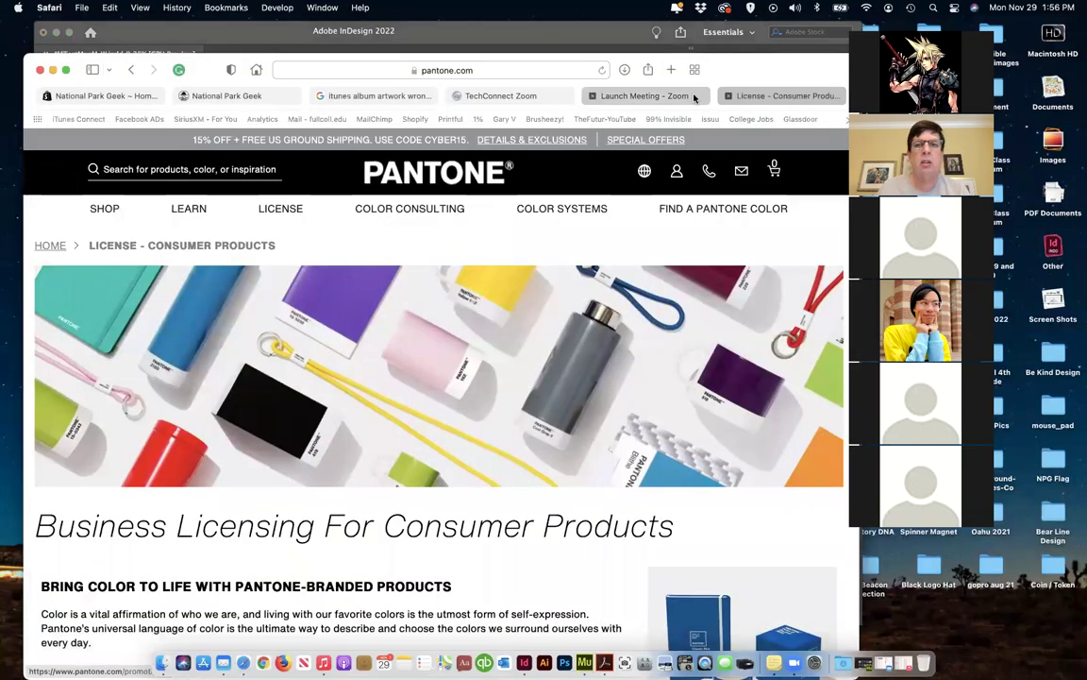
{"action": "left_click", "coordinate": [507, 70]}
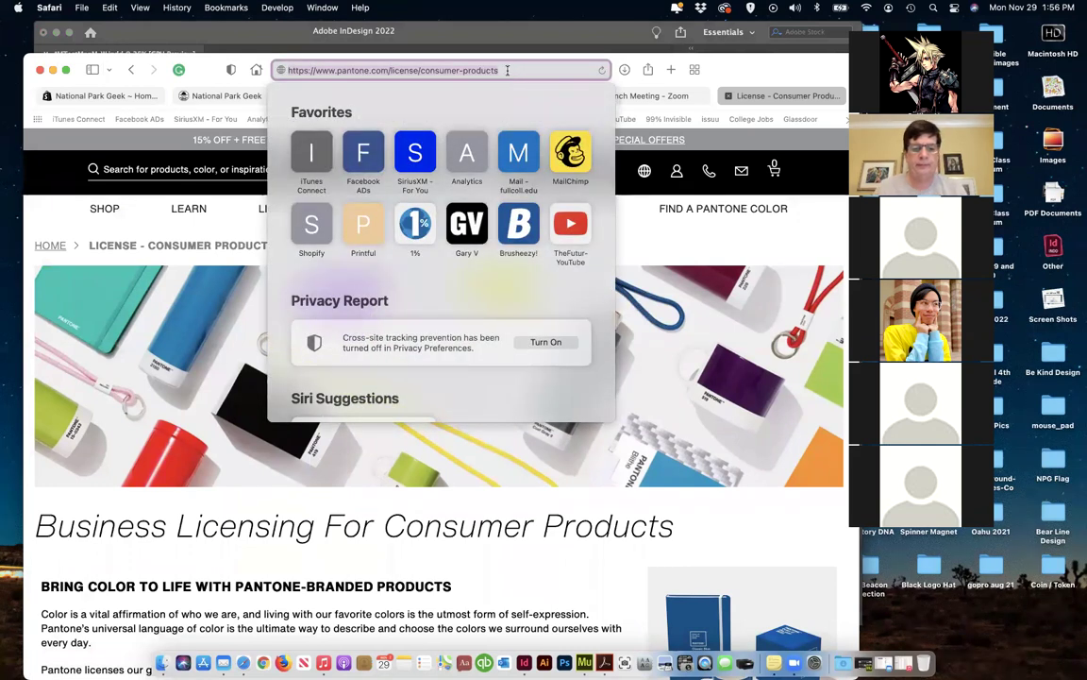
{"action": "type", "text": "visi"}
{"action": "type", "text": "ting "}
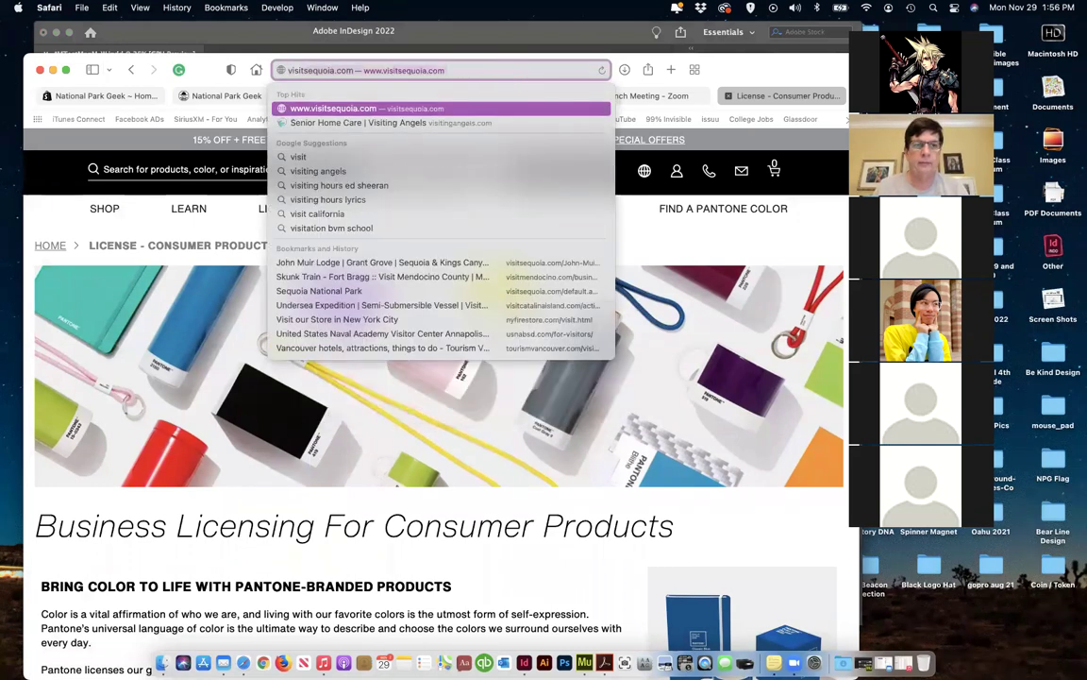
{"action": "type", "text": "seq"}
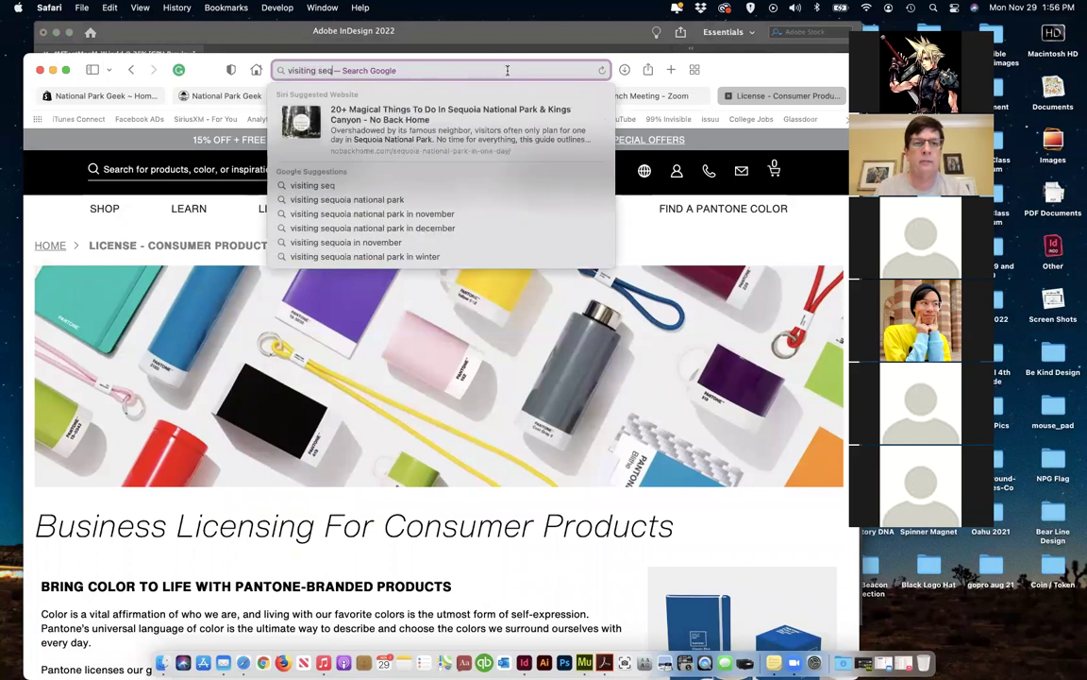
{"action": "left_click", "coordinate": [475, 142]}
{"action": "left_click", "coordinate": [378, 199]}
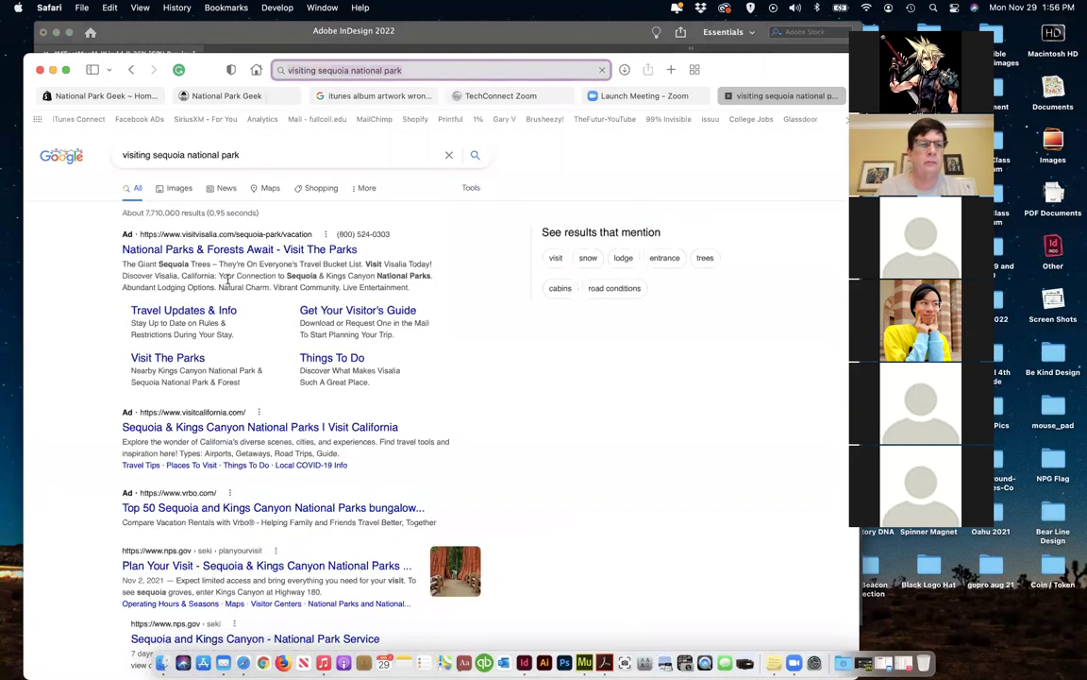
Look over the Visit Visalia page from the first search result and return to the results
{"action": "left_click", "coordinate": [228, 251]}
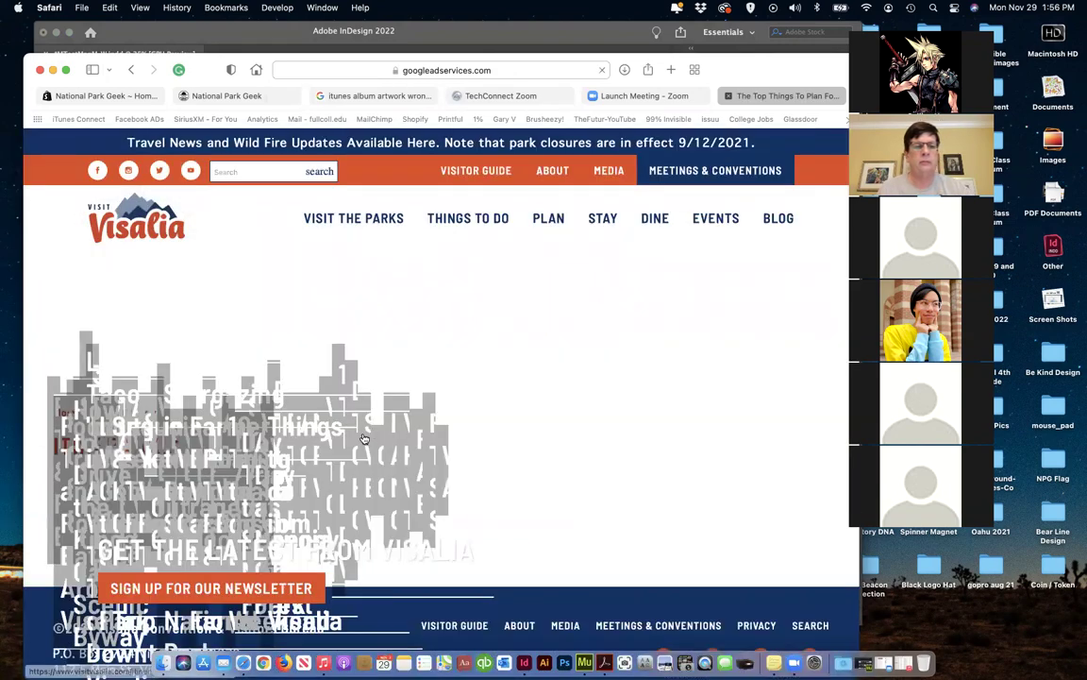
{"action": "scroll", "coordinate": [416, 456], "scroll_direction": "down", "scroll_amount": 5}
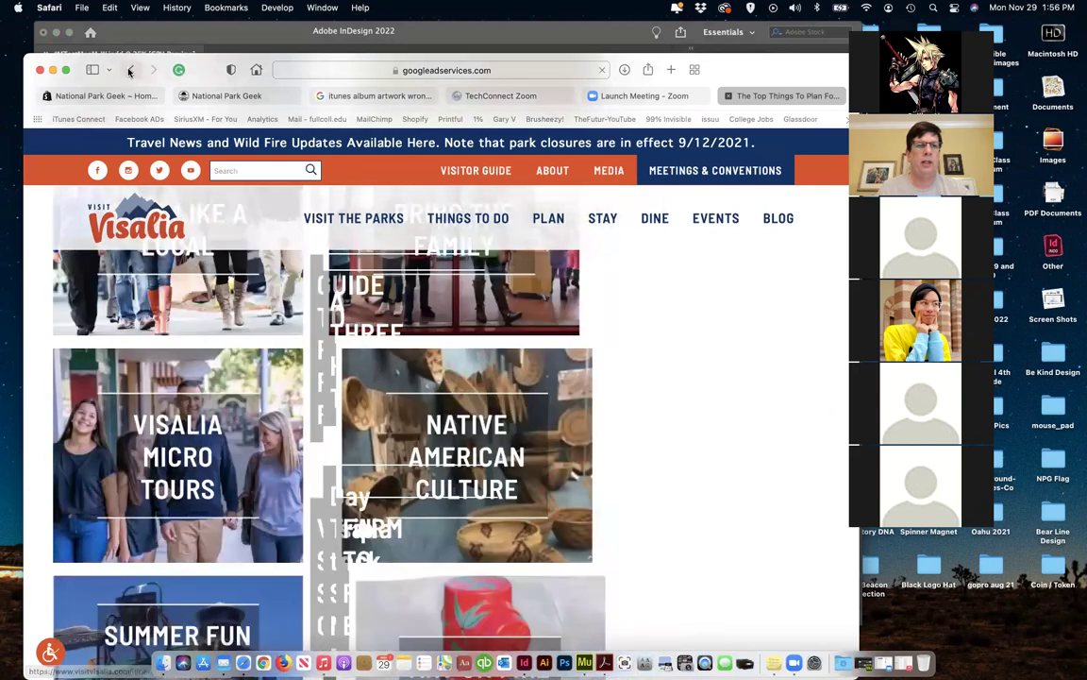
{"action": "left_click", "coordinate": [130, 71]}
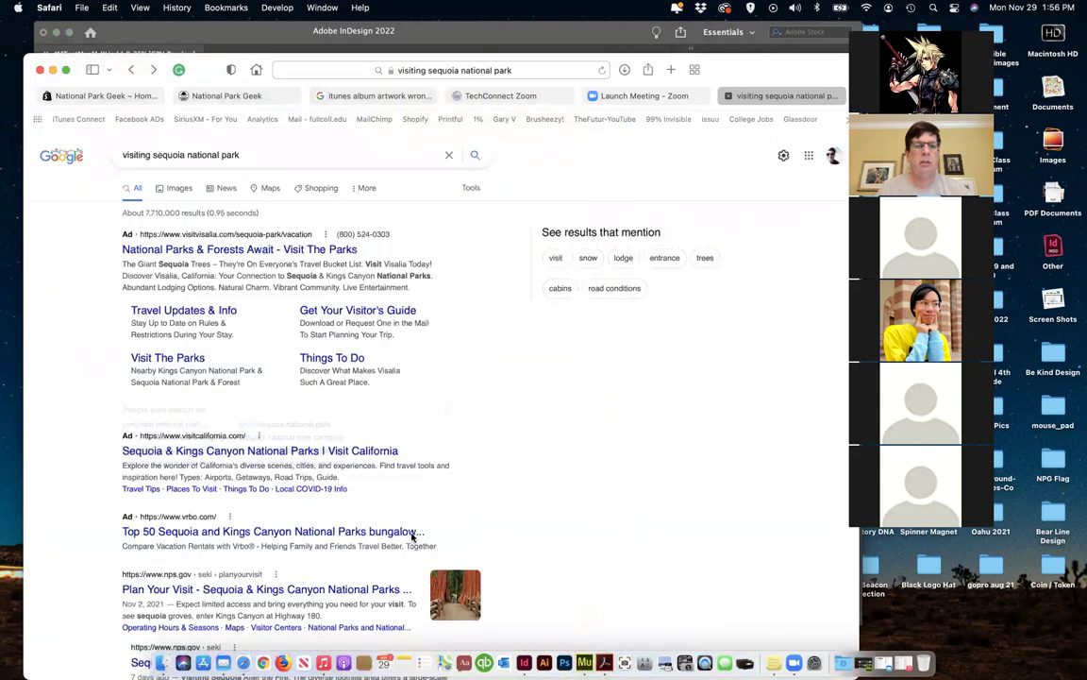
Open Visit California's Sequoia & Kings Canyon article and copy its body text, from the opening paragraph through the Silver City Resort sentence
{"action": "left_click", "coordinate": [211, 509]}
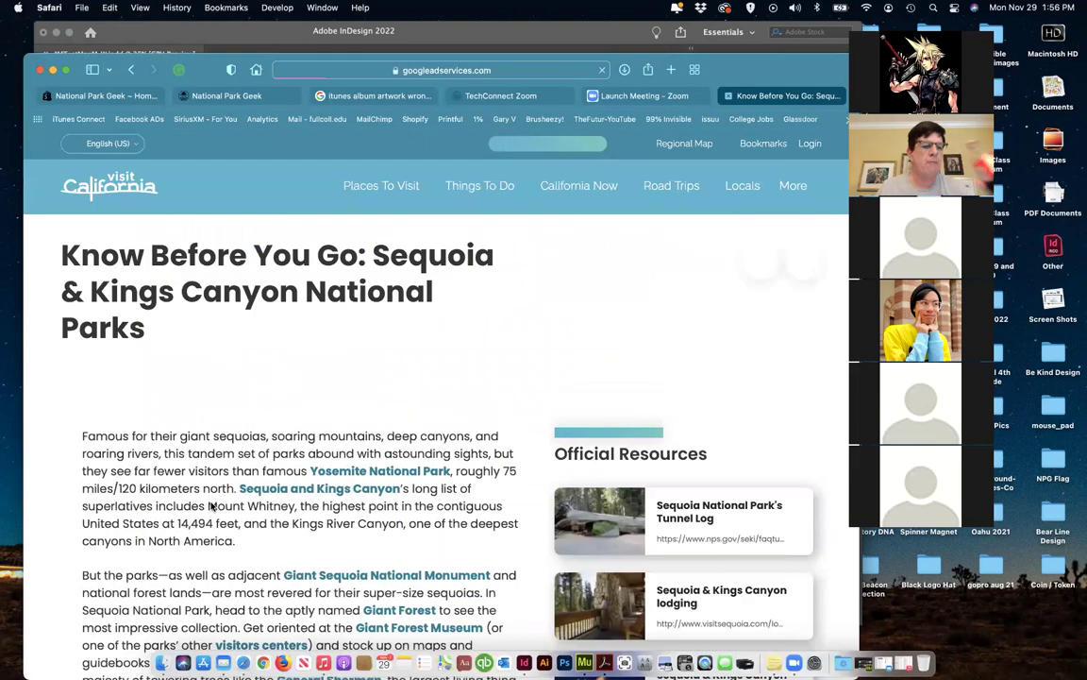
{"action": "scroll", "coordinate": [281, 500], "scroll_direction": "down", "scroll_amount": 5}
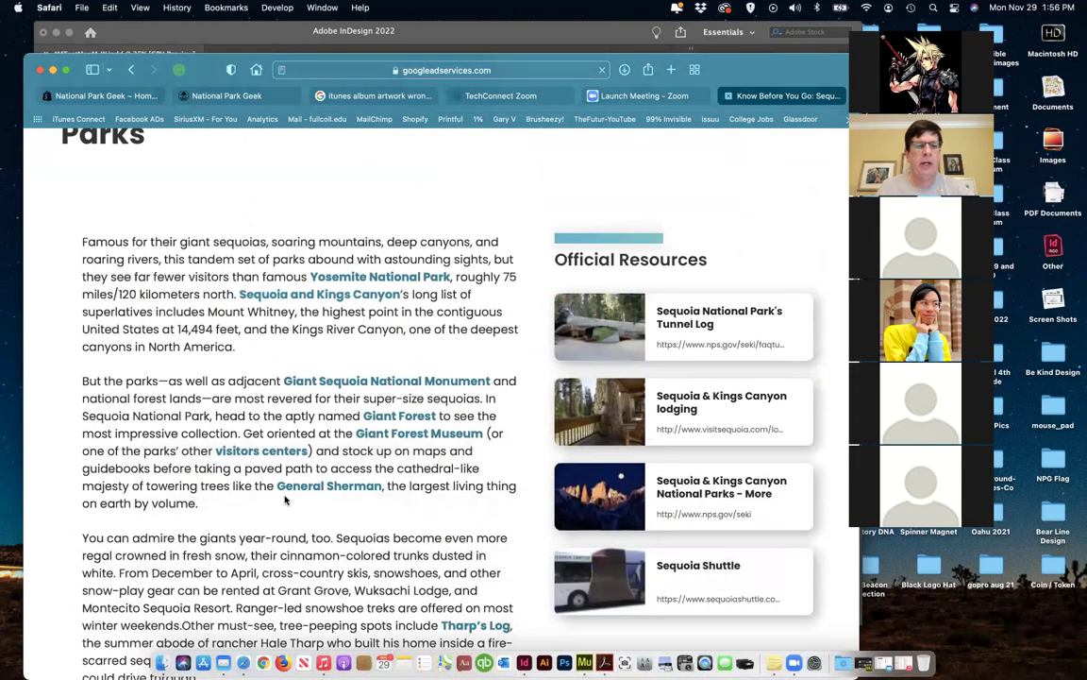
{"action": "left_click_drag", "start_coordinate": [82, 240], "coordinate": [474, 563]}
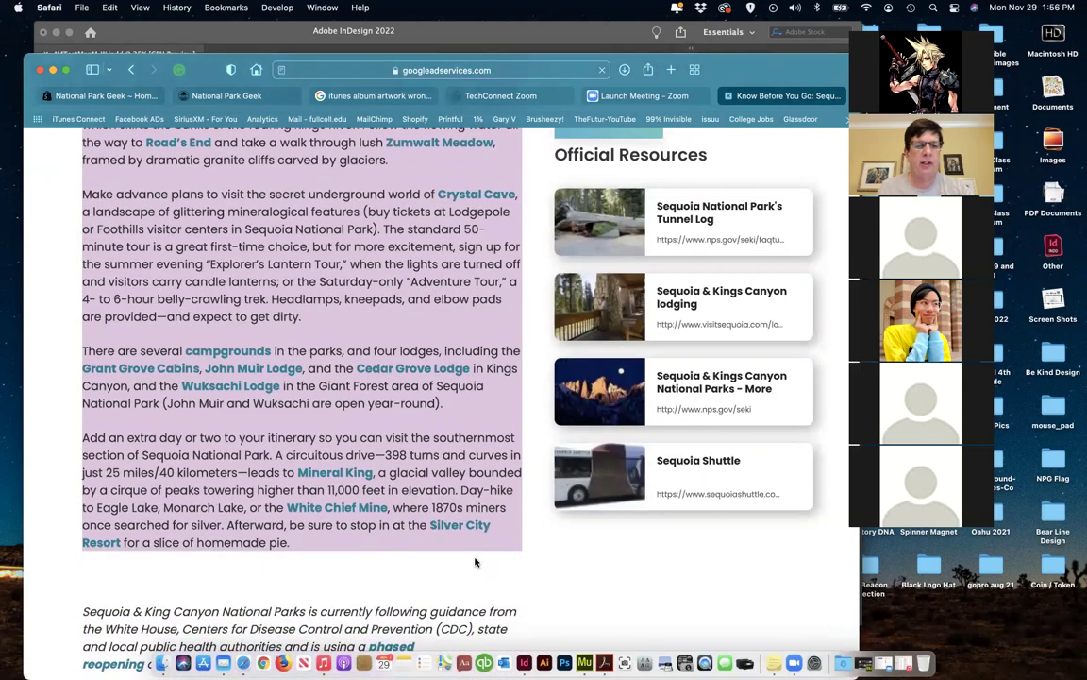
{"action": "scroll", "coordinate": [474, 562], "scroll_direction": "up", "scroll_amount": 5}
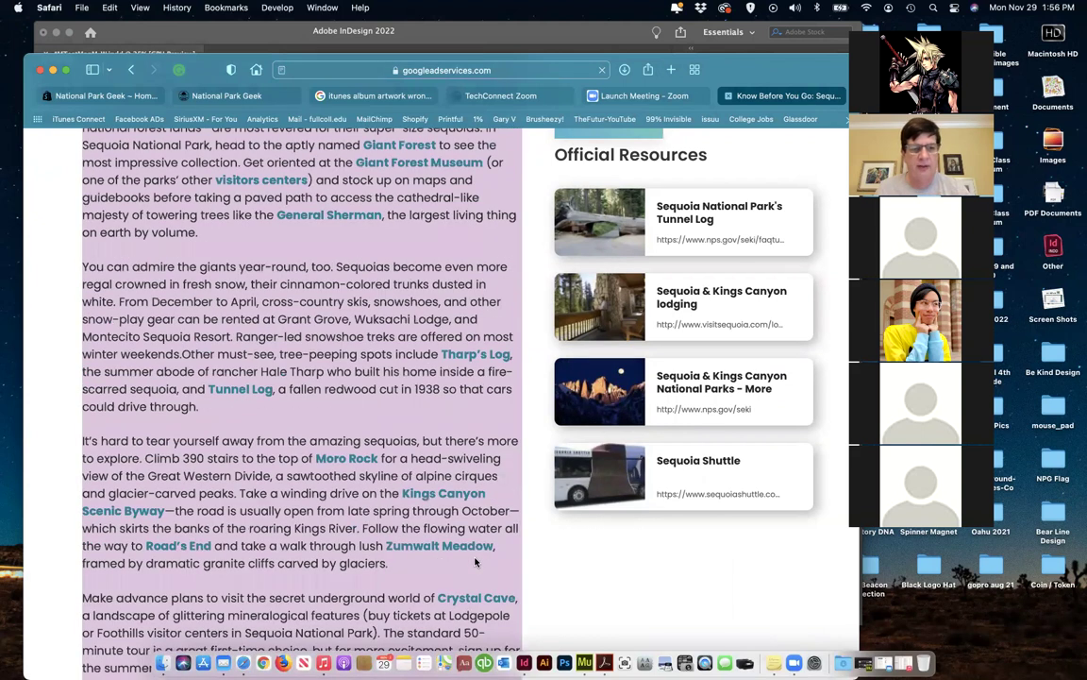
Switch back to InDesign and paste the copied Sequoia article into the text frame on page 2
{"action": "left_click", "coordinate": [156, 35]}
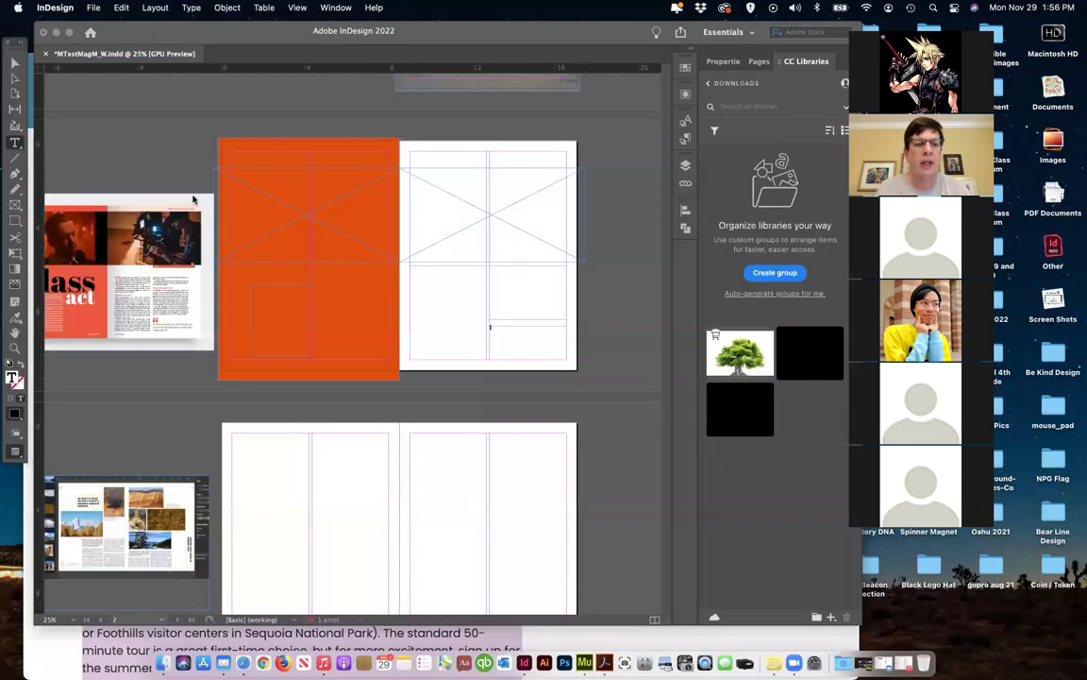
{"action": "left_click", "coordinate": [257, 292]}
{"action": "key", "text": "super+v"}
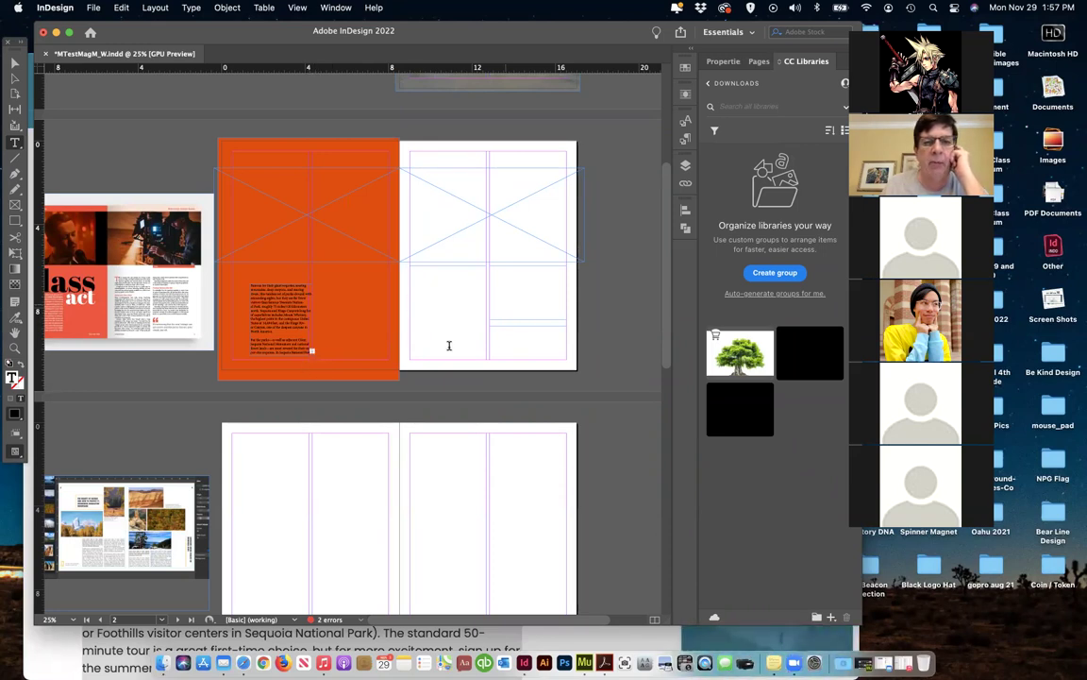
Draw a text frame on the lower part of page 4 and duplicate it into a row of four equal frames across pages 4 and 5
{"action": "scroll", "coordinate": [323, 502], "scroll_direction": "down", "scroll_amount": 5}
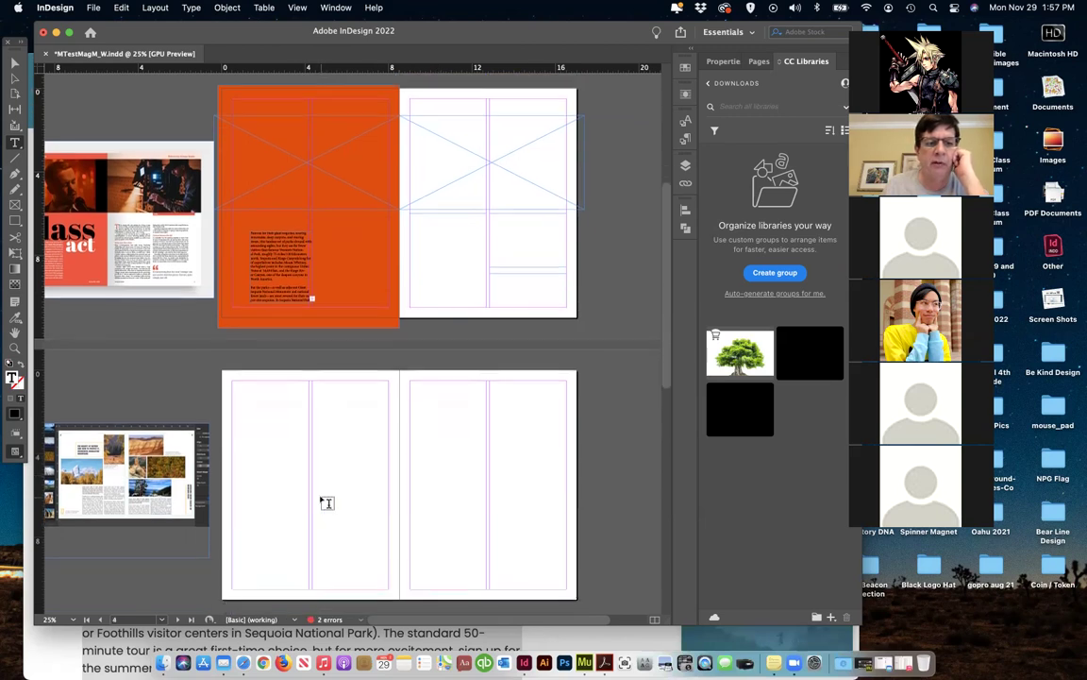
{"action": "scroll", "coordinate": [325, 496], "scroll_direction": "up", "scroll_amount": 1}
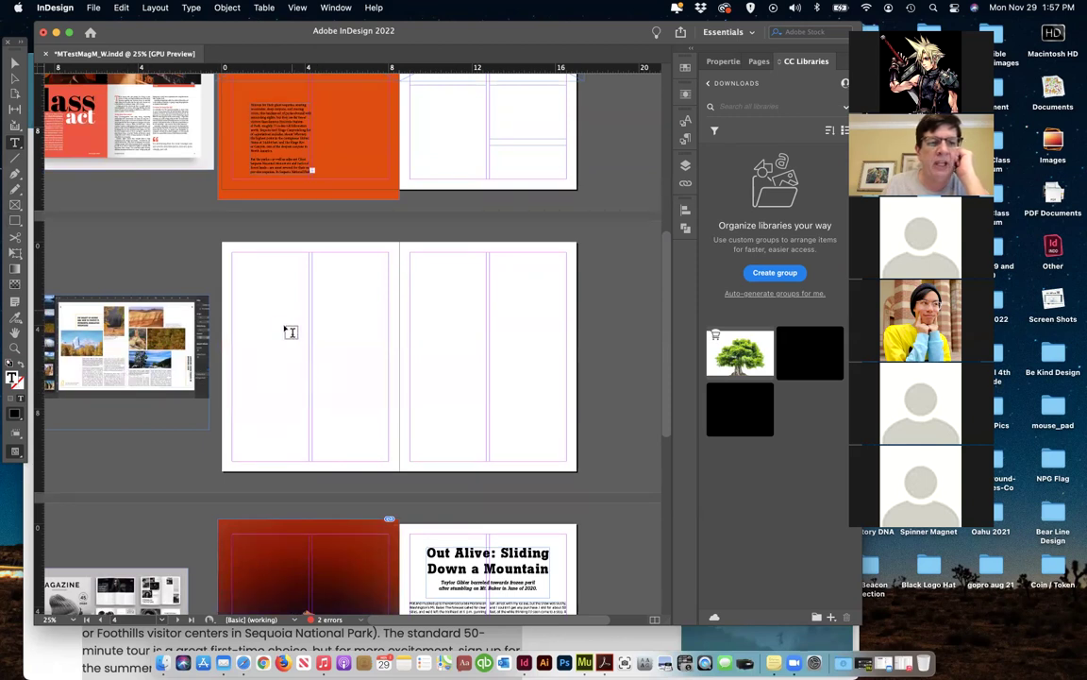
{"action": "left_click_drag", "start_coordinate": [267, 380], "coordinate": [323, 462]}
{"action": "left_click", "coordinate": [13, 64]}
{"action": "left_click_drag", "start_coordinate": [303, 440], "coordinate": [367, 441]}
{"action": "left_click_drag", "start_coordinate": [297, 439], "coordinate": [484, 437]}
{"action": "left_click", "coordinate": [348, 435]}
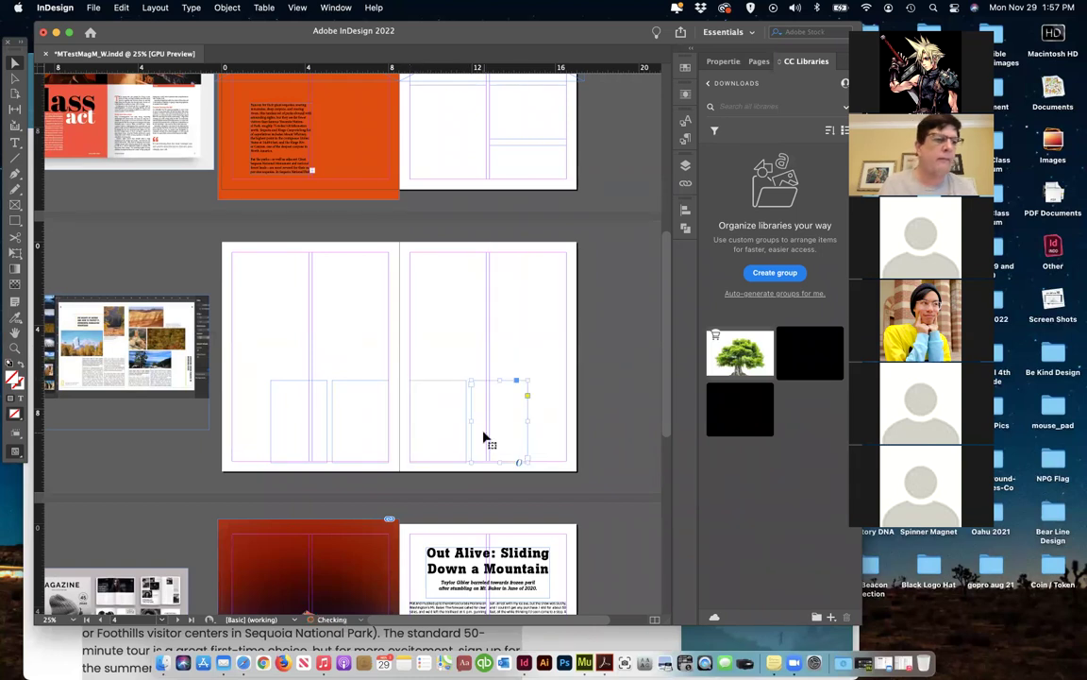
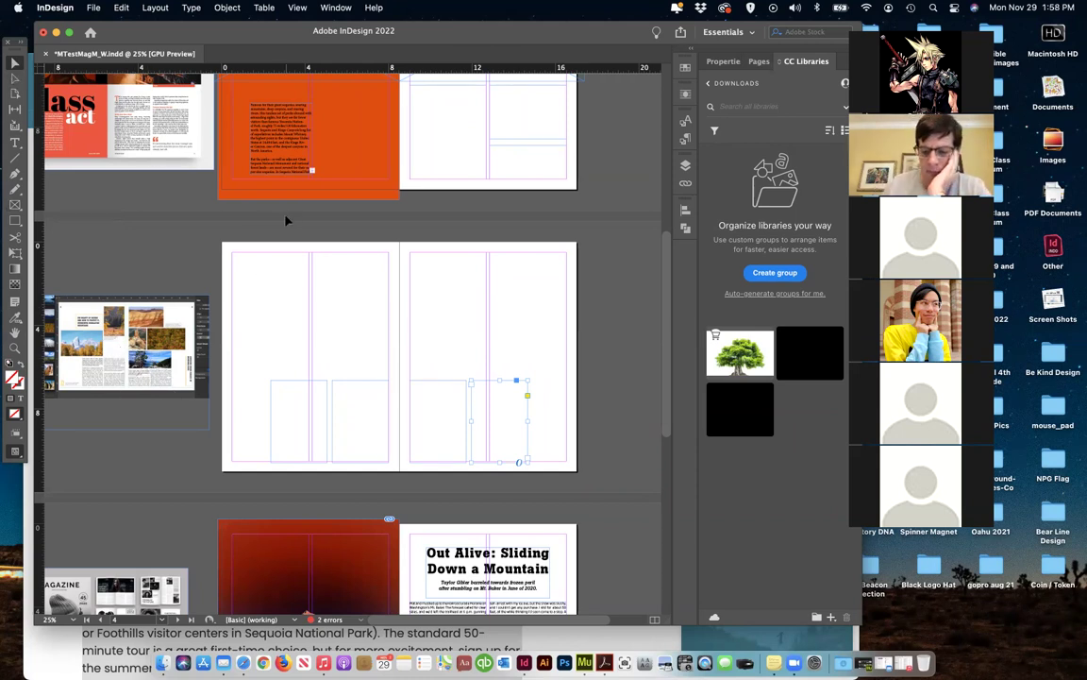
Thread the overset text from the page 2 frame into the inner column frame and the upper outer column frame on page 3
{"action": "key", "text": "super+equal"}
{"action": "scroll", "coordinate": [291, 227], "scroll_direction": "down", "scroll_amount": 10}
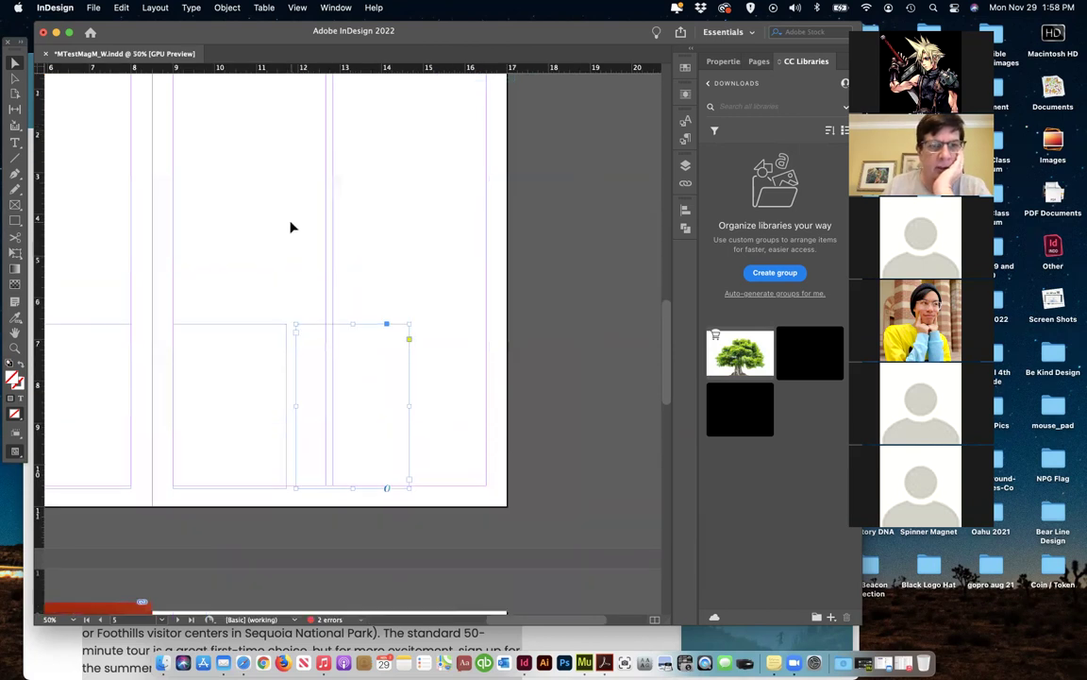
{"action": "scroll", "coordinate": [290, 226], "scroll_direction": "left", "scroll_amount": 3}
{"action": "scroll", "coordinate": [291, 227], "scroll_direction": "left", "scroll_amount": 1}
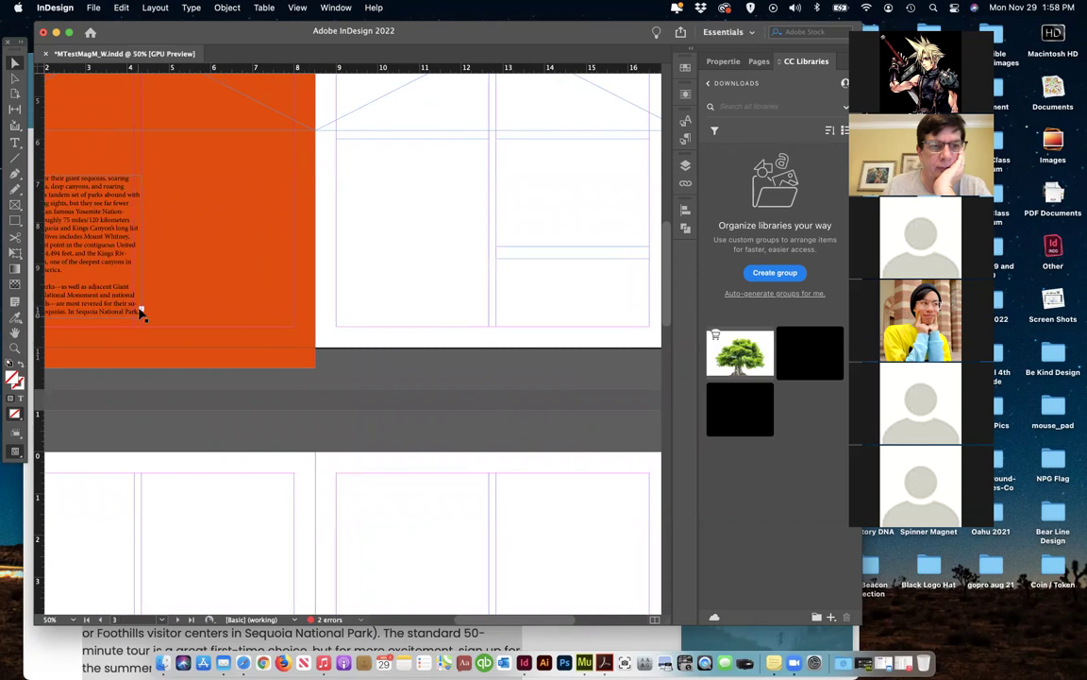
{"action": "left_click", "coordinate": [139, 310]}
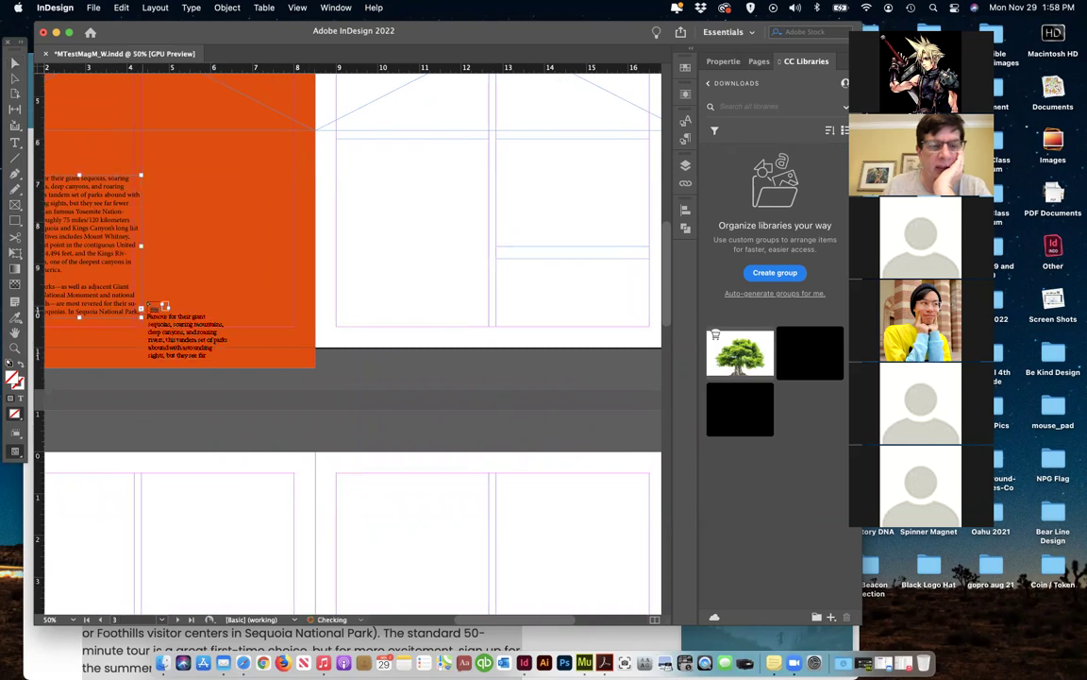
{"action": "left_click", "coordinate": [384, 219]}
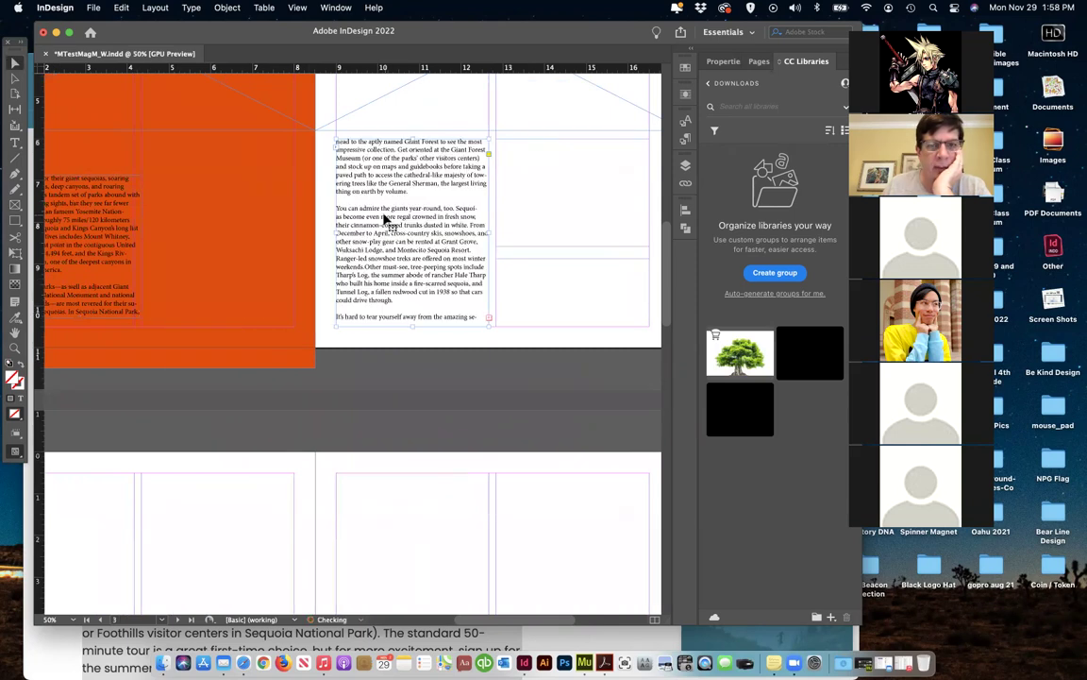
{"action": "left_click", "coordinate": [489, 318]}
{"action": "left_click", "coordinate": [524, 224]}
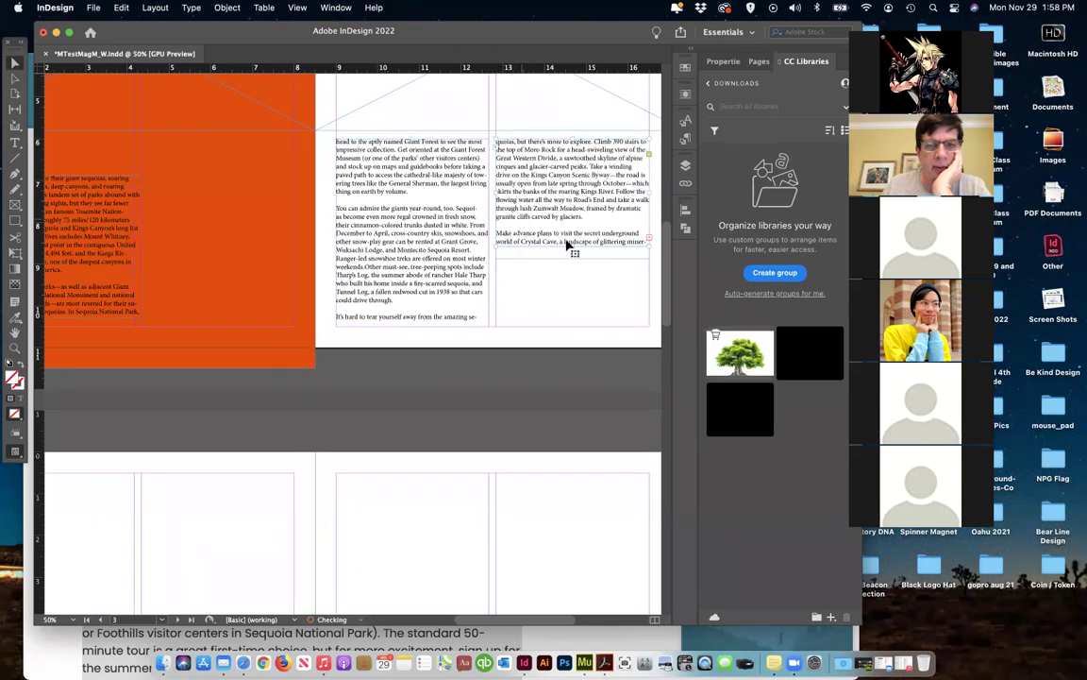
Continue threading the overset story from page 3's outer column into the first and second text frames on page 4
{"action": "left_click", "coordinate": [648, 241]}
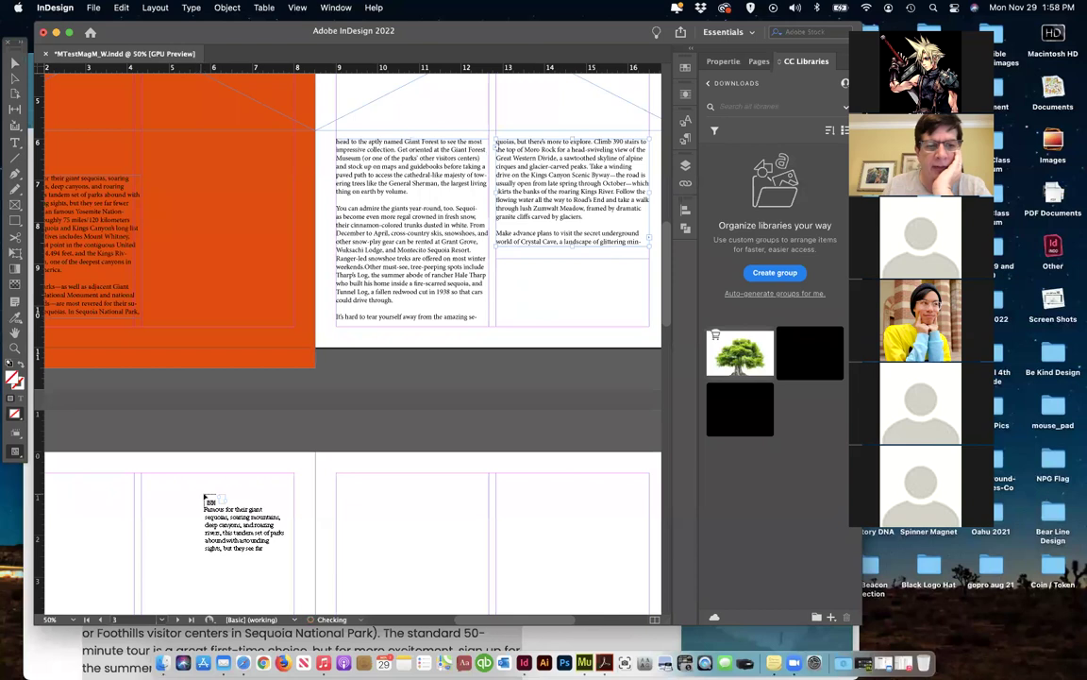
{"action": "scroll", "coordinate": [206, 505], "scroll_direction": "down", "scroll_amount": 5}
{"action": "scroll", "coordinate": [206, 505], "scroll_direction": "left", "scroll_amount": 3}
{"action": "scroll", "coordinate": [214, 510], "scroll_direction": "down", "scroll_amount": 4}
{"action": "scroll", "coordinate": [214, 510], "scroll_direction": "left", "scroll_amount": 2}
{"action": "left_click", "coordinate": [213, 504]}
{"action": "scroll", "coordinate": [248, 507], "scroll_direction": "down", "scroll_amount": 5}
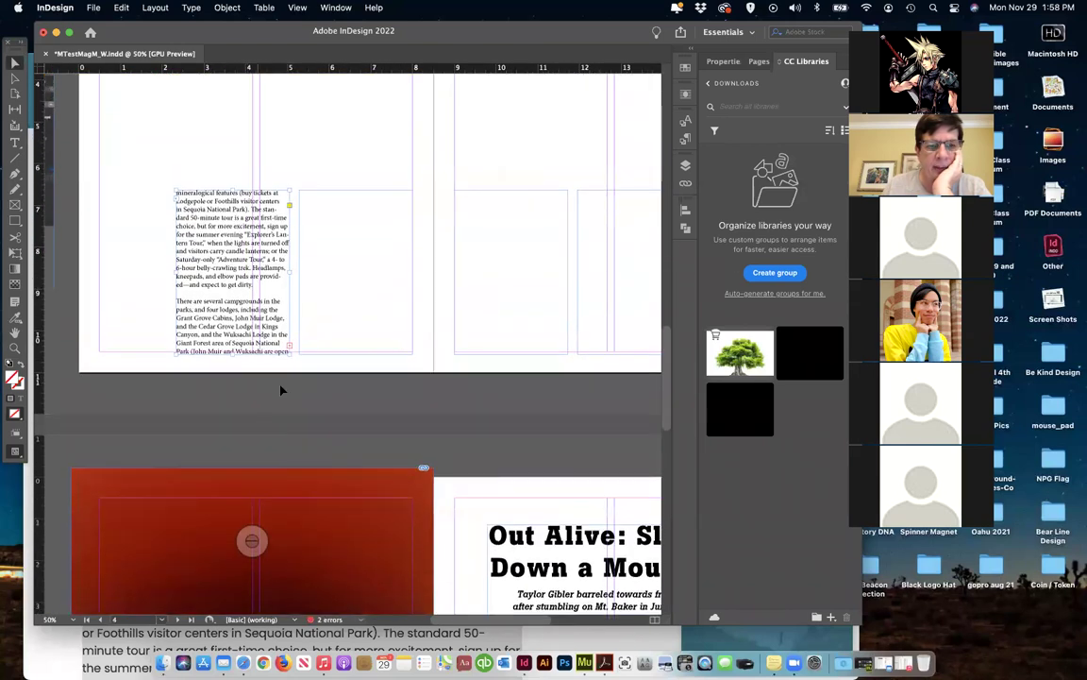
{"action": "left_click", "coordinate": [290, 350]}
{"action": "left_click", "coordinate": [352, 312]}
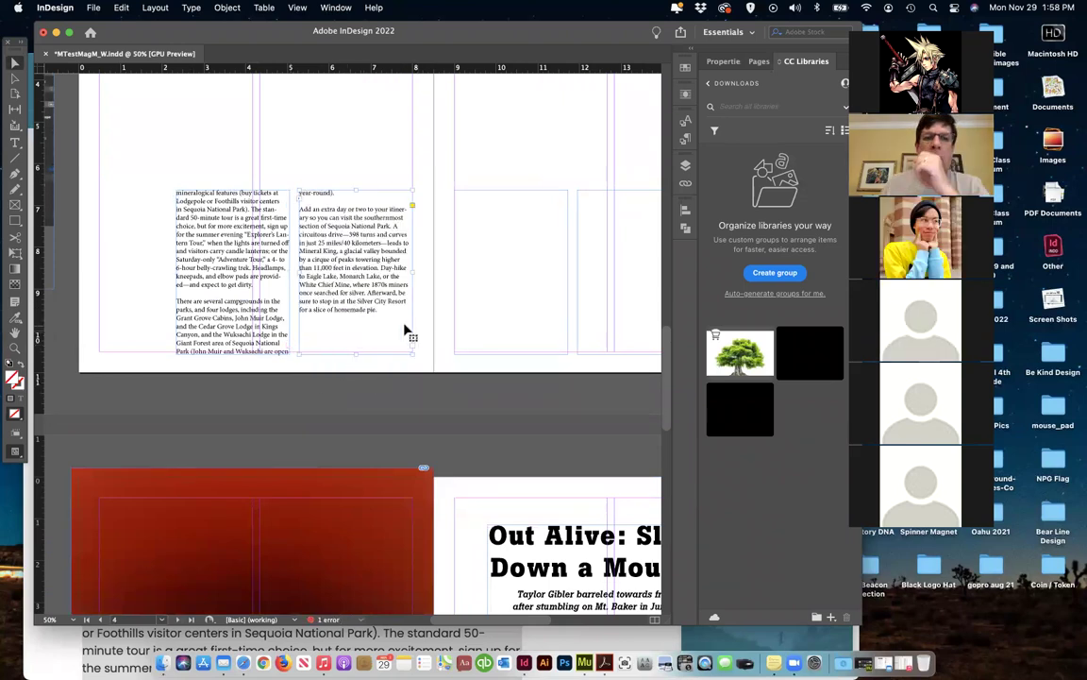
{"action": "scroll", "coordinate": [406, 330], "scroll_direction": "left", "scroll_amount": 3}
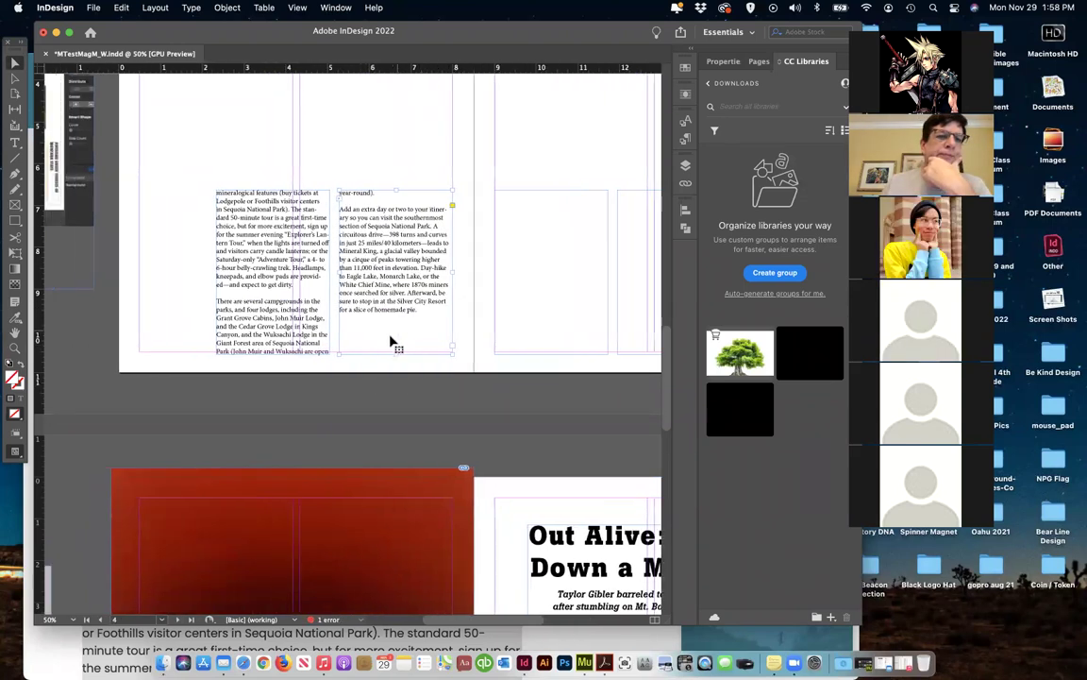
Shorten the article text frame on page 2 by lowering its top edge about 0.7 in
{"action": "scroll", "coordinate": [442, 341], "scroll_direction": "right", "scroll_amount": 1}
{"action": "scroll", "coordinate": [442, 341], "scroll_direction": "down", "scroll_amount": 10}
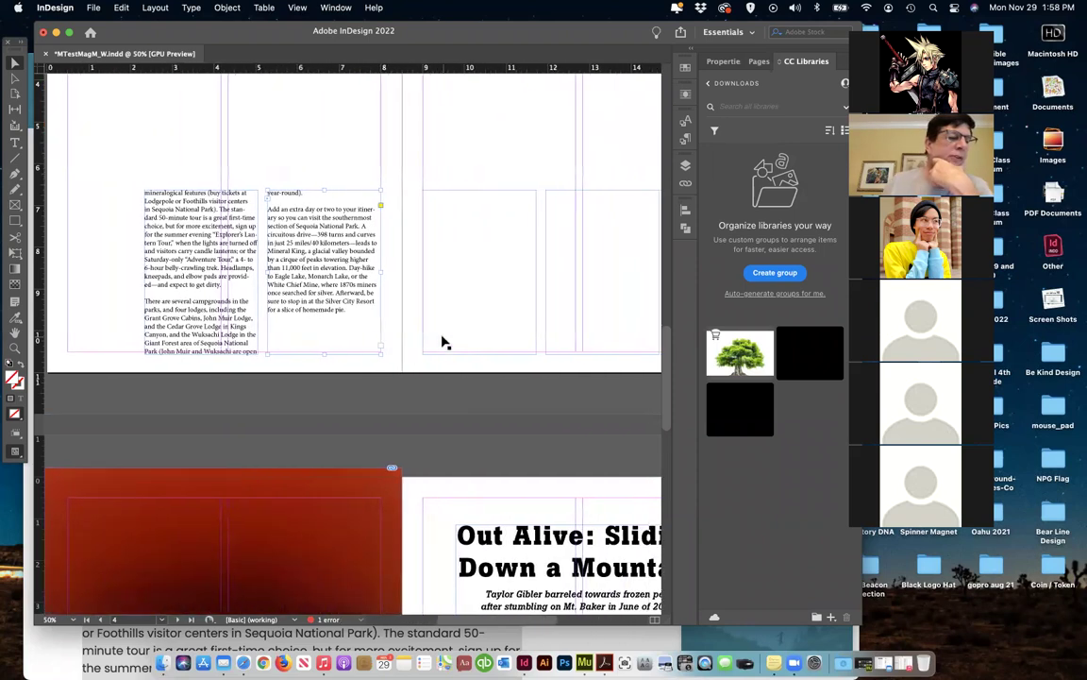
{"action": "scroll", "coordinate": [439, 350], "scroll_direction": "up", "scroll_amount": 2}
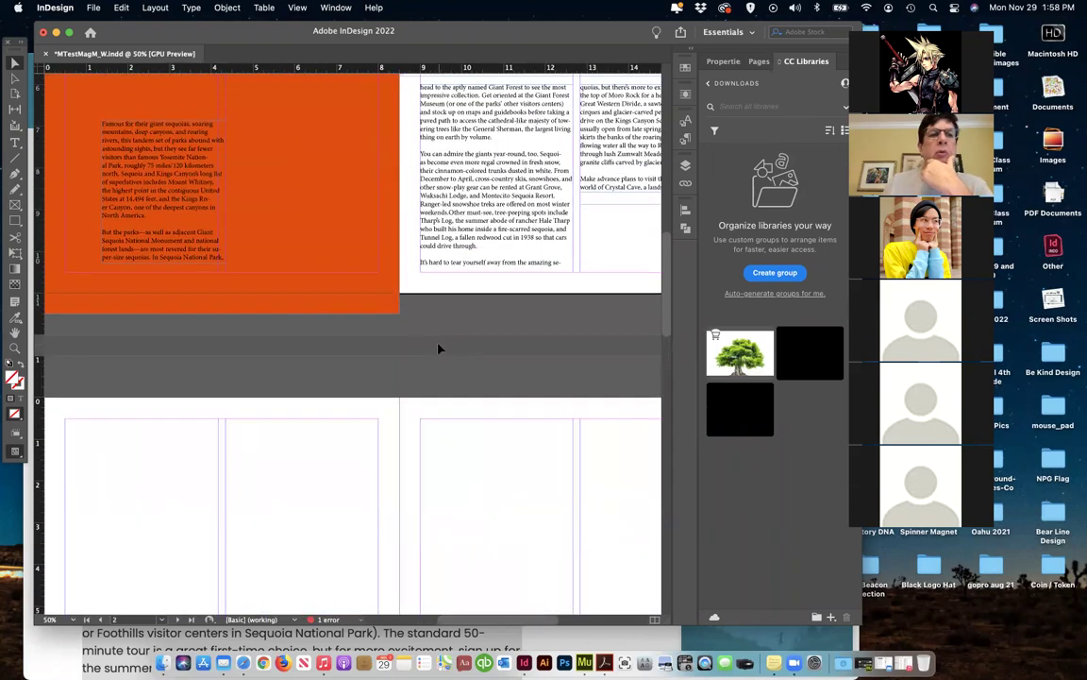
{"action": "scroll", "coordinate": [439, 349], "scroll_direction": "left", "scroll_amount": 2}
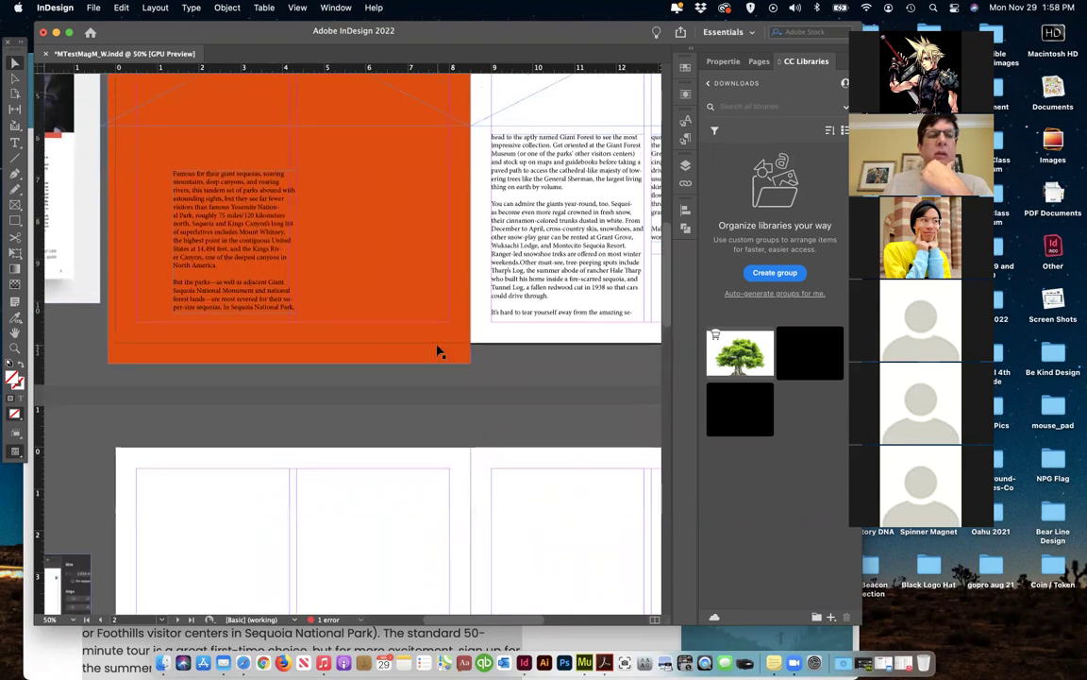
{"action": "scroll", "coordinate": [439, 351], "scroll_direction": "left", "scroll_amount": 5}
{"action": "scroll", "coordinate": [439, 351], "scroll_direction": "up", "scroll_amount": 1}
{"action": "scroll", "coordinate": [439, 351], "scroll_direction": "left", "scroll_amount": 1}
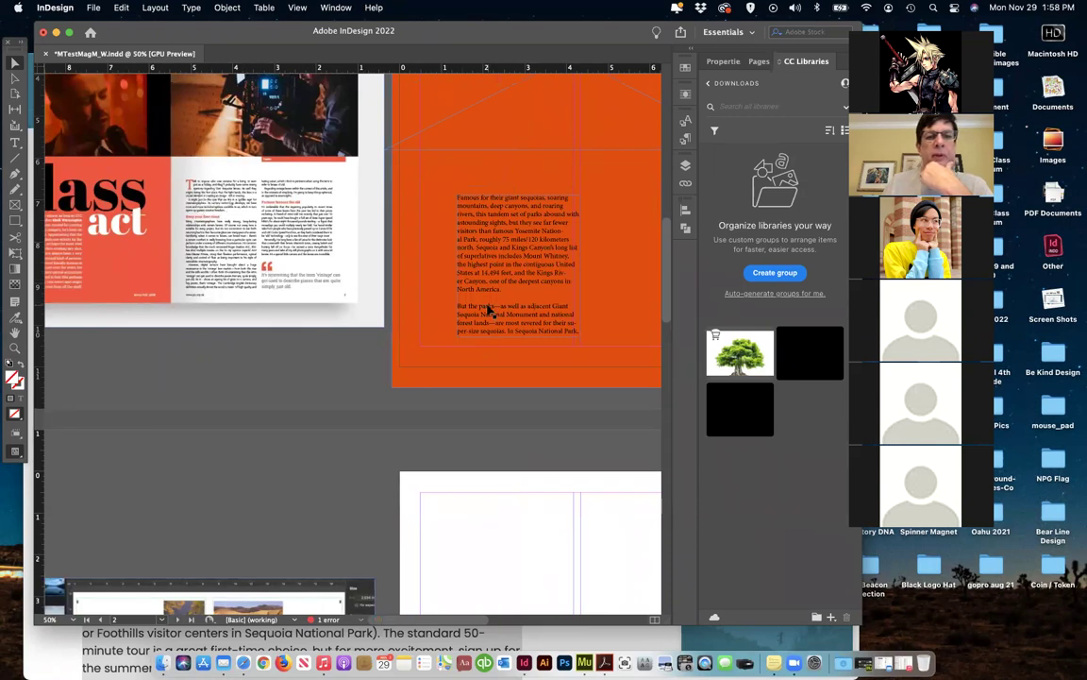
{"action": "scroll", "coordinate": [488, 310], "scroll_direction": "right", "scroll_amount": 2}
{"action": "left_click", "coordinate": [420, 235]}
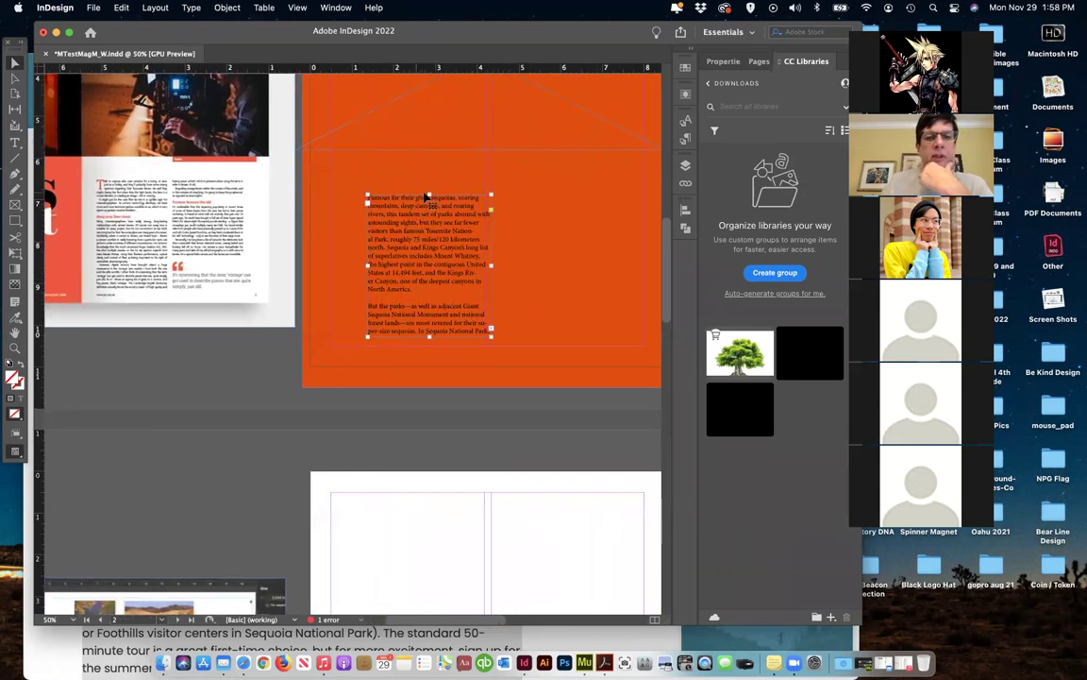
{"action": "left_click_drag", "start_coordinate": [427, 192], "coordinate": [428, 224]}
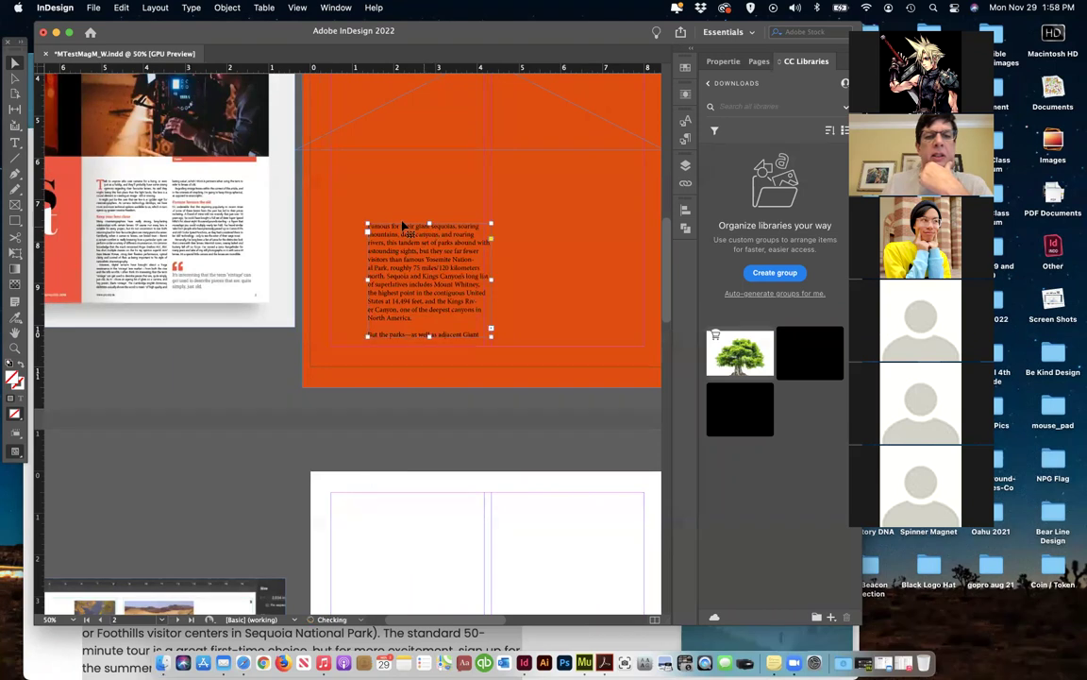
Draw a text frame about 3.8 by 1.2 in above the article column on page 2 and enter "Visit"
{"action": "scroll", "coordinate": [372, 257], "scroll_direction": "left", "scroll_amount": 2}
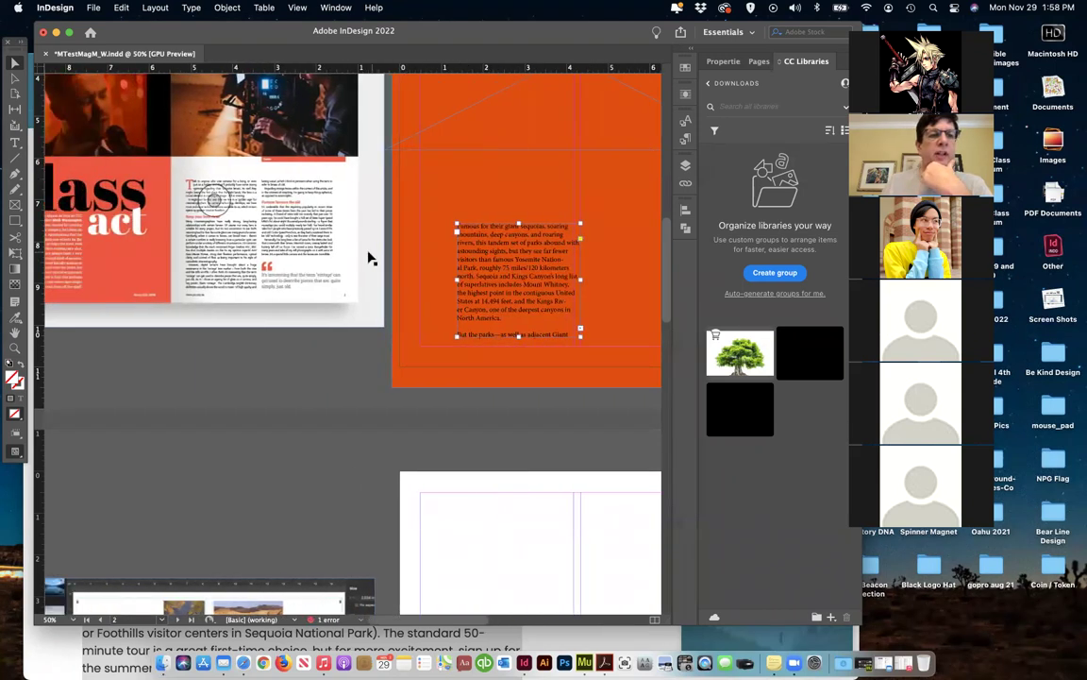
{"action": "scroll", "coordinate": [525, 209], "scroll_direction": "right", "scroll_amount": 3}
{"action": "scroll", "coordinate": [526, 209], "scroll_direction": "down", "scroll_amount": 1}
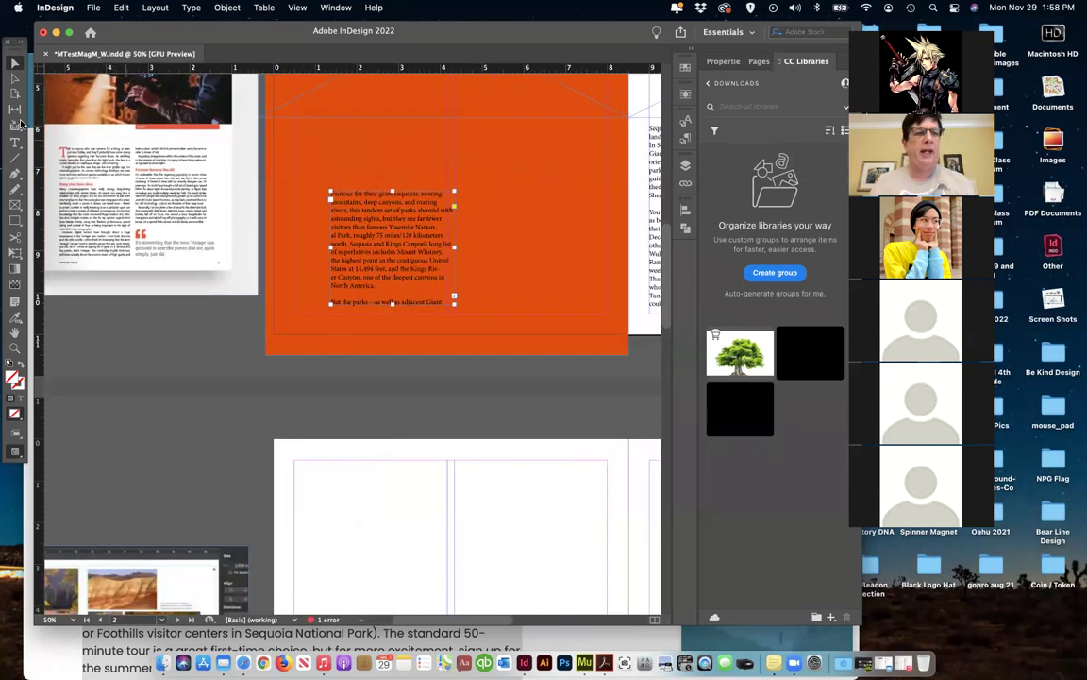
{"action": "key", "text": "t"}
{"action": "left_click_drag", "start_coordinate": [343, 121], "coordinate": [501, 172]}
{"action": "type", "text": "Visit"}
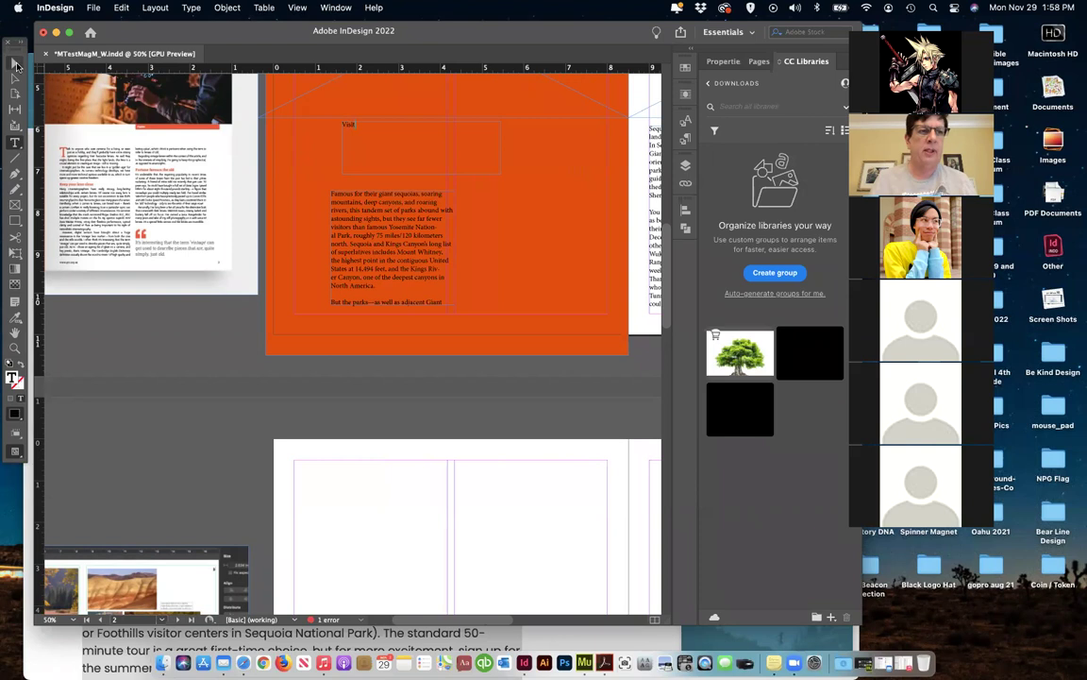
Draw a separate text frame about 3.1 by 2 in beside the article column on page 2 and enter "Sequoia"
{"action": "key", "text": "Escape"}
{"action": "left_click", "coordinate": [13, 143]}
{"action": "left_click_drag", "start_coordinate": [465, 198], "coordinate": [593, 280]}
{"action": "type", "text": "Sequoia"}
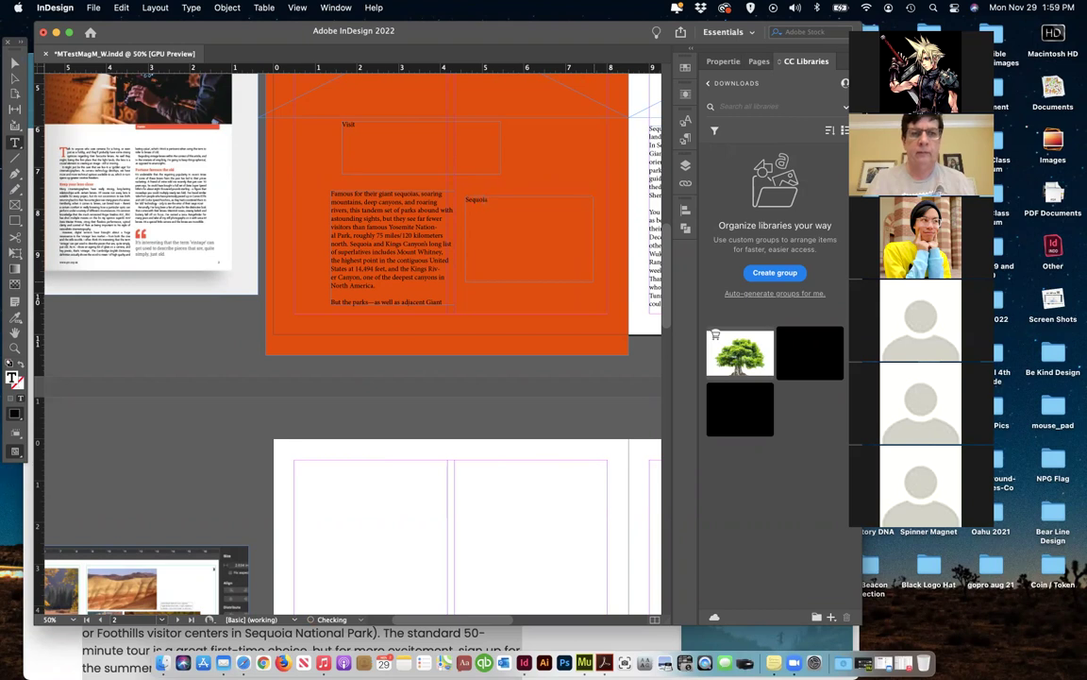
Format the word "Sequoia" in Bernhard Modern Std Bold with a [Paper] fill
{"action": "double_click", "coordinate": [489, 200]}
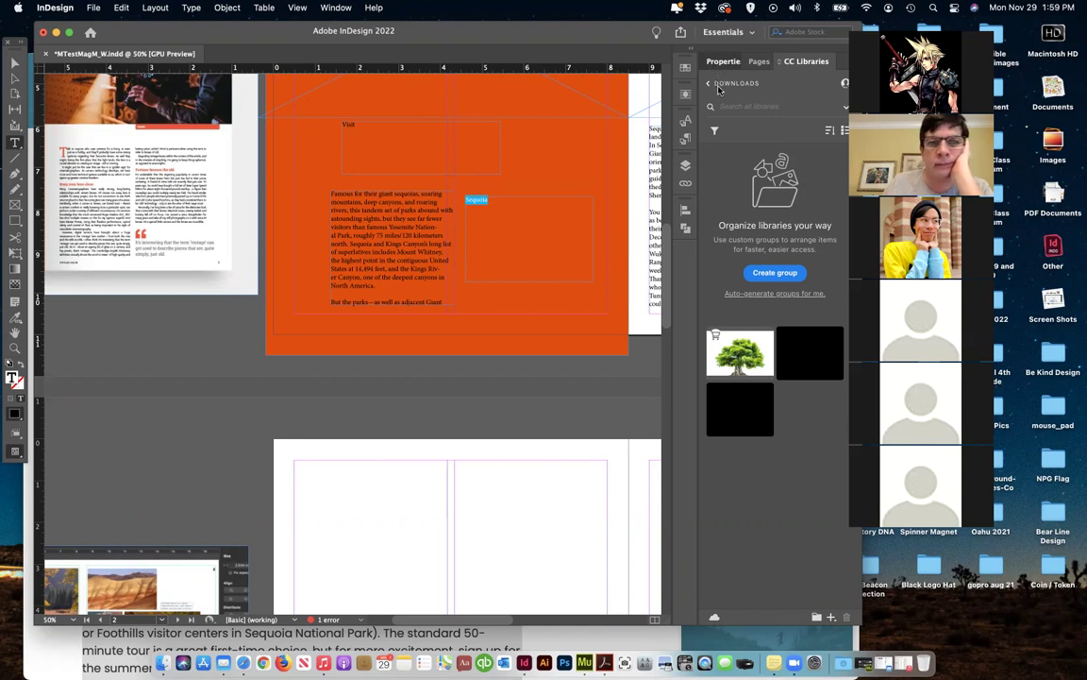
{"action": "left_click", "coordinate": [618, 170]}
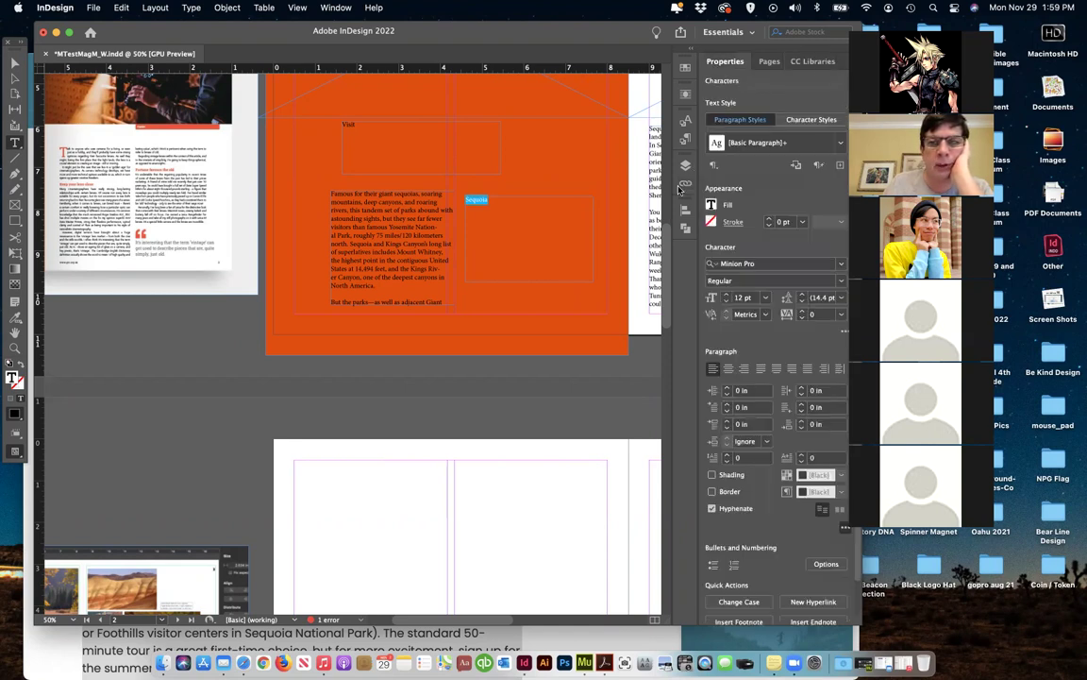
{"action": "left_click", "coordinate": [843, 265]}
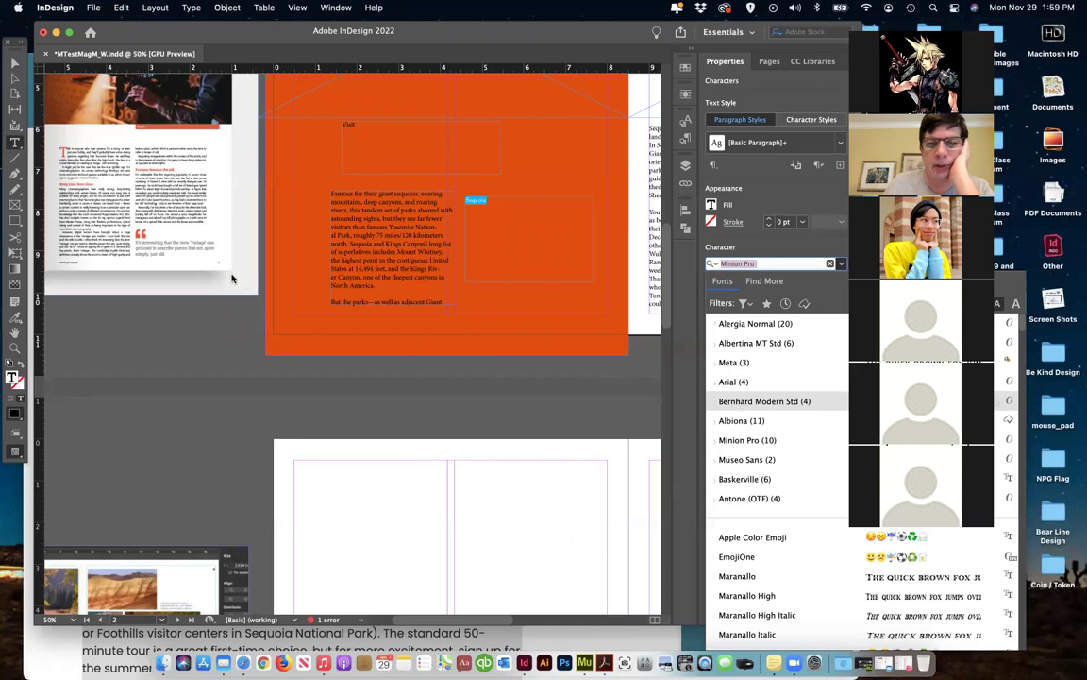
{"action": "key", "text": "Return"}
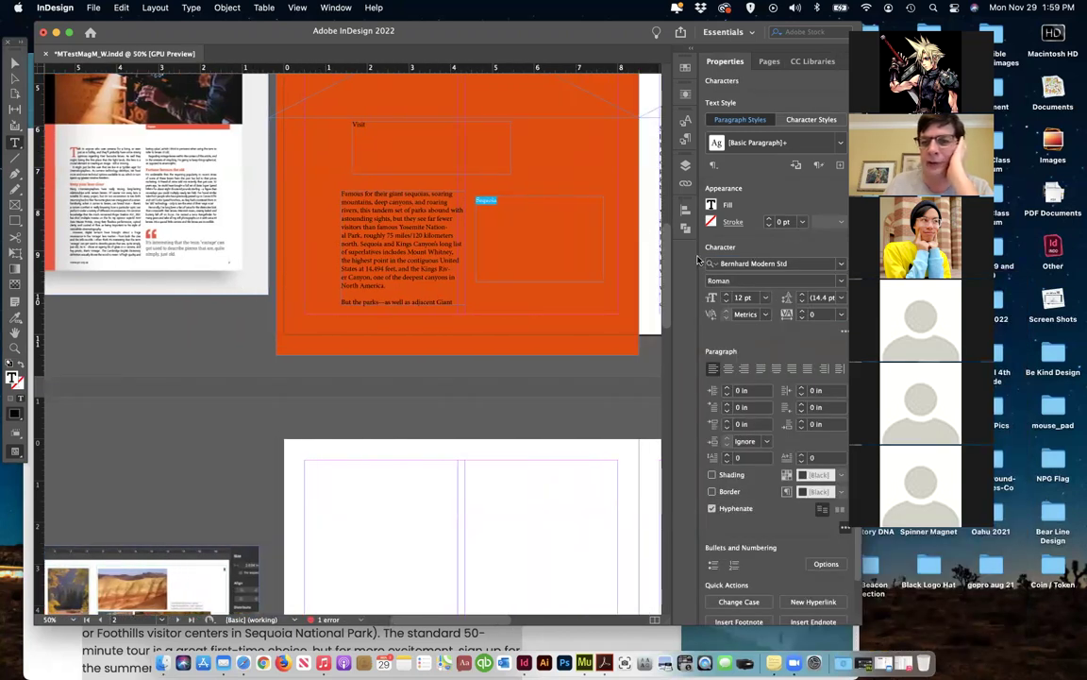
{"action": "left_click", "coordinate": [711, 205]}
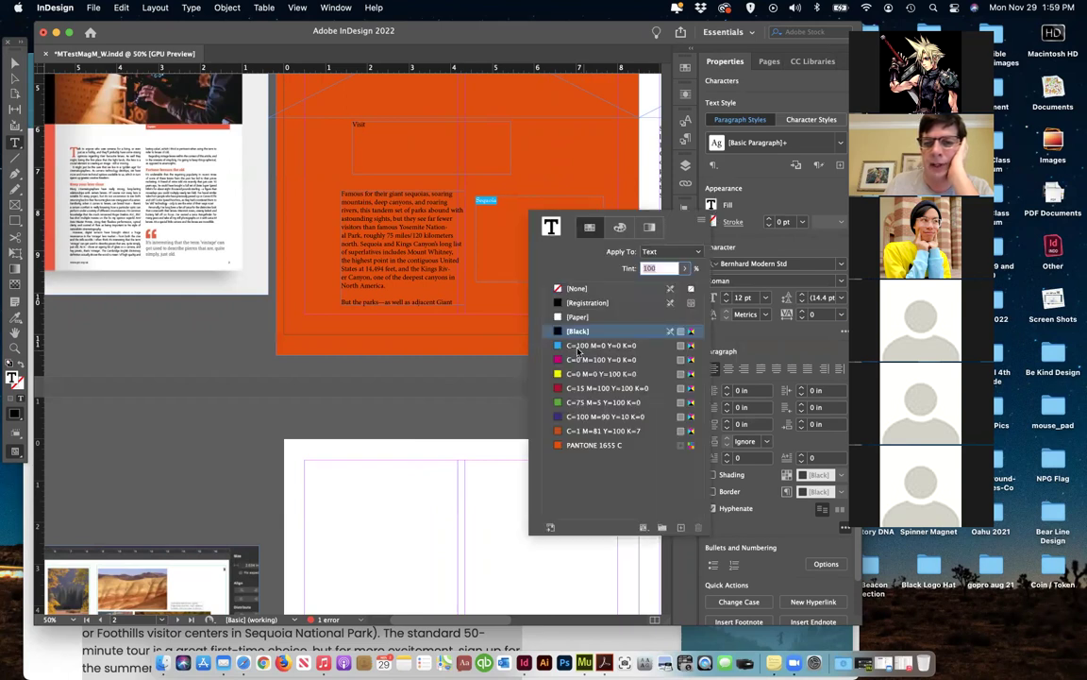
{"action": "left_click", "coordinate": [570, 318]}
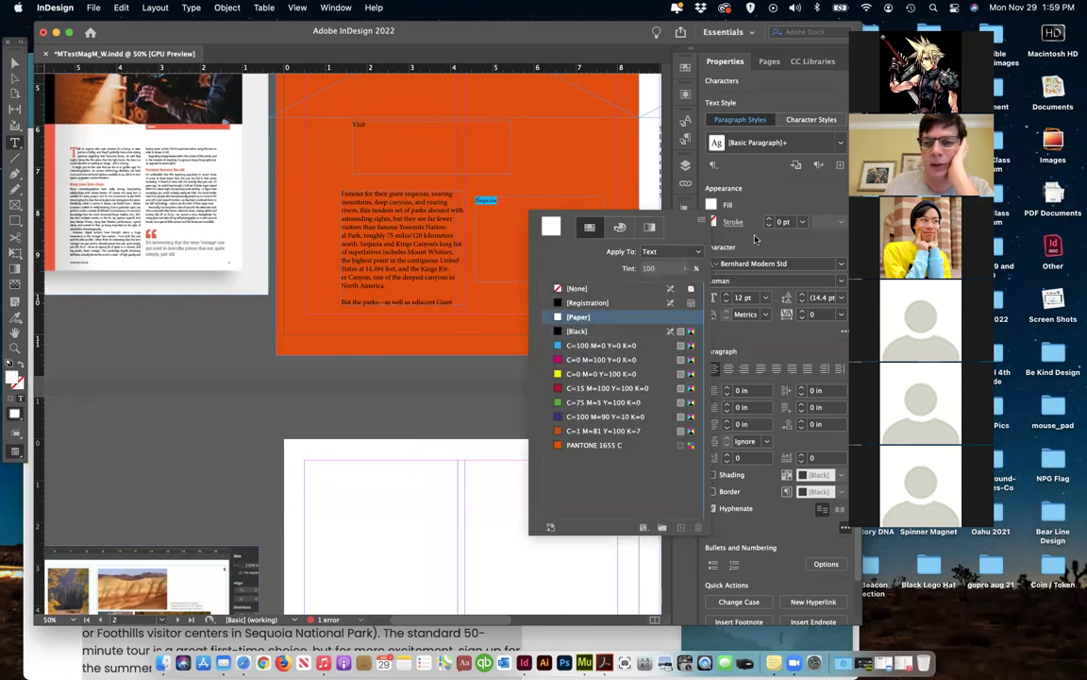
{"action": "left_click", "coordinate": [841, 284]}
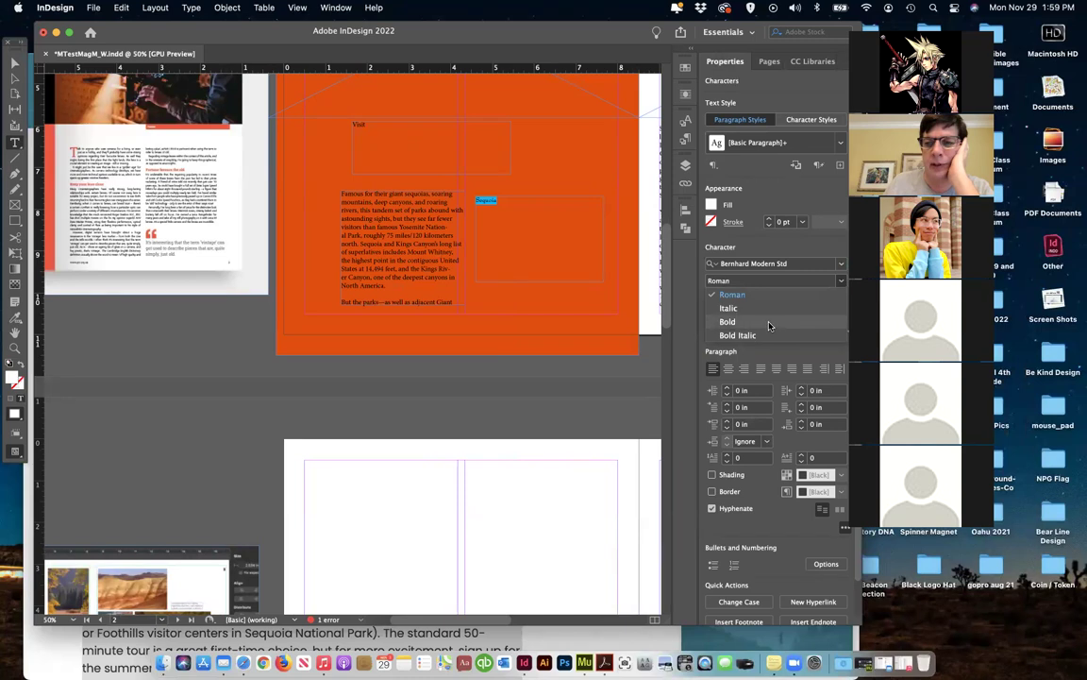
{"action": "left_click", "coordinate": [769, 321]}
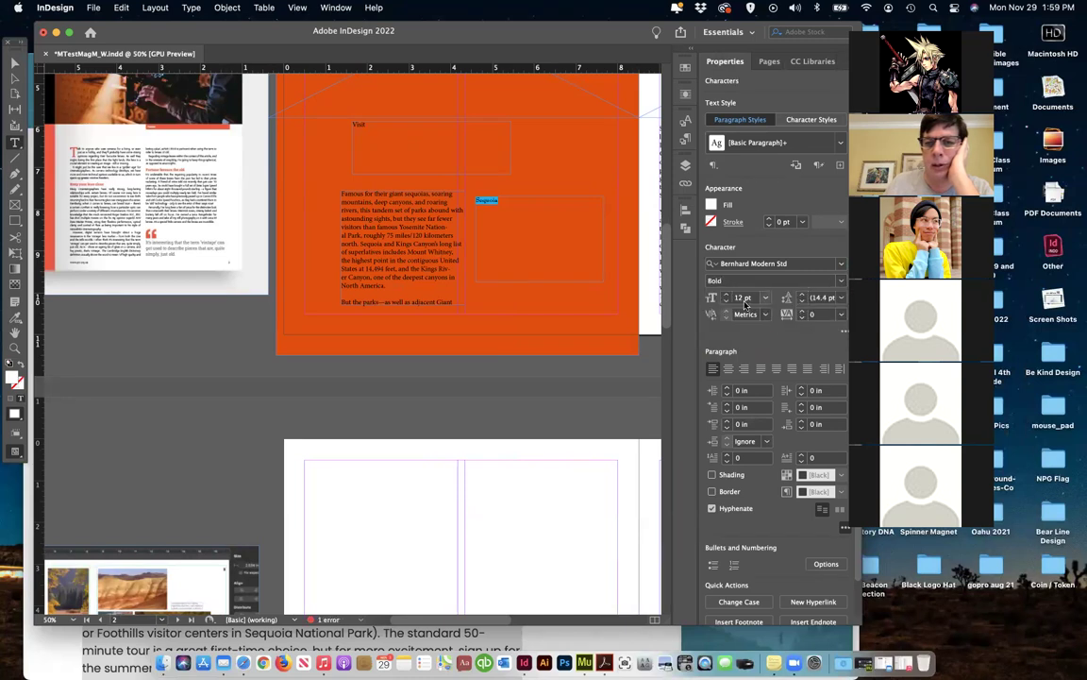
Set the word "Sequoia" to 48 pt and increase its size by about 7 pt more
{"action": "left_click", "coordinate": [765, 298]}
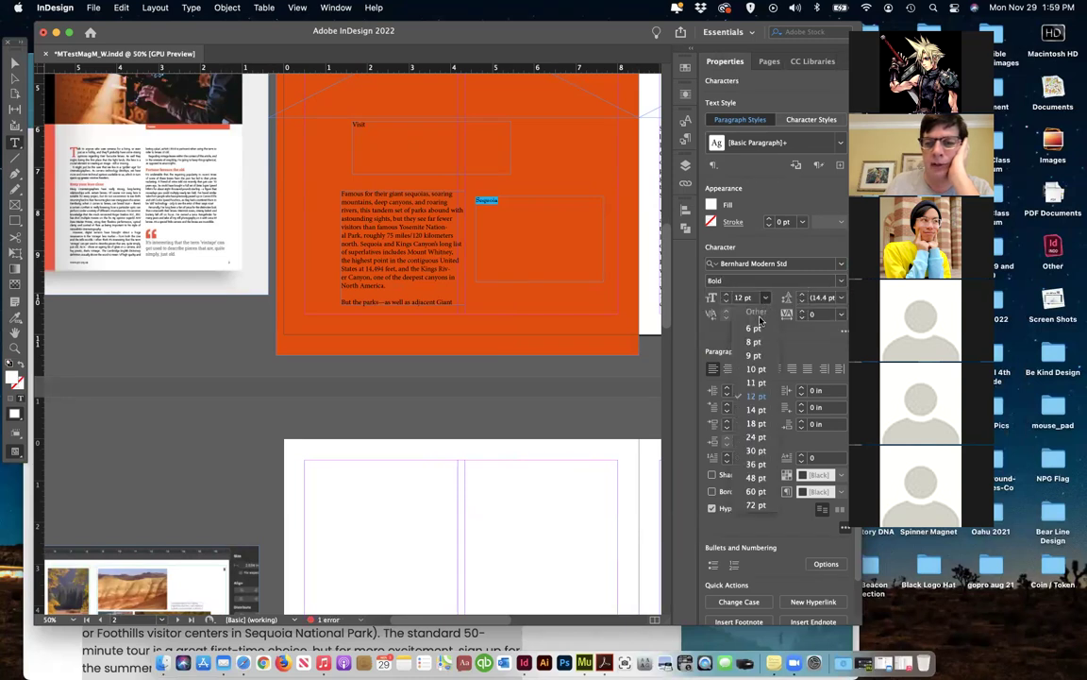
{"action": "left_click", "coordinate": [758, 478]}
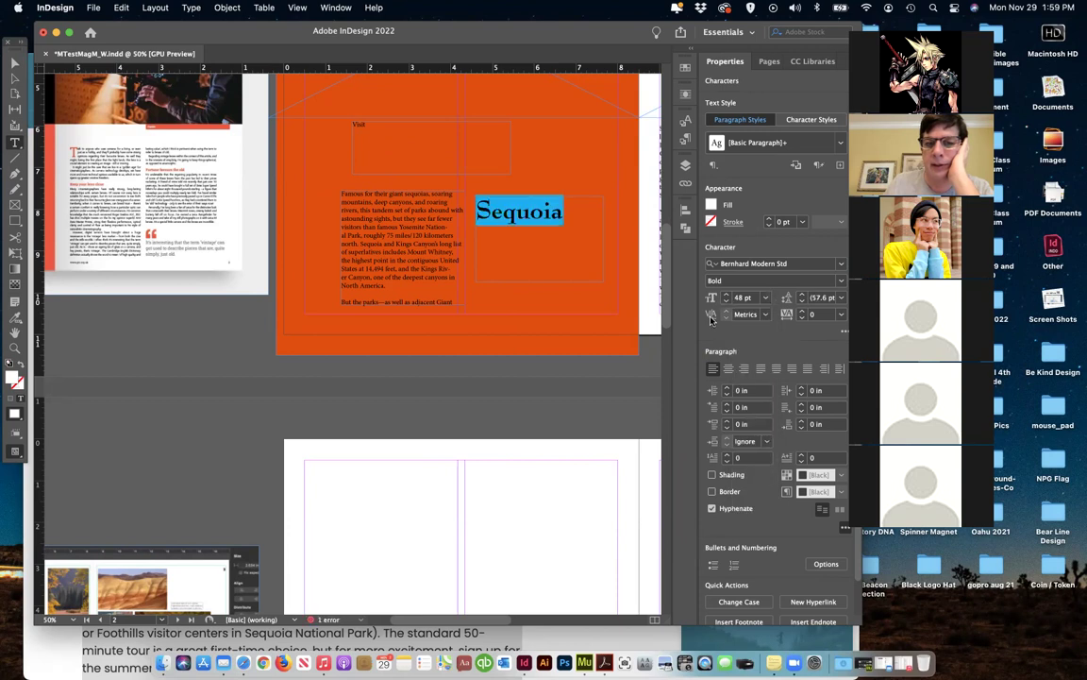
{"action": "key", "text": "Up"}
{"action": "key", "text": "Up"}
{"action": "key", "text": "Up"}
{"action": "key", "text": "Up"}
{"action": "key", "text": "Up"}
{"action": "key", "text": "Up"}
{"action": "key", "text": "Up"}
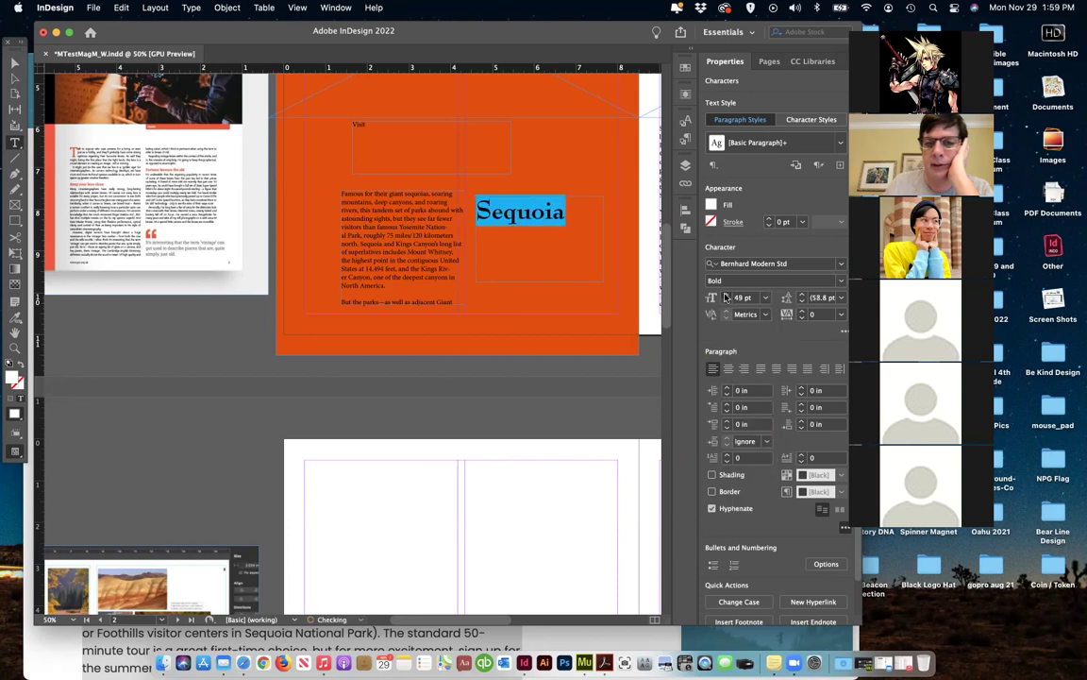
Browse the installed typefaces and preview alternative fonts on the selected word "Sequoia"
{"action": "left_click", "coordinate": [842, 264]}
{"action": "key", "text": "Down"}
{"action": "key", "text": "Down"}
{"action": "key", "text": "Down"}
{"action": "key", "text": "Down"}
{"action": "key", "text": "Down"}
{"action": "key", "text": "Down"}
{"action": "key", "text": "Down"}
{"action": "key", "text": "Down"}
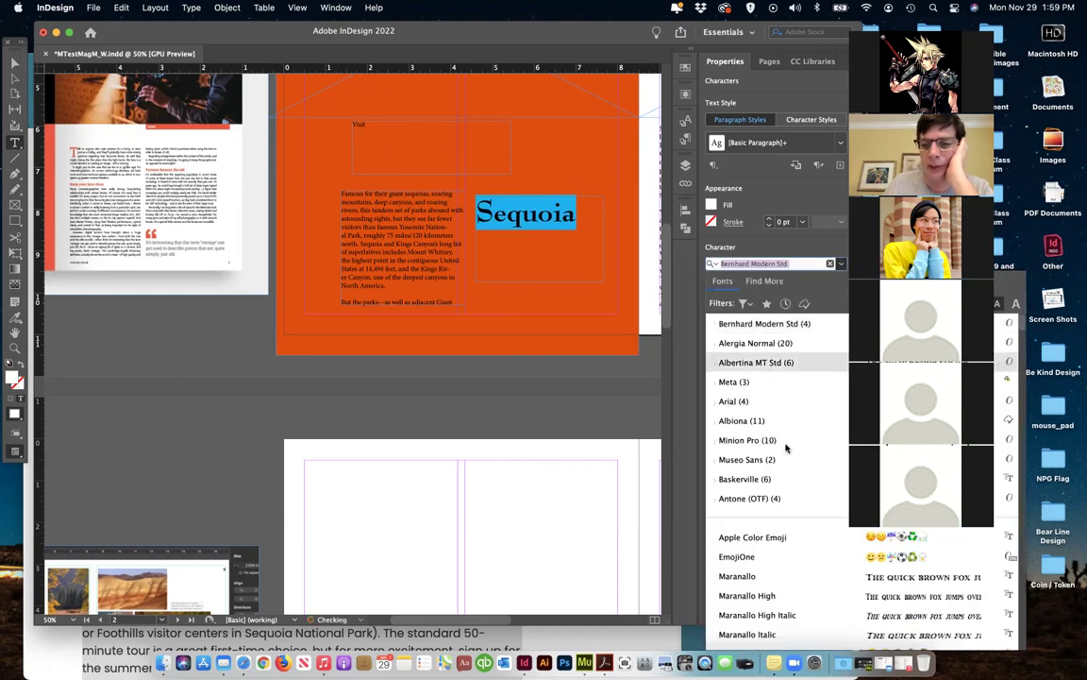
{"action": "scroll", "coordinate": [793, 472], "scroll_direction": "down", "scroll_amount": 2}
{"action": "key", "text": "Up"}
{"action": "key", "text": "Up"}
{"action": "key", "text": "Up"}
{"action": "key", "text": "Up"}
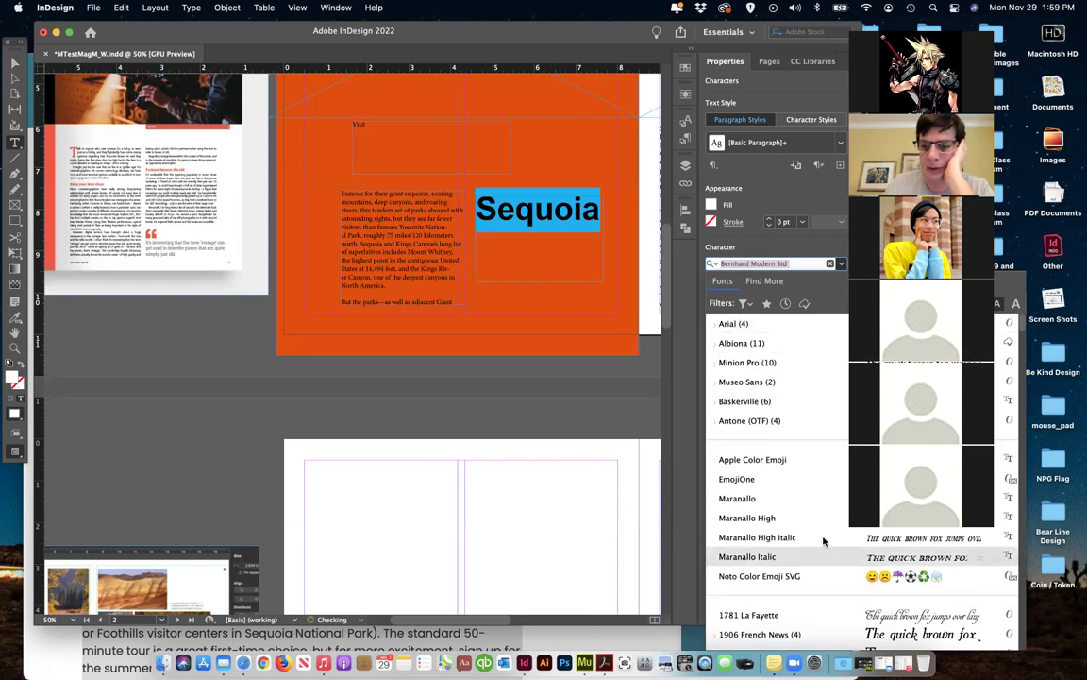
{"action": "scroll", "coordinate": [817, 539], "scroll_direction": "down", "scroll_amount": 8}
{"action": "scroll", "coordinate": [787, 559], "scroll_direction": "down", "scroll_amount": 5}
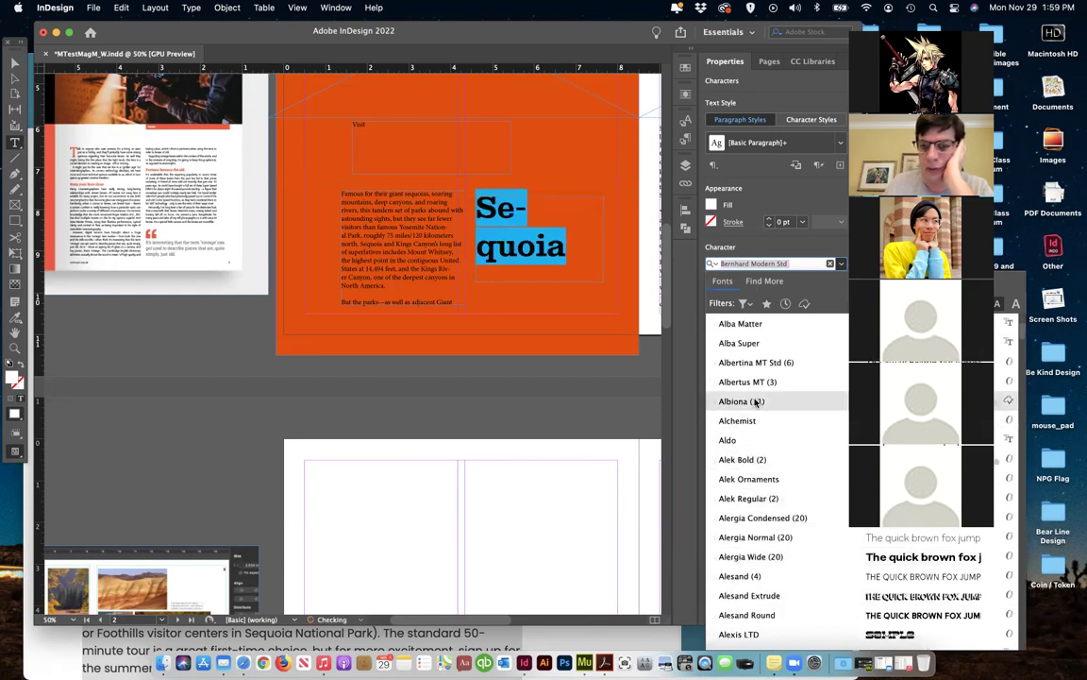
{"action": "scroll", "coordinate": [755, 553], "scroll_direction": "down", "scroll_amount": 5}
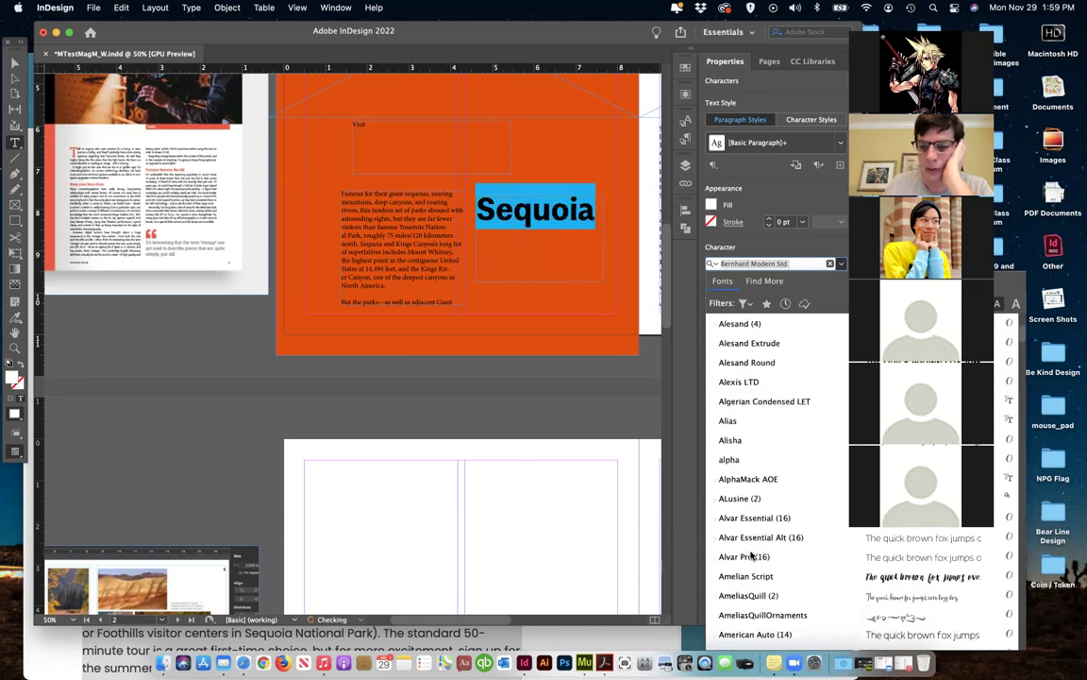
{"action": "scroll", "coordinate": [752, 555], "scroll_direction": "down", "scroll_amount": 5}
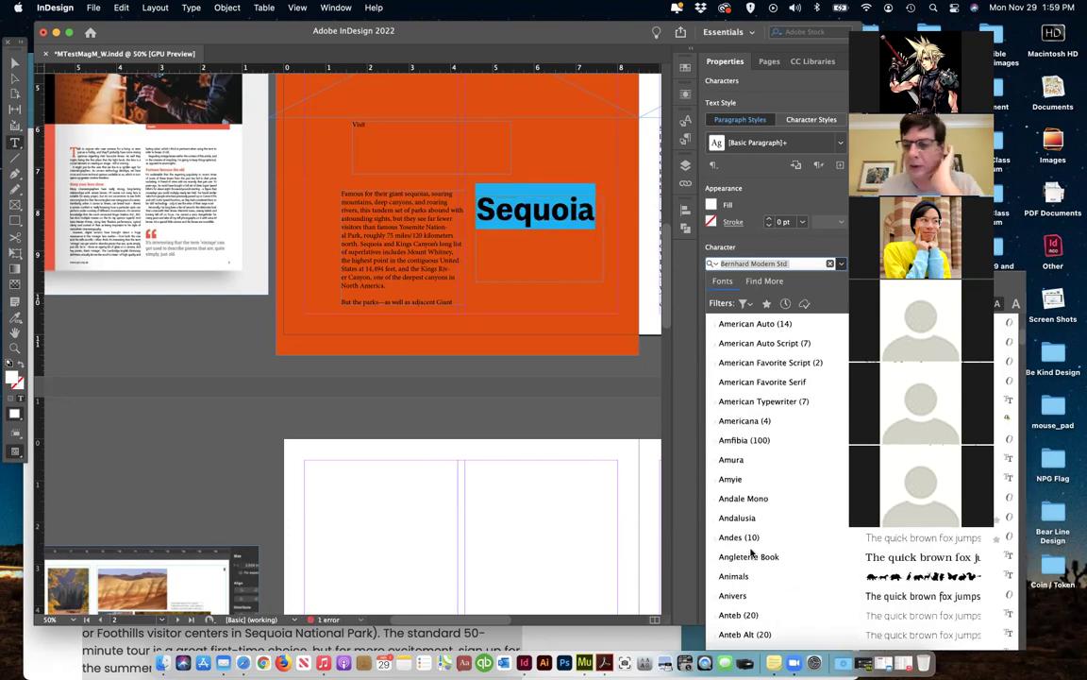
{"action": "scroll", "coordinate": [752, 553], "scroll_direction": "down", "scroll_amount": 2}
{"action": "scroll", "coordinate": [752, 555], "scroll_direction": "down", "scroll_amount": 5}
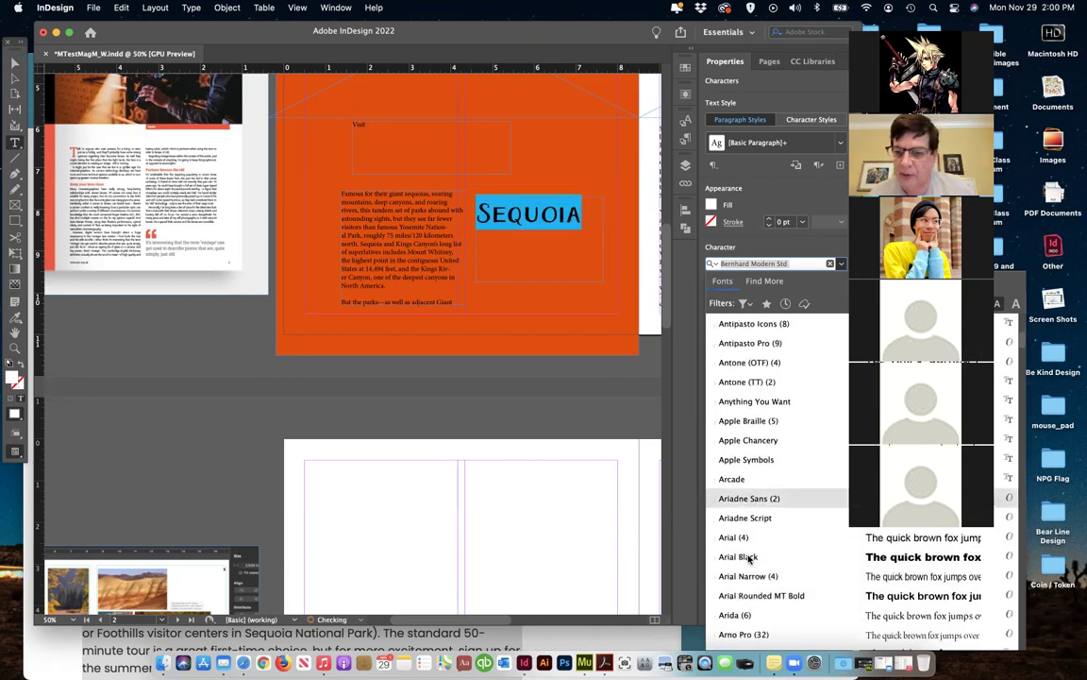
{"action": "scroll", "coordinate": [755, 560], "scroll_direction": "down", "scroll_amount": 3}
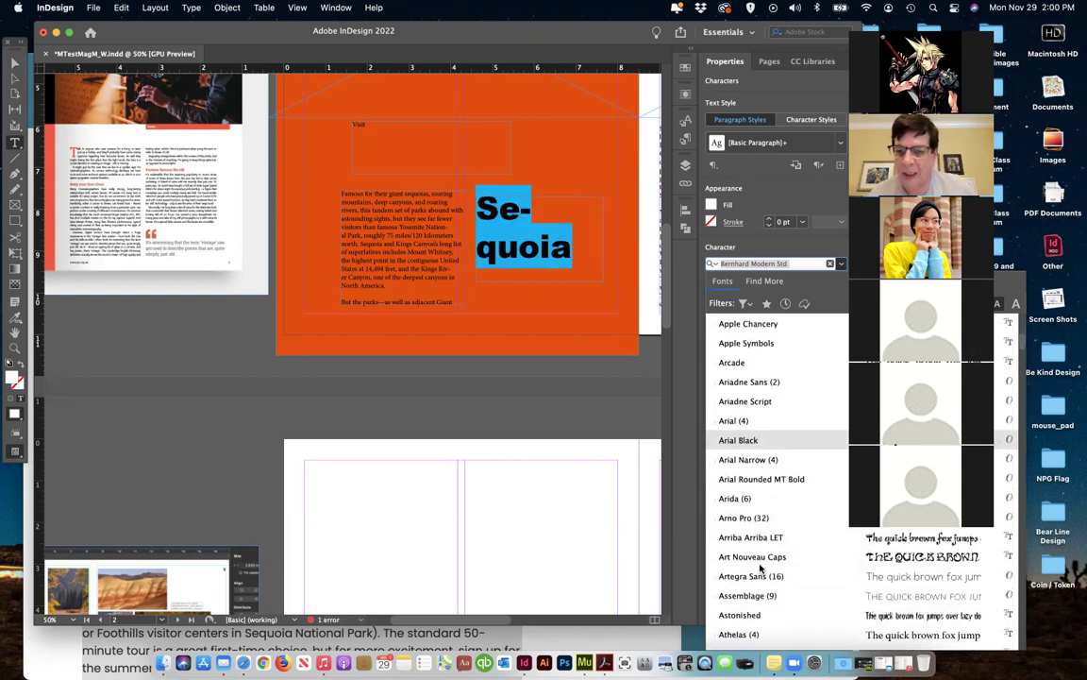
{"action": "scroll", "coordinate": [760, 567], "scroll_direction": "down", "scroll_amount": 7}
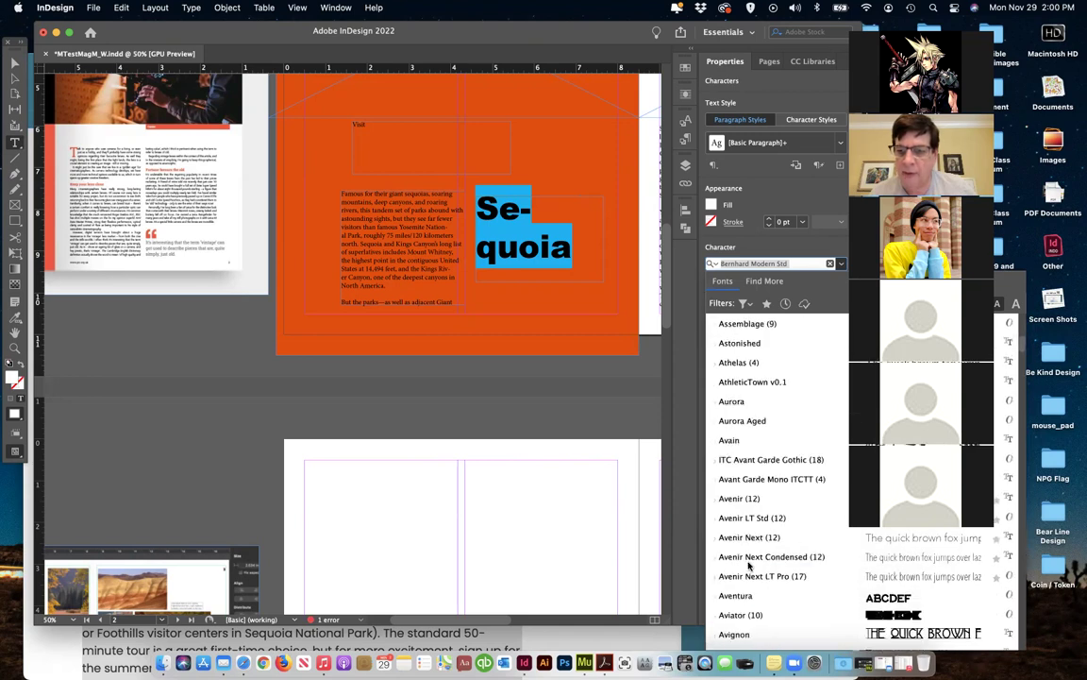
{"action": "scroll", "coordinate": [750, 563], "scroll_direction": "down", "scroll_amount": 6}
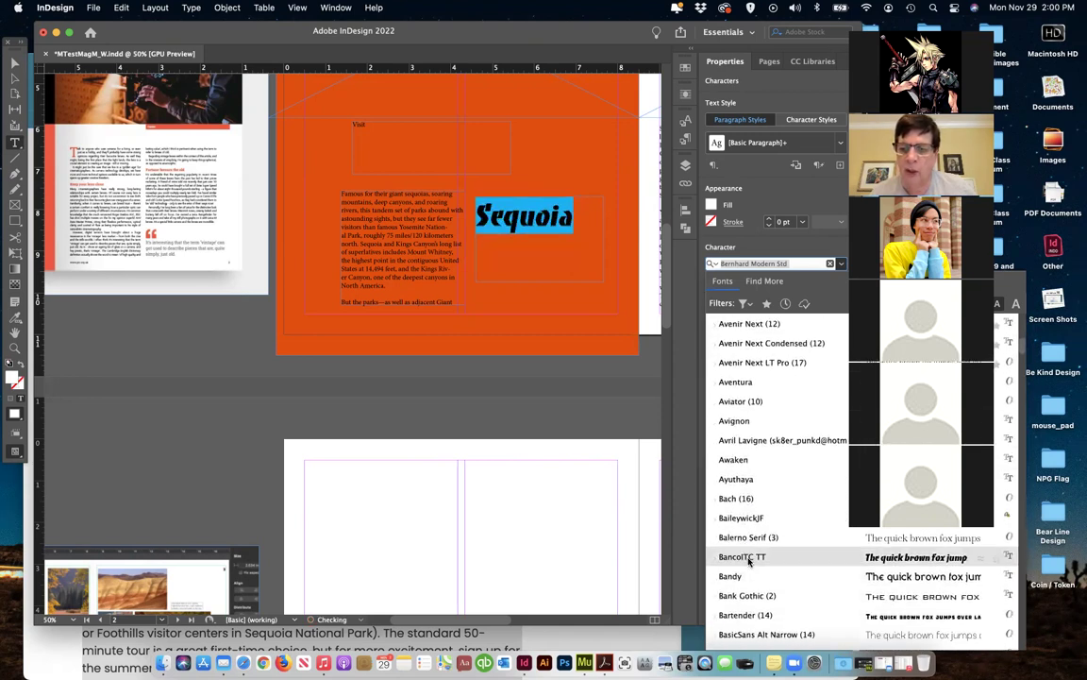
{"action": "scroll", "coordinate": [750, 561], "scroll_direction": "down", "scroll_amount": 3}
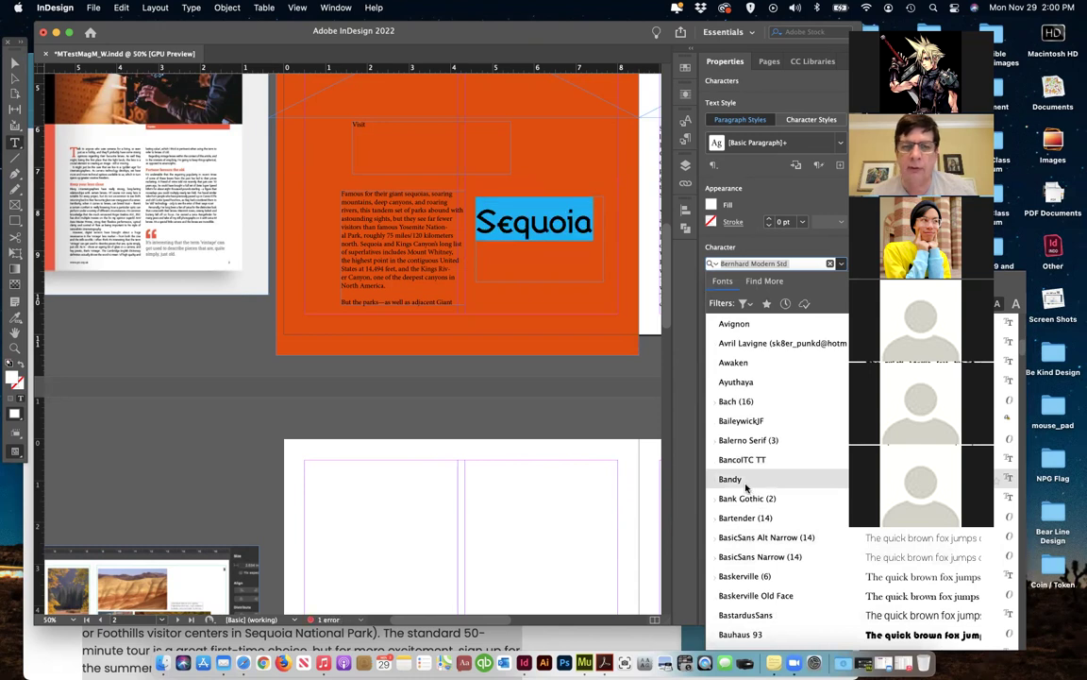
{"action": "scroll", "coordinate": [734, 552], "scroll_direction": "down", "scroll_amount": 3}
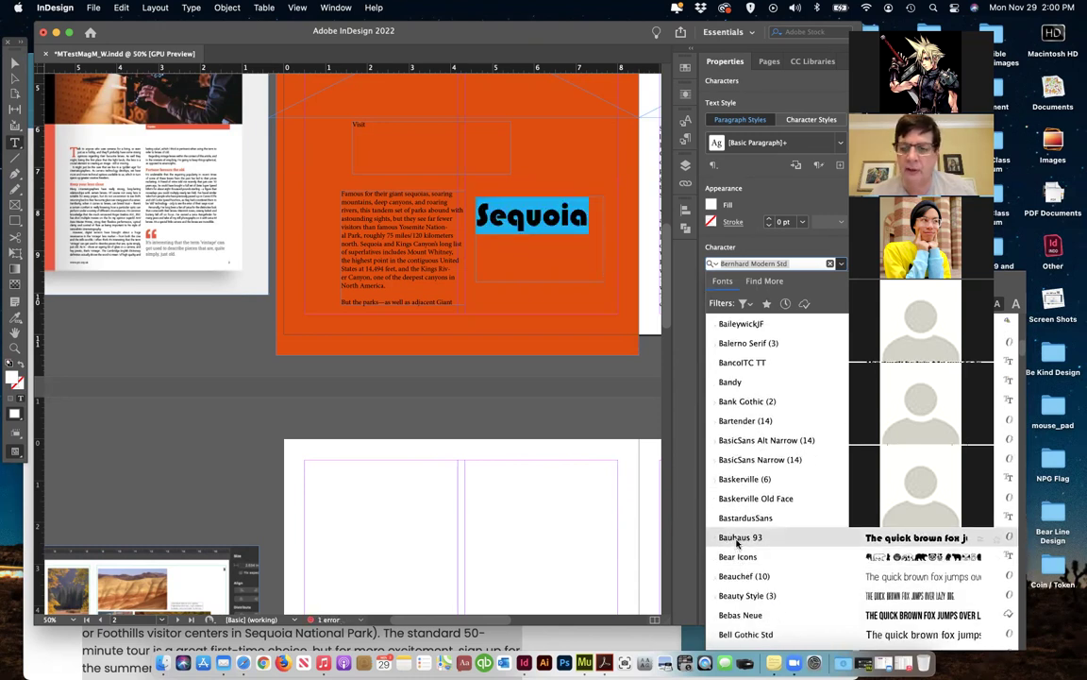
{"action": "scroll", "coordinate": [738, 543], "scroll_direction": "down", "scroll_amount": 3}
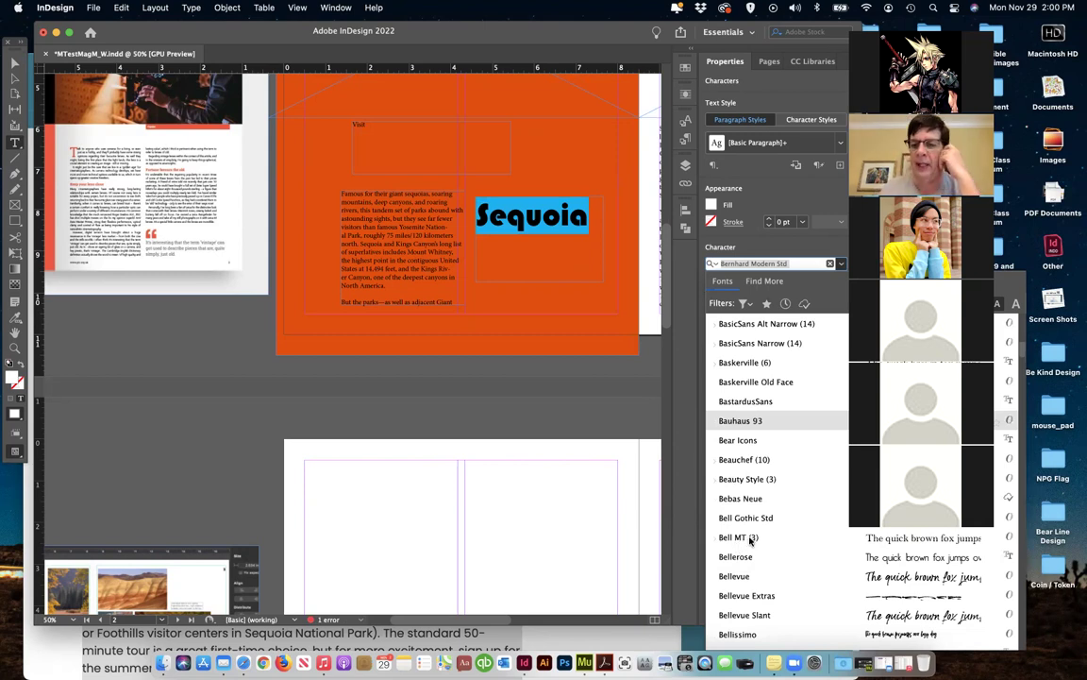
{"action": "scroll", "coordinate": [751, 540], "scroll_direction": "down", "scroll_amount": 4}
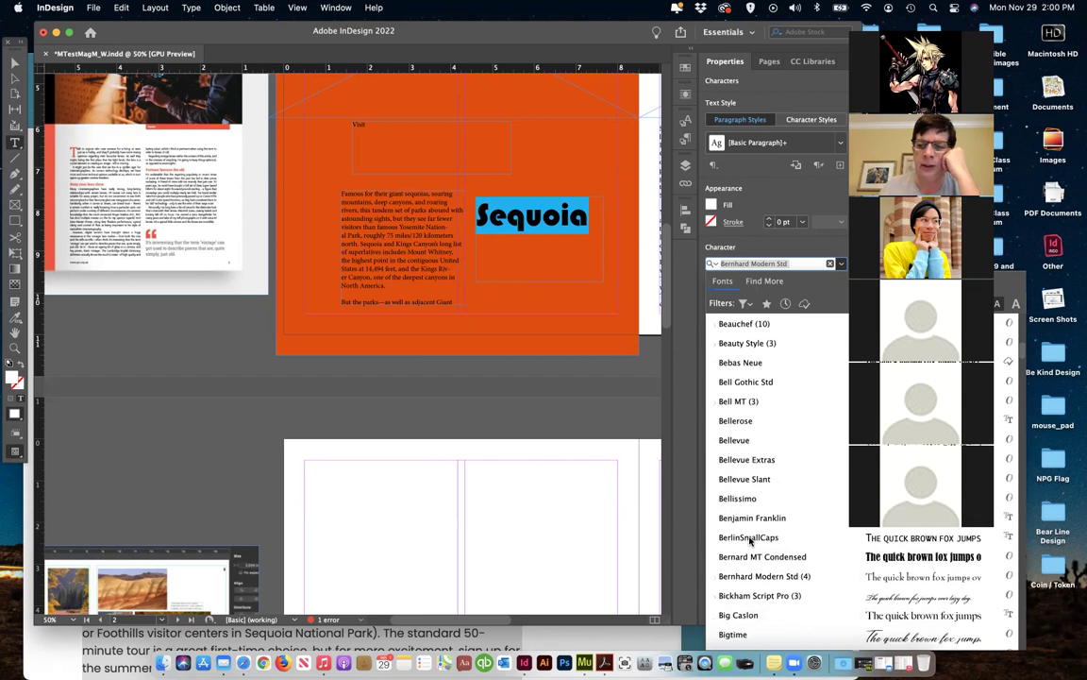
{"action": "scroll", "coordinate": [750, 540], "scroll_direction": "down", "scroll_amount": 2}
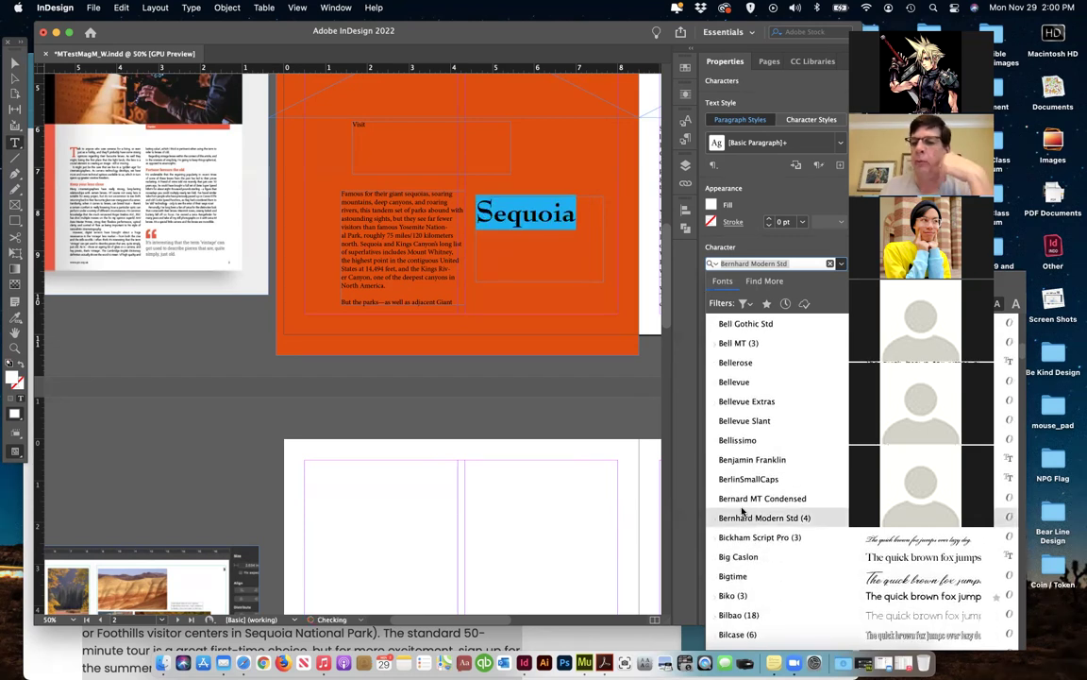
{"action": "scroll", "coordinate": [743, 510], "scroll_direction": "down", "scroll_amount": 3}
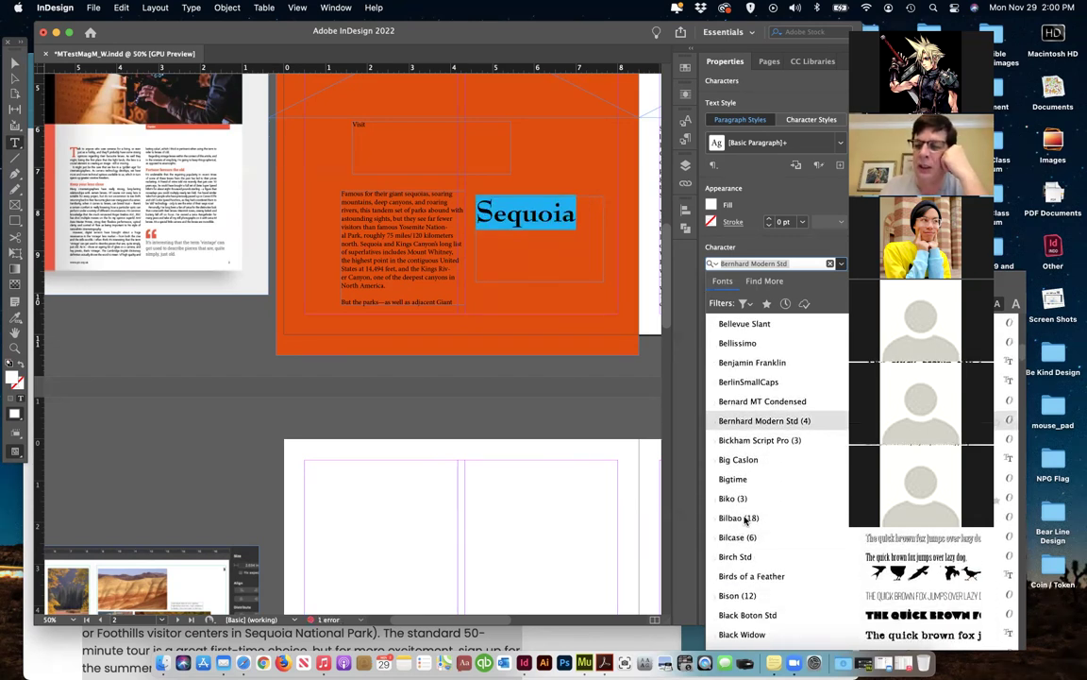
{"action": "scroll", "coordinate": [744, 514], "scroll_direction": "down", "scroll_amount": 4}
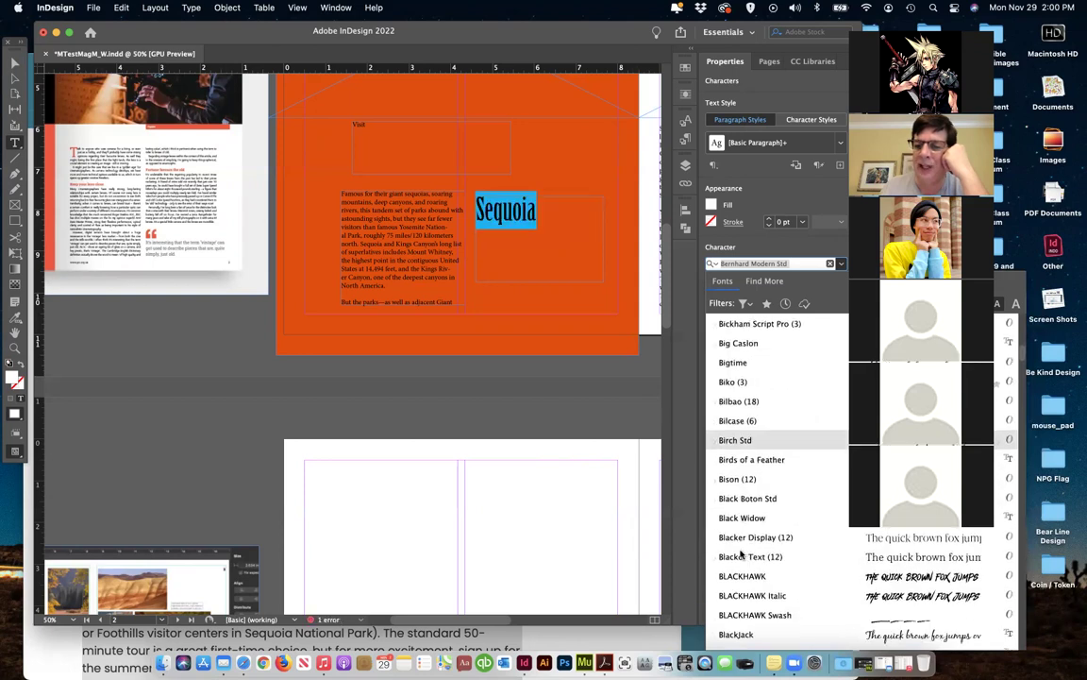
{"action": "scroll", "coordinate": [744, 524], "scroll_direction": "down", "scroll_amount": 10}
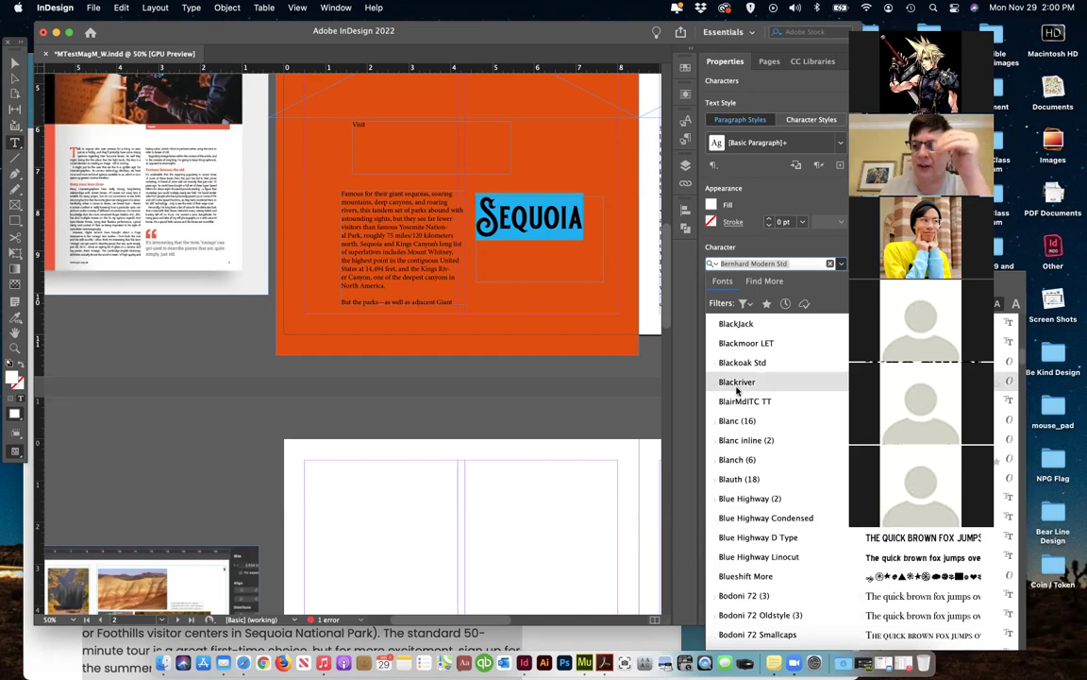
{"action": "scroll", "coordinate": [755, 542], "scroll_direction": "down", "scroll_amount": 10}
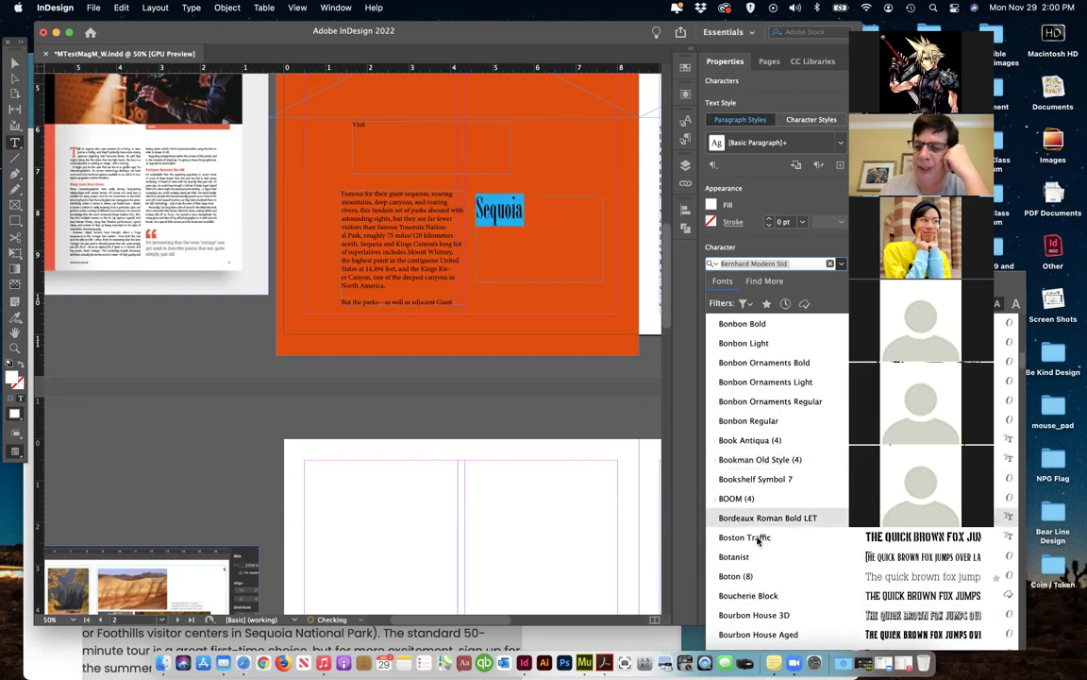
{"action": "scroll", "coordinate": [758, 539], "scroll_direction": "down", "scroll_amount": 3}
{"action": "scroll", "coordinate": [762, 542], "scroll_direction": "down", "scroll_amount": 5}
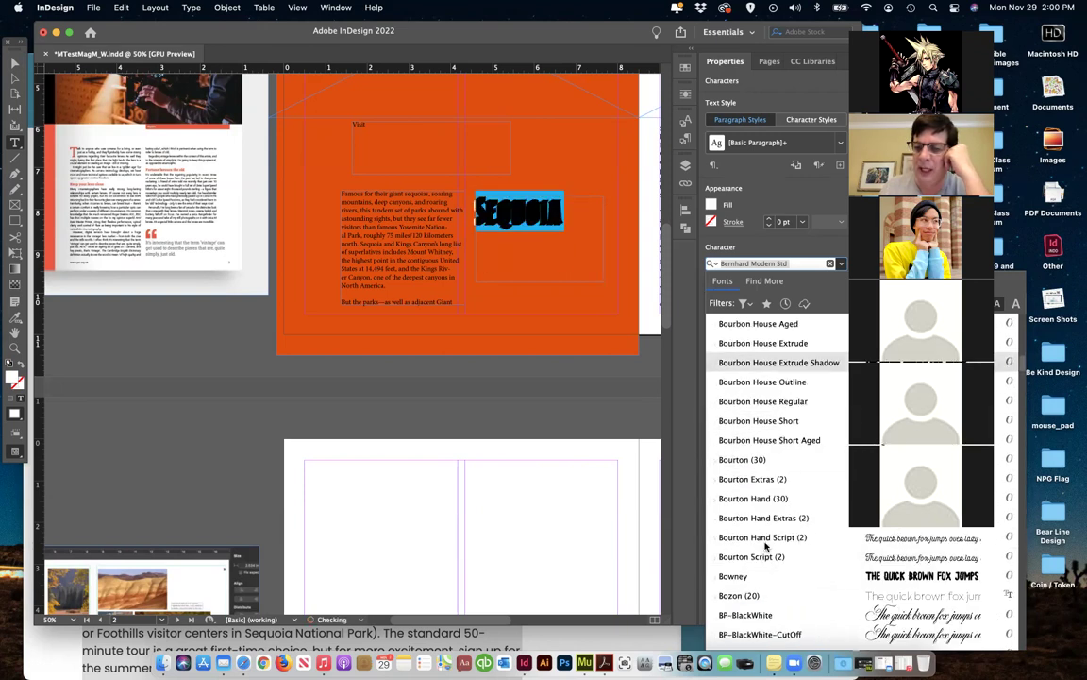
{"action": "scroll", "coordinate": [771, 554], "scroll_direction": "down", "scroll_amount": 5}
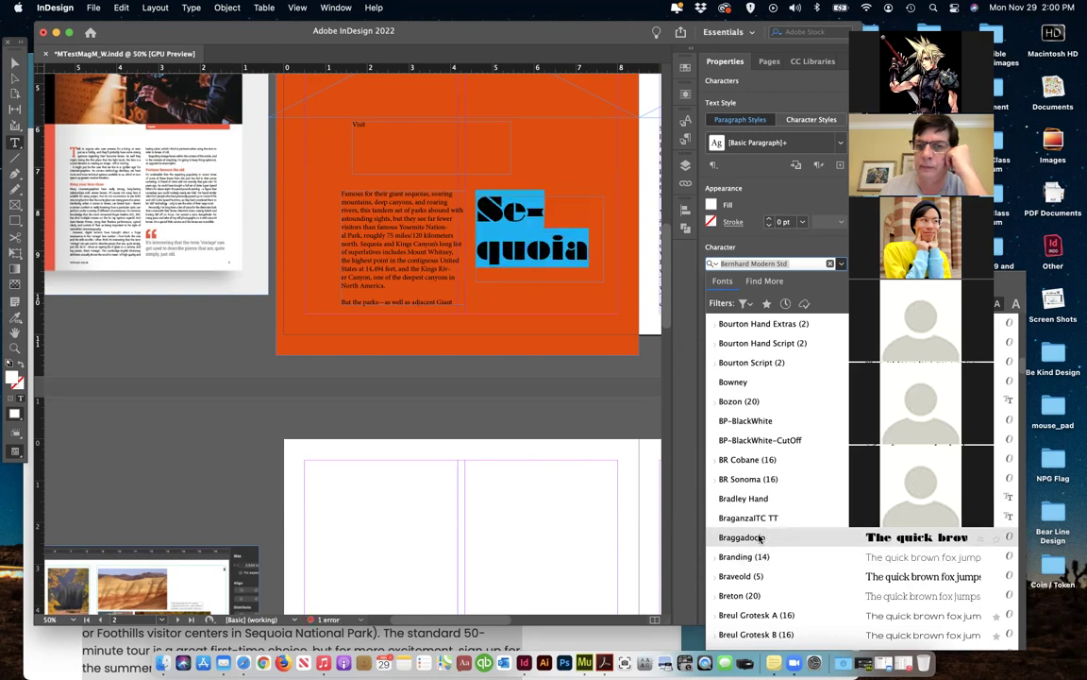
{"action": "scroll", "coordinate": [753, 557], "scroll_direction": "down", "scroll_amount": 5}
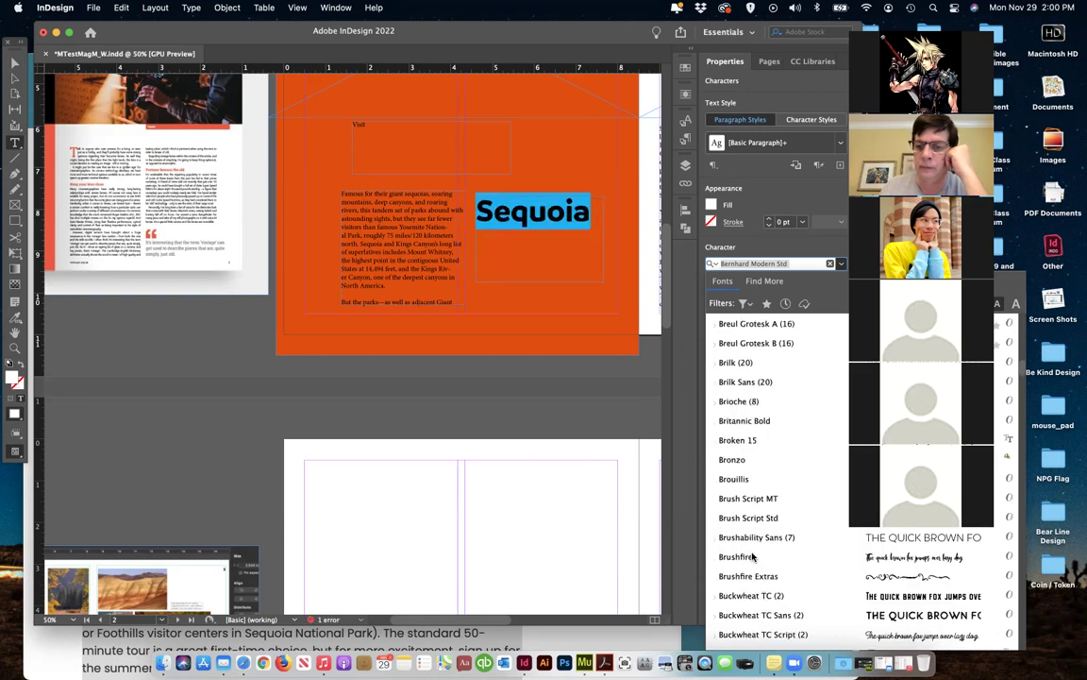
{"action": "scroll", "coordinate": [752, 557], "scroll_direction": "down", "scroll_amount": 5}
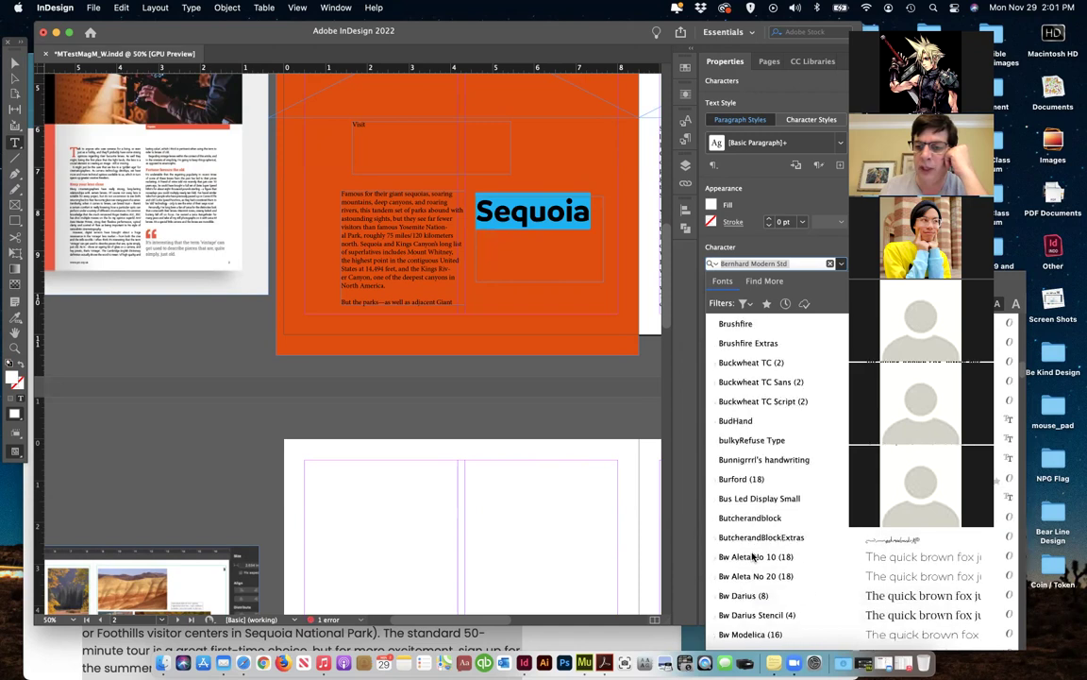
{"action": "scroll", "coordinate": [755, 564], "scroll_direction": "down", "scroll_amount": 1}
{"action": "key", "text": "Down"}
{"action": "key", "text": "Down"}
{"action": "key", "text": "Down"}
{"action": "key", "text": "Down"}
{"action": "key", "text": "Down"}
{"action": "key", "text": "Down"}
{"action": "key", "text": "Down"}
{"action": "key", "text": "Down"}
{"action": "key", "text": "Down"}
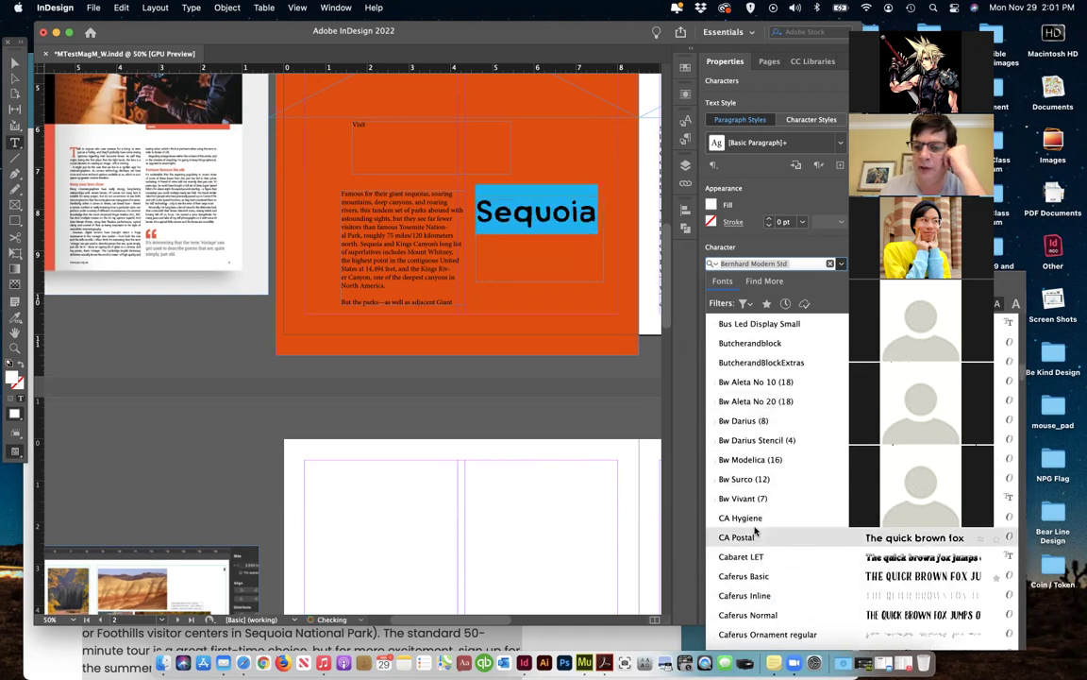
{"action": "scroll", "coordinate": [754, 562], "scroll_direction": "down", "scroll_amount": 5}
{"action": "scroll", "coordinate": [752, 562], "scroll_direction": "down", "scroll_amount": 3}
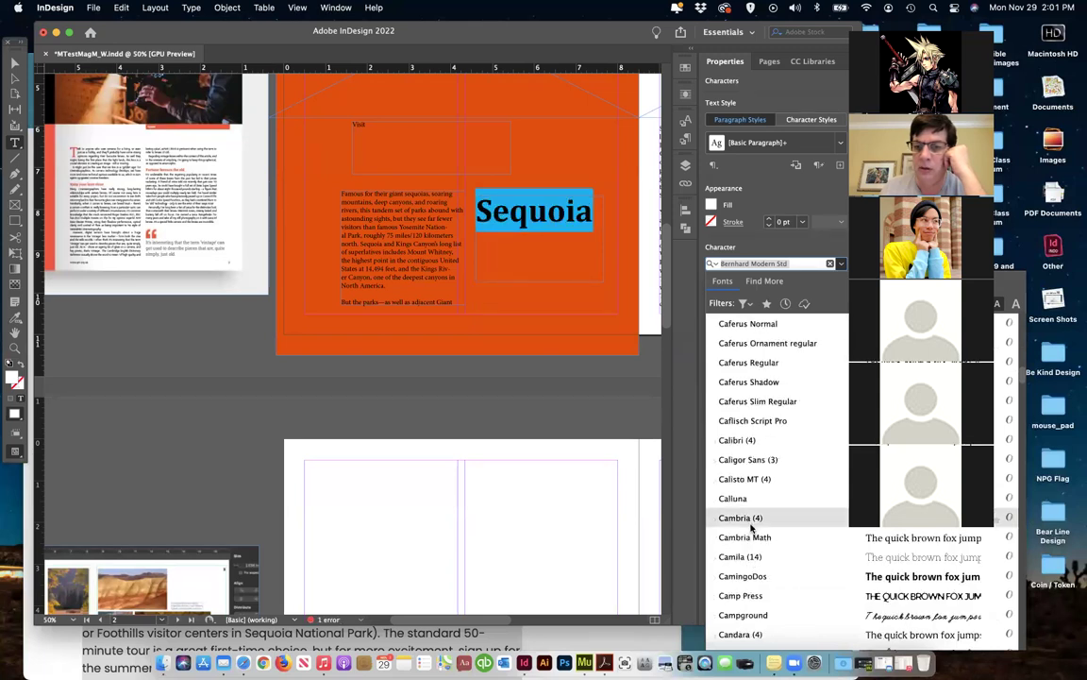
{"action": "scroll", "coordinate": [752, 533], "scroll_direction": "down", "scroll_amount": 3}
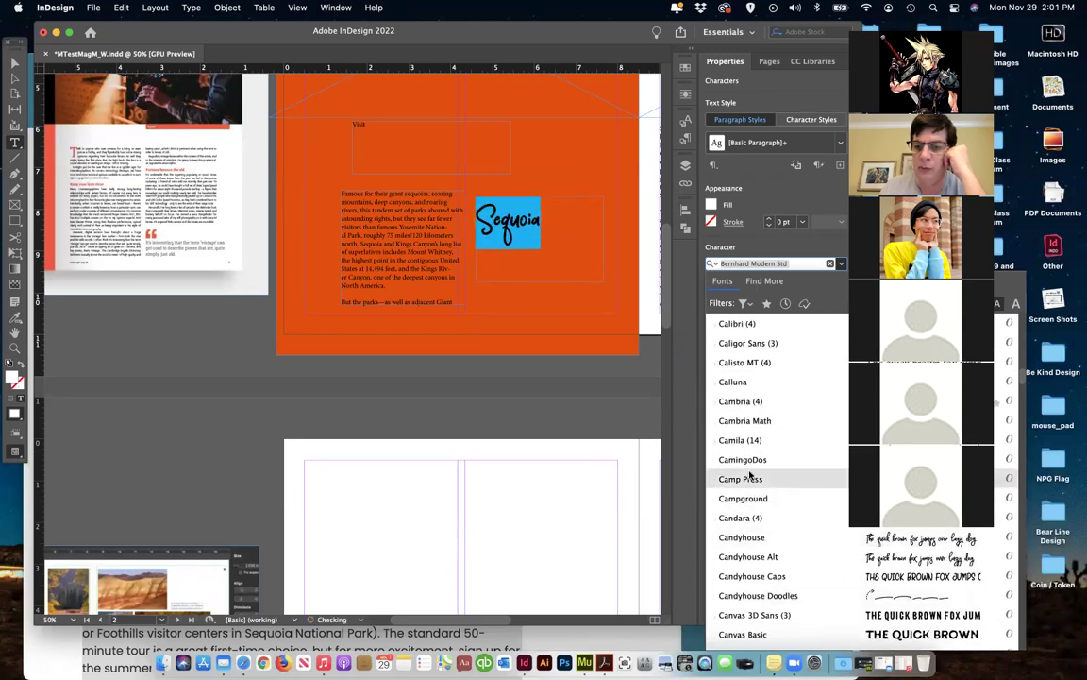
Set the word "Sequoia" in the Camila typeface with the Black style
{"action": "left_click", "coordinate": [751, 476]}
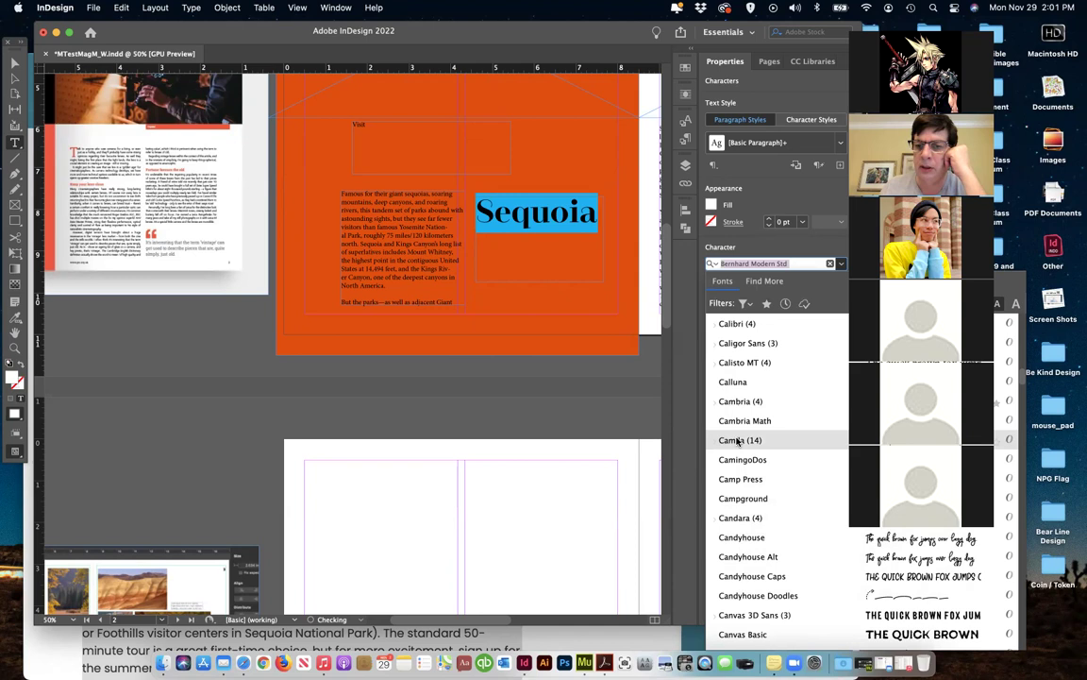
{"action": "left_click", "coordinate": [739, 441]}
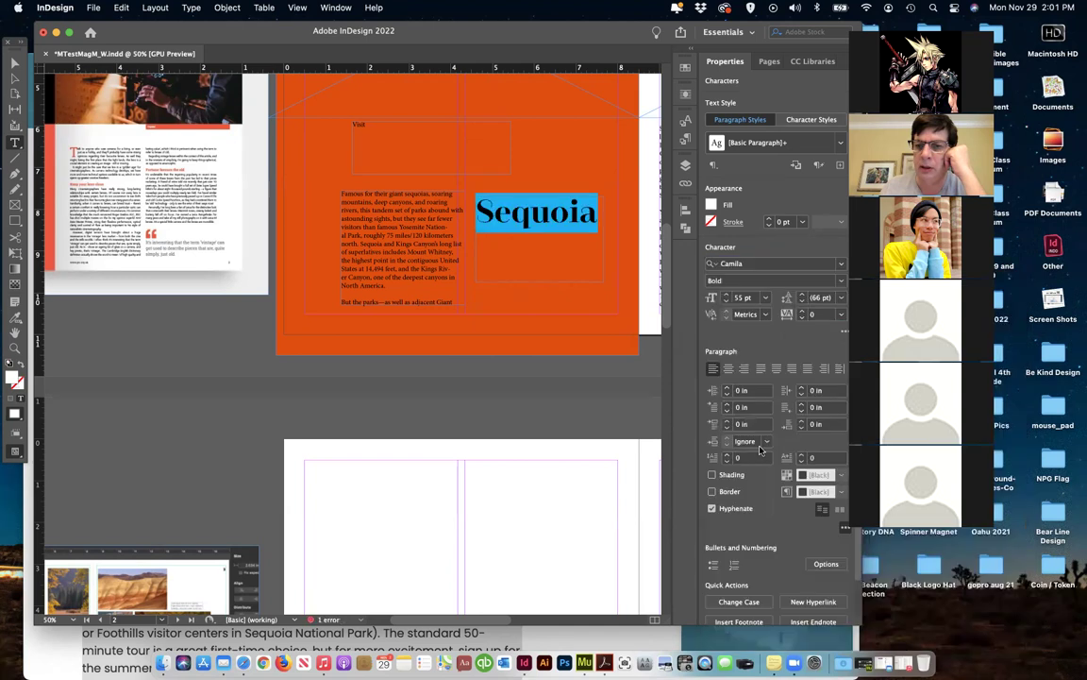
{"action": "left_click", "coordinate": [841, 282]}
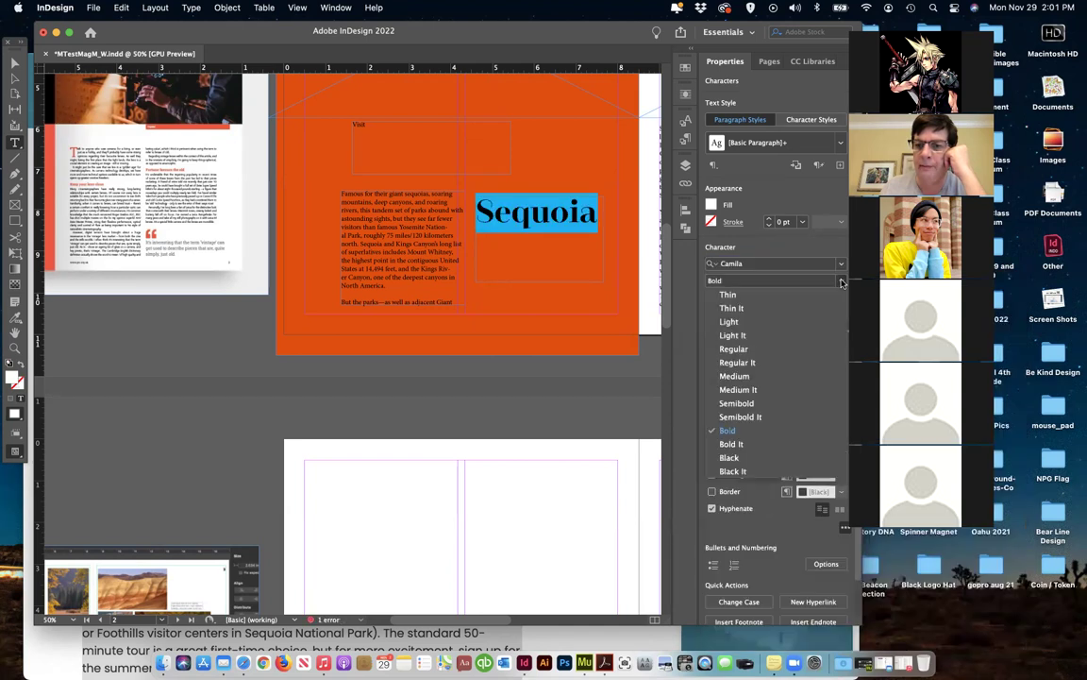
{"action": "left_click", "coordinate": [750, 458]}
Increase the font size of the word "Sequoia" to 70 pt
{"action": "scroll", "coordinate": [525, 343], "scroll_direction": "left", "scroll_amount": 3}
{"action": "scroll", "coordinate": [534, 369], "scroll_direction": "left", "scroll_amount": 3}
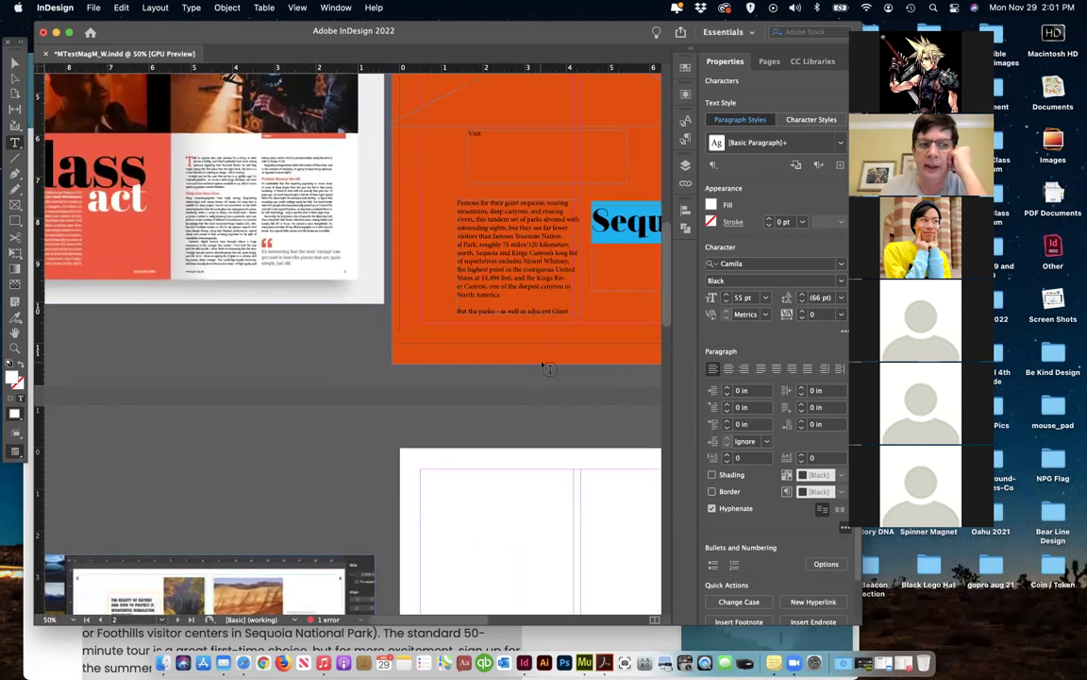
{"action": "scroll", "coordinate": [533, 369], "scroll_direction": "right", "scroll_amount": 4}
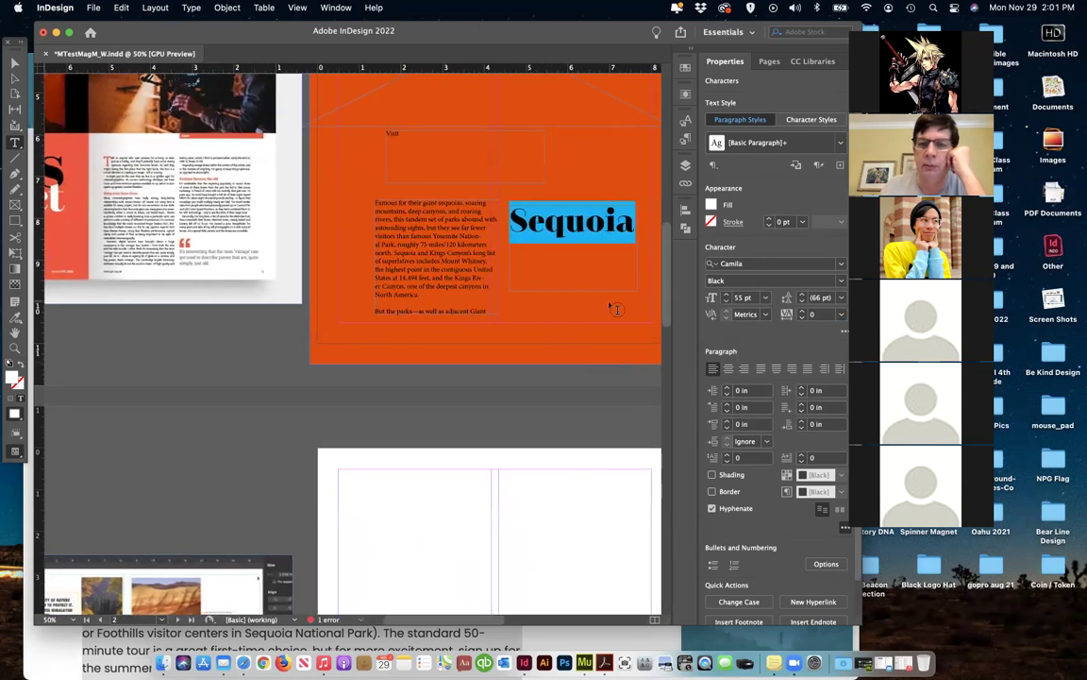
{"action": "left_click", "coordinate": [727, 296]}
{"action": "left_click", "coordinate": [727, 295]}
{"action": "double_click", "coordinate": [728, 295]}
{"action": "double_click", "coordinate": [727, 295]}
{"action": "left_click", "coordinate": [727, 296]}
{"action": "double_click", "coordinate": [728, 295]}
{"action": "double_click", "coordinate": [727, 295]}
{"action": "left_click", "coordinate": [728, 296]}
{"action": "double_click", "coordinate": [728, 295]}
{"action": "left_click", "coordinate": [728, 296]}
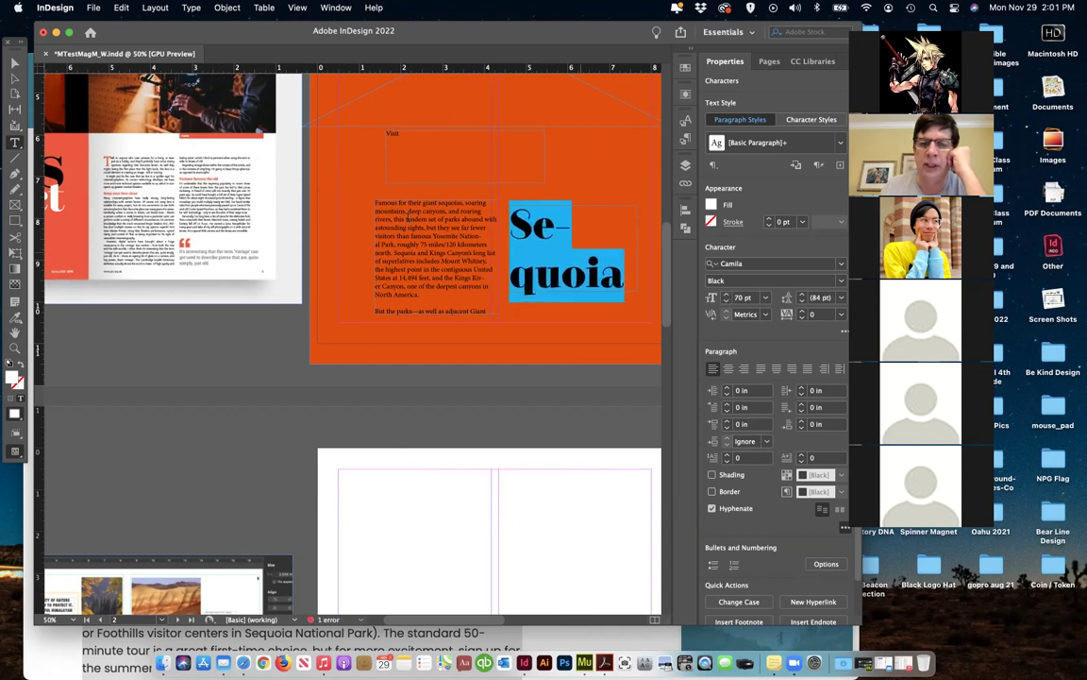
Widen the "Sequoia" text frame leftward to about 3.8 in and move it up over the article column's upper corner, to about X 5.2, Y 8.77 in
{"action": "left_click", "coordinate": [17, 63]}
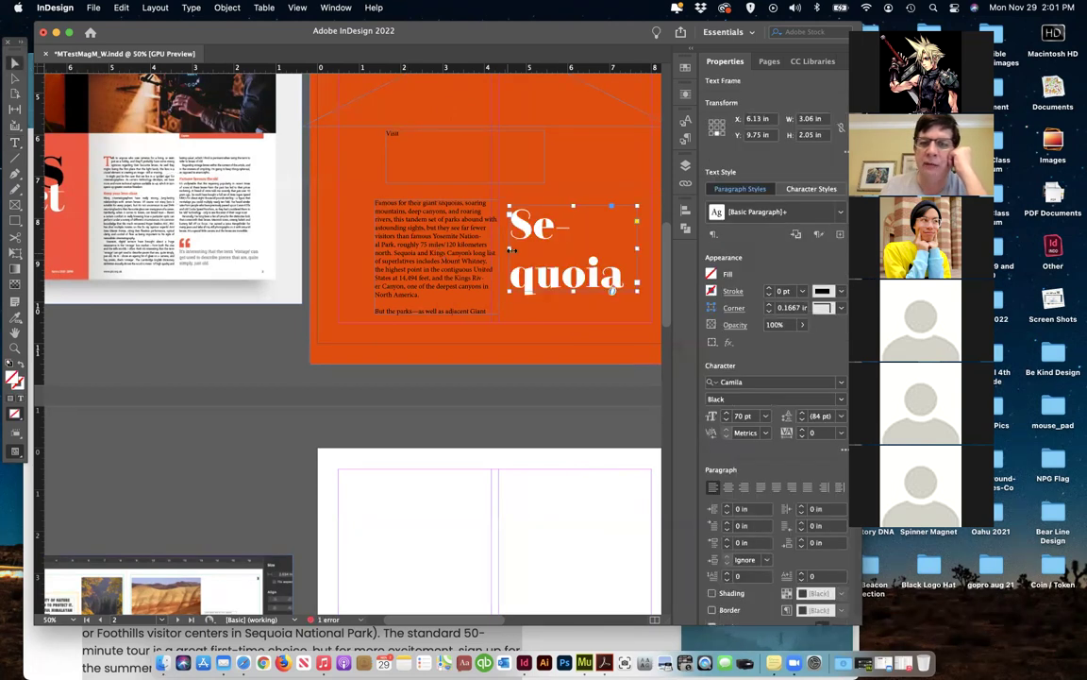
{"action": "left_click_drag", "start_coordinate": [497, 247], "coordinate": [479, 248]}
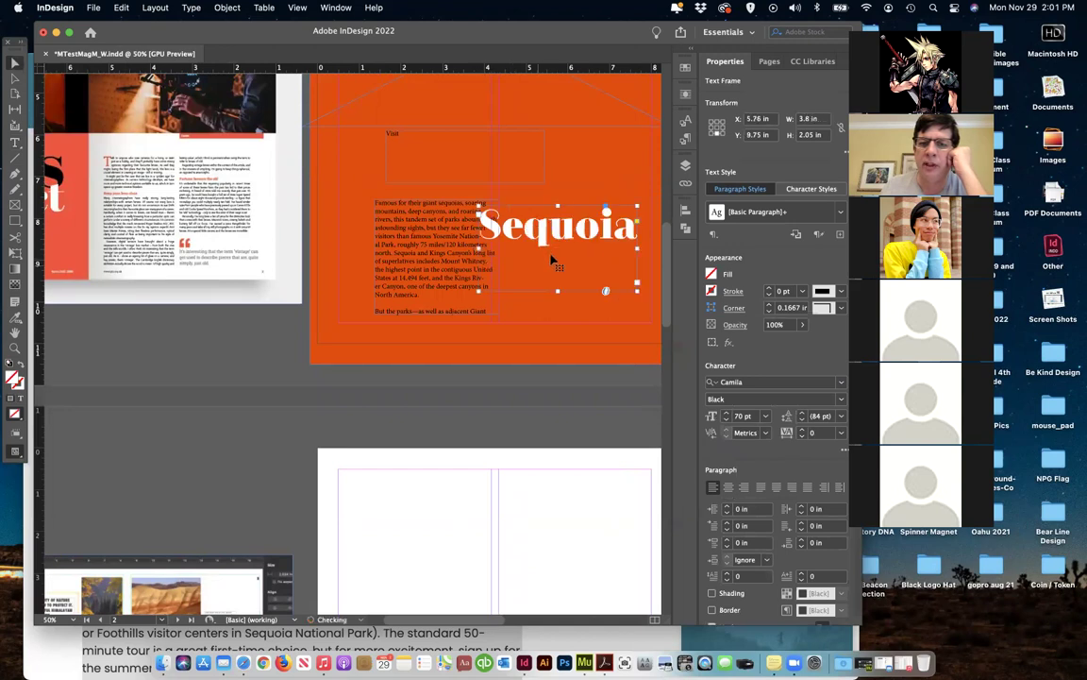
{"action": "mouse_move", "coordinate": [552, 213]}
{"action": "left_mouse_down"}
{"action": "mouse_move", "coordinate": [552, 193]}
{"action": "mouse_move", "coordinate": [542, 194]}
{"action": "left_mouse_up"}
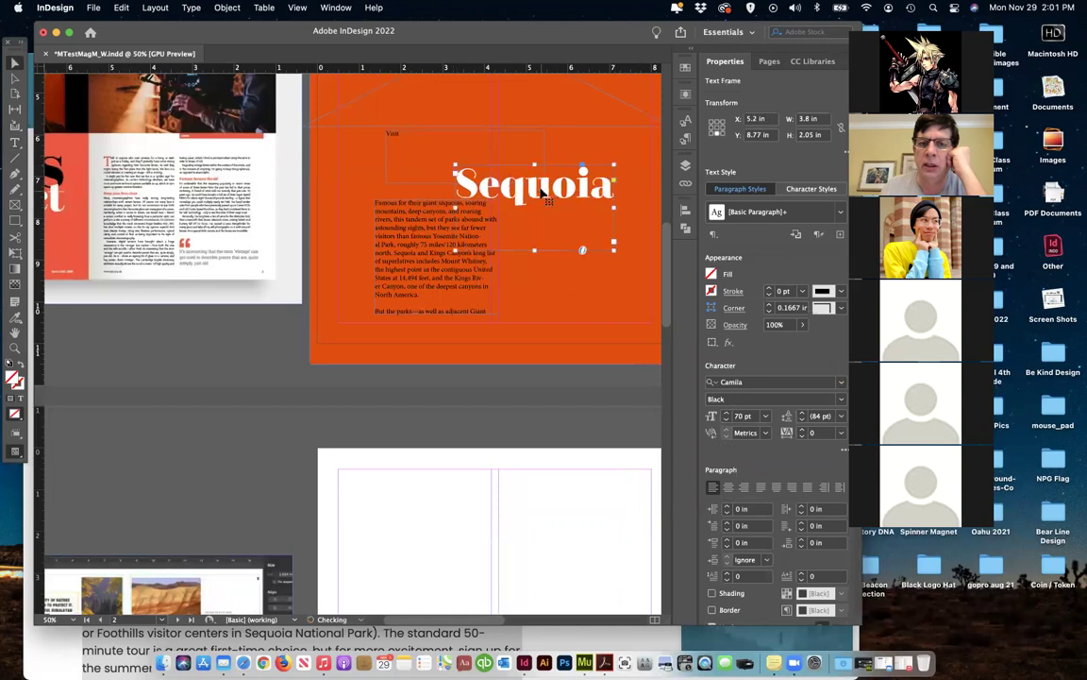
Set the word "Visit" above the article column in the Camila typeface
{"action": "key", "text": "t"}
{"action": "double_click", "coordinate": [393, 134]}
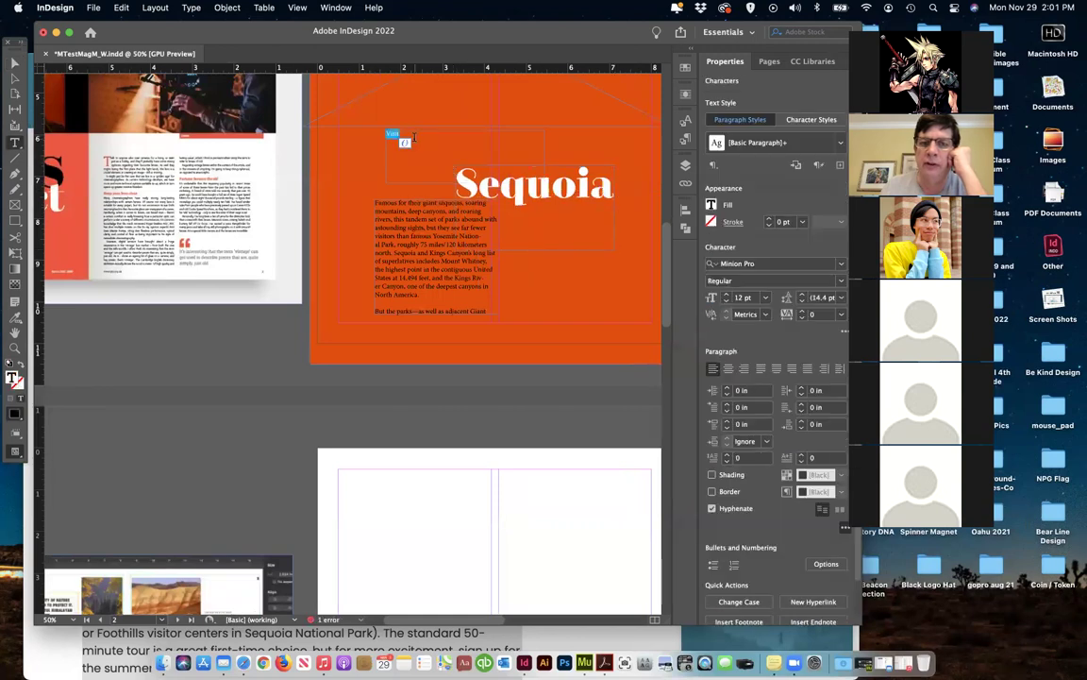
{"action": "left_click", "coordinate": [842, 269]}
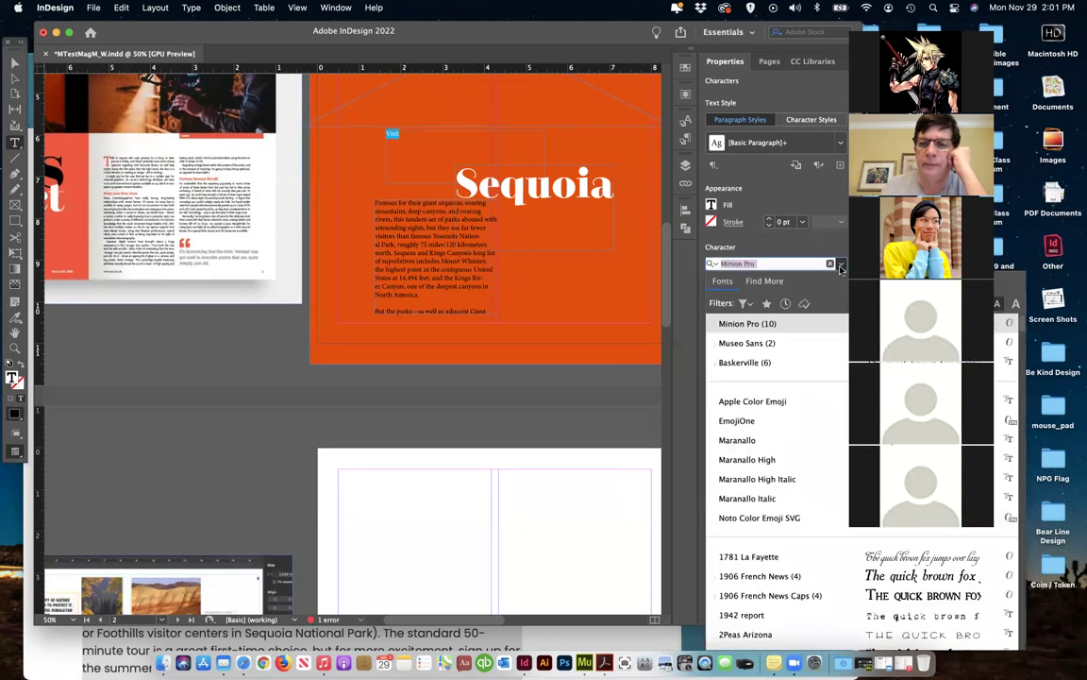
{"action": "scroll", "coordinate": [822, 383], "scroll_direction": "up", "scroll_amount": 4}
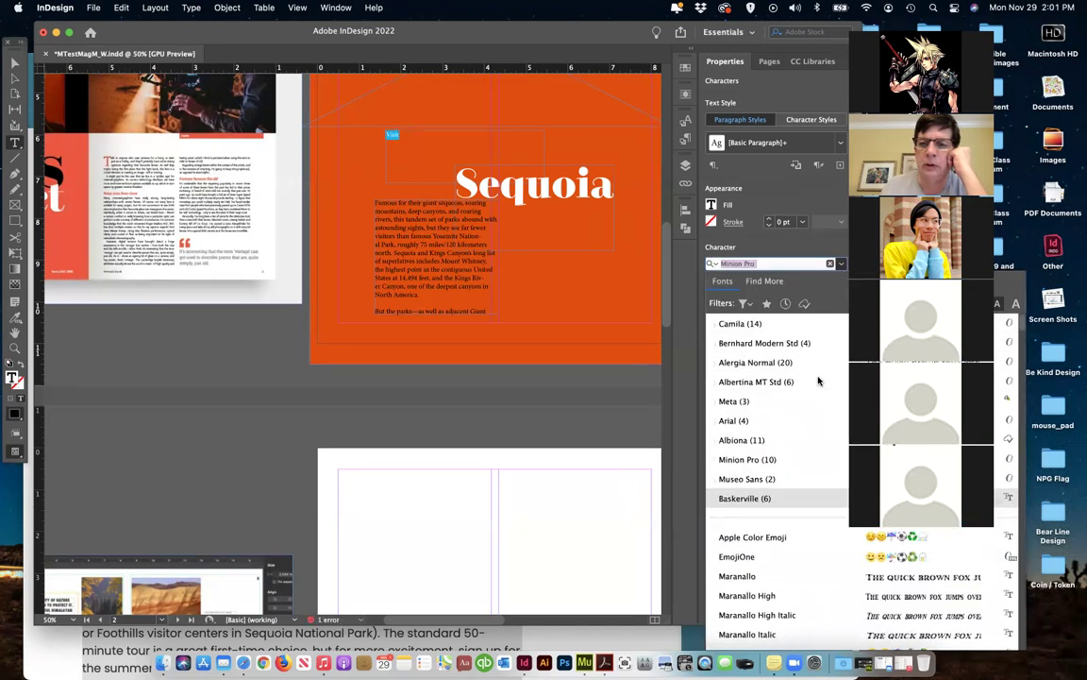
{"action": "left_click", "coordinate": [740, 323]}
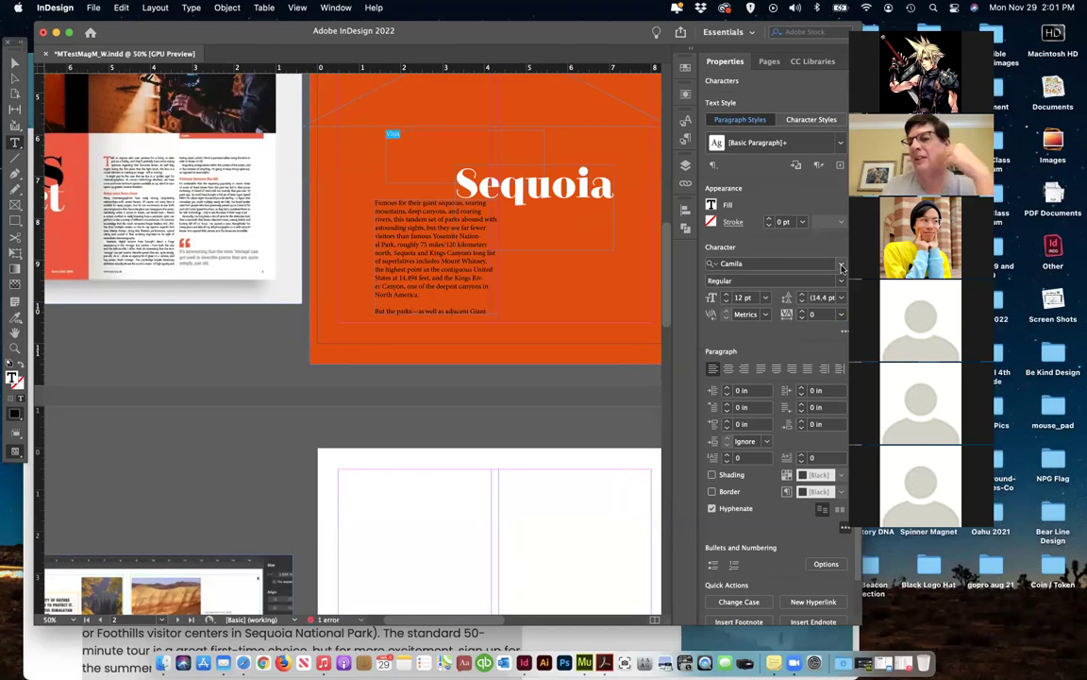
Give the word "Visit" a 60 pt font size and the Black style
{"action": "left_click", "coordinate": [766, 298]}
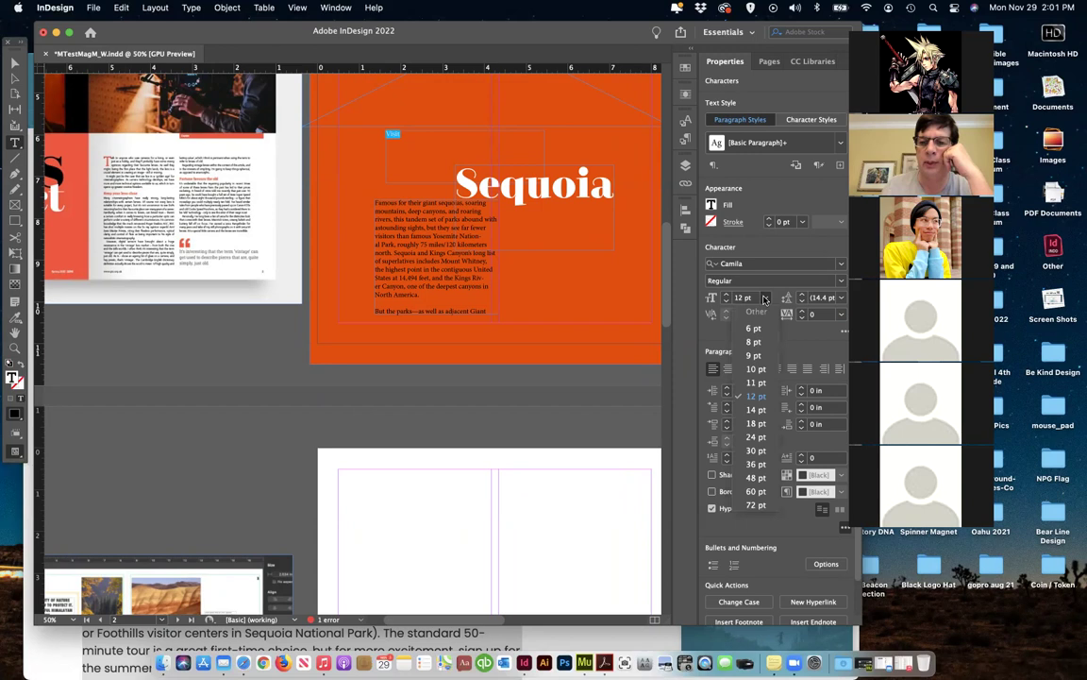
{"action": "left_click", "coordinate": [755, 491]}
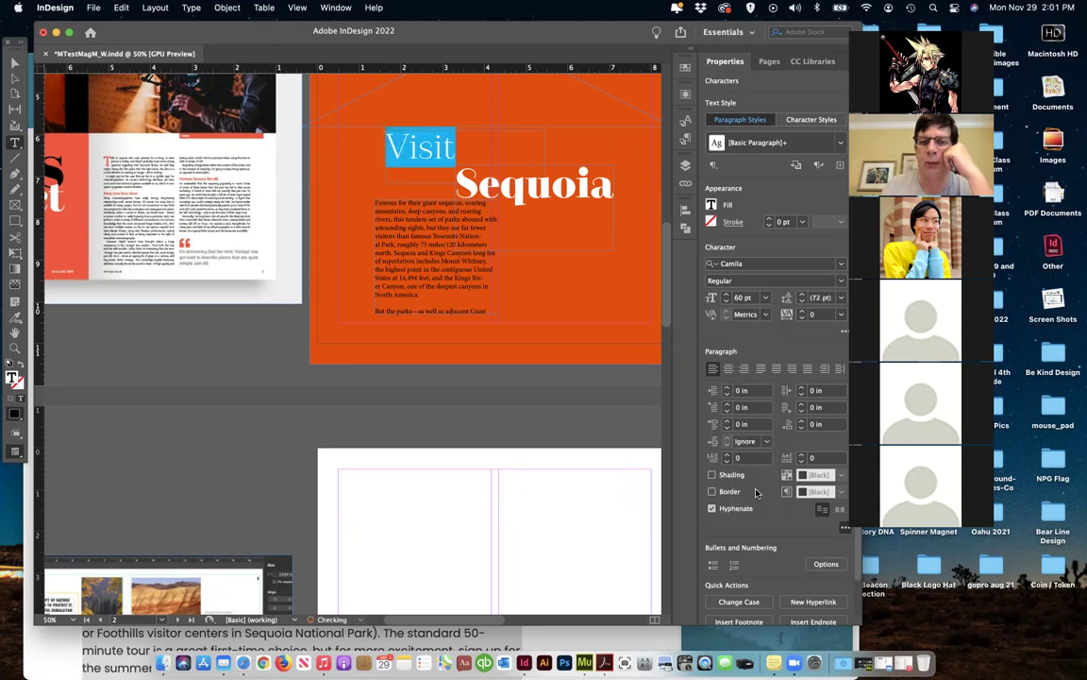
{"action": "left_click", "coordinate": [842, 281]}
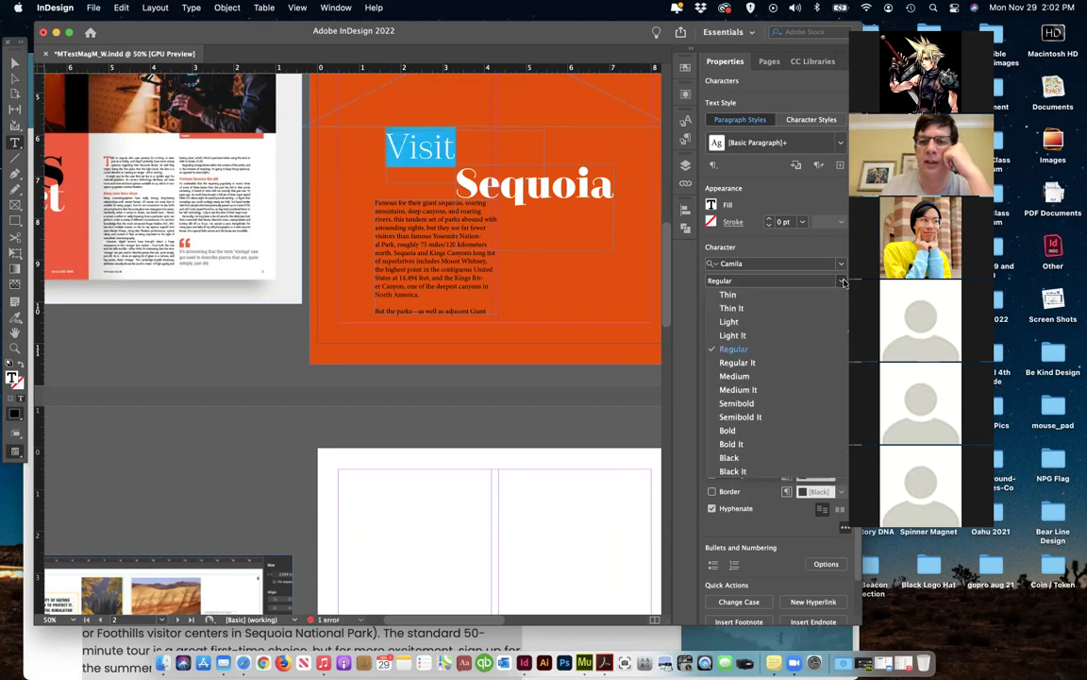
{"action": "left_click", "coordinate": [740, 460]}
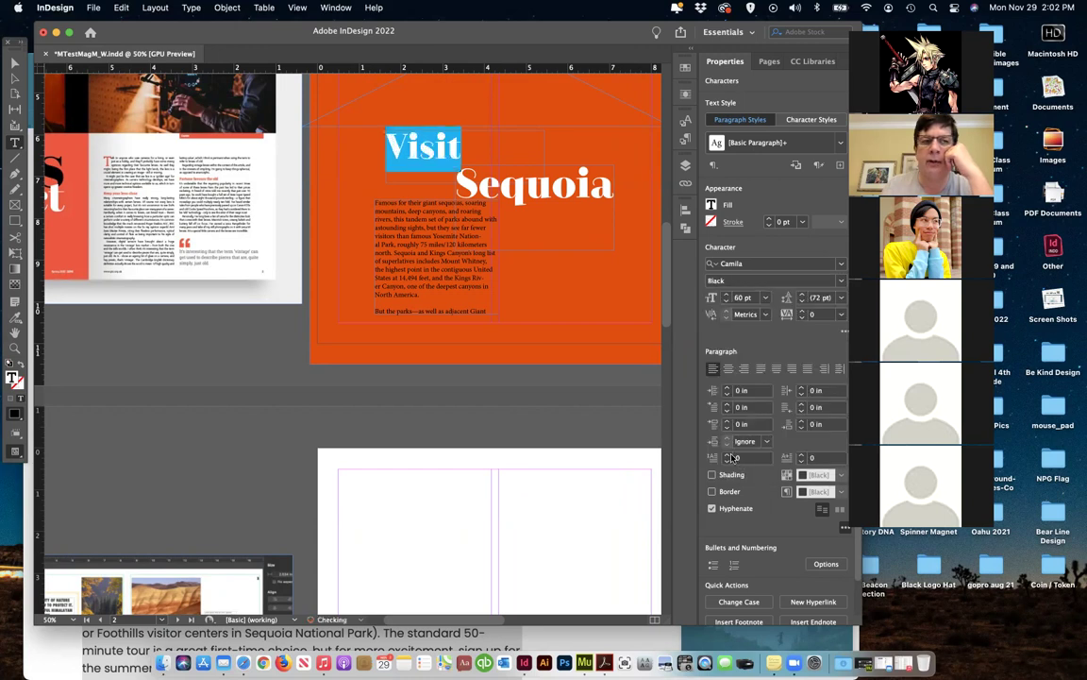
Enlarge the word "Visit" first to 72 pt and finally to 120 pt
{"action": "scroll", "coordinate": [250, 283], "scroll_direction": "left", "scroll_amount": 3}
{"action": "scroll", "coordinate": [250, 284], "scroll_direction": "right", "scroll_amount": 5}
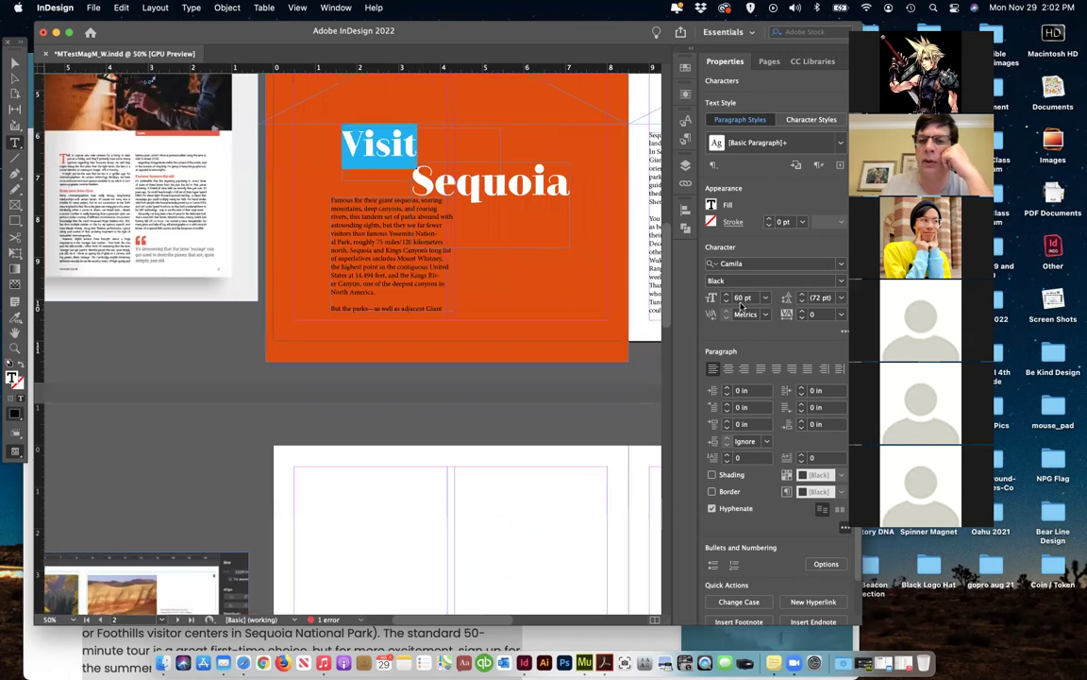
{"action": "left_click", "coordinate": [764, 297]}
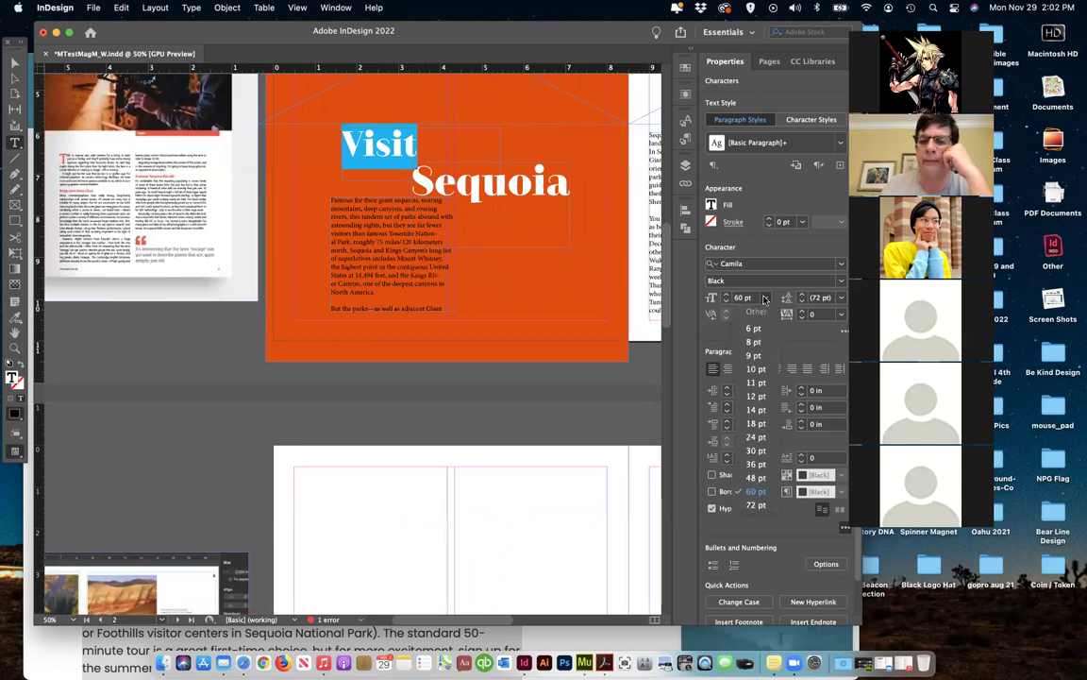
{"action": "left_click", "coordinate": [757, 505]}
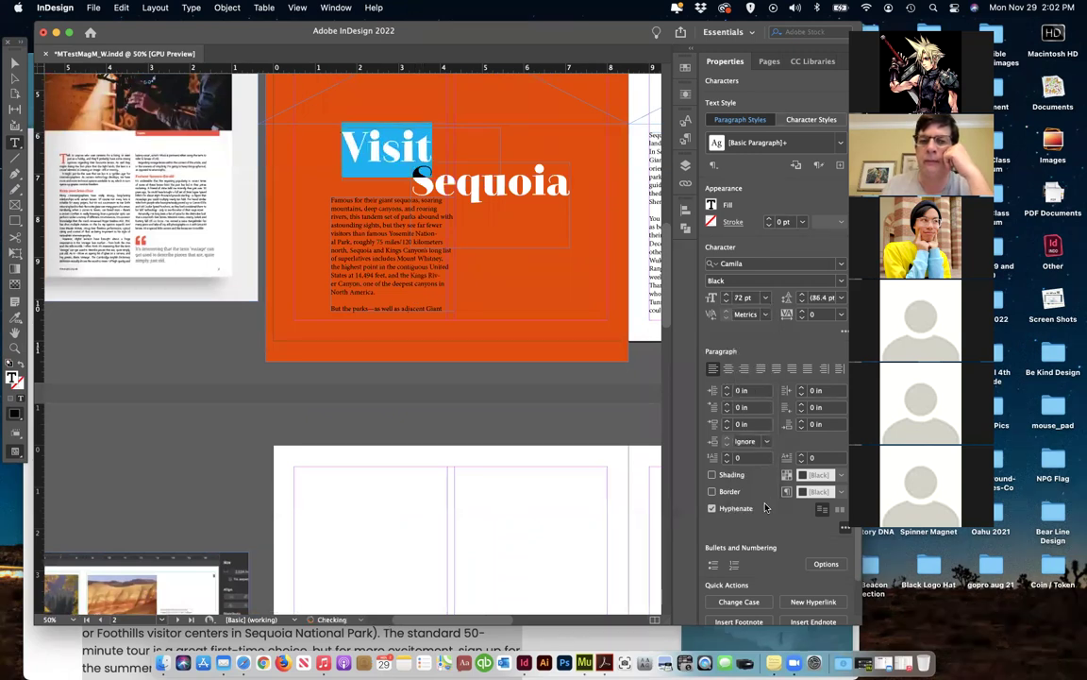
{"action": "left_click", "coordinate": [742, 299]}
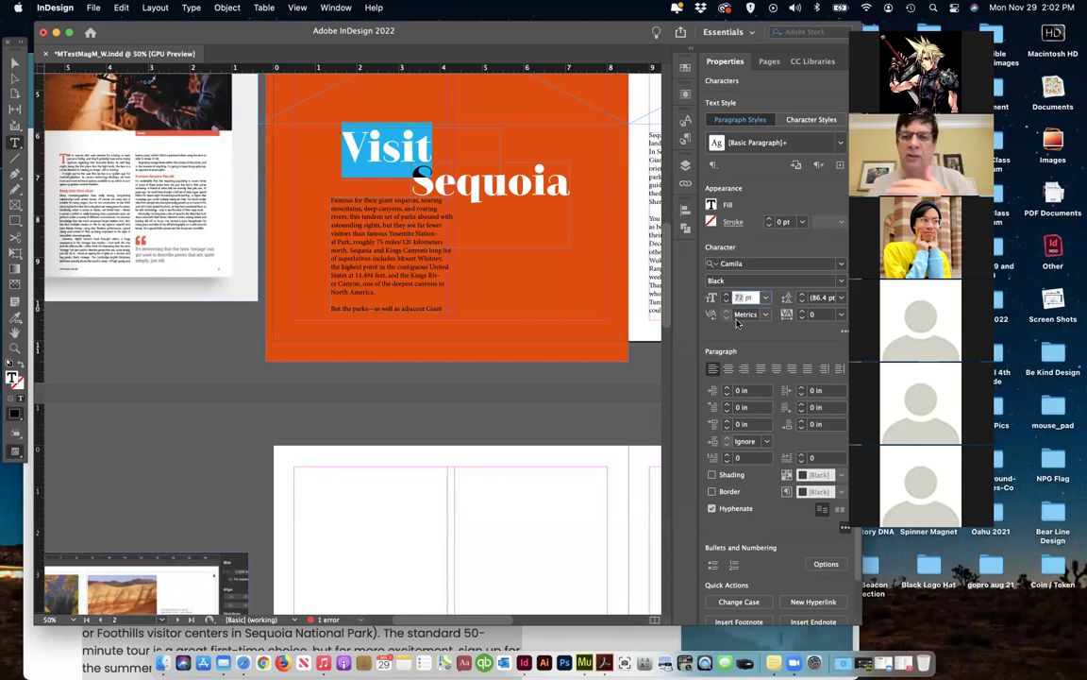
{"action": "type", "text": "12"}
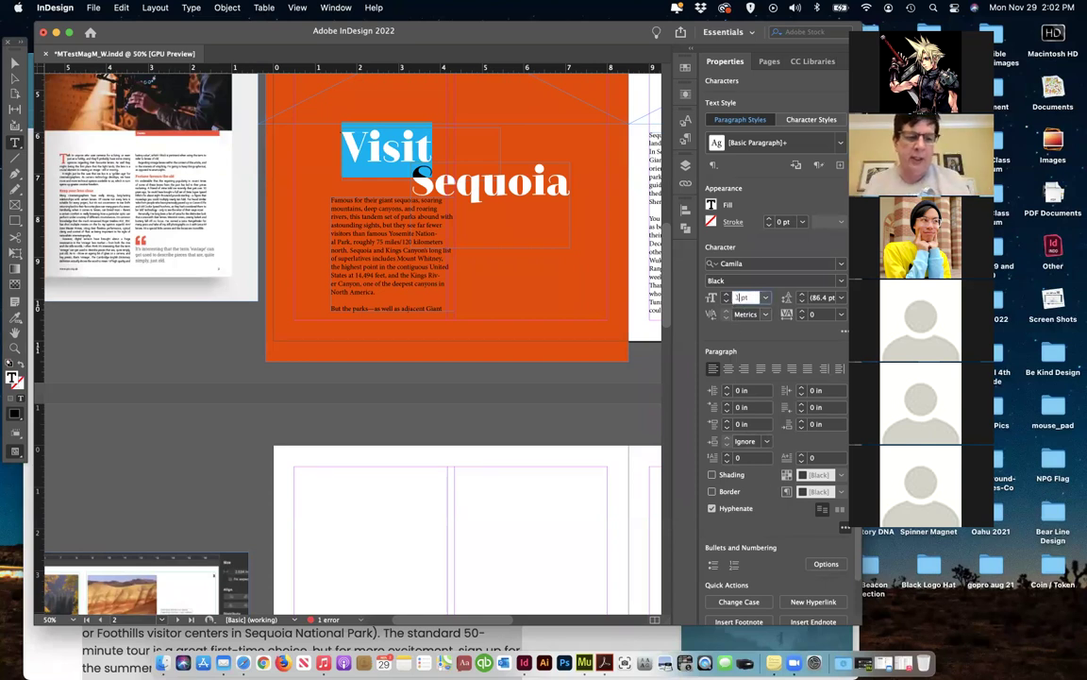
{"action": "type", "text": "0"}
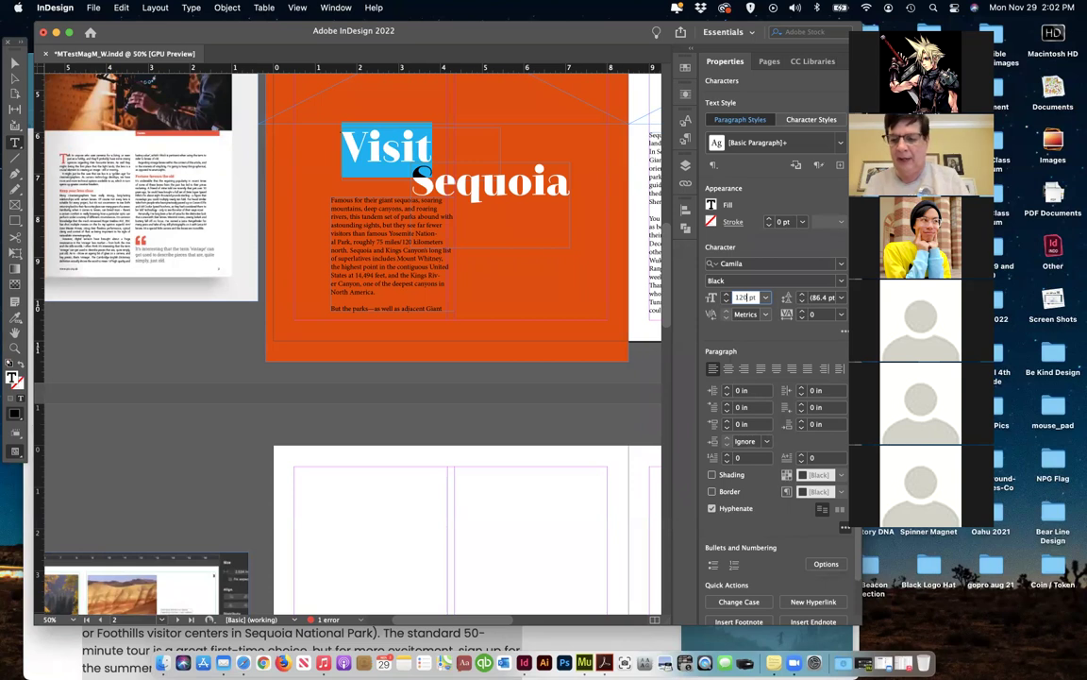
{"action": "key", "text": "Return"}
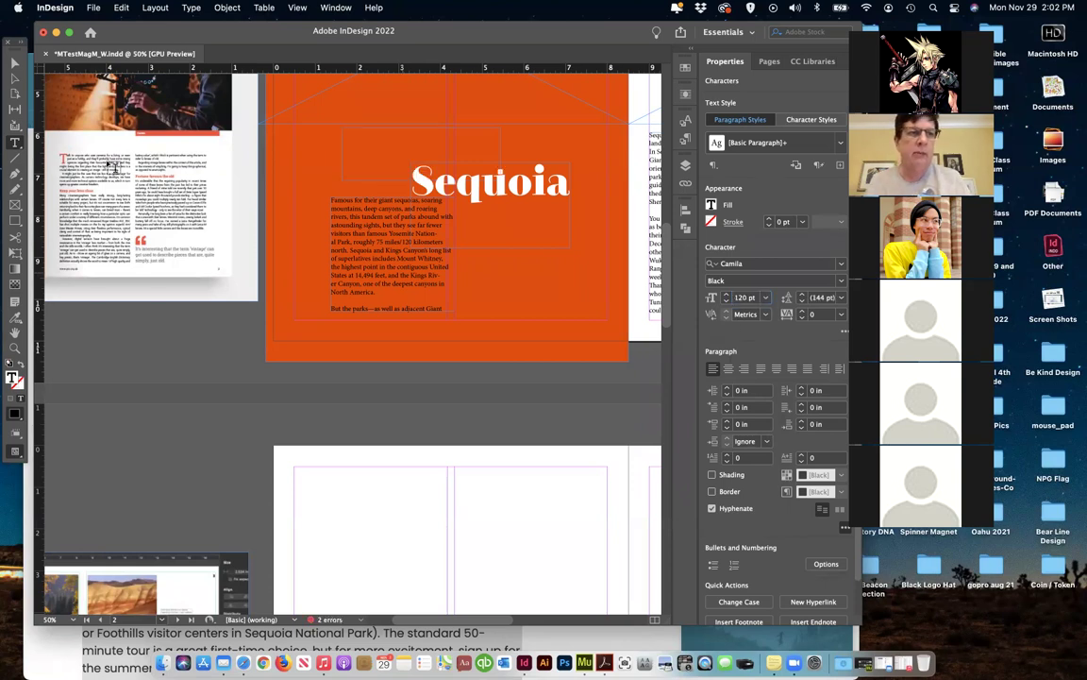
Enlarge the "Visit" text frame to about 4.86 × 1.85 in and move it to about X 2.93, Y 7.56 in
{"action": "left_click", "coordinate": [12, 63]}
{"action": "left_click_drag", "start_coordinate": [341, 179], "coordinate": [302, 206]}
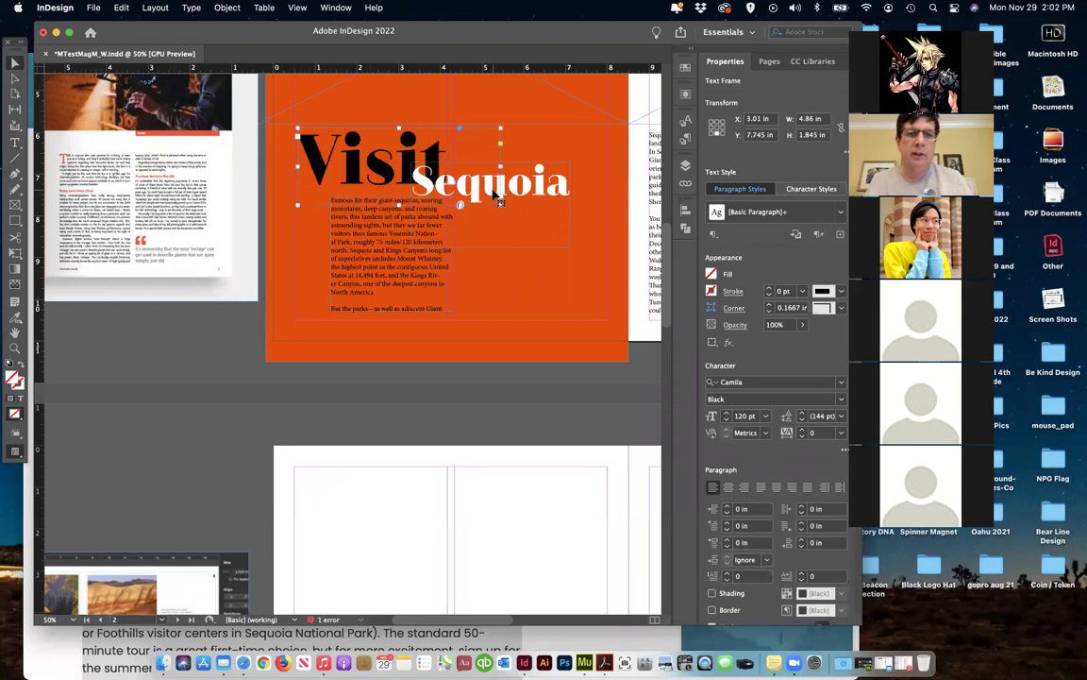
{"action": "left_click_drag", "start_coordinate": [491, 198], "coordinate": [528, 215]}
Lower "Sequoia" beneath "Visit", then trim its frame to about 1.26 in high and the "Visit" frame to about 3.83 × 1.54 in
{"action": "left_click", "coordinate": [533, 194]}
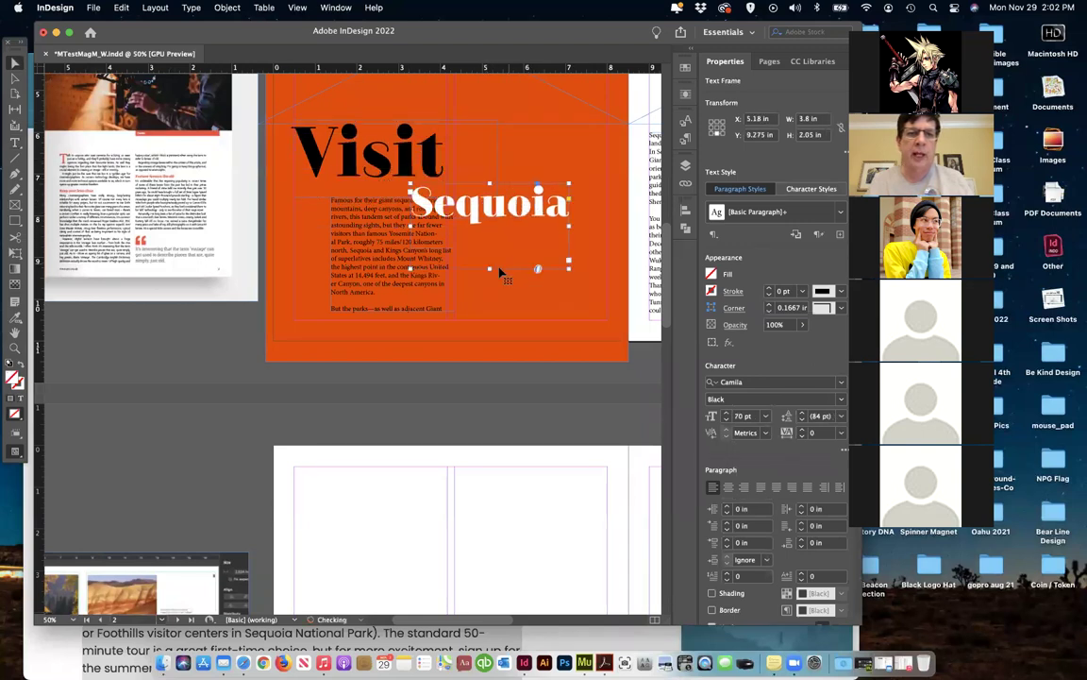
{"action": "left_click_drag", "start_coordinate": [489, 270], "coordinate": [501, 218]}
{"action": "left_click", "coordinate": [312, 144]}
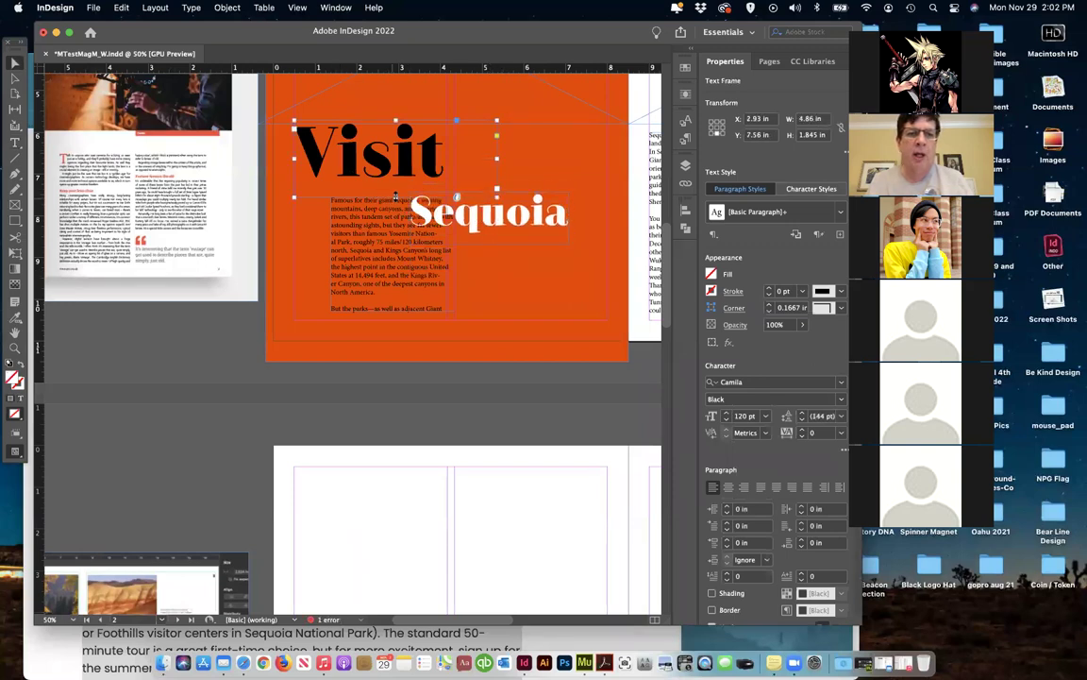
{"action": "left_click_drag", "start_coordinate": [396, 186], "coordinate": [454, 157]}
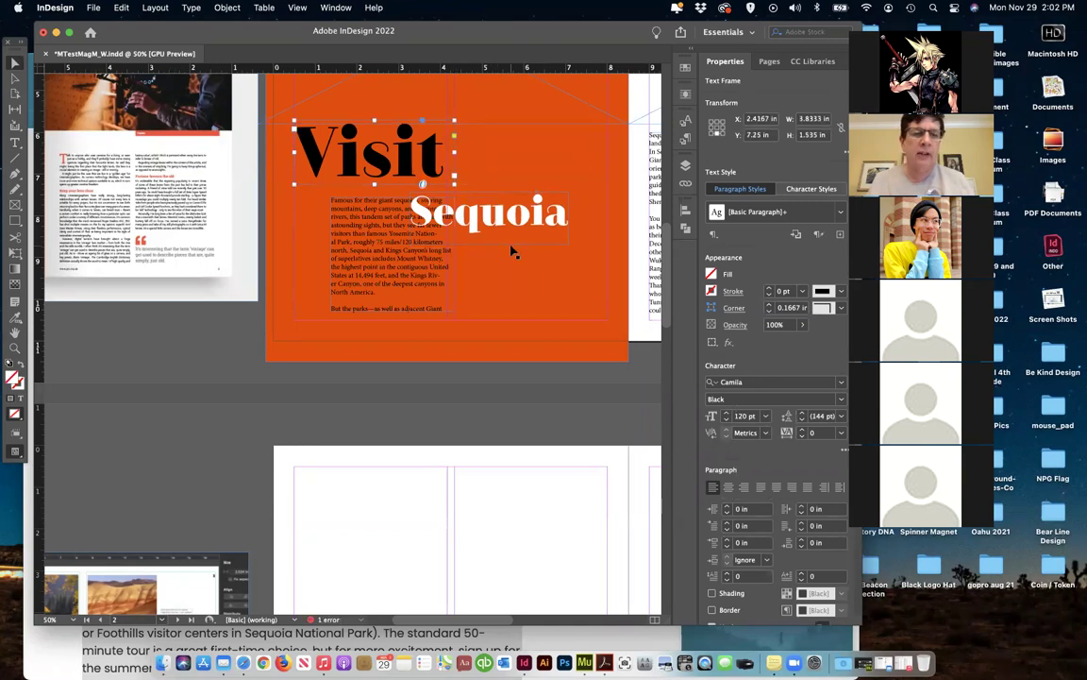
Move "Visit" to about X 3.24, Y 7.56 in and "Sequoia" to about X 5.32, Y 8.68 in to stagger the title
{"action": "scroll", "coordinate": [513, 250], "scroll_direction": "left", "scroll_amount": 2}
{"action": "scroll", "coordinate": [512, 251], "scroll_direction": "left", "scroll_amount": 2}
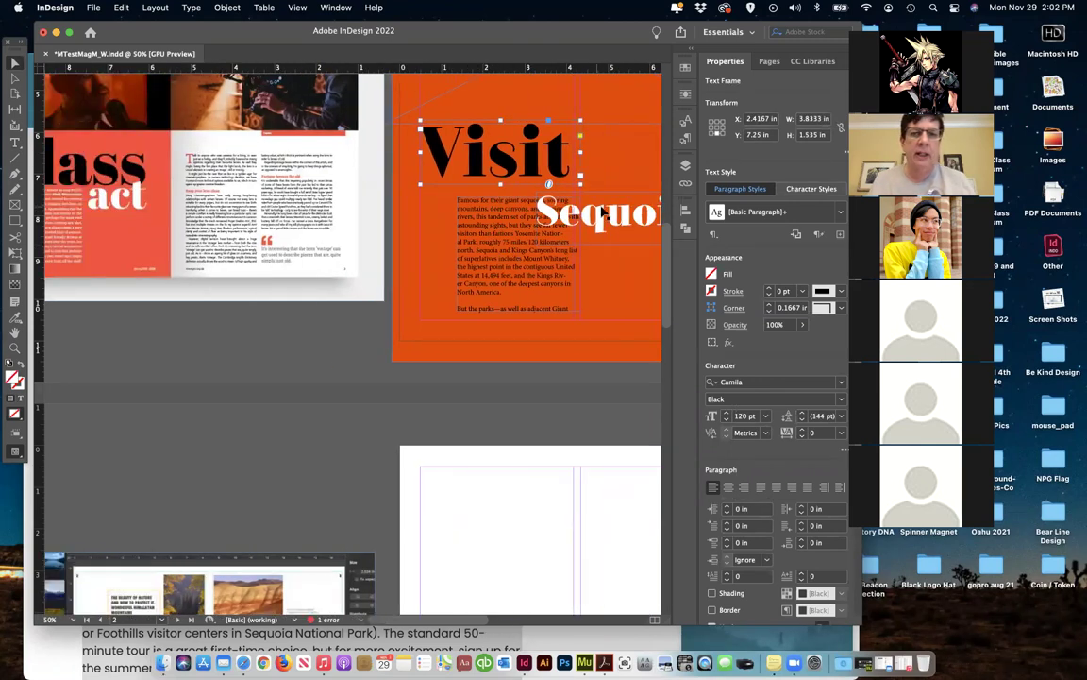
{"action": "left_click_drag", "start_coordinate": [499, 168], "coordinate": [535, 181]}
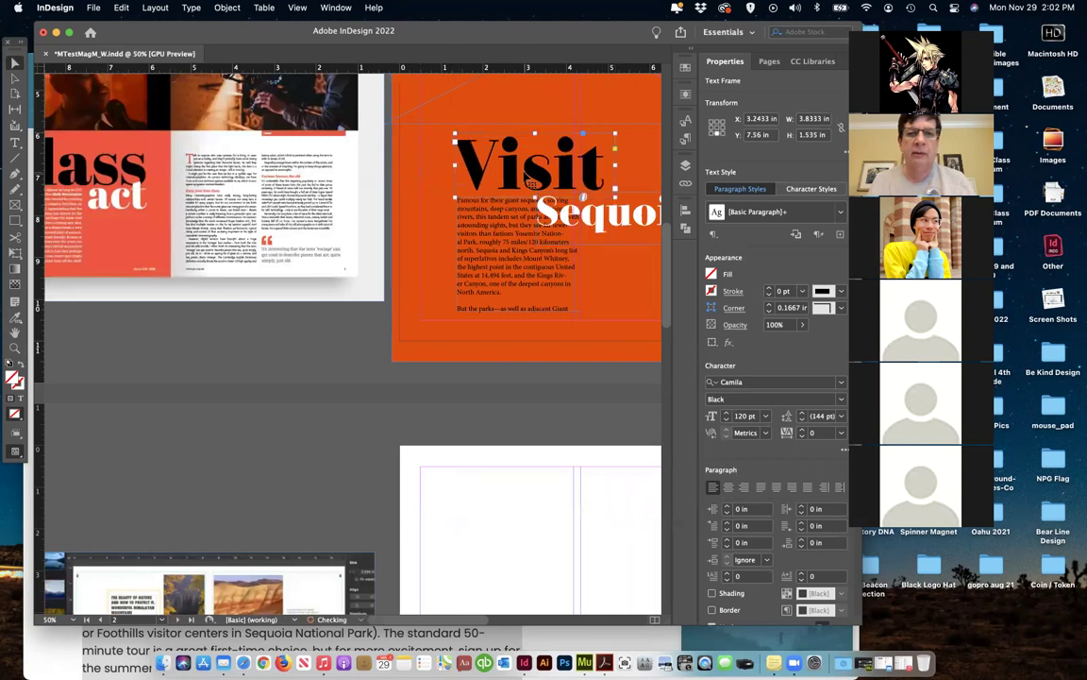
{"action": "left_click", "coordinate": [607, 225]}
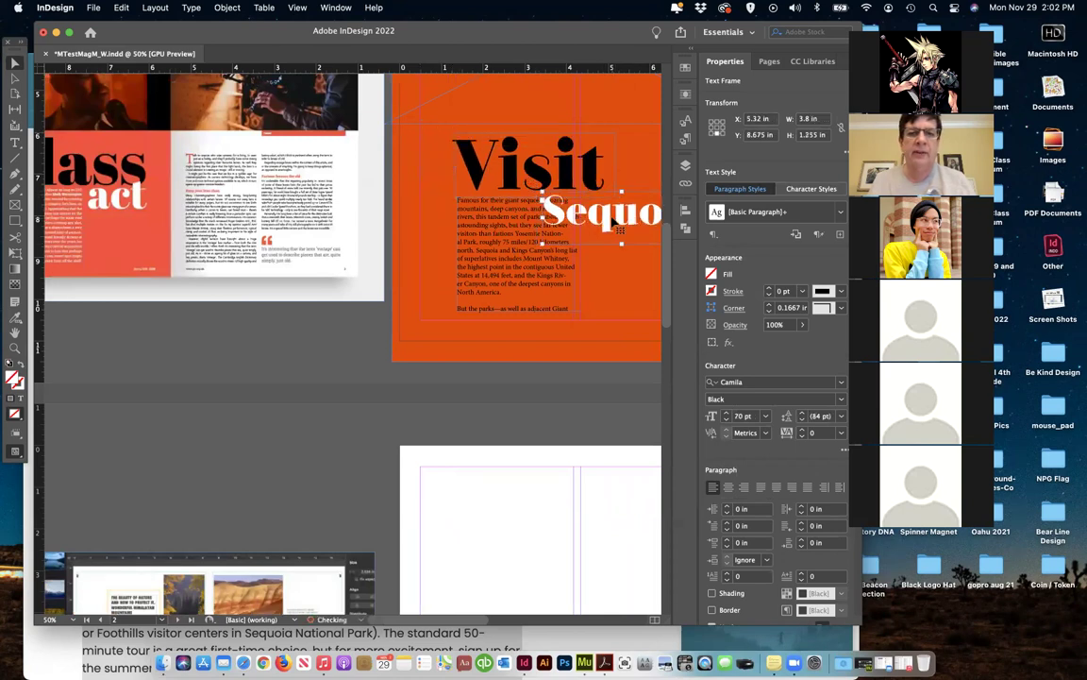
Narrow the article column under "Visit" to about 1.87 in wide by pulling in its right edge
{"action": "scroll", "coordinate": [607, 236], "scroll_direction": "up", "scroll_amount": 3}
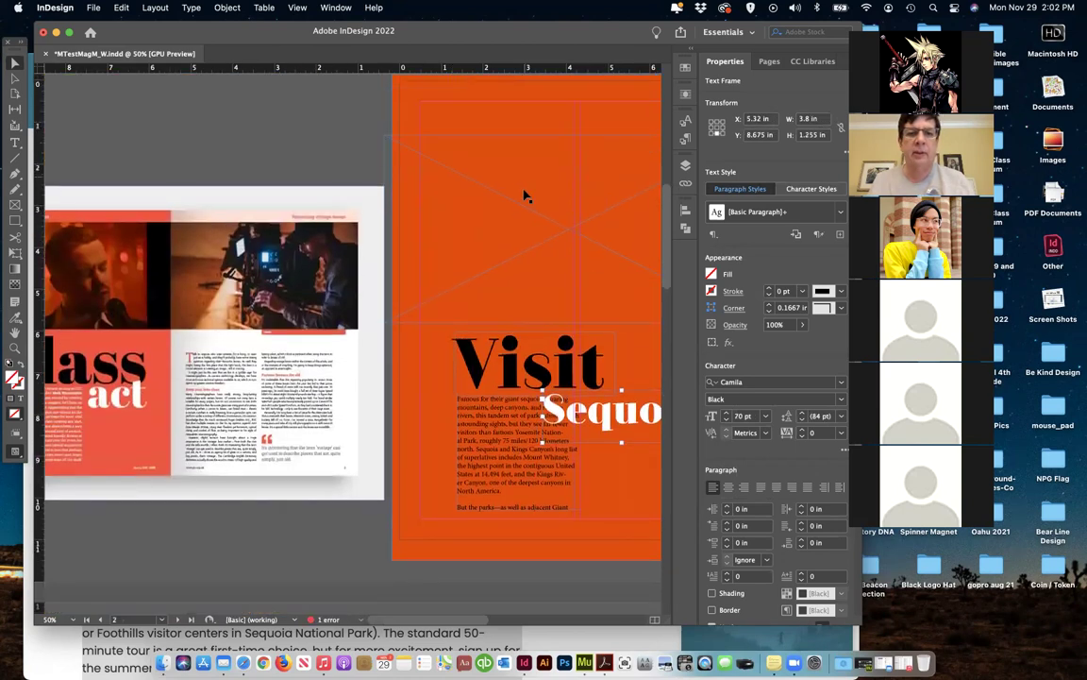
{"action": "left_click", "coordinate": [515, 244]}
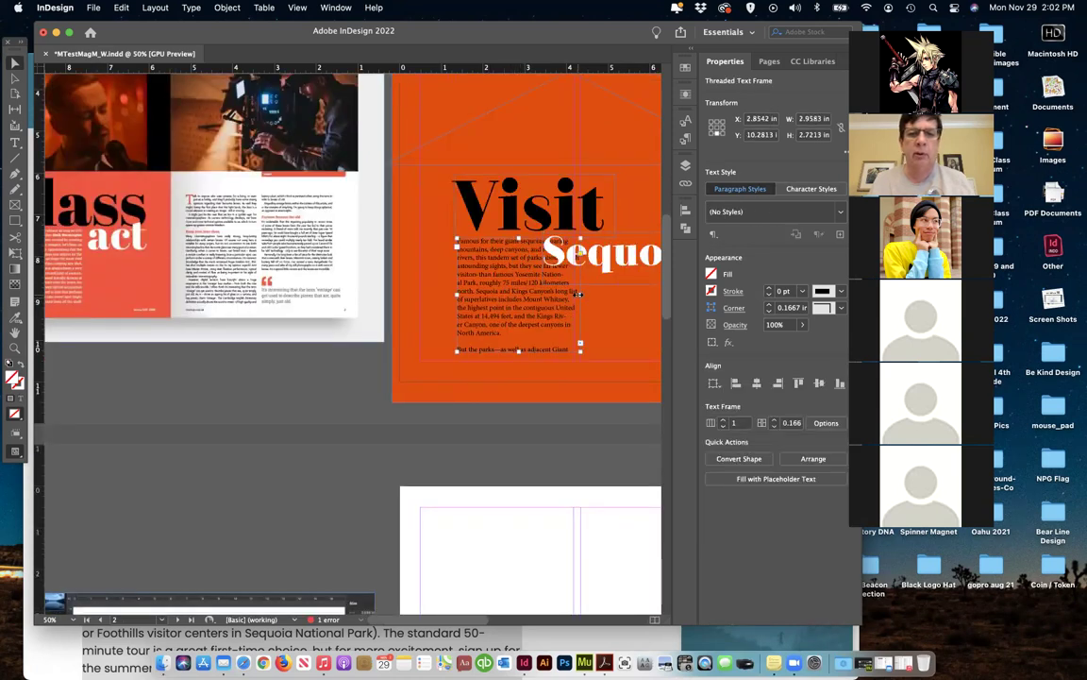
{"action": "left_click_drag", "start_coordinate": [580, 293], "coordinate": [537, 300]}
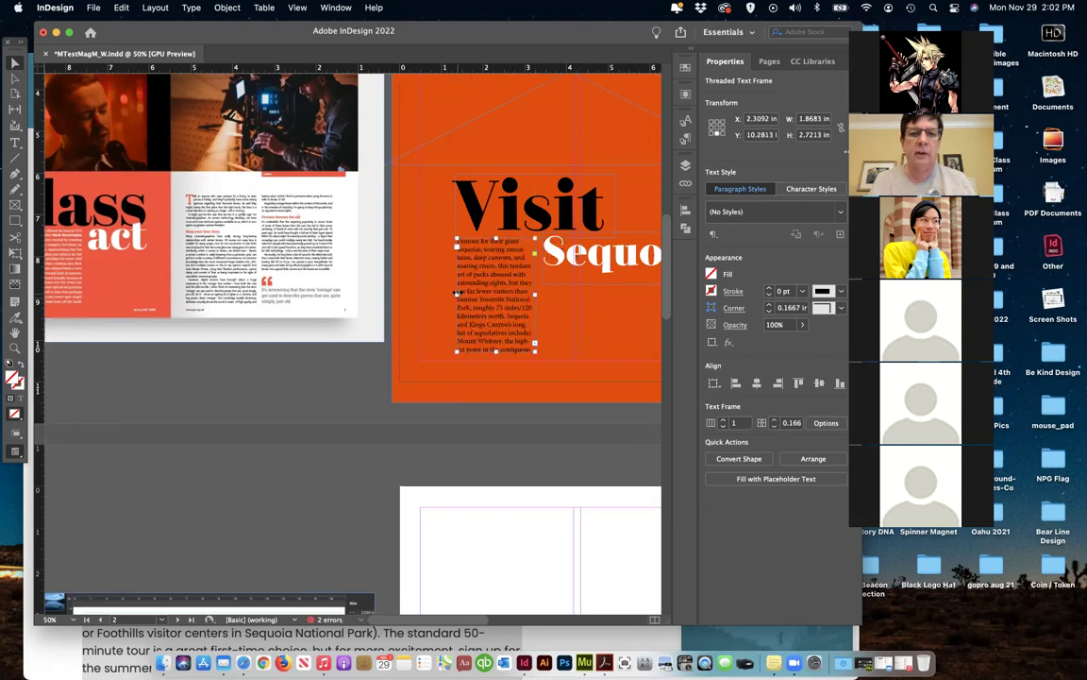
Shift the "a glass act" reference image closer to the orange page and right-align the article's opening paragraph
{"action": "left_click_drag", "start_coordinate": [182, 267], "coordinate": [215, 263]}
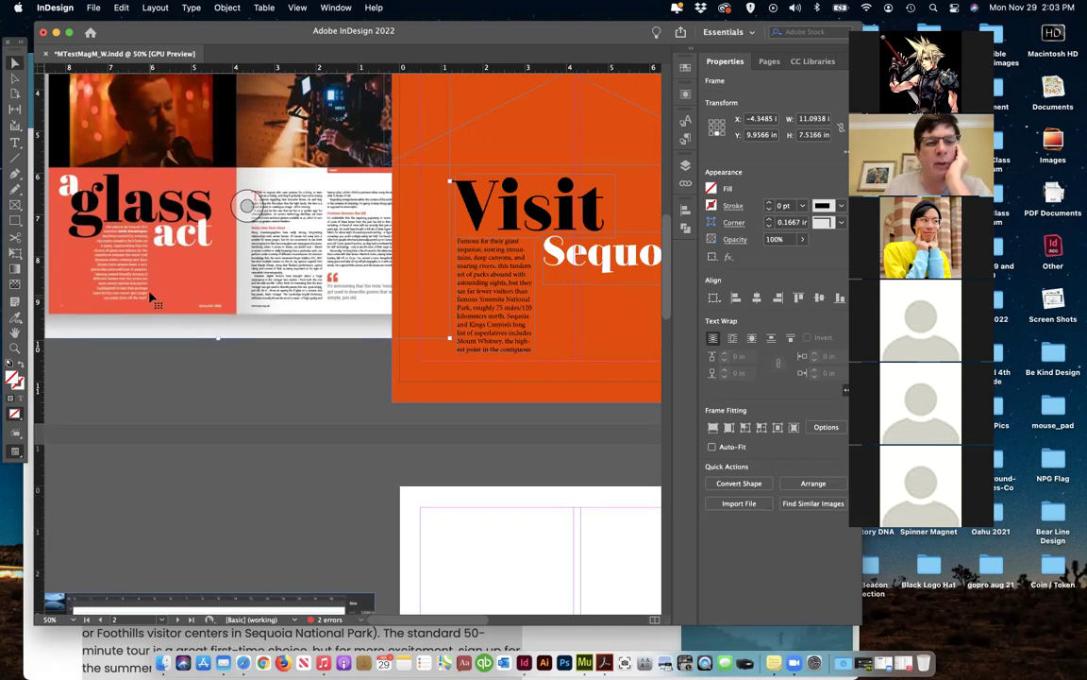
{"action": "left_click", "coordinate": [518, 314]}
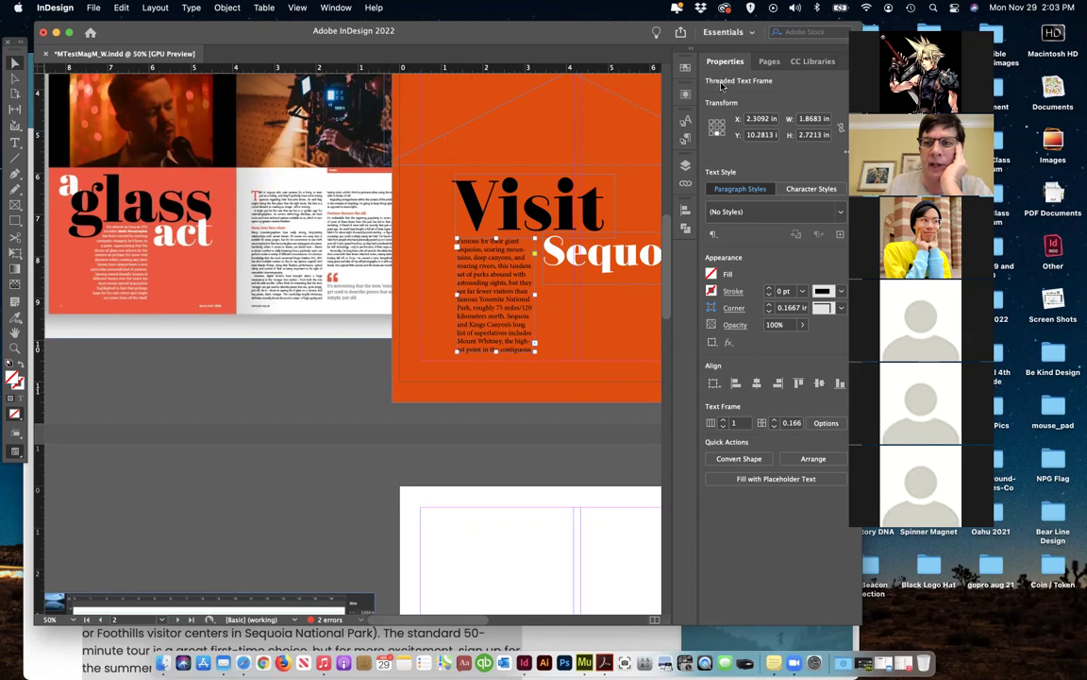
{"action": "double_click", "coordinate": [490, 321]}
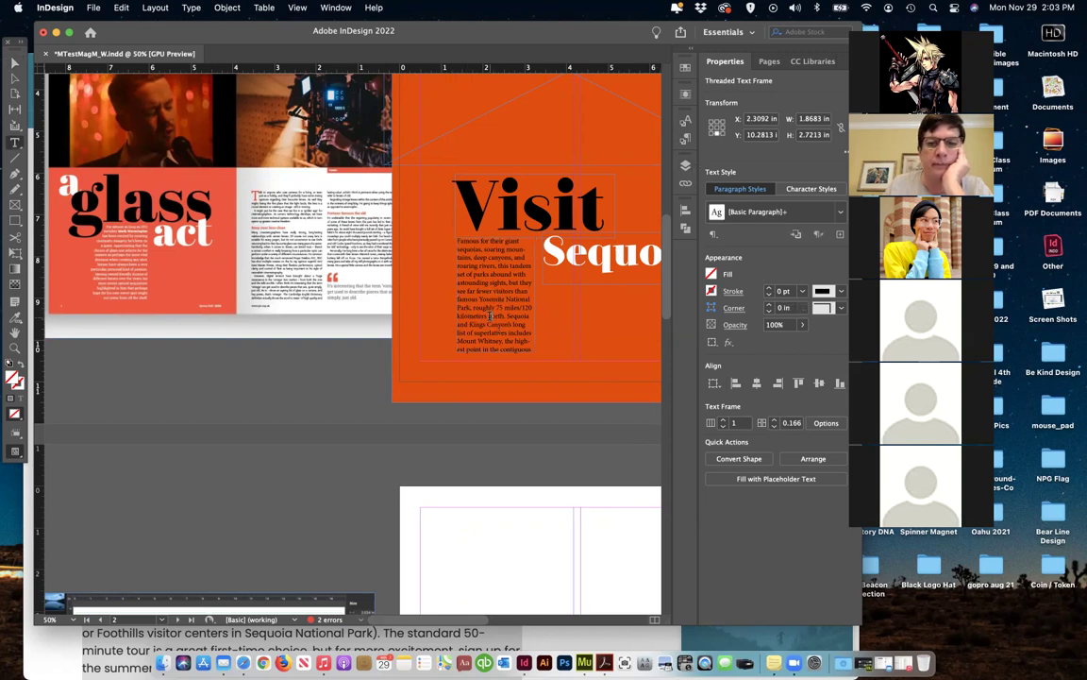
{"action": "left_click", "coordinate": [457, 241]}
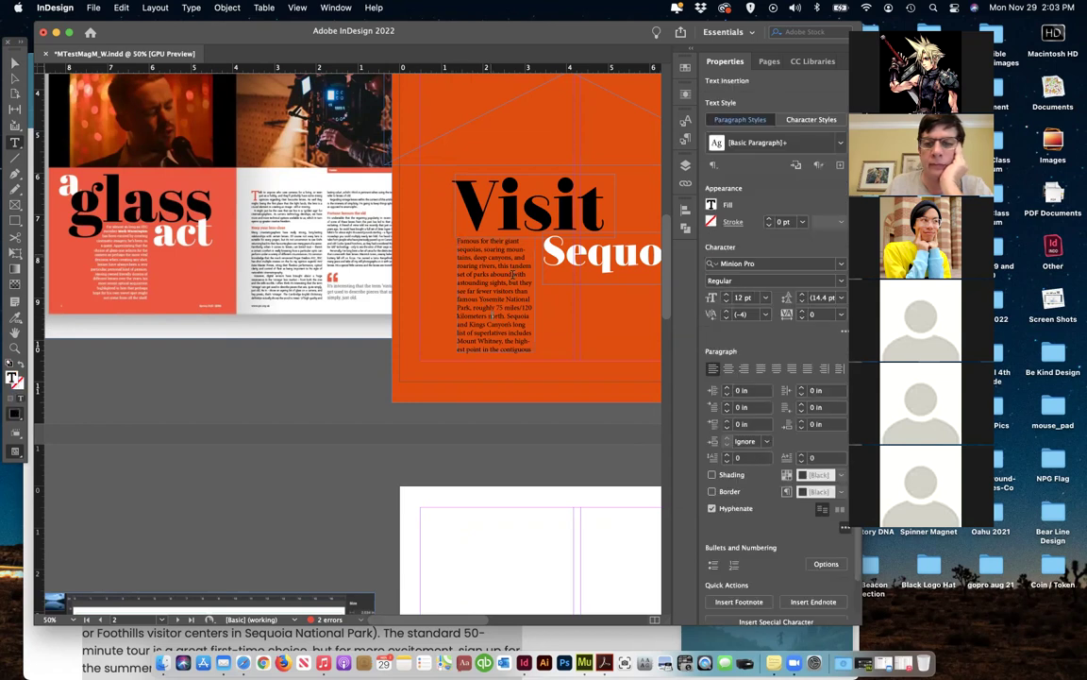
{"action": "left_click", "coordinate": [744, 369]}
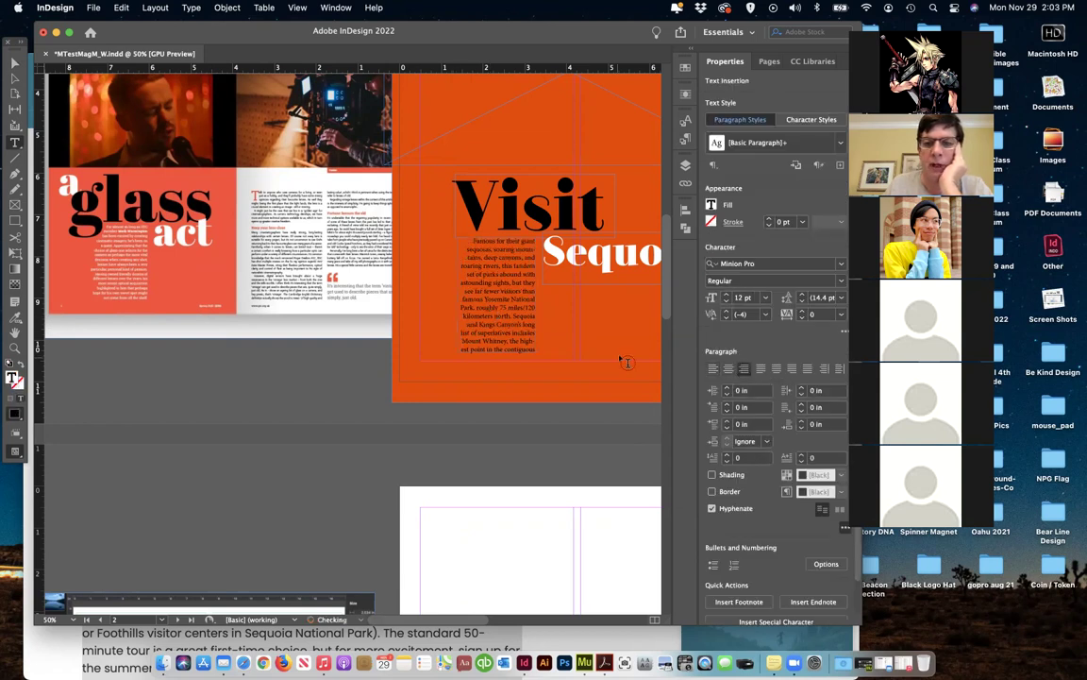
Enlarge the "Sequoia" text frame from its lower-right corner to about 4.4 × 1.46 in
{"action": "scroll", "coordinate": [625, 357], "scroll_direction": "right", "scroll_amount": 5}
{"action": "scroll", "coordinate": [618, 354], "scroll_direction": "right", "scroll_amount": 2}
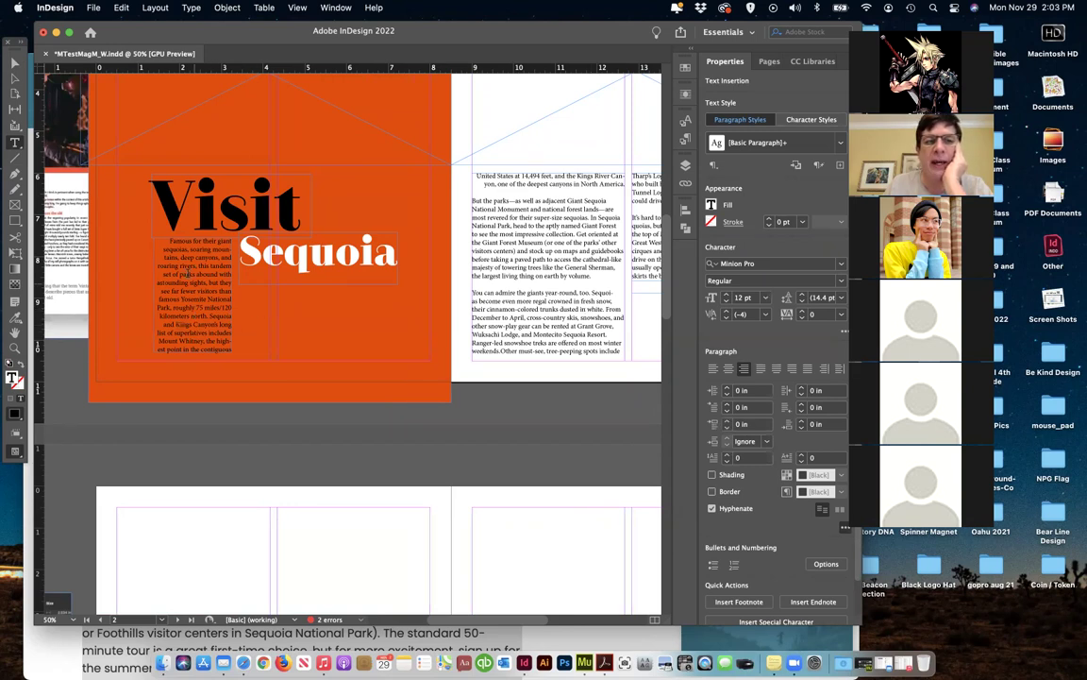
{"action": "left_click", "coordinate": [15, 63]}
{"action": "left_click", "coordinate": [312, 265]}
{"action": "left_click_drag", "start_coordinate": [398, 281], "coordinate": [422, 293]}
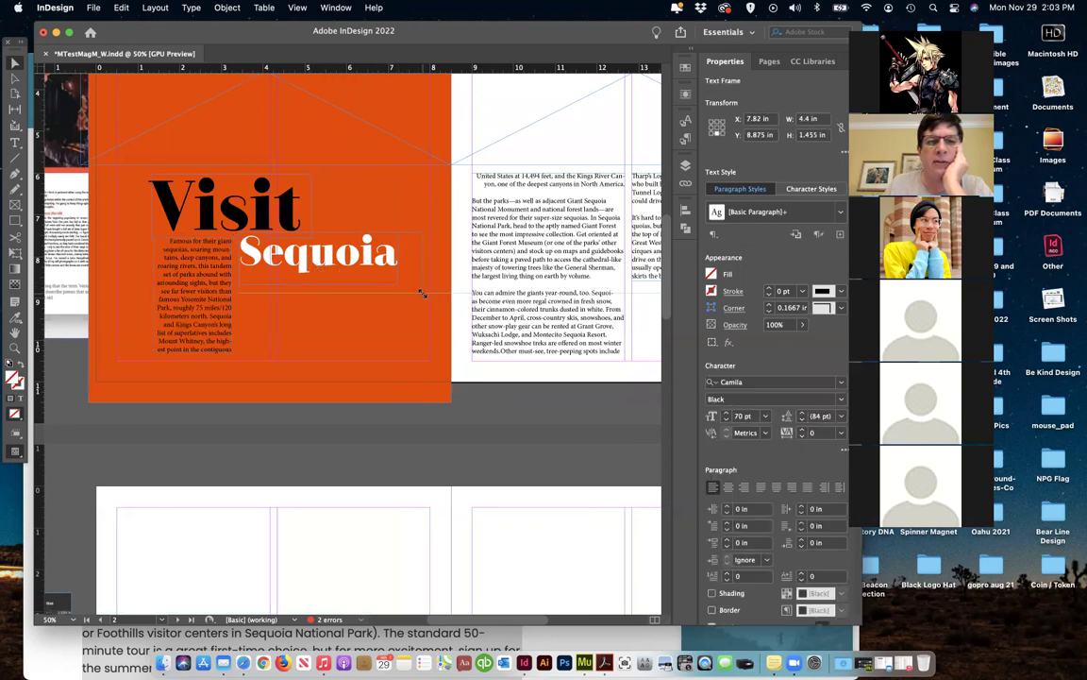
Increase the font size of "Sequoia" to 79 pt and nudge its frame up to about Y 8.78 in
{"action": "left_click", "coordinate": [727, 413]}
{"action": "left_click", "coordinate": [728, 413]}
{"action": "left_click", "coordinate": [727, 413]}
{"action": "left_click", "coordinate": [728, 412]}
{"action": "left_click", "coordinate": [727, 412]}
{"action": "left_click", "coordinate": [728, 412]}
{"action": "left_click", "coordinate": [727, 413]}
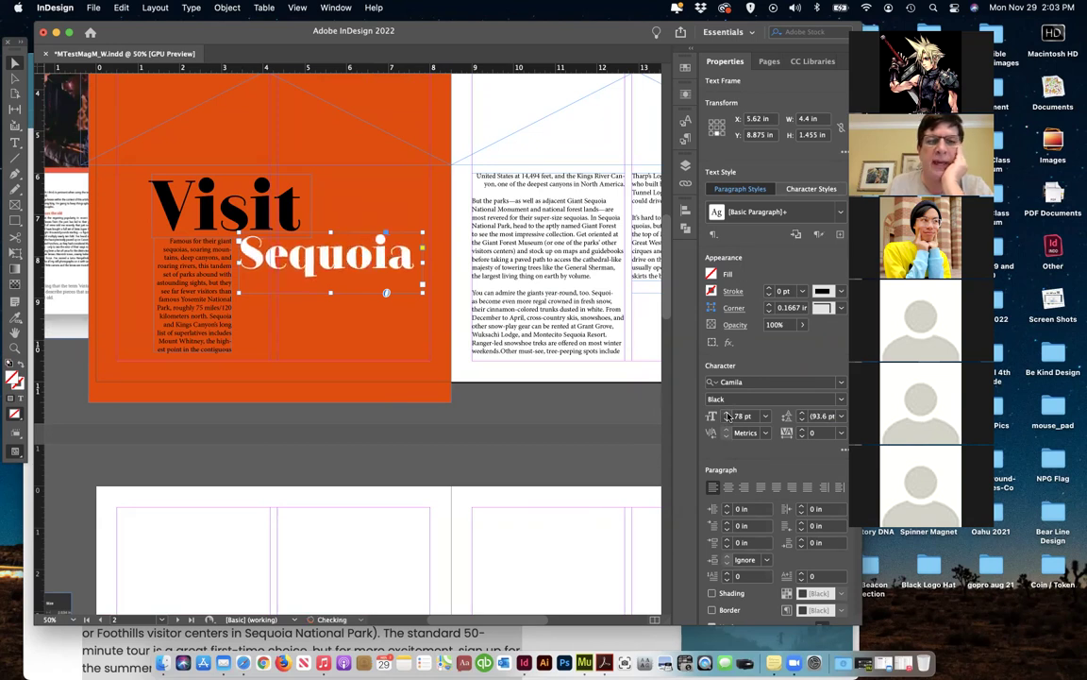
{"action": "left_click", "coordinate": [728, 412]}
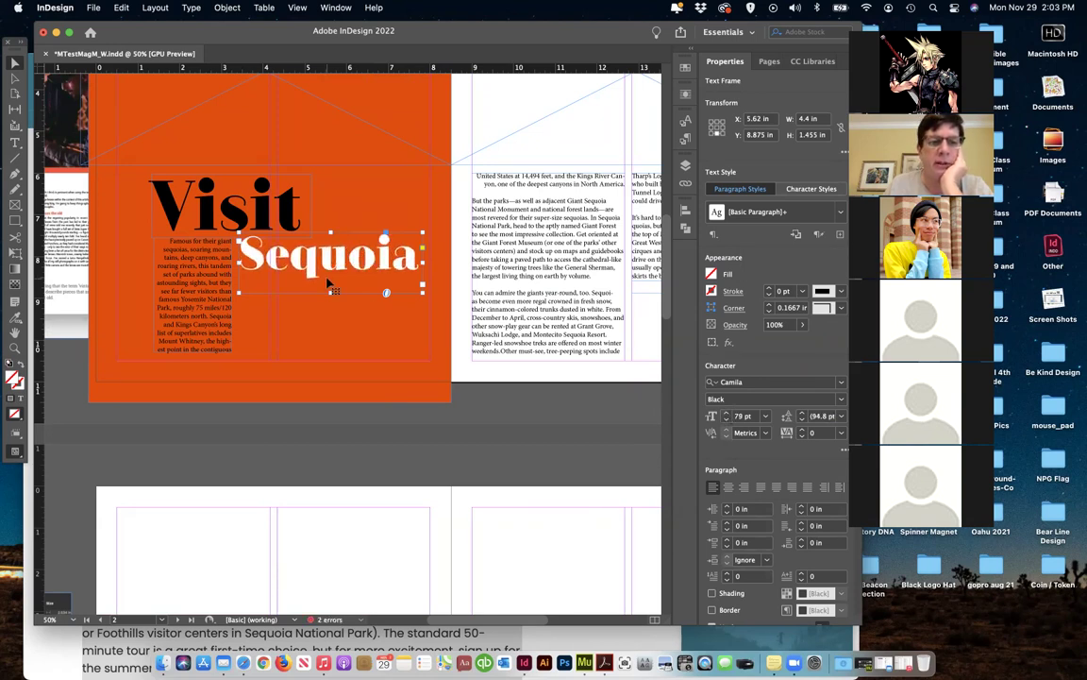
{"action": "key", "text": "shift+Up"}
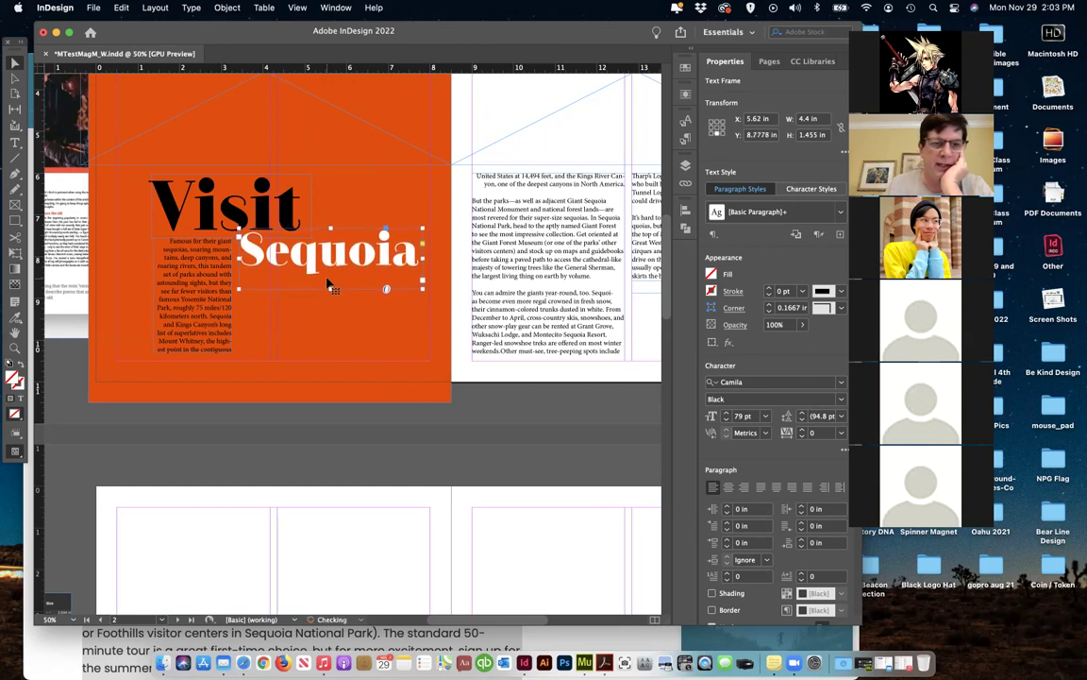
Nudge the "Sequoia" frame up to about Y 8.61 in and the "Visit" frame left to about X 3.22 in
{"action": "key", "text": "shift+Up"}
{"action": "key", "text": "Up"}
{"action": "key", "text": "Down"}
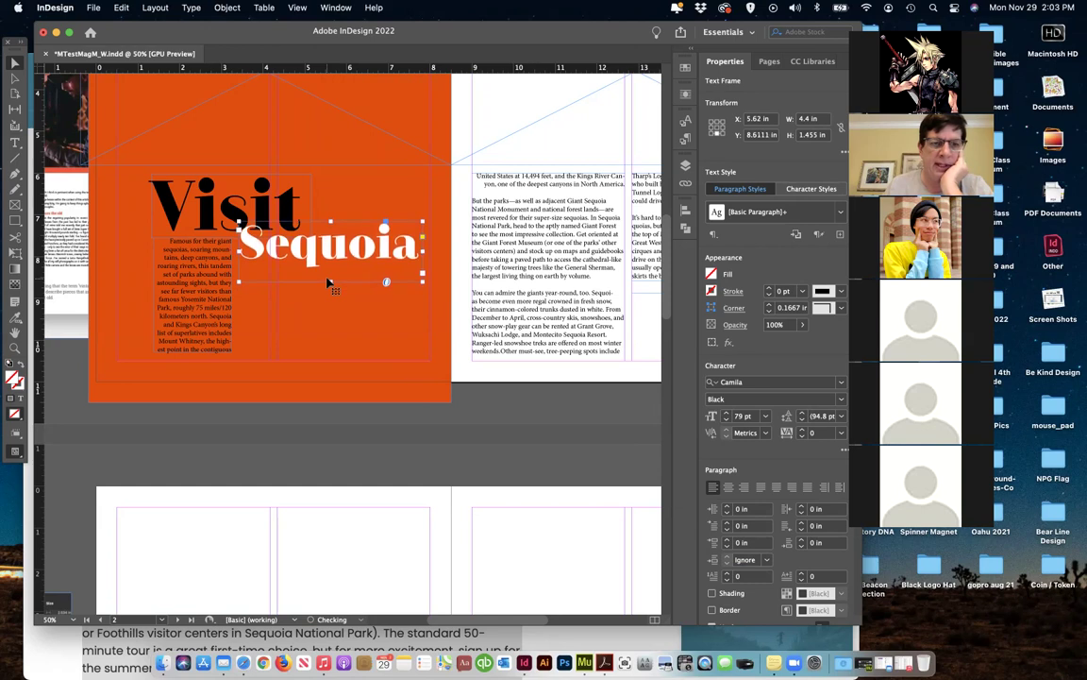
{"action": "left_click", "coordinate": [209, 200]}
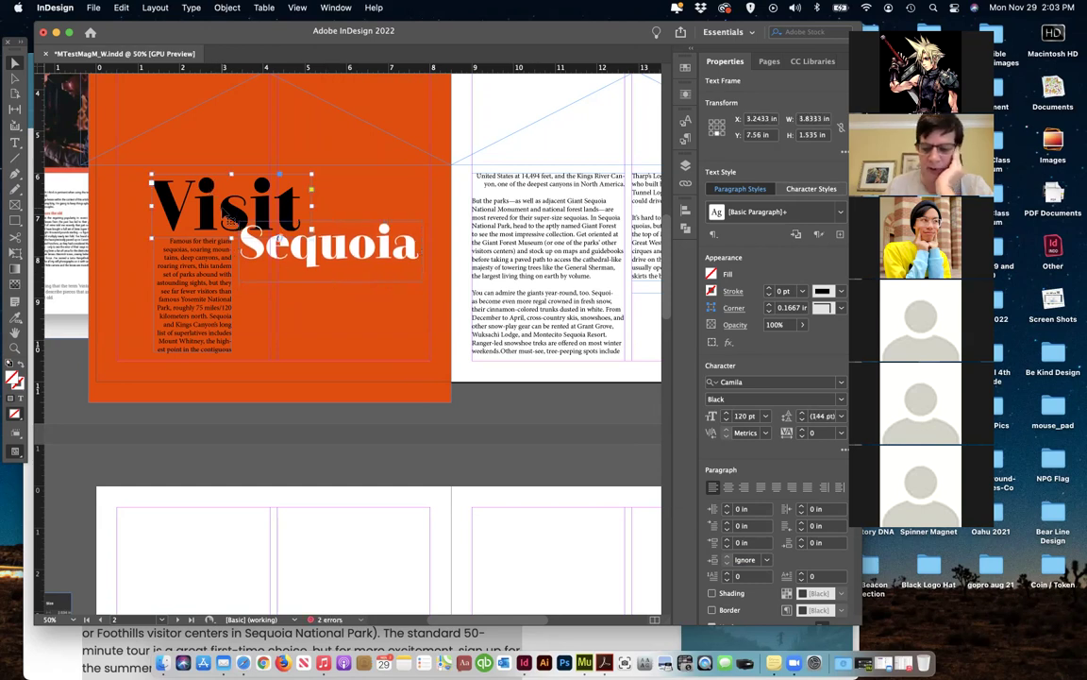
{"action": "key", "text": "Left"}
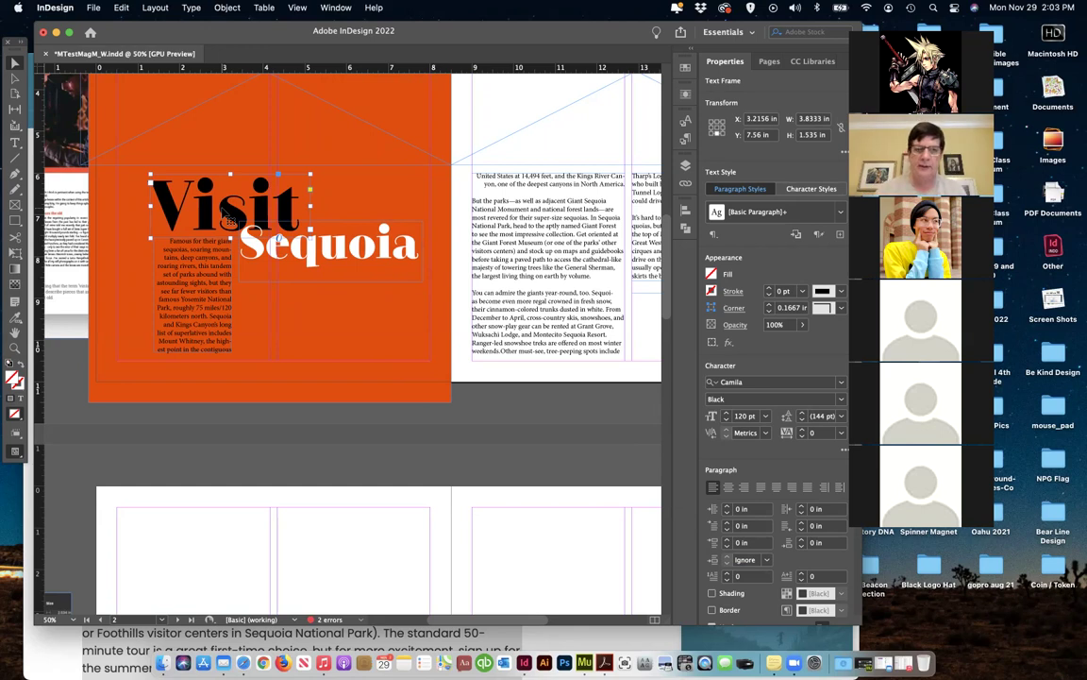
Check the whole Sequoia spread in Preview screen mode, then return to the Normal screen mode
{"action": "key", "text": "super+minus"}
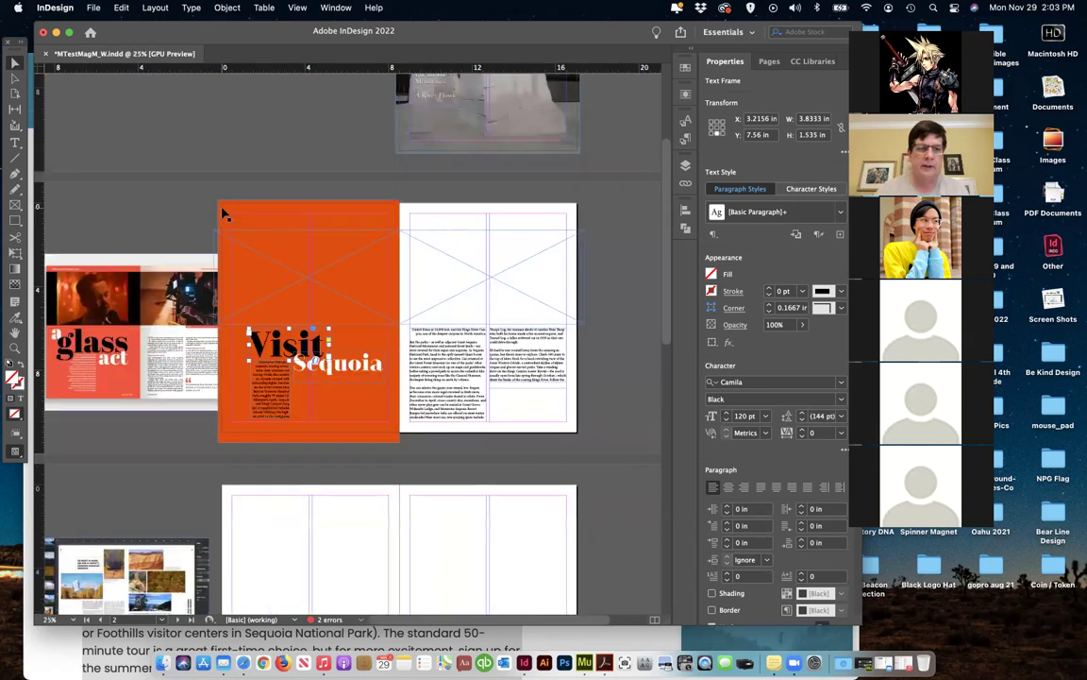
{"action": "left_click", "coordinate": [16, 454]}
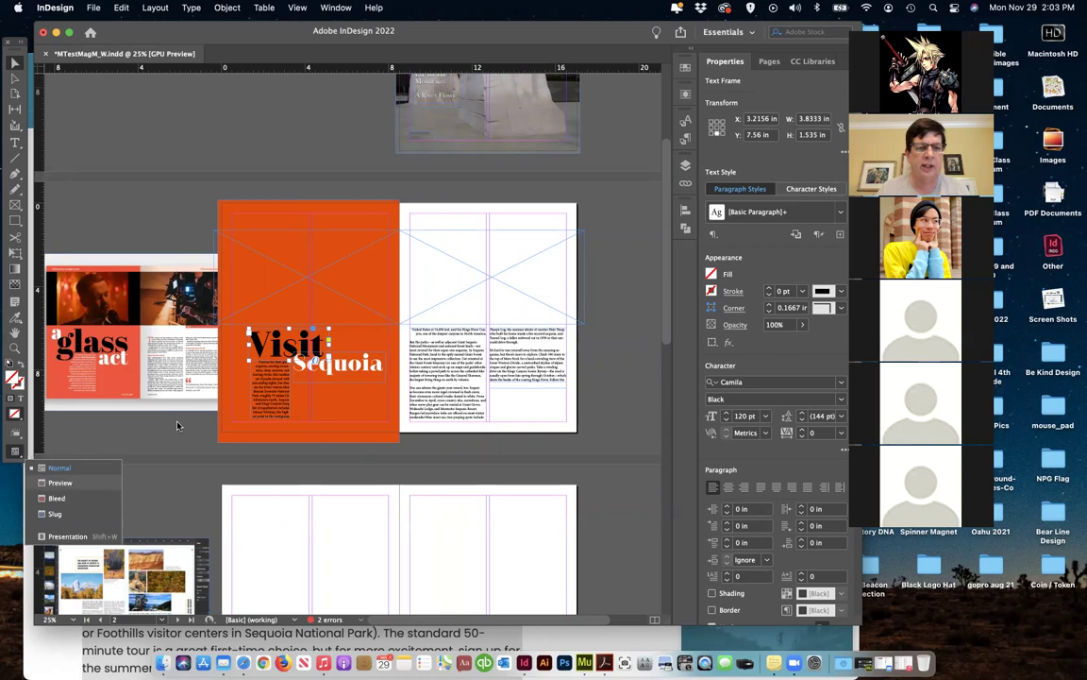
{"action": "key", "text": "w"}
{"action": "left_click", "coordinate": [204, 408]}
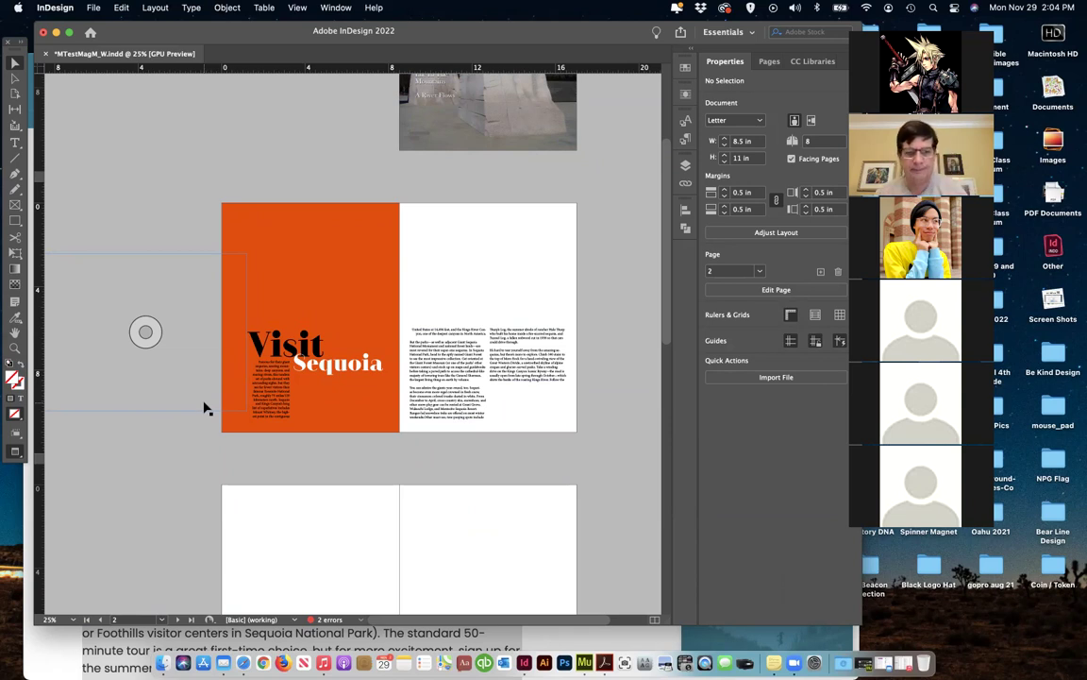
{"action": "left_click_drag", "start_coordinate": [18, 455], "coordinate": [60, 423]}
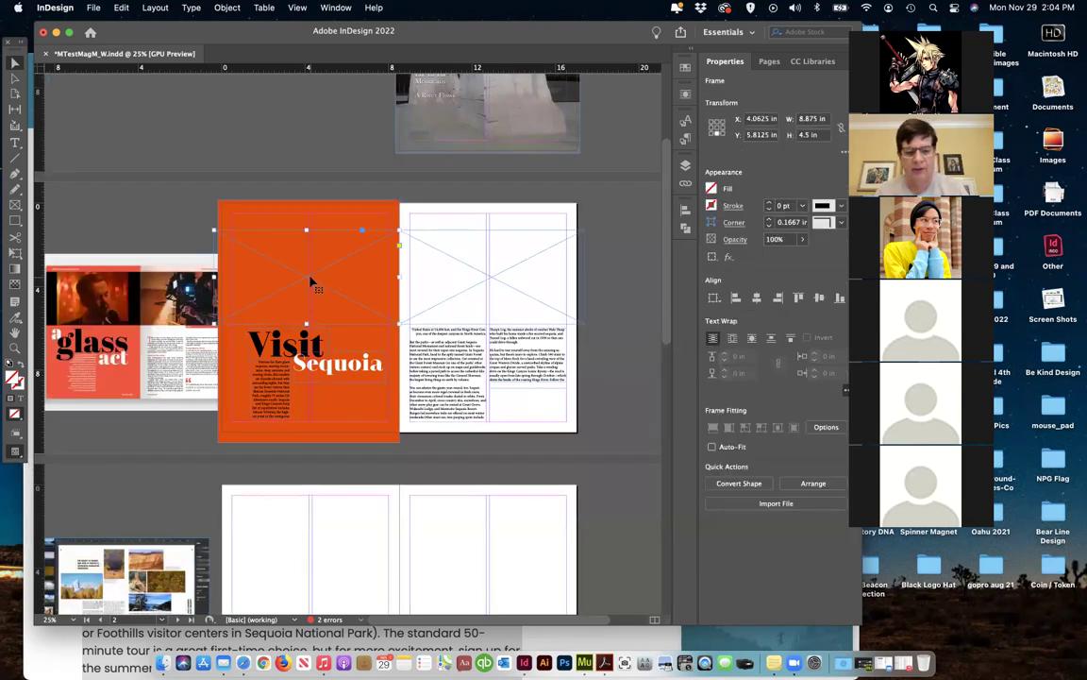
Start placing an image in the orange page's empty picture frame and browse to Desktop > Sequoia 2018 > Sequoia Day 3 2018
{"action": "key", "text": "super+d"}
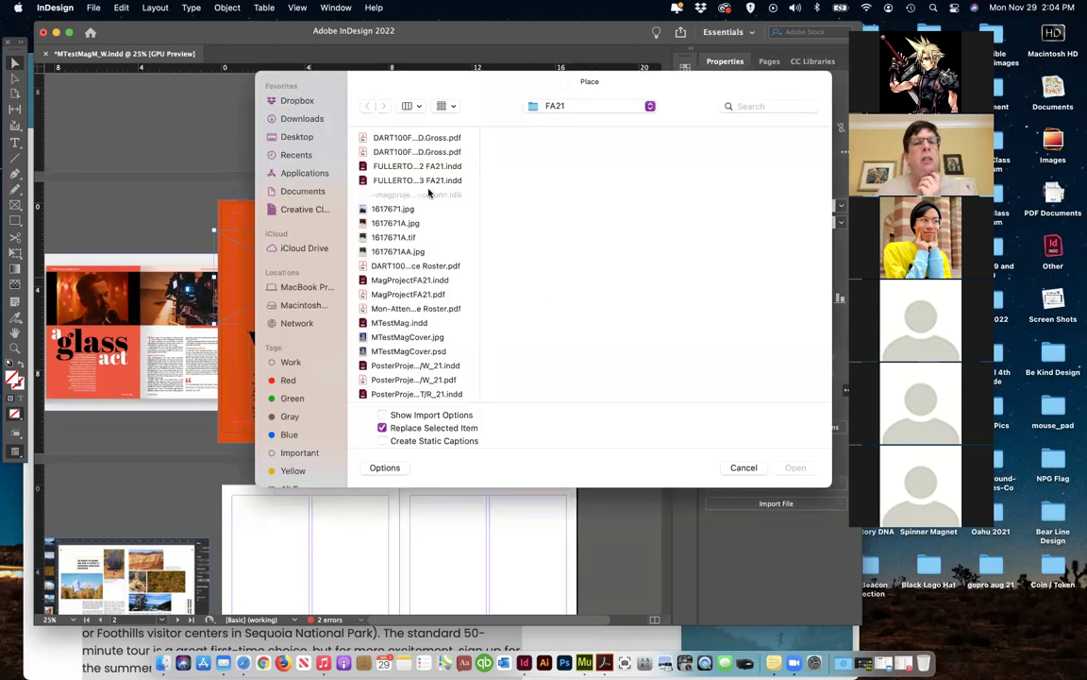
{"action": "left_click", "coordinate": [292, 138]}
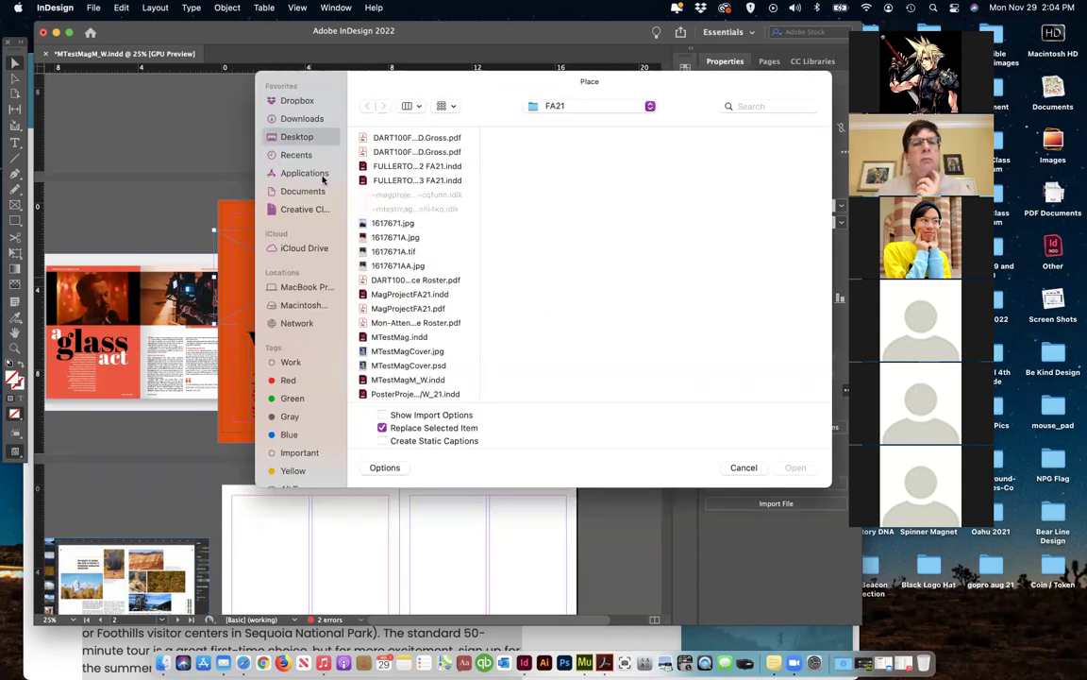
{"action": "scroll", "coordinate": [392, 317], "scroll_direction": "down", "scroll_amount": 10}
{"action": "scroll", "coordinate": [395, 317], "scroll_direction": "down", "scroll_amount": 15}
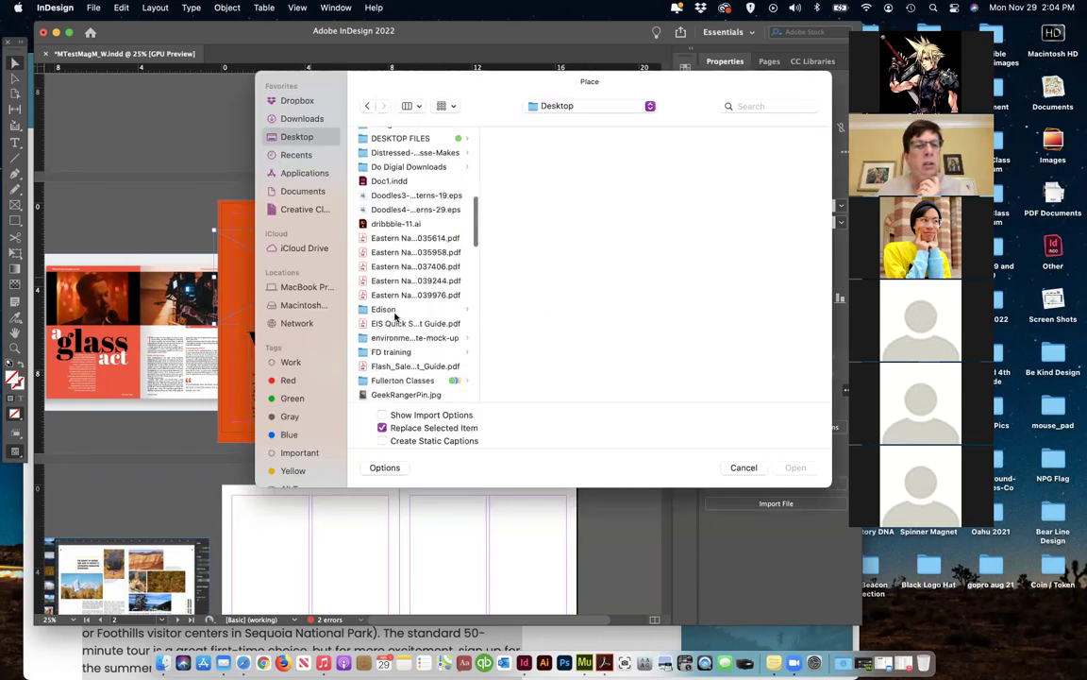
{"action": "scroll", "coordinate": [396, 317], "scroll_direction": "down", "scroll_amount": 5}
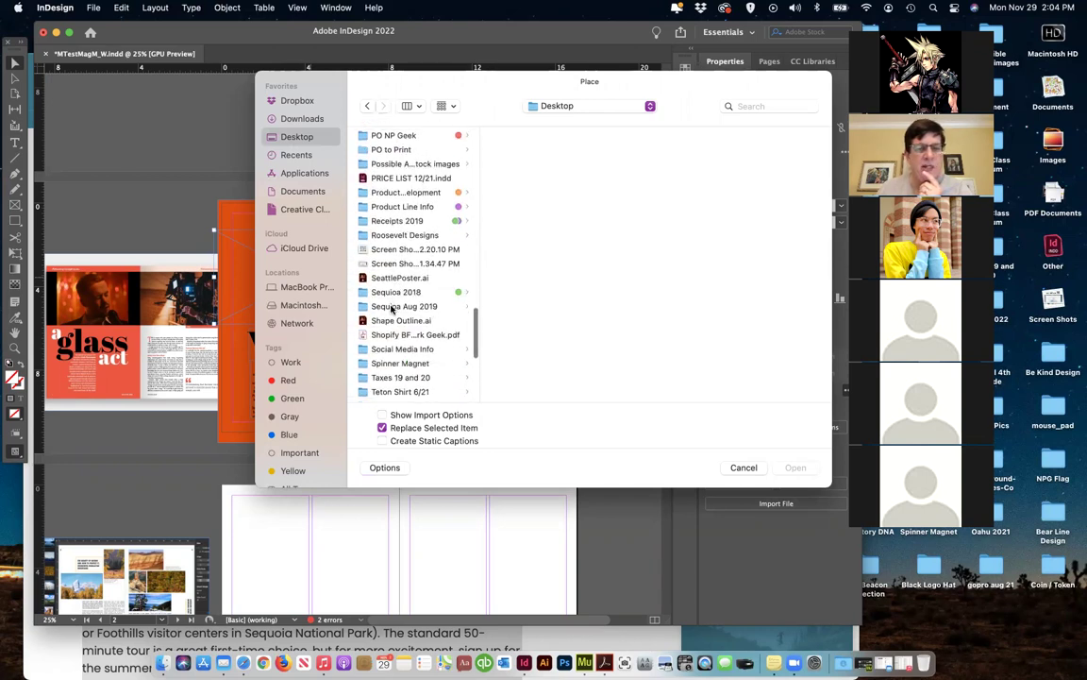
{"action": "left_click", "coordinate": [392, 308]}
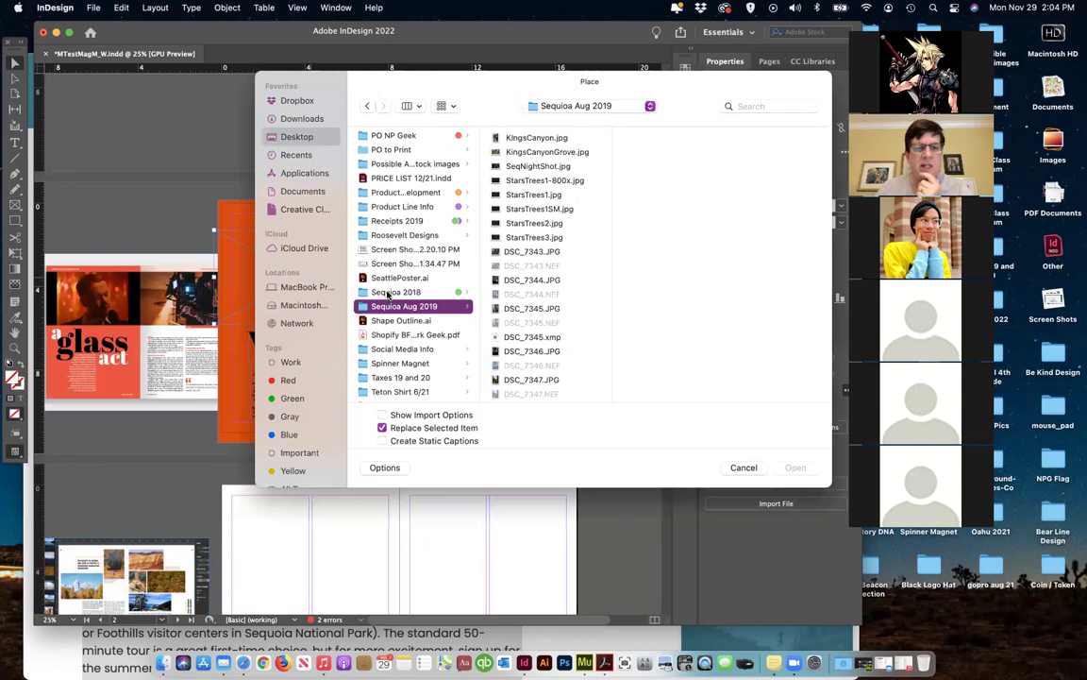
{"action": "left_click", "coordinate": [387, 294]}
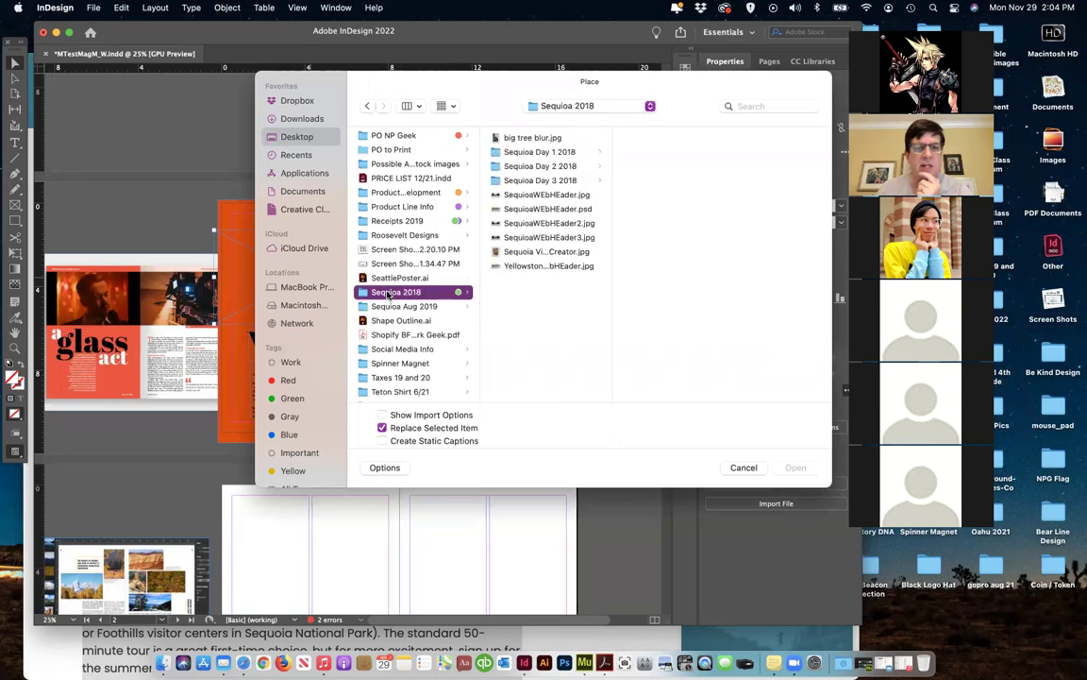
{"action": "left_click", "coordinate": [525, 179]}
Preview DSC_5796.JPG, DSC_5800.JPG and DSC_5805.JPG to look for a suitable photo for the frame
{"action": "left_click", "coordinate": [655, 224]}
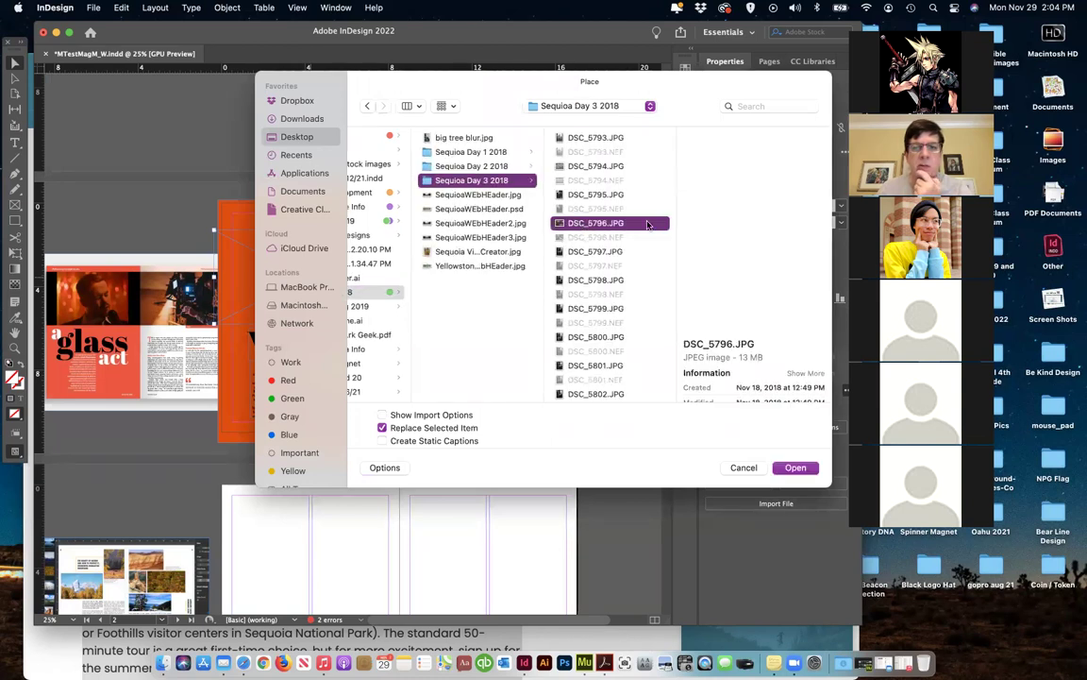
{"action": "left_click", "coordinate": [578, 336]}
{"action": "scroll", "coordinate": [581, 336], "scroll_direction": "down", "scroll_amount": 3}
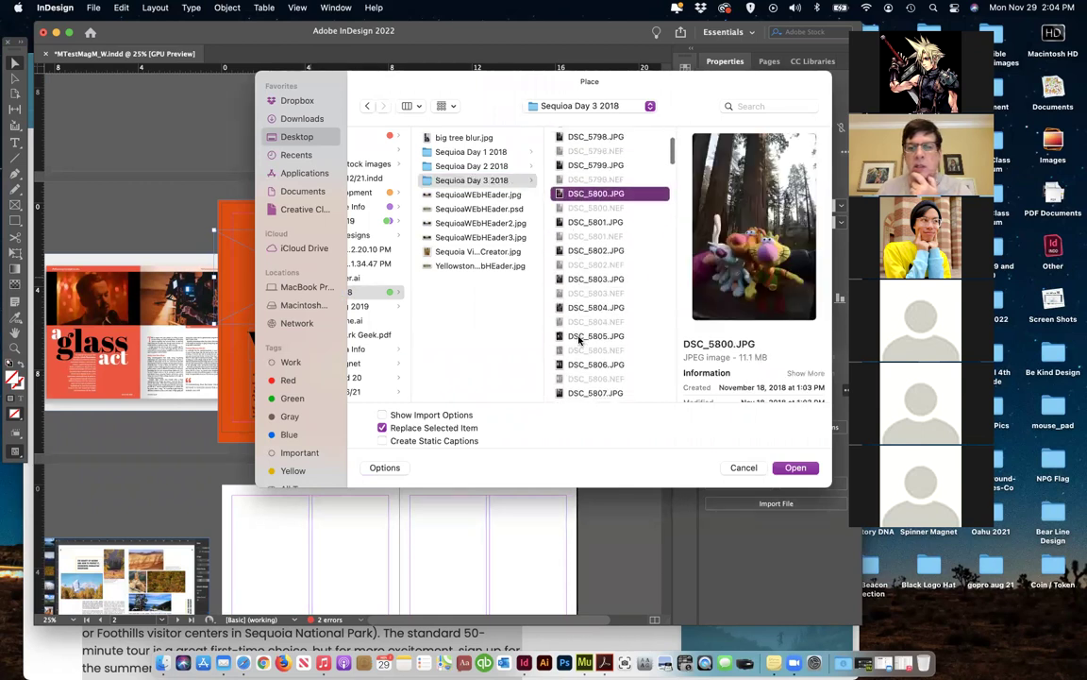
{"action": "left_click", "coordinate": [583, 332]}
{"action": "scroll", "coordinate": [583, 335], "scroll_direction": "down", "scroll_amount": 5}
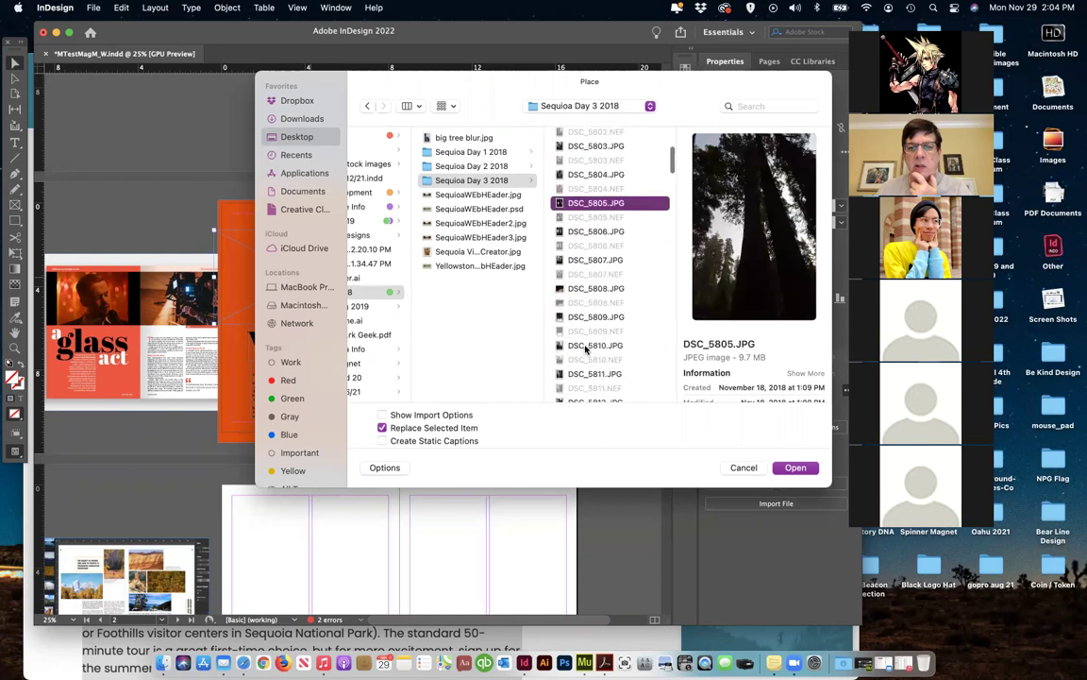
Place the photo DSC_5815.JPG in the image frame on the orange page and fit the content to the frame
{"action": "left_click", "coordinate": [586, 340]}
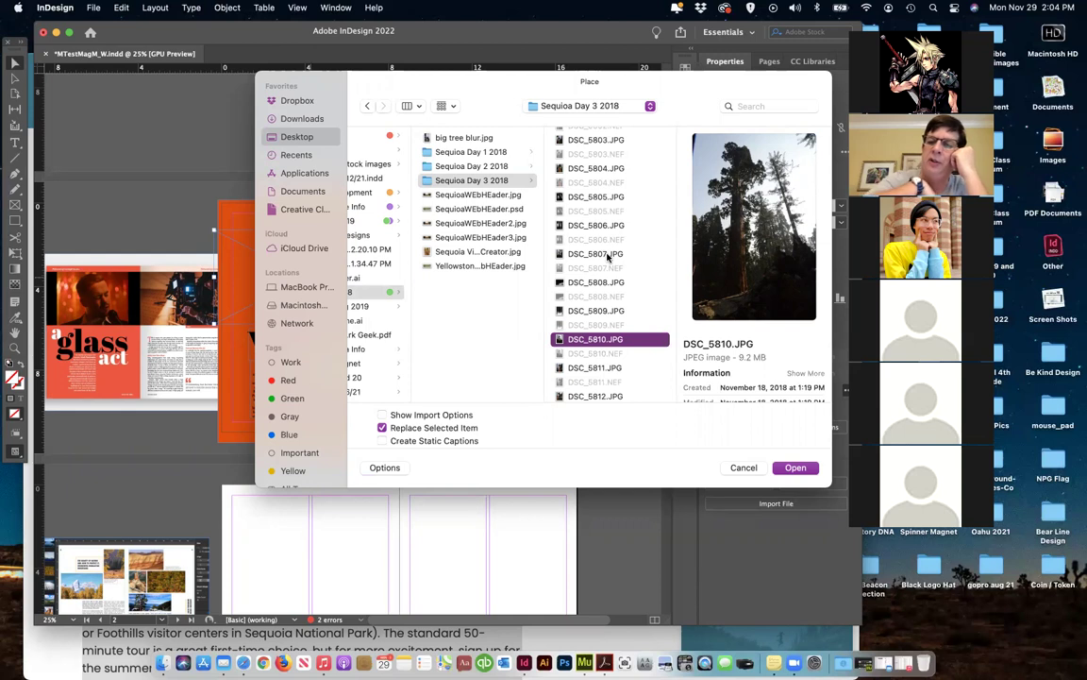
{"action": "scroll", "coordinate": [608, 257], "scroll_direction": "down", "scroll_amount": 2}
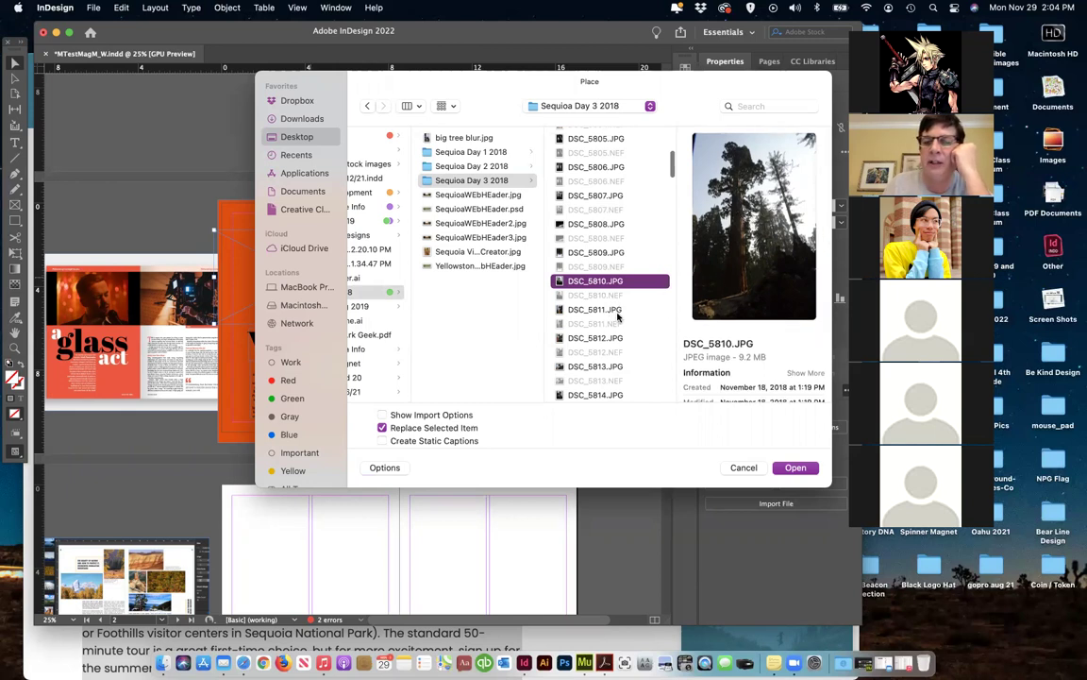
{"action": "scroll", "coordinate": [612, 304], "scroll_direction": "down", "scroll_amount": 3}
{"action": "left_click", "coordinate": [591, 290]}
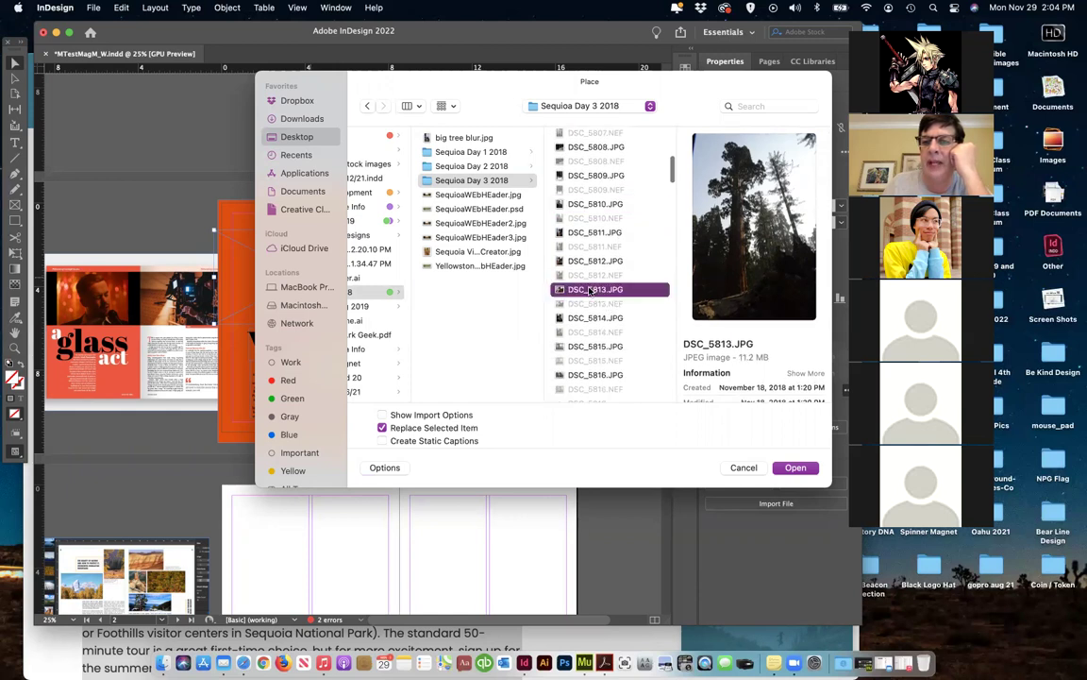
{"action": "left_click", "coordinate": [586, 347]}
{"action": "scroll", "coordinate": [590, 348], "scroll_direction": "down", "scroll_amount": 3}
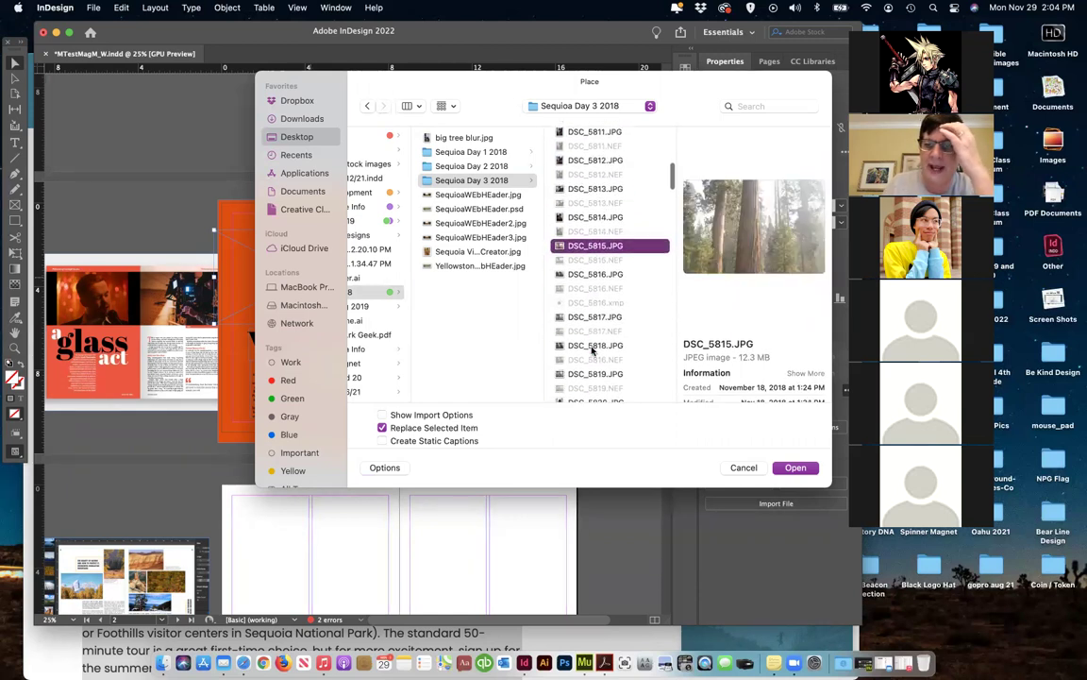
{"action": "left_click", "coordinate": [796, 467]}
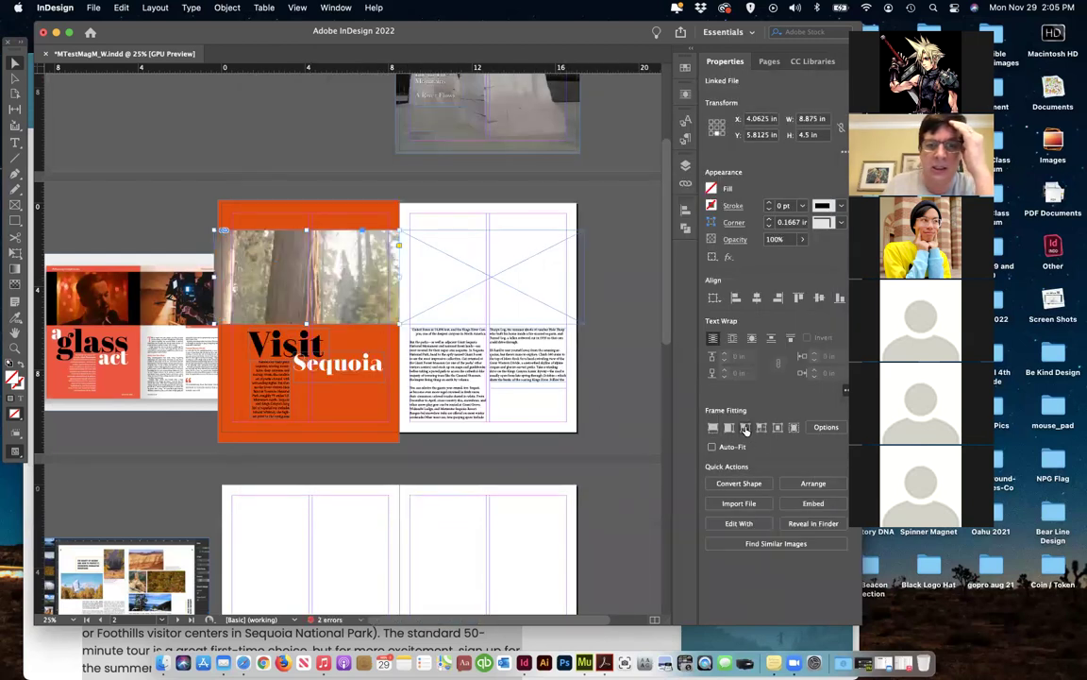
{"action": "left_click", "coordinate": [746, 428]}
Place DSC_5901.JPG from the Sequoia Day 3 2018 folder in the empty image frame on the facing white page
{"action": "left_click", "coordinate": [449, 291]}
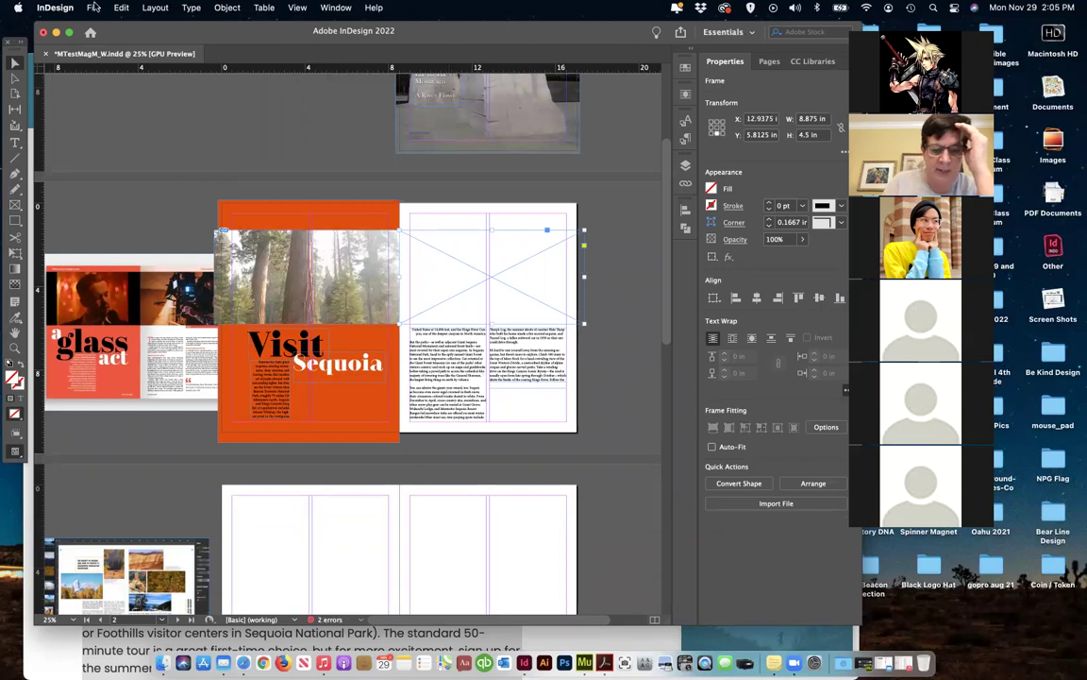
{"action": "key", "text": "super+d"}
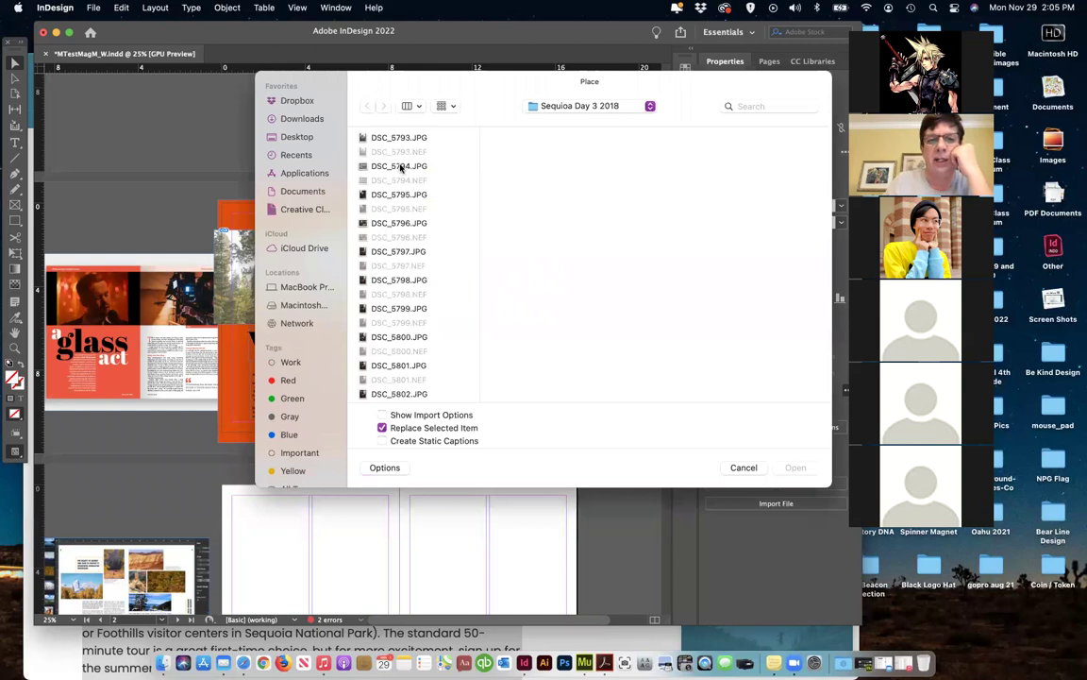
{"action": "scroll", "coordinate": [398, 276], "scroll_direction": "down", "scroll_amount": 2}
{"action": "scroll", "coordinate": [398, 275], "scroll_direction": "down", "scroll_amount": 3}
{"action": "left_click", "coordinate": [397, 287]}
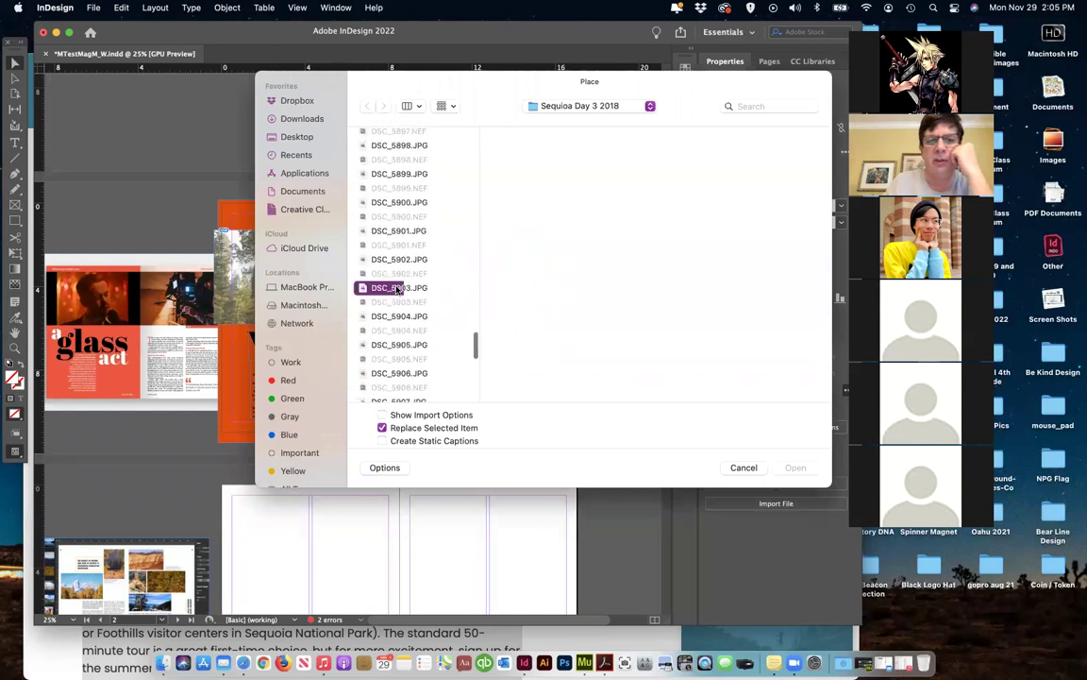
{"action": "left_click", "coordinate": [393, 259]}
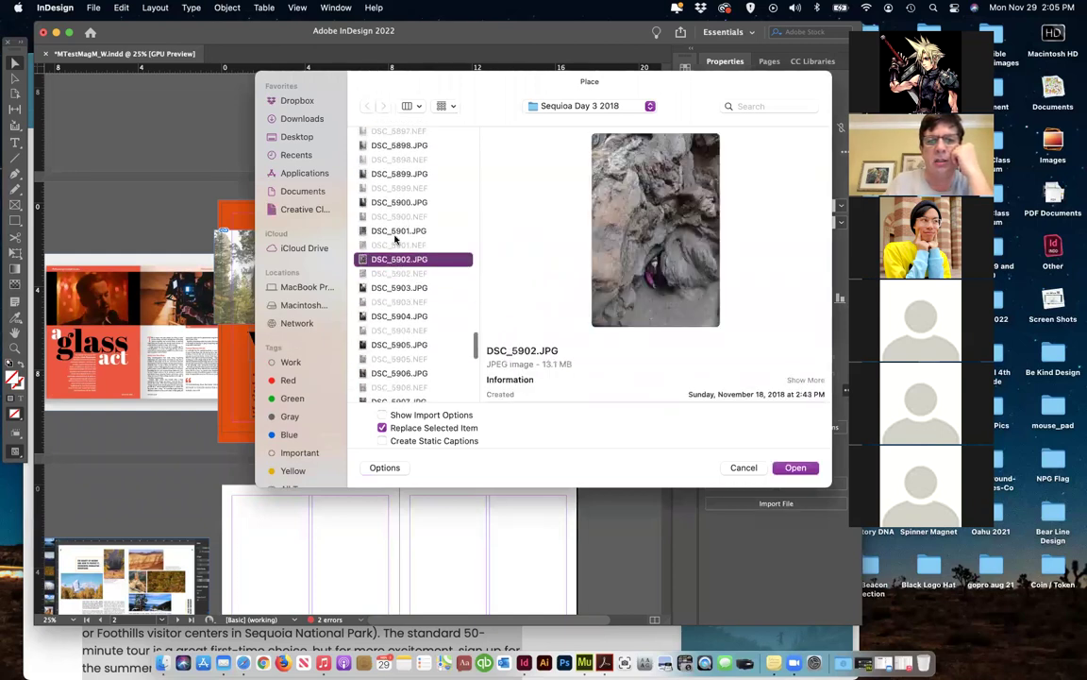
{"action": "left_click", "coordinate": [395, 232]}
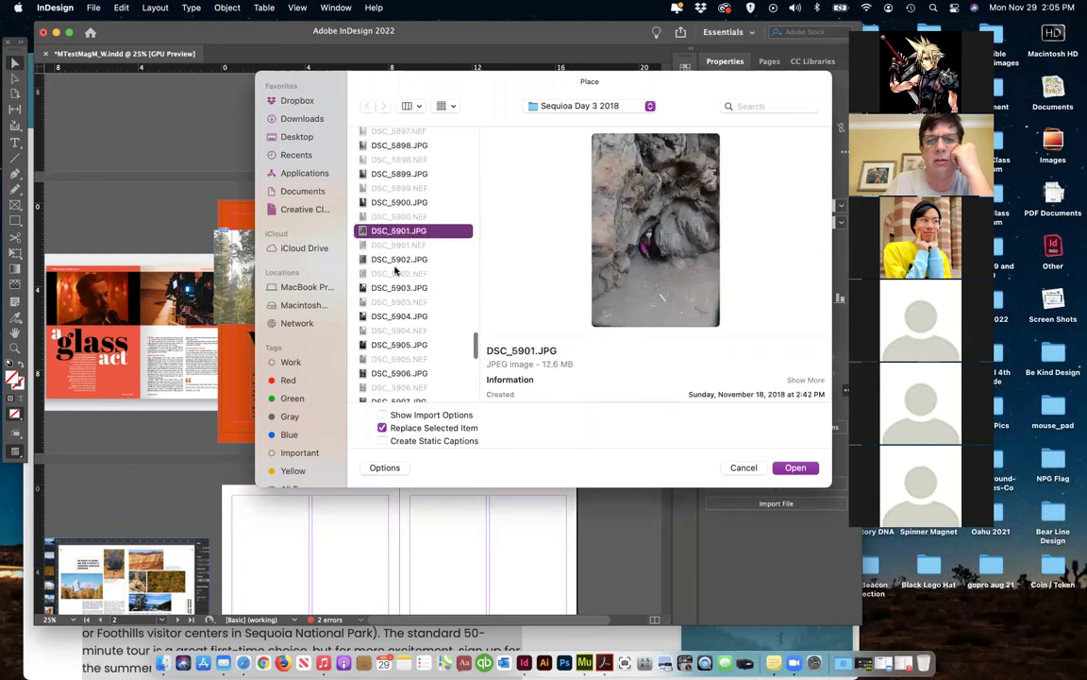
{"action": "left_click", "coordinate": [794, 466]}
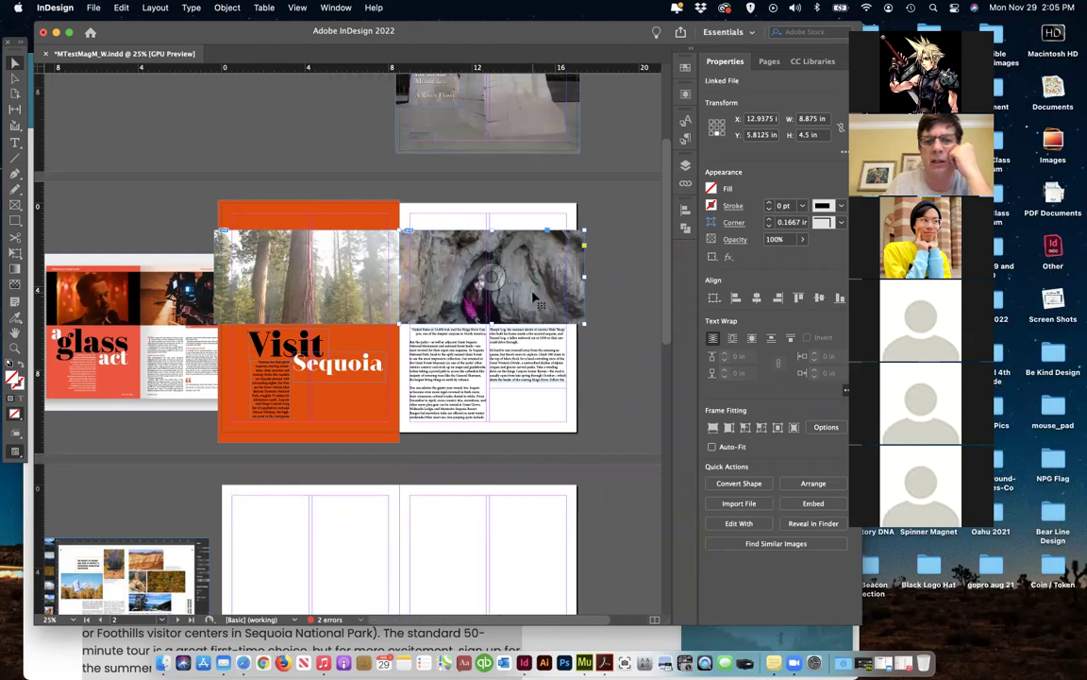
Enlarge the cave photo inside its frame to about 17.49 by 12.63 in, then deselect it
{"action": "left_click", "coordinate": [482, 267]}
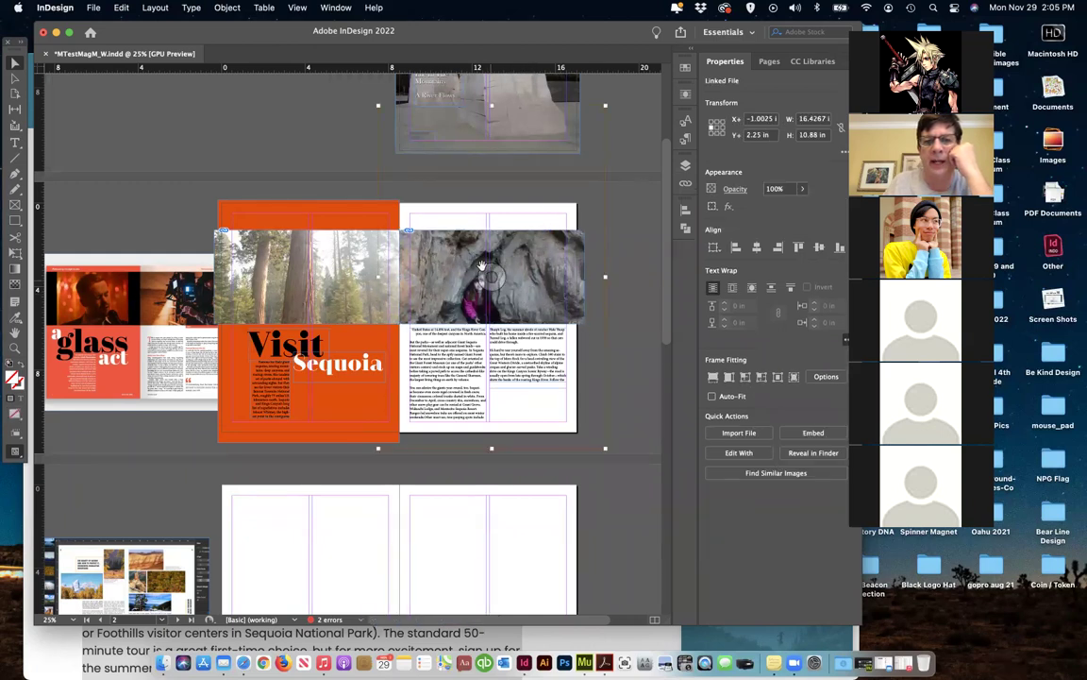
{"action": "left_click_drag", "start_coordinate": [609, 102], "coordinate": [645, 81]}
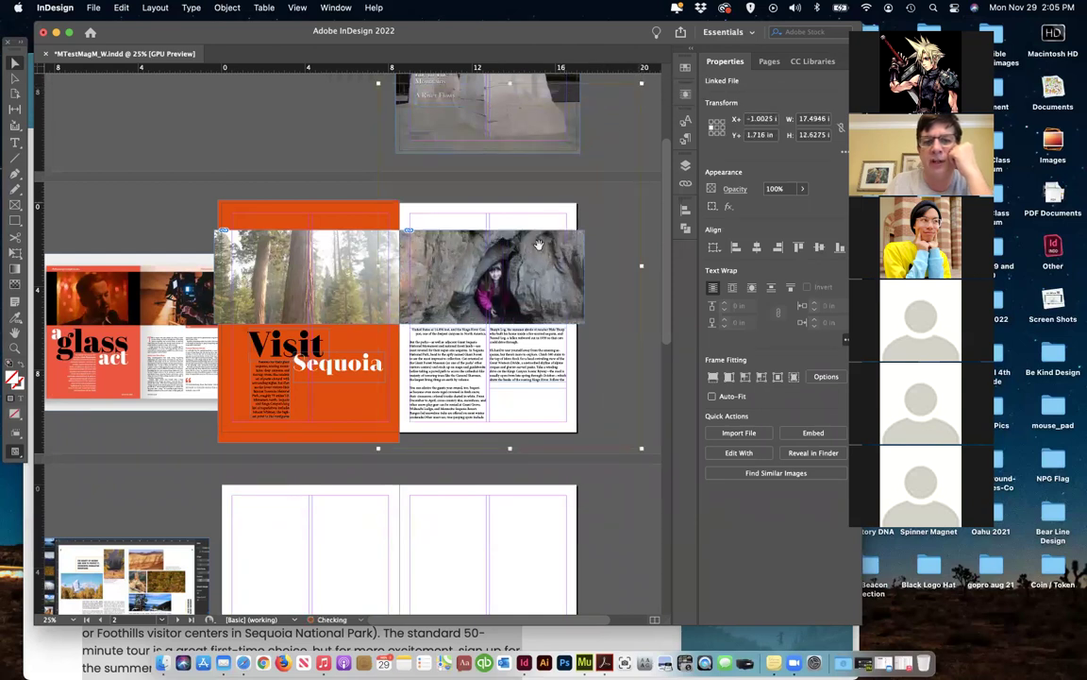
{"action": "left_click", "coordinate": [265, 190]}
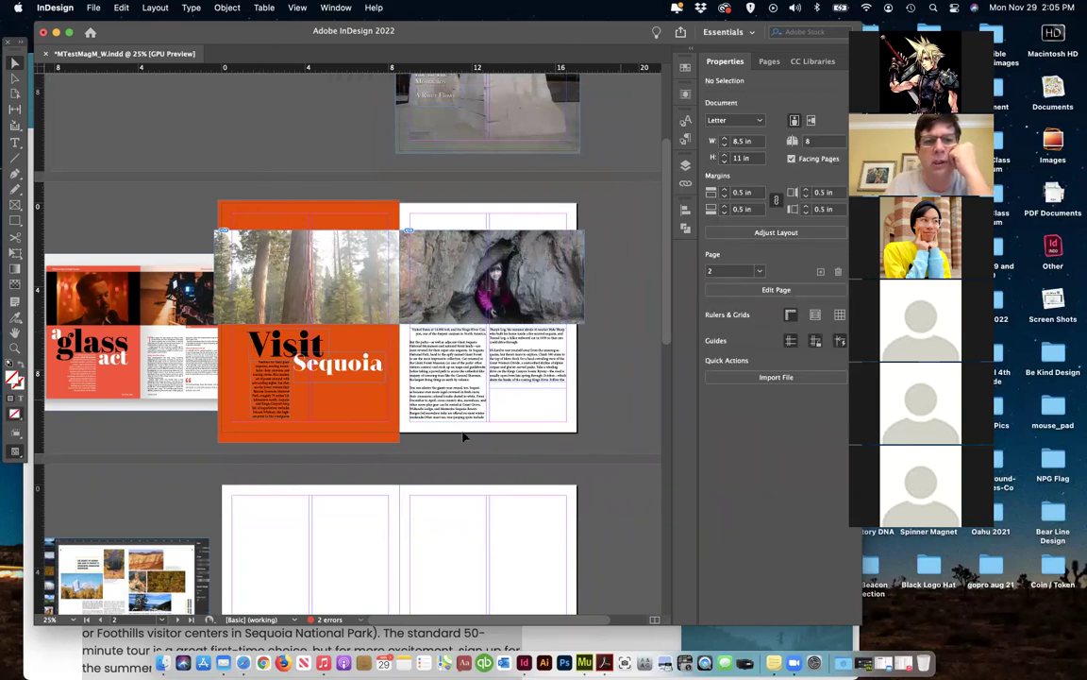
Zoom to 100% on the intro text under the Visit Sequoia title and select its opening paragraph
{"action": "left_click", "coordinate": [438, 381]}
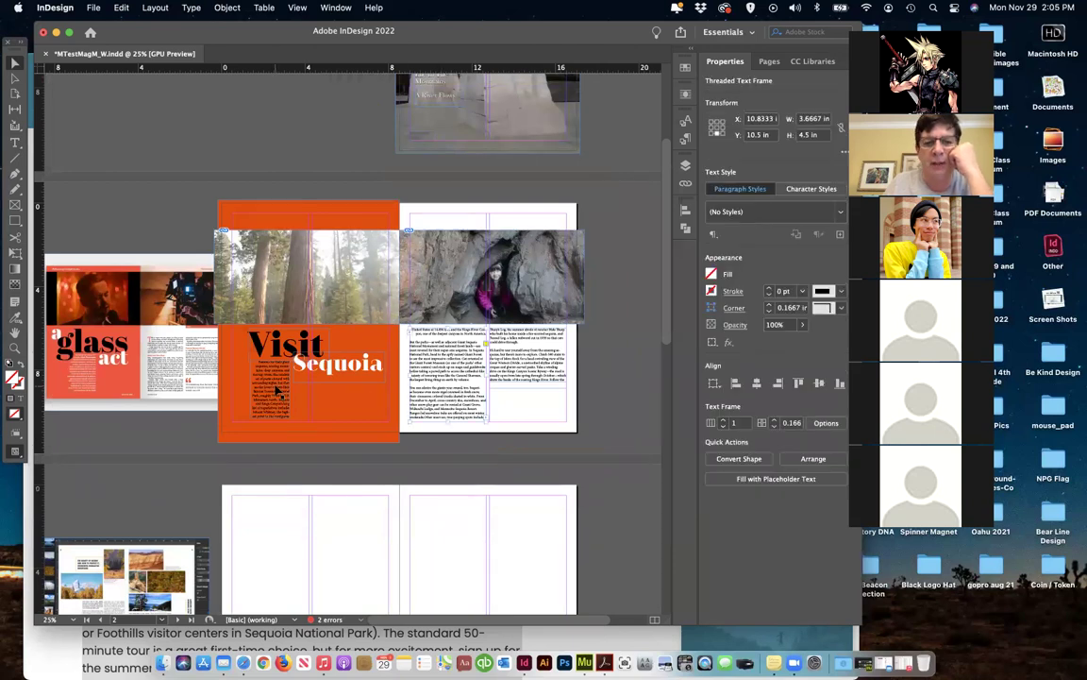
{"action": "key", "text": "super+1"}
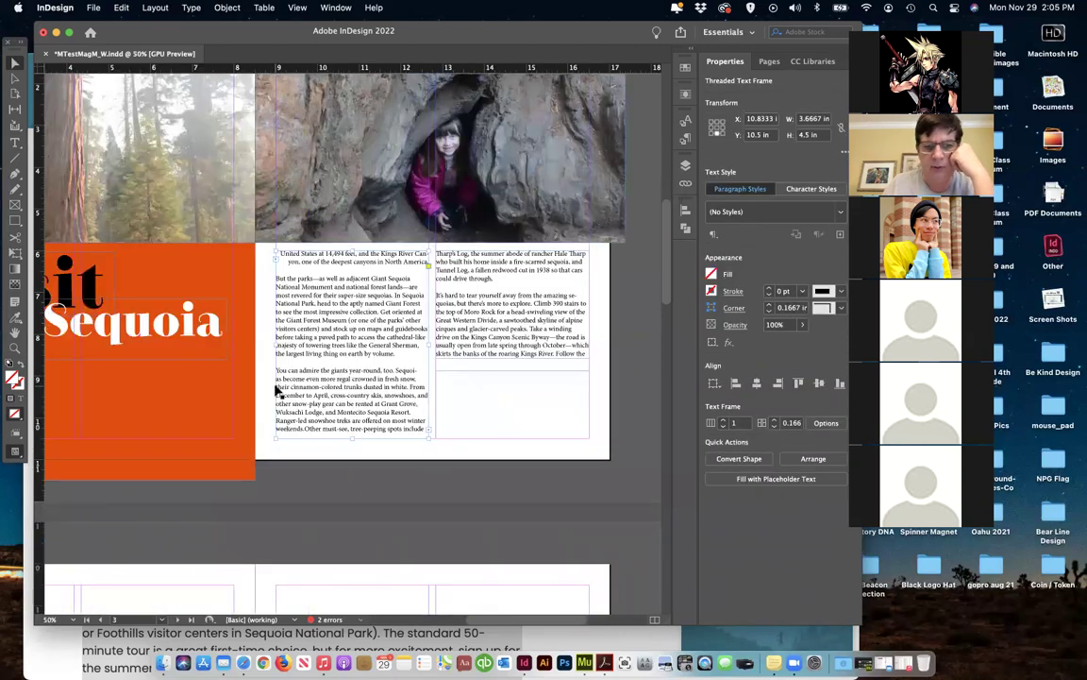
{"action": "scroll", "coordinate": [277, 393], "scroll_direction": "left", "scroll_amount": 10}
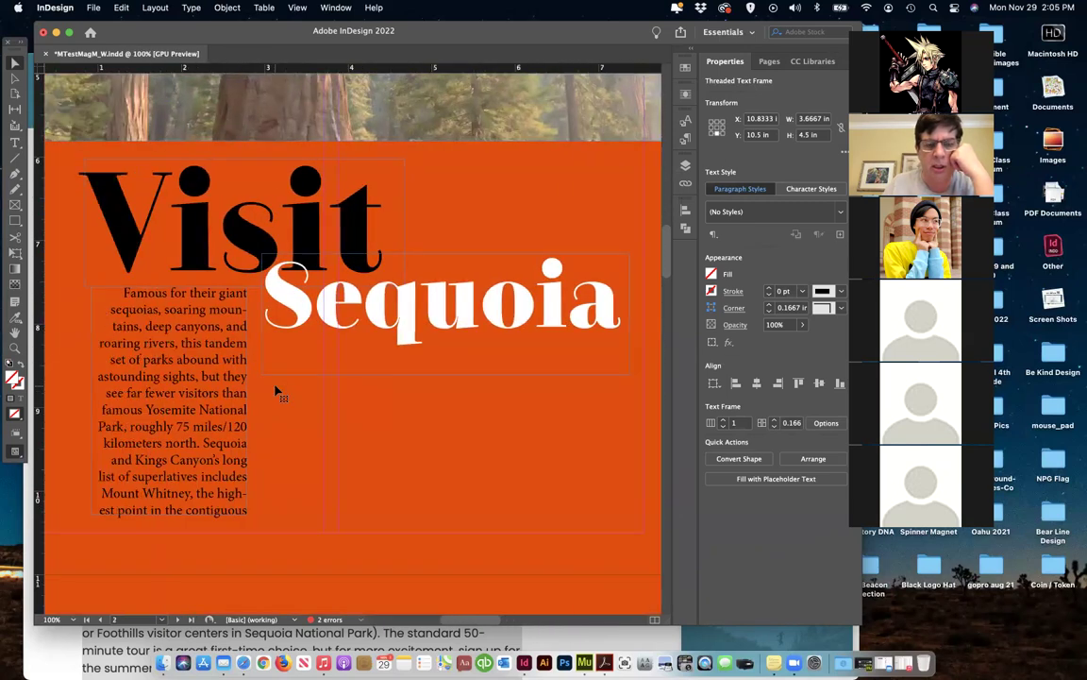
{"action": "double_click", "coordinate": [271, 378]}
{"action": "scroll", "coordinate": [271, 378], "scroll_direction": "left", "scroll_amount": 5}
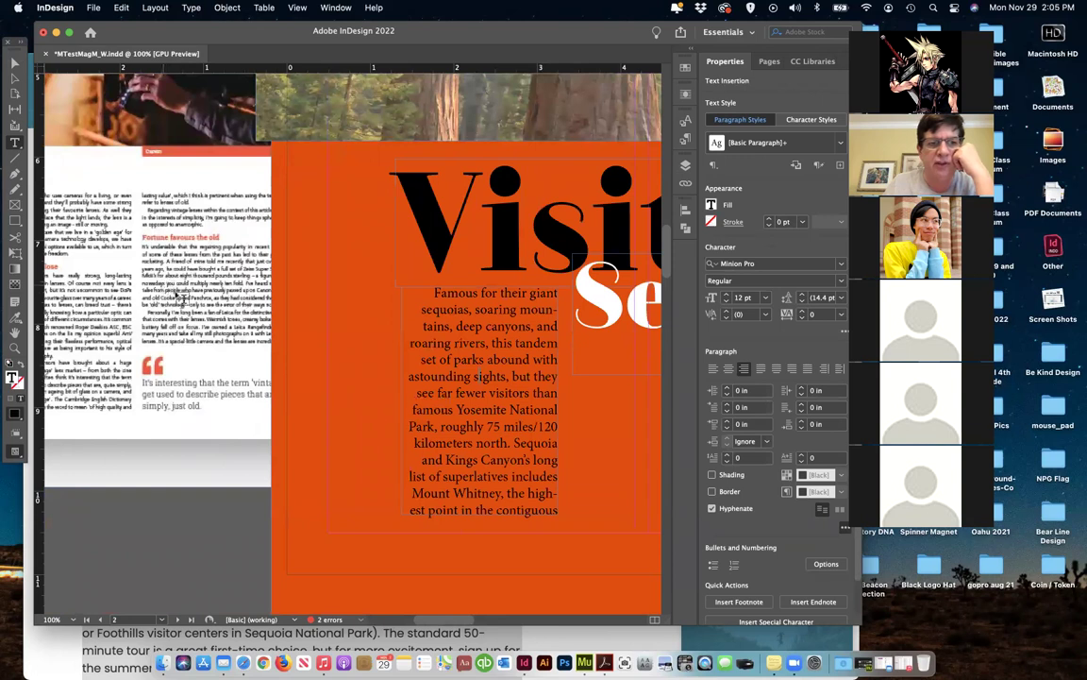
{"action": "scroll", "coordinate": [121, 270], "scroll_direction": "right", "scroll_amount": 3}
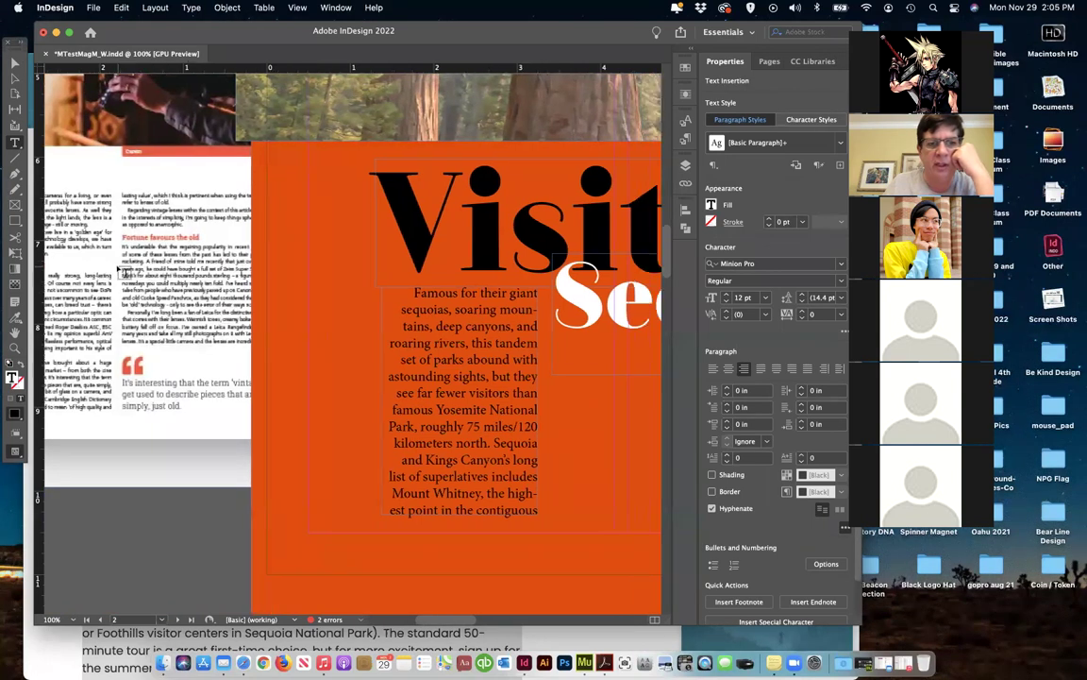
{"action": "triple_click", "coordinate": [337, 294]}
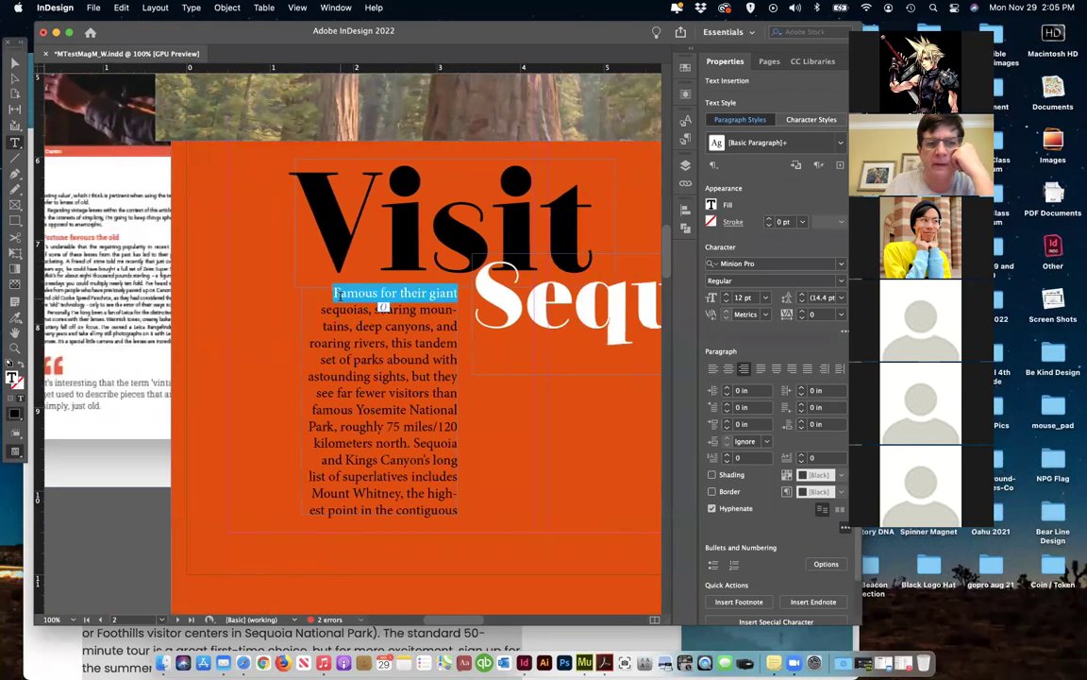
{"action": "left_click", "coordinate": [337, 294]}
{"action": "scroll", "coordinate": [545, 337], "scroll_direction": "right", "scroll_amount": 9}
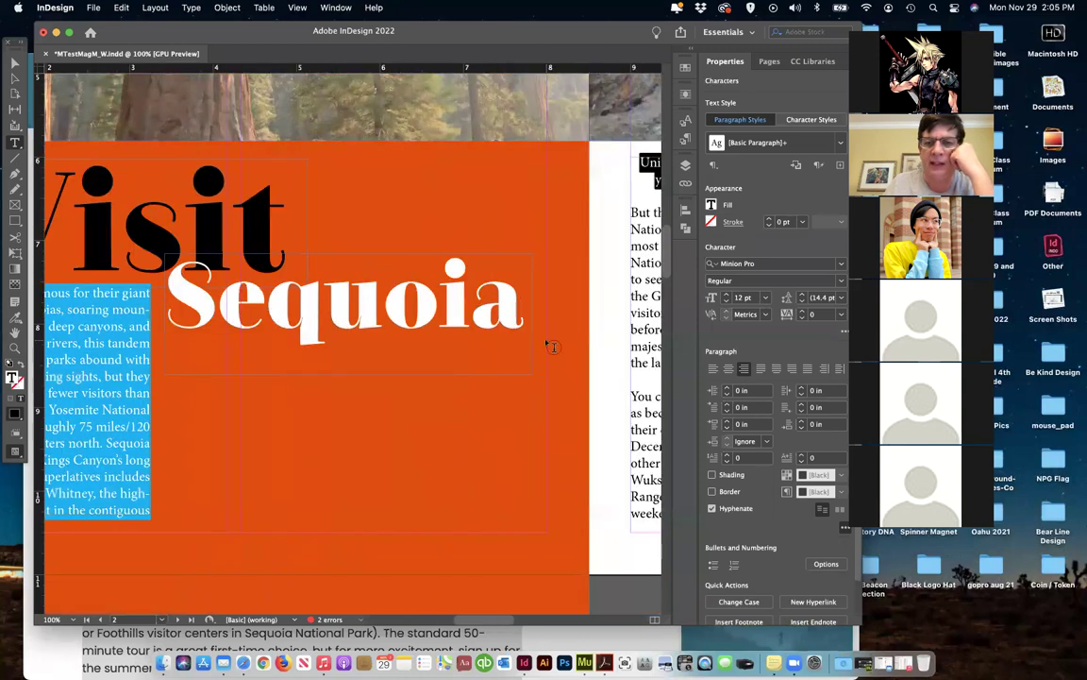
Select all the text of the threaded Sequoia story from within the intro column
{"action": "left_click", "coordinate": [843, 264]}
{"action": "left_click", "coordinate": [843, 265]}
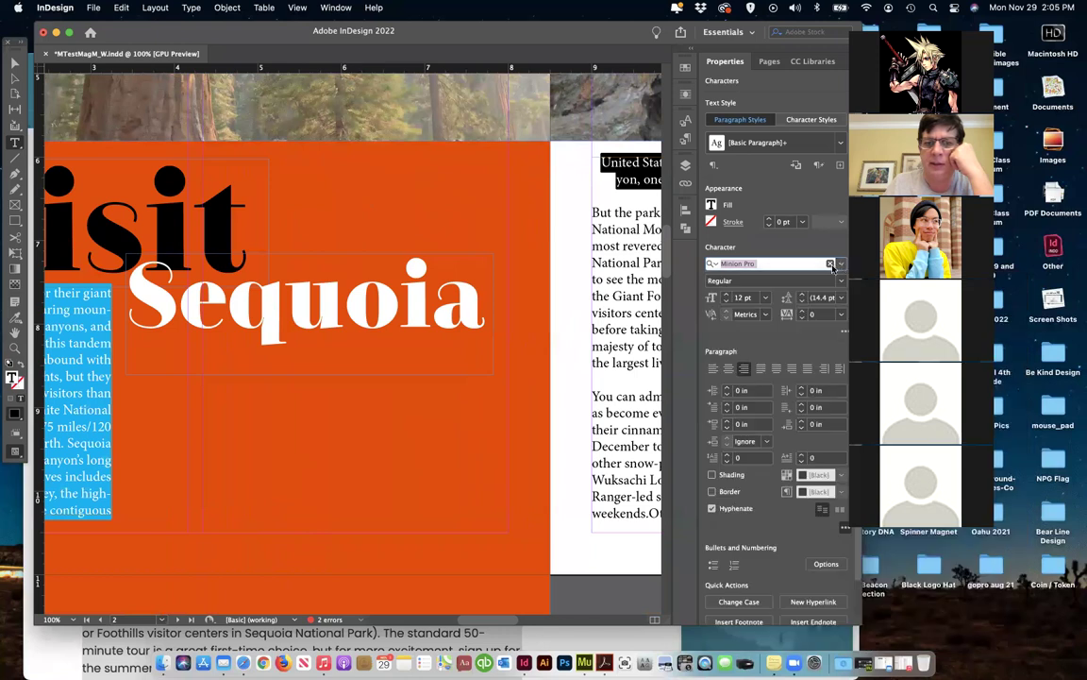
{"action": "left_click", "coordinate": [60, 393]}
{"action": "key", "text": "super+a"}
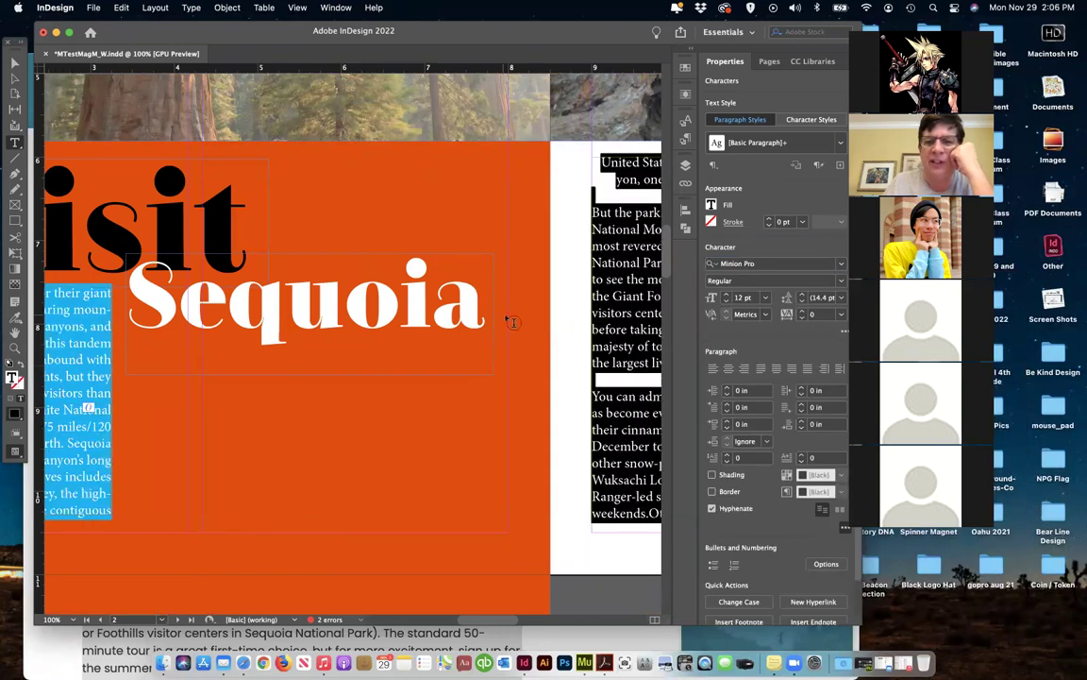
{"action": "scroll", "coordinate": [510, 321], "scroll_direction": "right", "scroll_amount": 5}
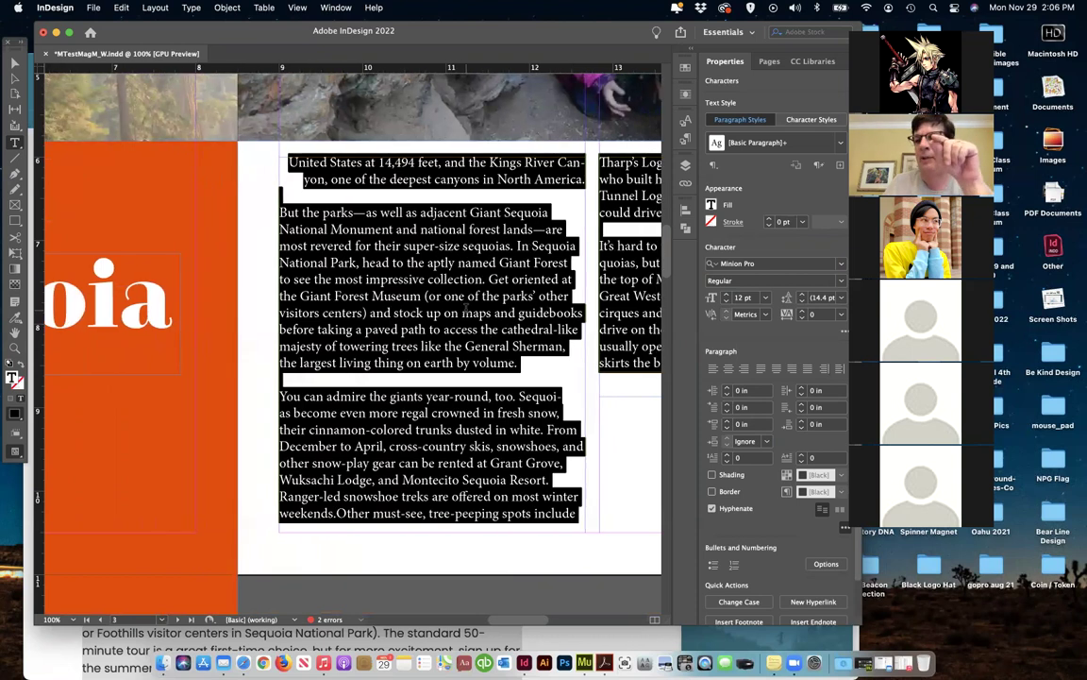
Select the entire threaded story from the white page's body text and set its font to Museo Sans 500
{"action": "left_click", "coordinate": [464, 309]}
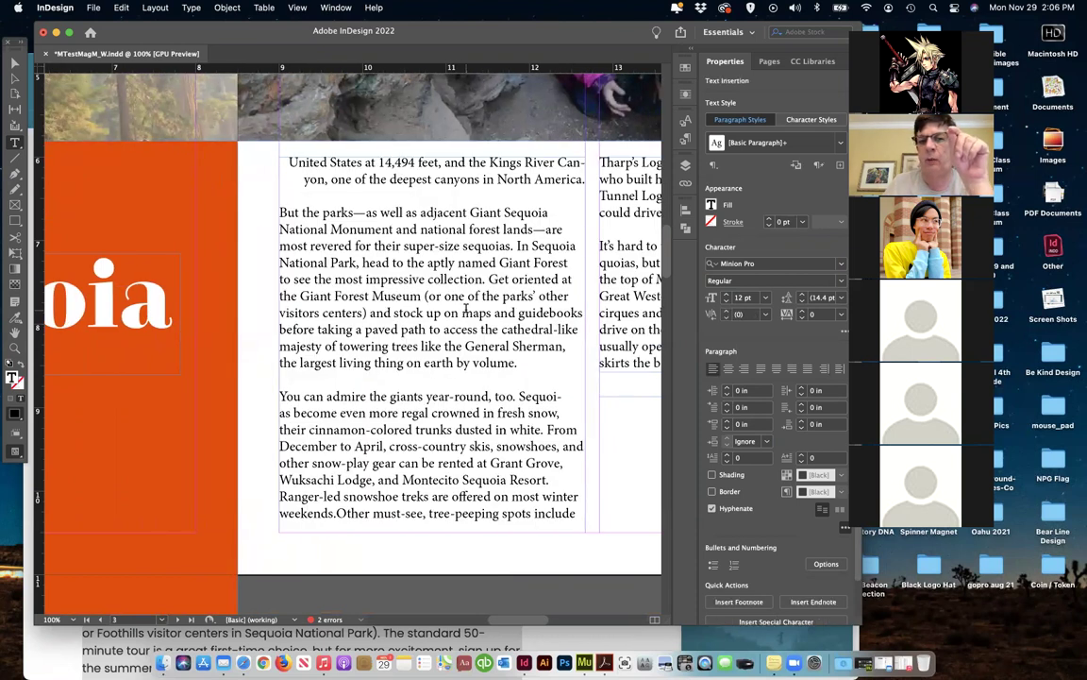
{"action": "double_click", "coordinate": [476, 312]}
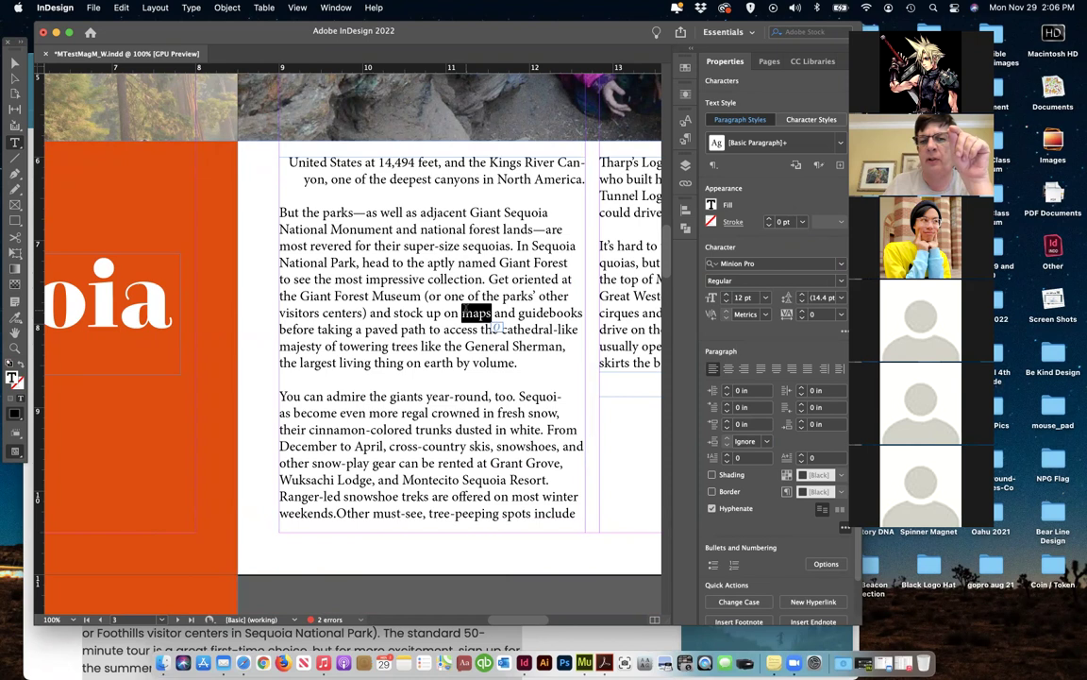
{"action": "triple_click", "coordinate": [464, 311]}
{"action": "double_click", "coordinate": [464, 312]}
{"action": "left_click", "coordinate": [465, 311]}
{"action": "left_click", "coordinate": [465, 311]}
{"action": "double_click", "coordinate": [465, 312]}
{"action": "triple_click", "coordinate": [465, 311]}
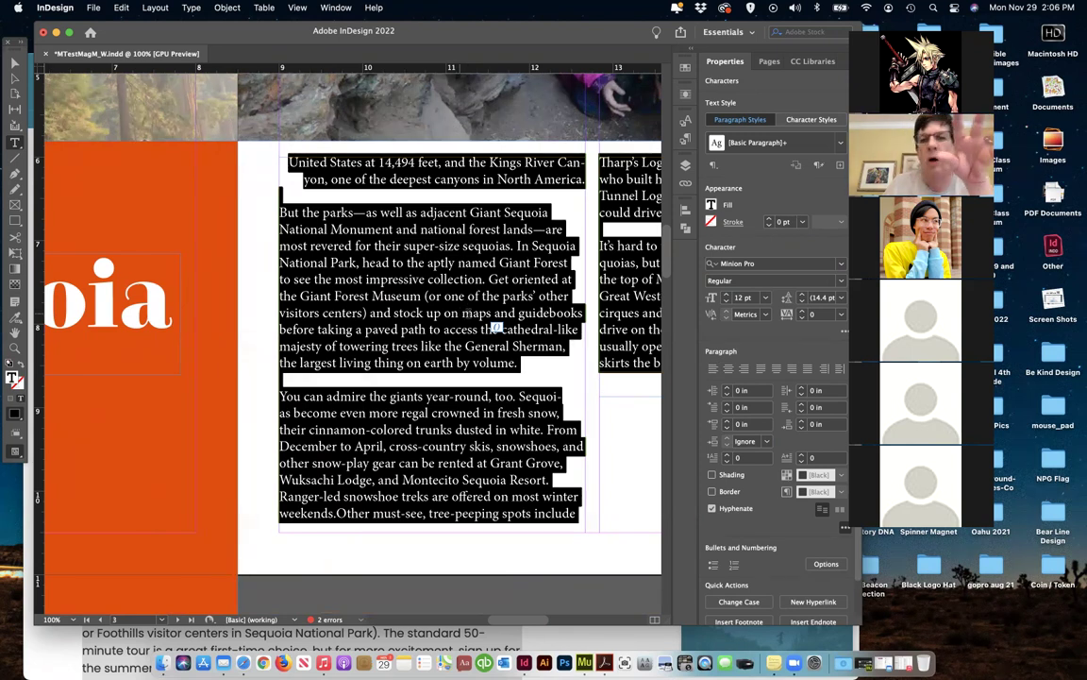
{"action": "left_click", "coordinate": [842, 265]}
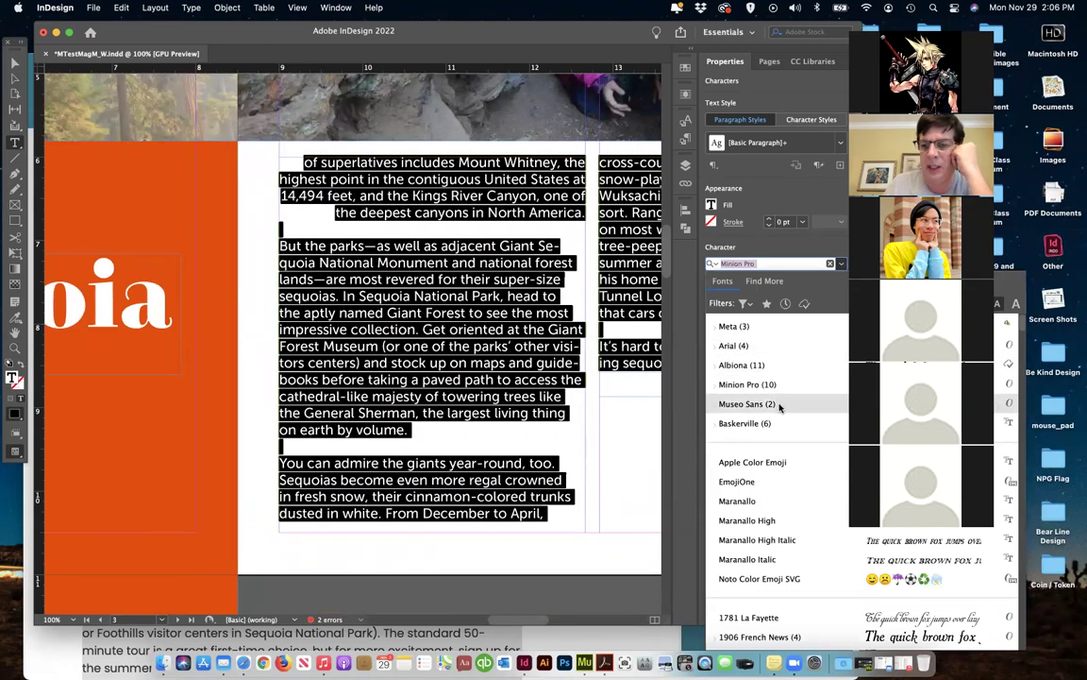
{"action": "left_click", "coordinate": [806, 404]}
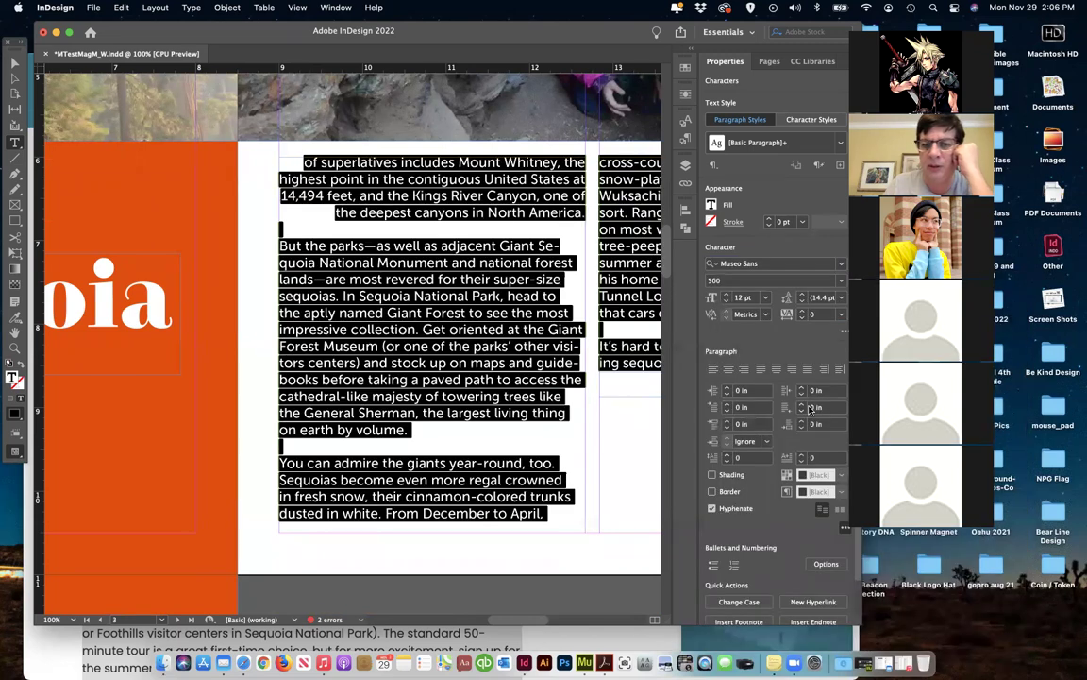
Left-align the opening paragraph that runs from the orange page's intro column onto the white page
{"action": "scroll", "coordinate": [538, 313], "scroll_direction": "left", "scroll_amount": 2}
{"action": "scroll", "coordinate": [596, 337], "scroll_direction": "left", "scroll_amount": 5}
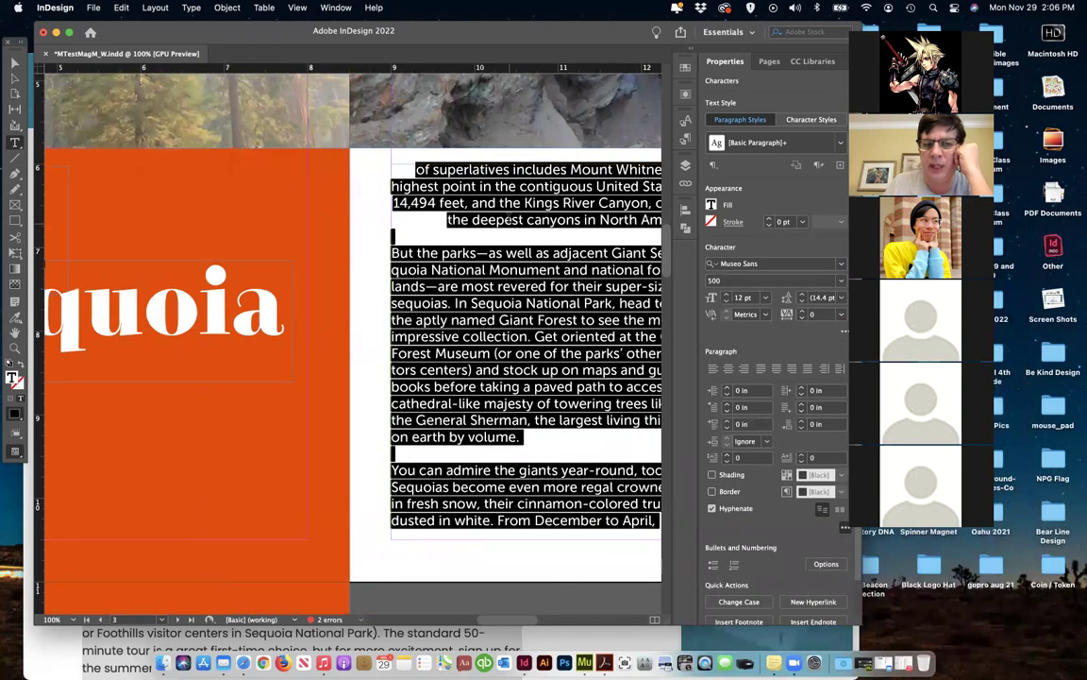
{"action": "scroll", "coordinate": [517, 285], "scroll_direction": "left", "scroll_amount": 20}
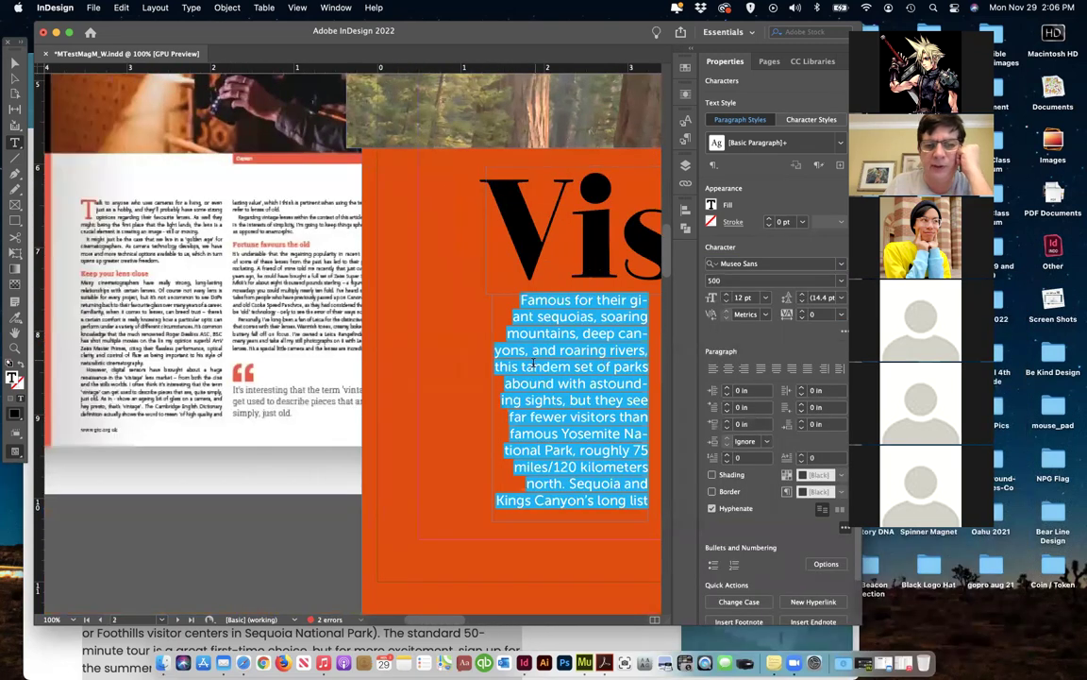
{"action": "scroll", "coordinate": [533, 363], "scroll_direction": "right", "scroll_amount": 20}
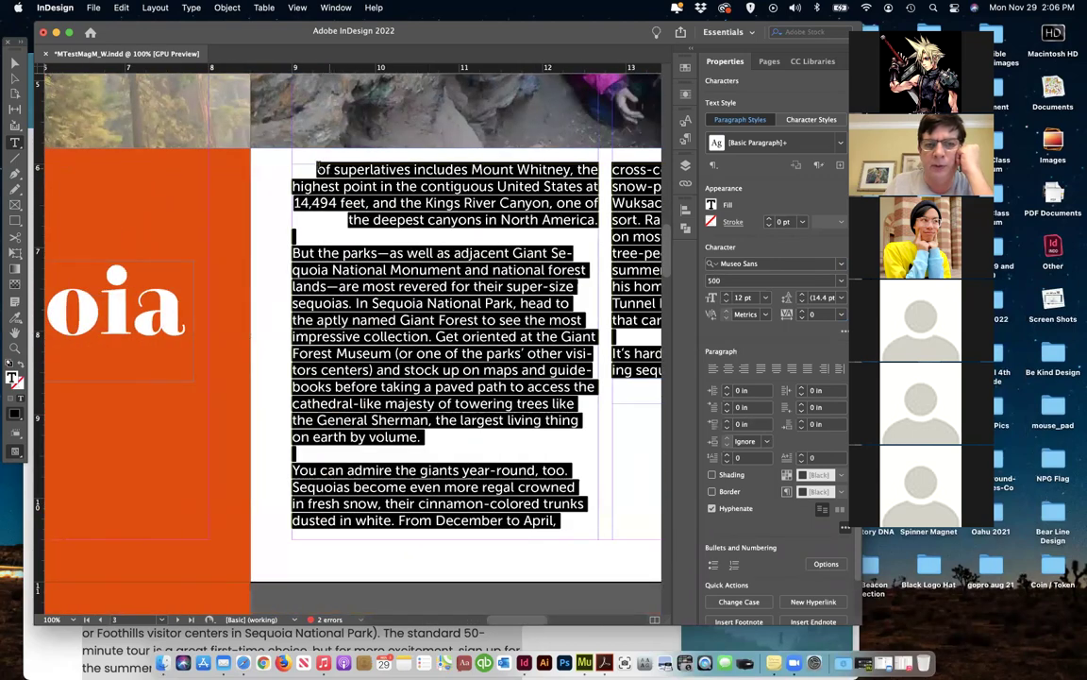
{"action": "left_click", "coordinate": [319, 167]}
{"action": "left_click_drag", "start_coordinate": [319, 167], "coordinate": [604, 220]}
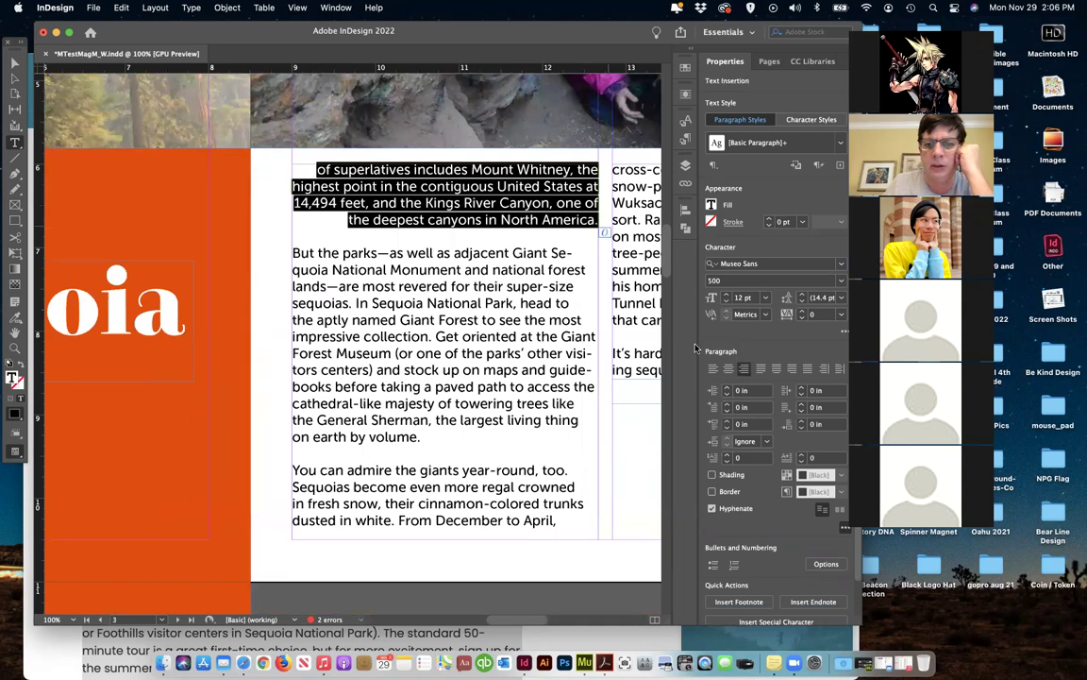
{"action": "key", "text": "super+shift+l"}
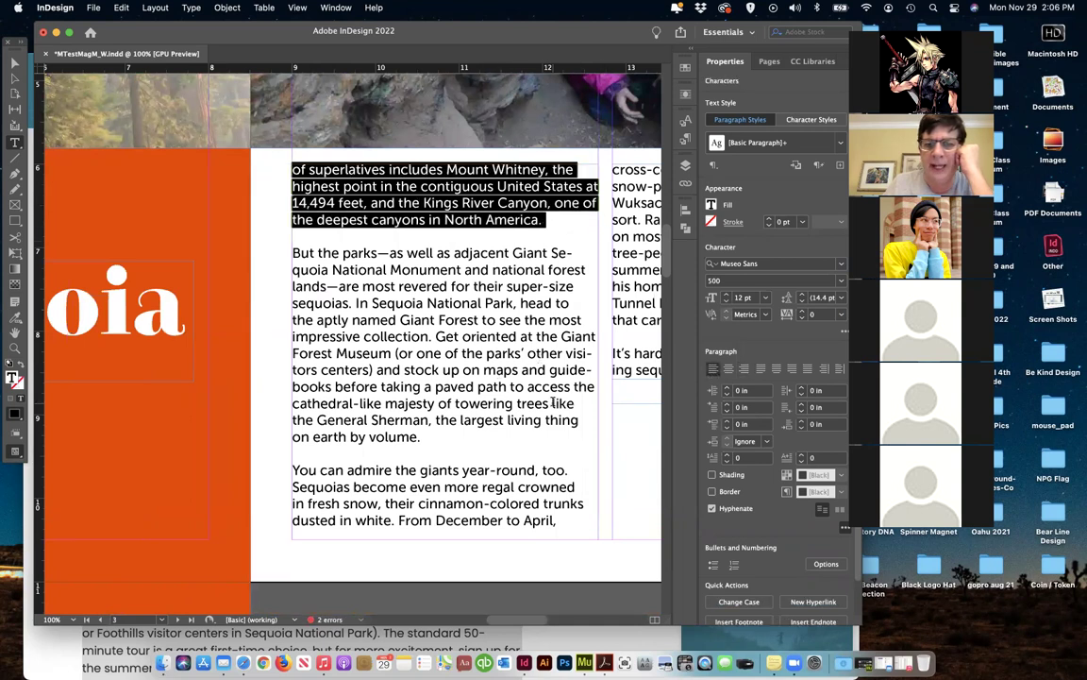
{"action": "scroll", "coordinate": [536, 360], "scroll_direction": "left", "scroll_amount": 10}
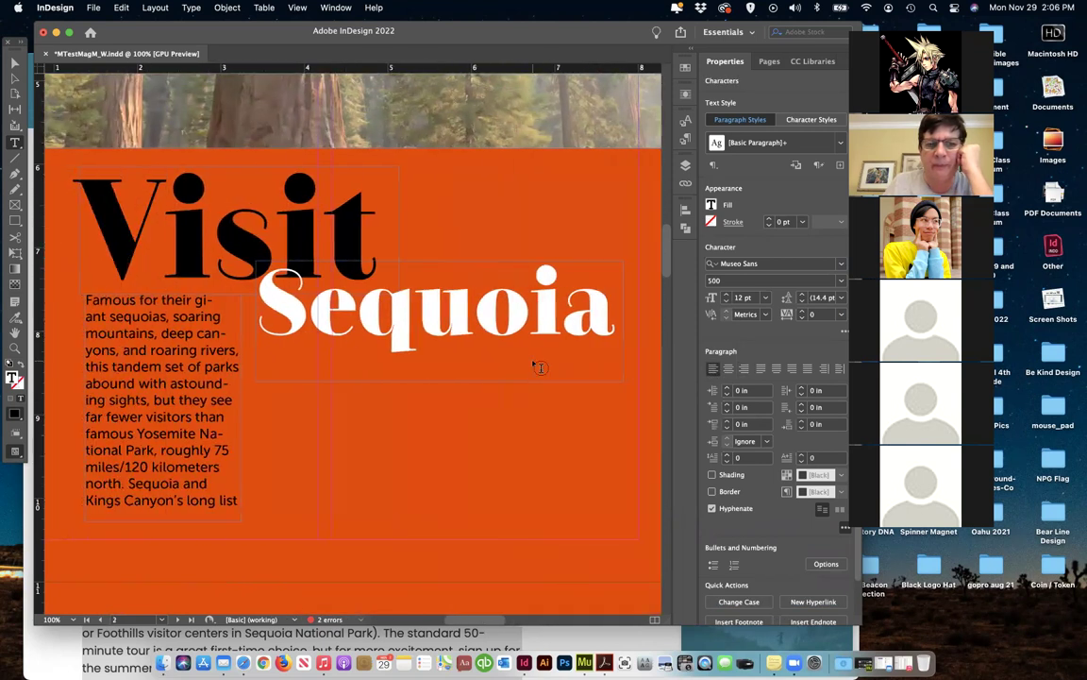
Try right-aligning the opening paragraph and check it in both the orange intro column and the white page
{"action": "left_click_drag", "start_coordinate": [97, 300], "coordinate": [250, 500]}
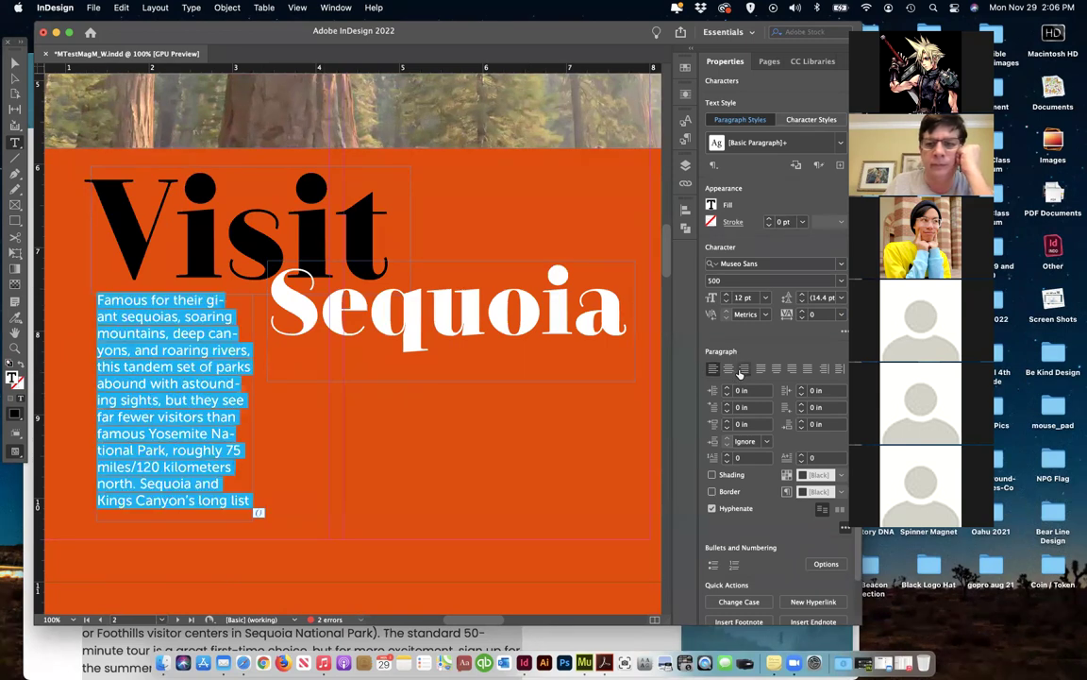
{"action": "left_click", "coordinate": [744, 369]}
{"action": "scroll", "coordinate": [503, 444], "scroll_direction": "right", "scroll_amount": 10}
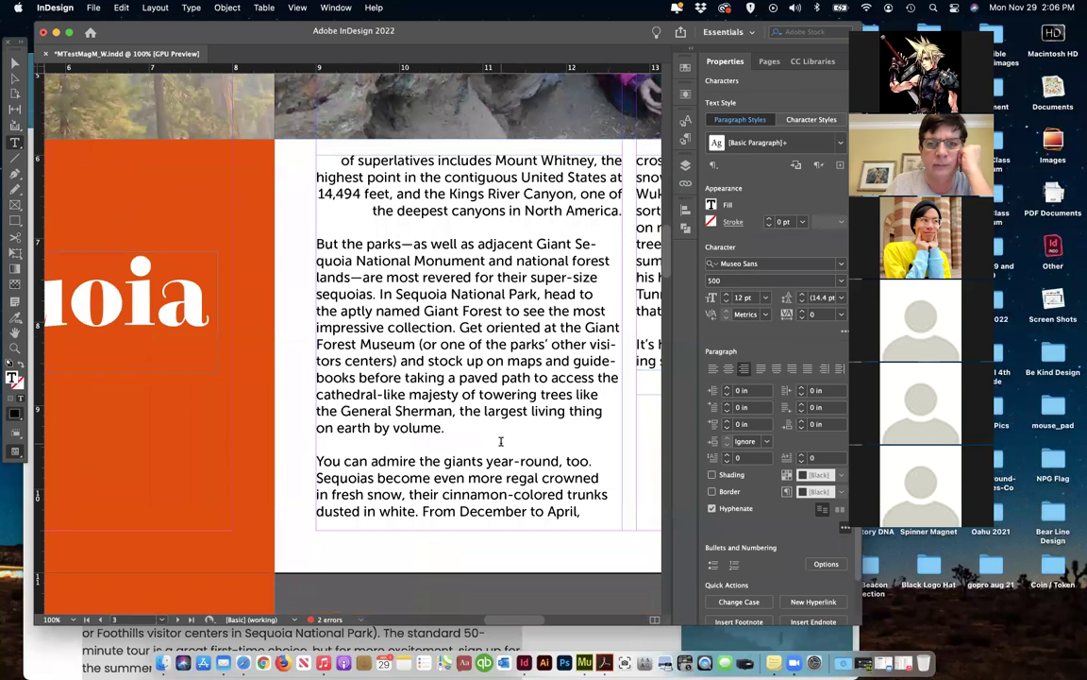
{"action": "scroll", "coordinate": [500, 440], "scroll_direction": "left", "scroll_amount": 1}
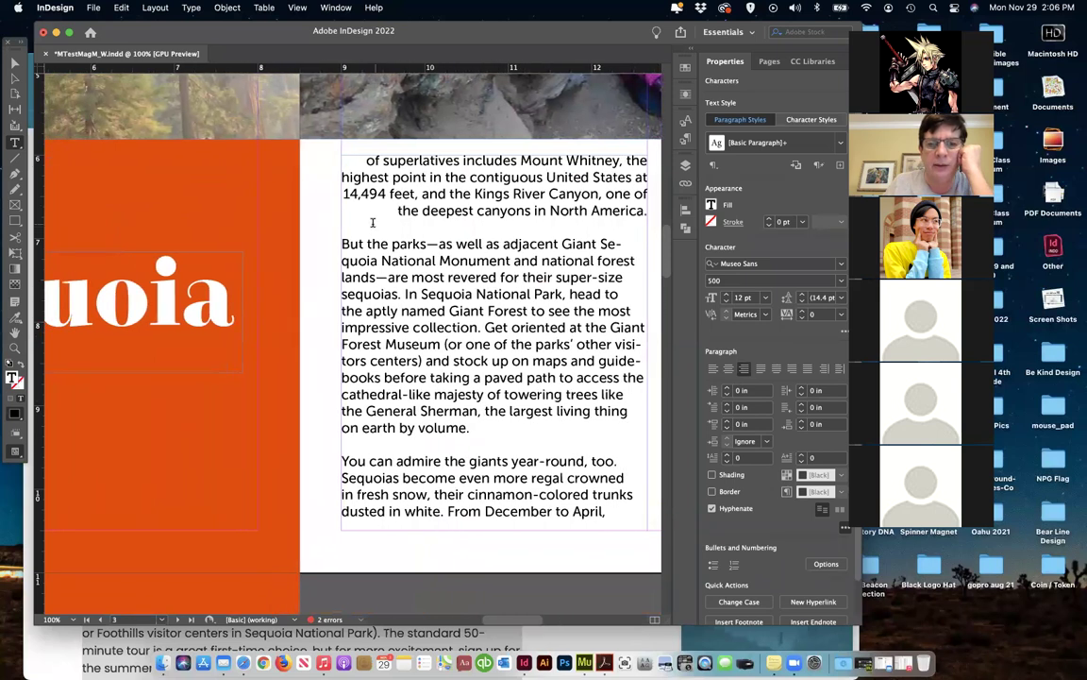
{"action": "scroll", "coordinate": [381, 218], "scroll_direction": "left", "scroll_amount": 1}
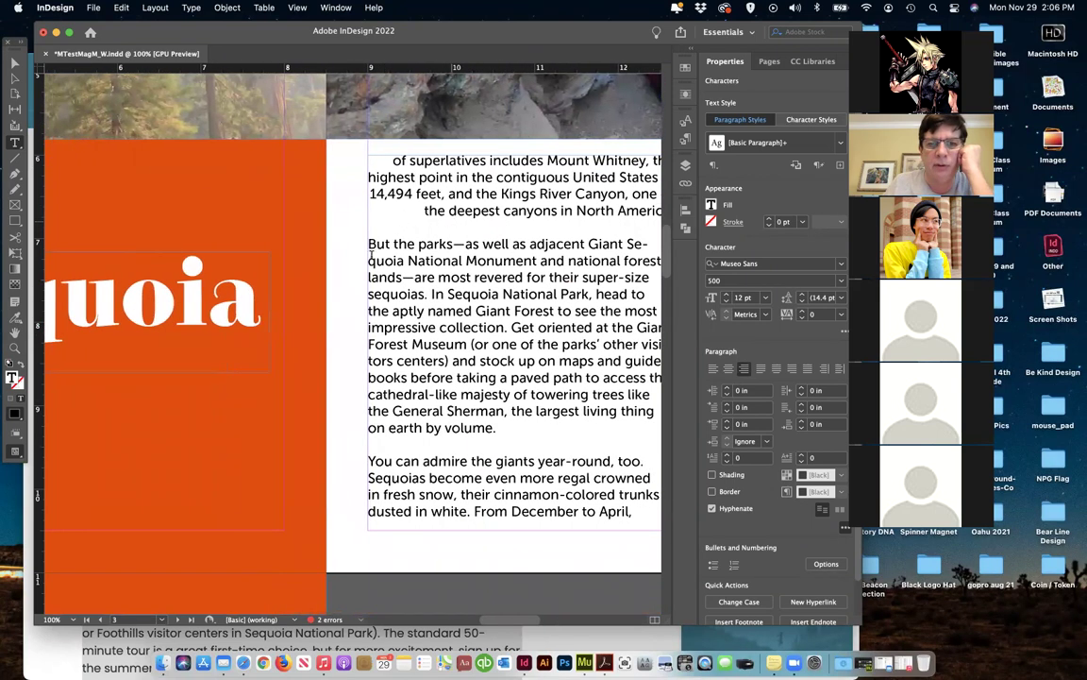
{"action": "scroll", "coordinate": [383, 253], "scroll_direction": "left", "scroll_amount": 1}
{"action": "scroll", "coordinate": [383, 254], "scroll_direction": "left", "scroll_amount": 15}
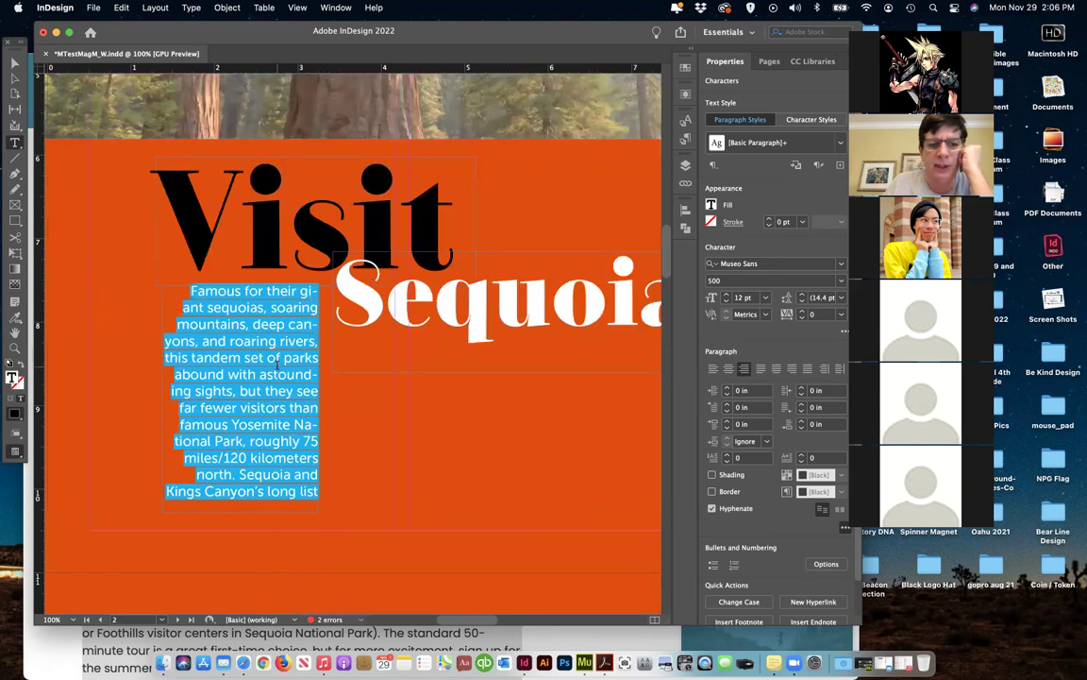
{"action": "left_click", "coordinate": [188, 285]}
{"action": "scroll", "coordinate": [409, 293], "scroll_direction": "right", "scroll_amount": 5}
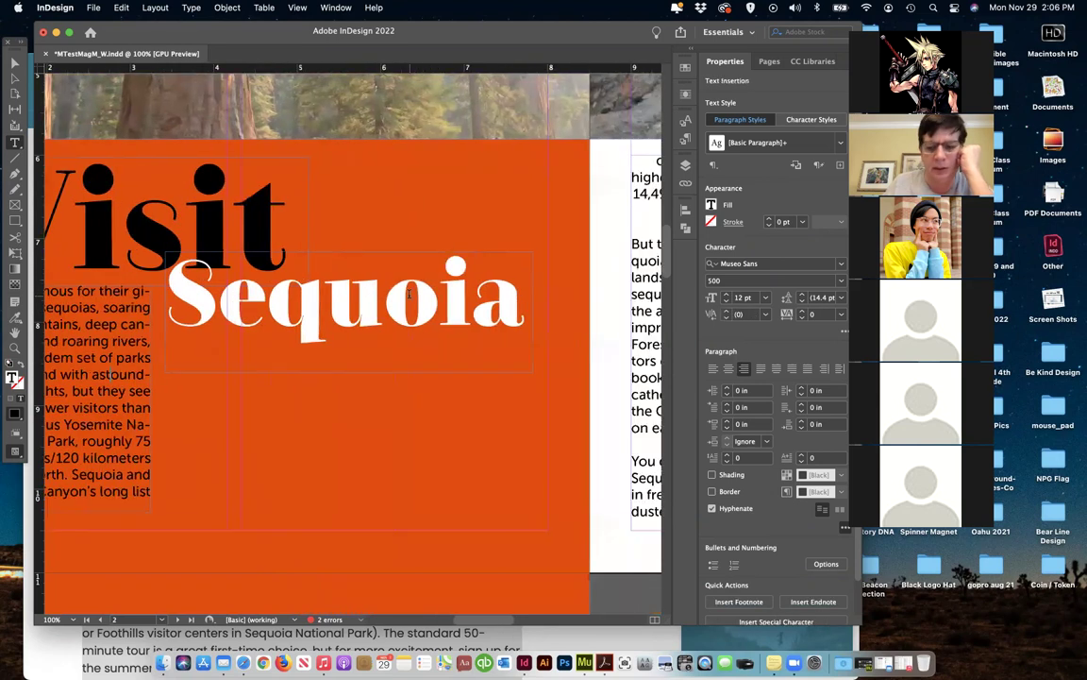
Set the opening paragraph back to left alignment from its continuation on the white page
{"action": "key", "text": "super+minus"}
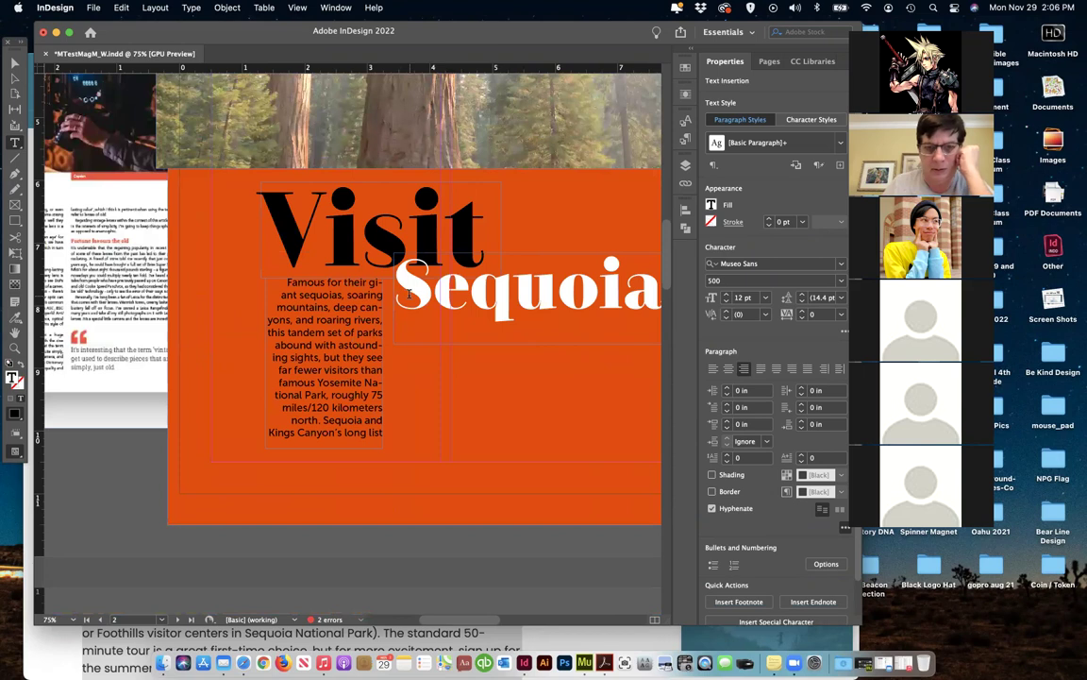
{"action": "scroll", "coordinate": [409, 294], "scroll_direction": "right", "scroll_amount": 5}
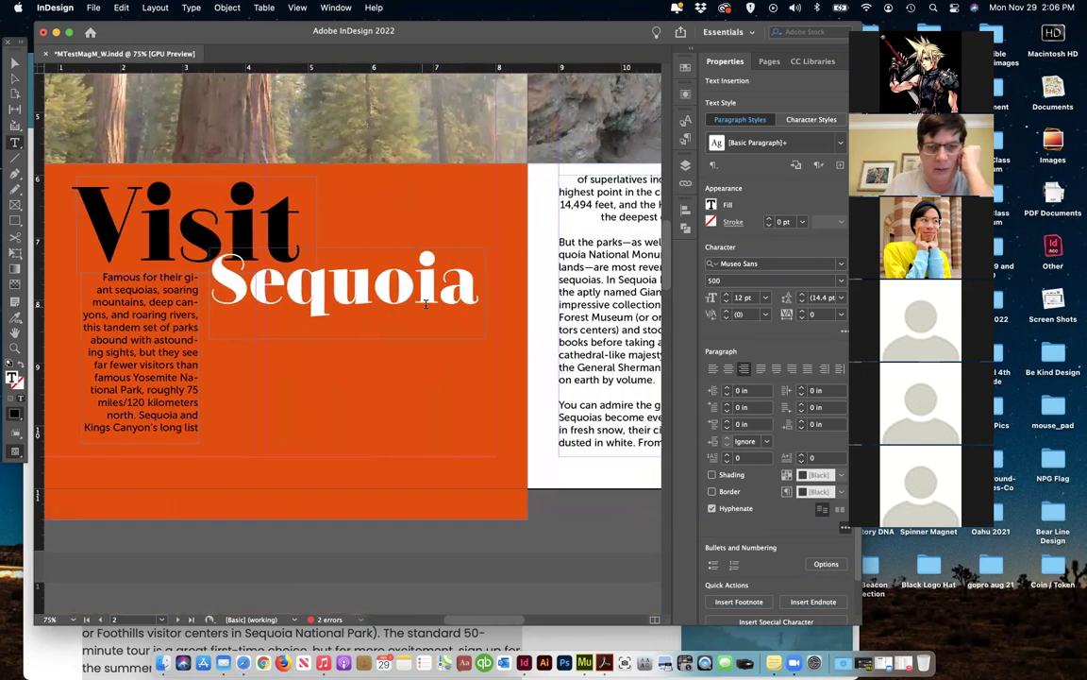
{"action": "left_click_drag", "start_coordinate": [578, 178], "coordinate": [561, 230]}
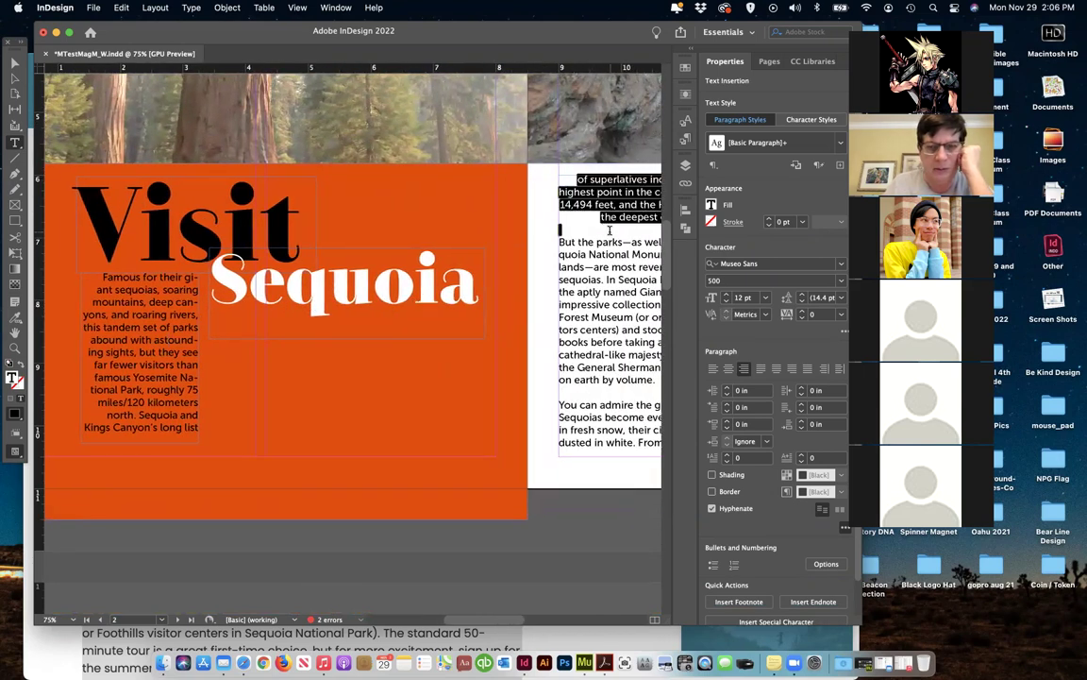
{"action": "left_click", "coordinate": [715, 370]}
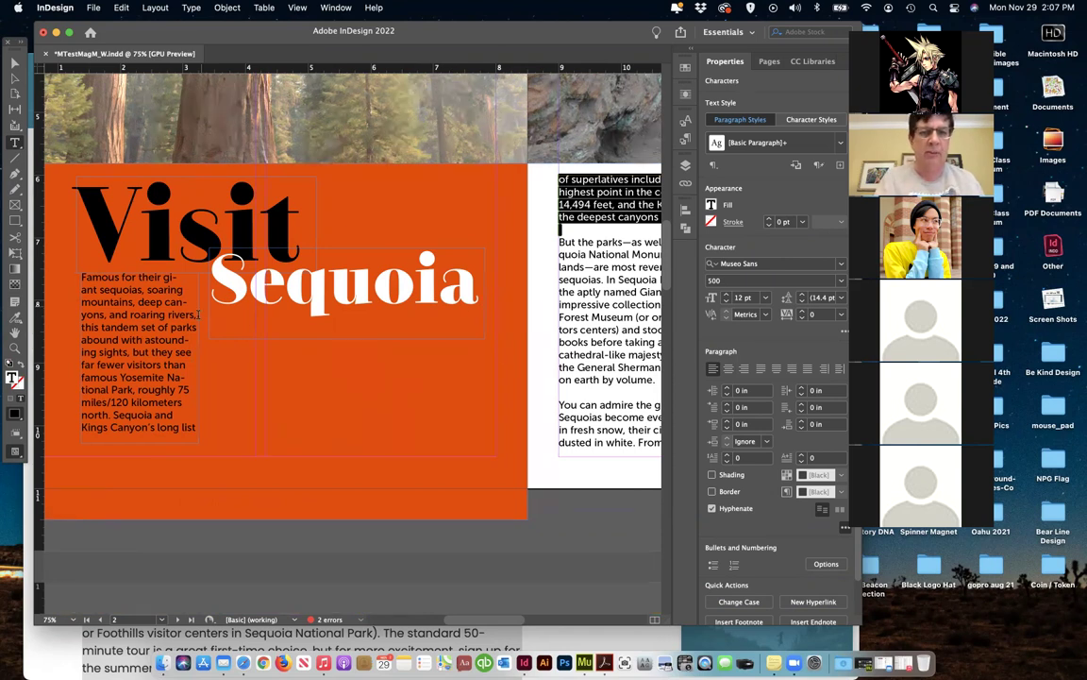
Select the entire threaded story from the white page and justify it with the last line aligned left
{"action": "left_click", "coordinate": [590, 262]}
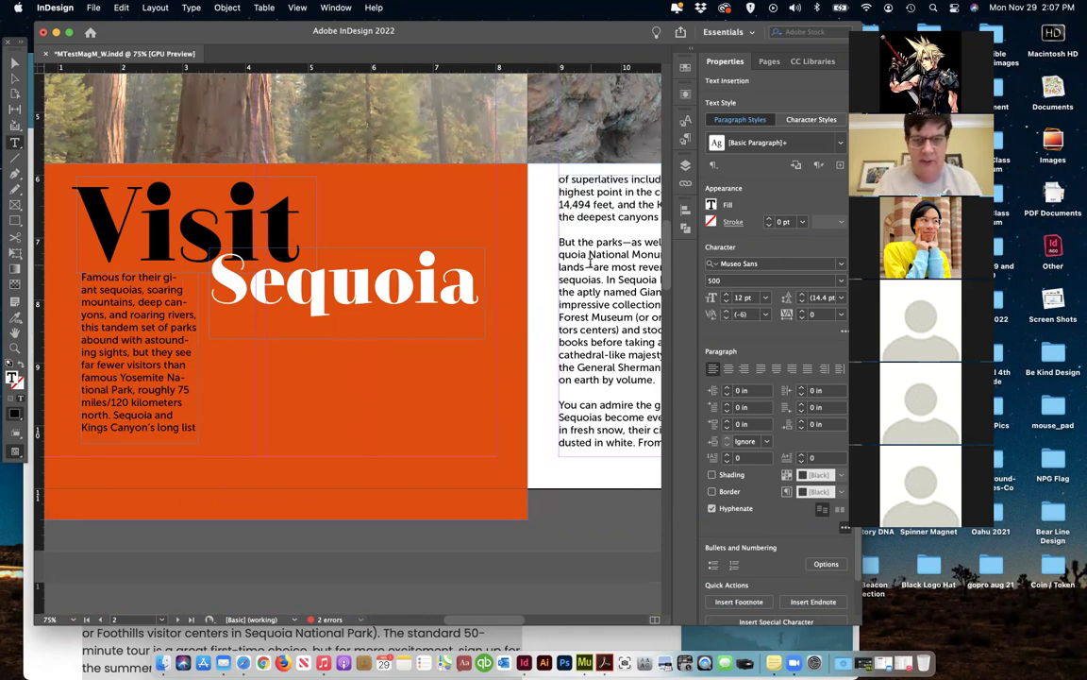
{"action": "left_click_drag", "start_coordinate": [586, 267], "coordinate": [593, 267]}
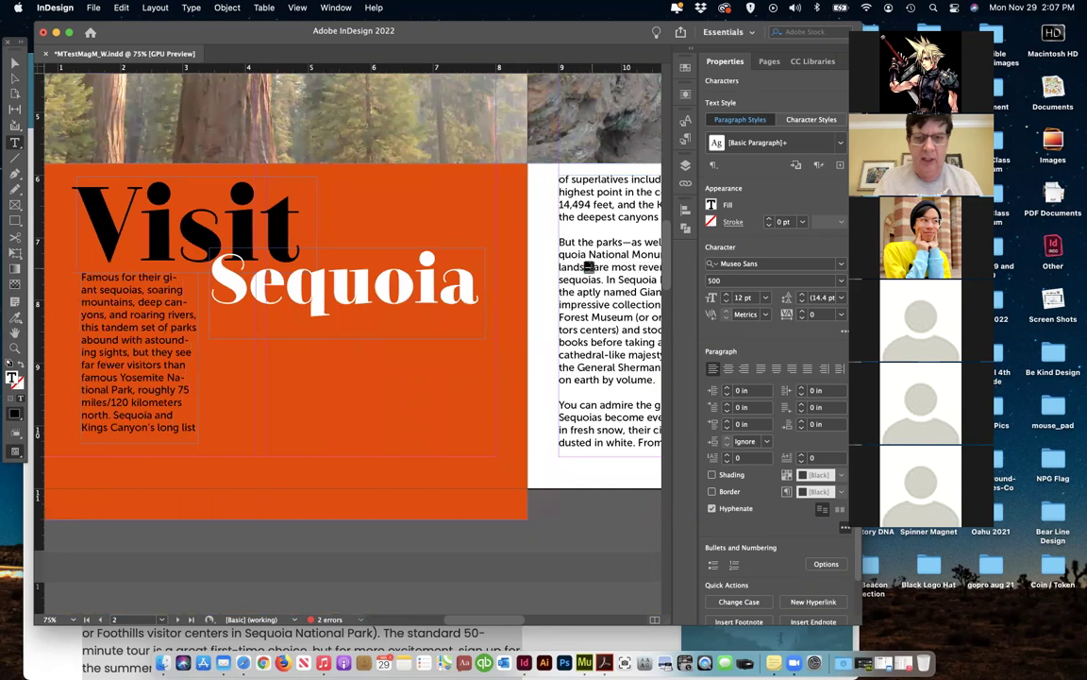
{"action": "key", "text": "super+a"}
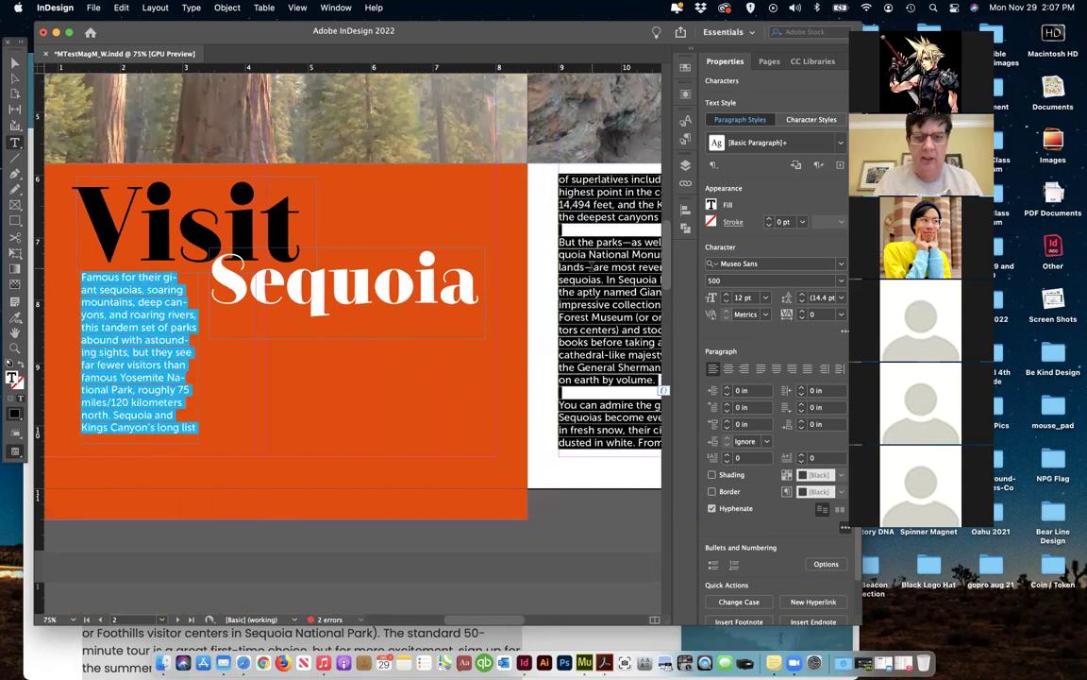
{"action": "left_click", "coordinate": [760, 368]}
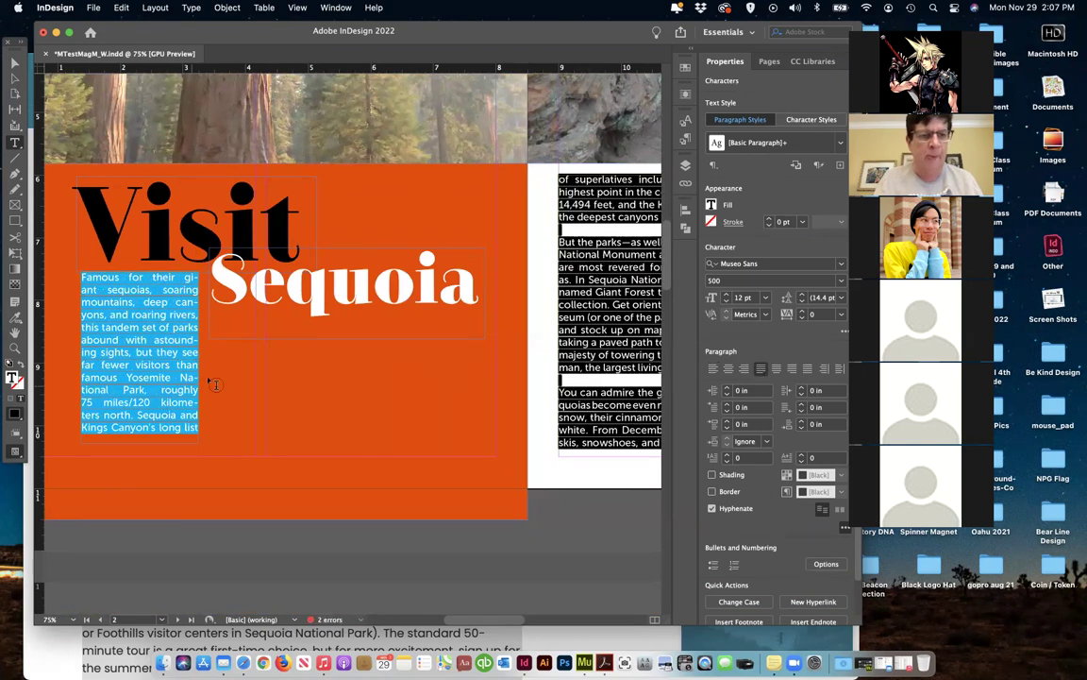
Extend the intro text frame's left edge to line up with the Visit title frame, making it 1.9444 in wide
{"action": "left_click", "coordinate": [162, 345]}
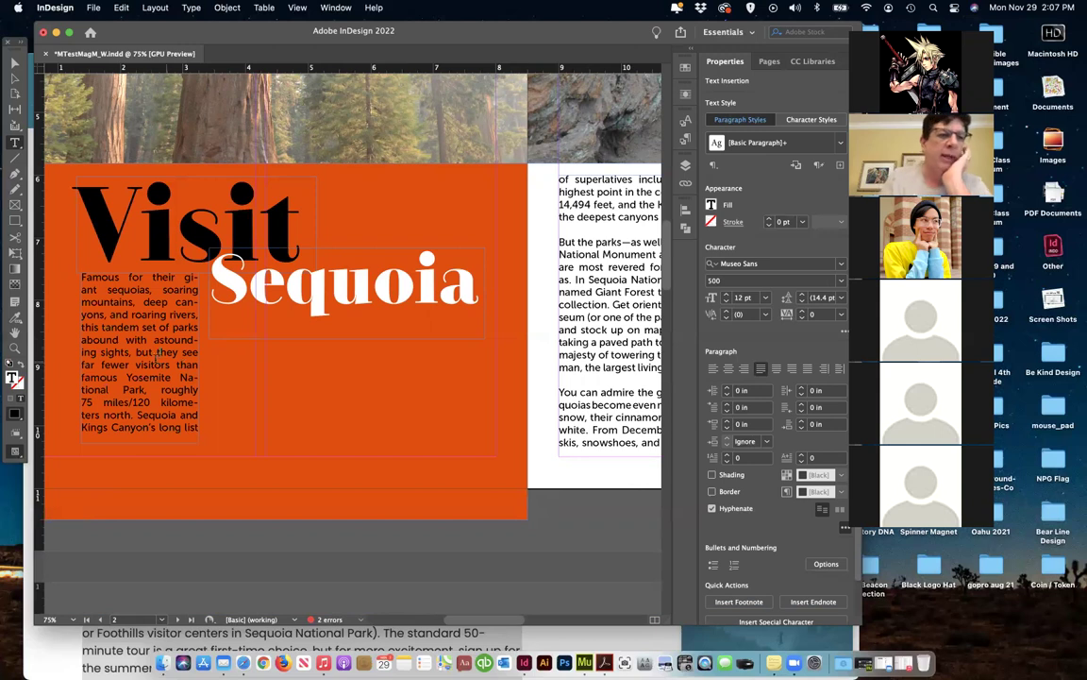
{"action": "left_click", "coordinate": [14, 62]}
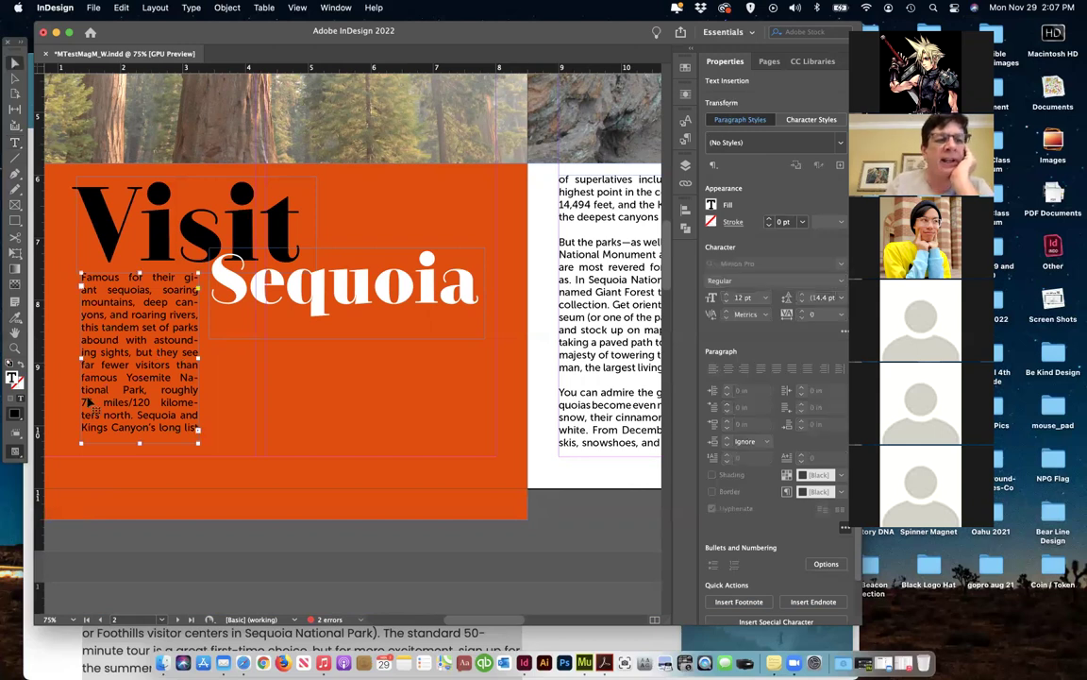
{"action": "left_click_drag", "start_coordinate": [81, 357], "coordinate": [76, 357]}
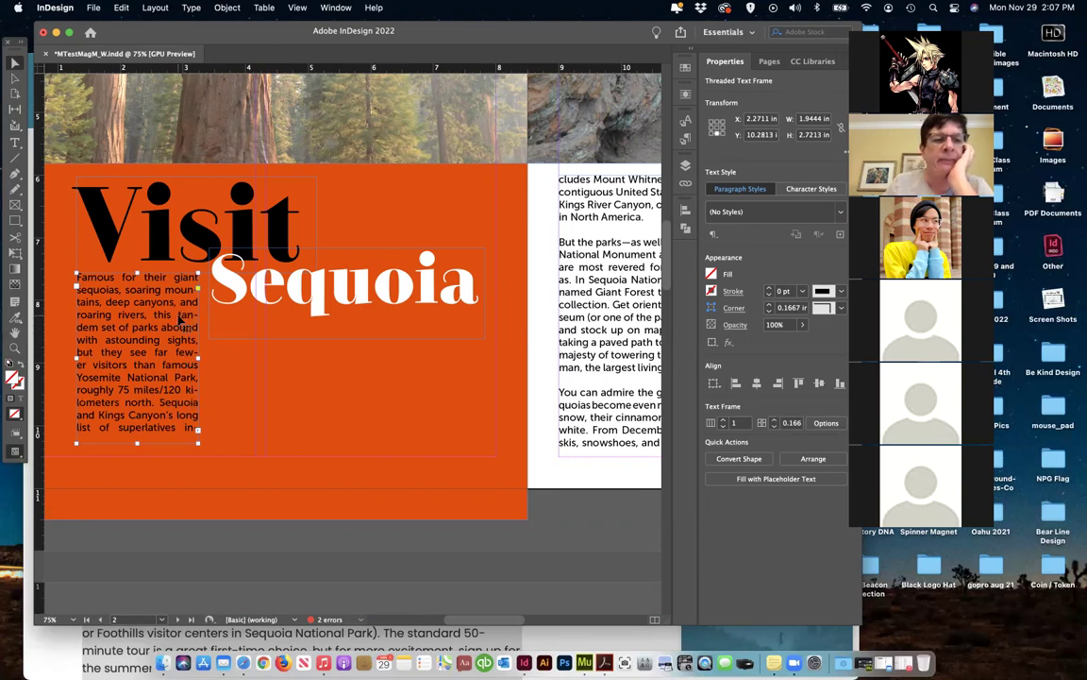
Try forced line breaks before "kilometers" and "Sequoia" in the intro column, then remove them
{"action": "double_click", "coordinate": [170, 358]}
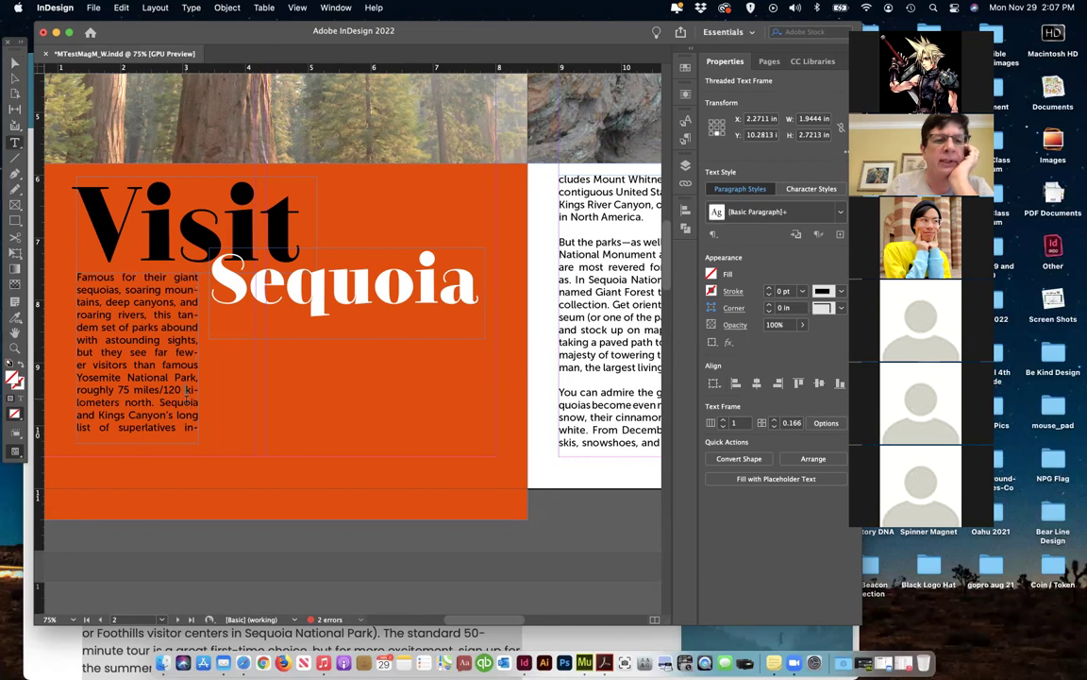
{"action": "left_click", "coordinate": [188, 400]}
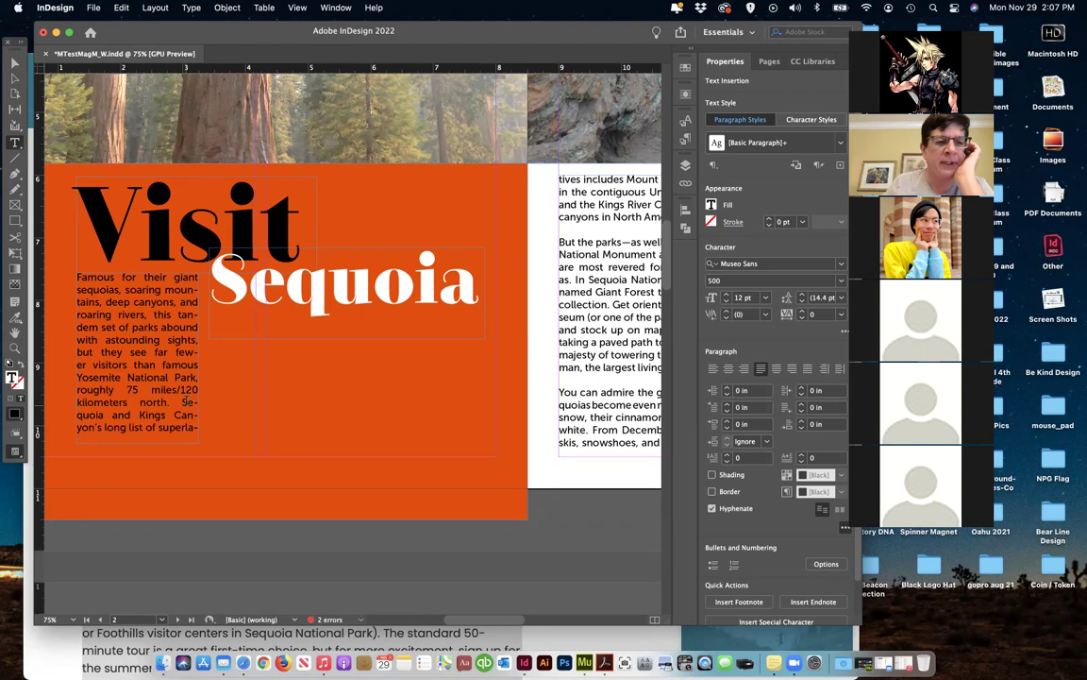
{"action": "key", "text": "shift+Return"}
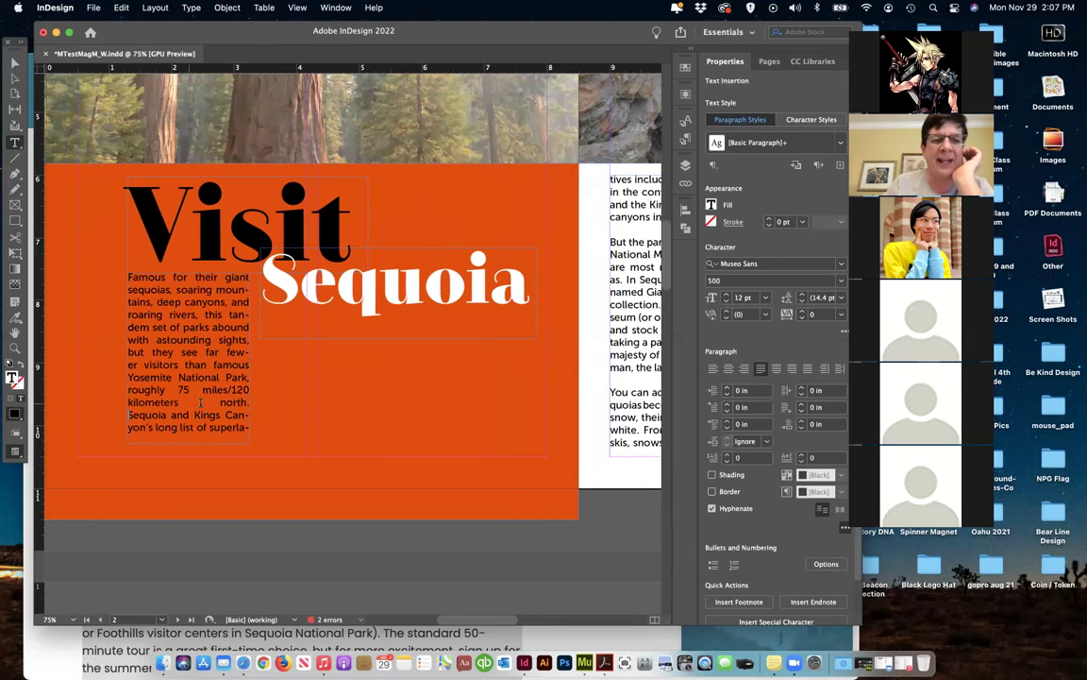
{"action": "key", "text": "BackSpace"}
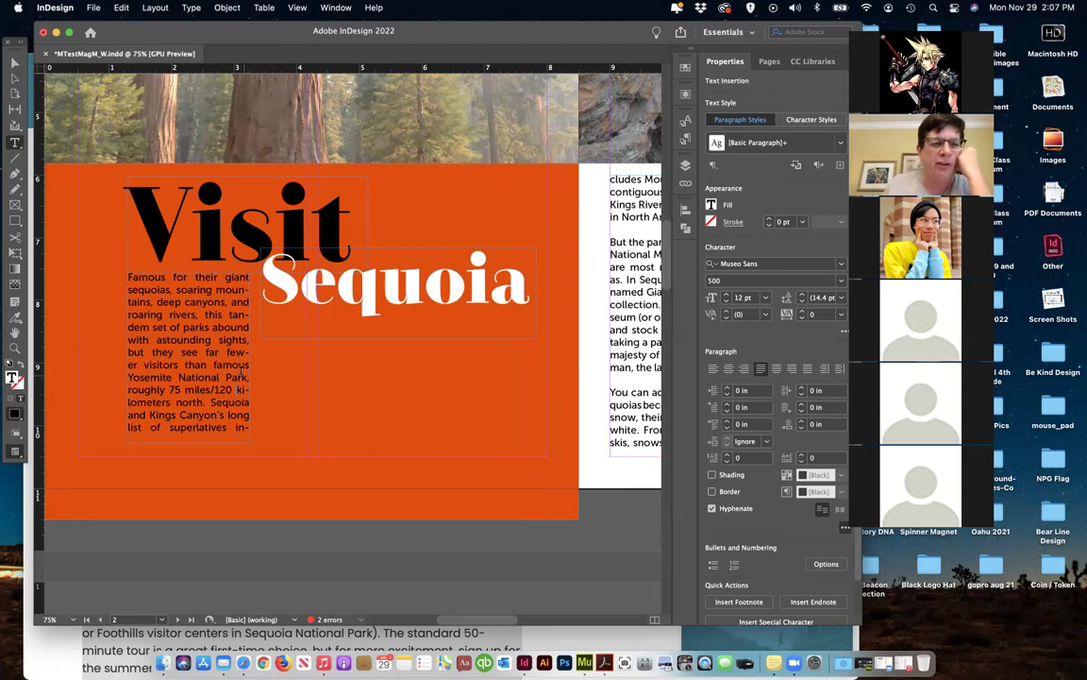
Extend the intro text frame's right edge outward to make the frame 2.0611 in wide
{"action": "left_click", "coordinate": [16, 63]}
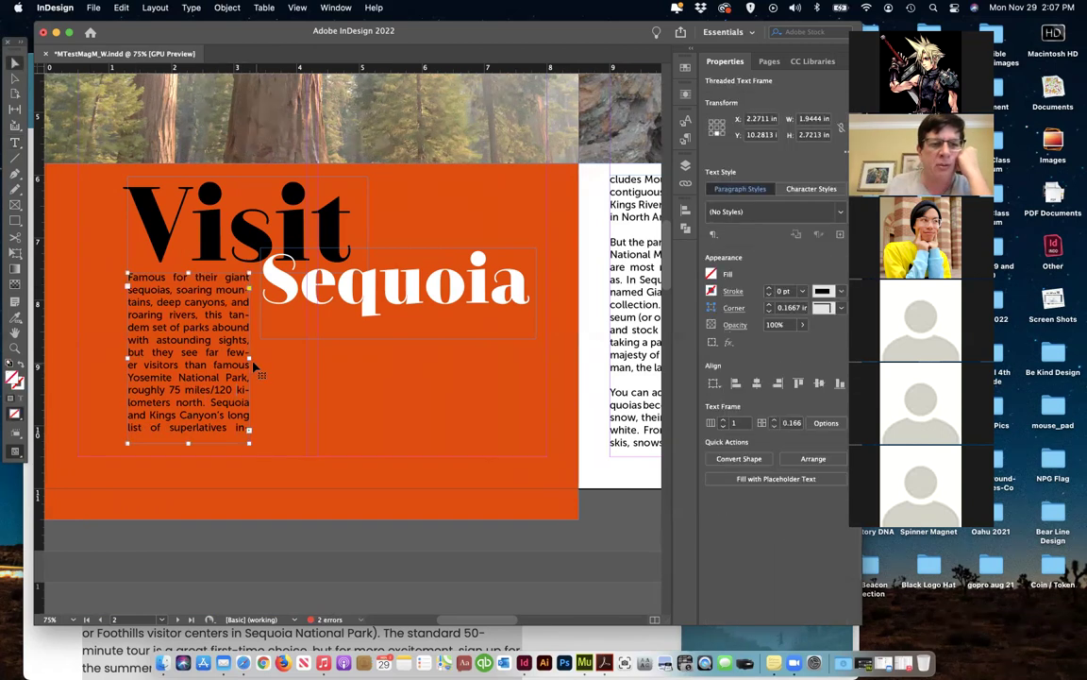
{"action": "left_click_drag", "start_coordinate": [249, 359], "coordinate": [257, 358]}
{"action": "scroll", "coordinate": [283, 376], "scroll_direction": "right", "scroll_amount": 2}
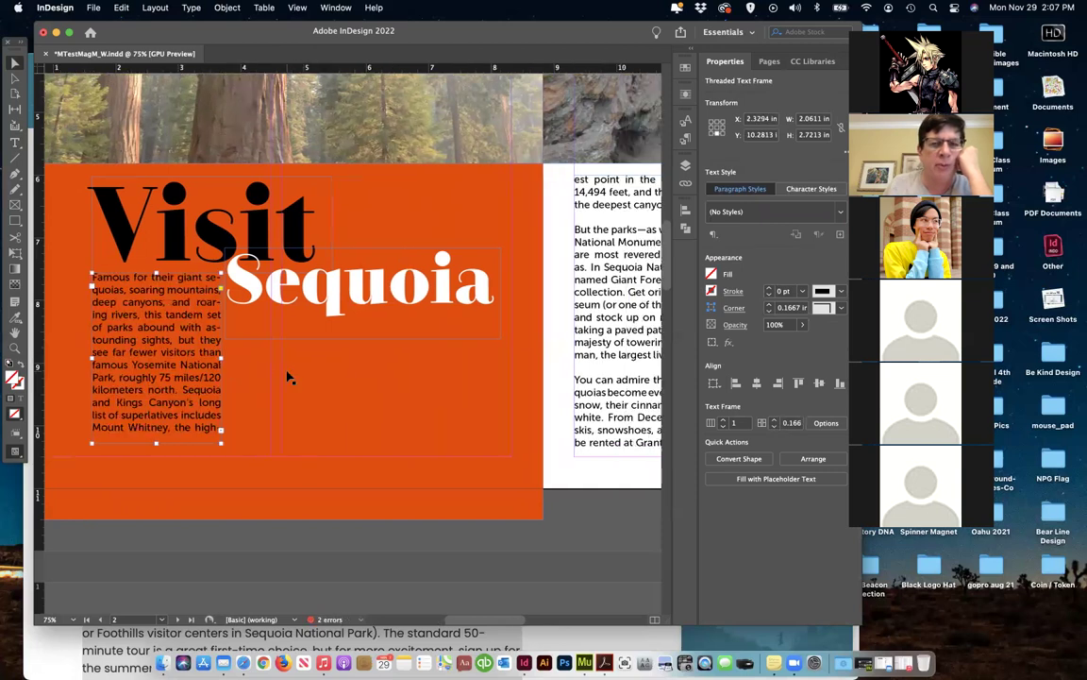
Try a forced line break before the dash after "national forest lands" on the white page, then remove it
{"action": "scroll", "coordinate": [287, 373], "scroll_direction": "right", "scroll_amount": 8}
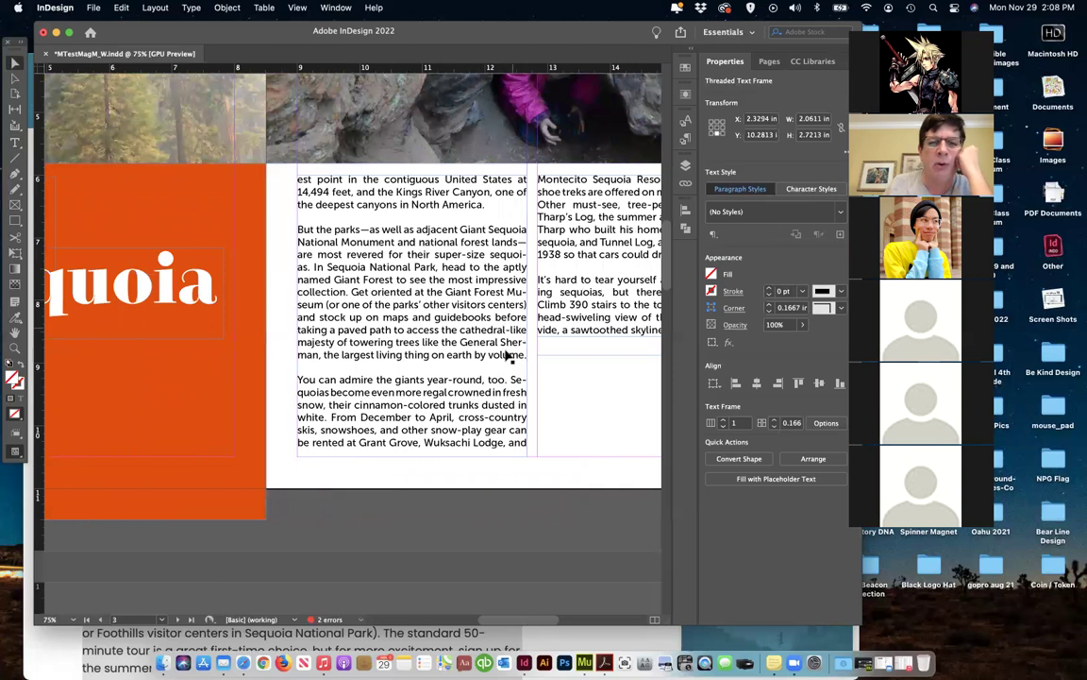
{"action": "left_click", "coordinate": [518, 246]}
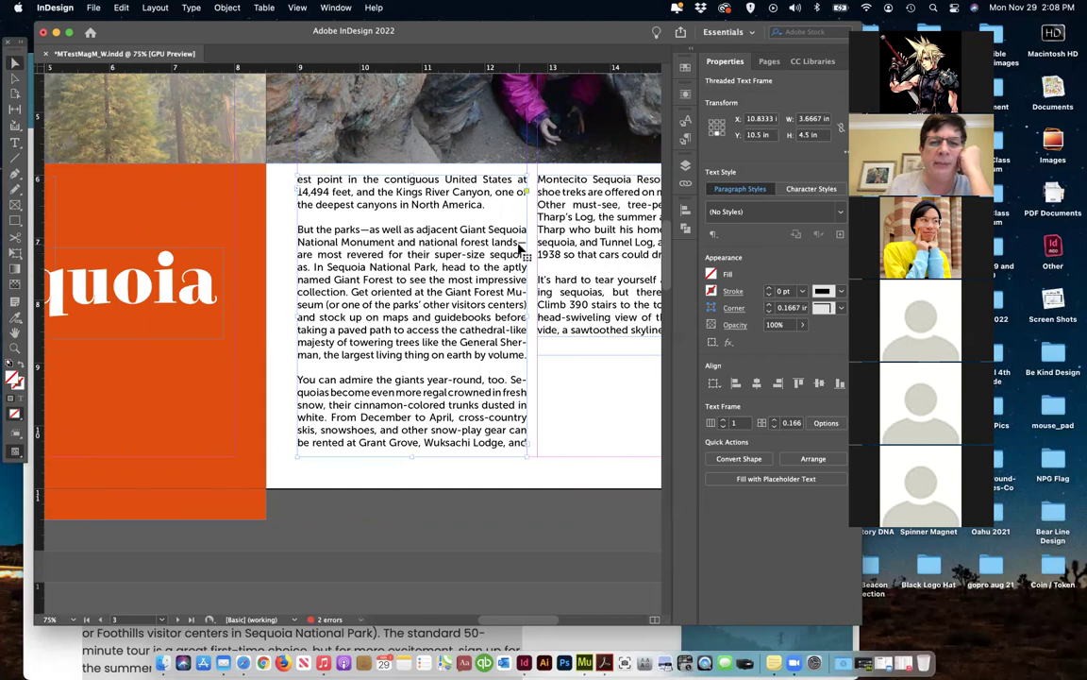
{"action": "double_click", "coordinate": [519, 247]}
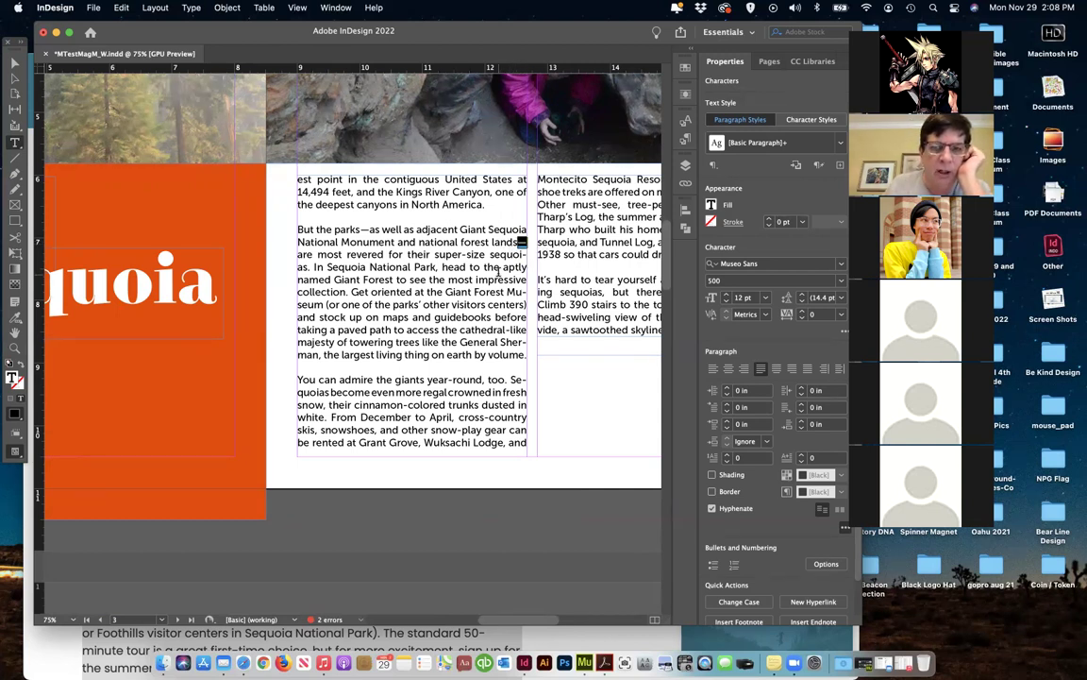
{"action": "left_click_drag", "start_coordinate": [517, 255], "coordinate": [510, 242]}
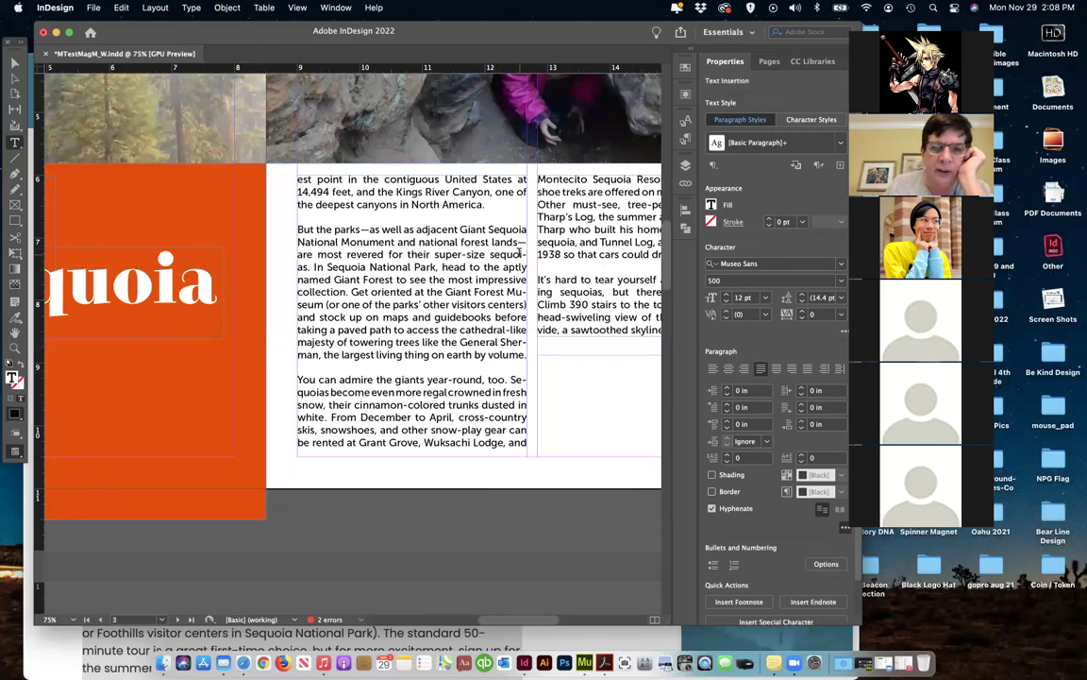
{"action": "key", "text": "shift+Return"}
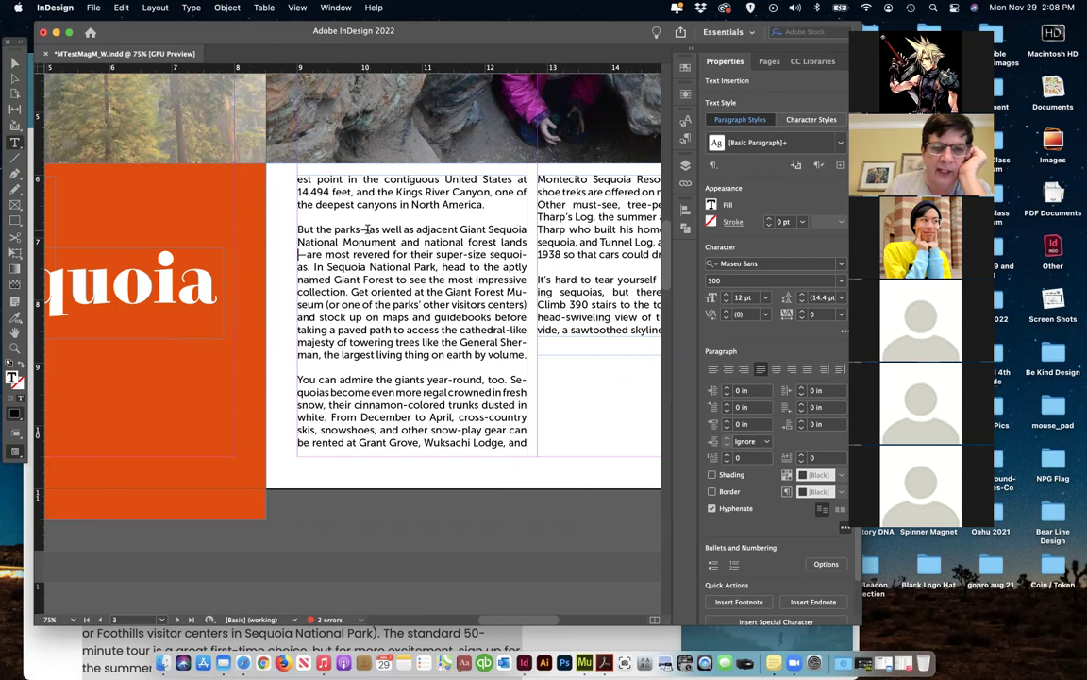
{"action": "key", "text": "BackSpace"}
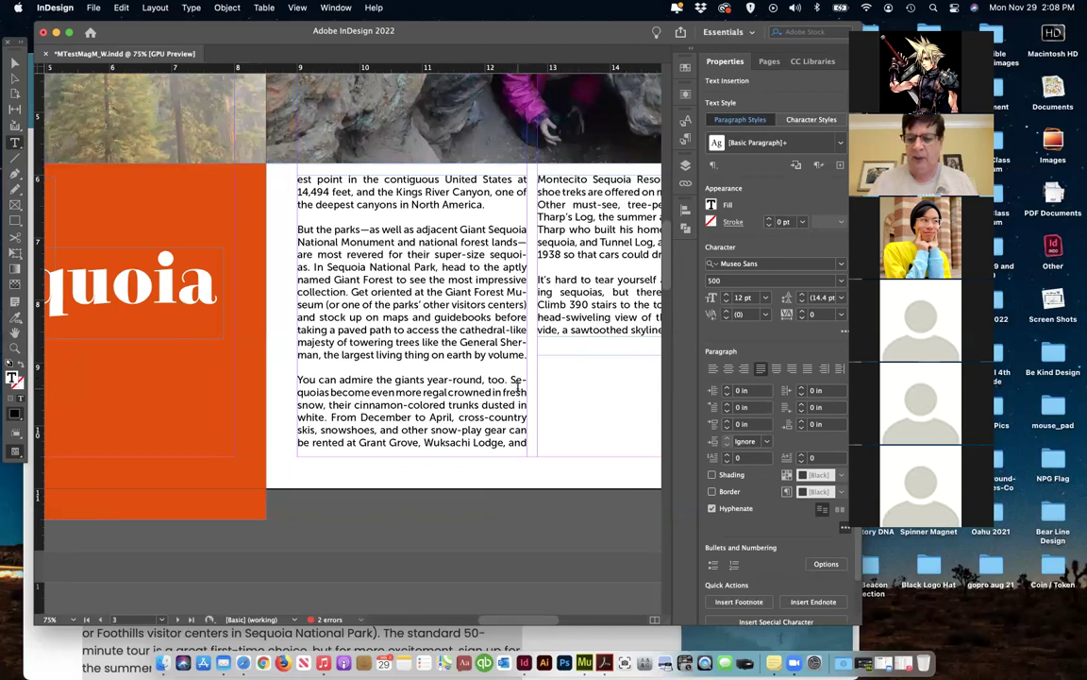
Insert a forced line break before the hyphenated "Sequoias" in the paragraph beginning "You can admire the giants"
{"action": "key", "text": "BackSpace"}
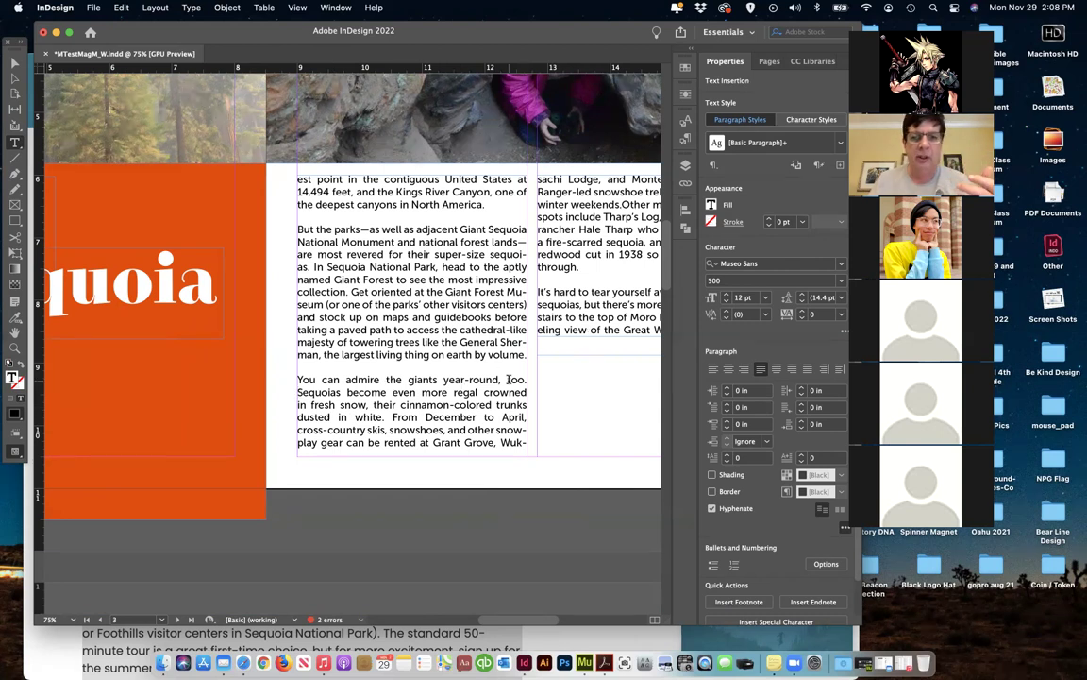
{"action": "scroll", "coordinate": [500, 376], "scroll_direction": "right", "scroll_amount": 5}
{"action": "scroll", "coordinate": [425, 354], "scroll_direction": "right", "scroll_amount": 1}
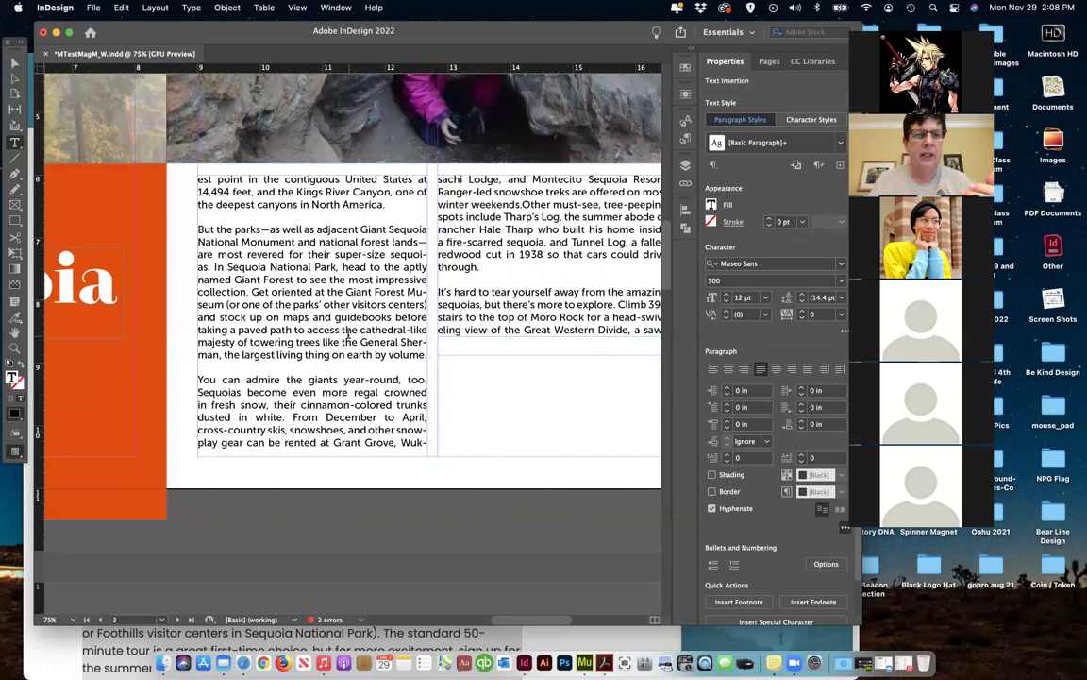
{"action": "scroll", "coordinate": [323, 324], "scroll_direction": "right", "scroll_amount": 1}
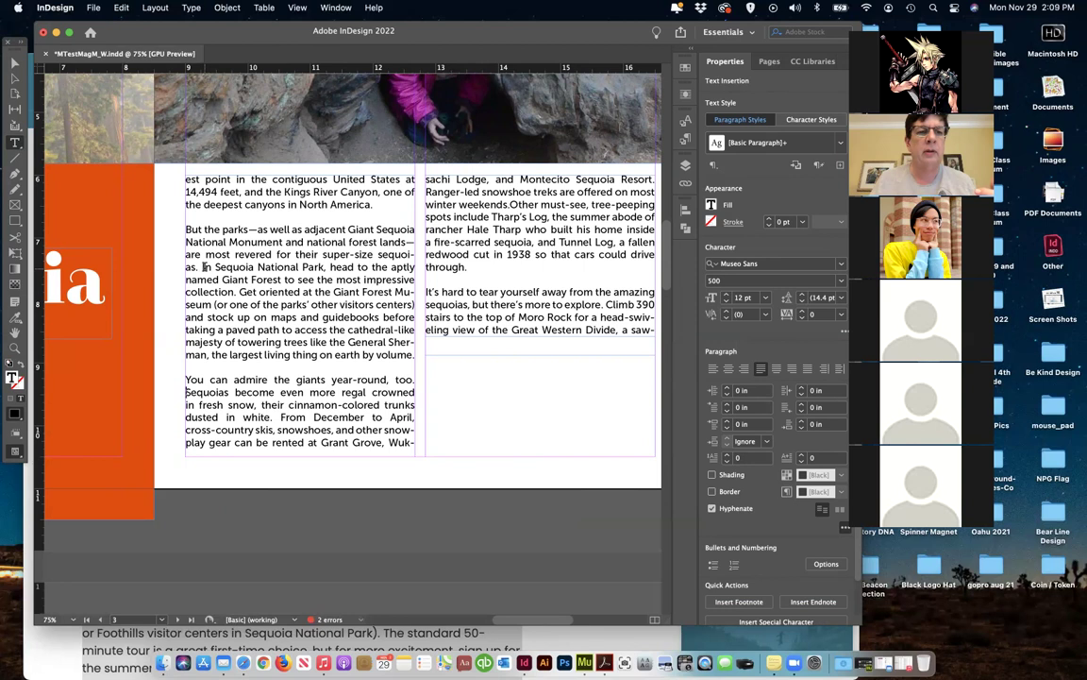
Copy the "In Sequoia National Park, head to the aptly named Giant Forest" sentence into the empty frame below the second column and select it
{"action": "left_click_drag", "start_coordinate": [199, 268], "coordinate": [237, 291]}
{"action": "key", "text": "super+c"}
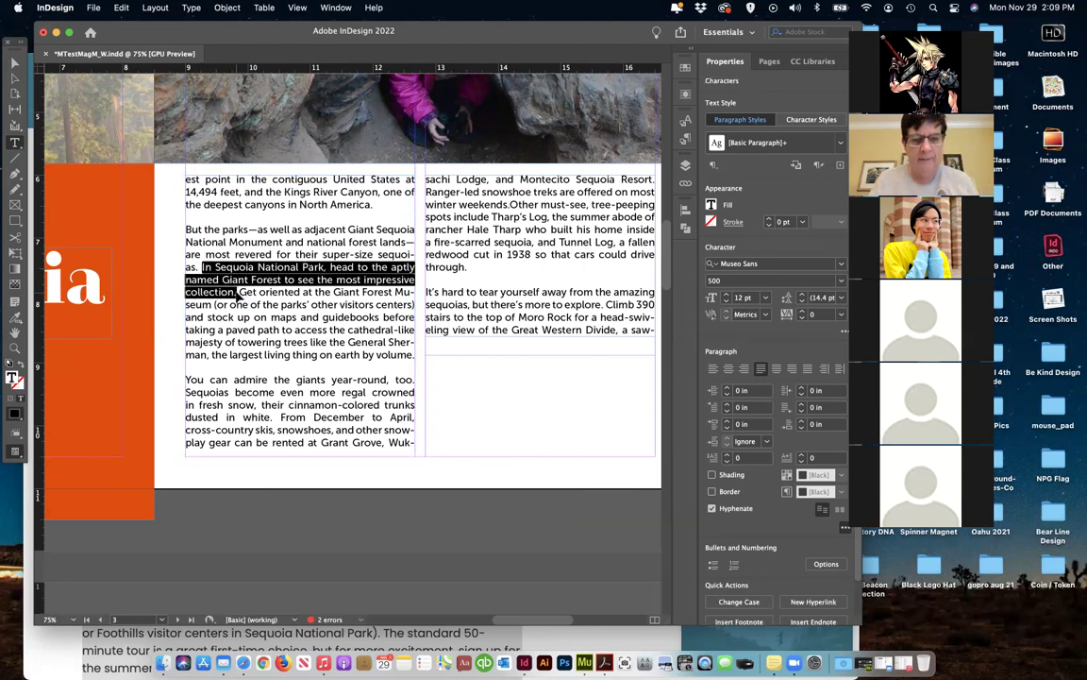
{"action": "left_click", "coordinate": [503, 406]}
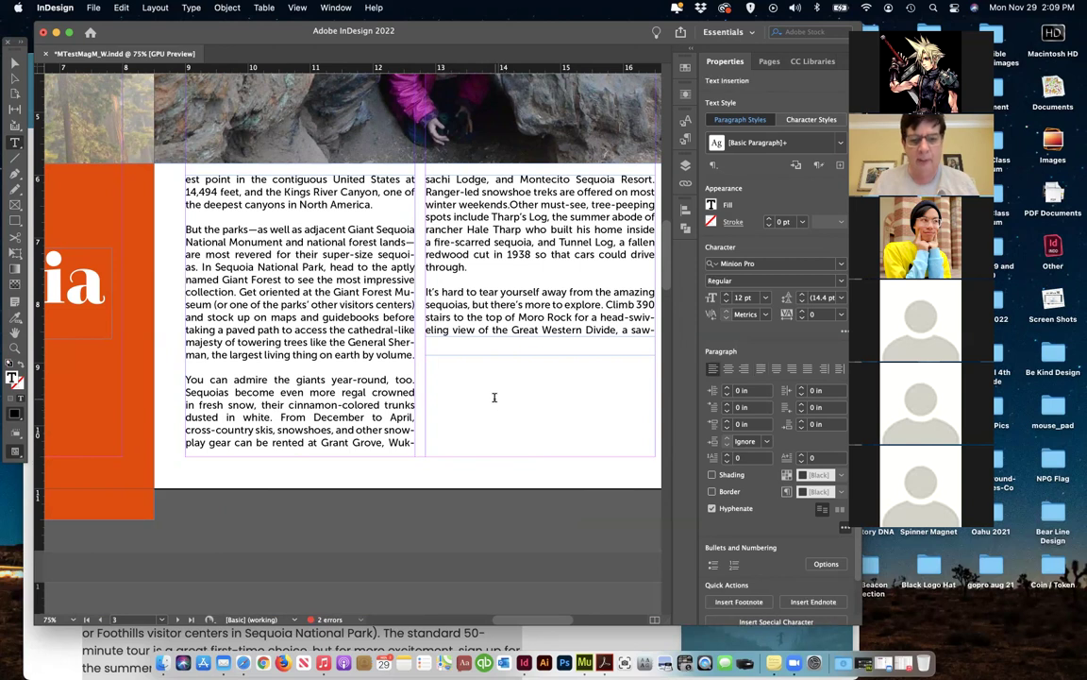
{"action": "key", "text": "super+v"}
{"action": "left_click_drag", "start_coordinate": [478, 385], "coordinate": [413, 359]}
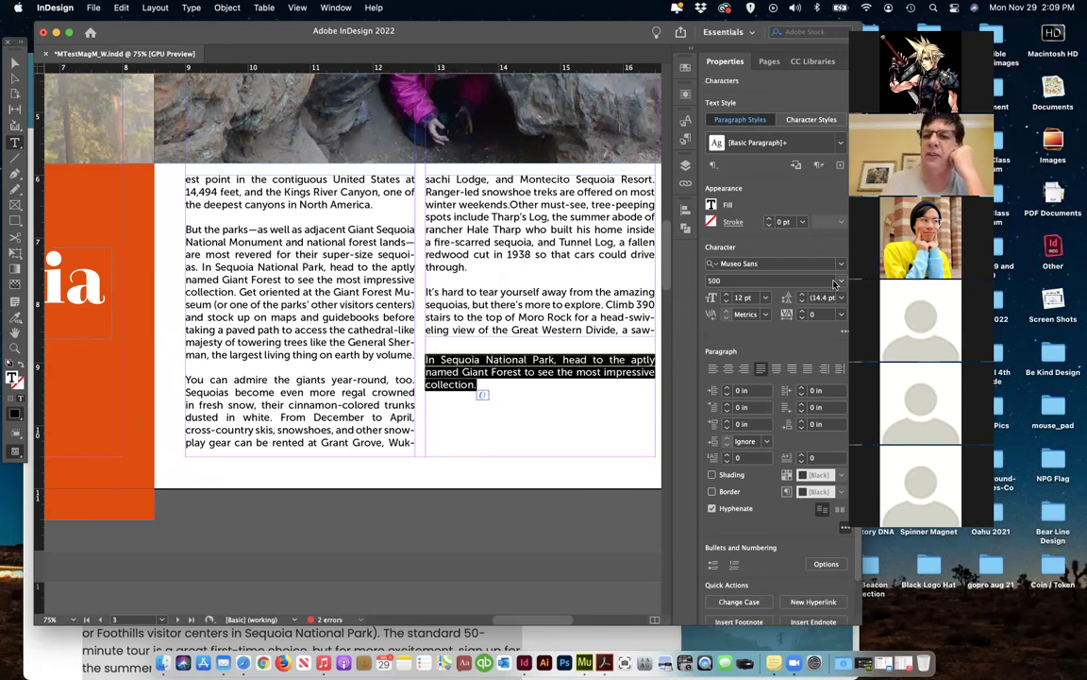
Set the selected pull quote text below the second column to 20 pt
{"action": "left_click", "coordinate": [765, 298]}
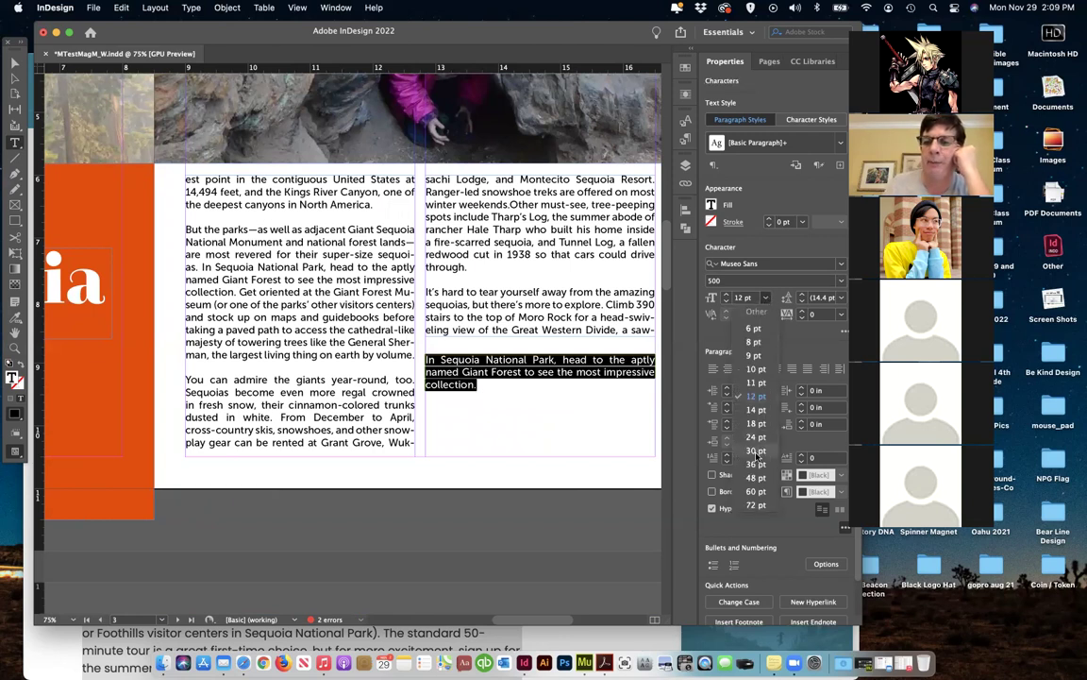
{"action": "left_click", "coordinate": [755, 437]}
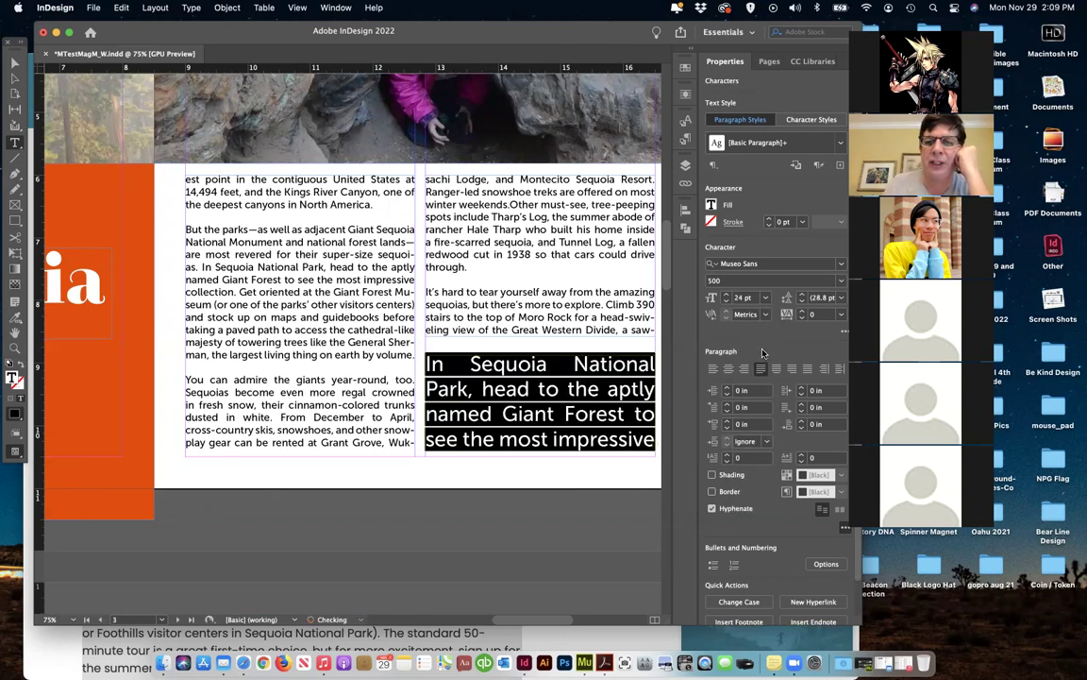
{"action": "left_click", "coordinate": [727, 301]}
{"action": "left_click", "coordinate": [727, 301]}
{"action": "left_click", "coordinate": [727, 301]}
{"action": "left_click", "coordinate": [727, 301]}
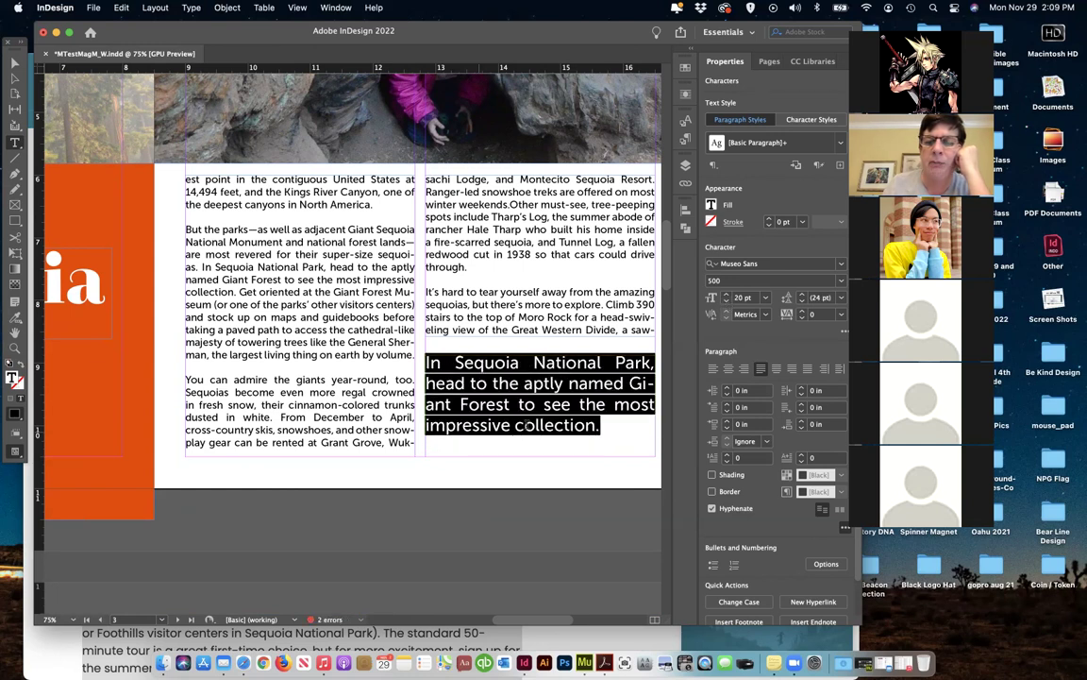
Compare the pull quote with the one in the reference spread and set its font to Acumin Variable Concept Regular
{"action": "scroll", "coordinate": [545, 370], "scroll_direction": "left", "scroll_amount": 1}
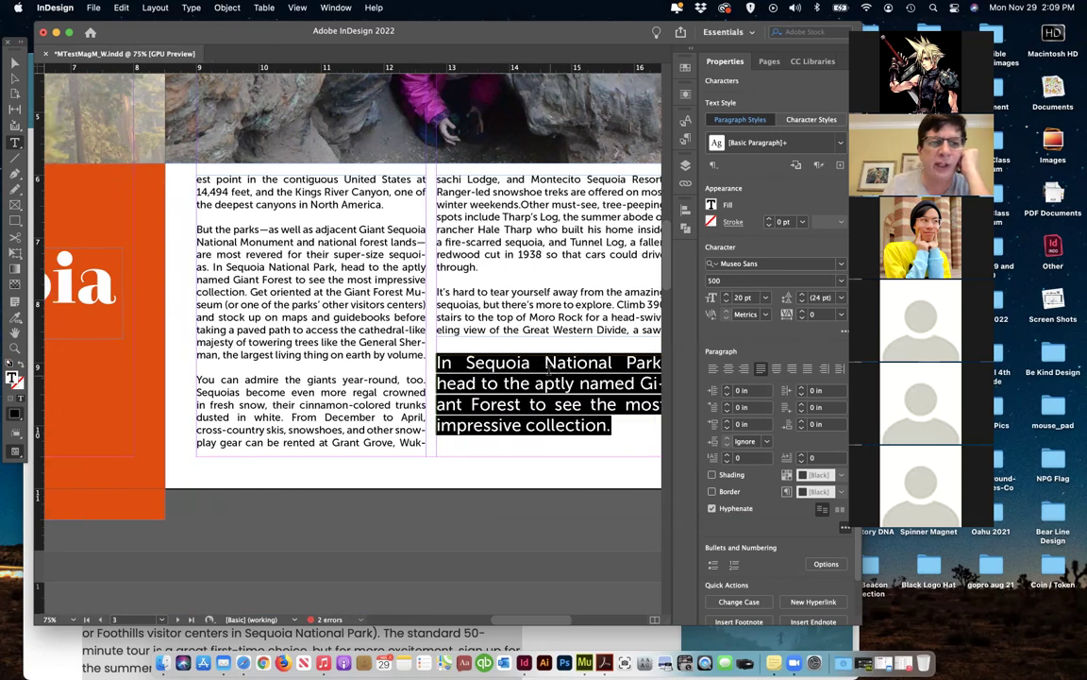
{"action": "scroll", "coordinate": [545, 370], "scroll_direction": "left", "scroll_amount": 10}
{"action": "scroll", "coordinate": [556, 377], "scroll_direction": "right", "scroll_amount": 4}
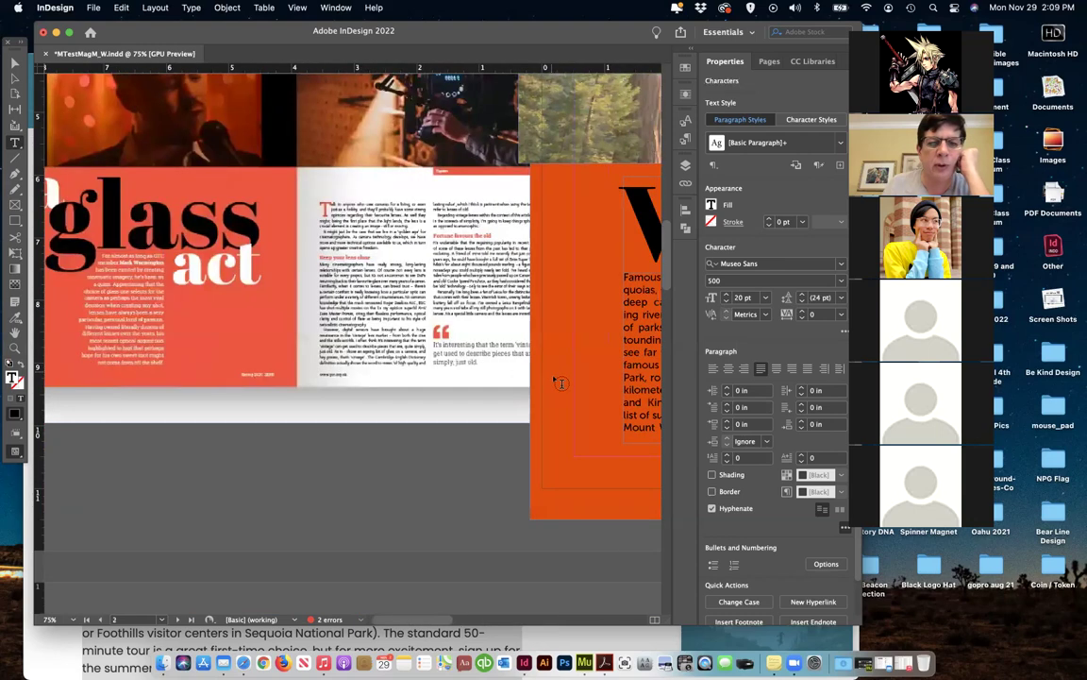
{"action": "scroll", "coordinate": [531, 355], "scroll_direction": "right", "scroll_amount": 10}
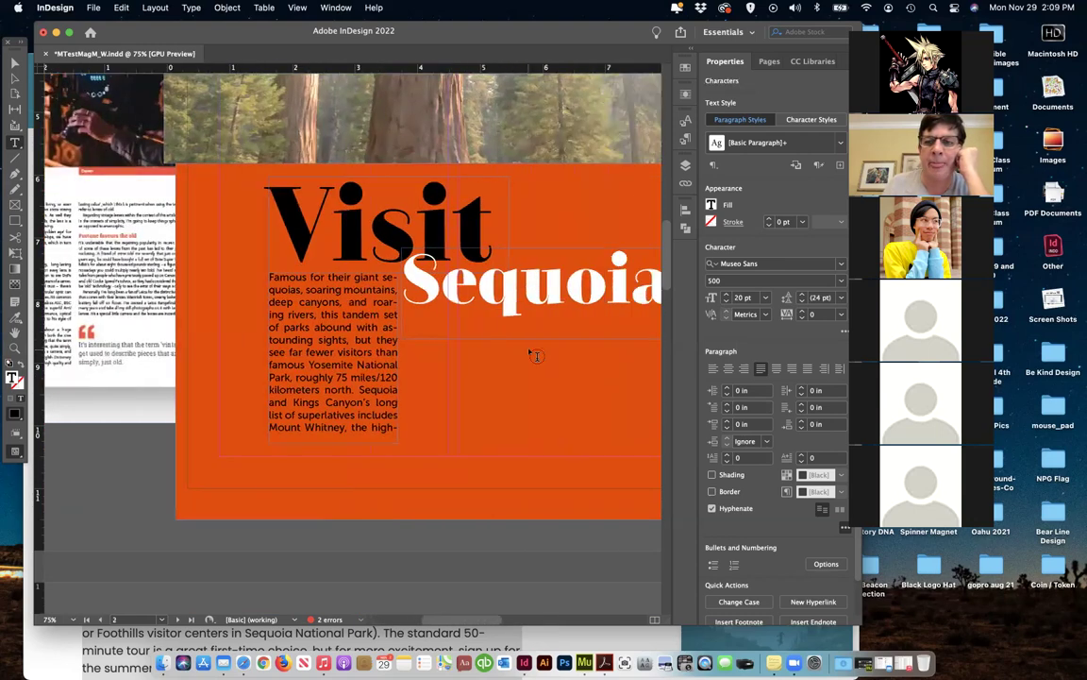
{"action": "scroll", "coordinate": [527, 349], "scroll_direction": "right", "scroll_amount": 15}
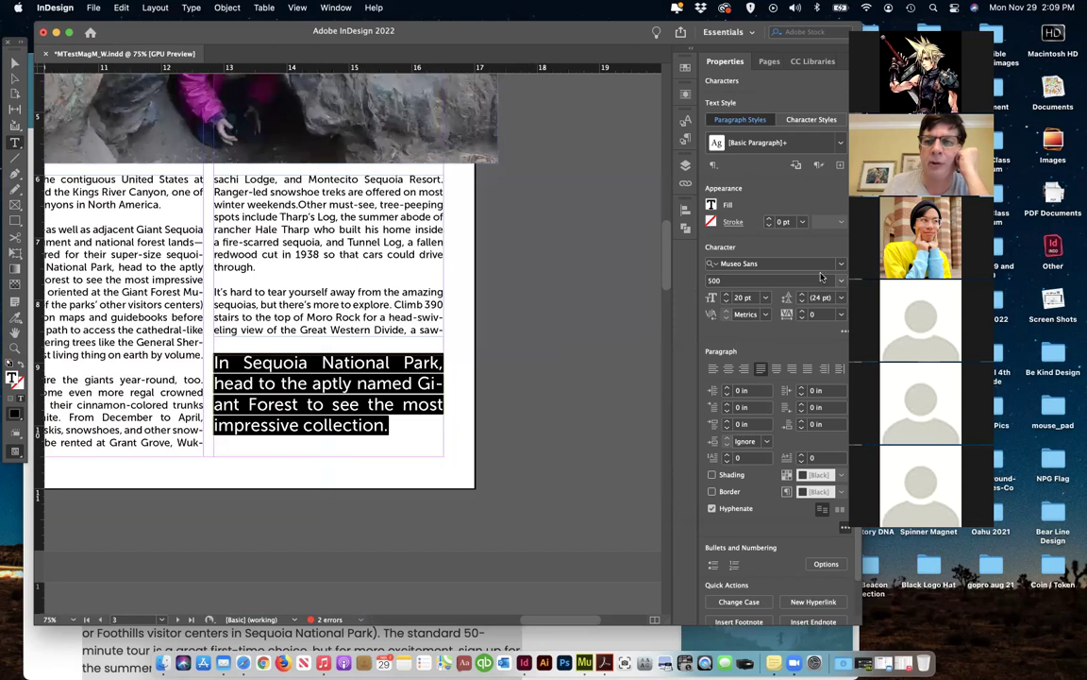
{"action": "left_click", "coordinate": [841, 265]}
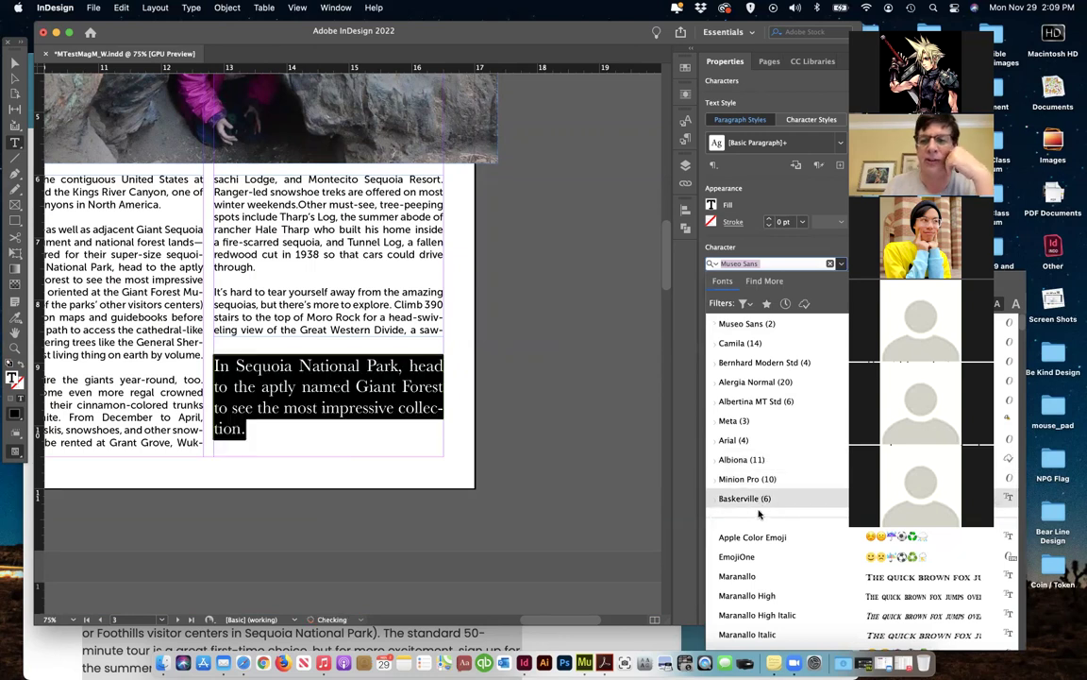
{"action": "scroll", "coordinate": [764, 491], "scroll_direction": "down", "scroll_amount": 5}
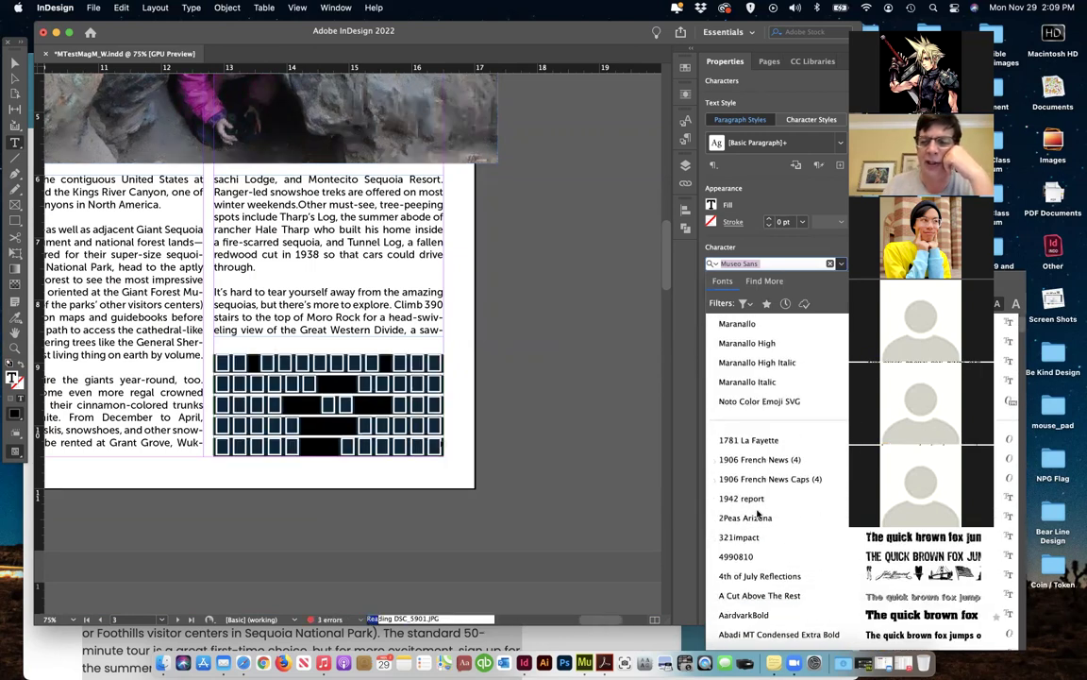
{"action": "scroll", "coordinate": [757, 515], "scroll_direction": "down", "scroll_amount": 6}
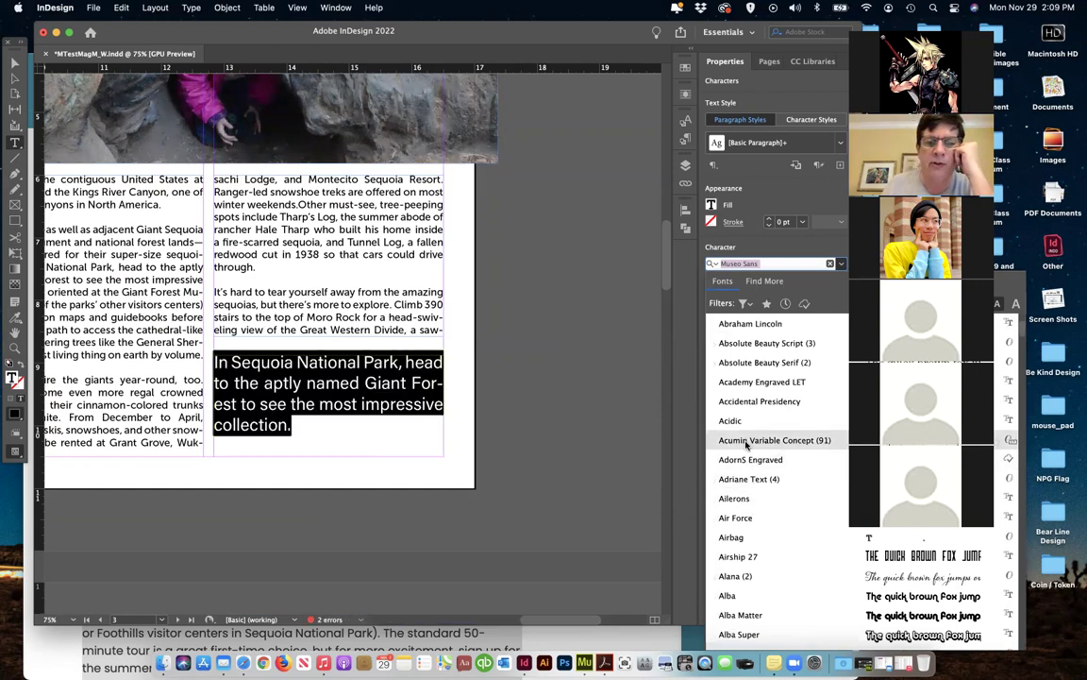
{"action": "left_click", "coordinate": [747, 440]}
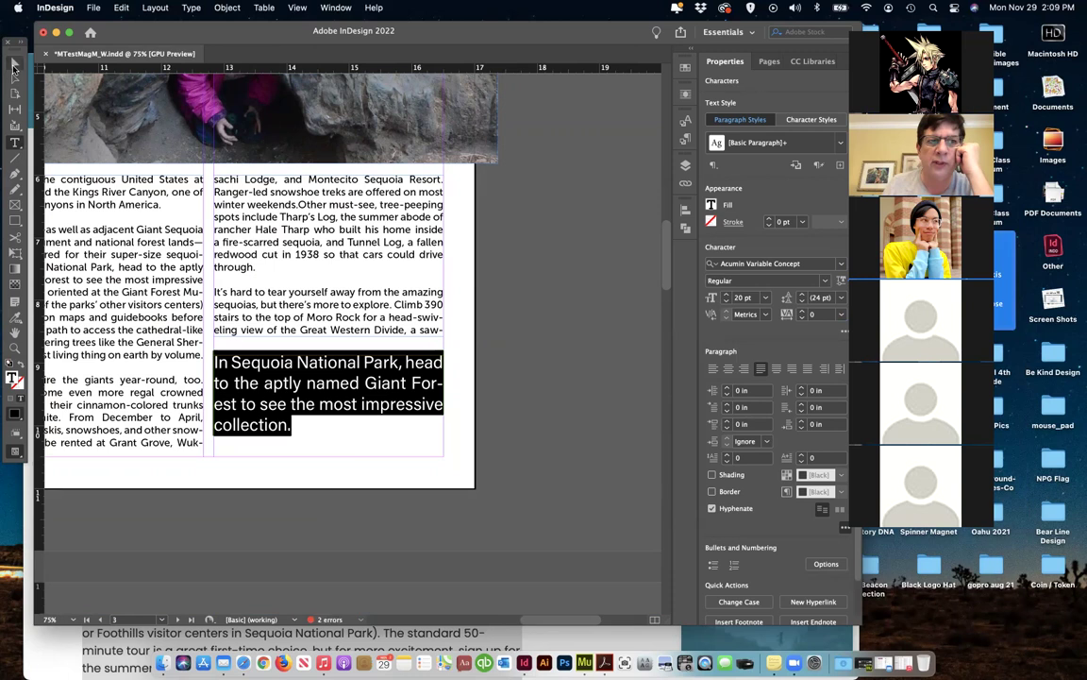
Lower the pull quote frame's top edge to make it about 1.36 in high, and colour its text PANTONE 1655 C
{"action": "left_click", "coordinate": [14, 62]}
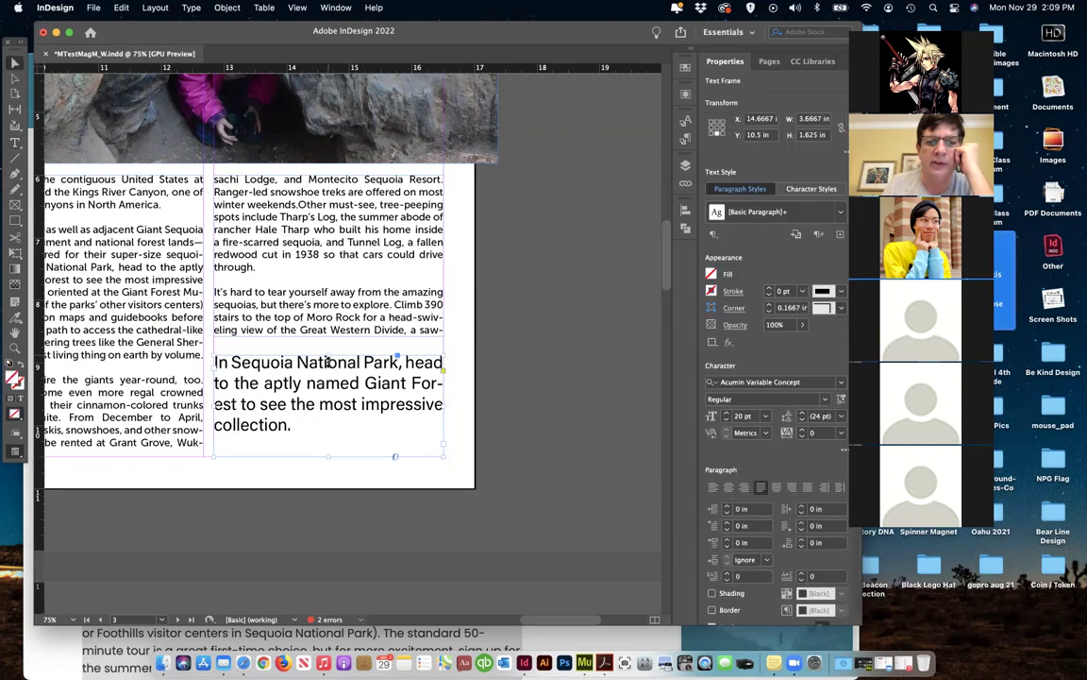
{"action": "mouse_move", "coordinate": [328, 362]}
{"action": "left_mouse_down"}
{"action": "mouse_move", "coordinate": [331, 432]}
{"action": "mouse_move", "coordinate": [327, 371]}
{"action": "left_mouse_up"}
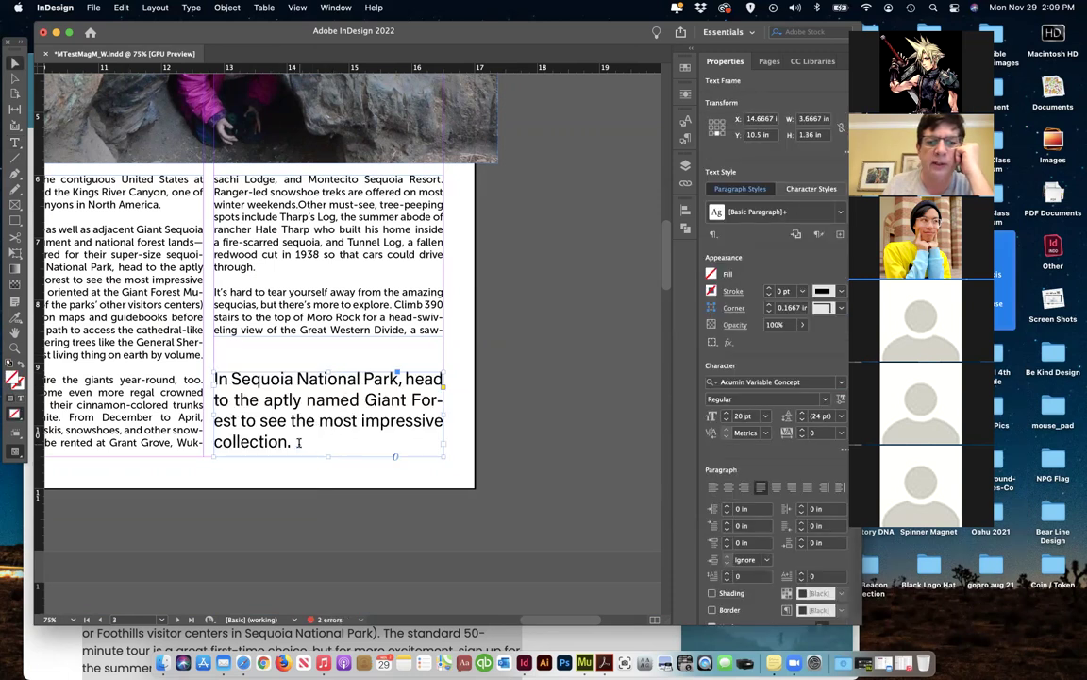
{"action": "double_click", "coordinate": [299, 442]}
{"action": "key", "text": "super+a"}
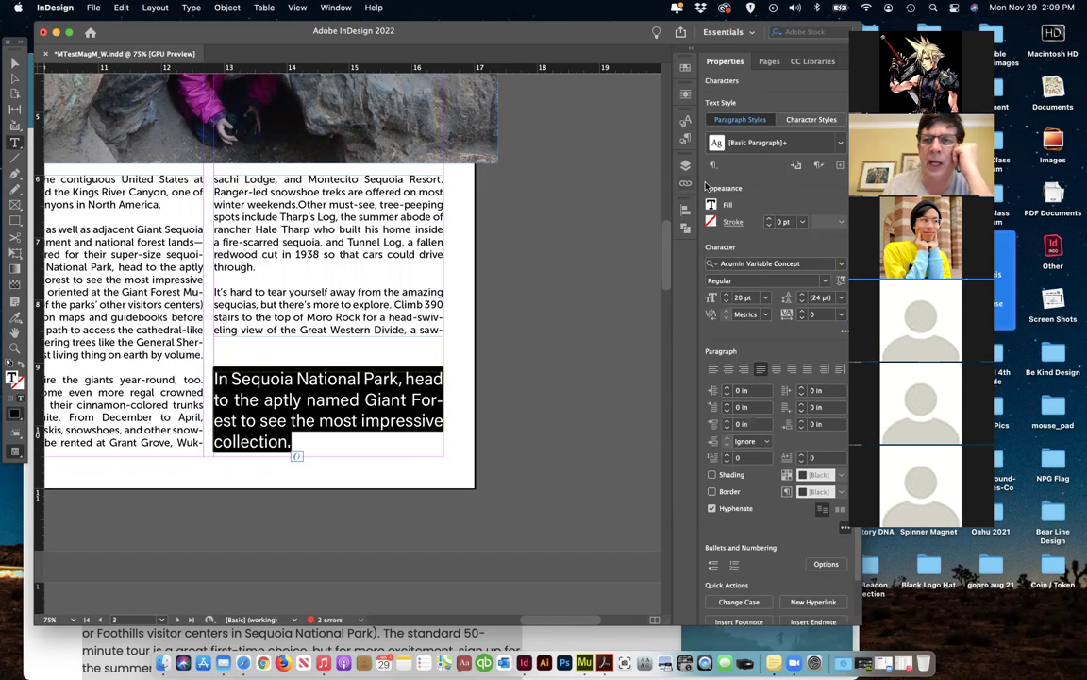
{"action": "left_click", "coordinate": [712, 208]}
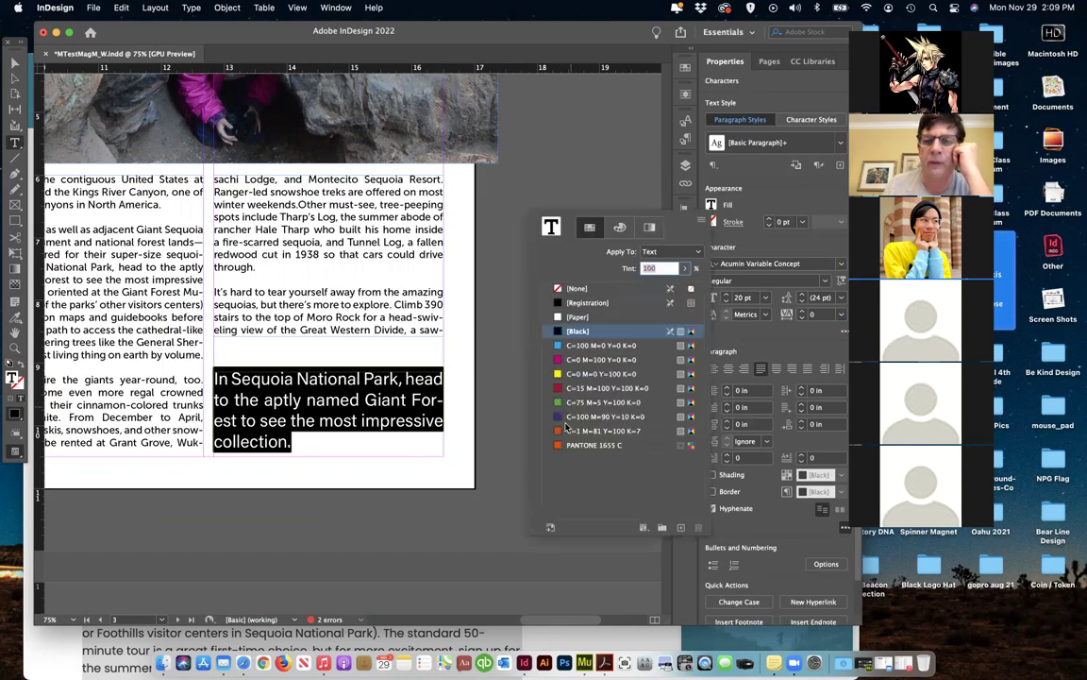
{"action": "left_click", "coordinate": [594, 444]}
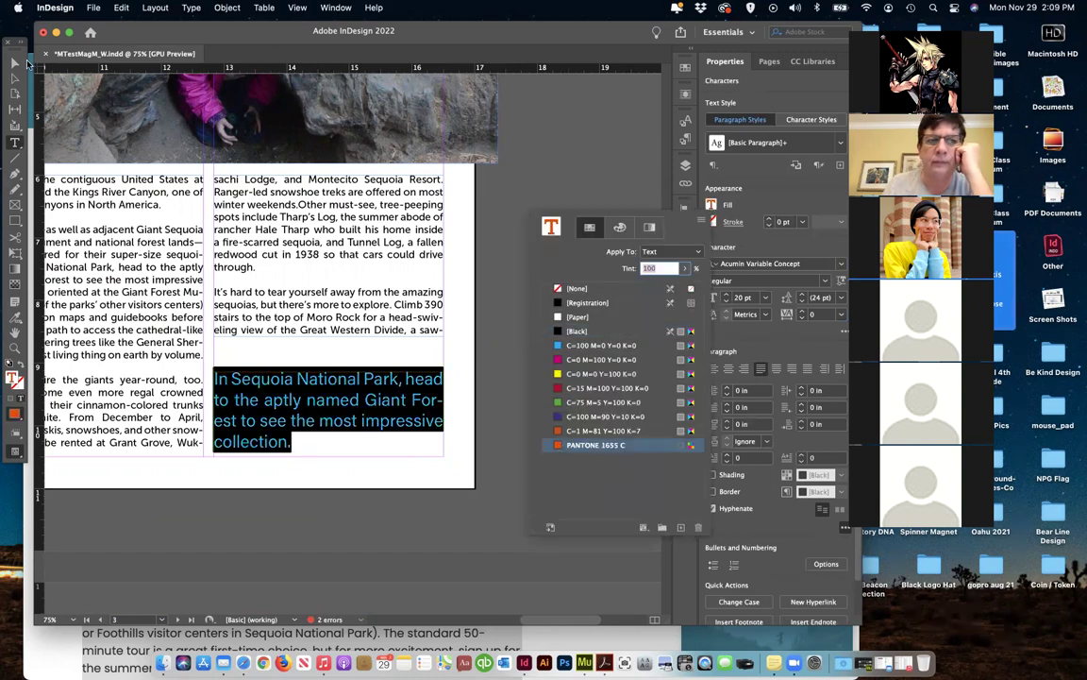
{"action": "left_click", "coordinate": [15, 59]}
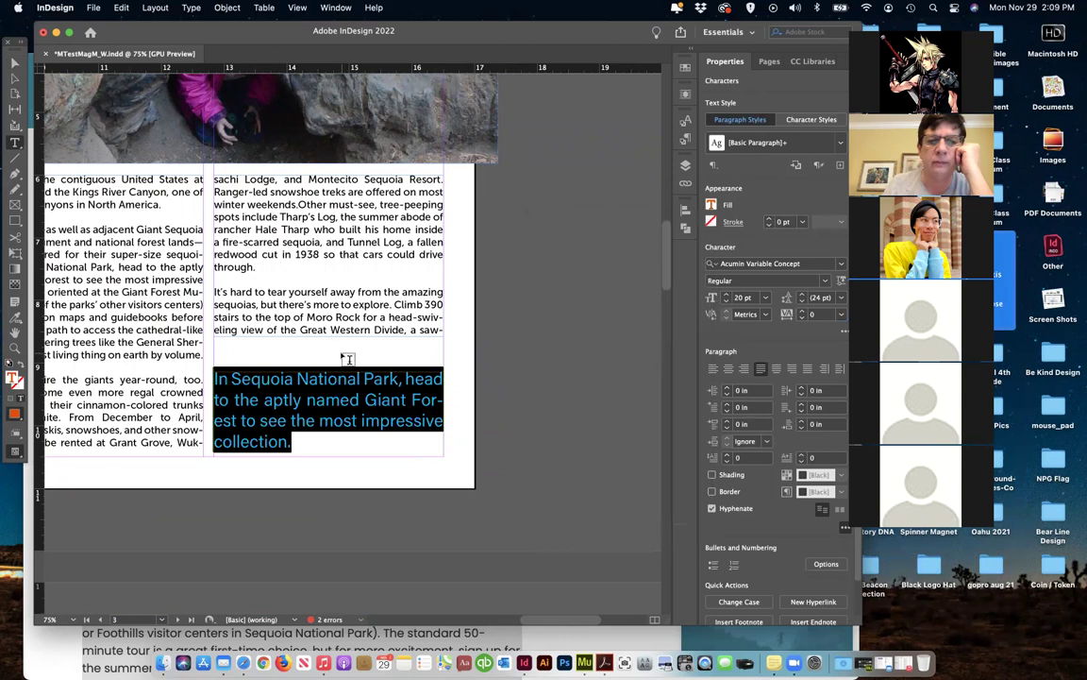
{"action": "left_click", "coordinate": [321, 319]}
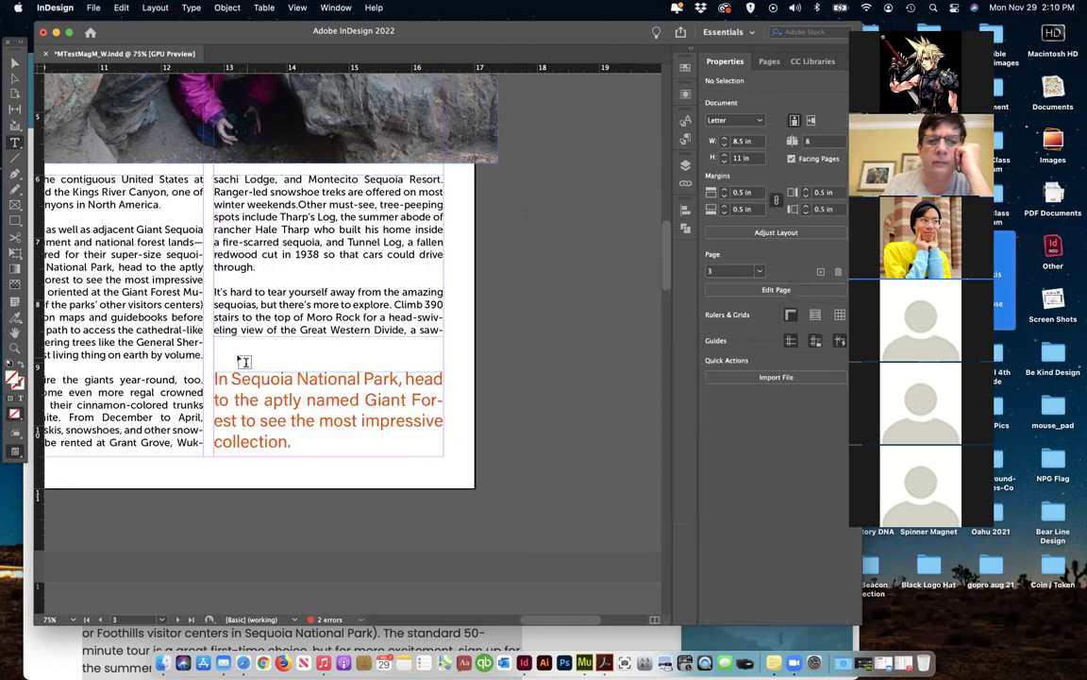
Try a separate opening quotation mark in a small text frame above the pull quote, sized at 48 pt
{"action": "left_click_drag", "start_coordinate": [220, 342], "coordinate": [277, 368]}
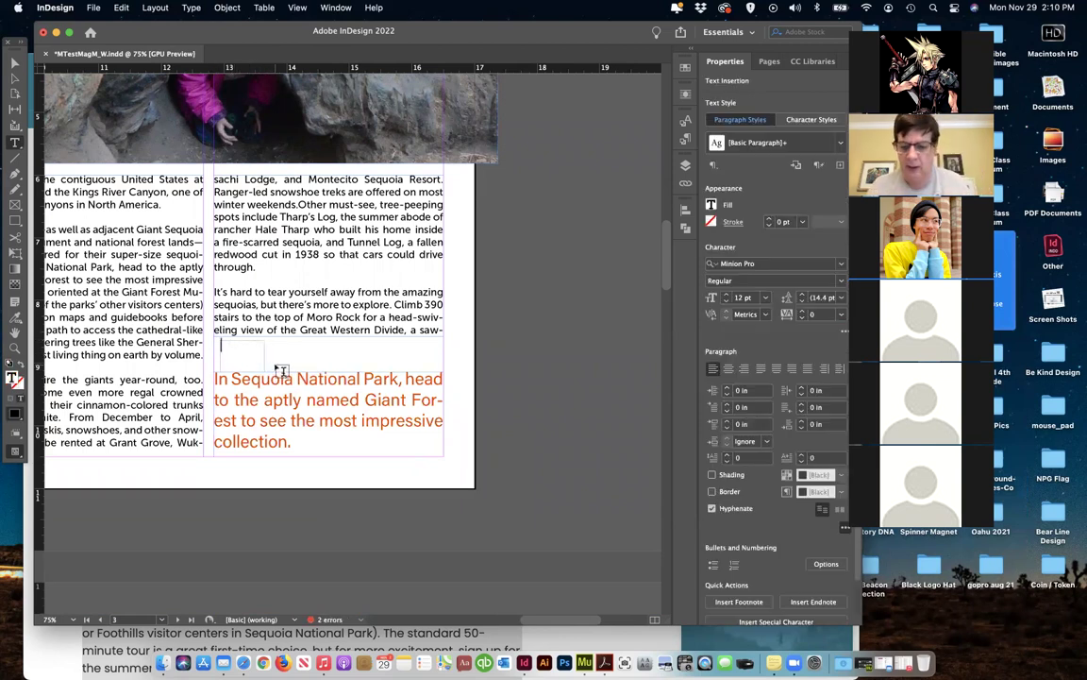
{"action": "type", "text": "\""}
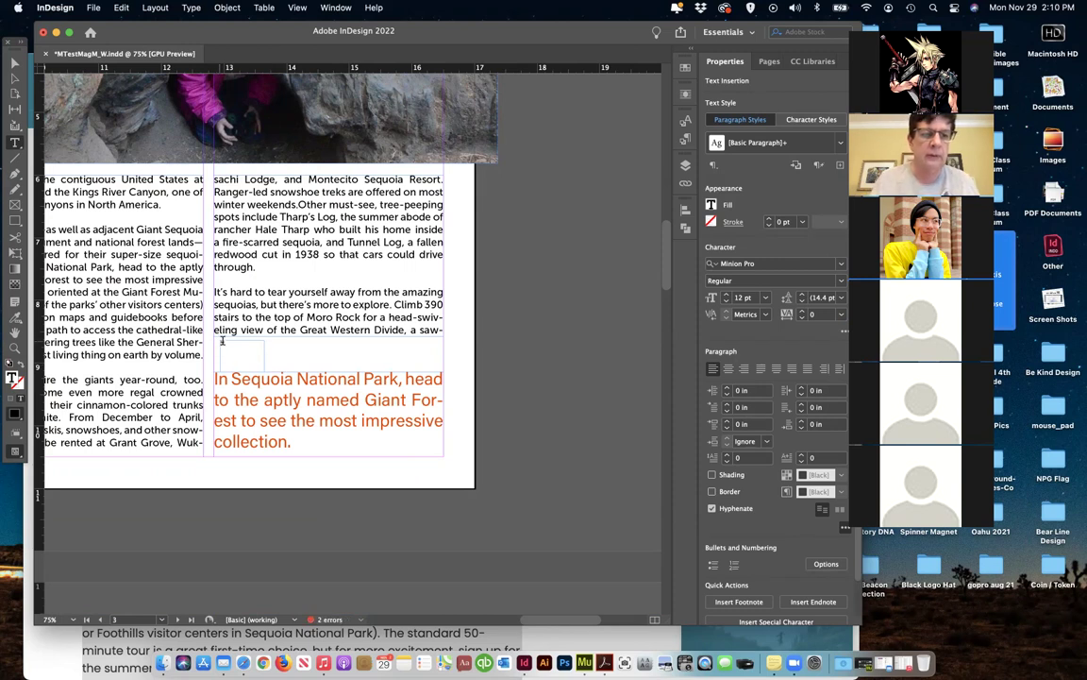
{"action": "left_click_drag", "start_coordinate": [216, 342], "coordinate": [227, 344]}
{"action": "left_click", "coordinate": [765, 298]}
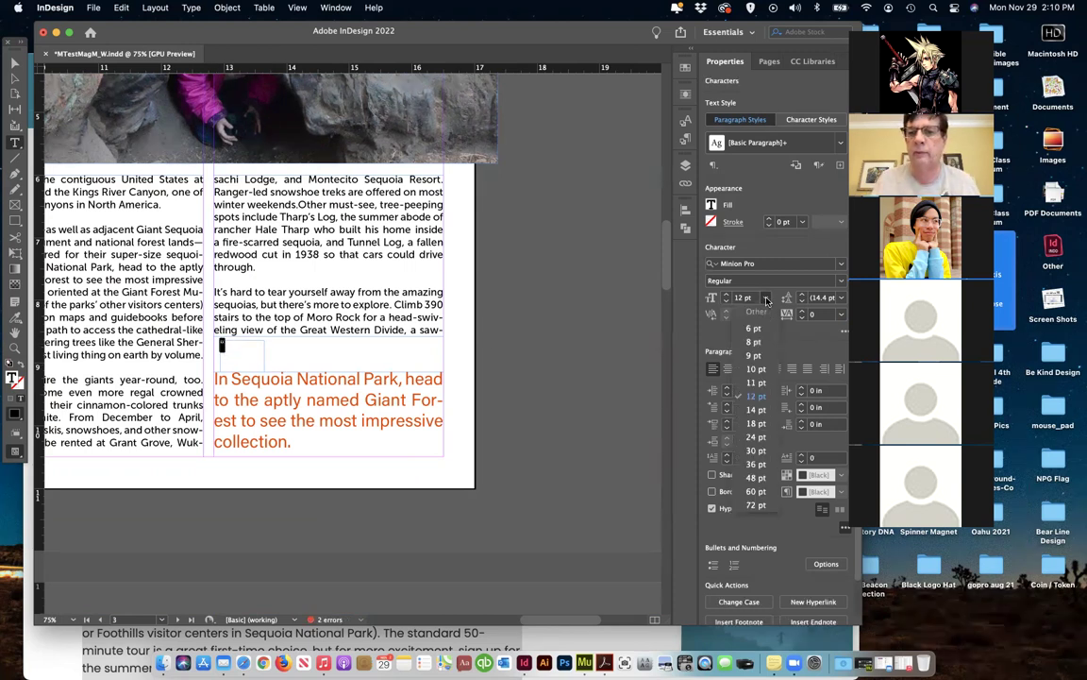
{"action": "left_click", "coordinate": [751, 507]}
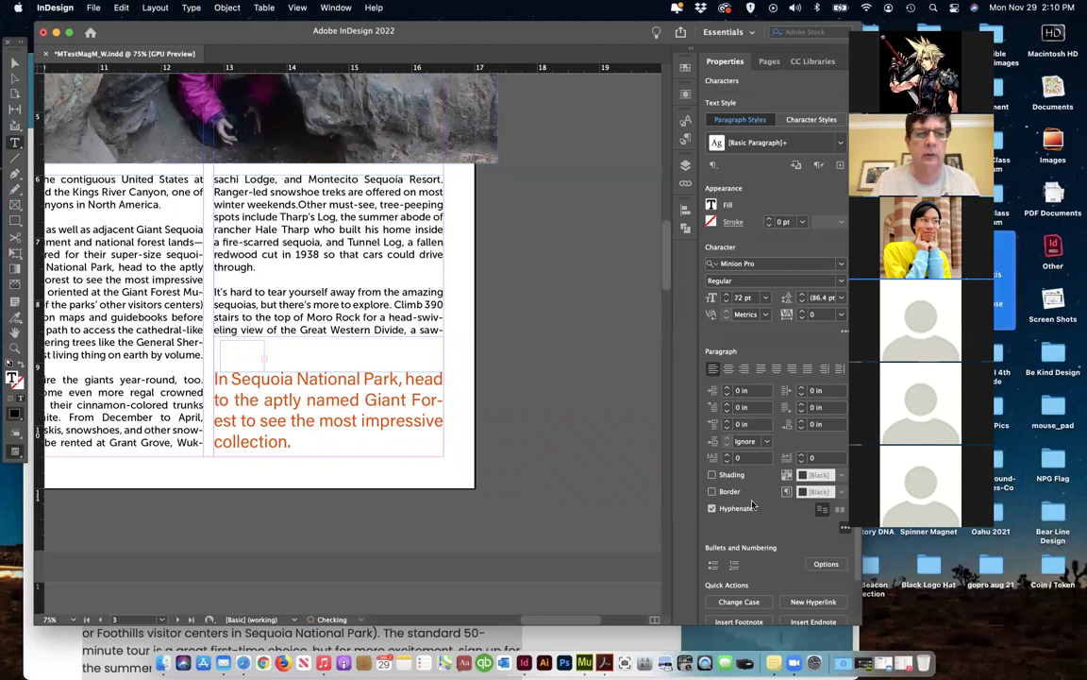
{"action": "left_click", "coordinate": [766, 297]}
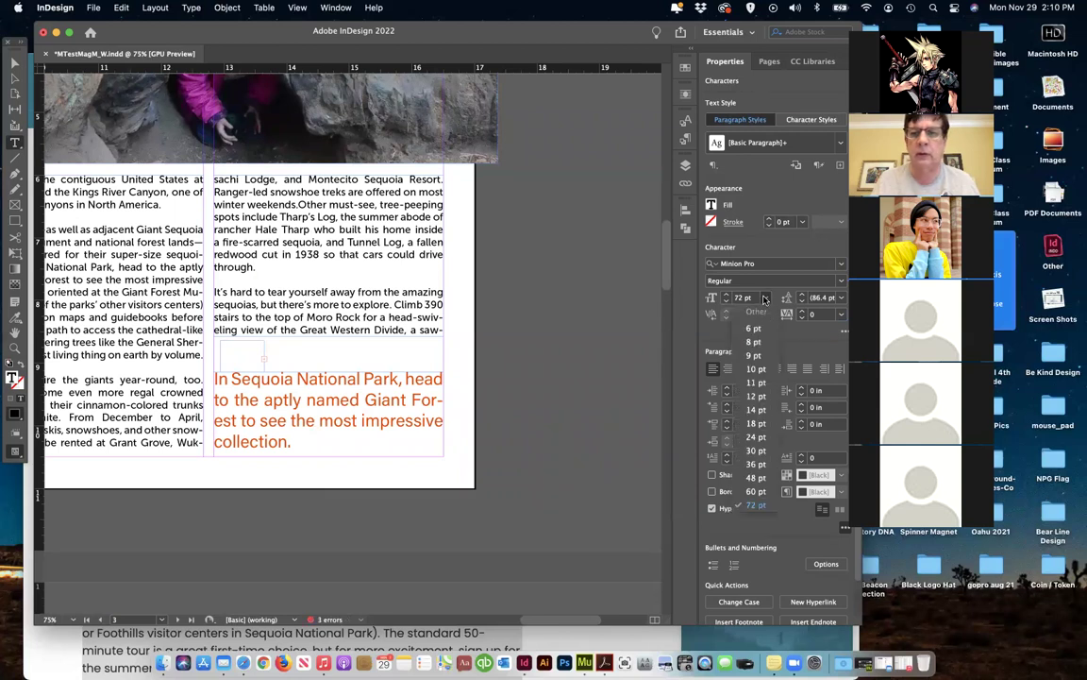
{"action": "left_click", "coordinate": [750, 479]}
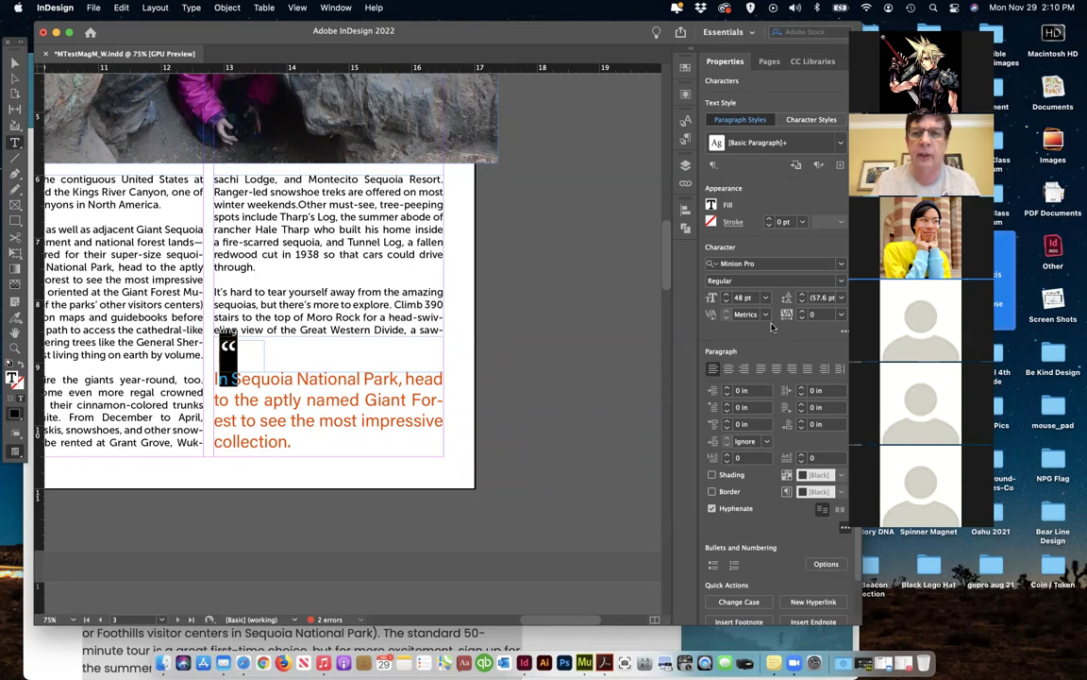
Colour the separate quotation mark PANTONE 1655 C and extend its frame to about 0.58 in high
{"action": "left_click", "coordinate": [713, 207]}
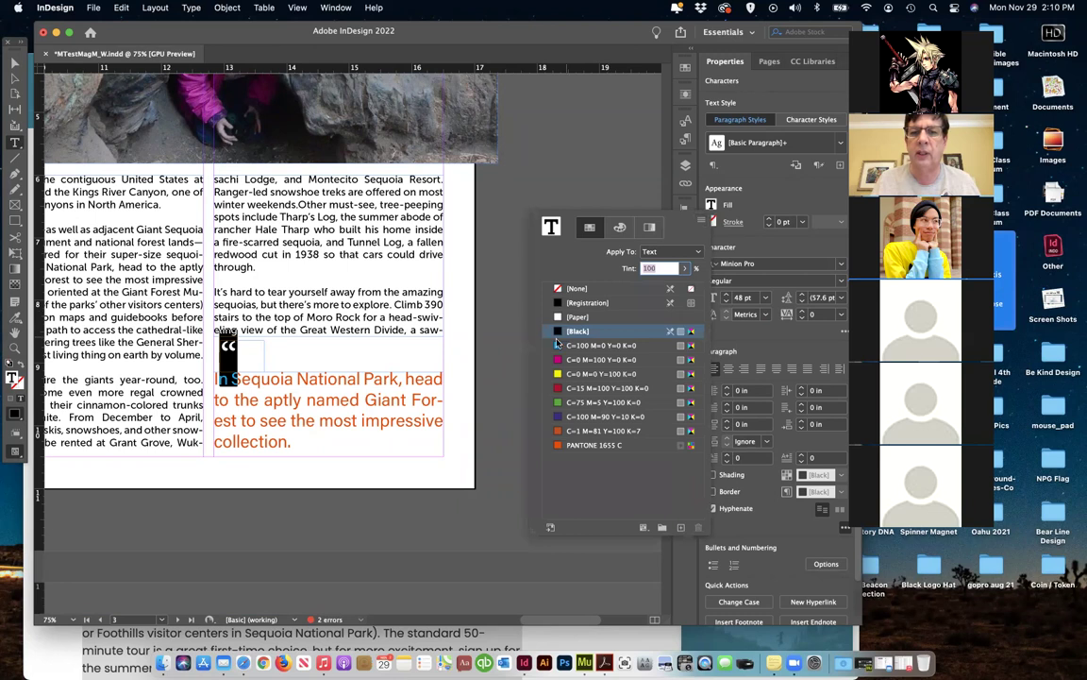
{"action": "left_click", "coordinate": [559, 445]}
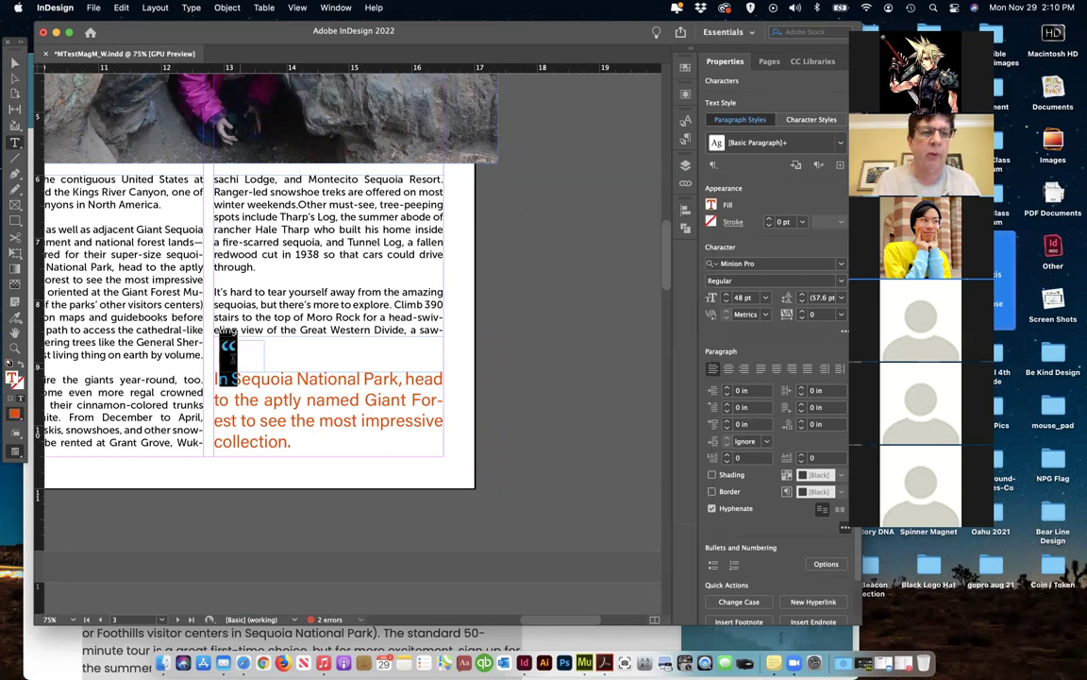
{"action": "left_click", "coordinate": [14, 64]}
{"action": "left_click", "coordinate": [243, 342]}
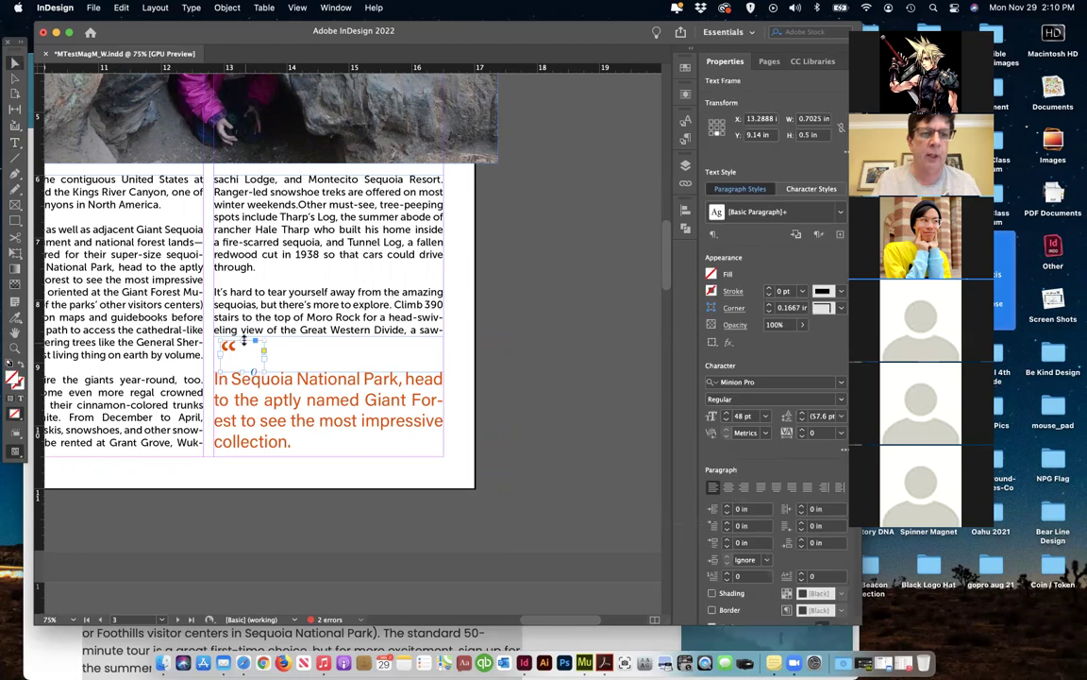
{"action": "left_click_drag", "start_coordinate": [243, 343], "coordinate": [243, 379]}
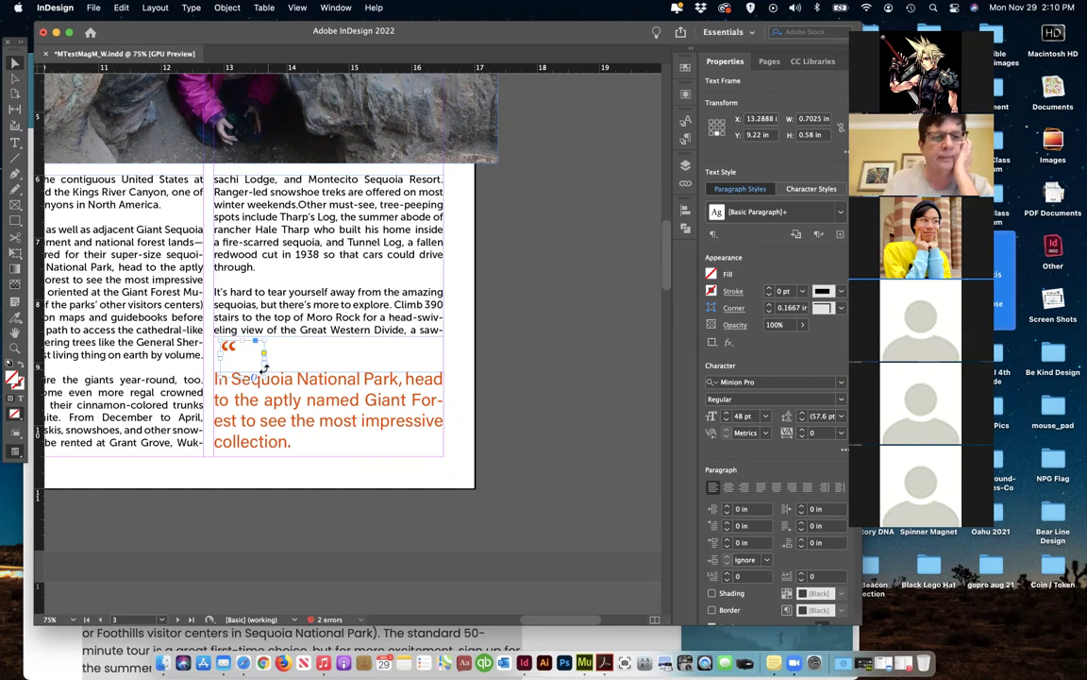
Delete the separate quotation mark frame above the pull quote
{"action": "left_click", "coordinate": [239, 360]}
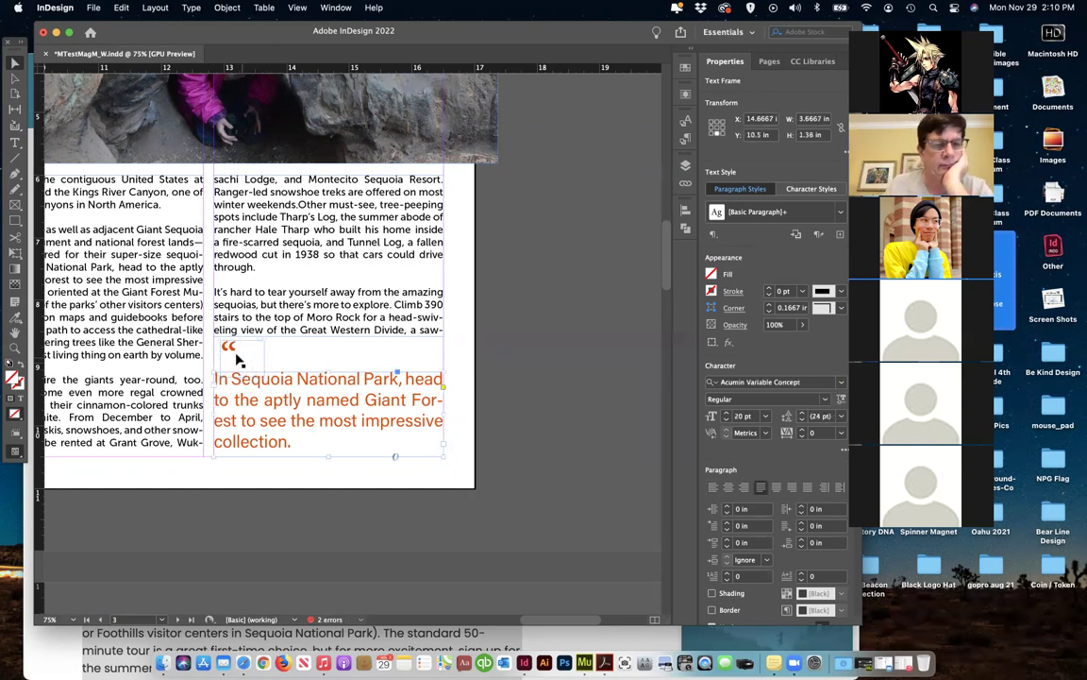
{"action": "left_click", "coordinate": [229, 349]}
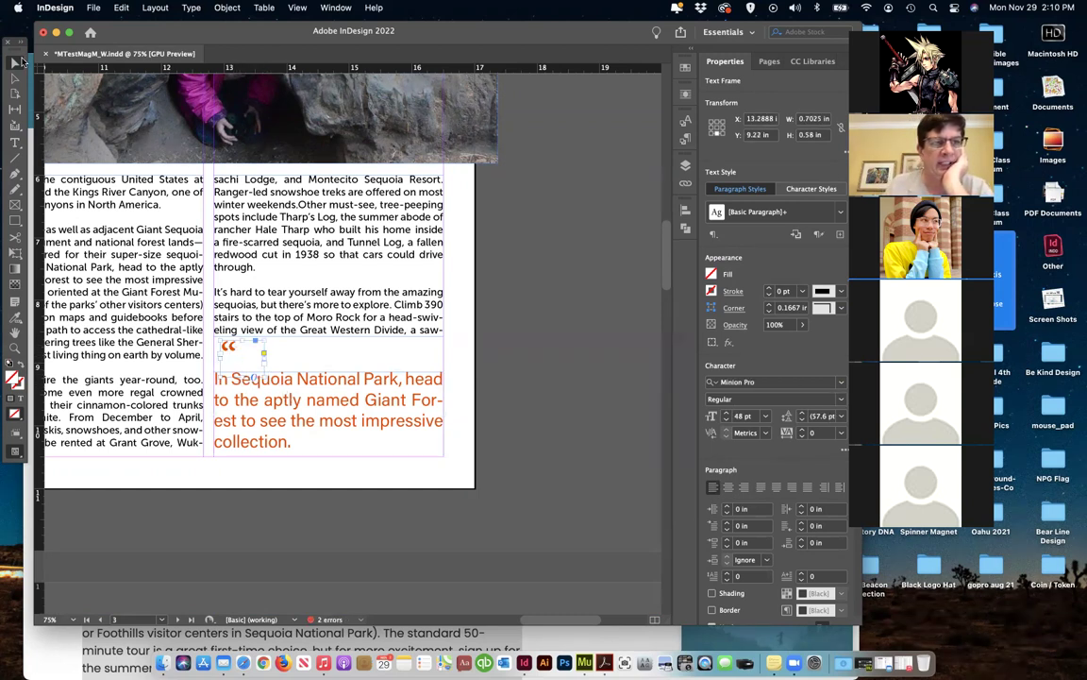
{"action": "key", "text": "Delete"}
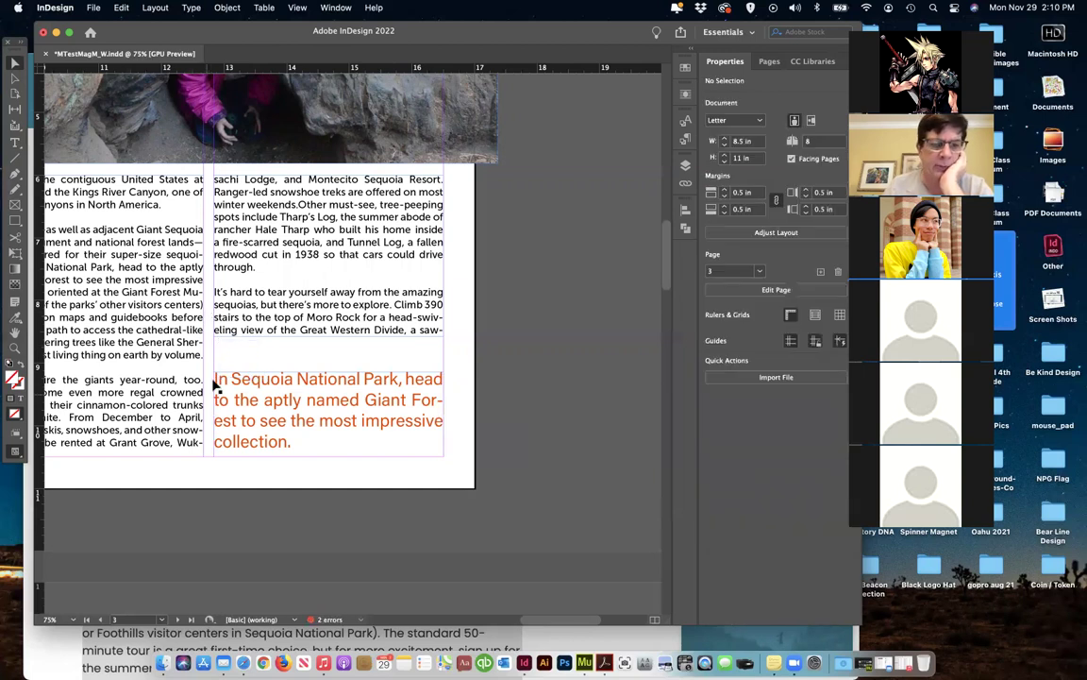
Enclose the pull quote sentence in quotation marks and move its frame up so its bottom edge sits at about Y 10.32 in
{"action": "double_click", "coordinate": [217, 383]}
{"action": "key", "text": "Left"}
{"action": "type", "text": "\""}
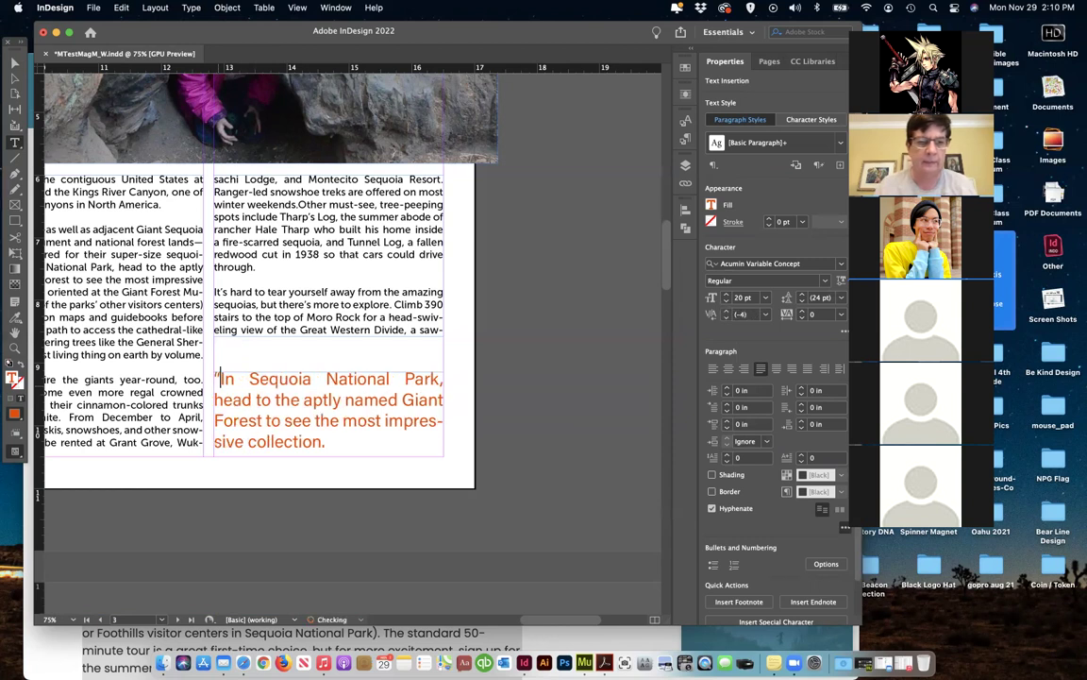
{"action": "left_click", "coordinate": [330, 443]}
{"action": "type", "text": "\""}
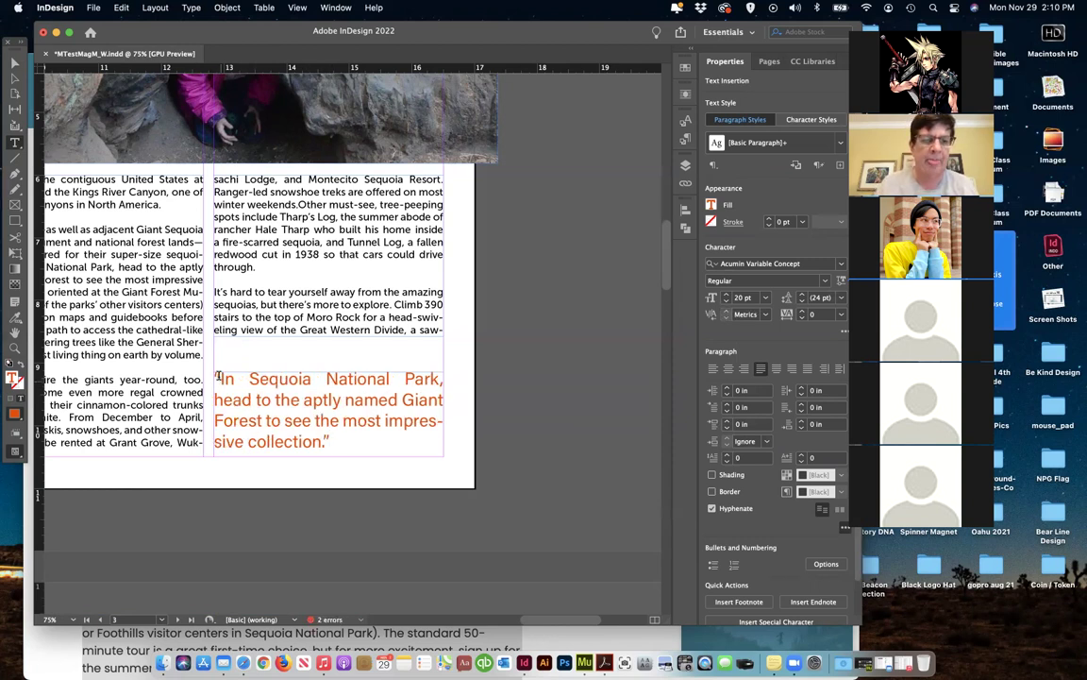
{"action": "left_click", "coordinate": [14, 62]}
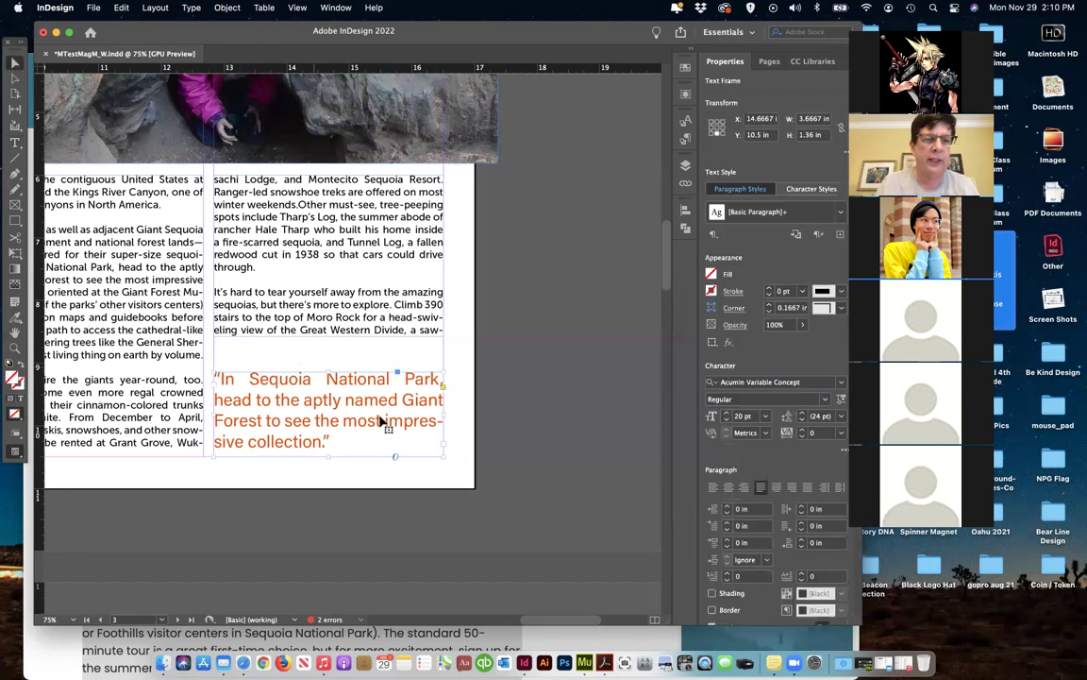
{"action": "left_click_drag", "start_coordinate": [367, 416], "coordinate": [369, 405]}
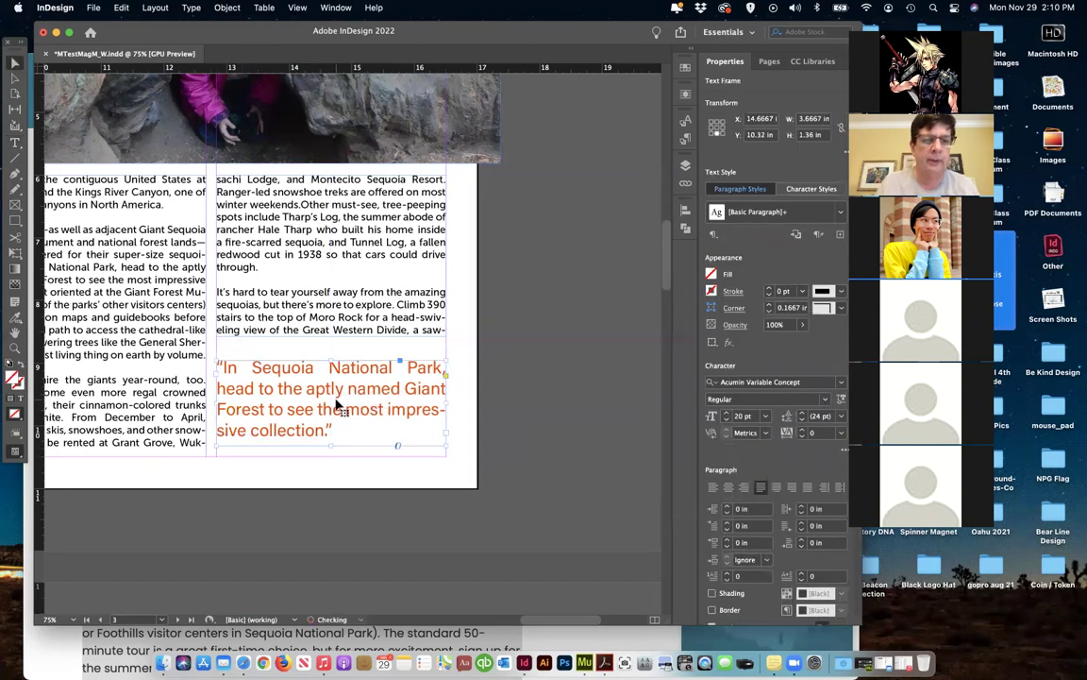
Narrow the pull quote frame from both sides to 3.4 in wide and raise its top edge to a height of 1.455 in
{"action": "left_click_drag", "start_coordinate": [440, 404], "coordinate": [440, 404]}
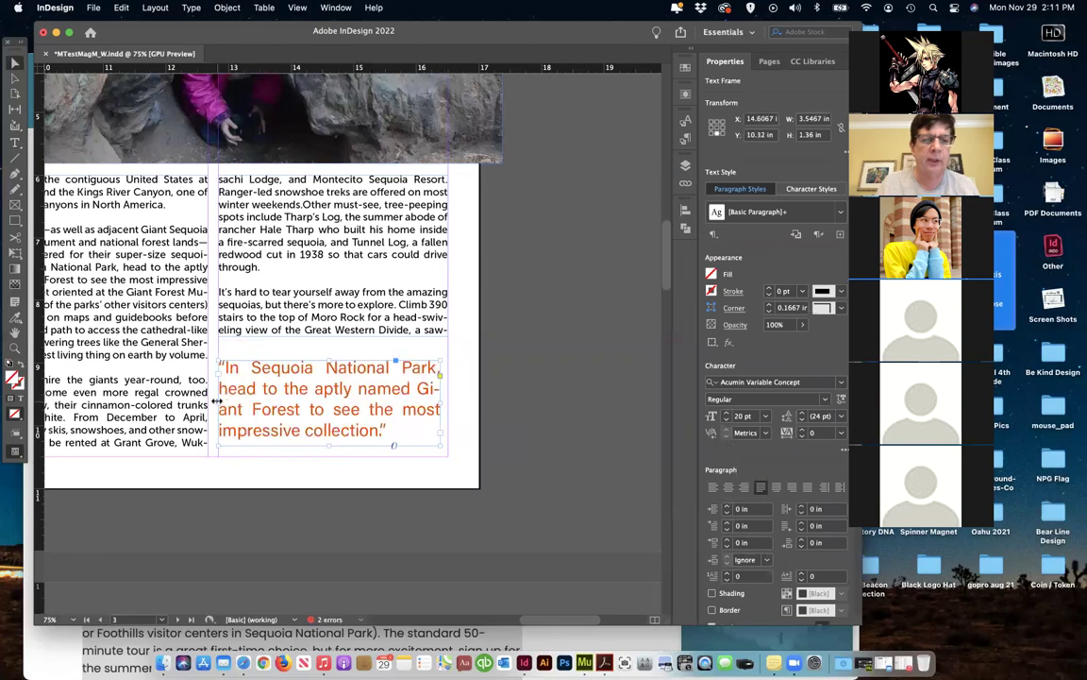
{"action": "left_click_drag", "start_coordinate": [223, 403], "coordinate": [228, 404]}
{"action": "left_click_drag", "start_coordinate": [231, 406], "coordinate": [240, 404]}
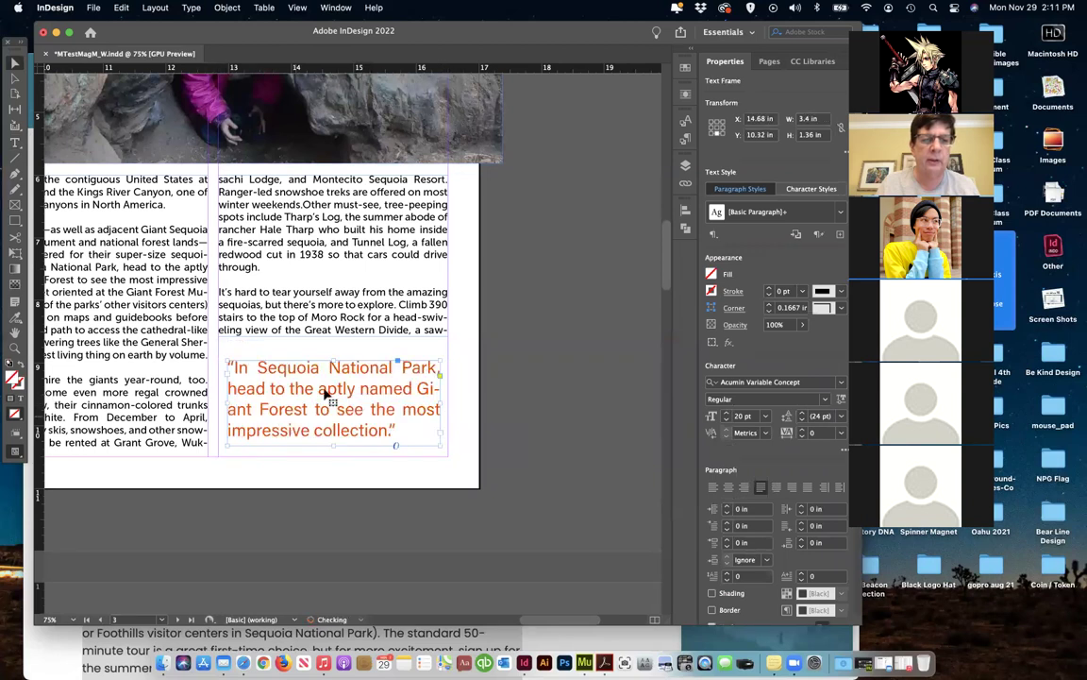
{"action": "left_click_drag", "start_coordinate": [332, 359], "coordinate": [331, 353]}
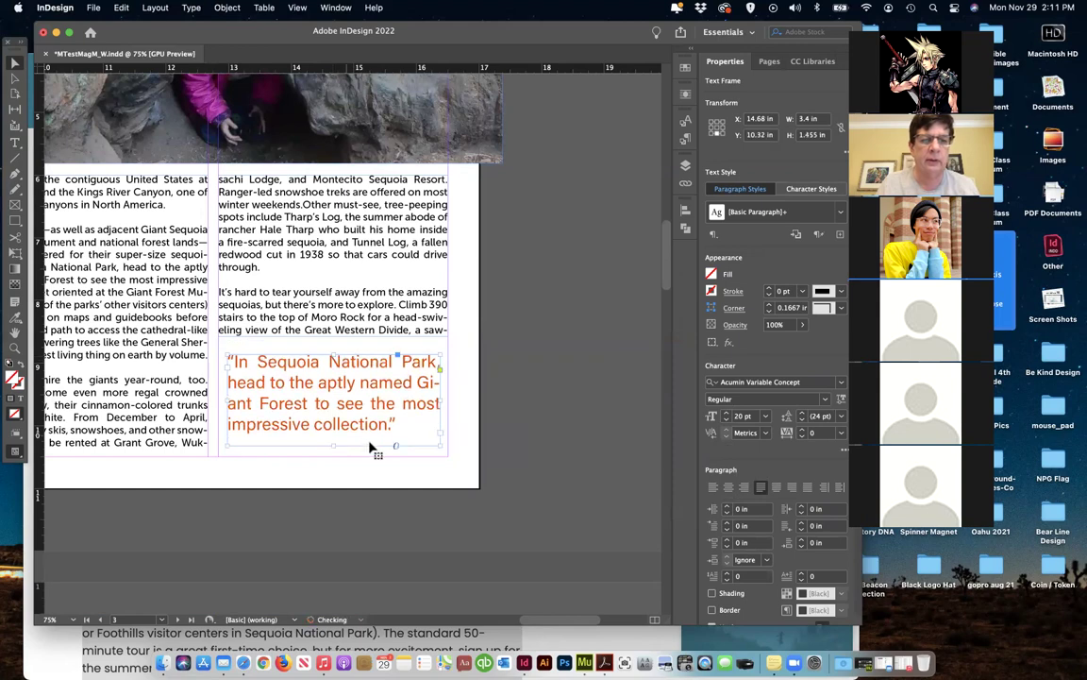
Place the text cursor at the start of the article paragraph beginning "But the parks" on the white page
{"action": "scroll", "coordinate": [373, 450], "scroll_direction": "left", "scroll_amount": 5}
{"action": "key", "text": "super+minus"}
{"action": "key", "text": "super+minus"}
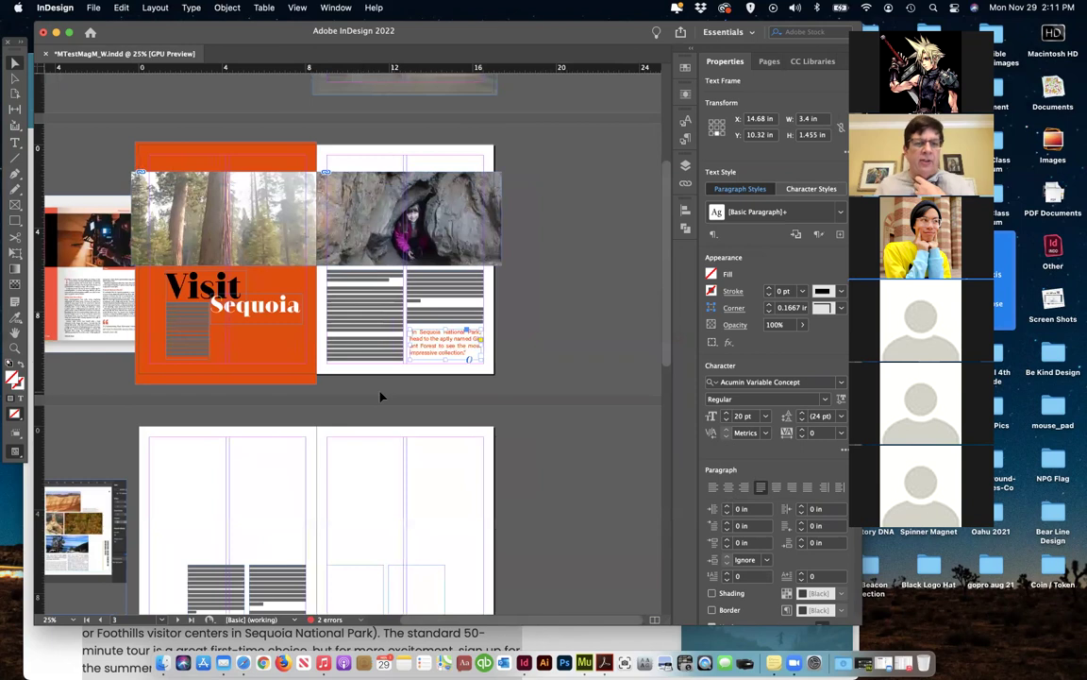
{"action": "scroll", "coordinate": [339, 368], "scroll_direction": "left", "scroll_amount": 2}
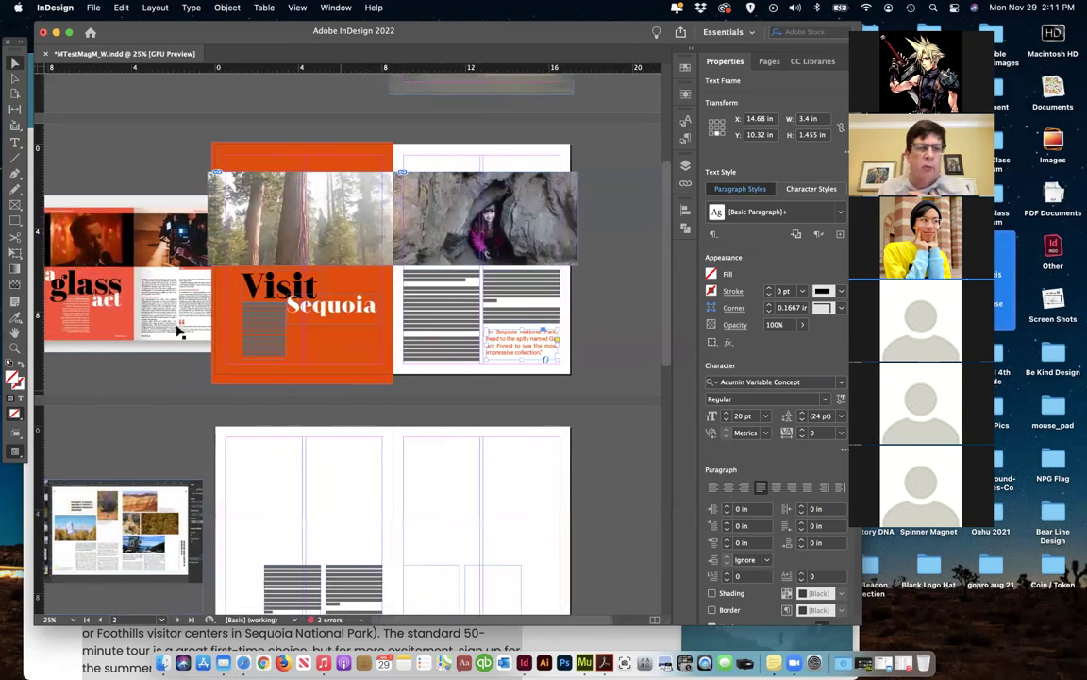
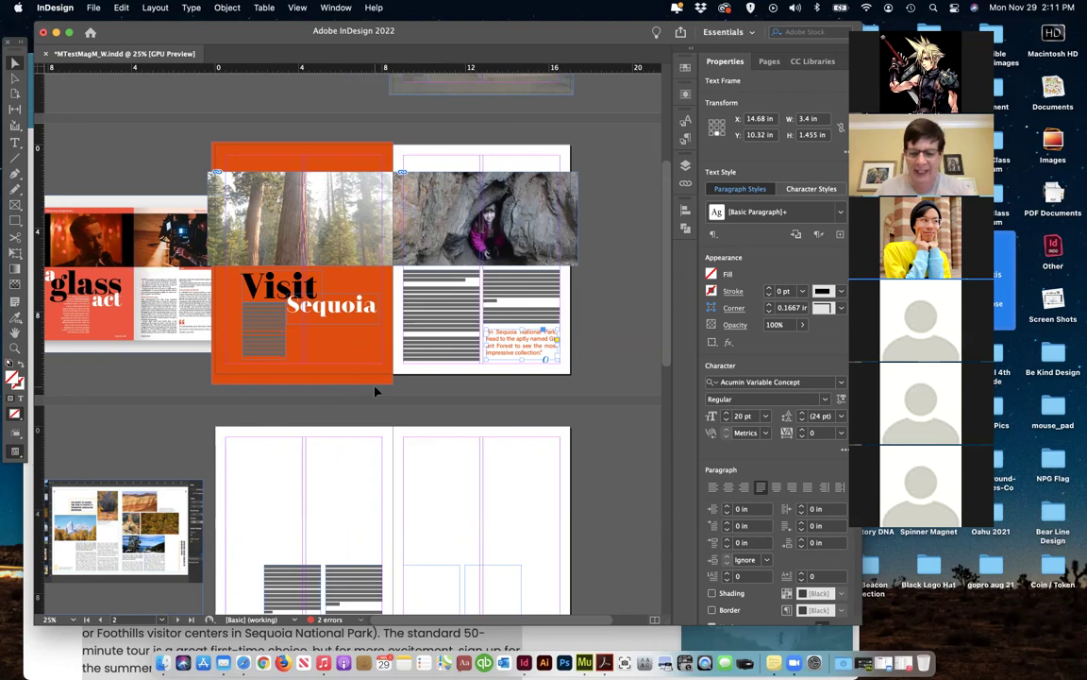
{"action": "key", "text": "super+1"}
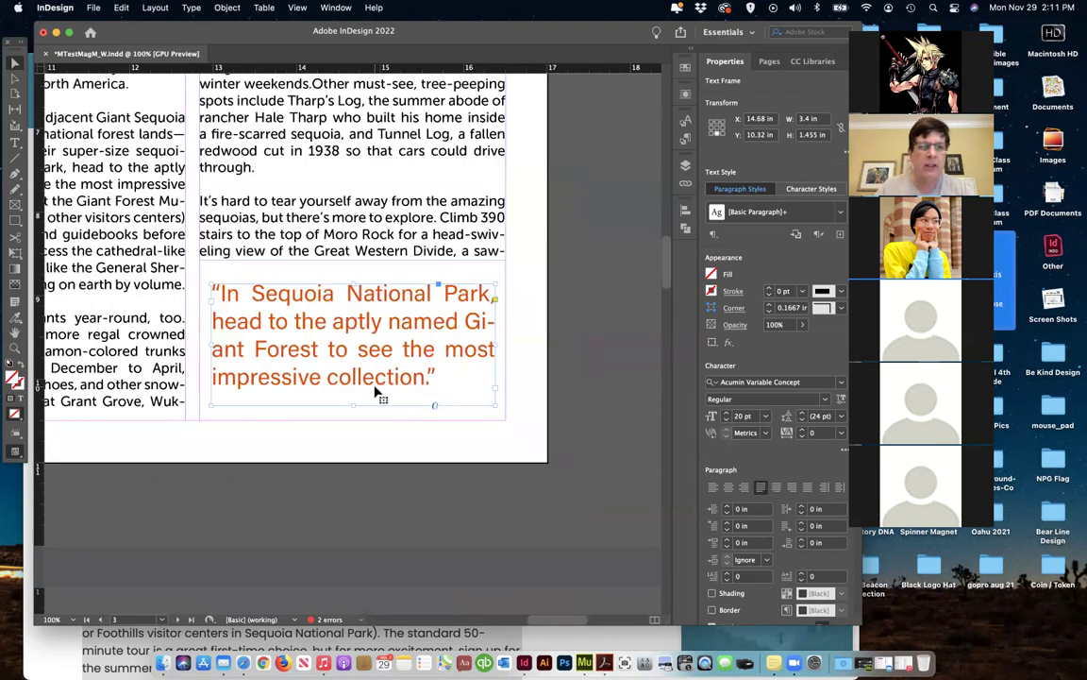
{"action": "scroll", "coordinate": [375, 390], "scroll_direction": "up", "scroll_amount": 3}
{"action": "scroll", "coordinate": [375, 390], "scroll_direction": "left", "scroll_amount": 5}
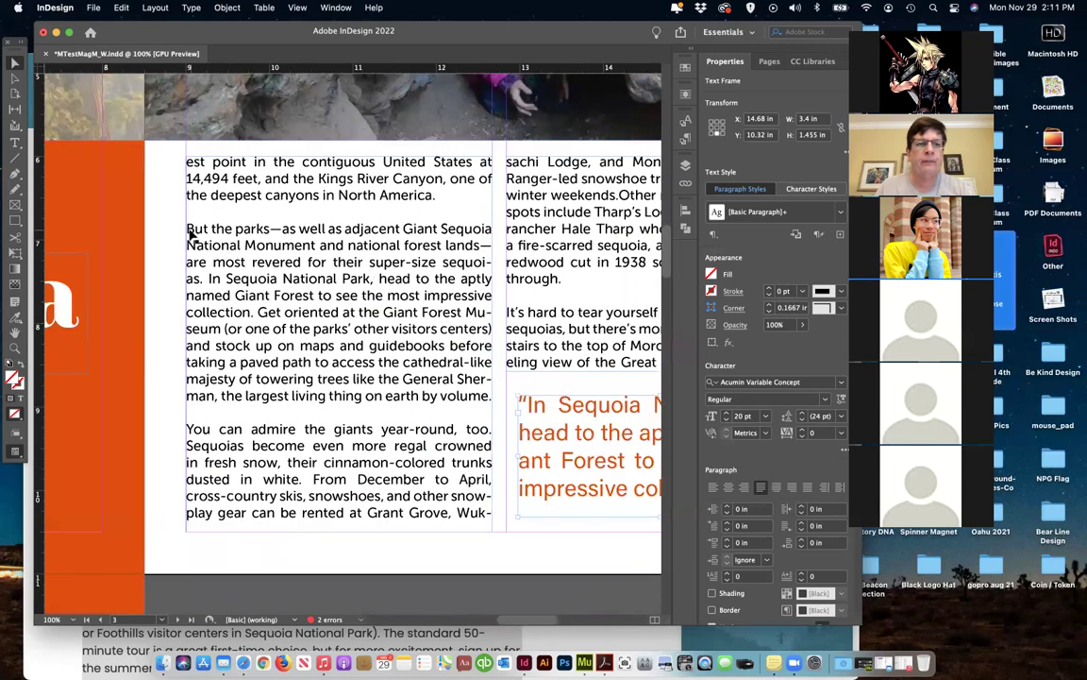
{"action": "double_click", "coordinate": [189, 234]}
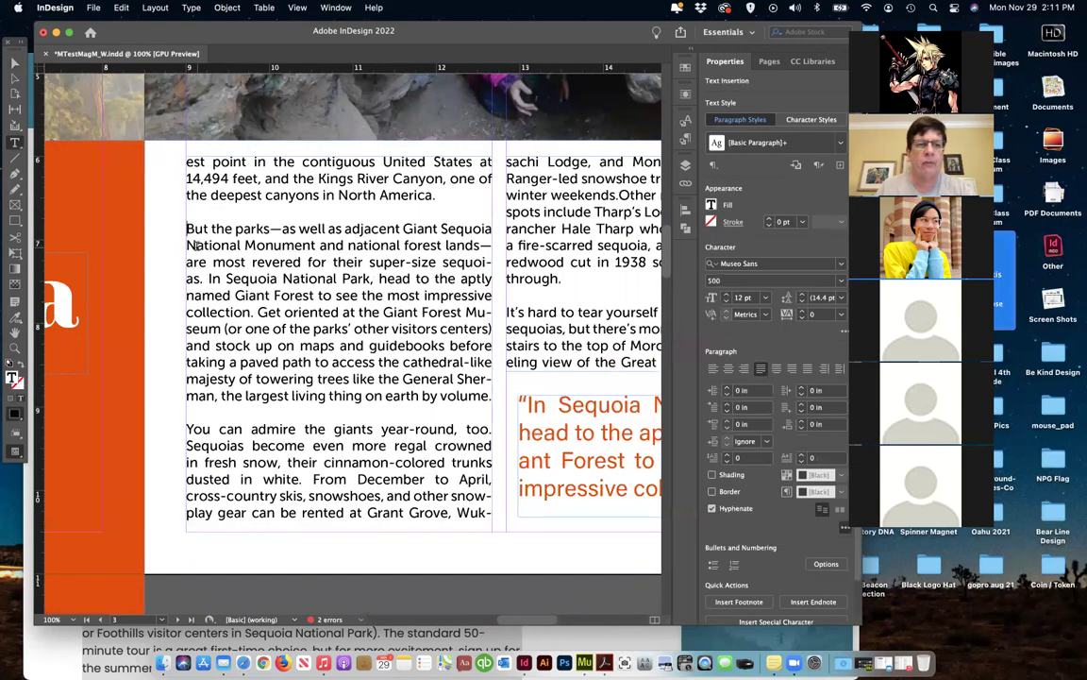
{"action": "type", "text": "Vis"}
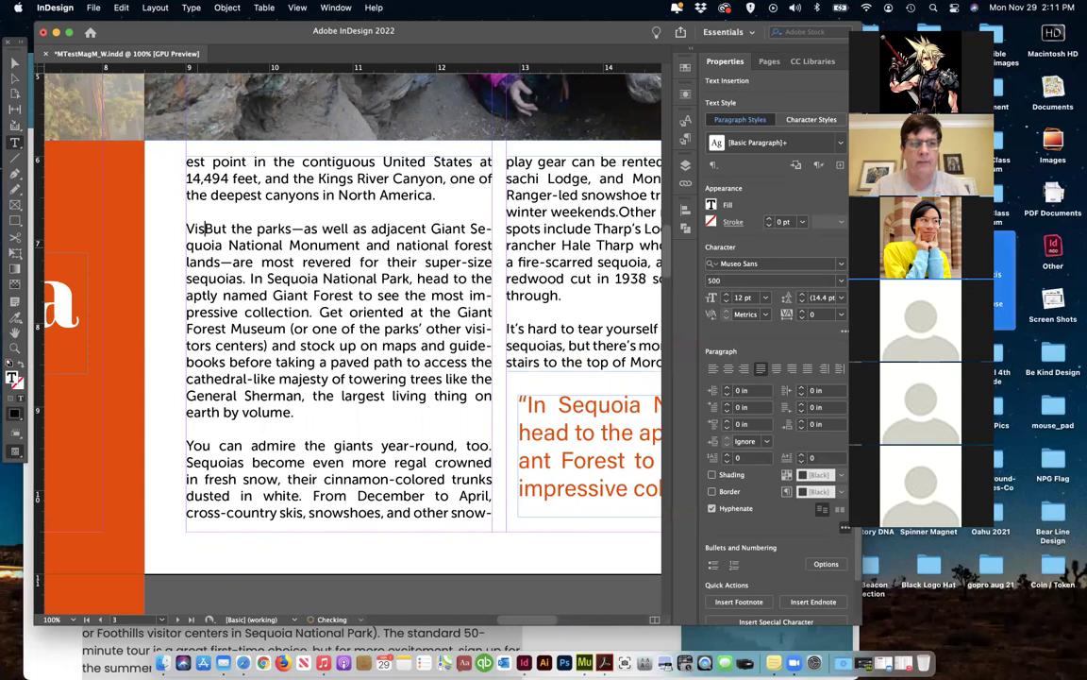
{"action": "key", "text": "BackSpace"}
{"action": "key", "text": "BackSpace"}
{"action": "key", "text": "BackSpace"}
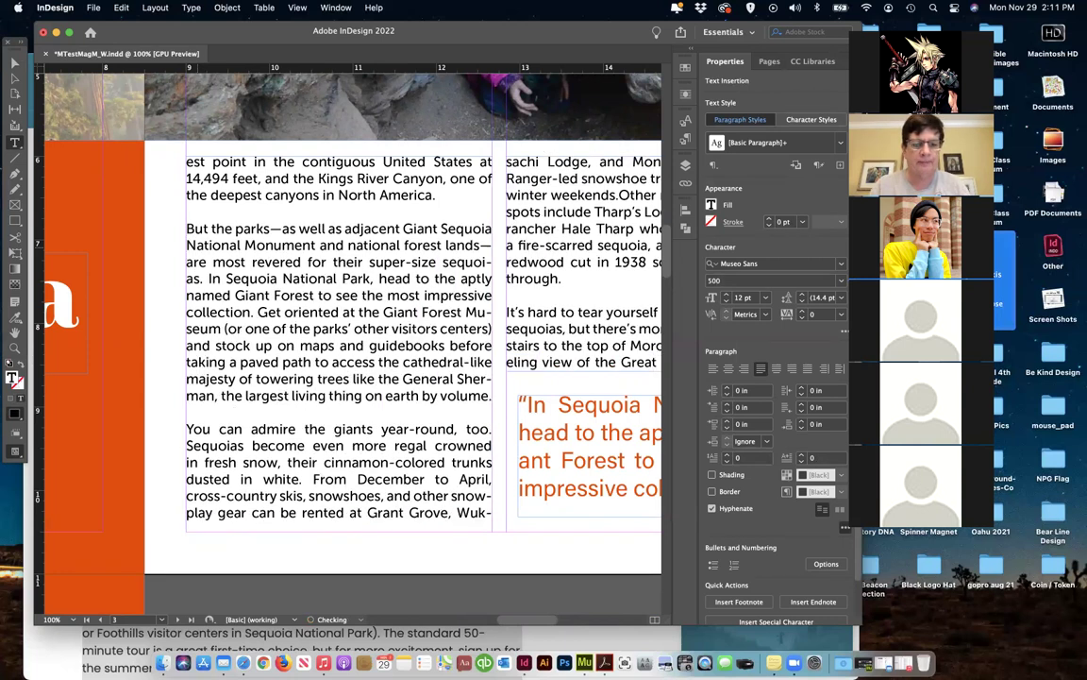
Insert the subheading "Day Trips to the Mountains" above the "But the parks" paragraph, followed by a blank line
{"action": "type", "text": "Da"}
{"action": "type", "text": "y Trips"}
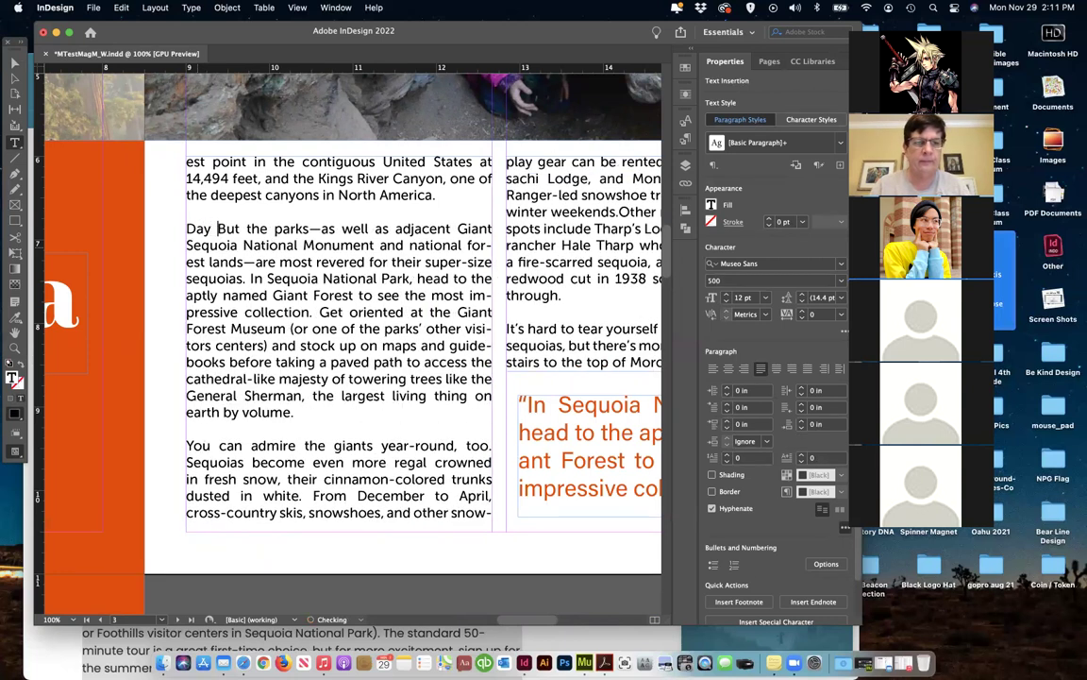
{"action": "type", "text": " to the "}
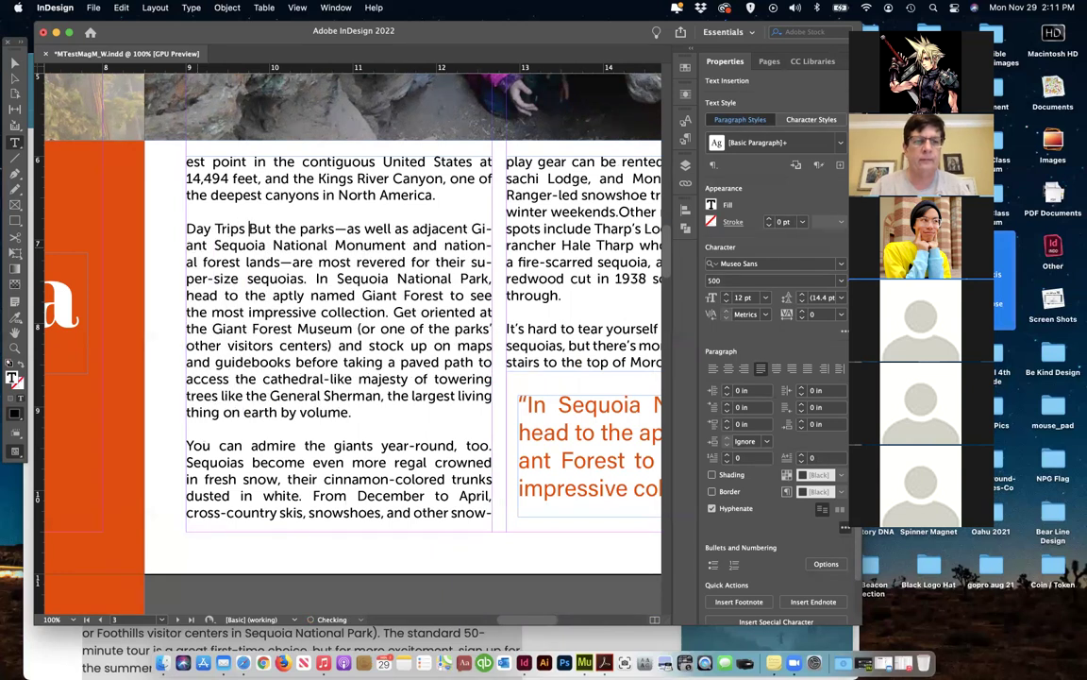
{"action": "type", "text": "Mountains"}
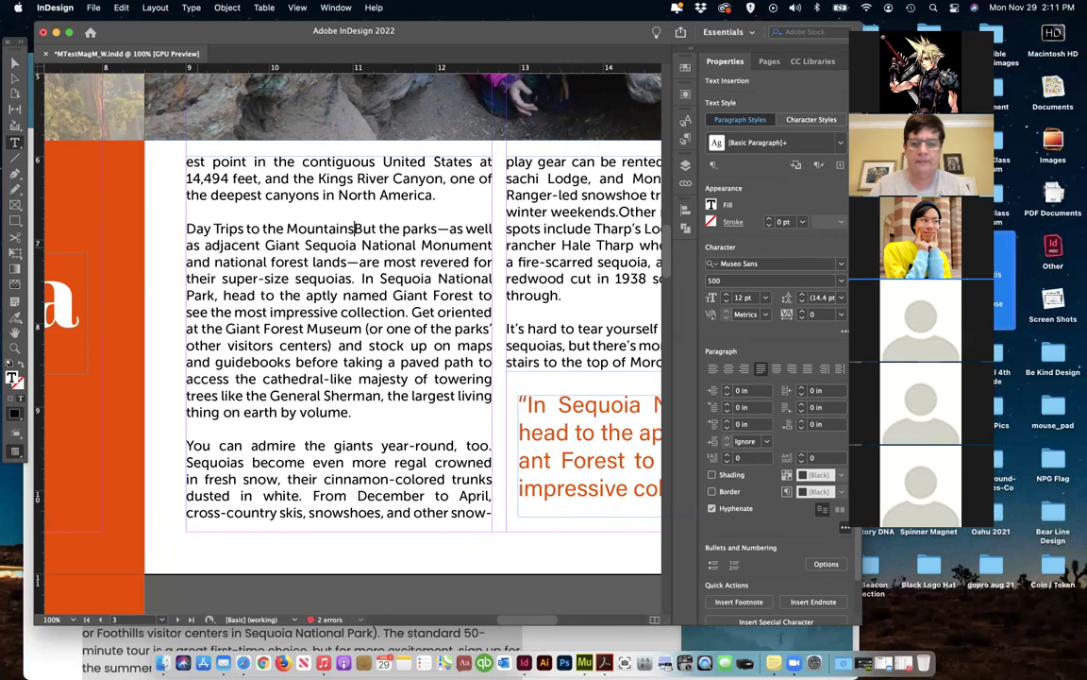
{"action": "key", "text": "Return"}
{"action": "key", "text": "Return"}
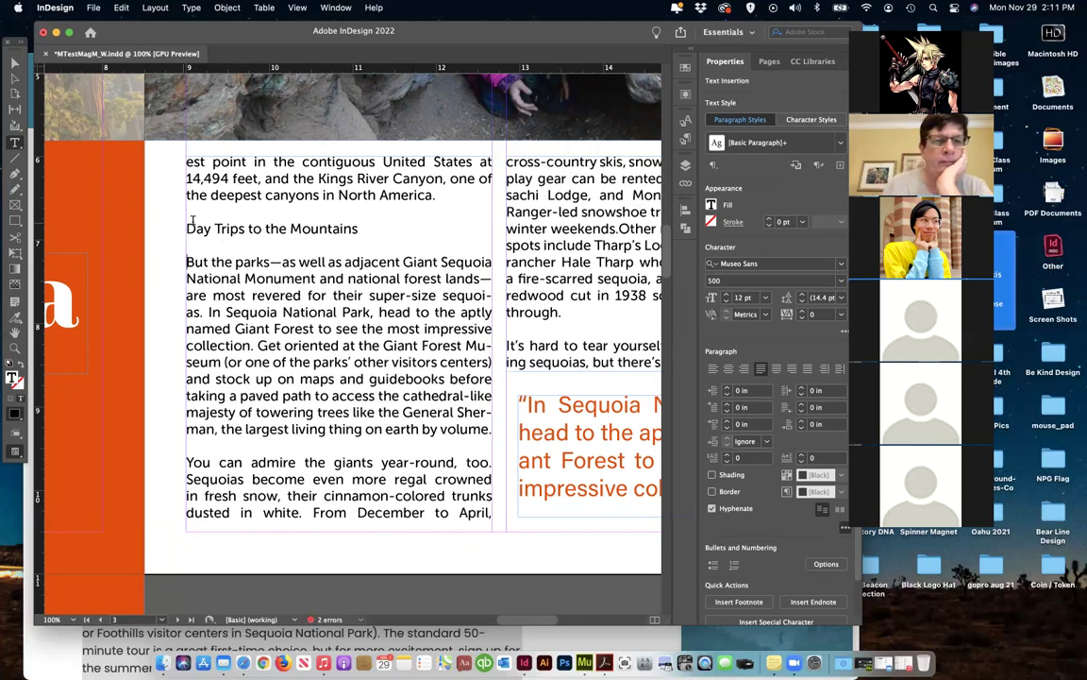
Set the "Day Trips to the Mountains" subheading in Acumin Variable Concept with the Black style
{"action": "triple_click", "coordinate": [190, 228]}
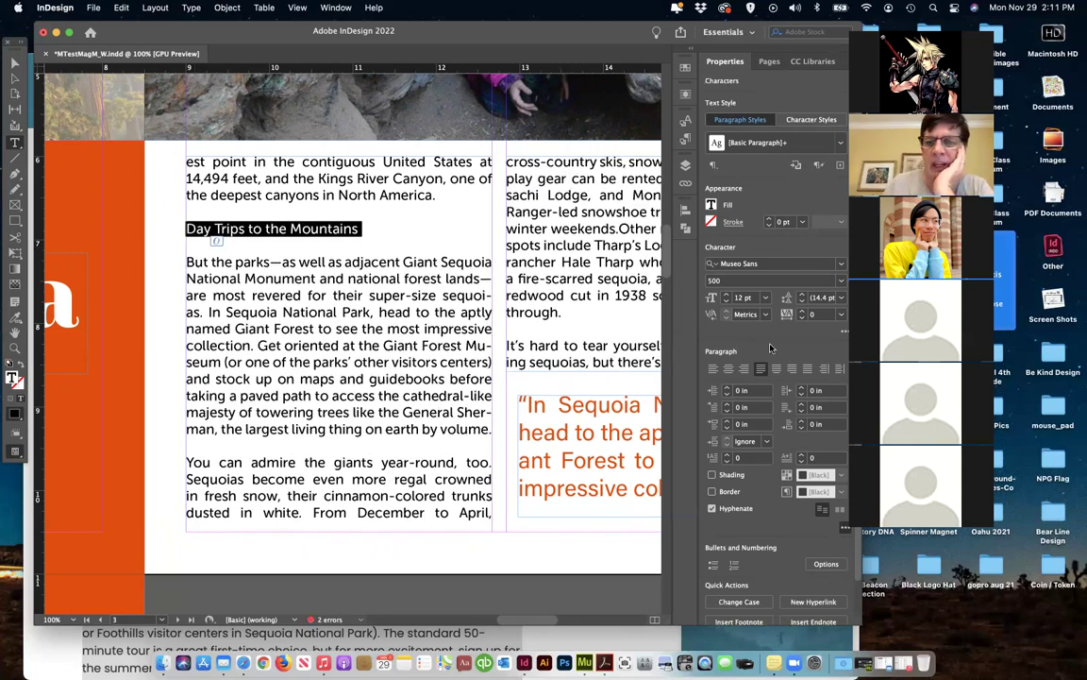
{"action": "left_click", "coordinate": [753, 280]}
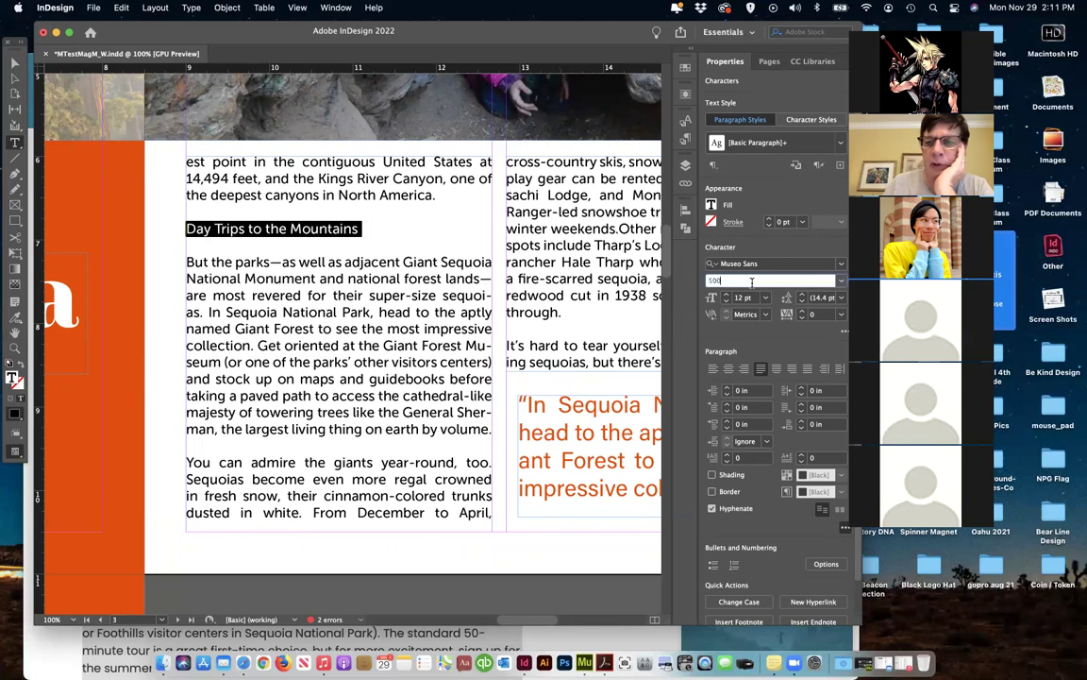
{"action": "left_click", "coordinate": [840, 283]}
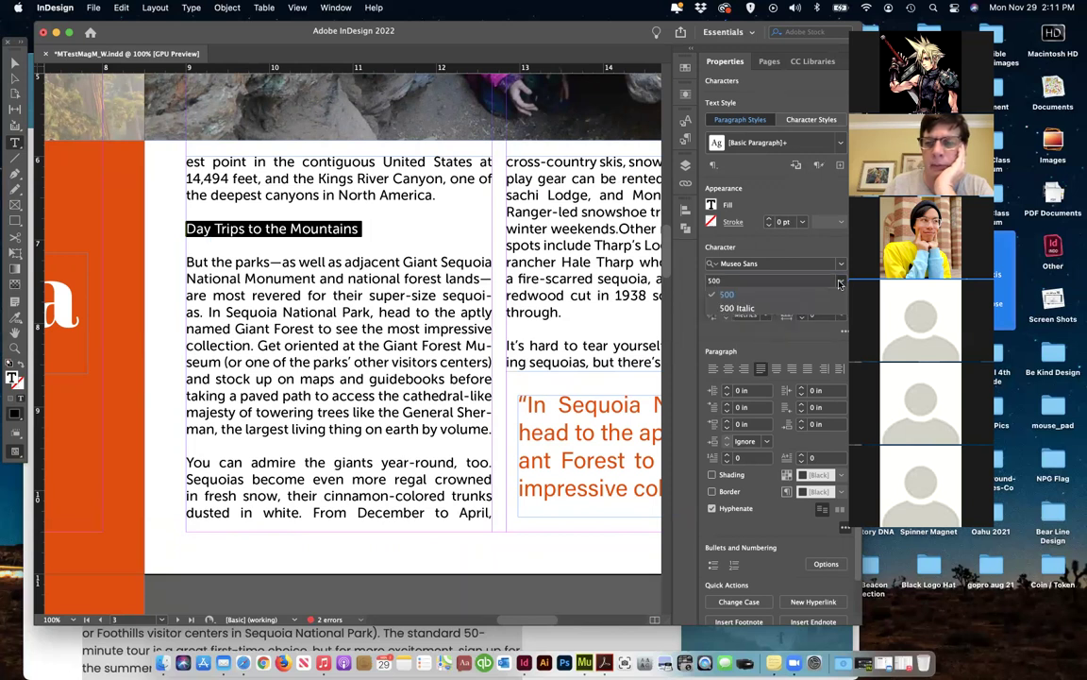
{"action": "left_click", "coordinate": [840, 282]}
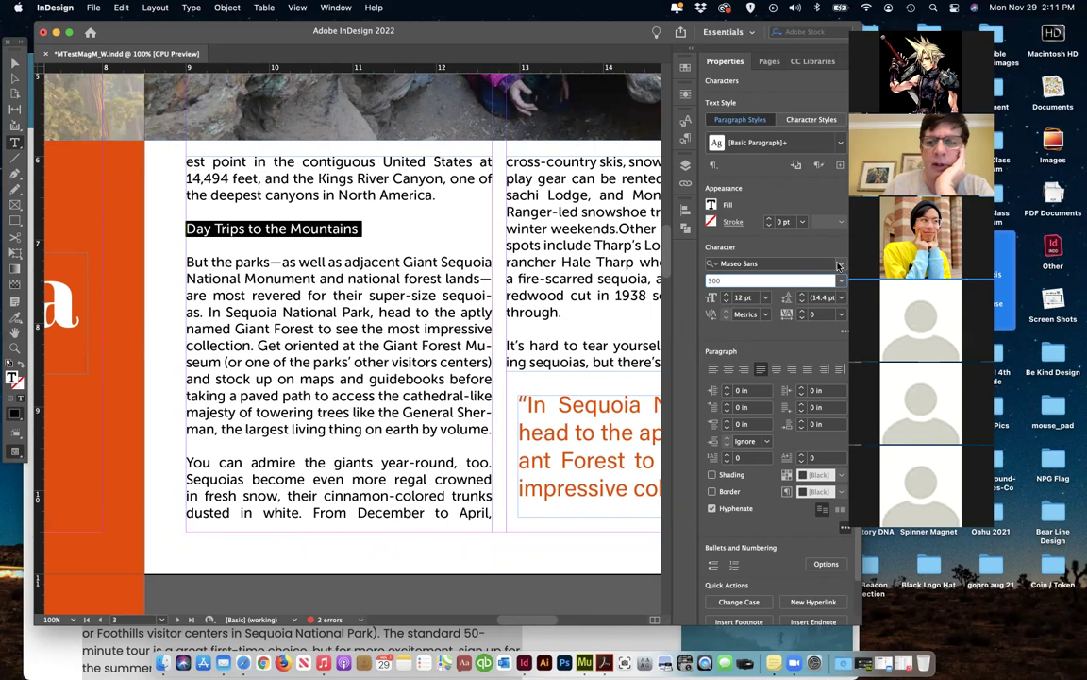
{"action": "left_click", "coordinate": [839, 266]}
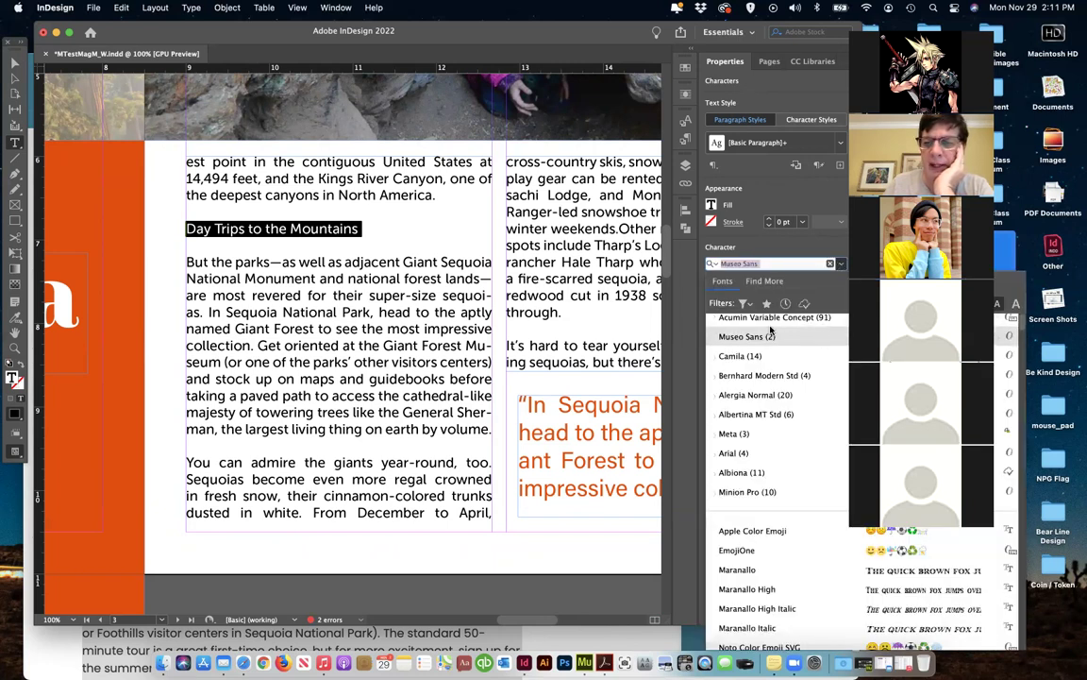
{"action": "left_click", "coordinate": [769, 318]}
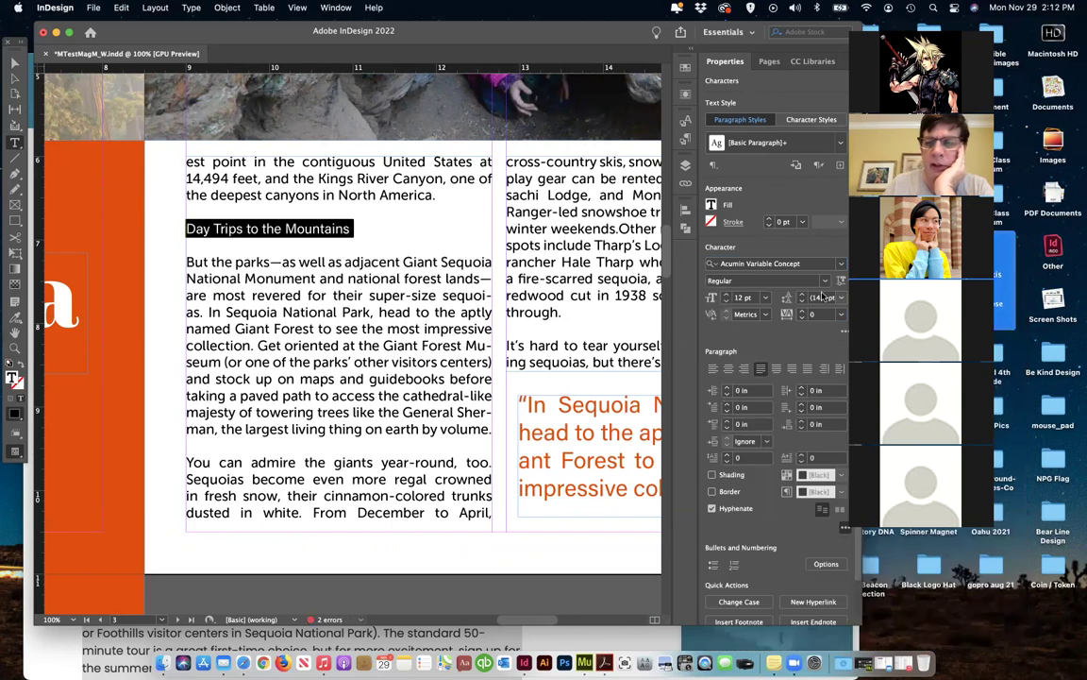
{"action": "left_click", "coordinate": [743, 281]}
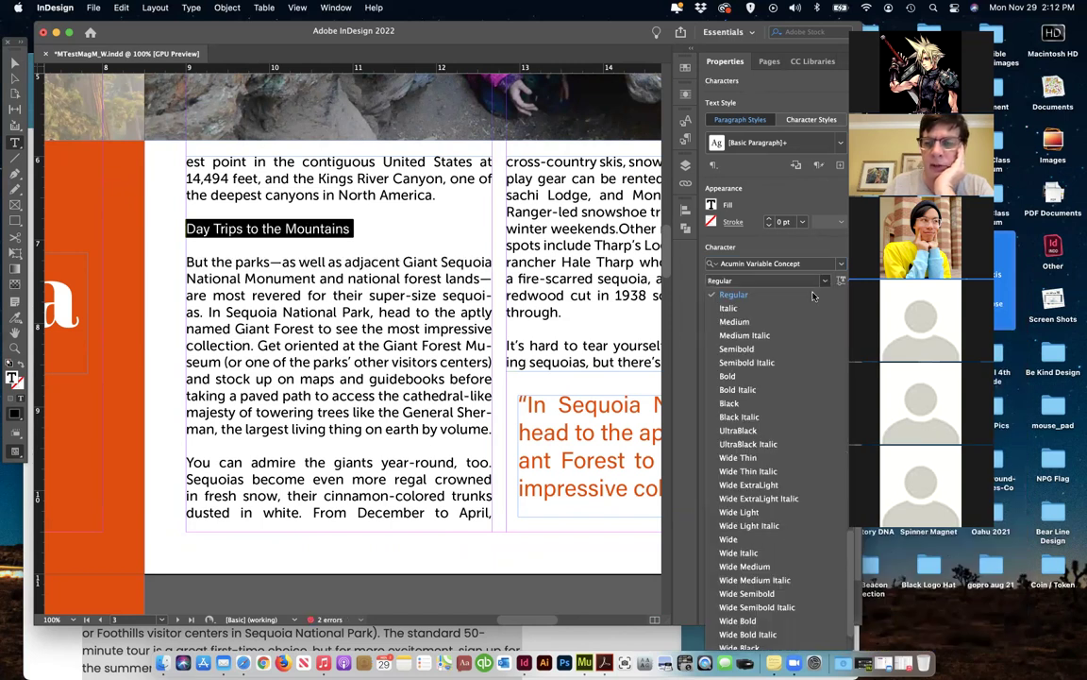
{"action": "left_click", "coordinate": [731, 403]}
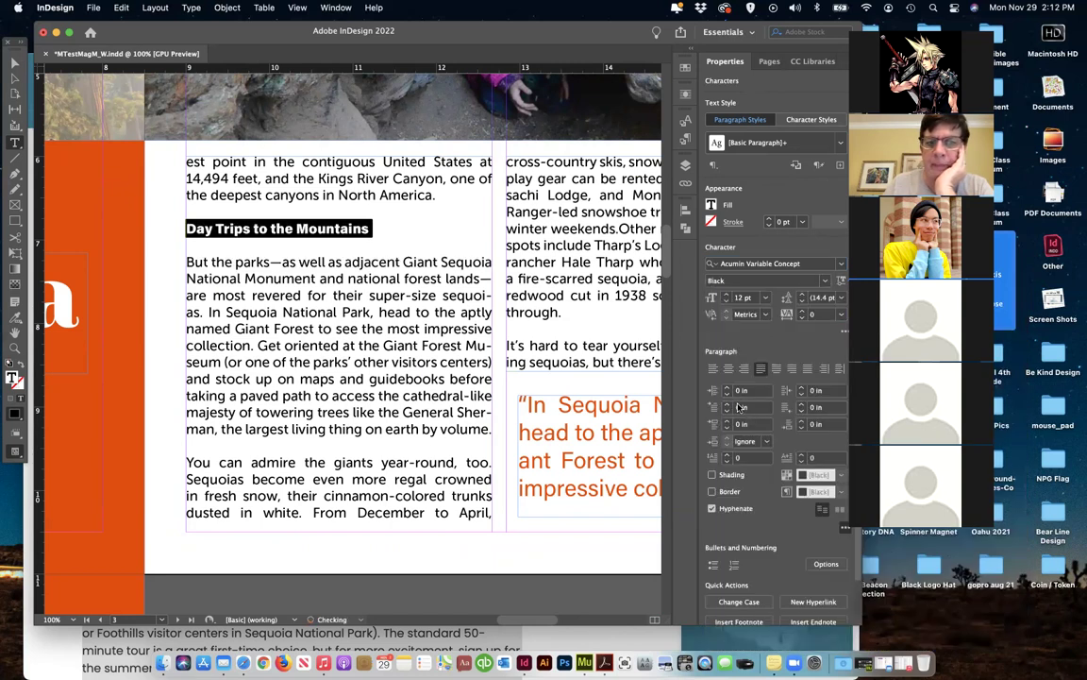
Colour the subheading text PANTONE 1655 C and set its tracking to 75
{"action": "left_click", "coordinate": [711, 204]}
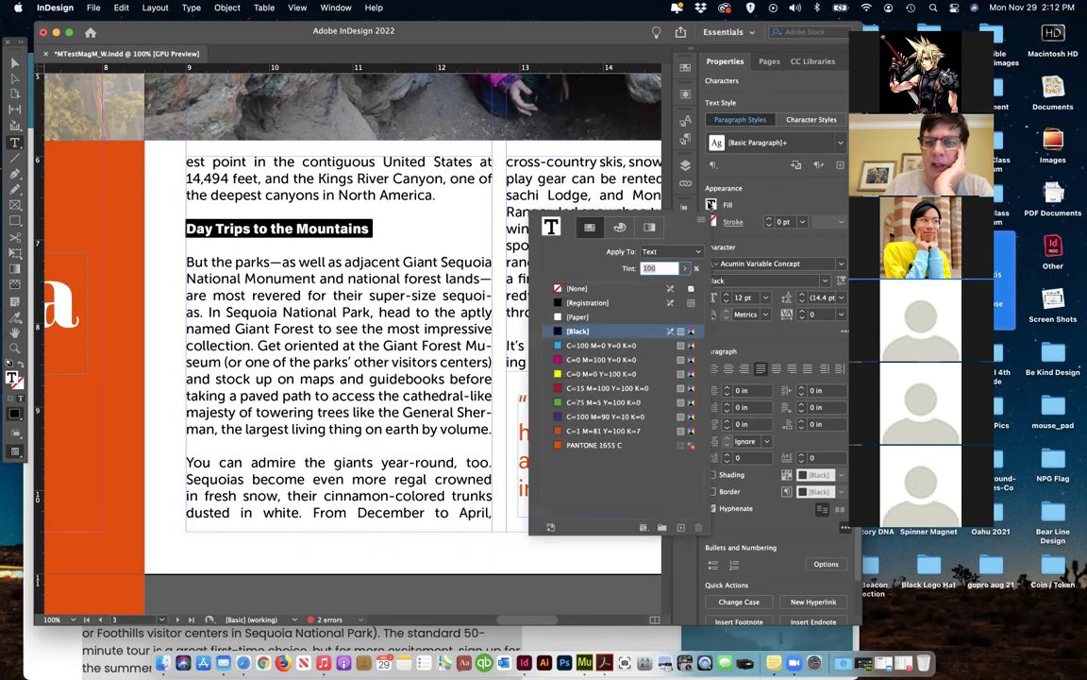
{"action": "left_click", "coordinate": [557, 446]}
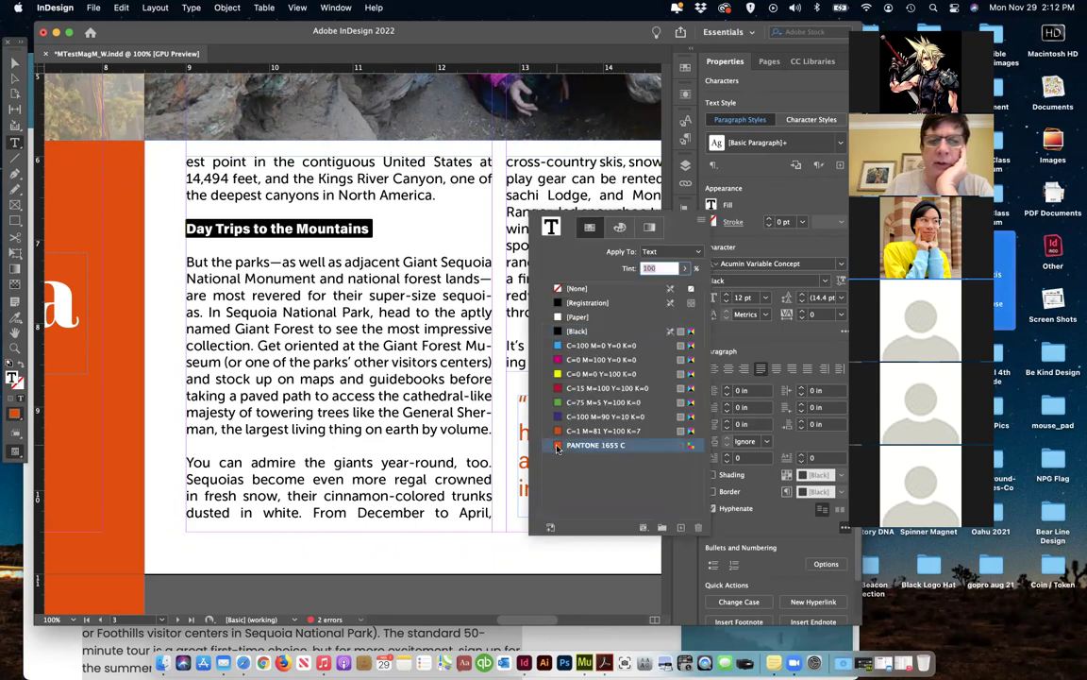
{"action": "left_click", "coordinate": [755, 336]}
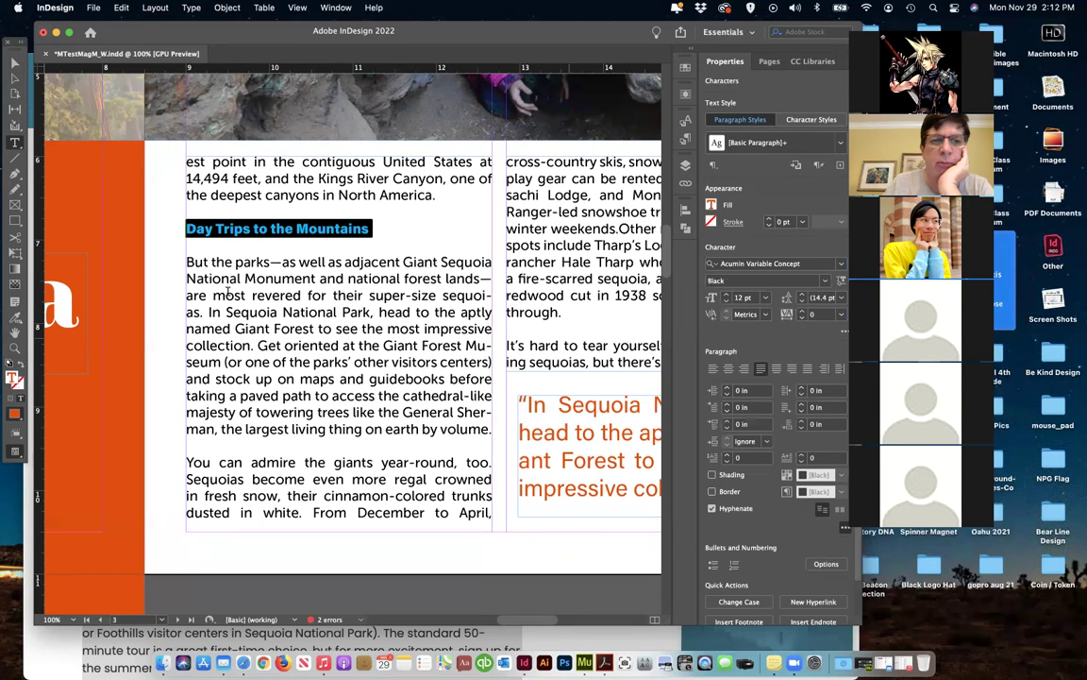
{"action": "left_click", "coordinate": [842, 315]}
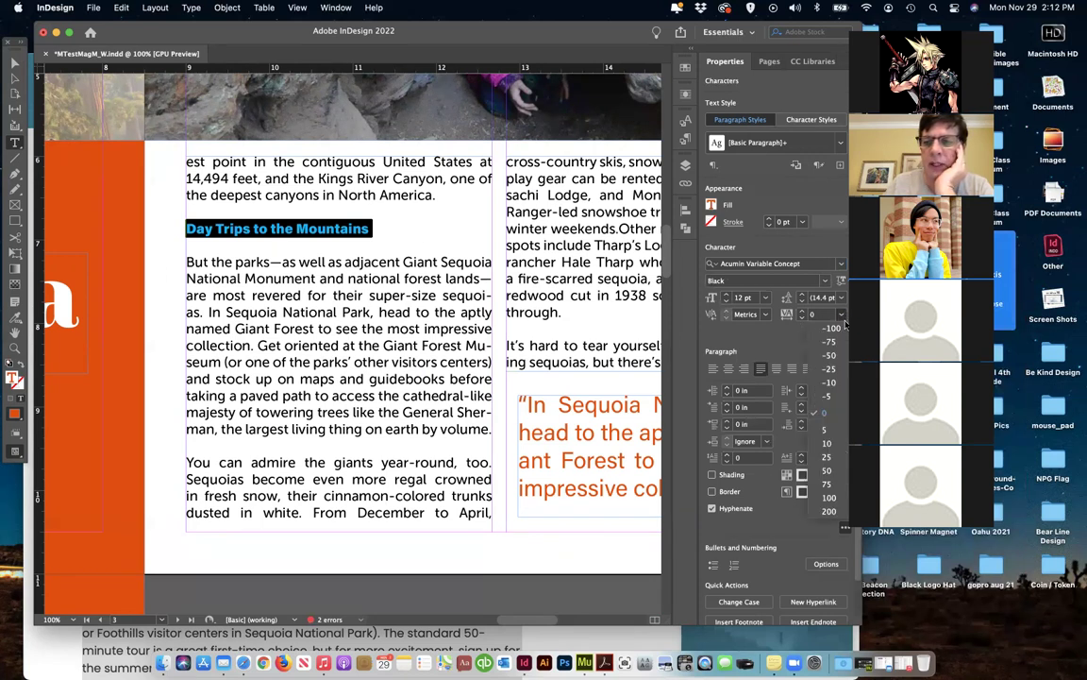
{"action": "left_click", "coordinate": [829, 498]}
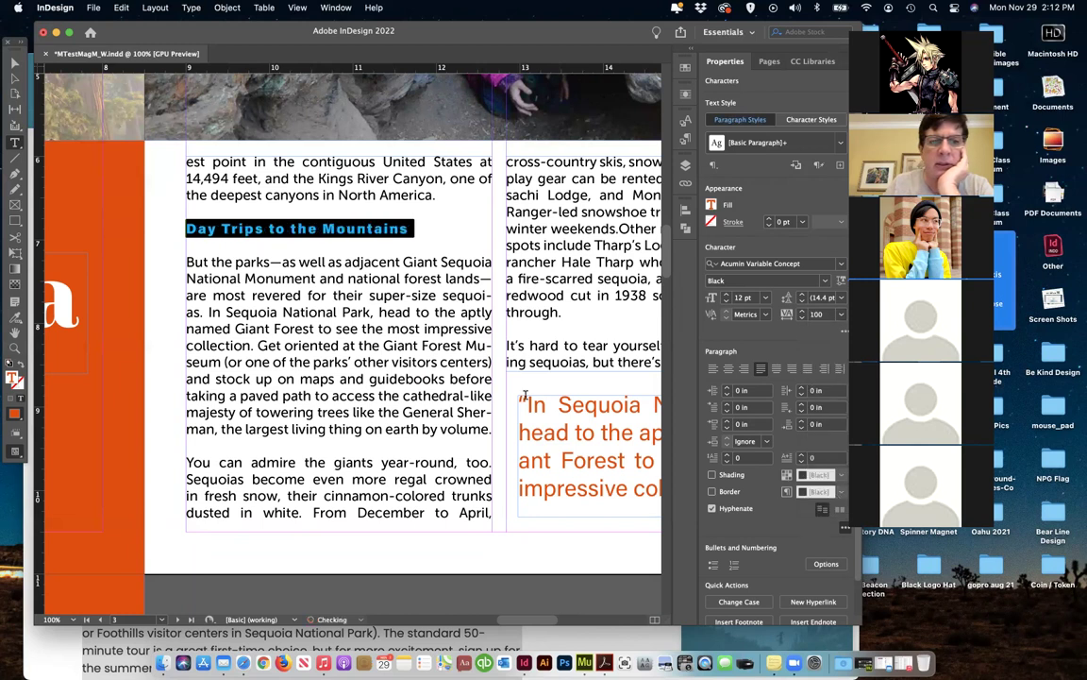
{"action": "left_click", "coordinate": [843, 315]}
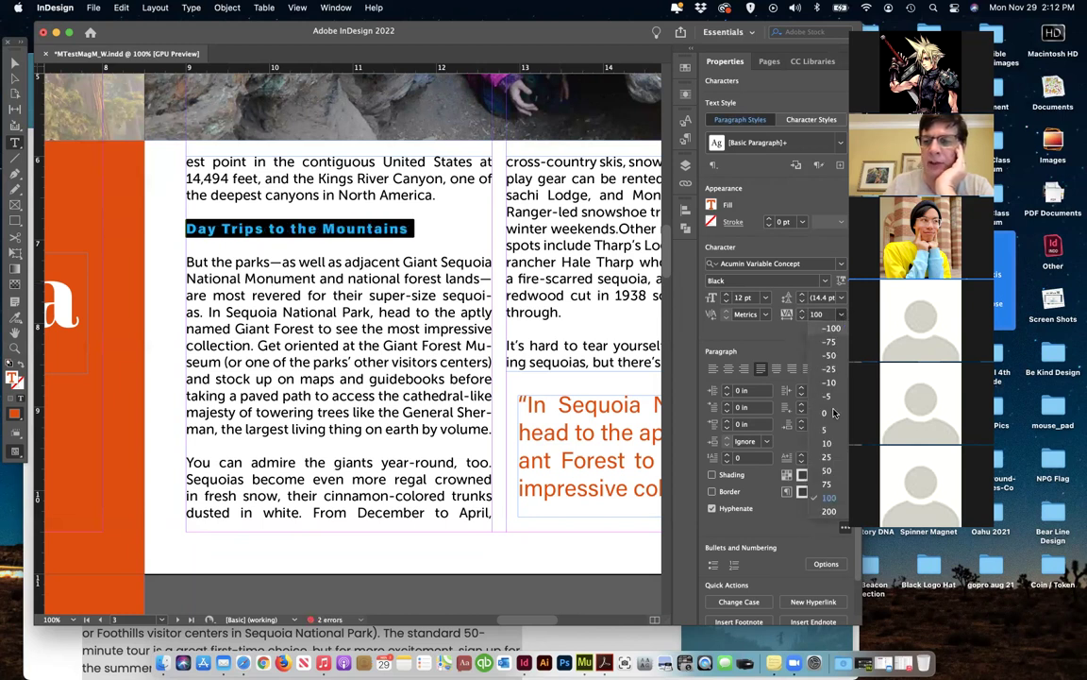
{"action": "left_click", "coordinate": [829, 482]}
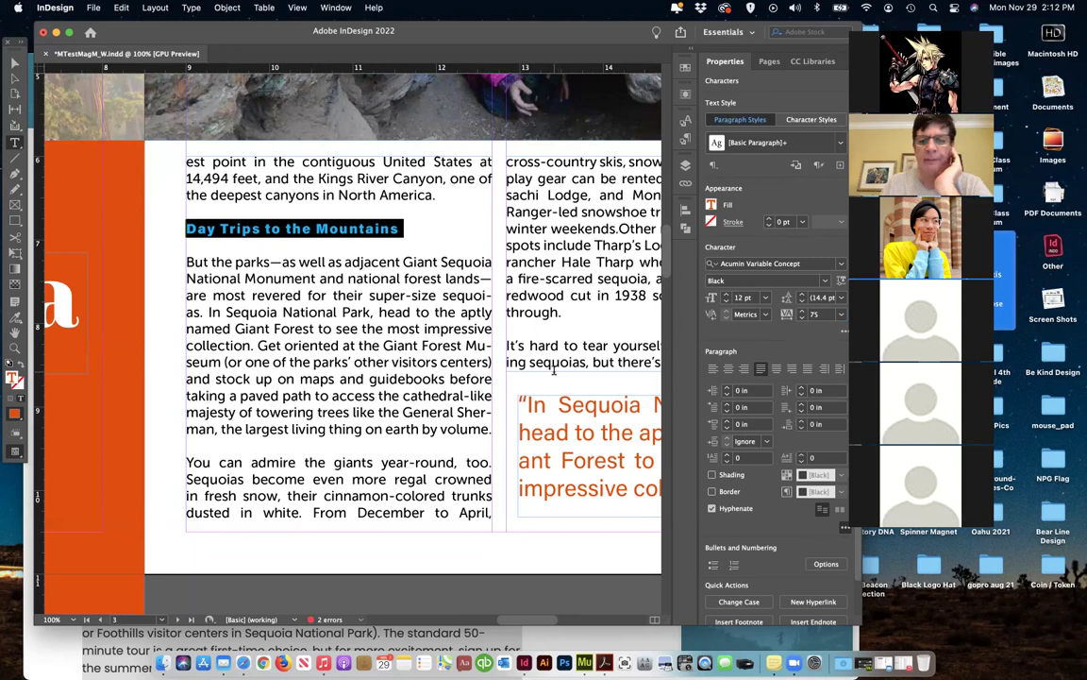
Remove the blank line between the "Day Trips to the Mountains" subheading and the paragraph below it
{"action": "key", "text": "super+minus"}
{"action": "key", "text": "super+minus"}
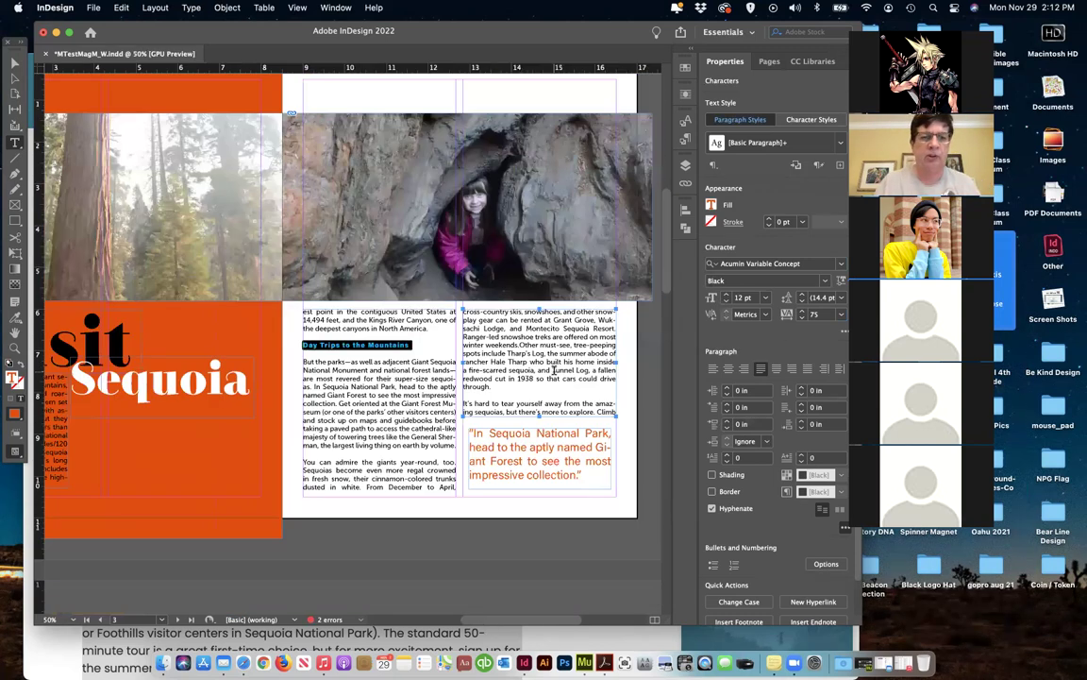
{"action": "key", "text": "Escape"}
{"action": "scroll", "coordinate": [340, 460], "scroll_direction": "left", "scroll_amount": 10}
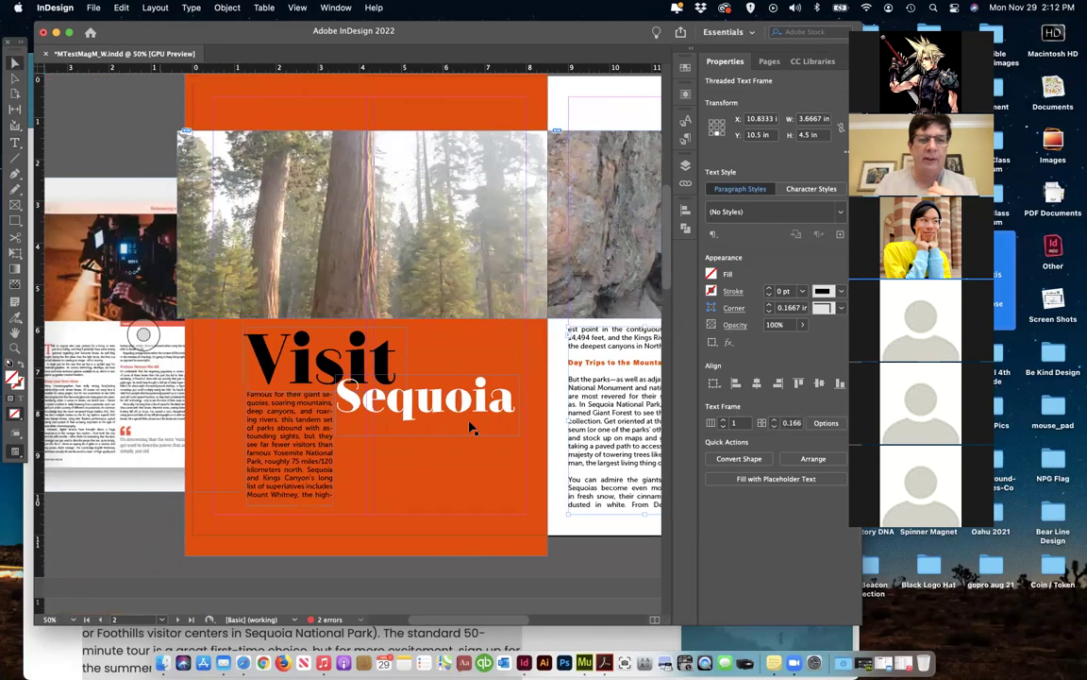
{"action": "double_click", "coordinate": [574, 377]}
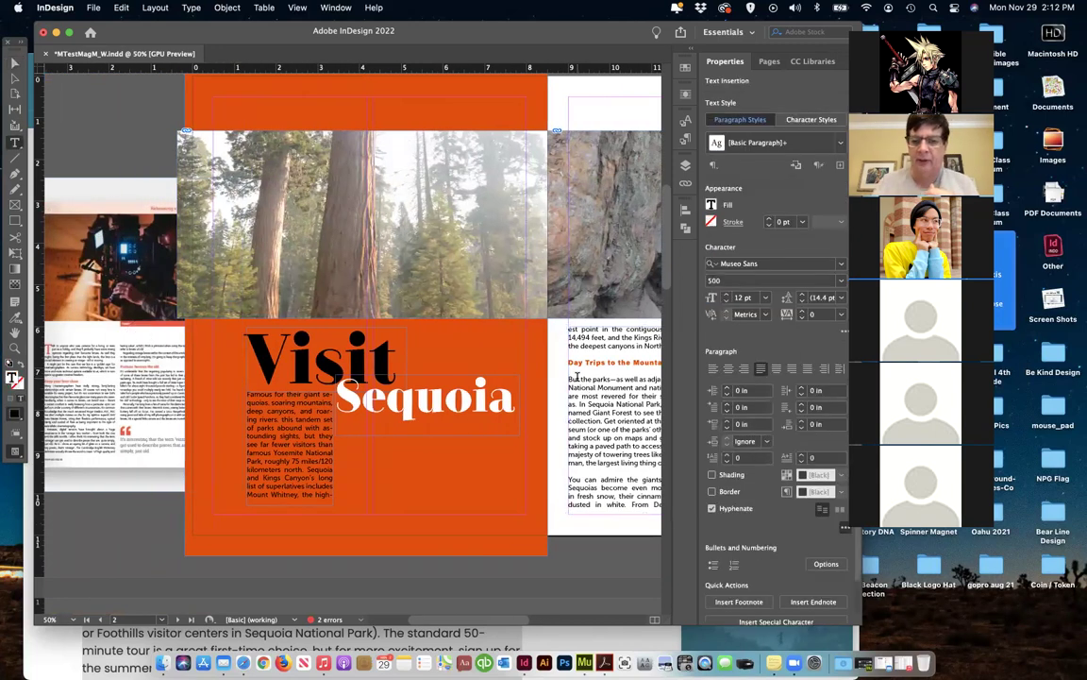
{"action": "key", "text": "Left"}
{"action": "scroll", "coordinate": [627, 396], "scroll_direction": "right", "scroll_amount": 5}
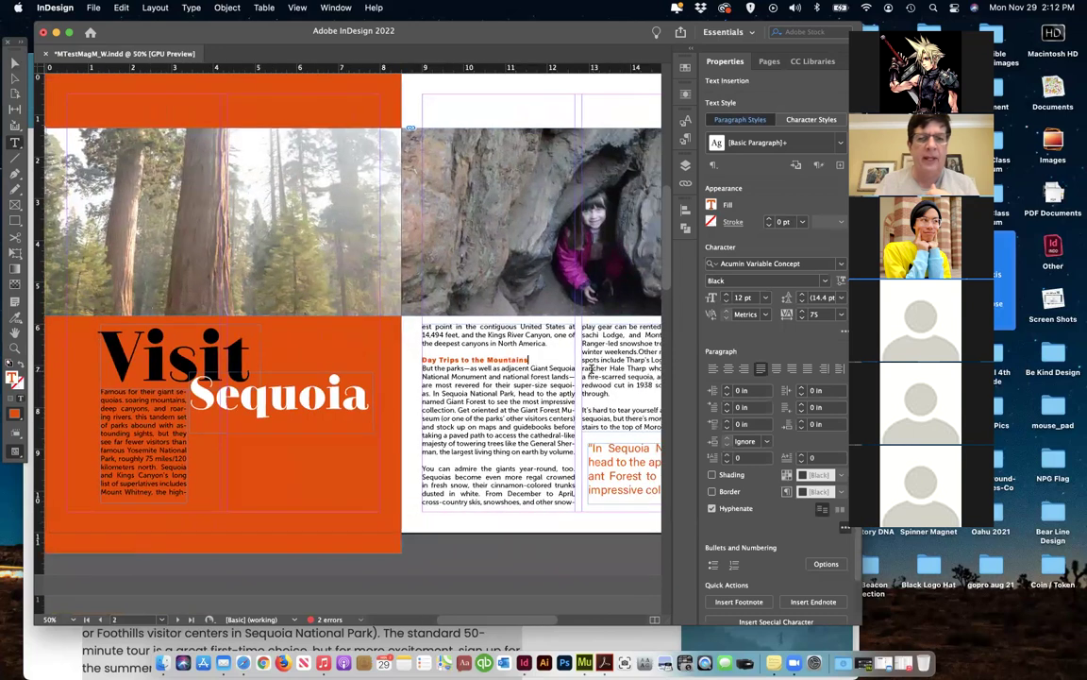
{"action": "scroll", "coordinate": [548, 477], "scroll_direction": "left", "scroll_amount": 1}
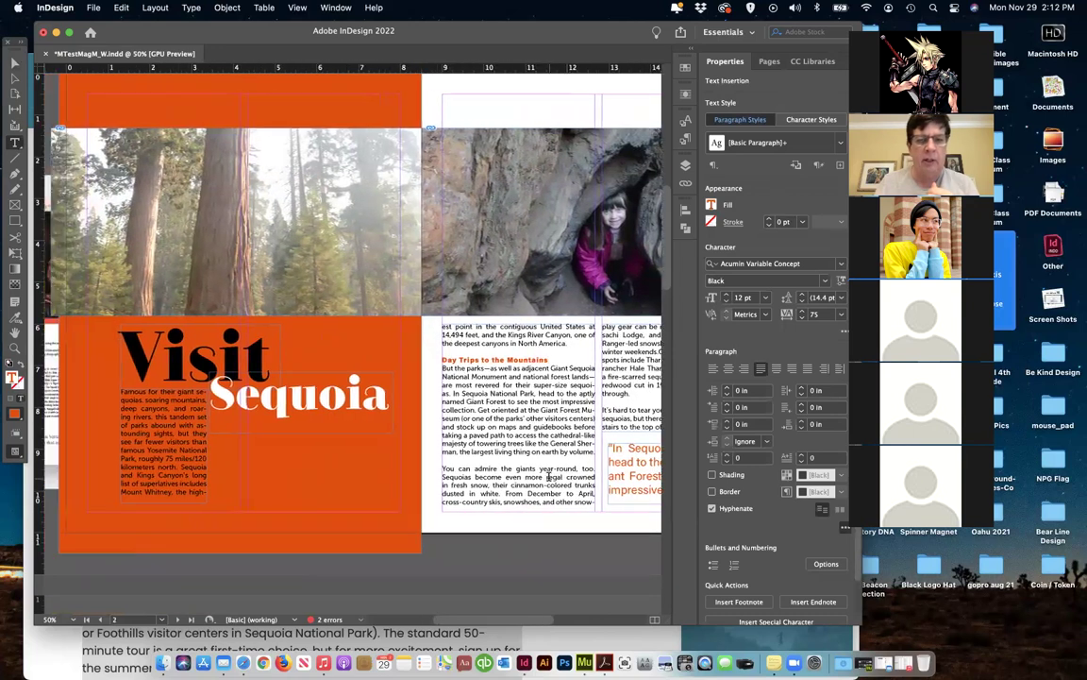
Copy the orange "Day Trips to the Mountains" subheading and paste it above the "Make advance plans" paragraph on page 4
{"action": "scroll", "coordinate": [548, 477], "scroll_direction": "right", "scroll_amount": 1}
{"action": "left_click_drag", "start_coordinate": [529, 363], "coordinate": [409, 363]}
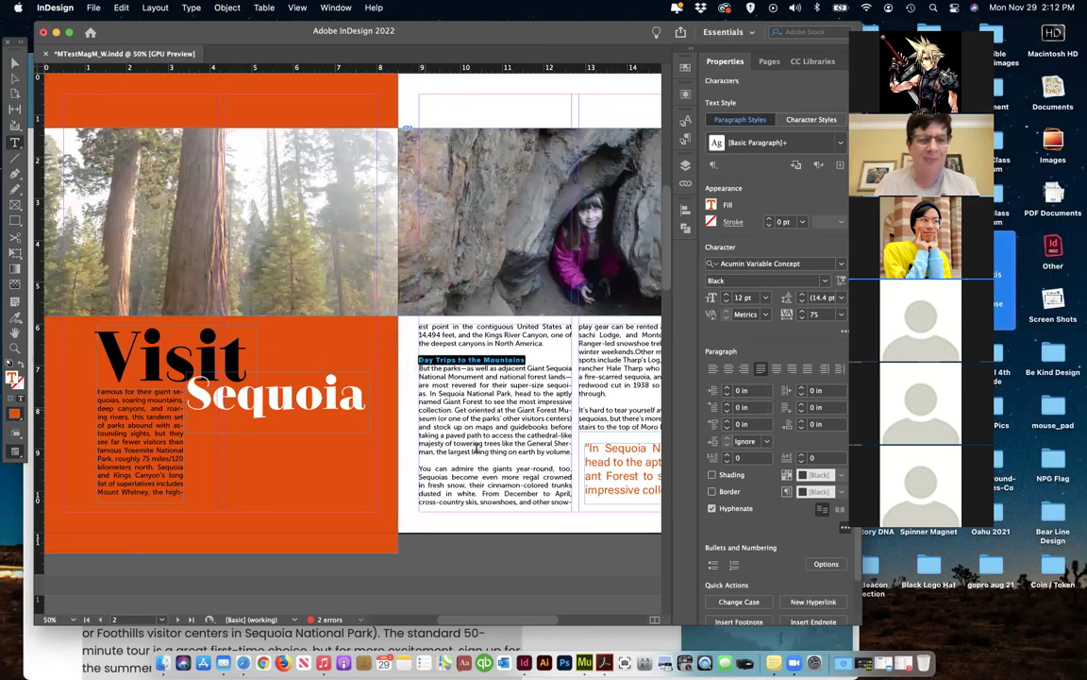
{"action": "scroll", "coordinate": [476, 448], "scroll_direction": "down", "scroll_amount": 10}
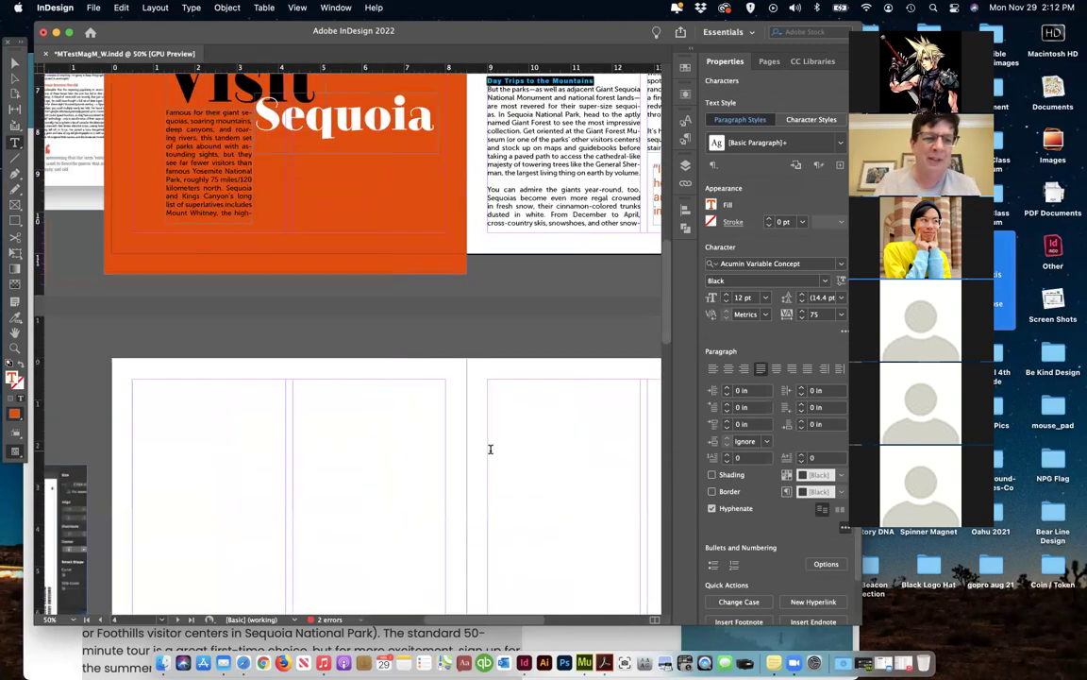
{"action": "scroll", "coordinate": [490, 449], "scroll_direction": "down", "scroll_amount": 5}
{"action": "scroll", "coordinate": [378, 472], "scroll_direction": "left", "scroll_amount": 1}
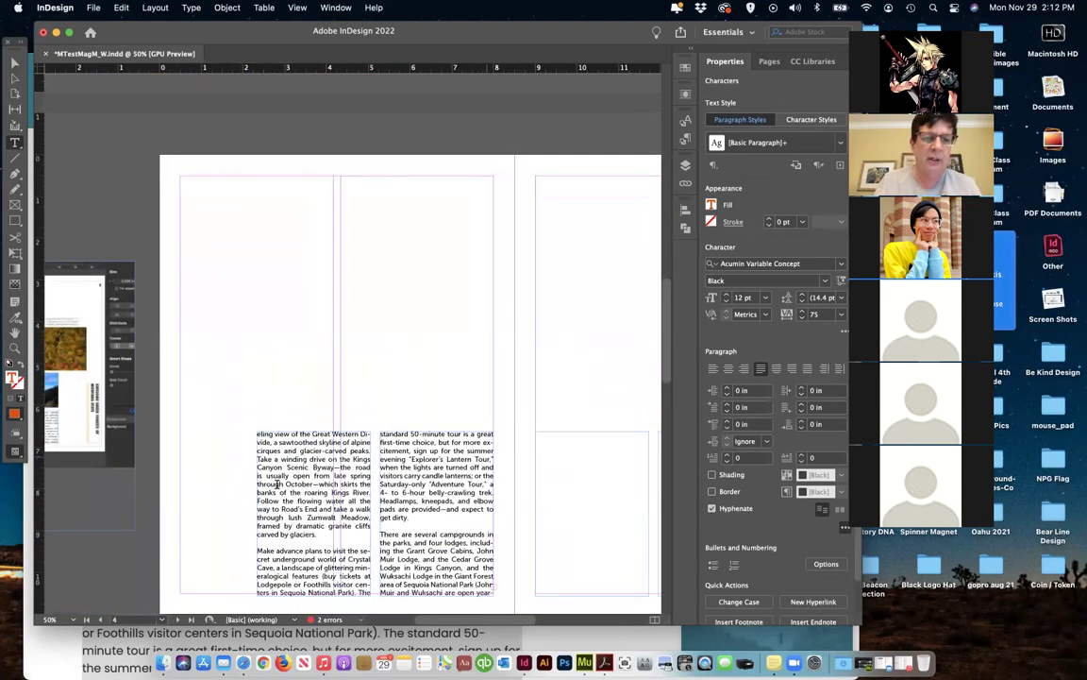
{"action": "scroll", "coordinate": [263, 544], "scroll_direction": "right", "scroll_amount": 1}
{"action": "left_click", "coordinate": [262, 545]}
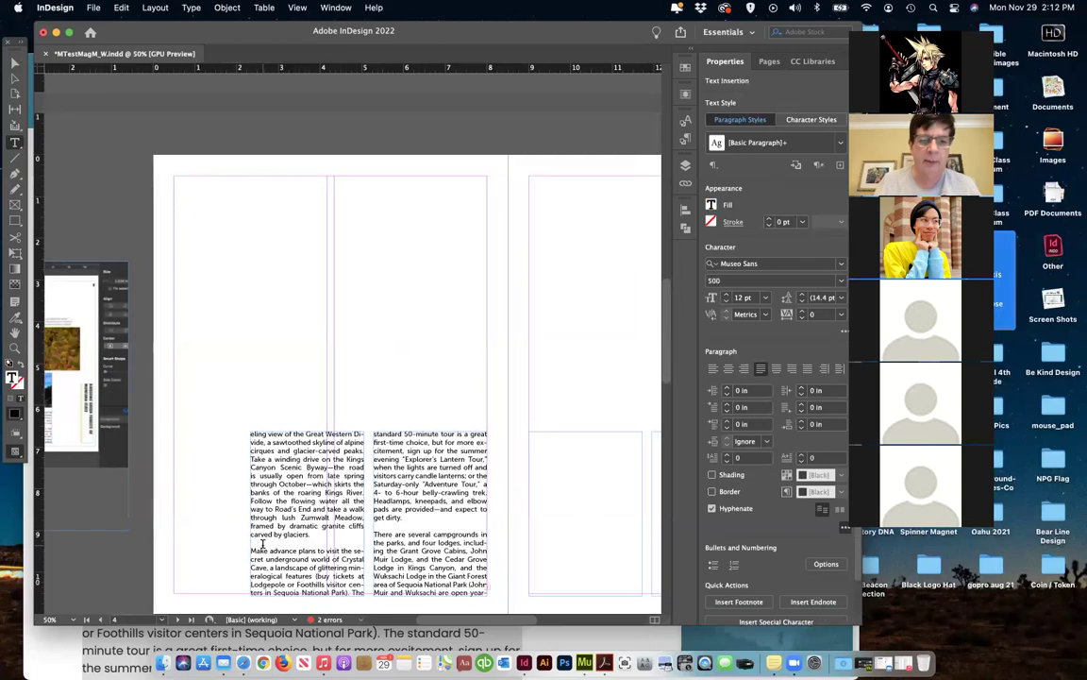
{"action": "type", "text": "Day Trips to the Mountains"}
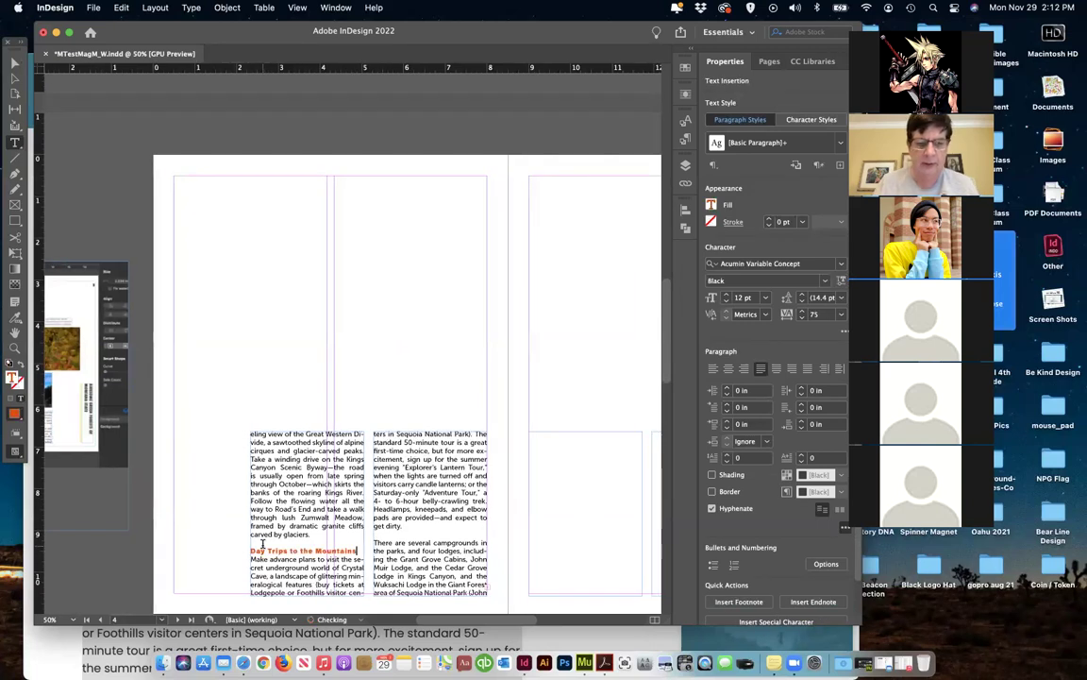
Paste the "Day Trips to the Mountains" subheading above the "There are several campgrounds" paragraph, with a blank line before it
{"action": "left_click_drag", "start_coordinate": [374, 534], "coordinate": [395, 537]}
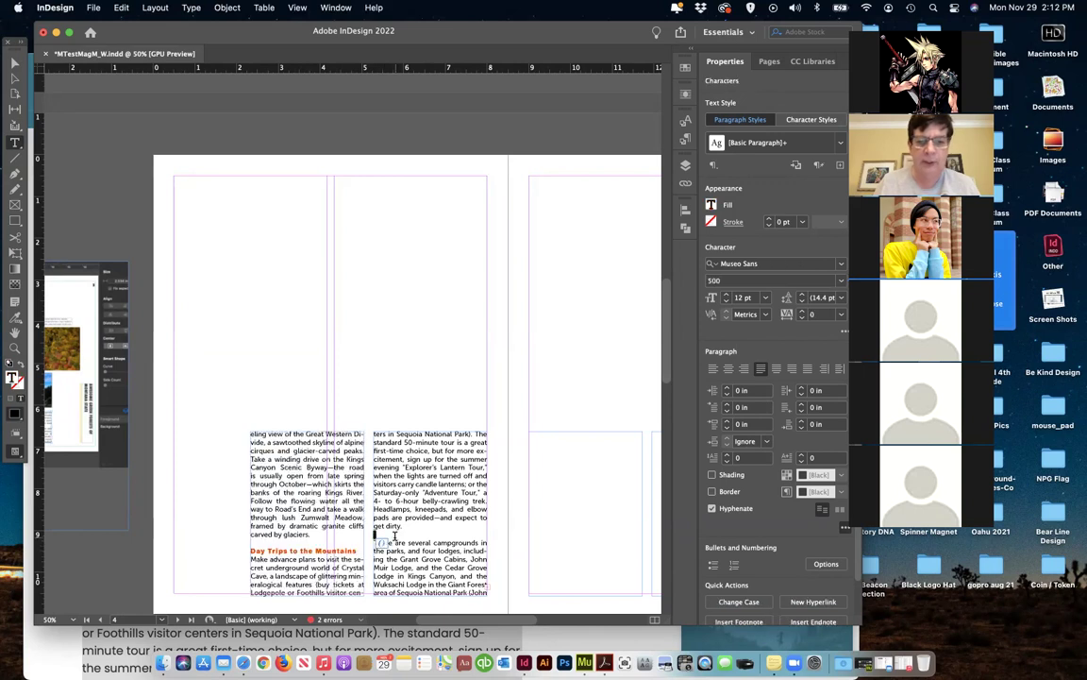
{"action": "left_click", "coordinate": [394, 536]}
{"action": "scroll", "coordinate": [390, 492], "scroll_direction": "down", "scroll_amount": 1}
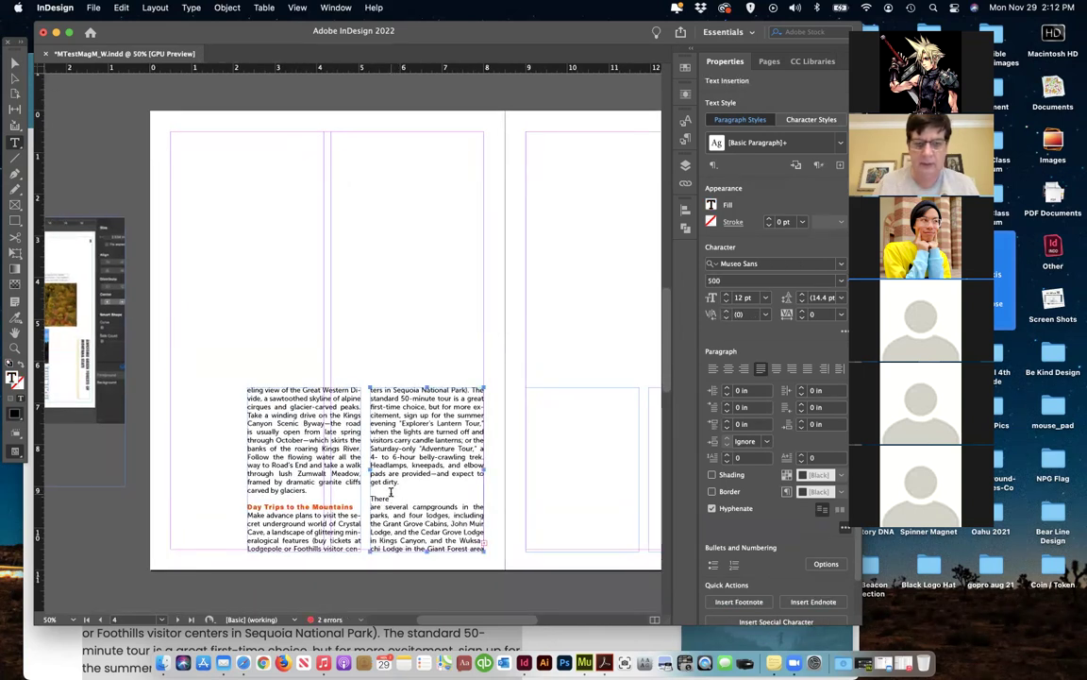
{"action": "left_click", "coordinate": [391, 498]}
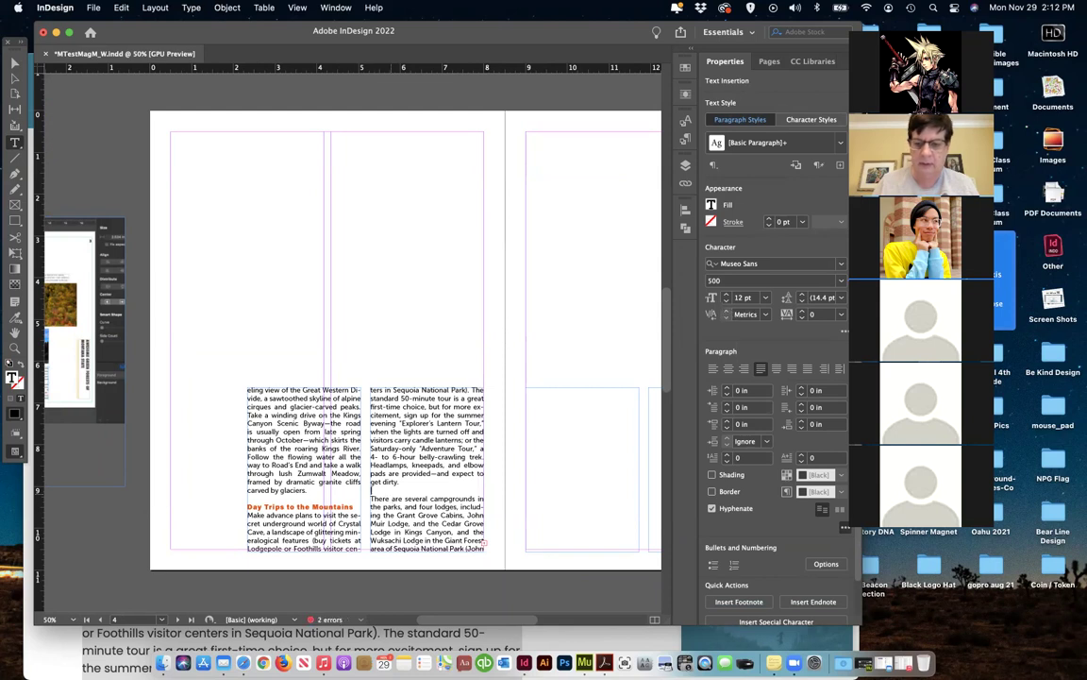
{"action": "type", "text": "Day Trips to the Mountains"}
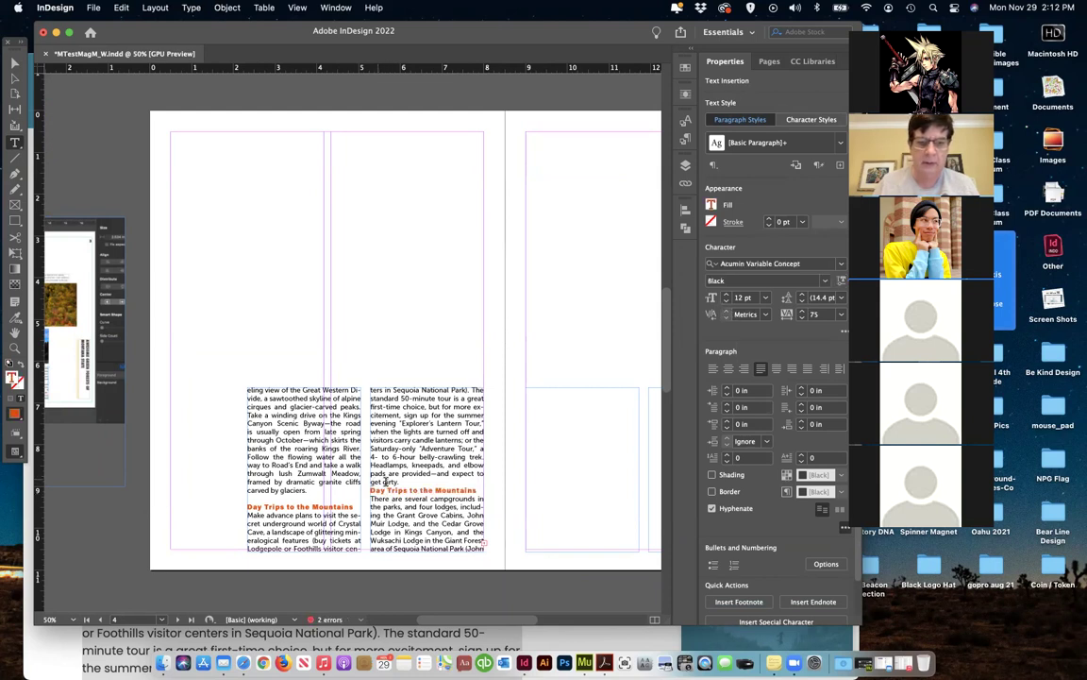
{"action": "left_click", "coordinate": [405, 482]}
{"action": "key", "text": "Return"}
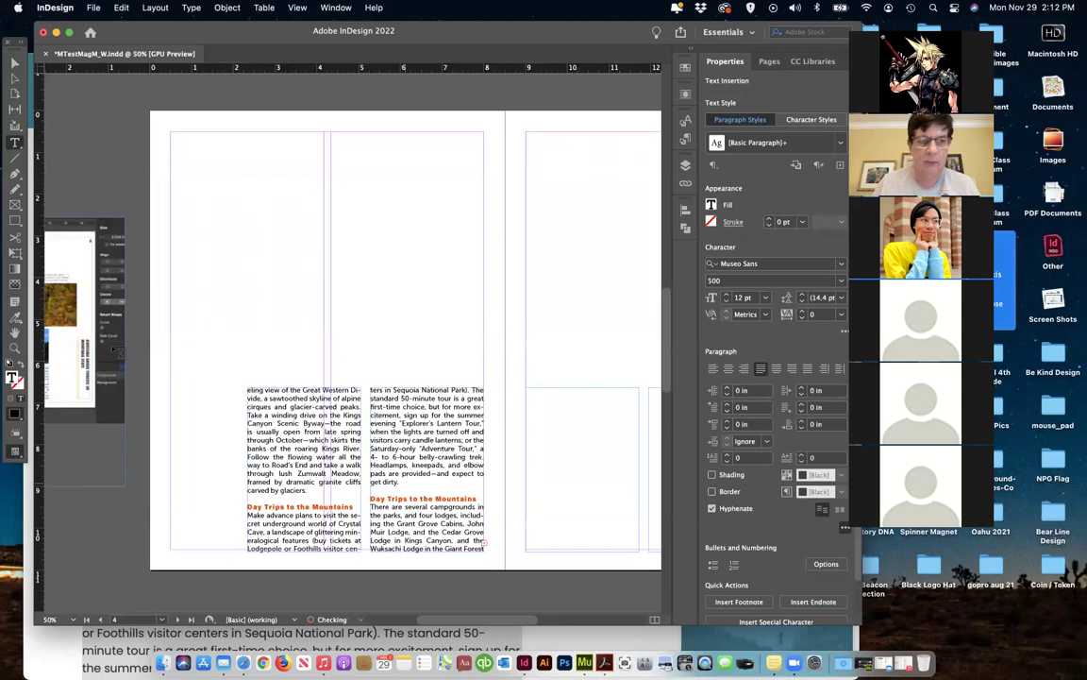
Thread the overset article text from page 4's second column into the first empty text frame on page 5
{"action": "left_click", "coordinate": [14, 62]}
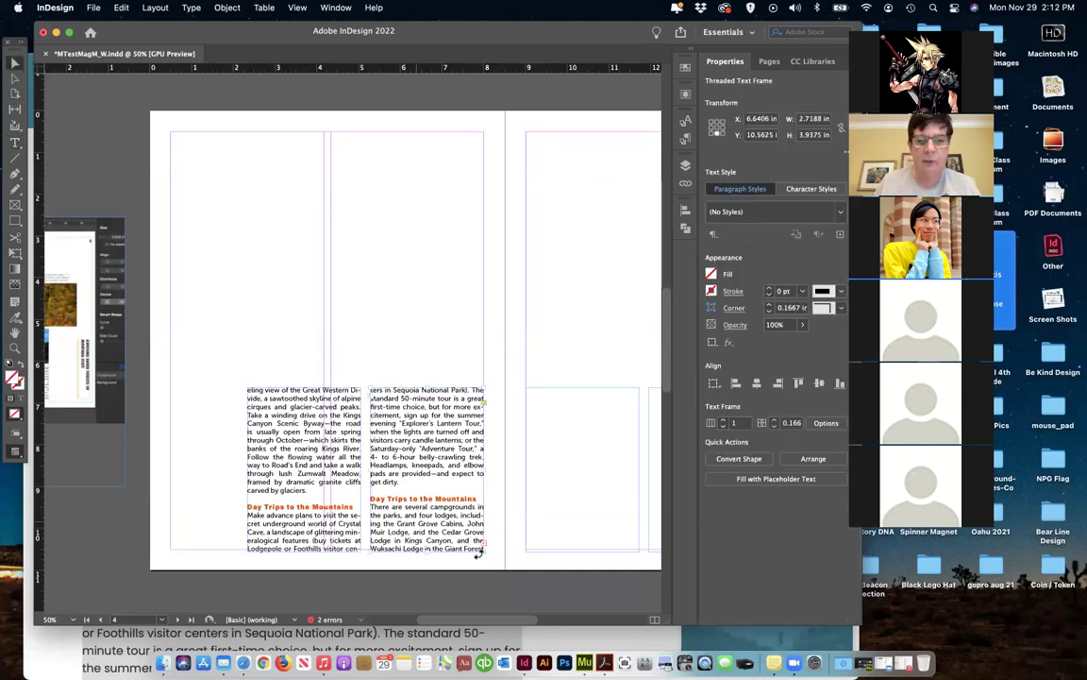
{"action": "left_click", "coordinate": [488, 544]}
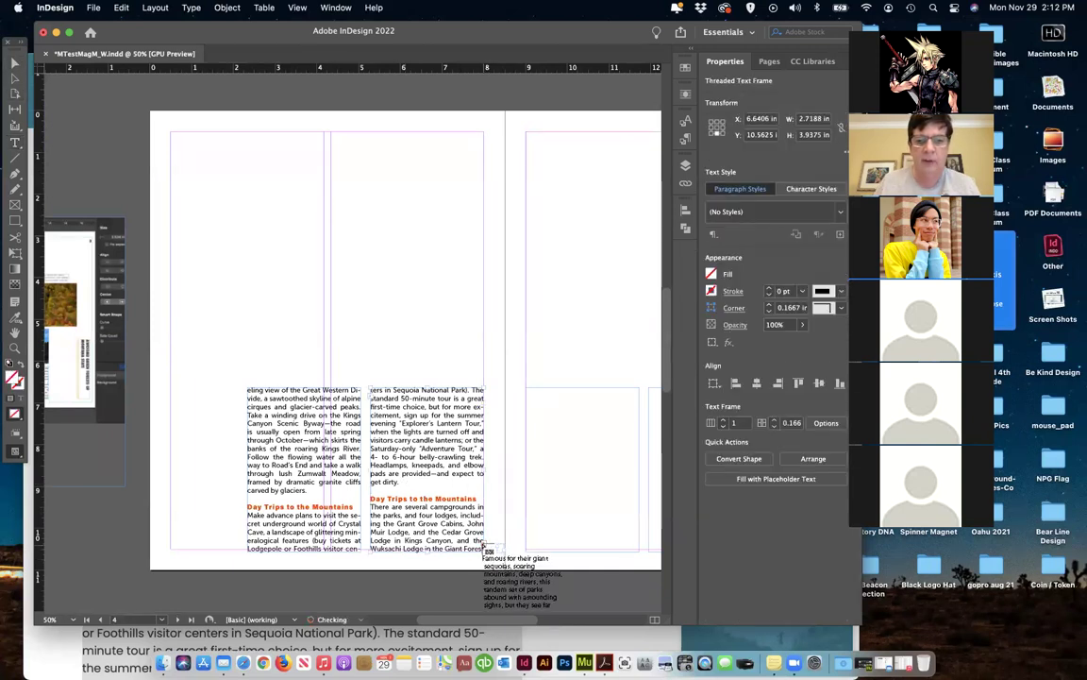
{"action": "left_click", "coordinate": [582, 484]}
{"action": "scroll", "coordinate": [583, 517], "scroll_direction": "right", "scroll_amount": 2}
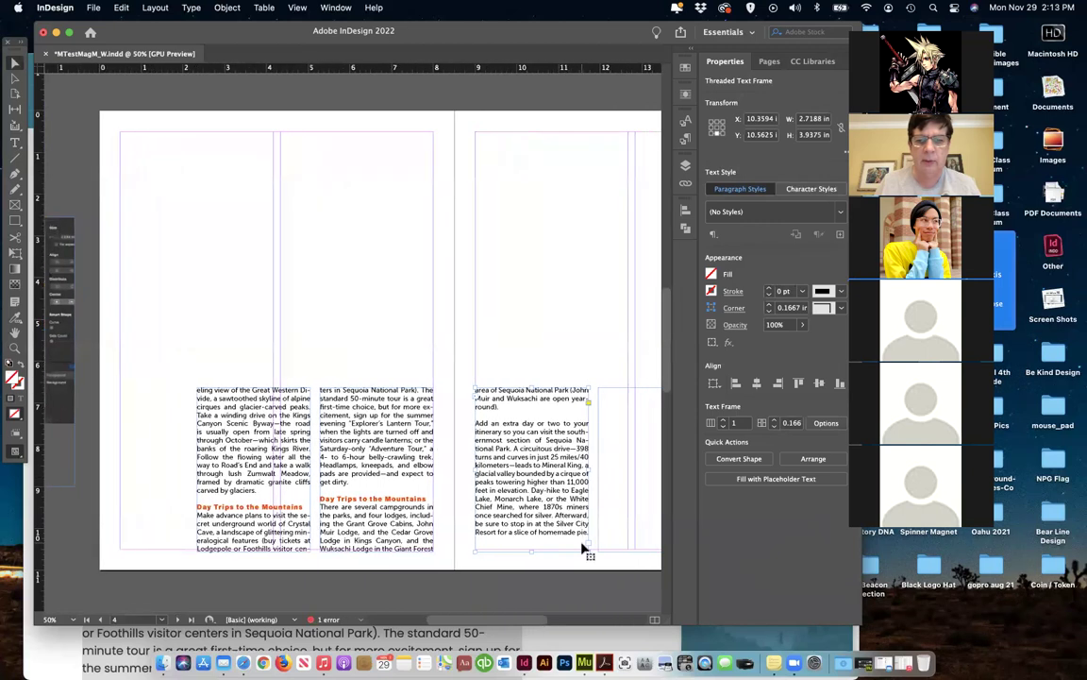
{"action": "scroll", "coordinate": [542, 514], "scroll_direction": "right", "scroll_amount": 2}
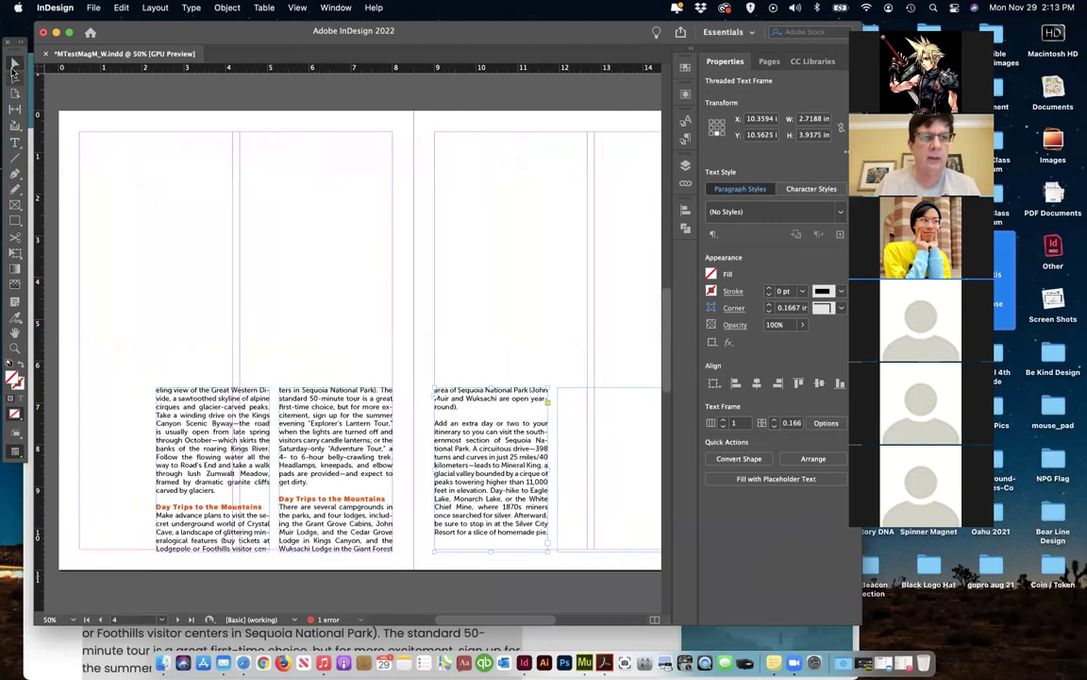
Copy "Add an extra day or two to your itinerary" into a new text frame about 2.8 by 2.46 in above page 4's second column
{"action": "left_click", "coordinate": [292, 388]}
{"action": "scroll", "coordinate": [292, 389], "scroll_direction": "right", "scroll_amount": 2}
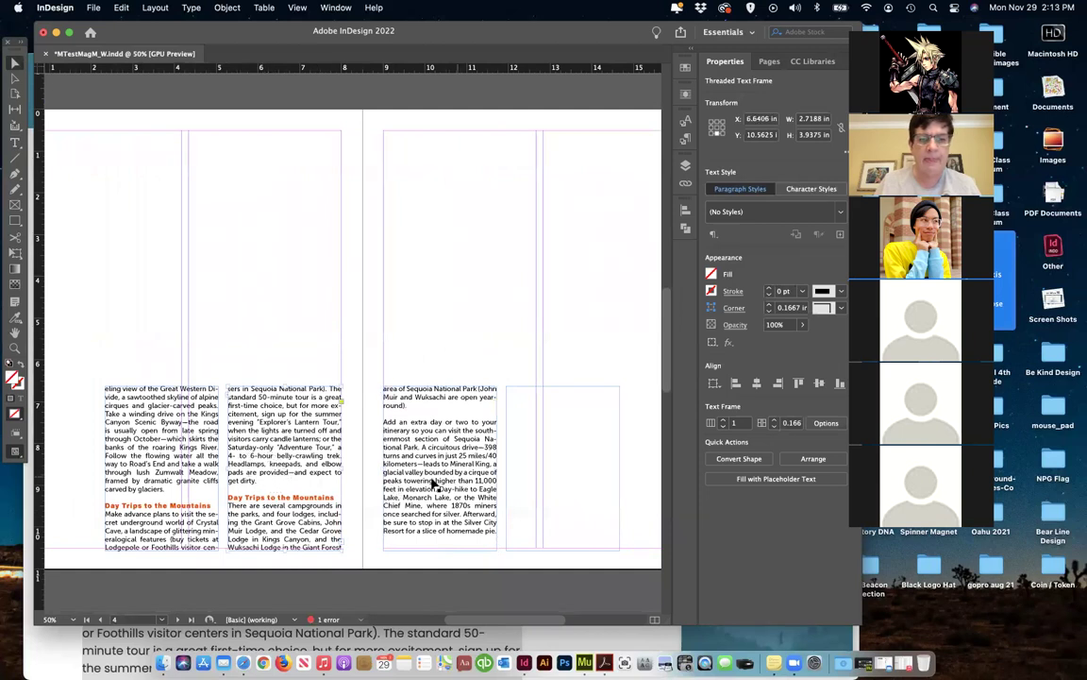
{"action": "double_click", "coordinate": [276, 444]}
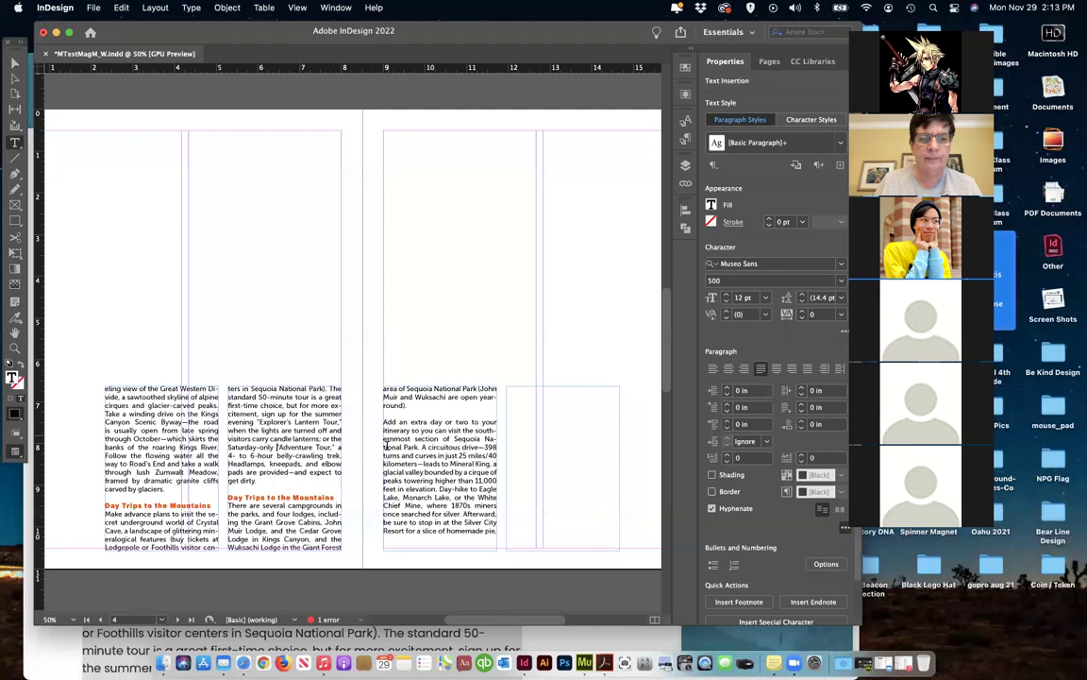
{"action": "left_click_drag", "start_coordinate": [383, 422], "coordinate": [421, 430]}
{"action": "key", "text": "cmd+c"}
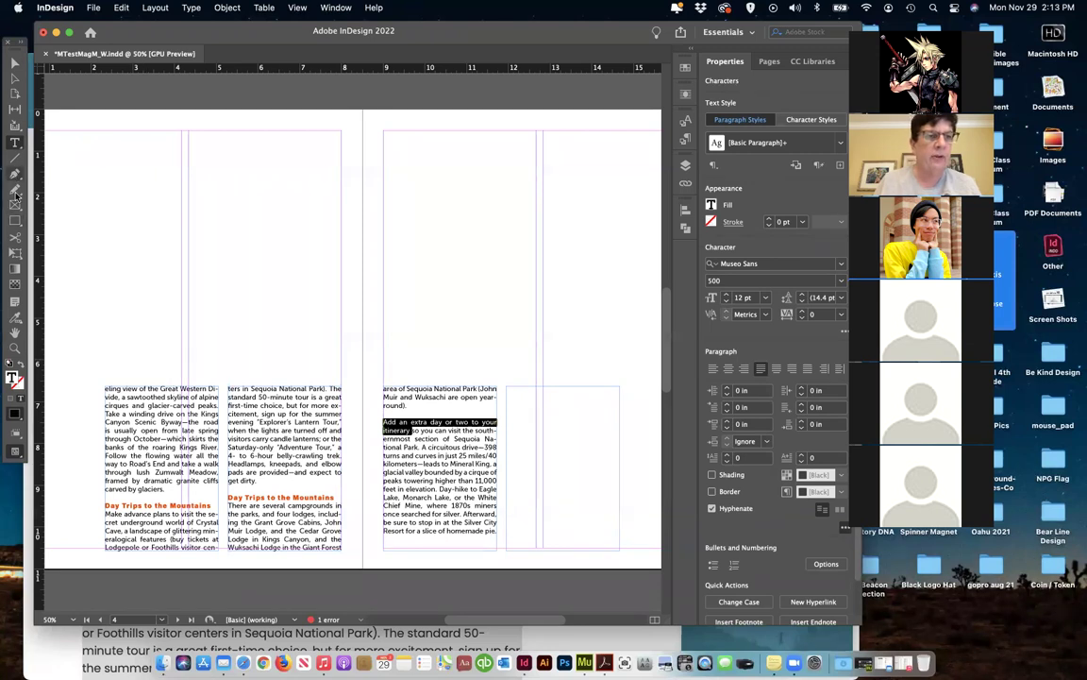
{"action": "left_click_drag", "start_coordinate": [212, 237], "coordinate": [328, 337]}
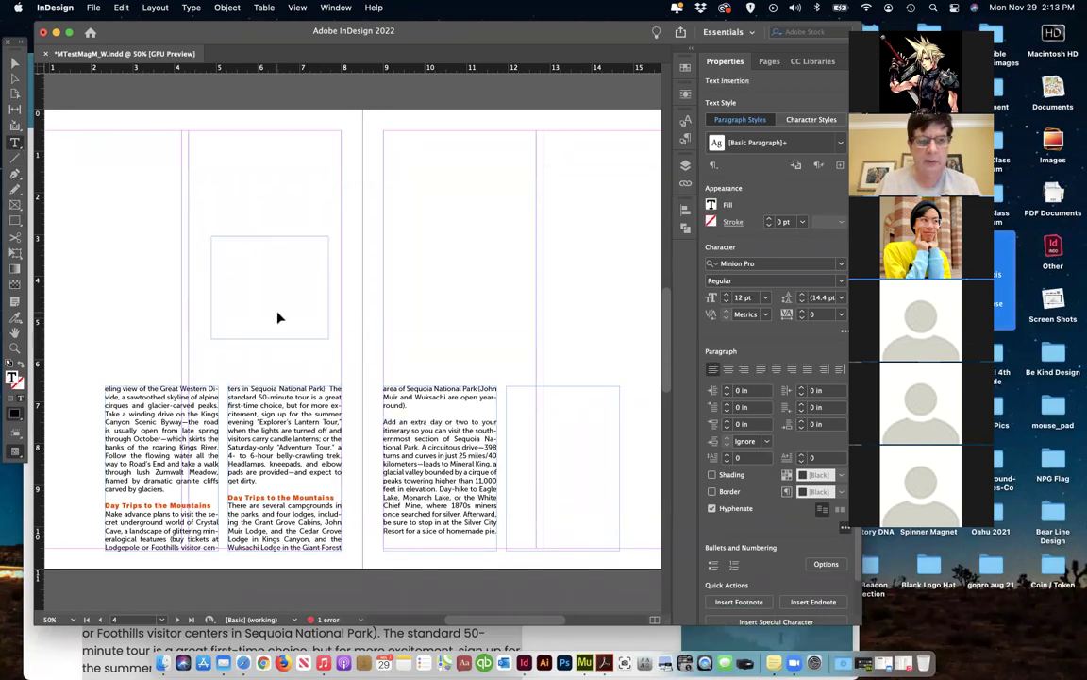
{"action": "key", "text": "cmd+v"}
Copy the orange pull-quote text from "ead to the aptly named" onward and paste it below the phrase in the new frame
{"action": "scroll", "coordinate": [320, 291], "scroll_direction": "right", "scroll_amount": 5}
{"action": "scroll", "coordinate": [327, 295], "scroll_direction": "right", "scroll_amount": 1}
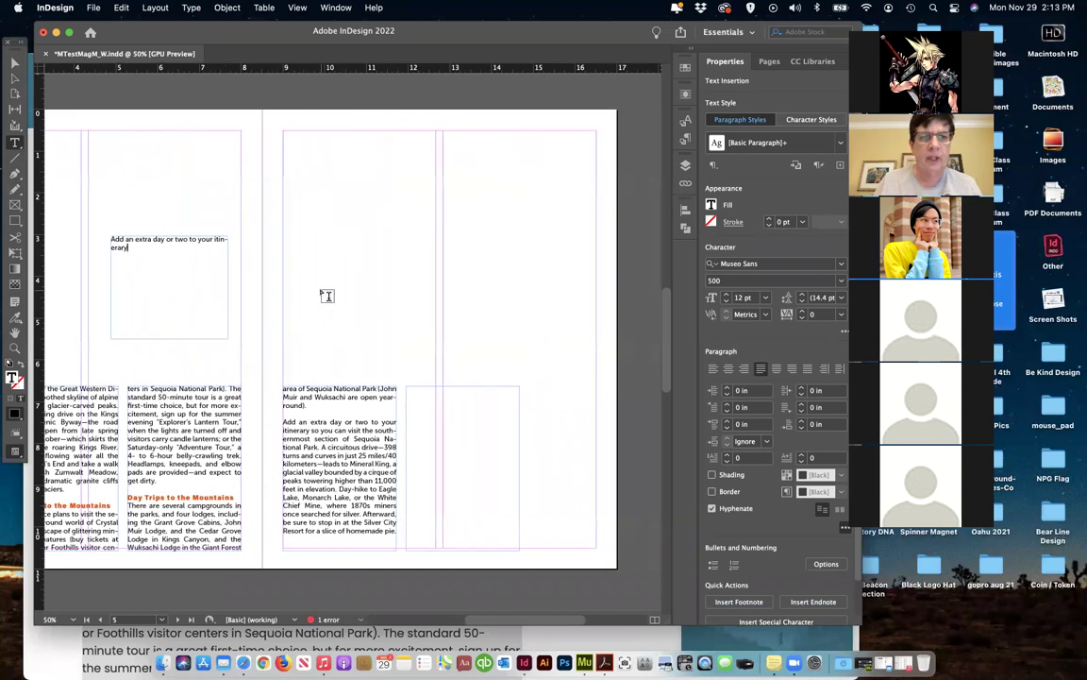
{"action": "scroll", "coordinate": [327, 295], "scroll_direction": "up", "scroll_amount": 5}
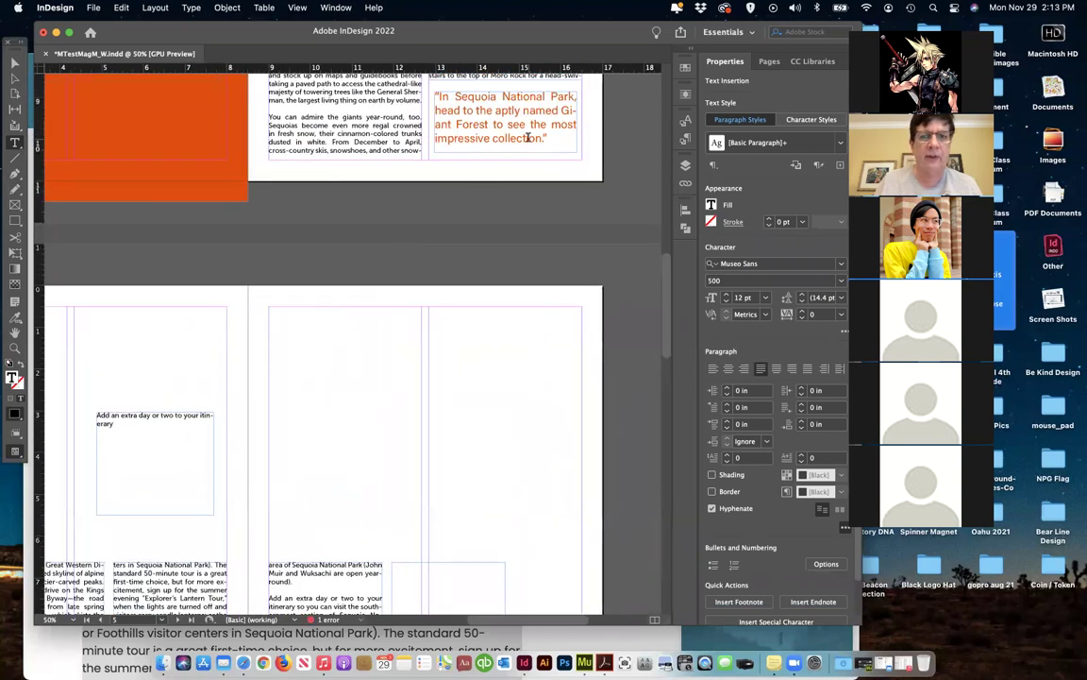
{"action": "left_click", "coordinate": [530, 137]}
{"action": "left_click_drag", "start_coordinate": [547, 139], "coordinate": [437, 110]}
{"action": "key", "text": "cmd+c"}
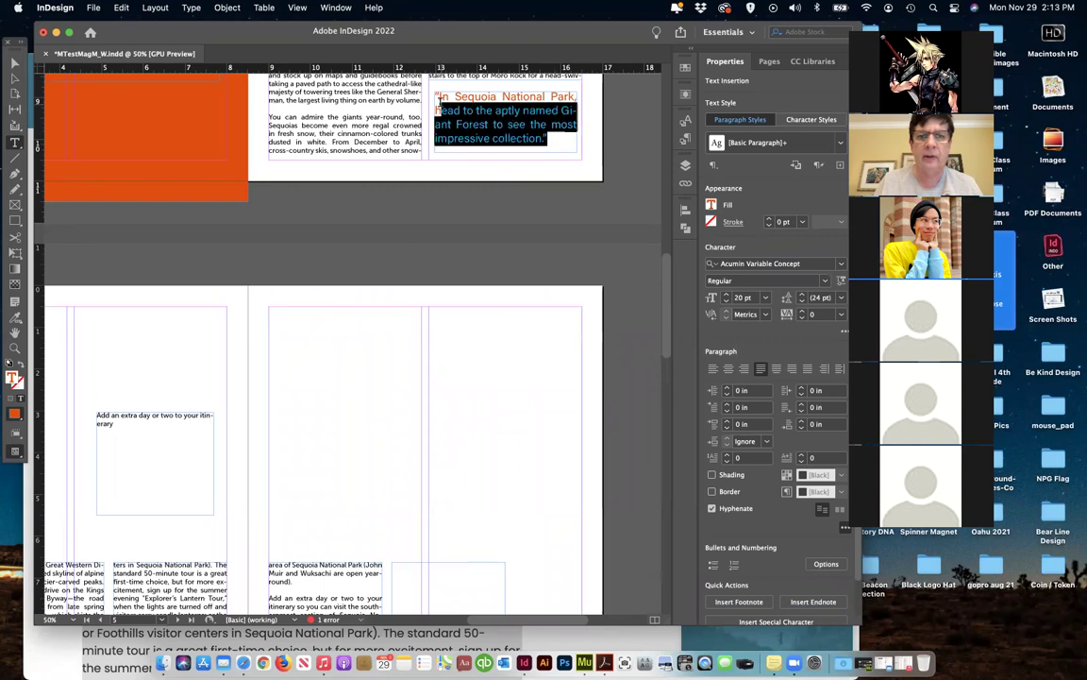
{"action": "left_click", "coordinate": [126, 430]}
{"action": "key", "text": "cmd+v"}
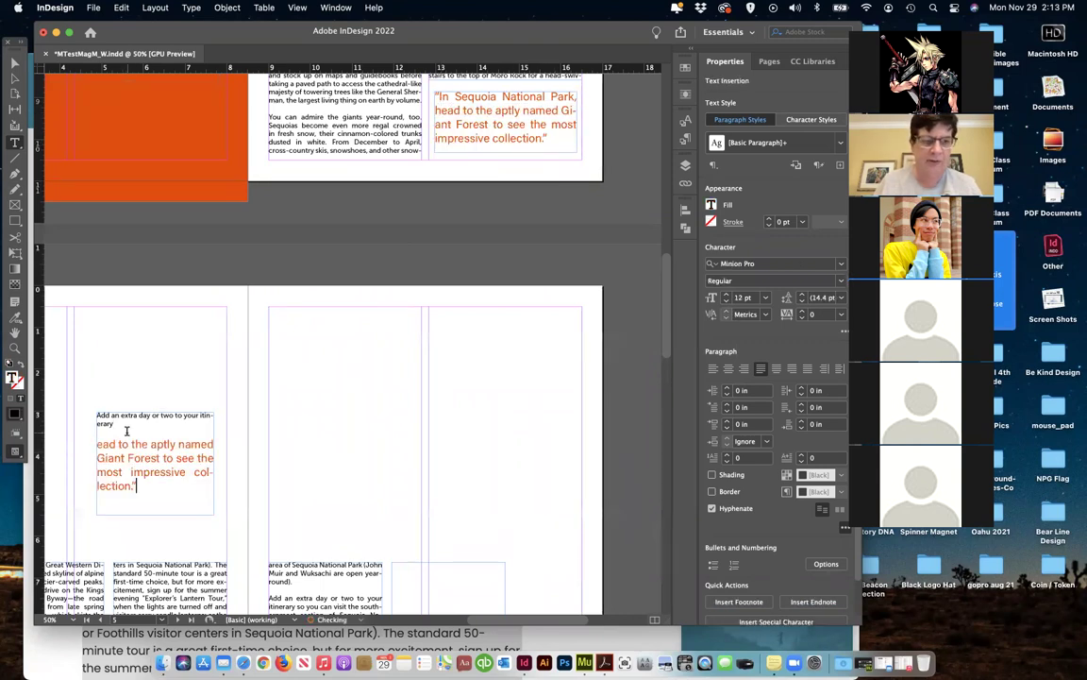
{"action": "left_click", "coordinate": [118, 424]}
{"action": "left_click", "coordinate": [124, 476]}
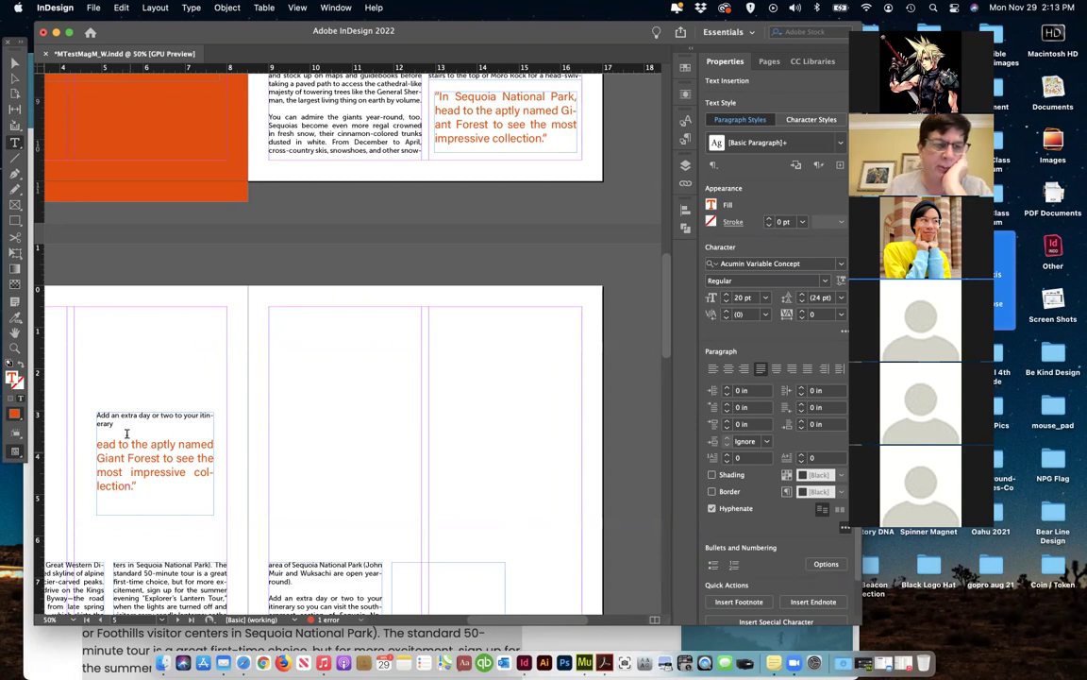
Try to apply the orange quote's styling to the "Add an extra day" phrase with the Eyedropper tool, and undo it
{"action": "left_click_drag", "start_coordinate": [98, 417], "coordinate": [170, 416]}
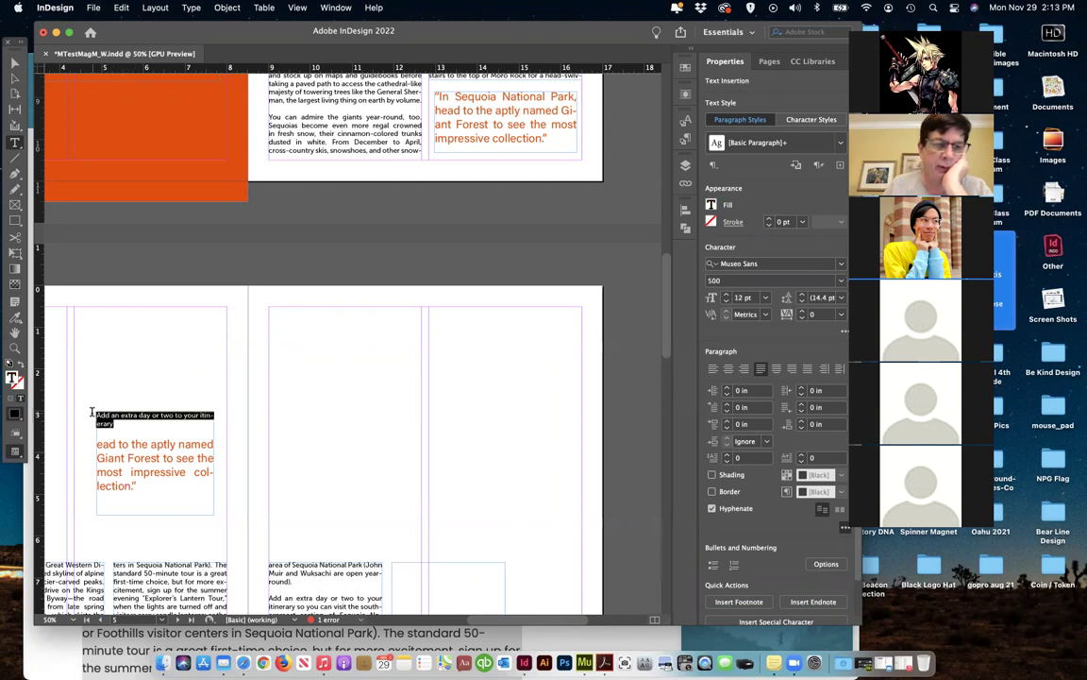
{"action": "key", "text": "Escape"}
{"action": "left_click", "coordinate": [16, 322]}
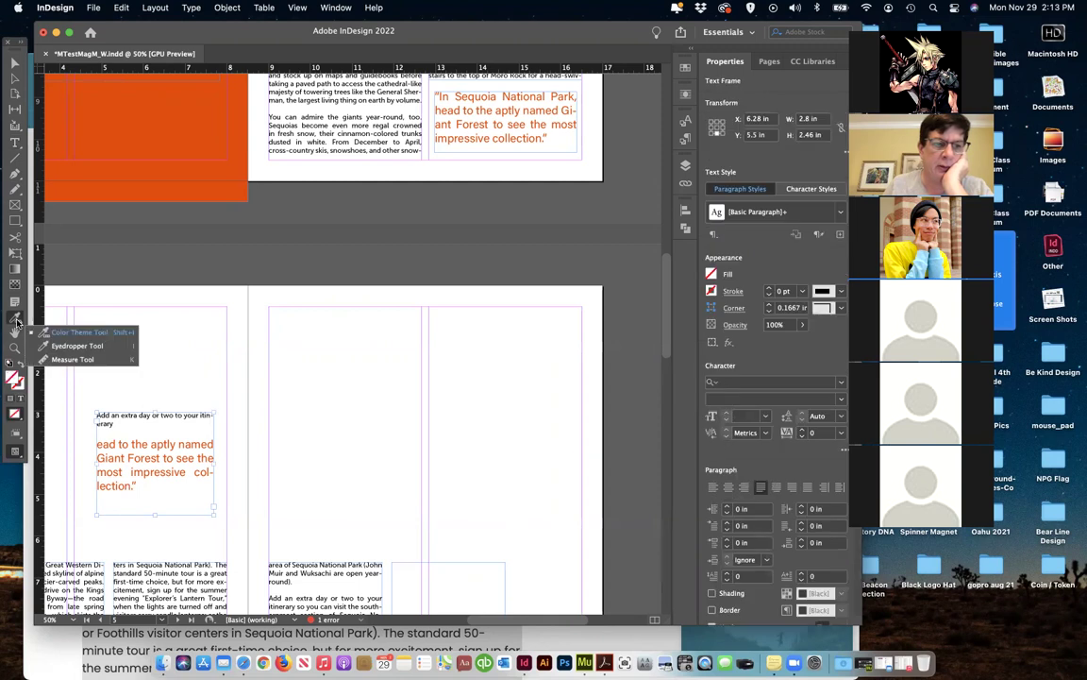
{"action": "left_click", "coordinate": [54, 345]}
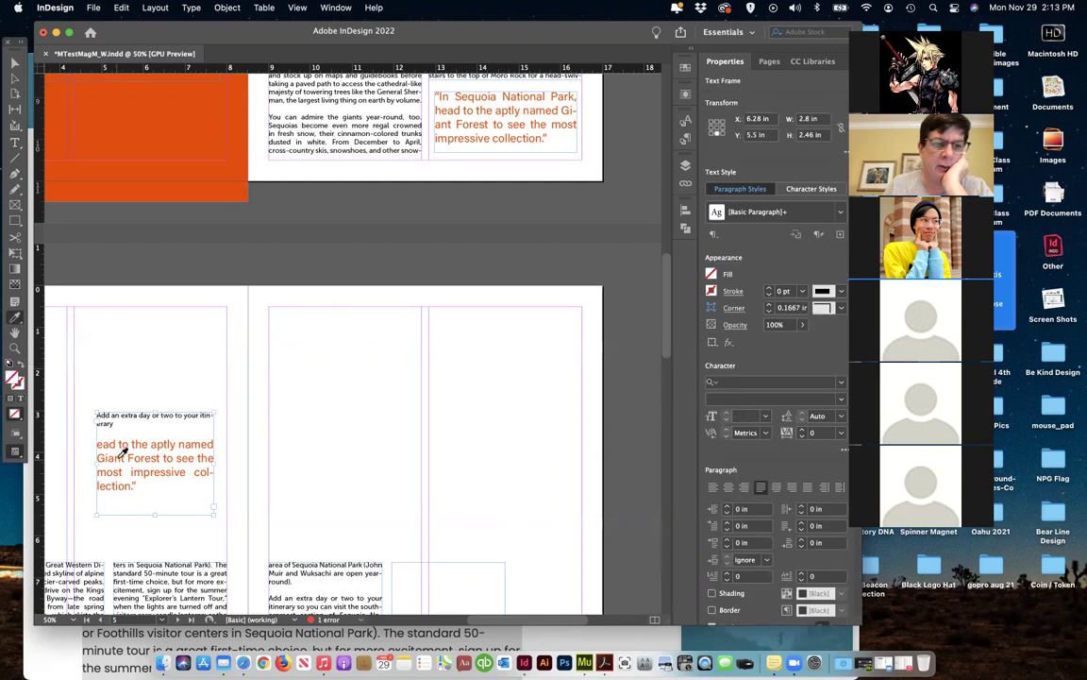
{"action": "left_click", "coordinate": [112, 451]}
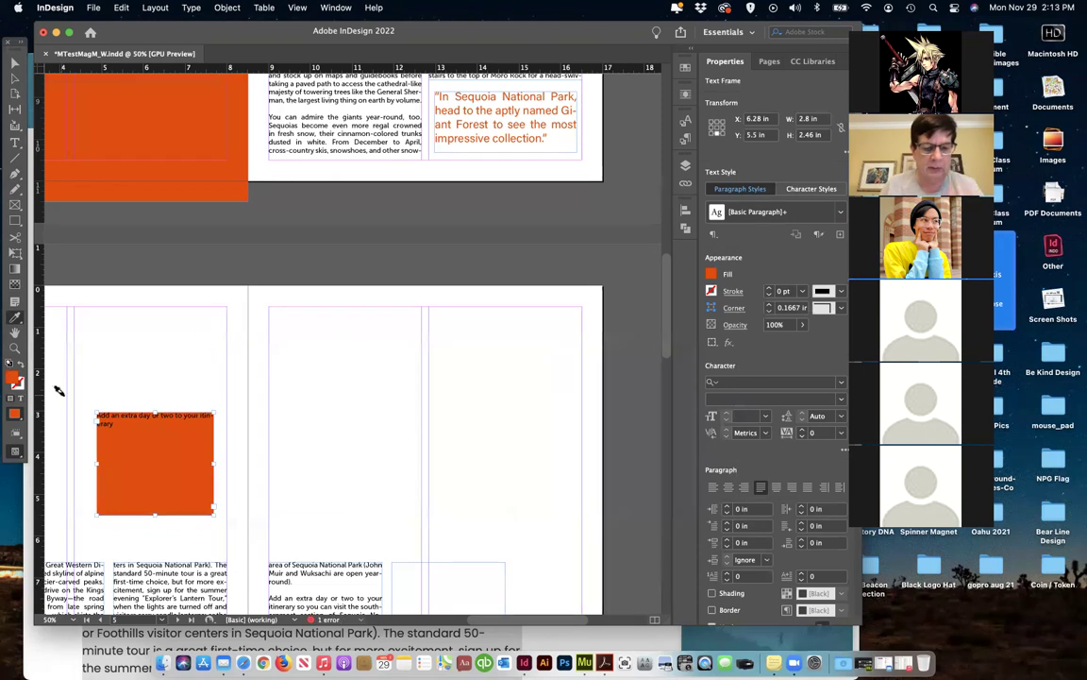
{"action": "key", "text": "super+z"}
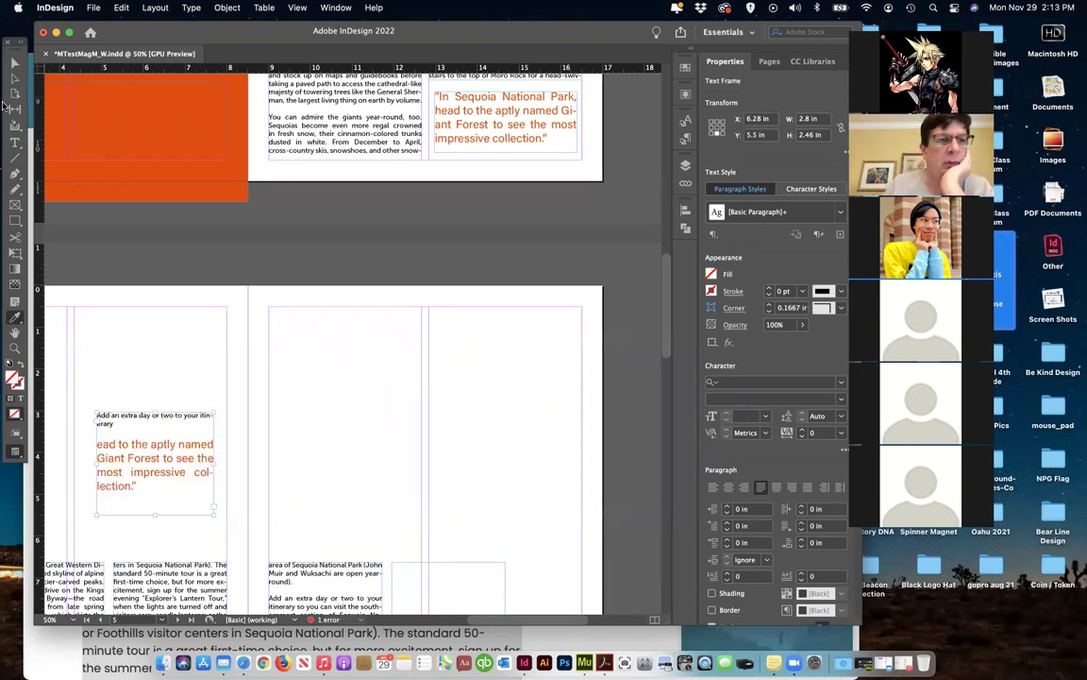
Set the "Add an extra day or two to your itinerary" phrase in Acumin Variable Concept
{"action": "left_click", "coordinate": [14, 141]}
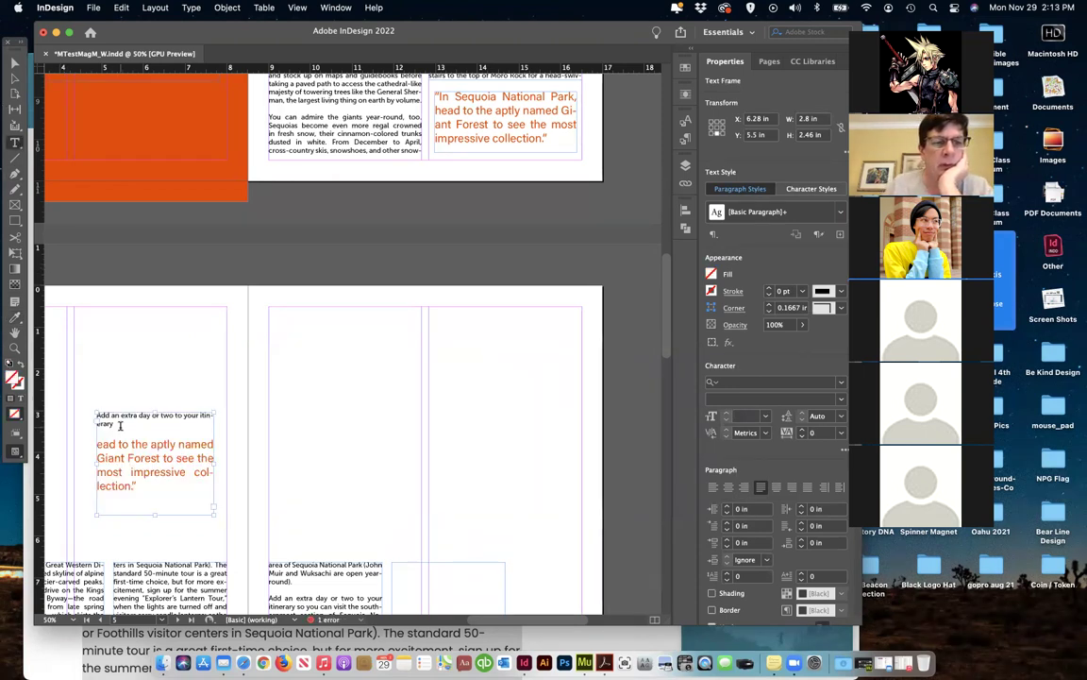
{"action": "left_click_drag", "start_coordinate": [120, 426], "coordinate": [92, 415]}
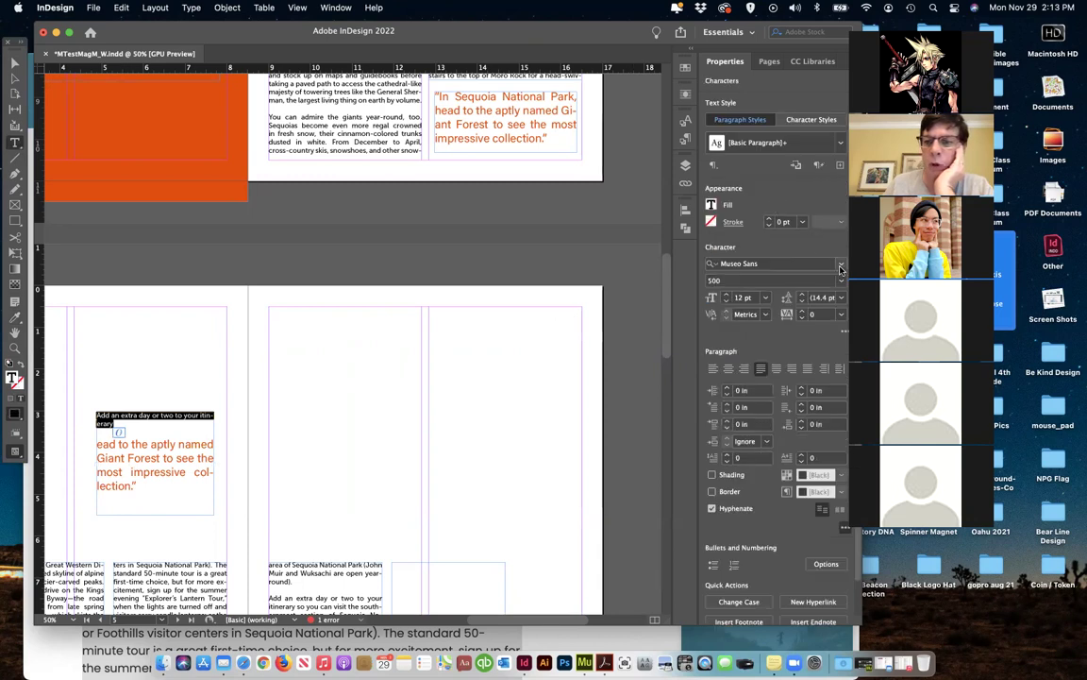
{"action": "left_click", "coordinate": [843, 265]}
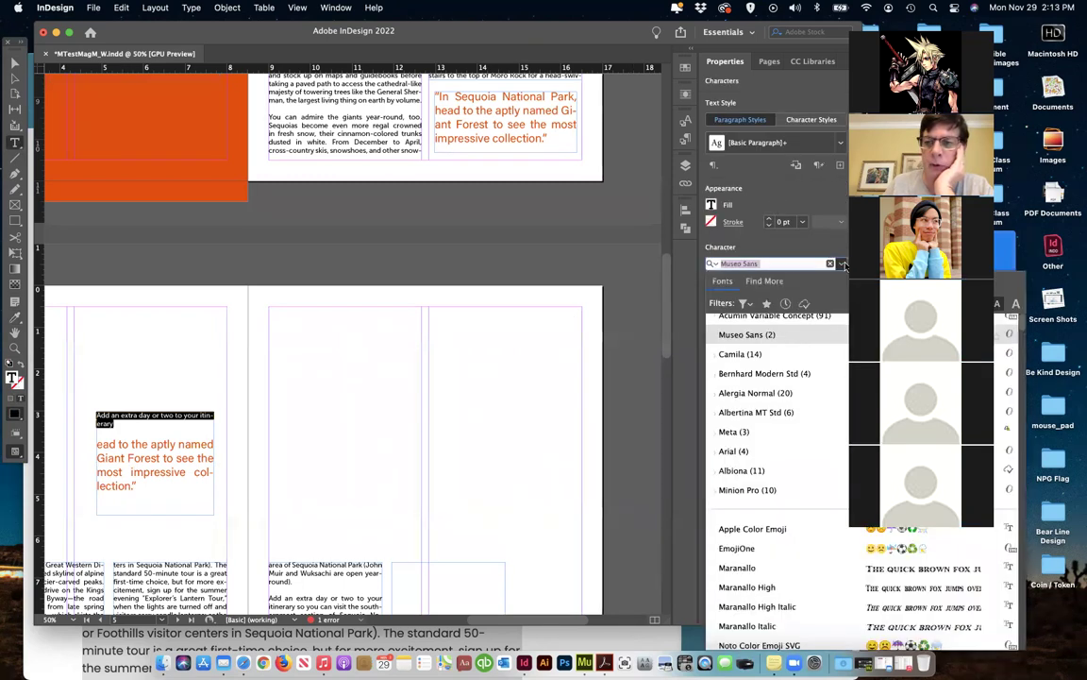
{"action": "left_click", "coordinate": [779, 318]}
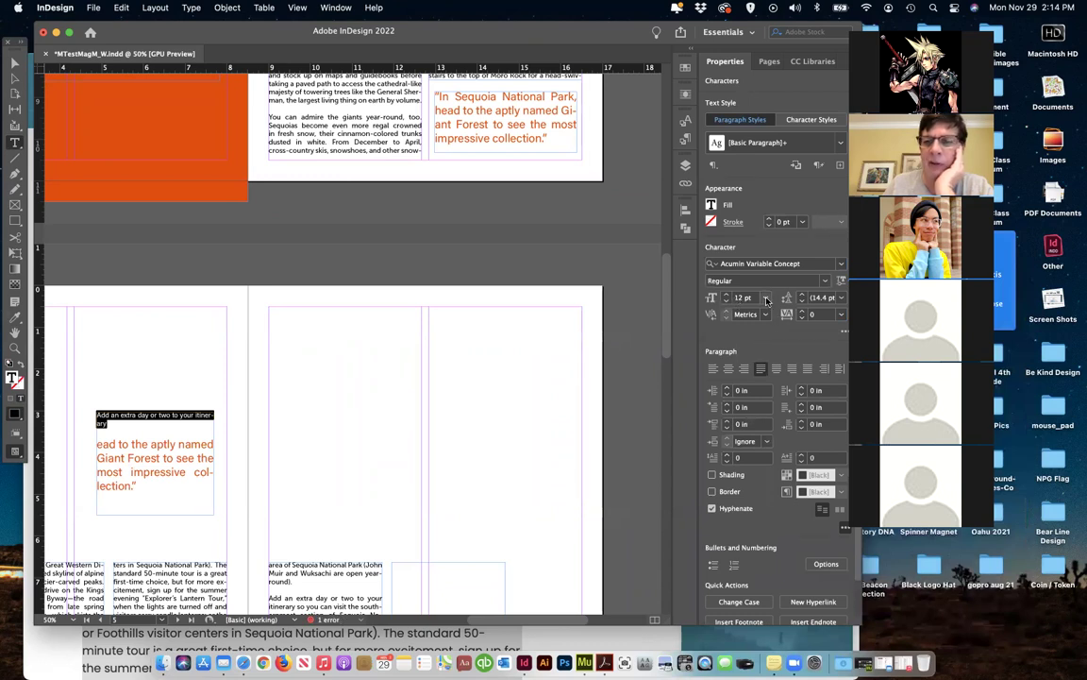
Set the size of the "Add an extra day or two to your itinerary" phrase to 20 pt
{"action": "left_click", "coordinate": [766, 298]}
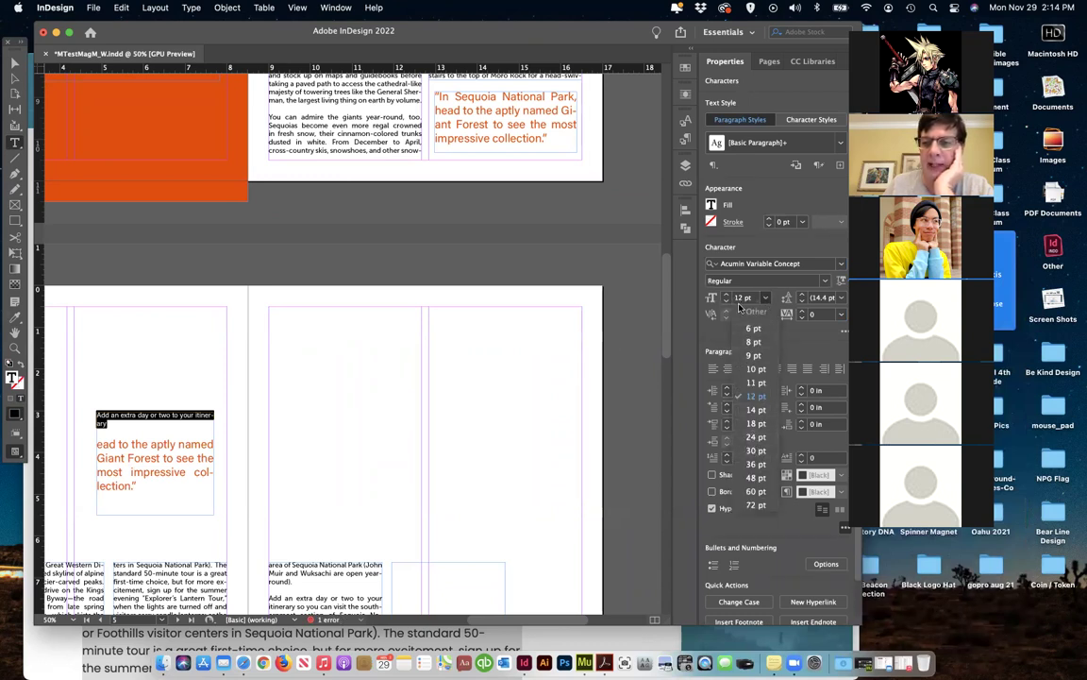
{"action": "left_click", "coordinate": [727, 295]}
{"action": "left_click", "coordinate": [727, 295]}
{"action": "left_click", "coordinate": [727, 294]}
{"action": "left_click", "coordinate": [727, 295]}
{"action": "left_click", "coordinate": [727, 294]}
{"action": "left_click", "coordinate": [727, 294]}
{"action": "left_click", "coordinate": [727, 294]}
{"action": "left_click", "coordinate": [726, 295]}
{"action": "left_click", "coordinate": [727, 298]}
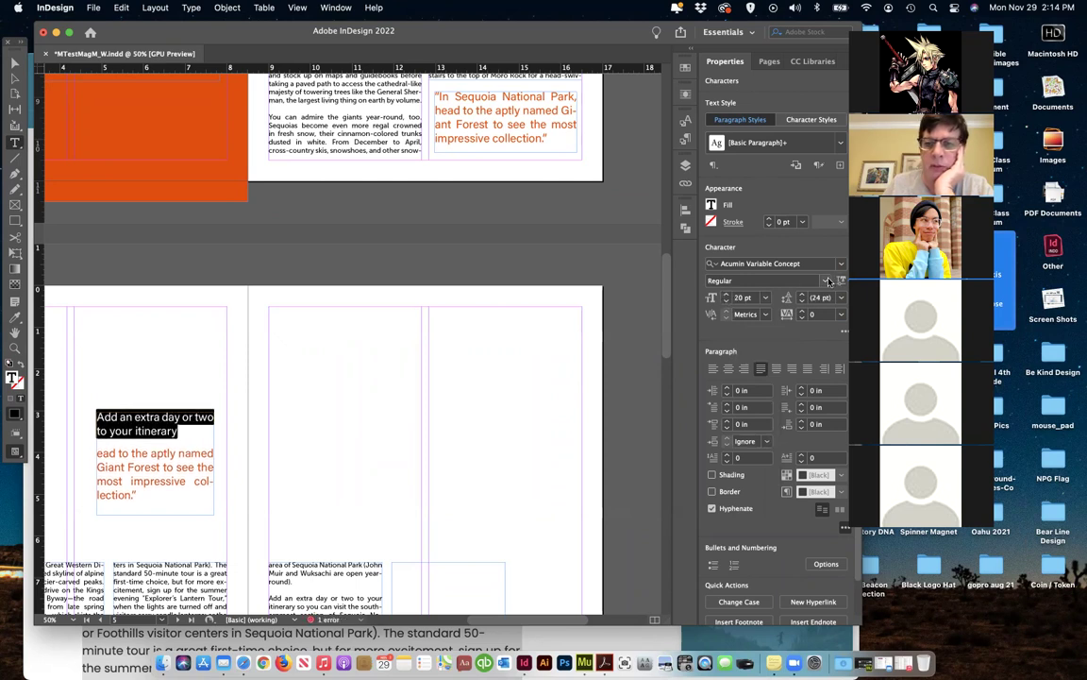
Try the Bold style on the "Add an extra day" phrase and set it back to Regular
{"action": "left_click", "coordinate": [825, 281]}
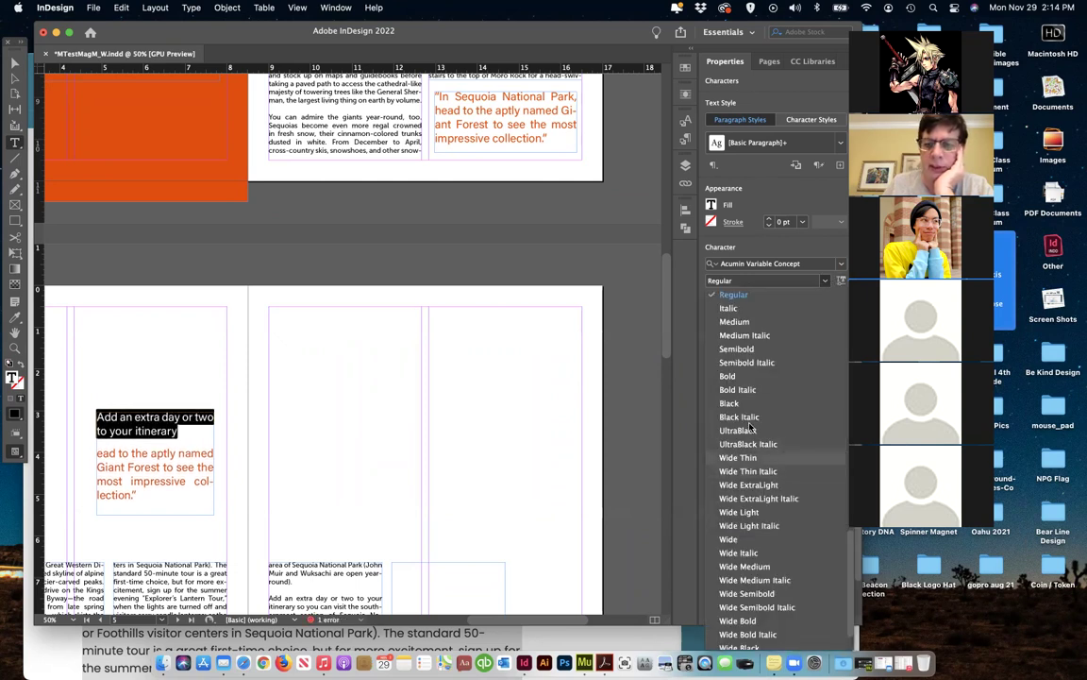
{"action": "left_click", "coordinate": [728, 378]}
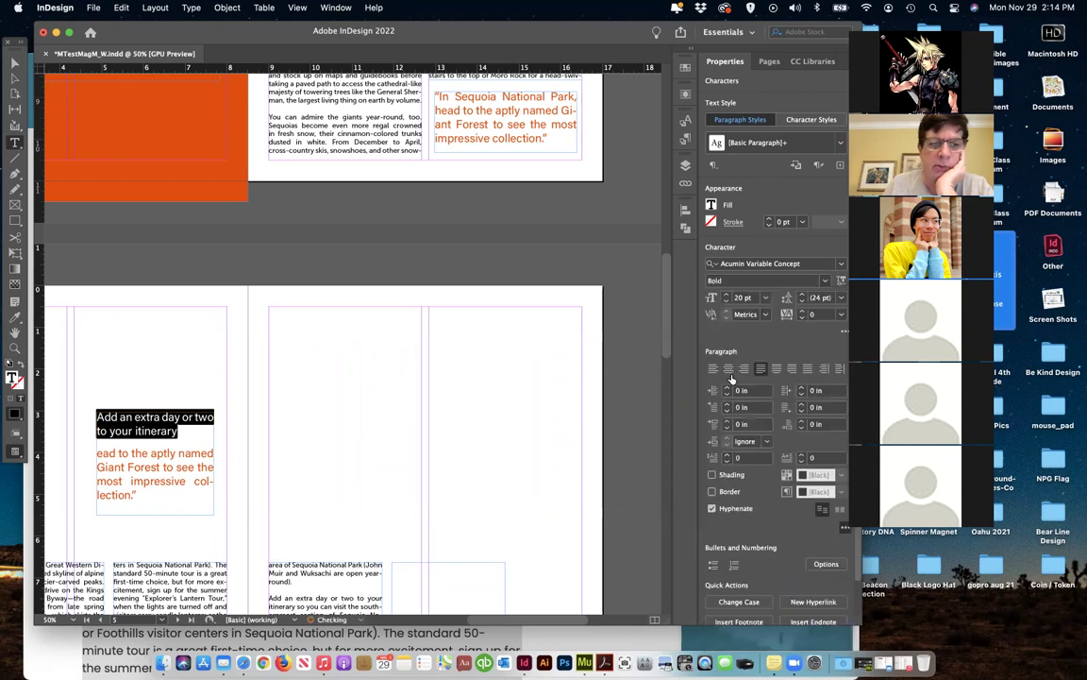
{"action": "left_click", "coordinate": [161, 460]}
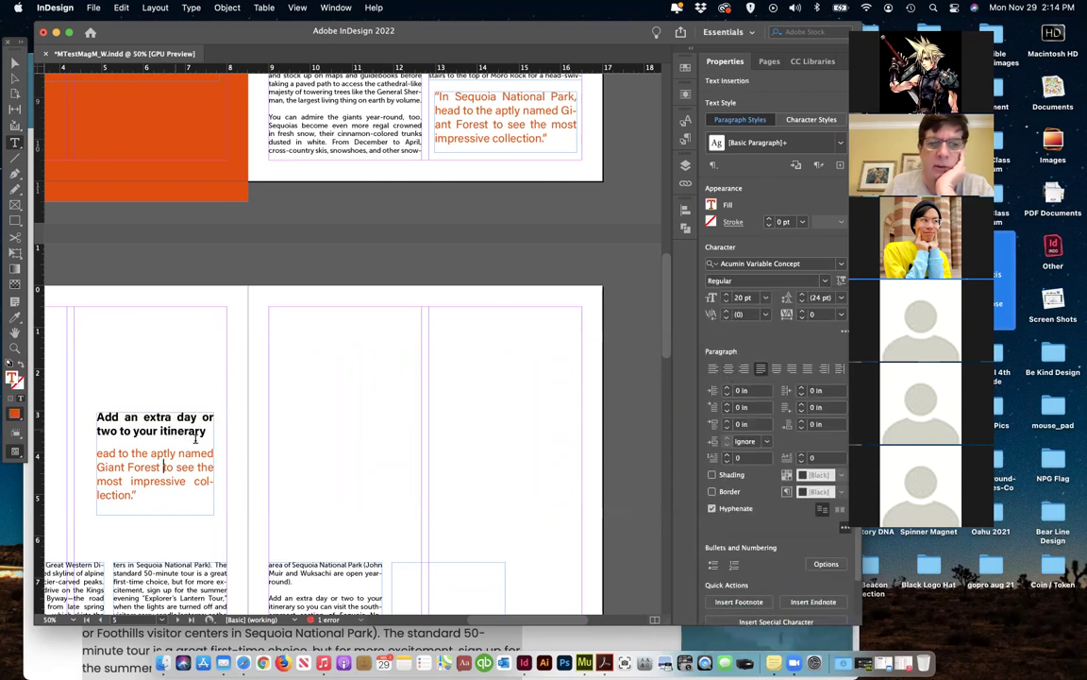
{"action": "left_click_drag", "start_coordinate": [207, 431], "coordinate": [97, 416]}
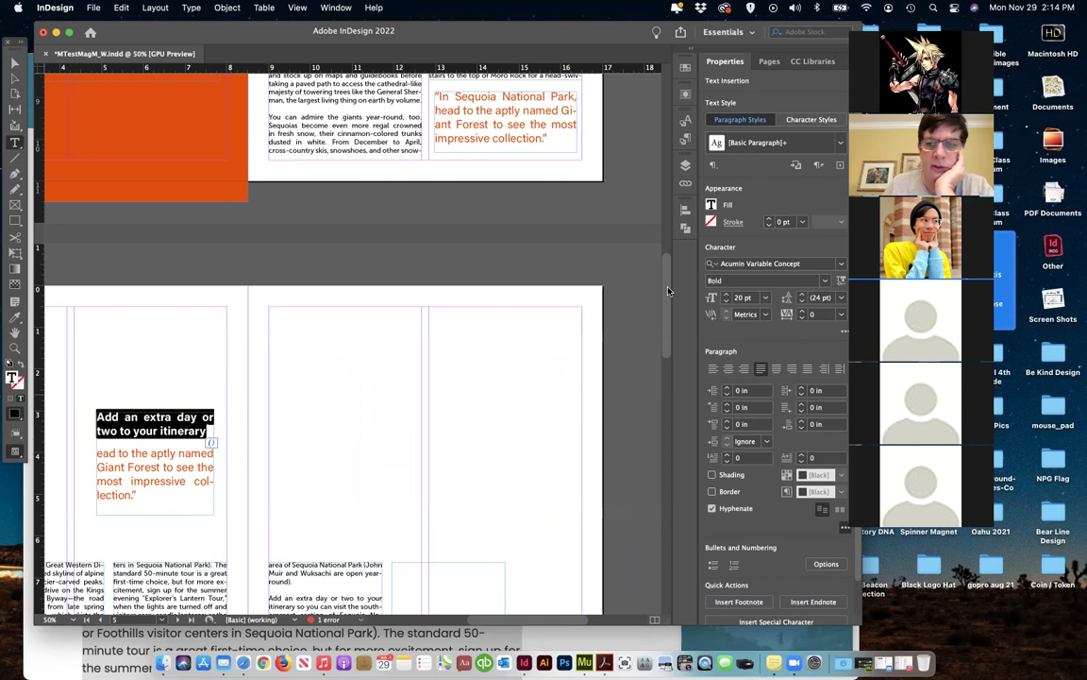
{"action": "left_click", "coordinate": [811, 281]}
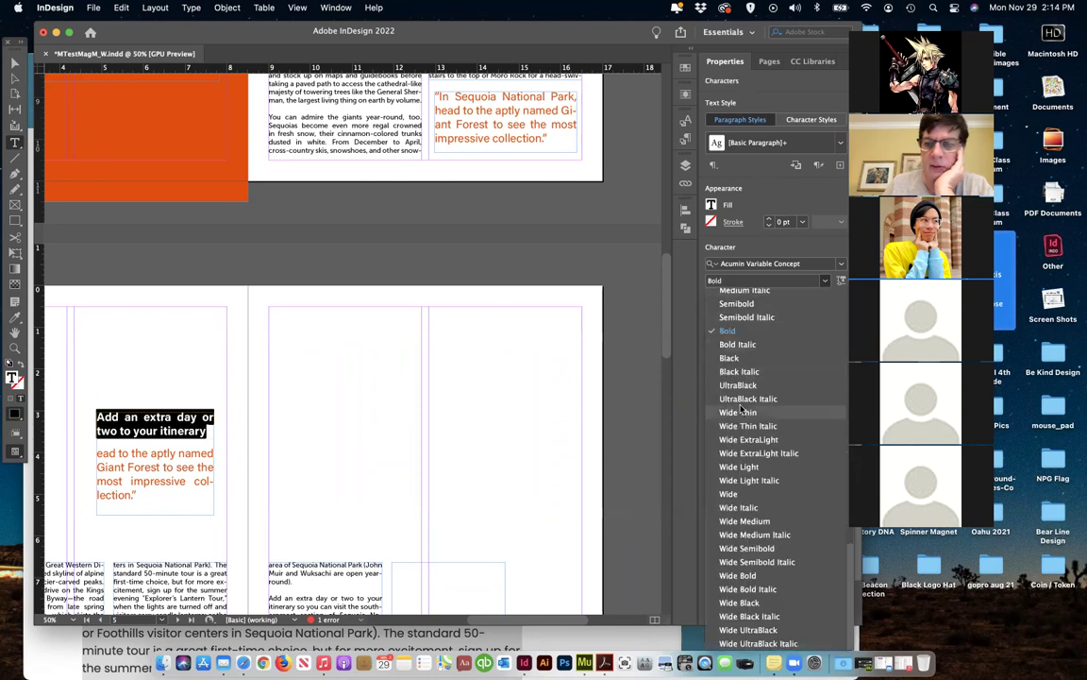
{"action": "scroll", "coordinate": [748, 460], "scroll_direction": "up", "scroll_amount": 5}
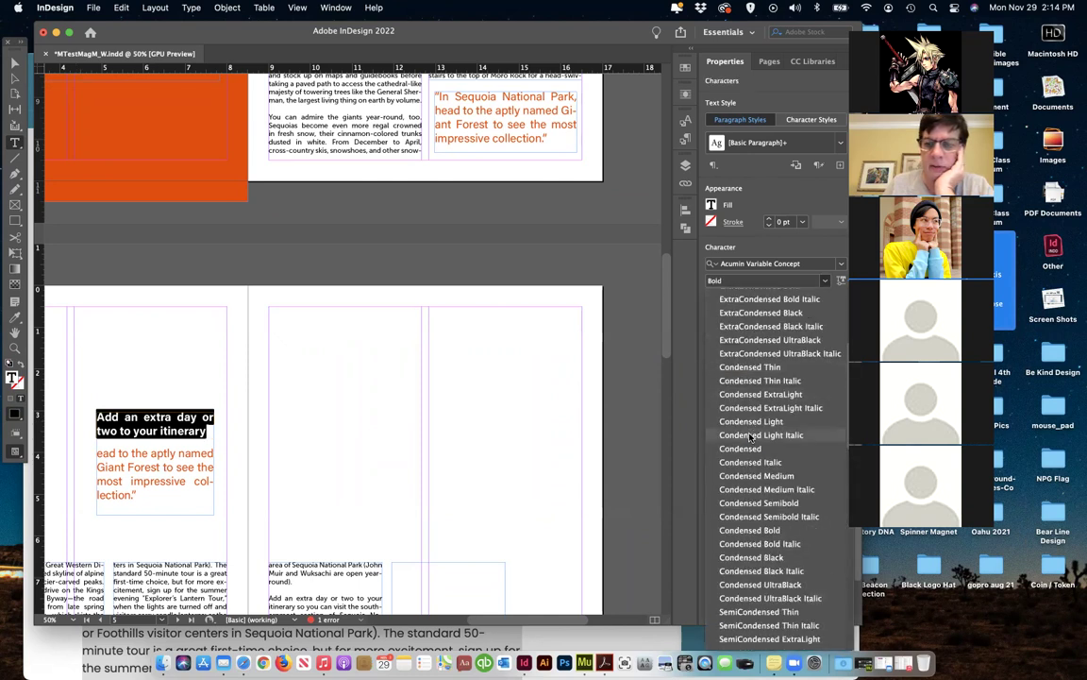
{"action": "scroll", "coordinate": [746, 397], "scroll_direction": "down", "scroll_amount": 5}
{"action": "left_click", "coordinate": [741, 505]}
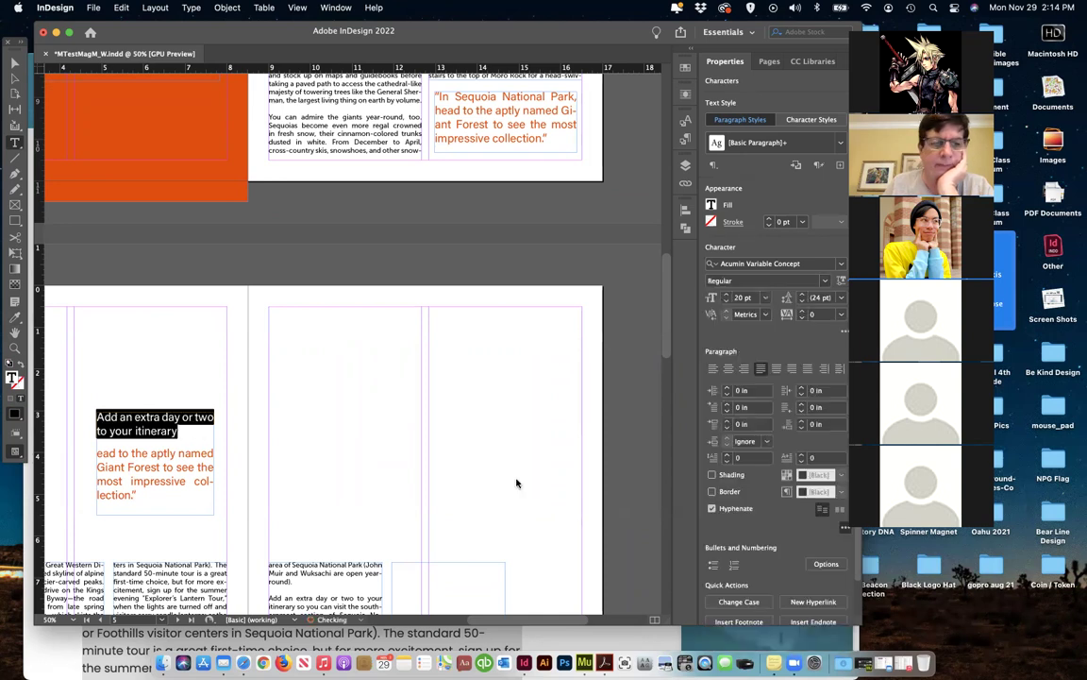
Fill the "Add an extra day or two to your itinerary" text with the PANTONE 1655 C swatch
{"action": "left_click", "coordinate": [178, 432]}
{"action": "left_click_drag", "start_coordinate": [180, 432], "coordinate": [96, 416]}
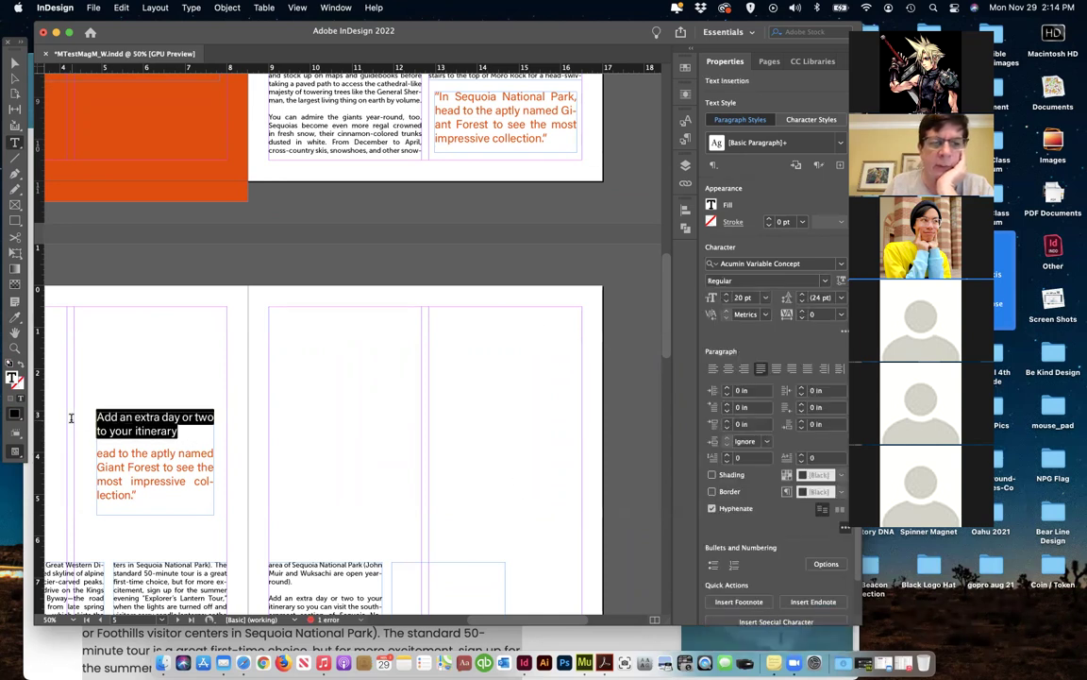
{"action": "left_click", "coordinate": [710, 205]}
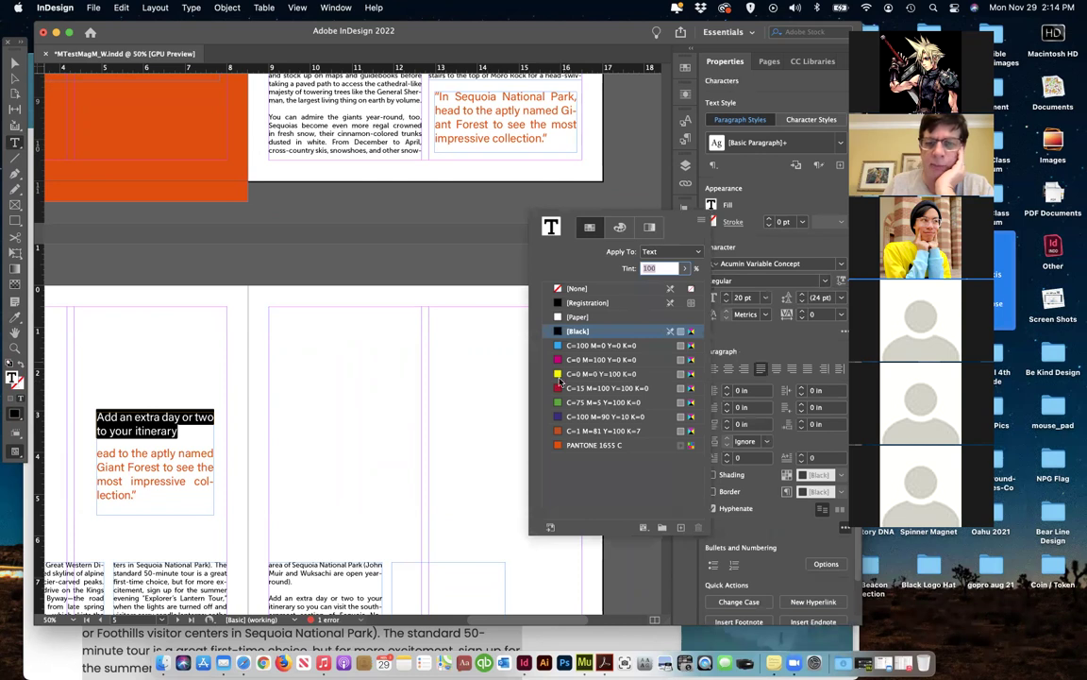
{"action": "left_click", "coordinate": [561, 446]}
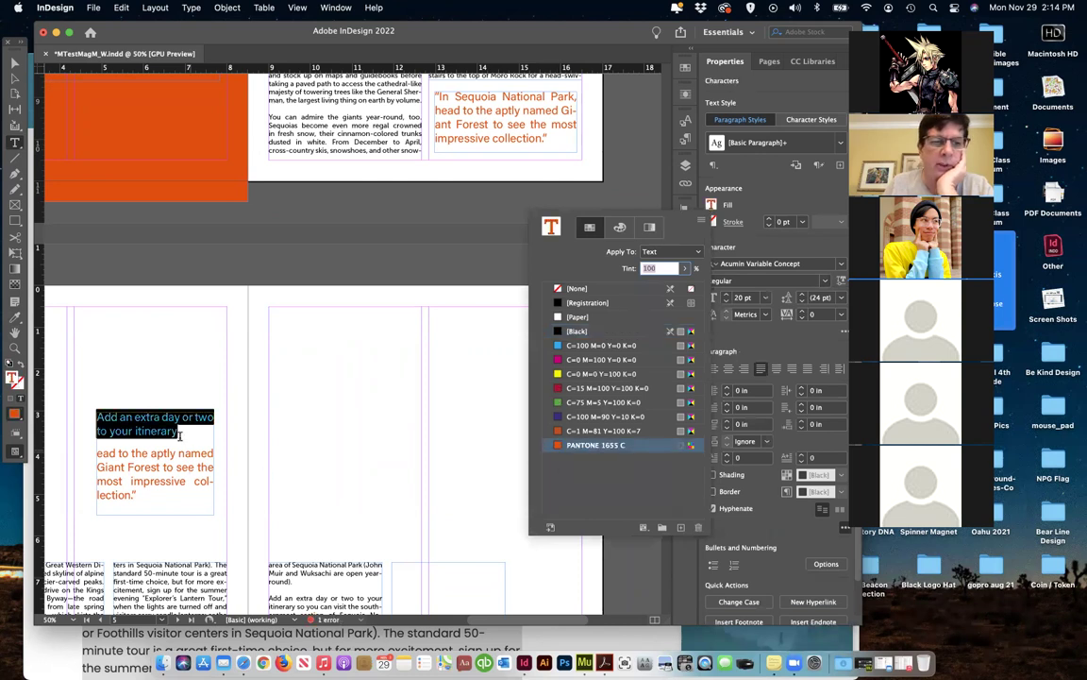
Add closing and opening quotation marks around "Add an extra day or two to your itinerary"
{"action": "left_click", "coordinate": [191, 433]}
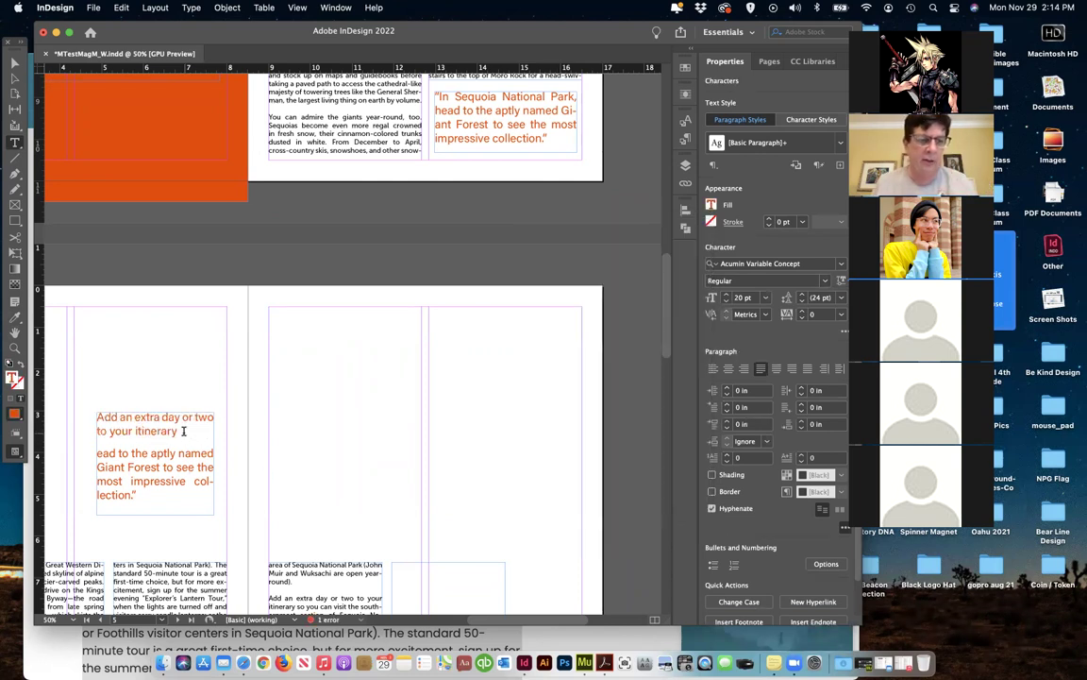
{"action": "type", "text": "\""}
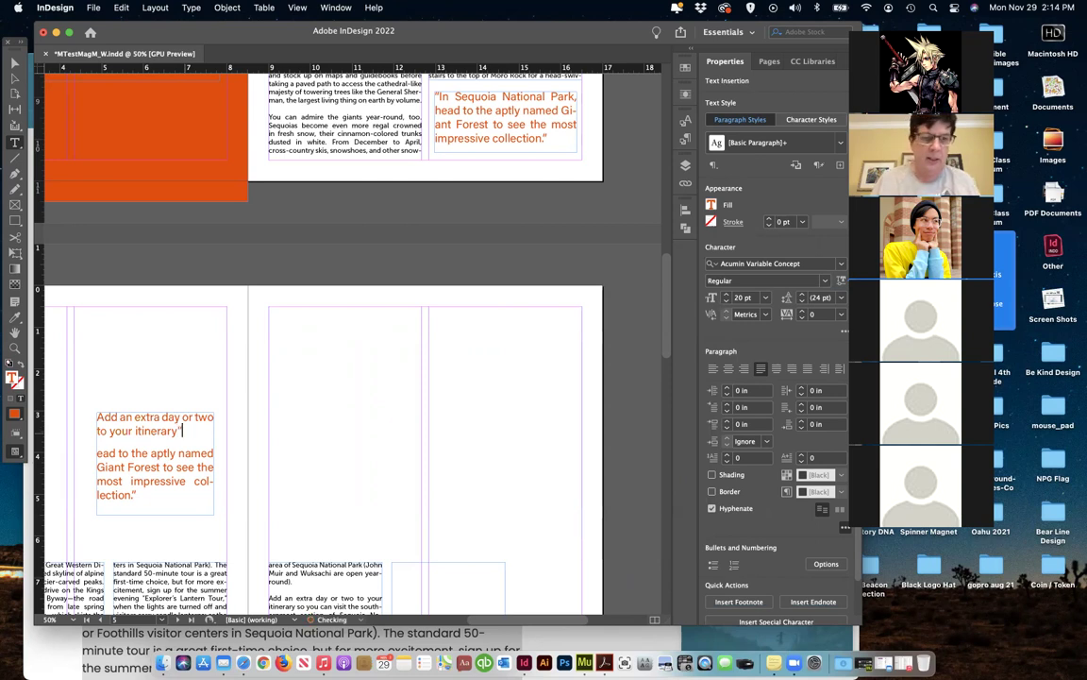
{"action": "left_click", "coordinate": [95, 417]}
{"action": "type", "text": "\""}
Delete the pasted "ead to the aptly named" text and shorten the quote's frame to about 0.8 in high
{"action": "left_click_drag", "start_coordinate": [96, 452], "coordinate": [152, 511]}
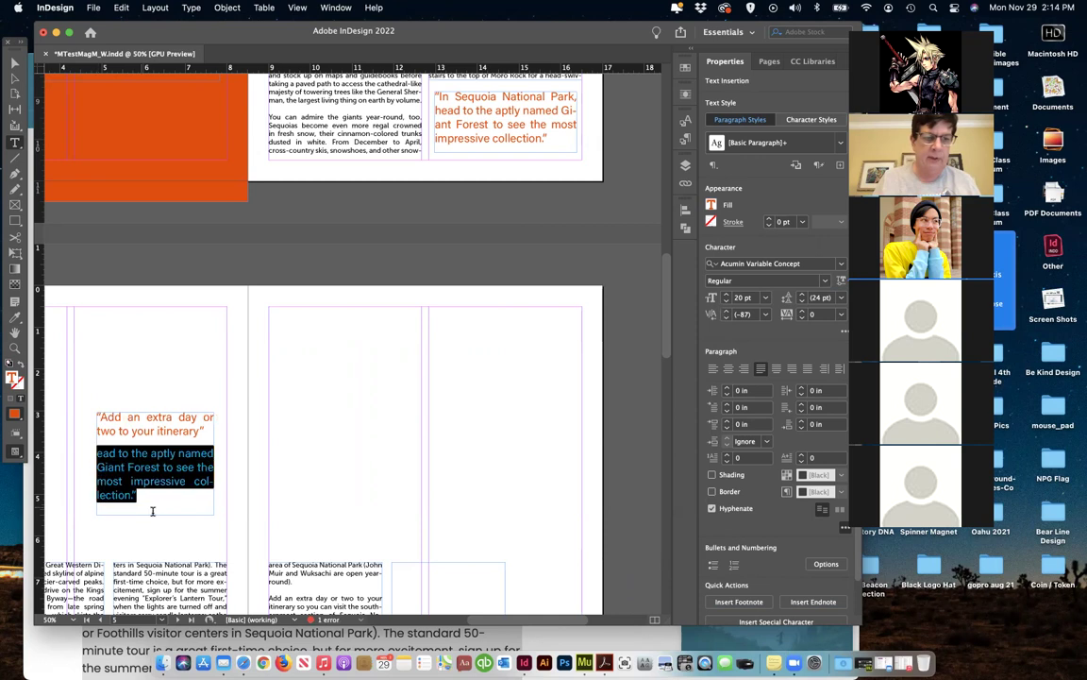
{"action": "key", "text": "BackSpace"}
{"action": "left_click", "coordinate": [14, 62]}
{"action": "left_click_drag", "start_coordinate": [154, 514], "coordinate": [153, 446]}
{"action": "scroll", "coordinate": [168, 466], "scroll_direction": "down", "scroll_amount": 5}
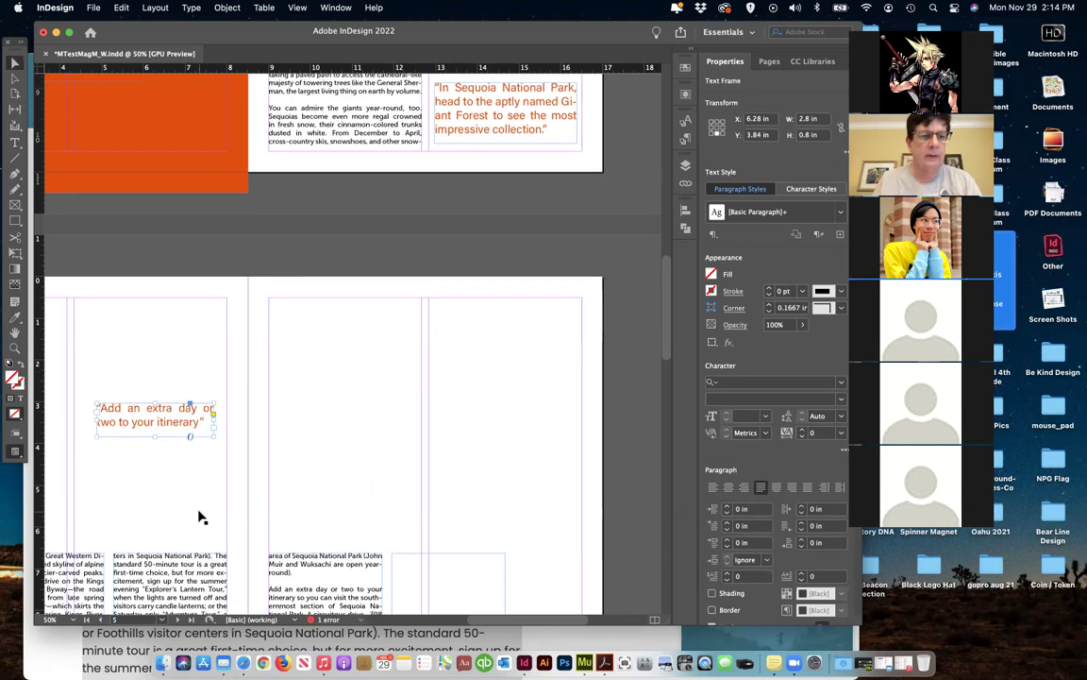
Move the quote frame down so it straddles the tops of page 4's two text columns, at about Y 7.03 in
{"action": "left_click_drag", "start_coordinate": [151, 215], "coordinate": [146, 431]}
{"action": "scroll", "coordinate": [147, 433], "scroll_direction": "left", "scroll_amount": 3}
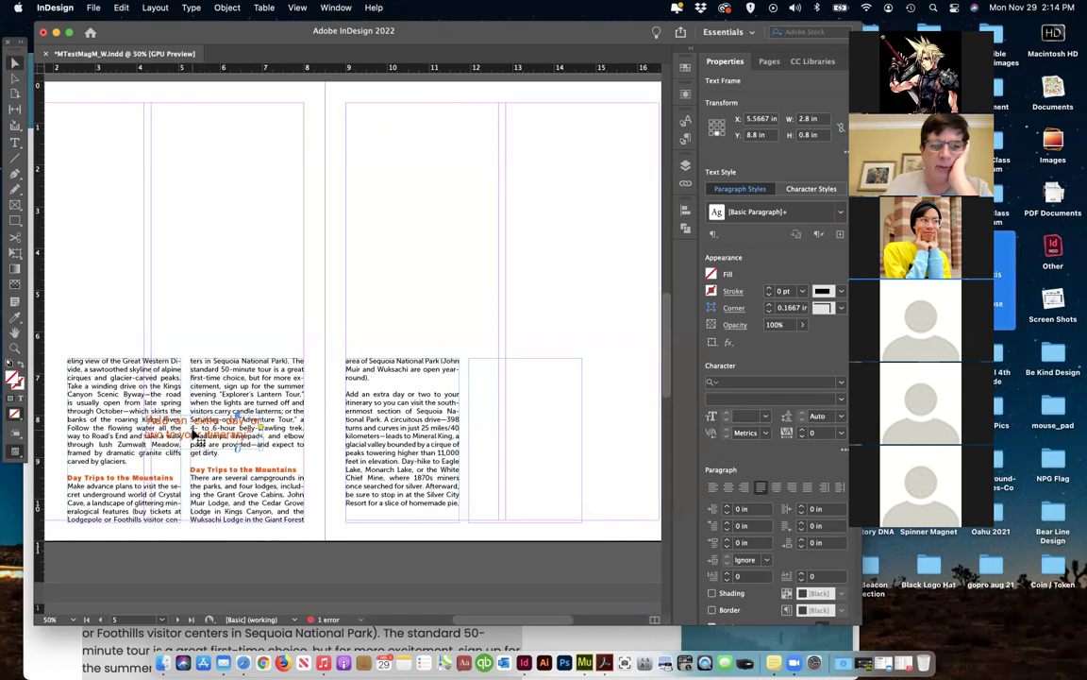
{"action": "scroll", "coordinate": [746, 459], "scroll_direction": "down", "scroll_amount": 5}
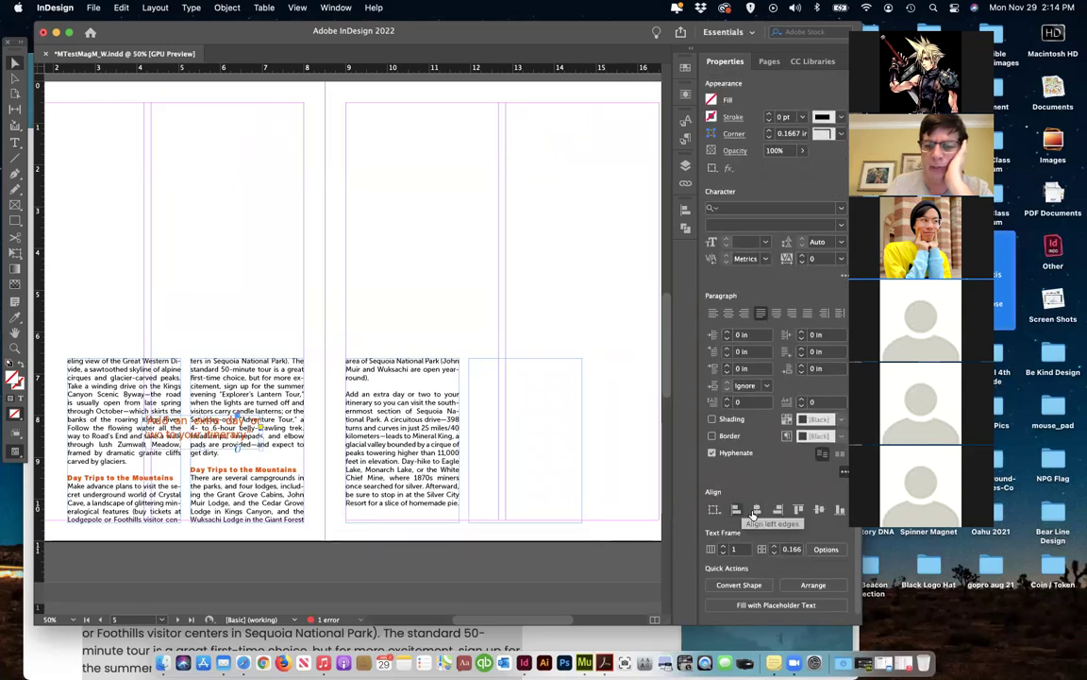
{"action": "left_click_drag", "start_coordinate": [186, 436], "coordinate": [180, 370]}
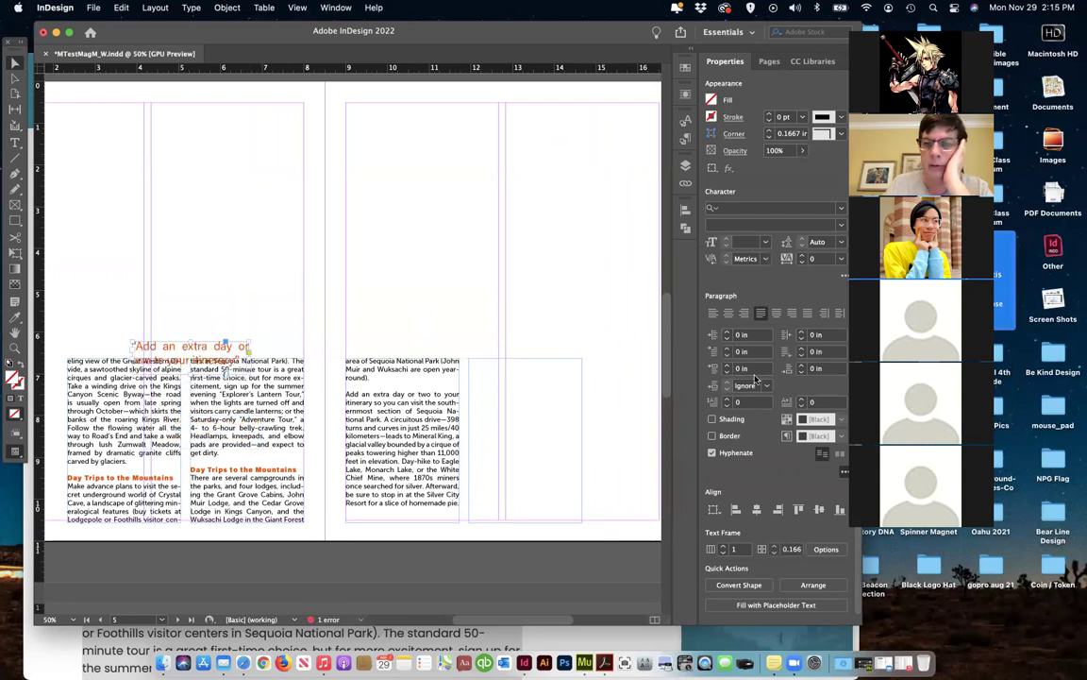
{"action": "scroll", "coordinate": [752, 377], "scroll_direction": "up", "scroll_amount": 5}
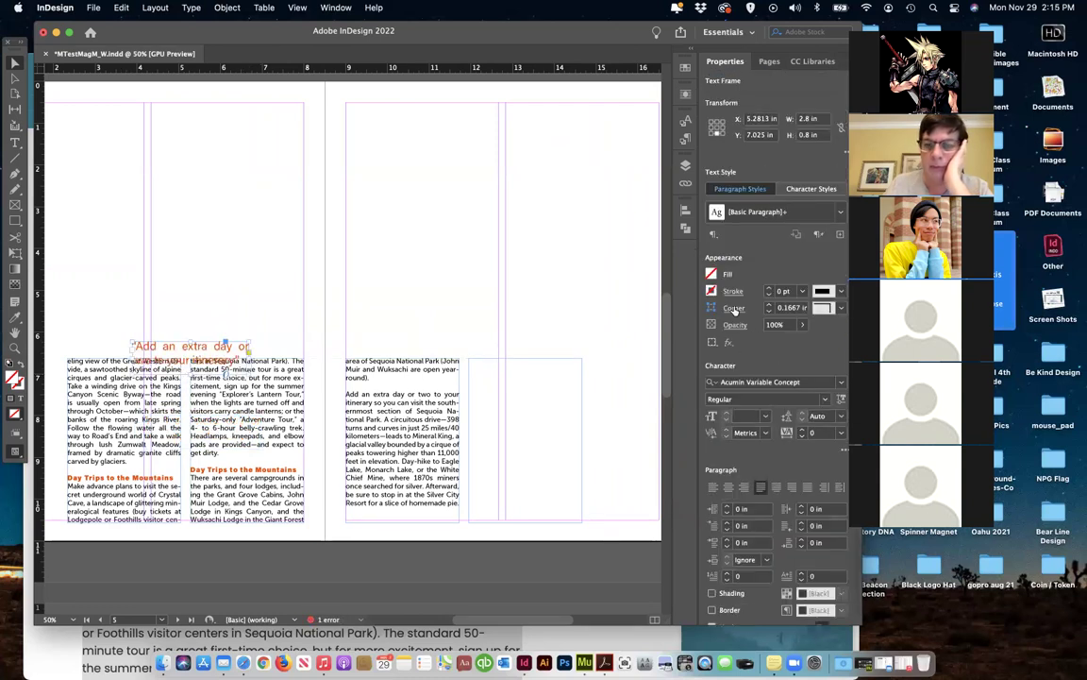
Set the quote in Acumin Variable Concept Bold at 20 pt and widen its frame to about 3 in
{"action": "key", "text": "super+z"}
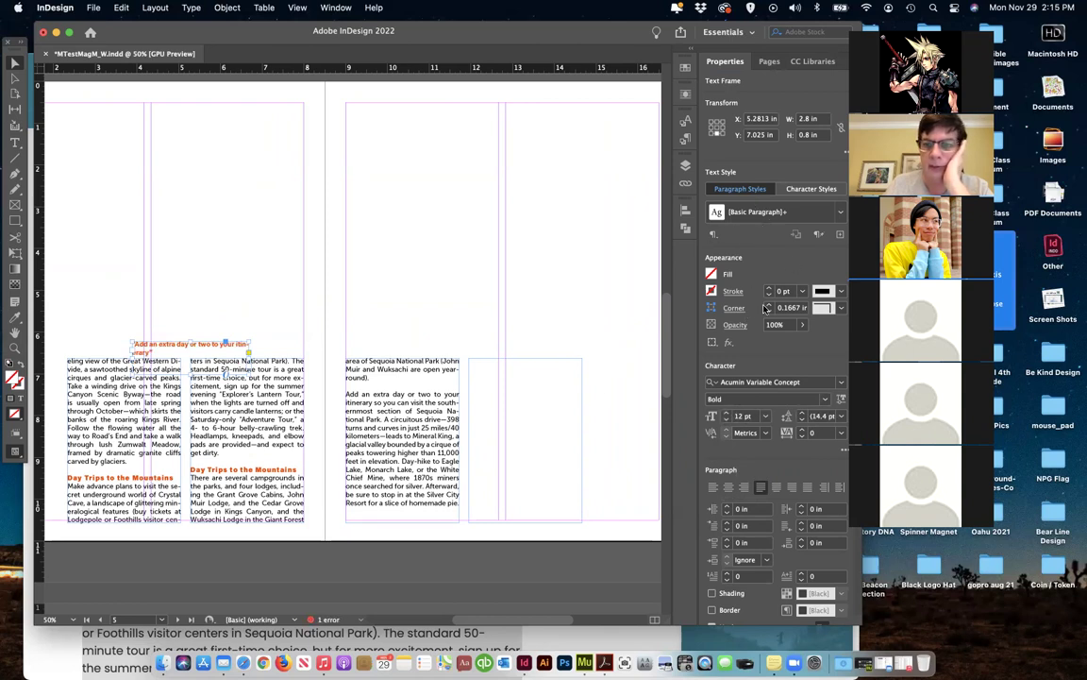
{"action": "left_click", "coordinate": [726, 413]}
{"action": "left_click", "coordinate": [727, 413]}
{"action": "left_click", "coordinate": [727, 413]}
{"action": "left_click", "coordinate": [727, 413]}
{"action": "left_click", "coordinate": [727, 413]}
{"action": "left_click", "coordinate": [727, 414]}
{"action": "left_click", "coordinate": [727, 413]}
{"action": "left_click", "coordinate": [726, 413]}
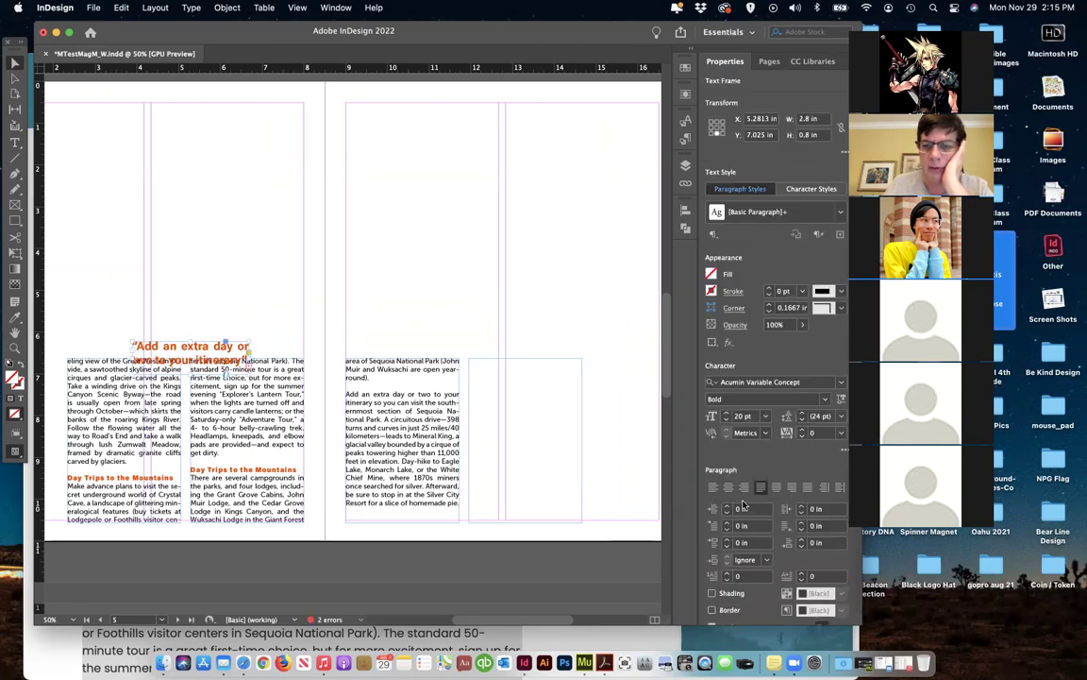
{"action": "left_click_drag", "start_coordinate": [249, 370], "coordinate": [258, 369]}
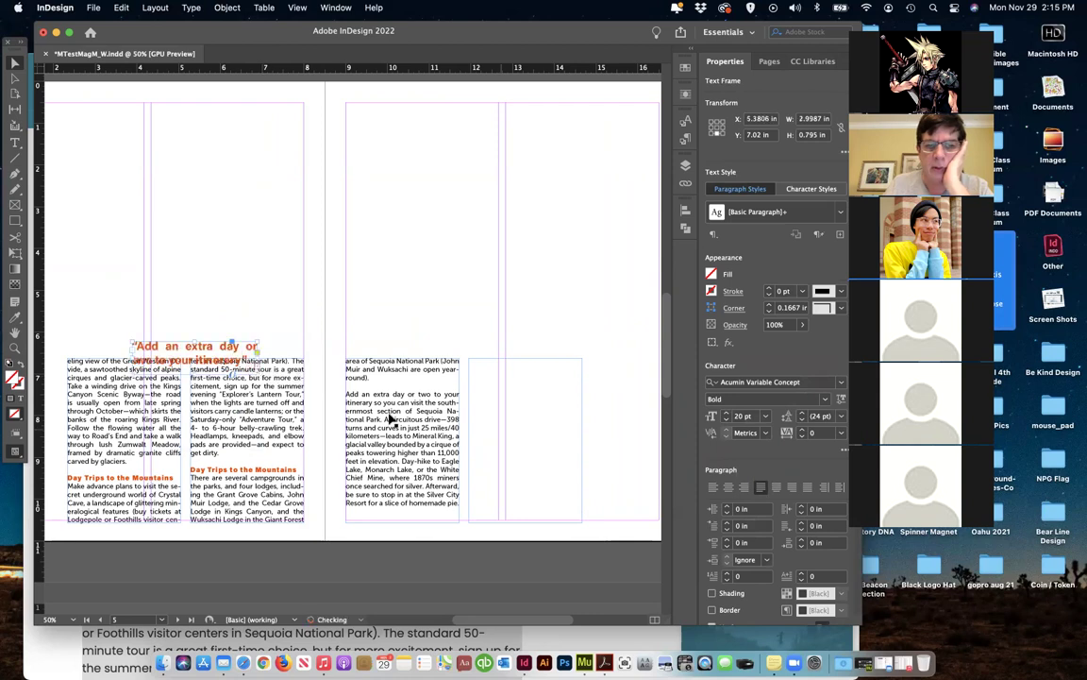
{"action": "scroll", "coordinate": [708, 425], "scroll_direction": "down", "scroll_amount": 5}
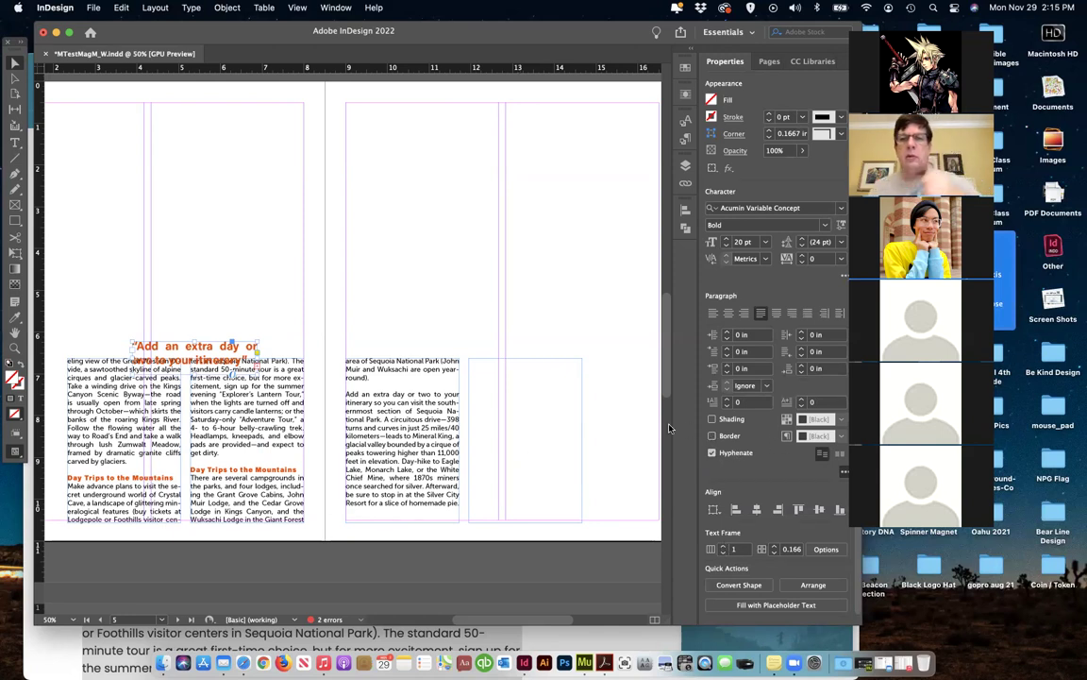
Draw a rectangle about 3.27 by 0.92 in around the quote and wrap text around its bounding box
{"action": "left_click", "coordinate": [14, 221]}
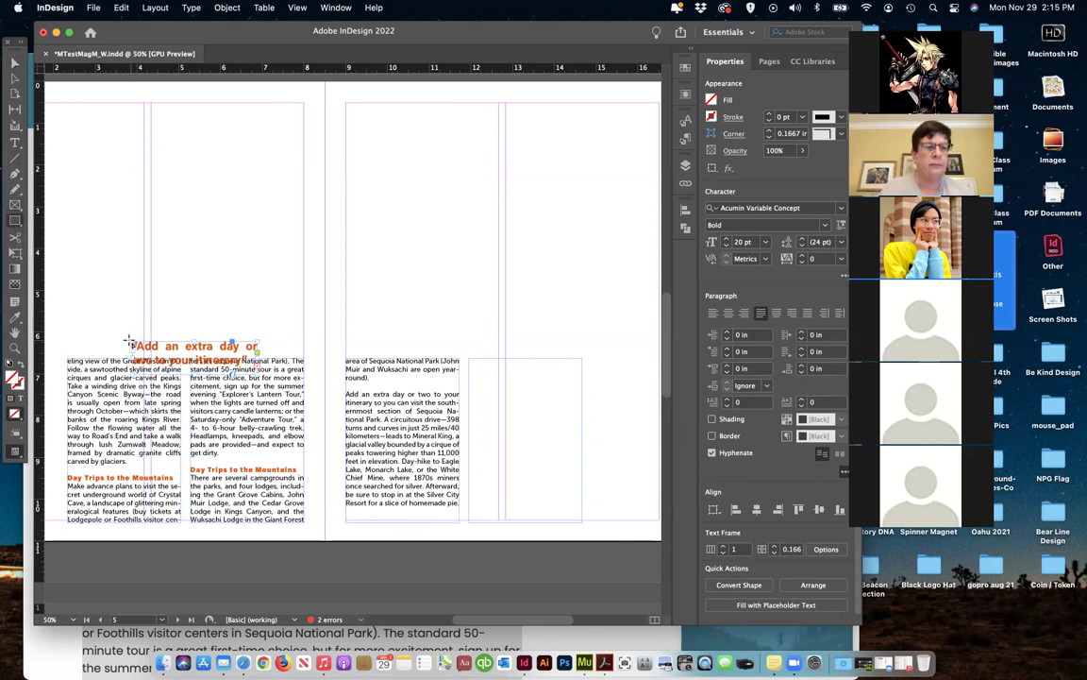
{"action": "left_click_drag", "start_coordinate": [126, 336], "coordinate": [262, 375]}
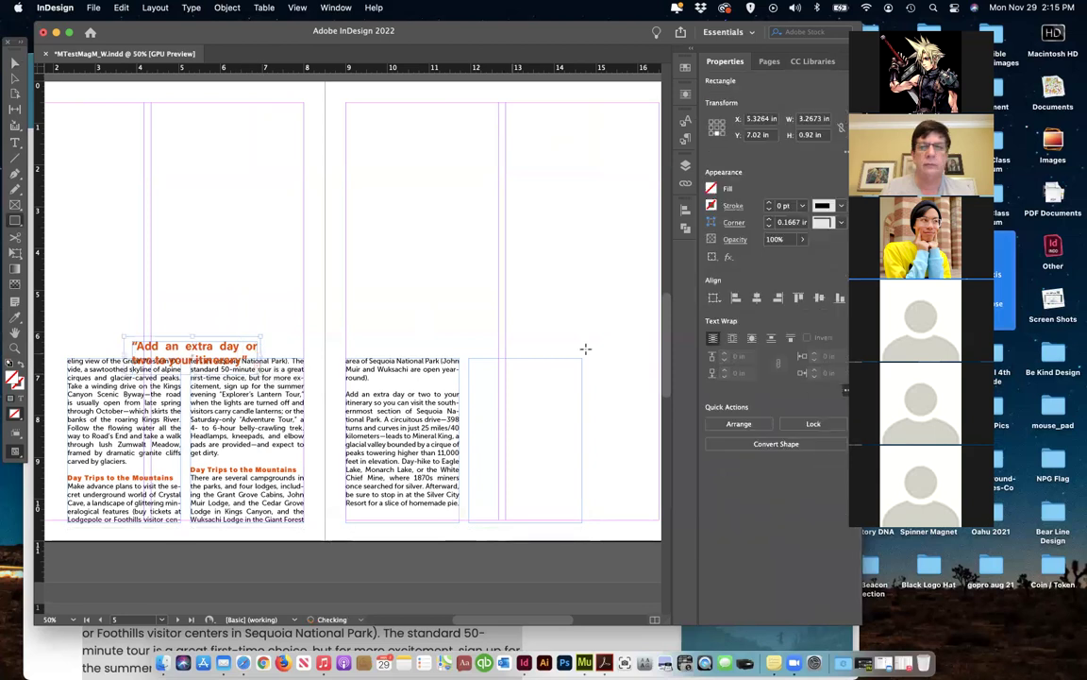
{"action": "left_click", "coordinate": [732, 339]}
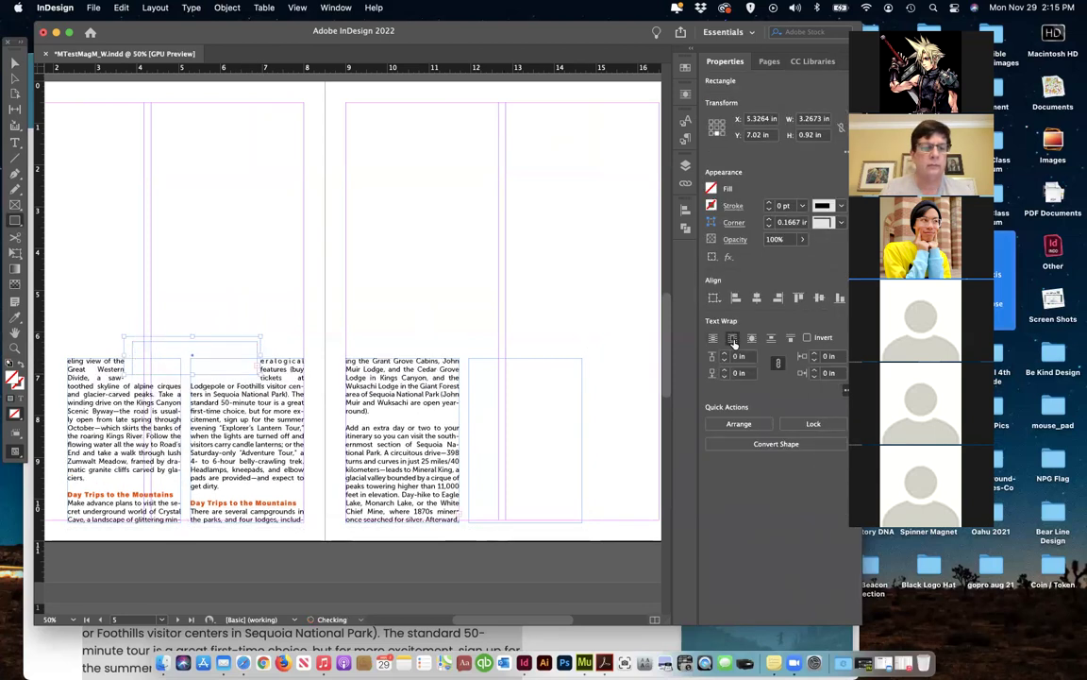
Move the quote's text frame up above page 4's two columns, to about X 5.46 in and Y 6.36 in
{"action": "left_click", "coordinate": [151, 7]}
{"action": "left_click", "coordinate": [155, 8]}
{"action": "left_click", "coordinate": [156, 7]}
{"action": "left_click", "coordinate": [155, 8]}
{"action": "key", "text": "v"}
{"action": "left_click_drag", "start_coordinate": [169, 330], "coordinate": [184, 352]}
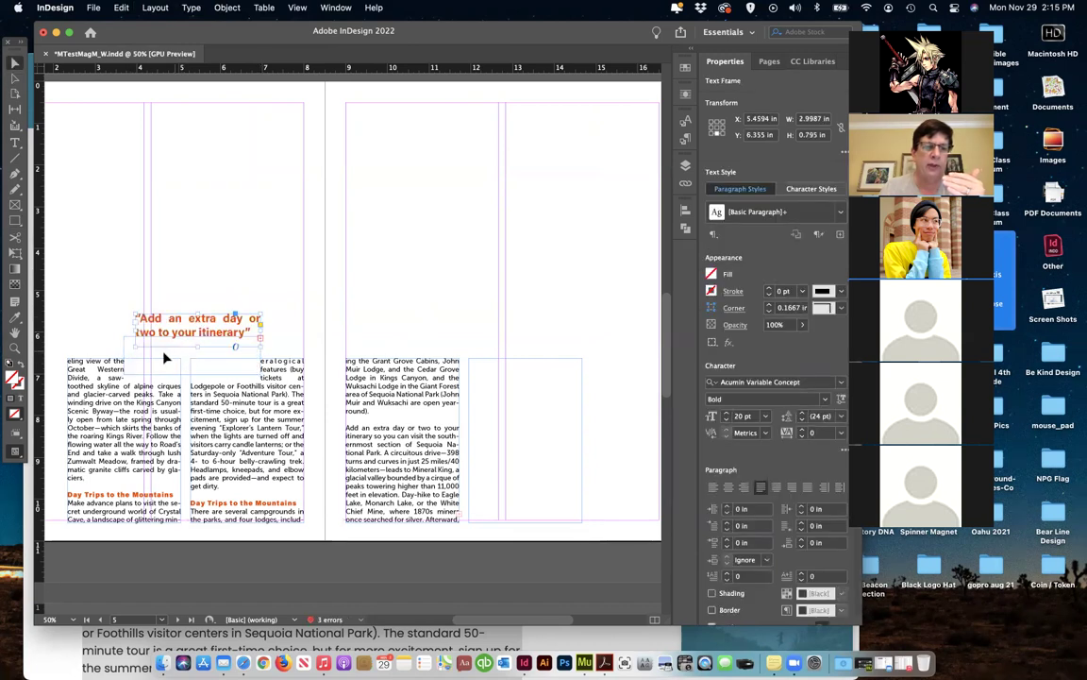
{"action": "scroll", "coordinate": [200, 316], "scroll_direction": "up", "scroll_amount": 1}
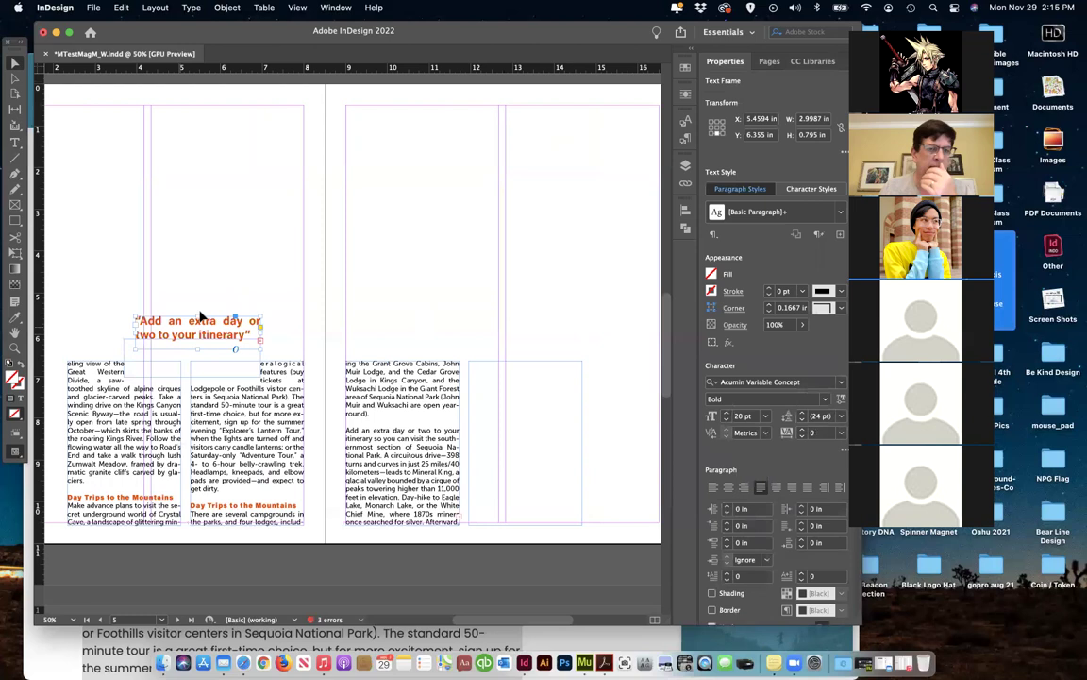
{"action": "double_click", "coordinate": [253, 335]}
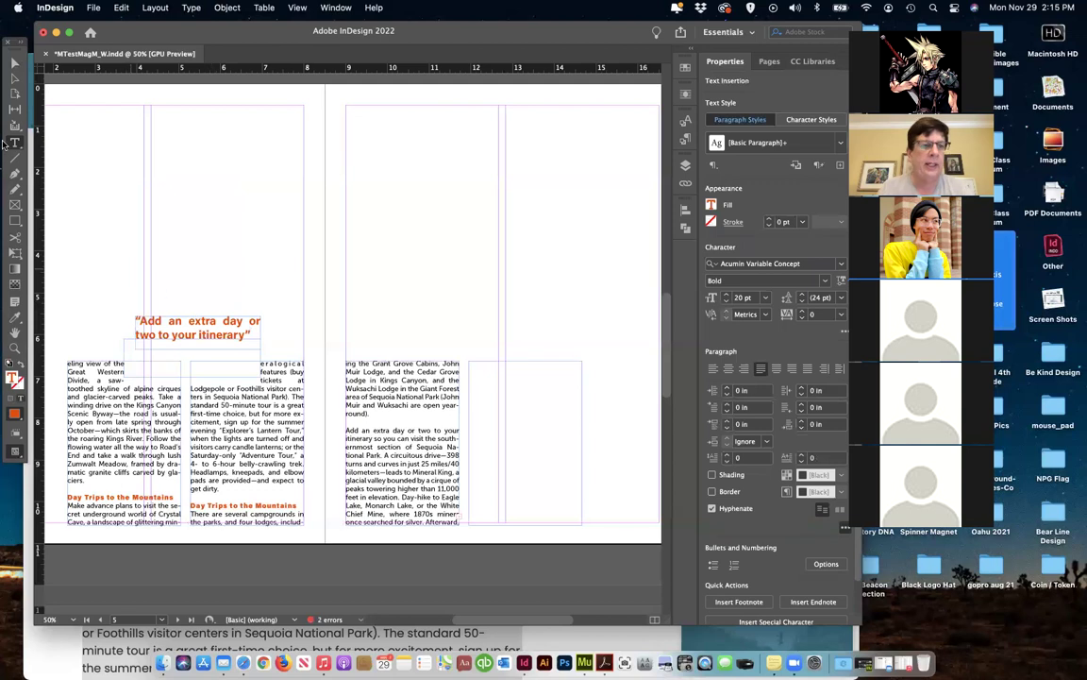
{"action": "left_click", "coordinate": [14, 62]}
Move the text-wrap rectangle up around the quote, to about Y 6.36 in, and send it backward one level
{"action": "left_click_drag", "start_coordinate": [149, 371], "coordinate": [187, 364]}
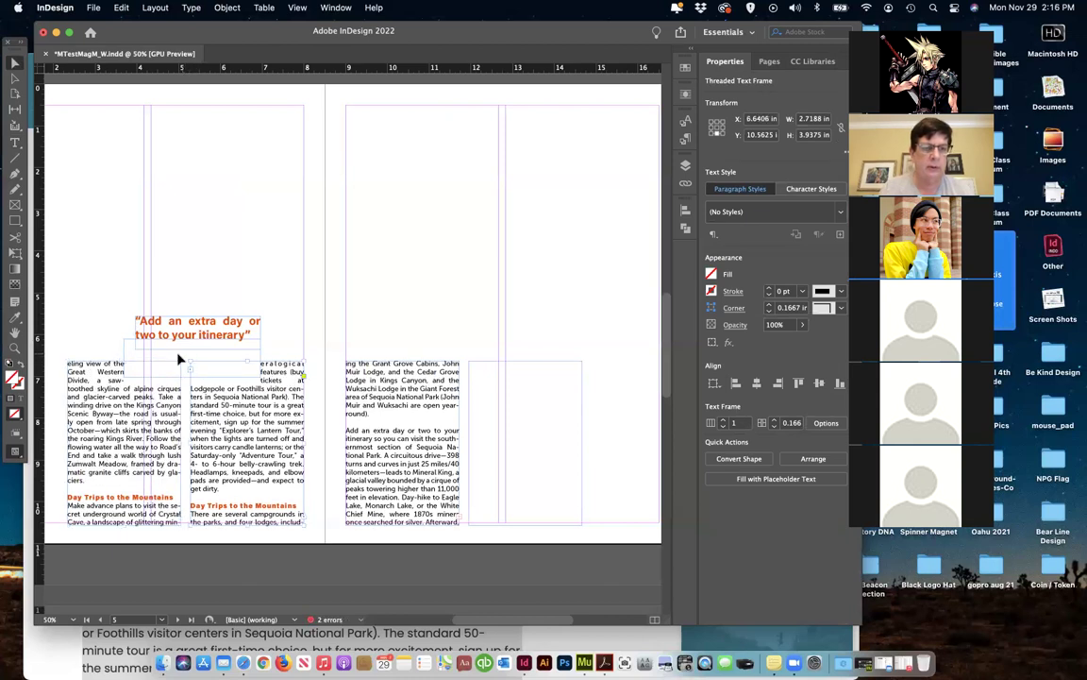
{"action": "left_click", "coordinate": [133, 354]}
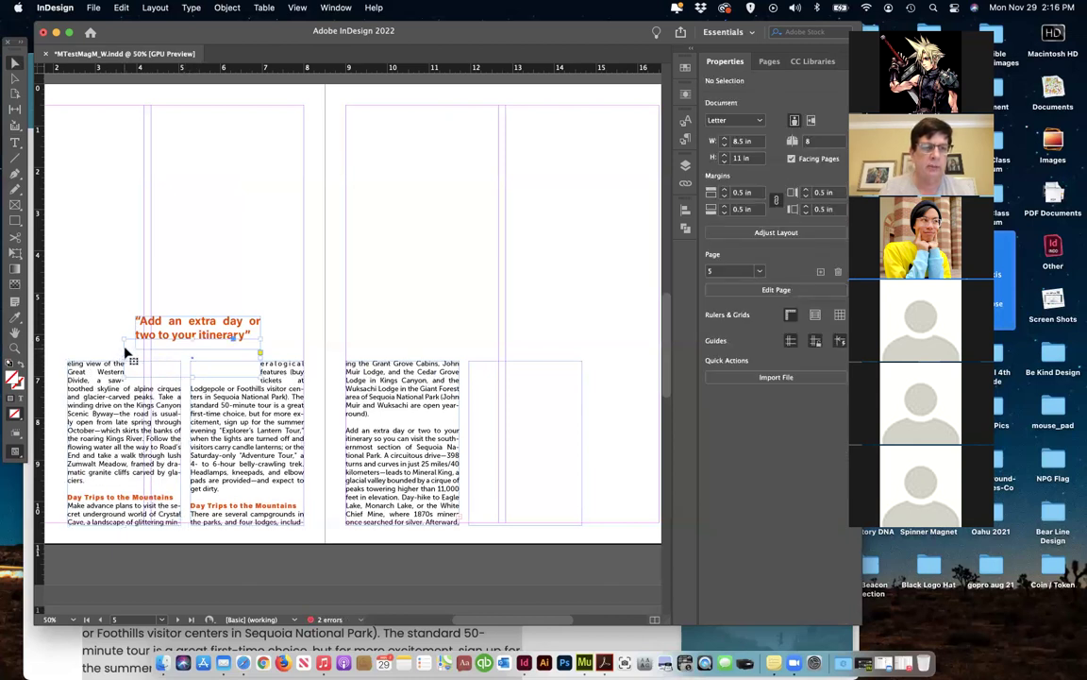
{"action": "left_click", "coordinate": [124, 352]}
{"action": "left_click_drag", "start_coordinate": [125, 352], "coordinate": [128, 323]}
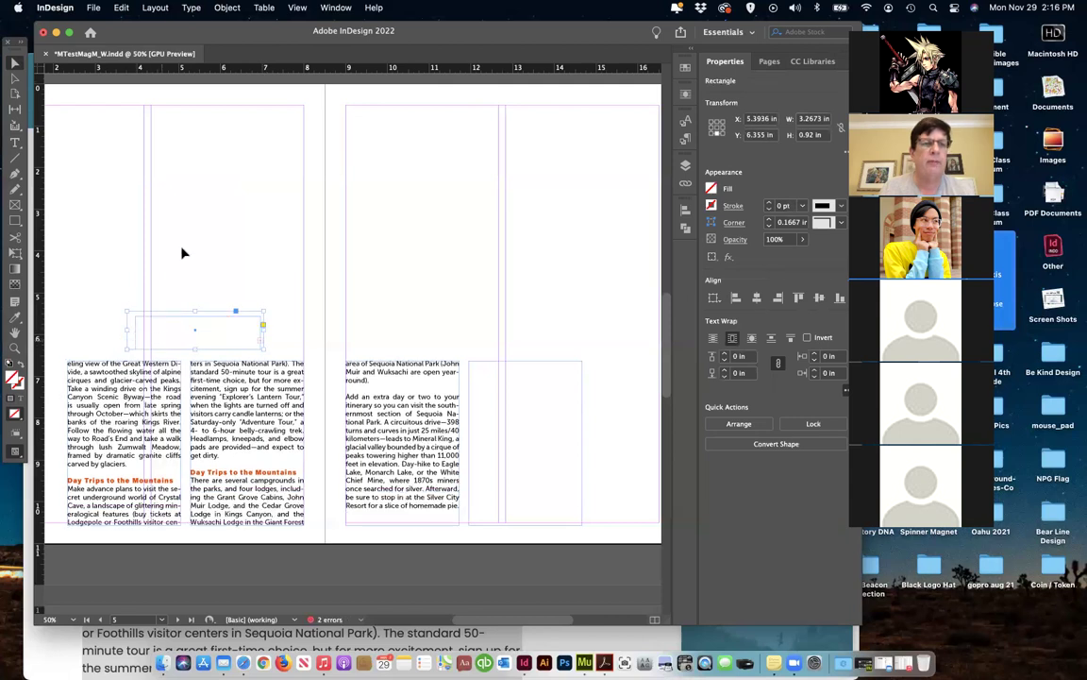
{"action": "left_click", "coordinate": [222, 8]}
{"action": "mouse_move", "coordinate": [283, 54]}
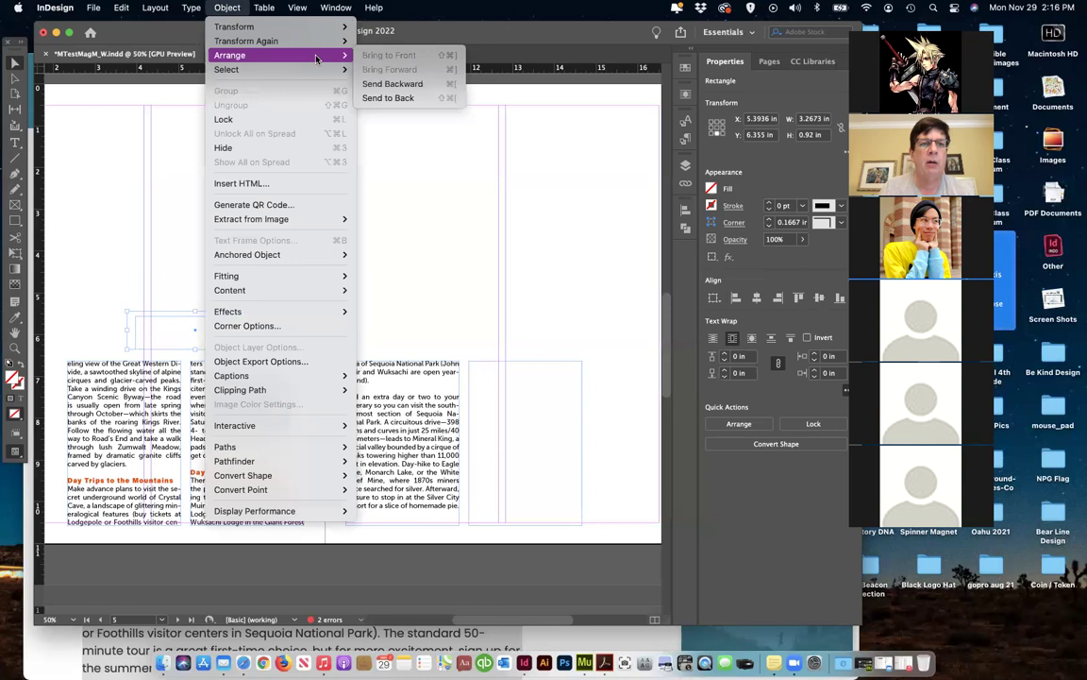
{"action": "left_click", "coordinate": [374, 85]}
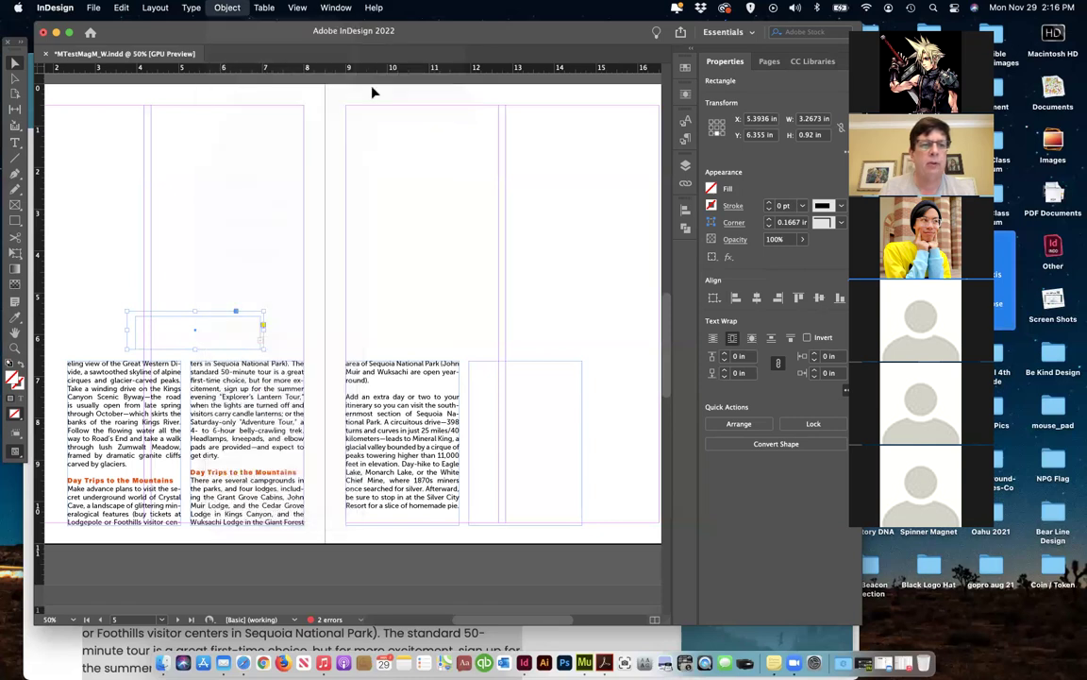
Send the text-wrap rectangle backward and move the quote's text frame up to about X 5.53 in and Y 5.64 in
{"action": "left_click", "coordinate": [226, 8]}
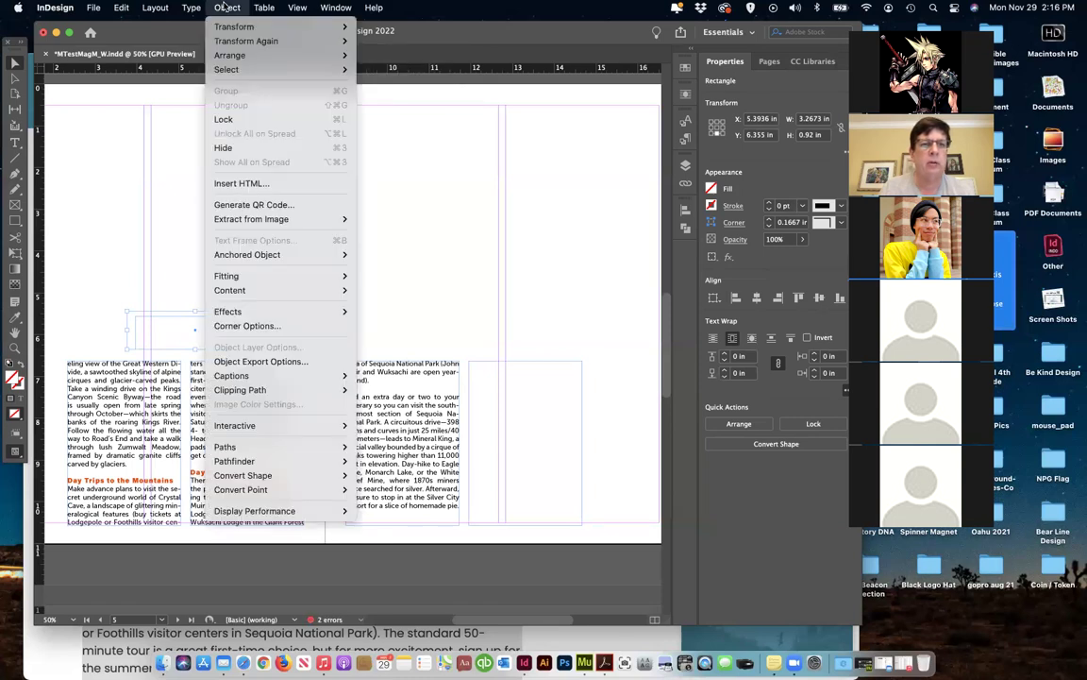
{"action": "mouse_move", "coordinate": [229, 57]}
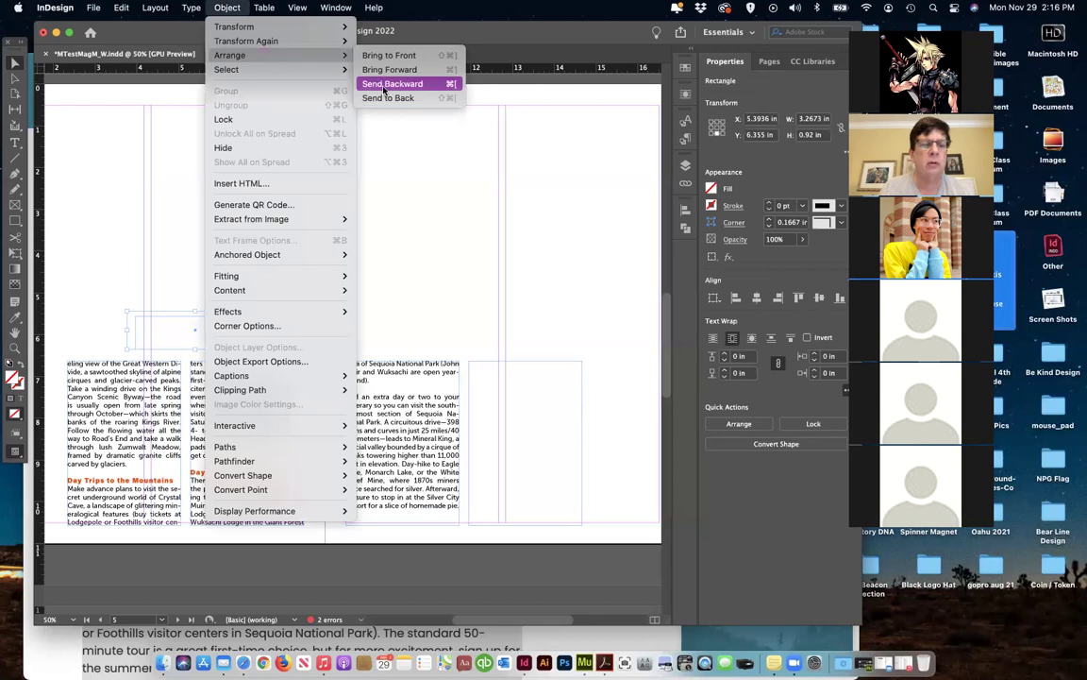
{"action": "left_click", "coordinate": [347, 82]}
{"action": "left_click_drag", "start_coordinate": [201, 323], "coordinate": [175, 290]}
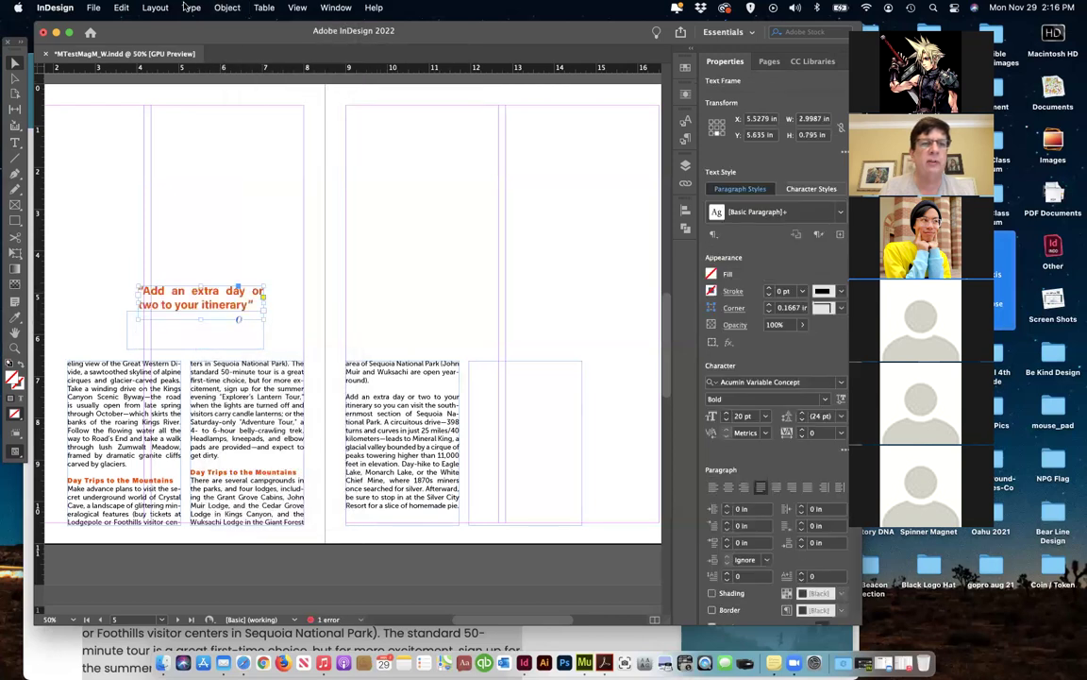
{"action": "left_click", "coordinate": [226, 8]}
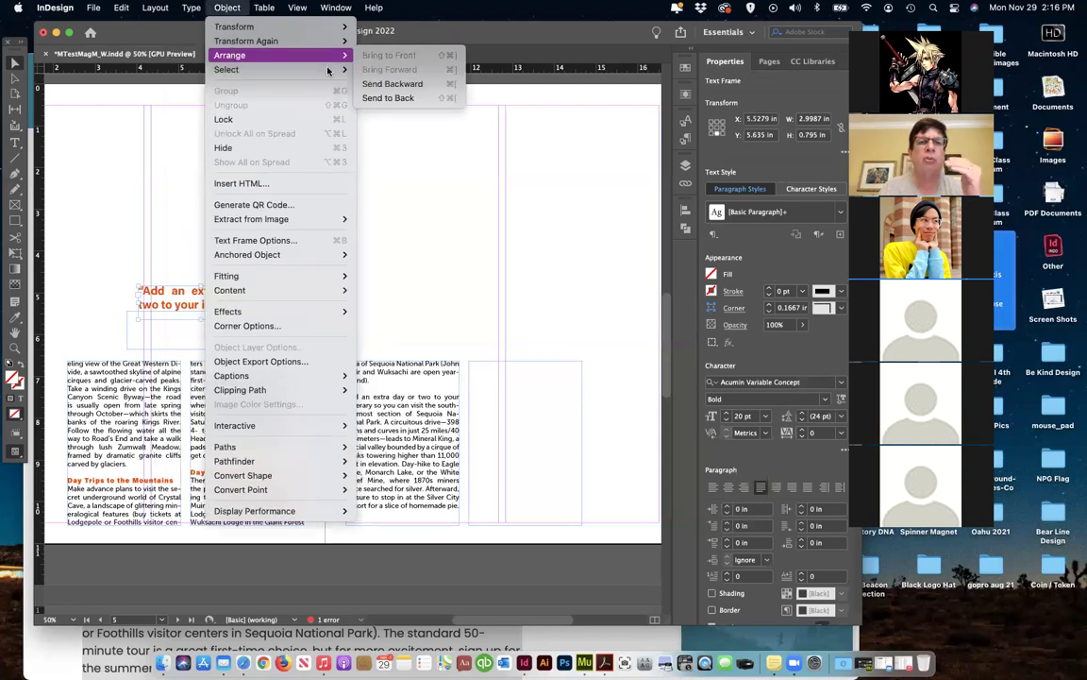
{"action": "mouse_move", "coordinate": [309, 58]}
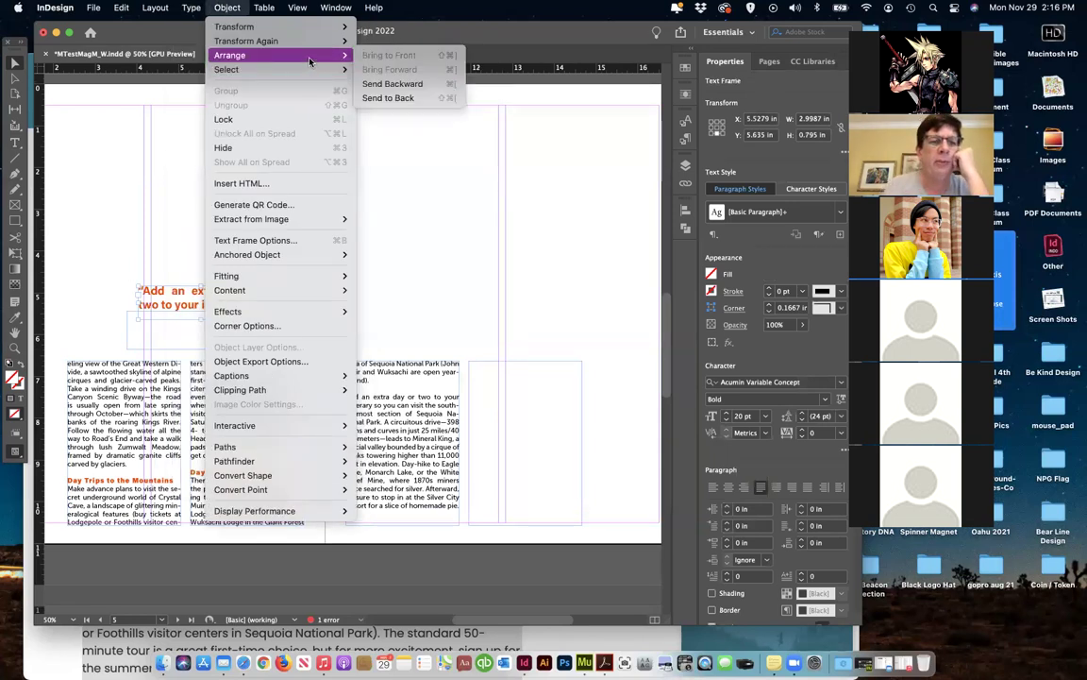
{"action": "left_click", "coordinate": [194, 155]}
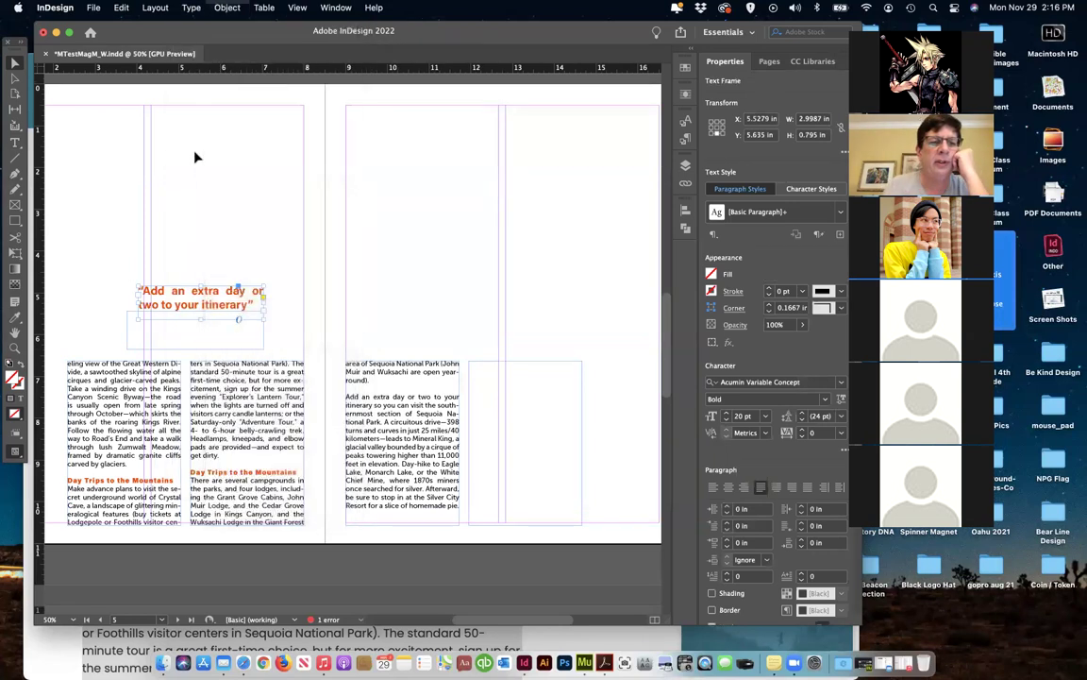
{"action": "left_click", "coordinate": [226, 8]}
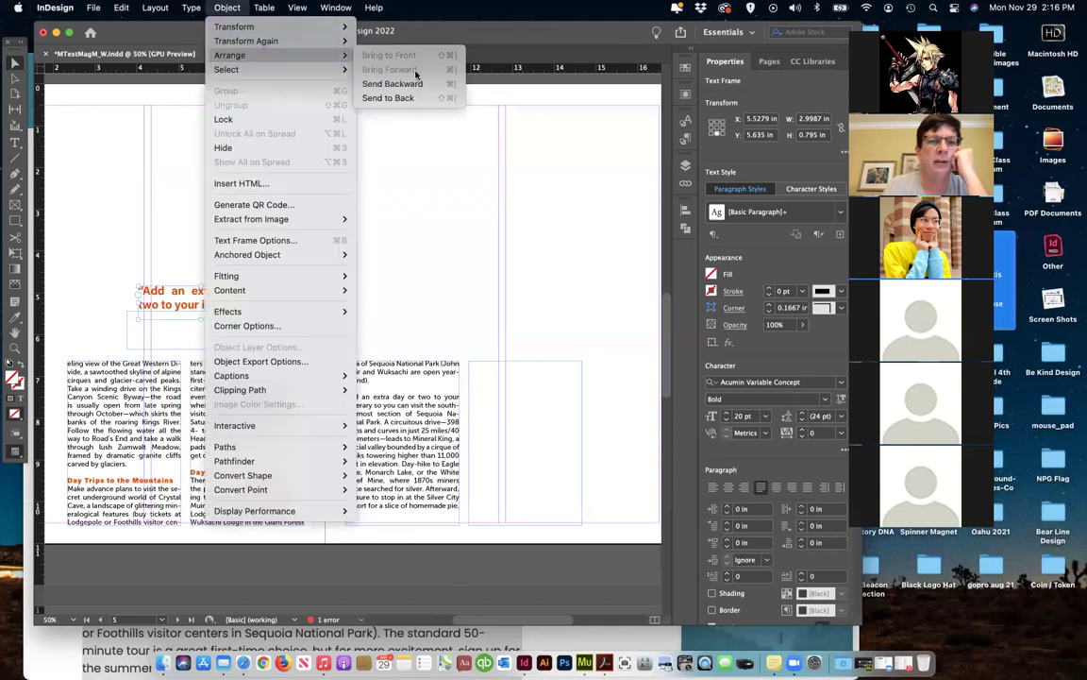
{"action": "left_click", "coordinate": [141, 173]}
Move the quote's text frame up clear of the empty rectangle, to about X 5.75 in and Y 4.84 in
{"action": "left_click", "coordinate": [153, 290]}
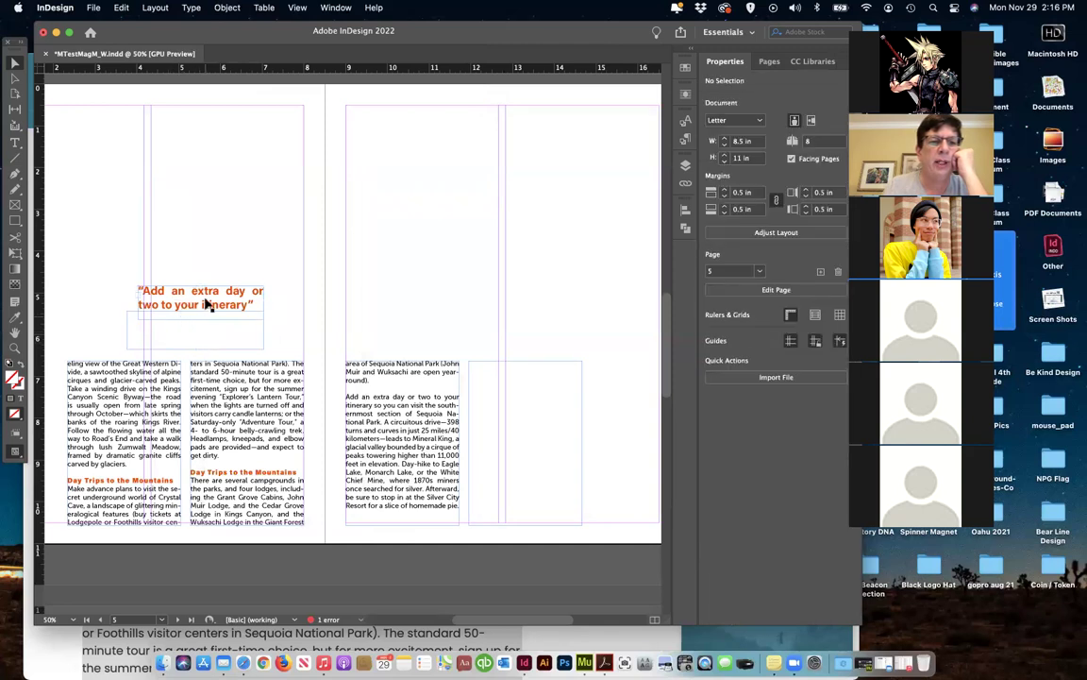
{"action": "left_click_drag", "start_coordinate": [208, 303], "coordinate": [215, 265]}
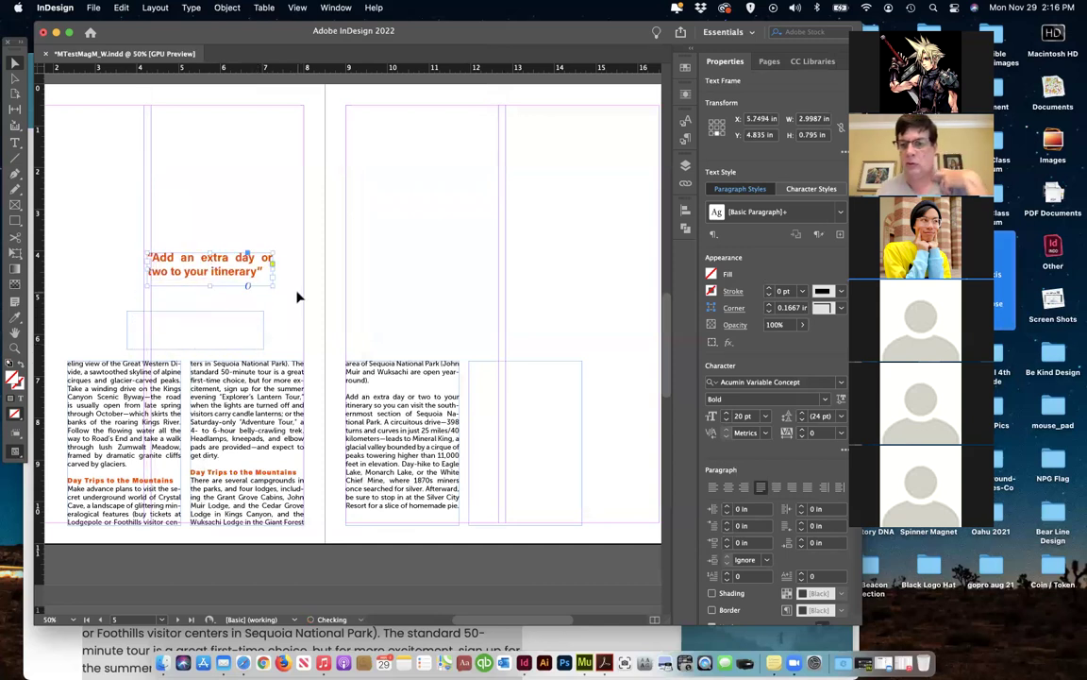
{"action": "scroll", "coordinate": [722, 542], "scroll_direction": "down", "scroll_amount": 5}
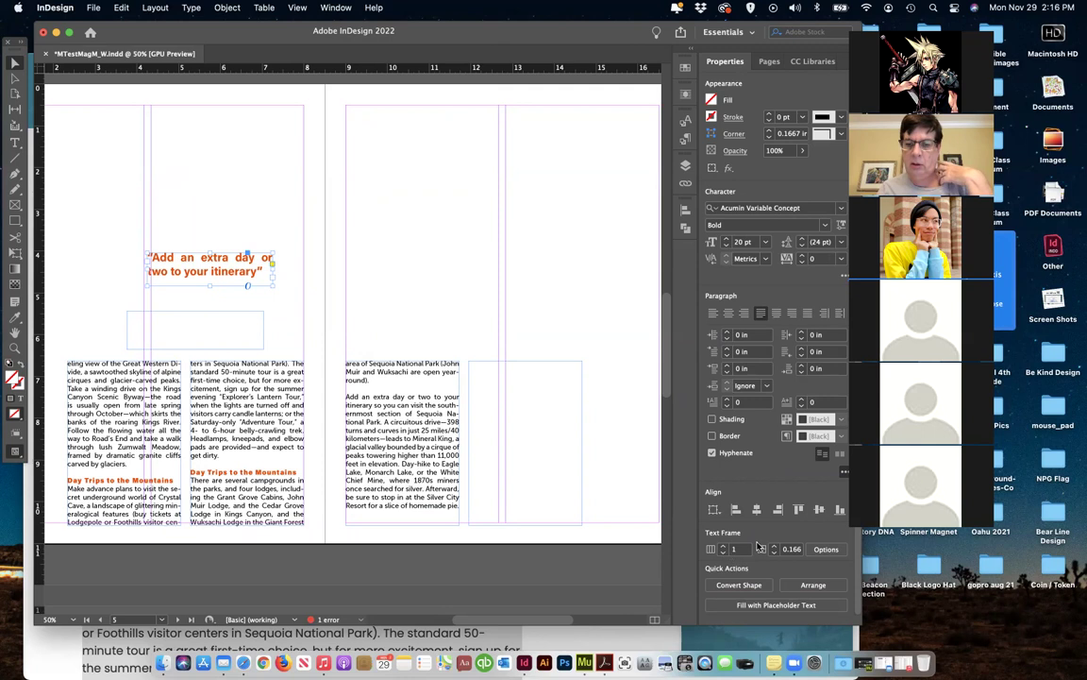
{"action": "left_click", "coordinate": [724, 548]}
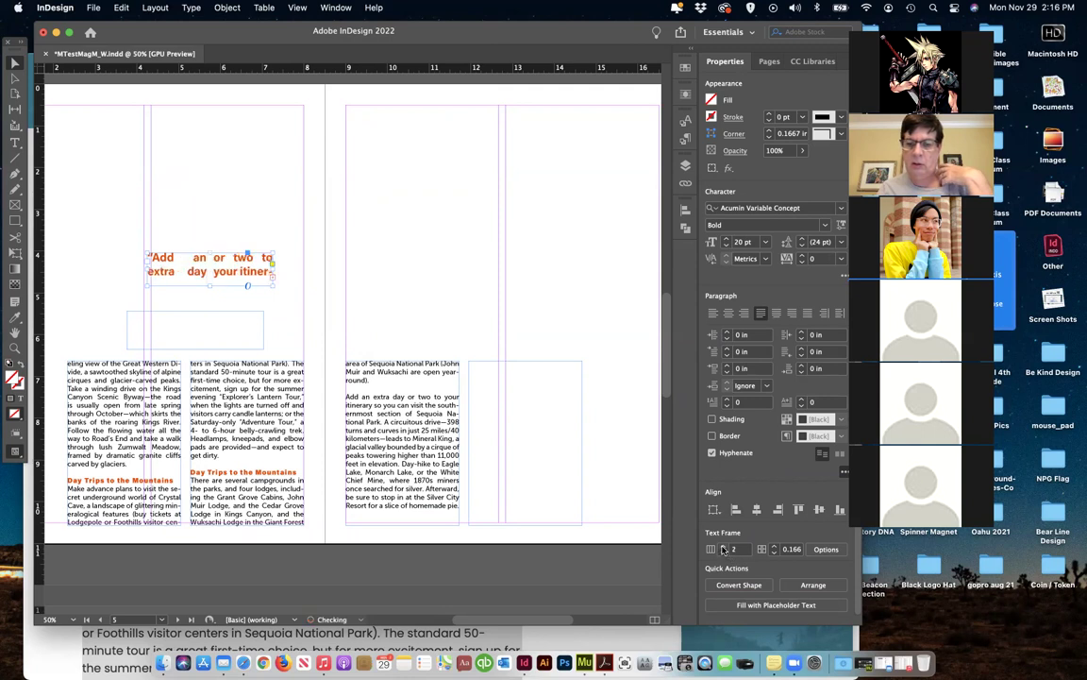
{"action": "left_click", "coordinate": [723, 553]}
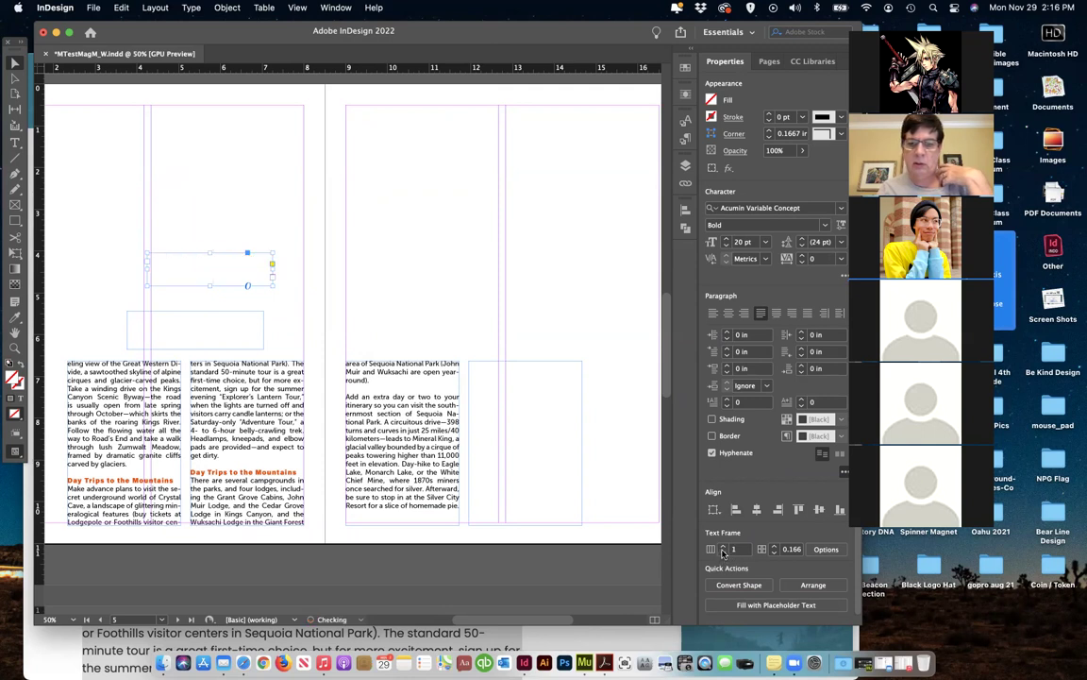
{"action": "left_click", "coordinate": [827, 549]}
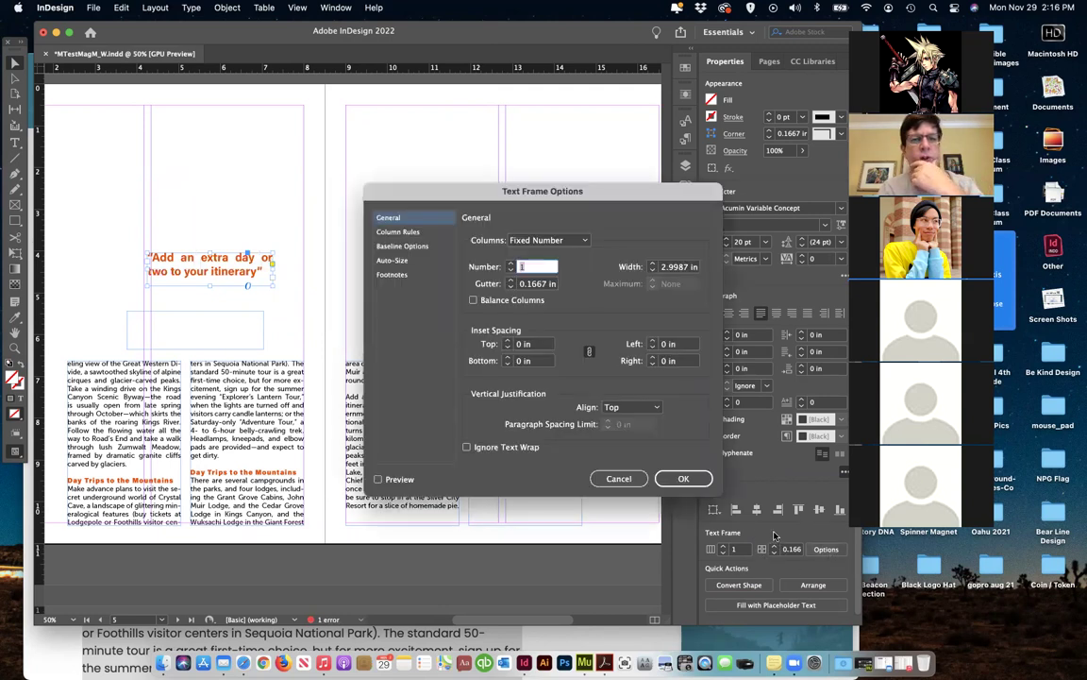
{"action": "left_click", "coordinate": [616, 478]}
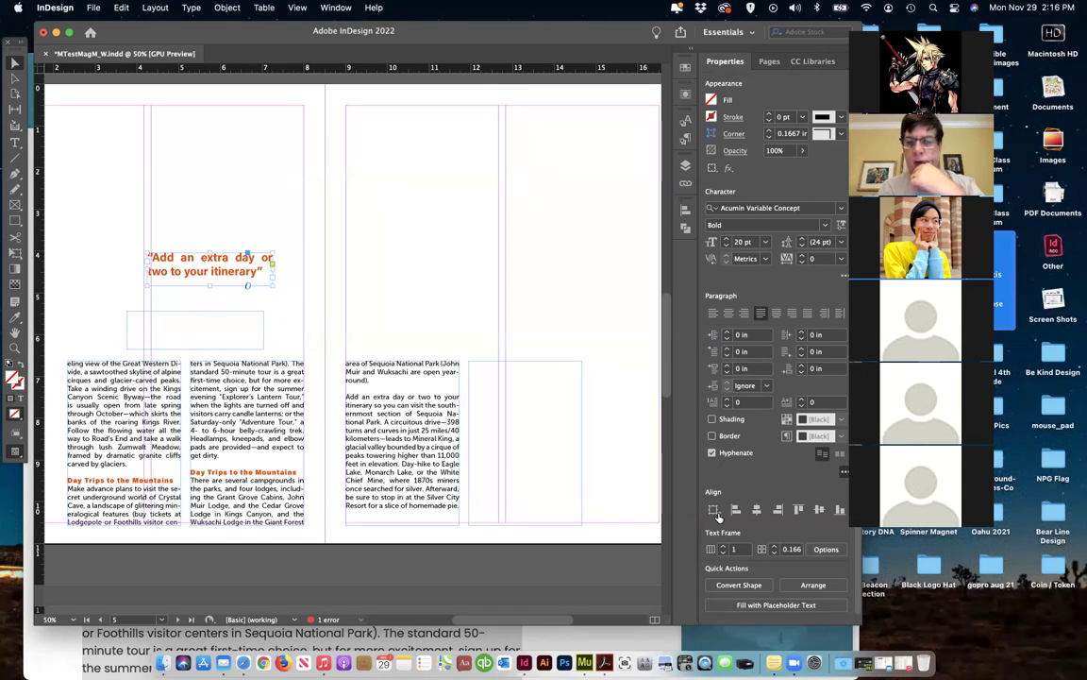
{"action": "scroll", "coordinate": [845, 475], "scroll_direction": "up", "scroll_amount": 3}
{"action": "left_click", "coordinate": [845, 473]}
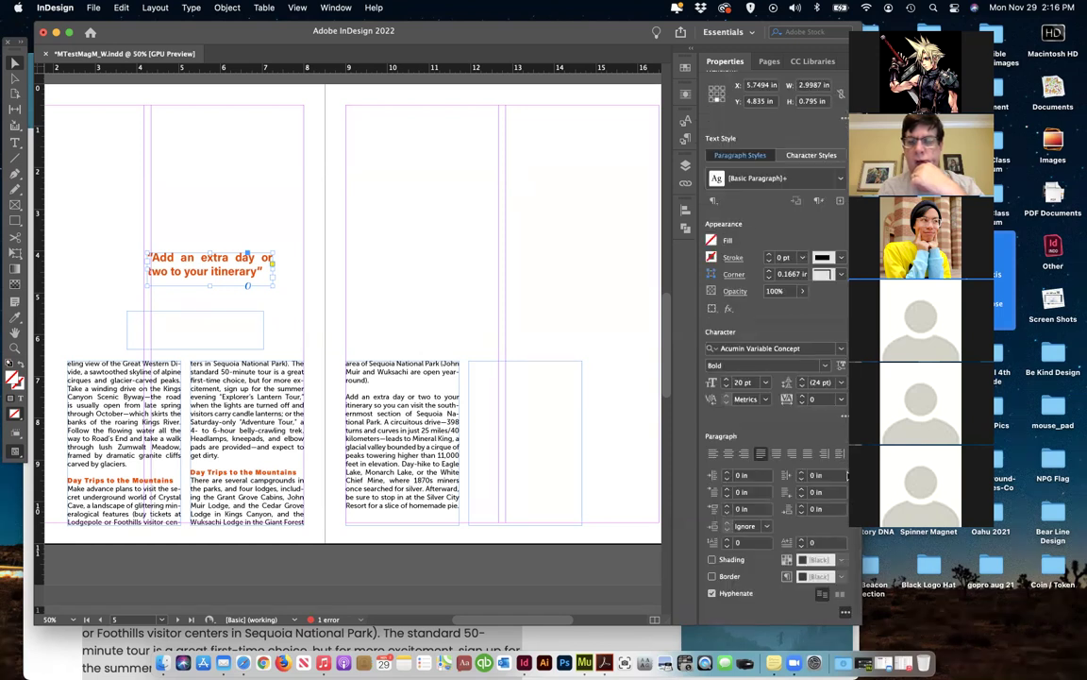
{"action": "scroll", "coordinate": [774, 378], "scroll_direction": "down", "scroll_amount": 3}
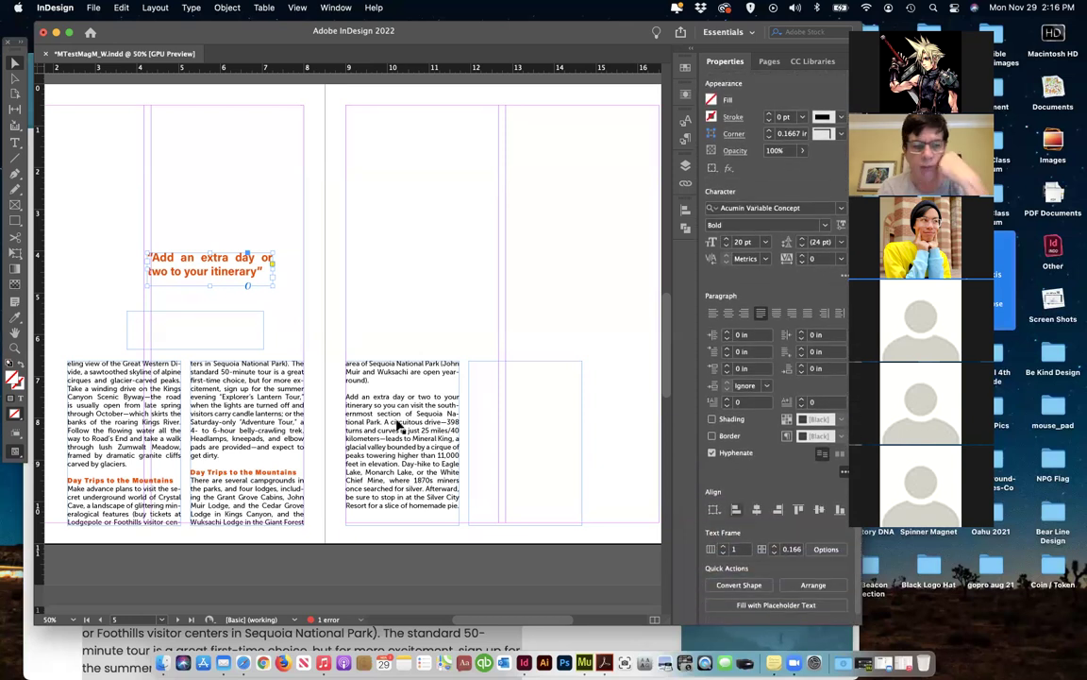
Move the text-wrap rectangle over page 4's two columns, to about X 5.17 in and Y 8.14 in, with 0.125 in wrap offsets all around
{"action": "left_click", "coordinate": [217, 330]}
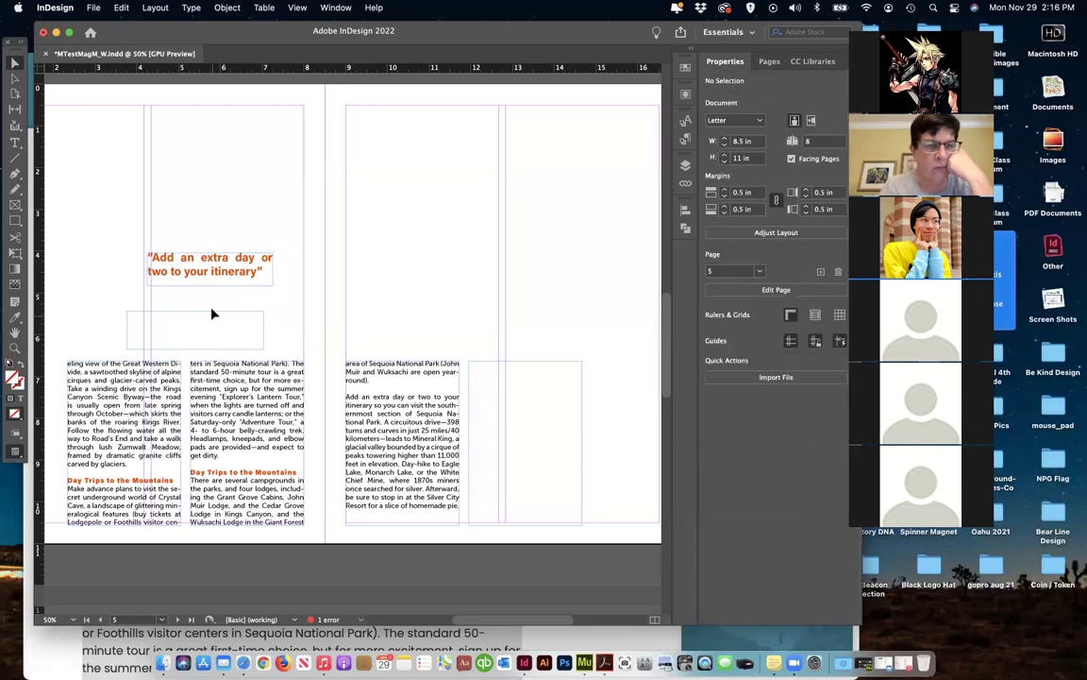
{"action": "left_click", "coordinate": [214, 319]}
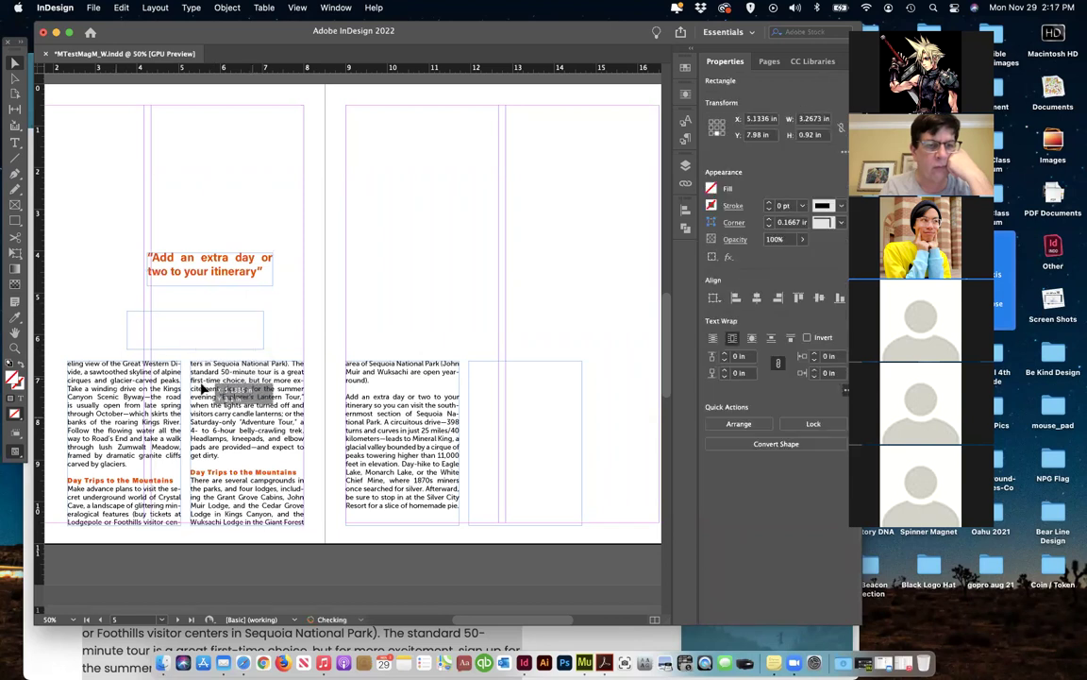
{"action": "left_click_drag", "start_coordinate": [204, 390], "coordinate": [206, 391]}
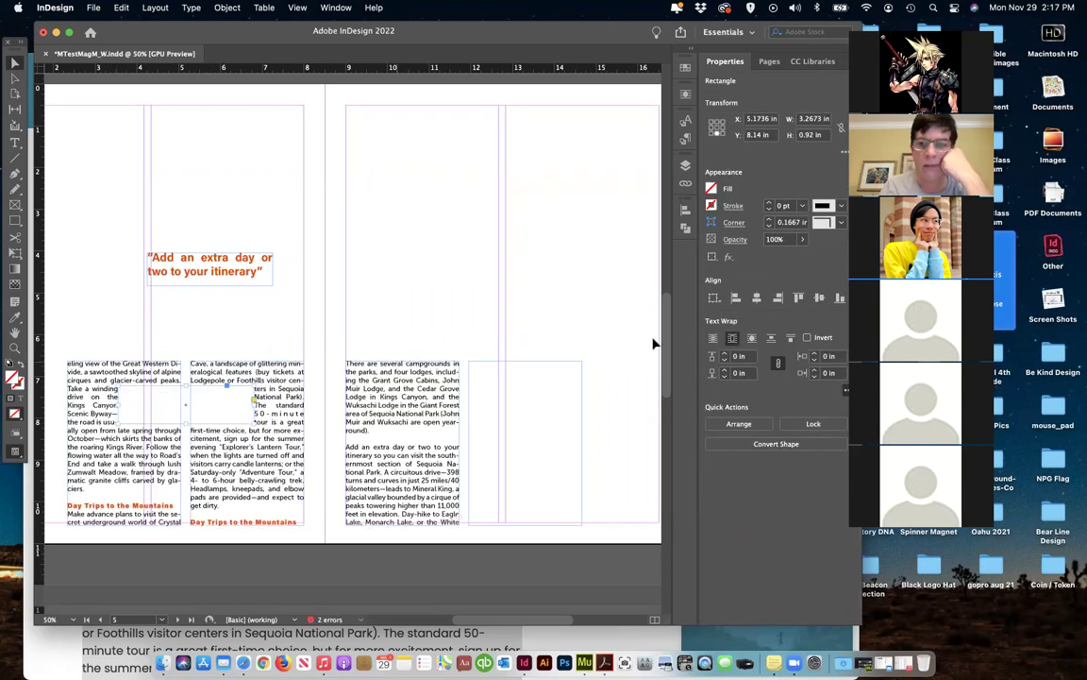
{"action": "left_click", "coordinate": [724, 353]}
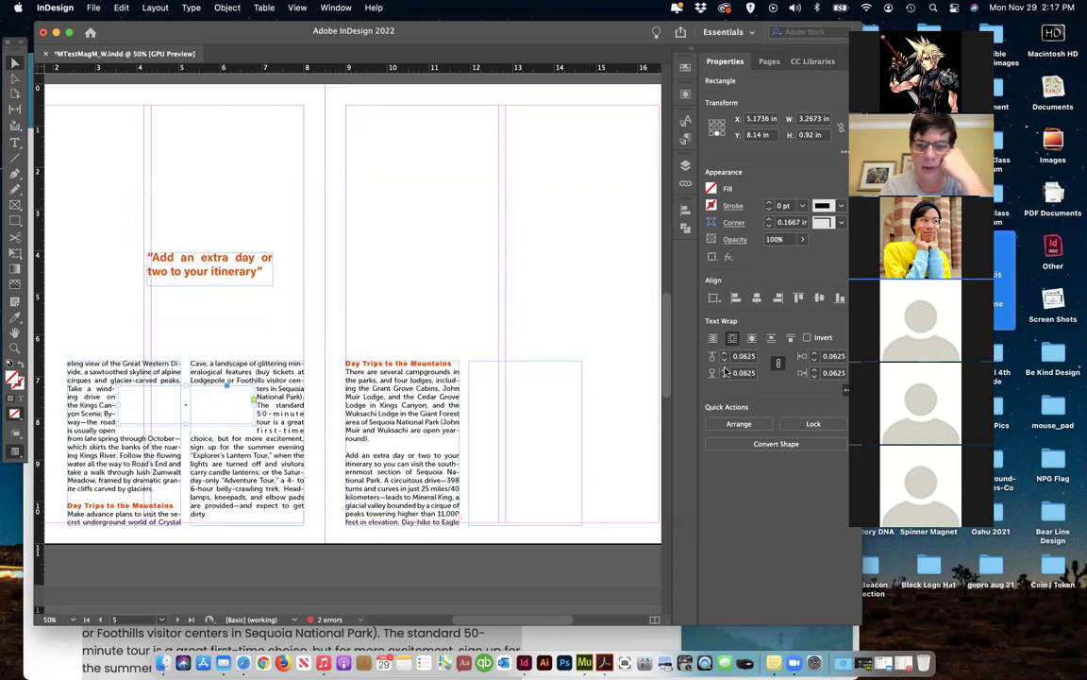
{"action": "left_click", "coordinate": [724, 356]}
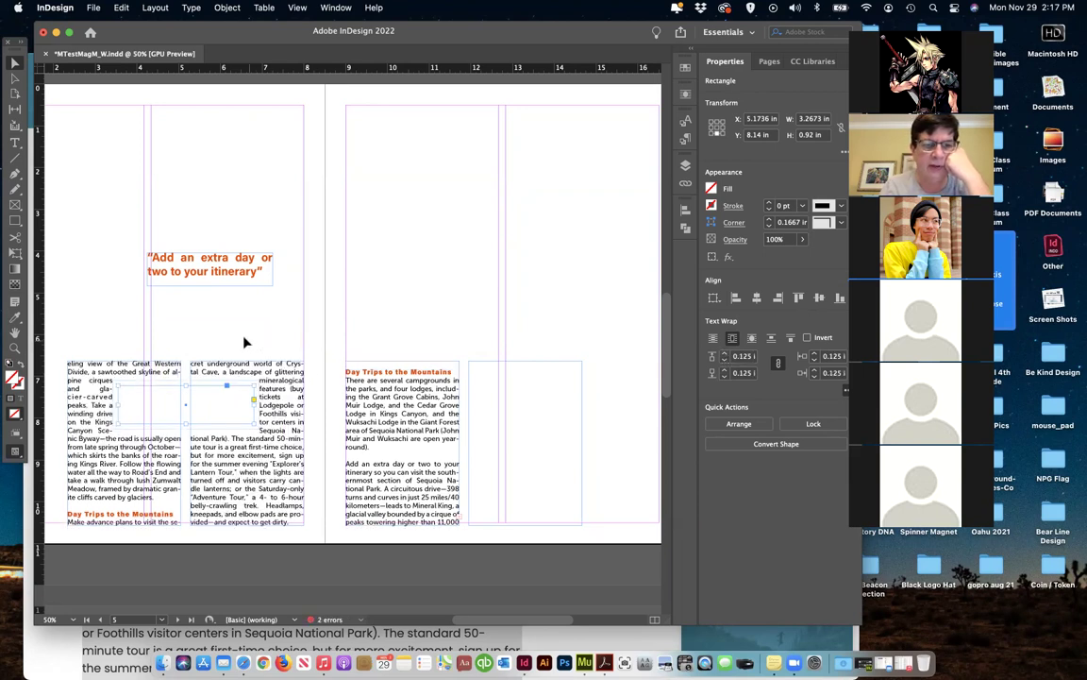
Move the quote's text frame down inside the text-wrap rectangle, to about X 5.17 in and Y 8.14 in
{"action": "left_click", "coordinate": [228, 286]}
{"action": "left_click", "coordinate": [226, 273]}
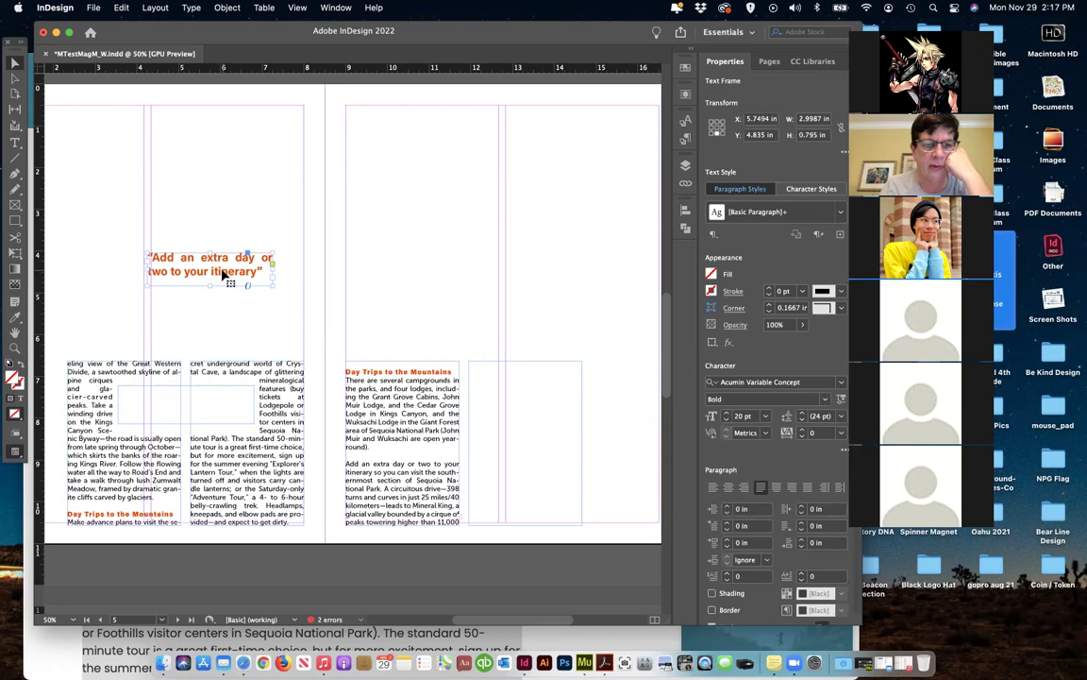
{"action": "left_click", "coordinate": [190, 8]}
{"action": "mouse_move", "coordinate": [227, 8]}
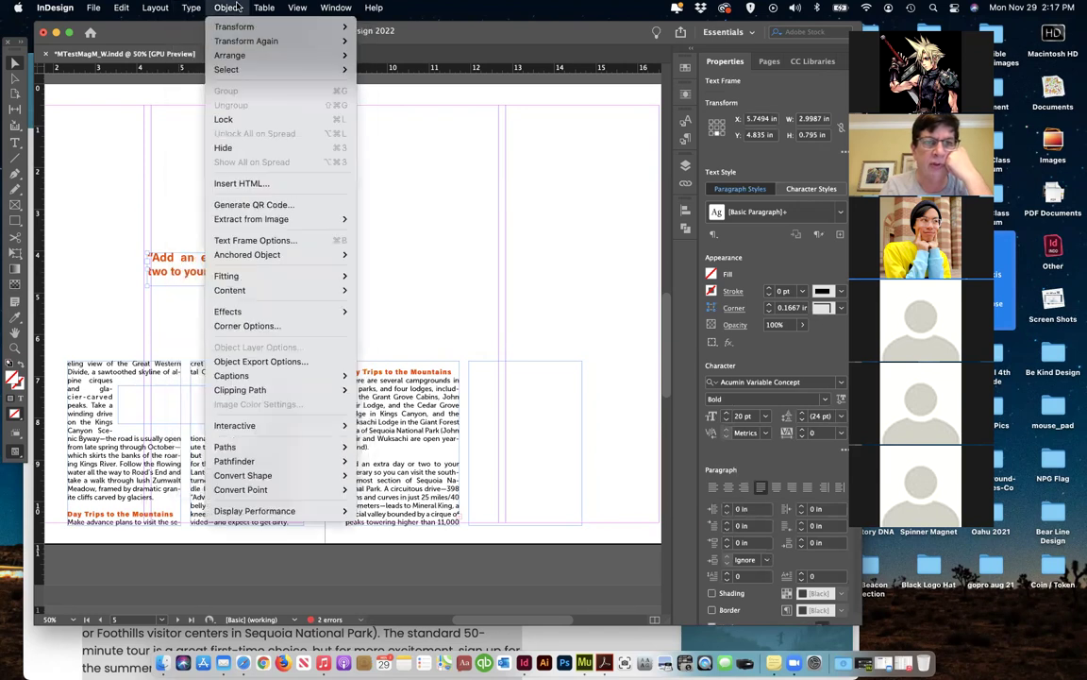
{"action": "mouse_move", "coordinate": [283, 57]}
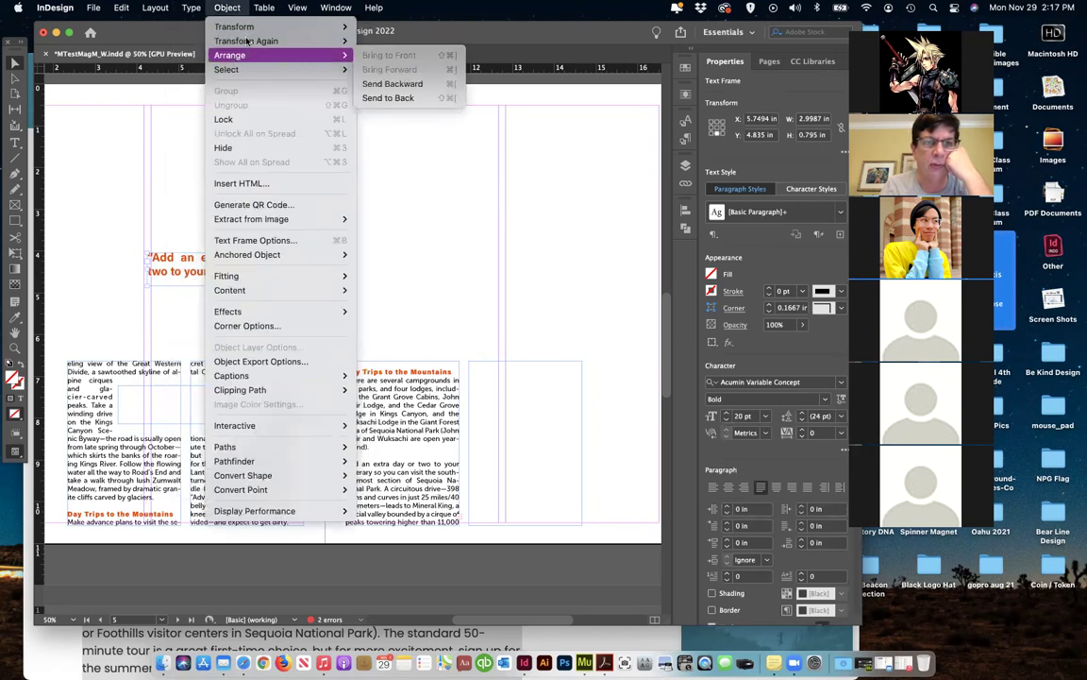
{"action": "mouse_move", "coordinate": [224, 69]}
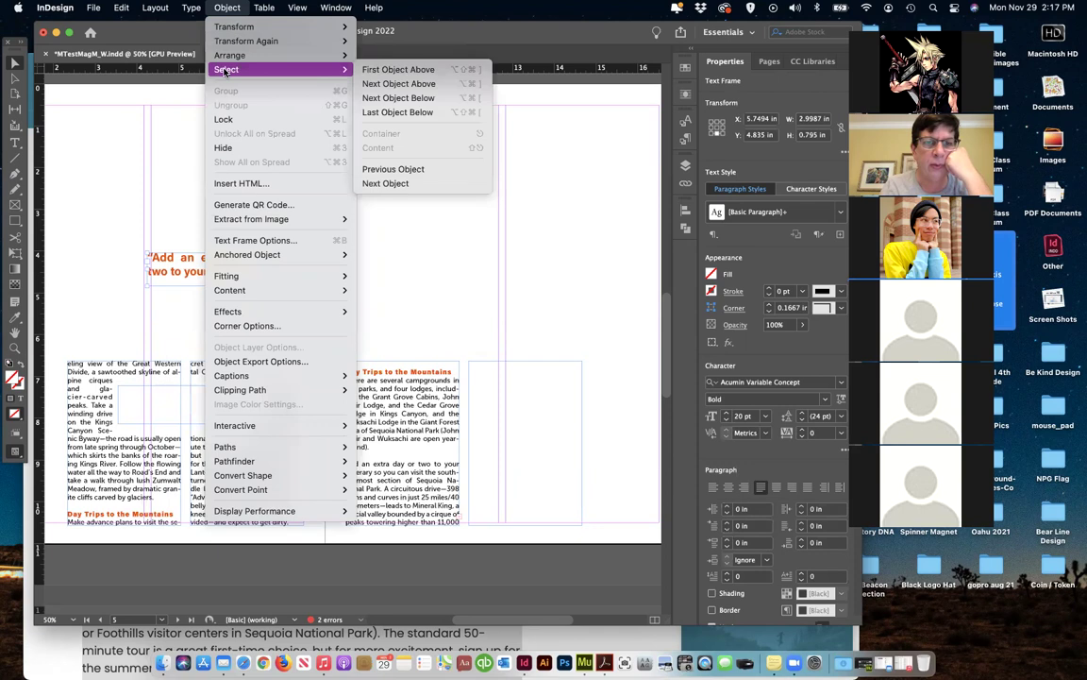
{"action": "left_click", "coordinate": [173, 173]}
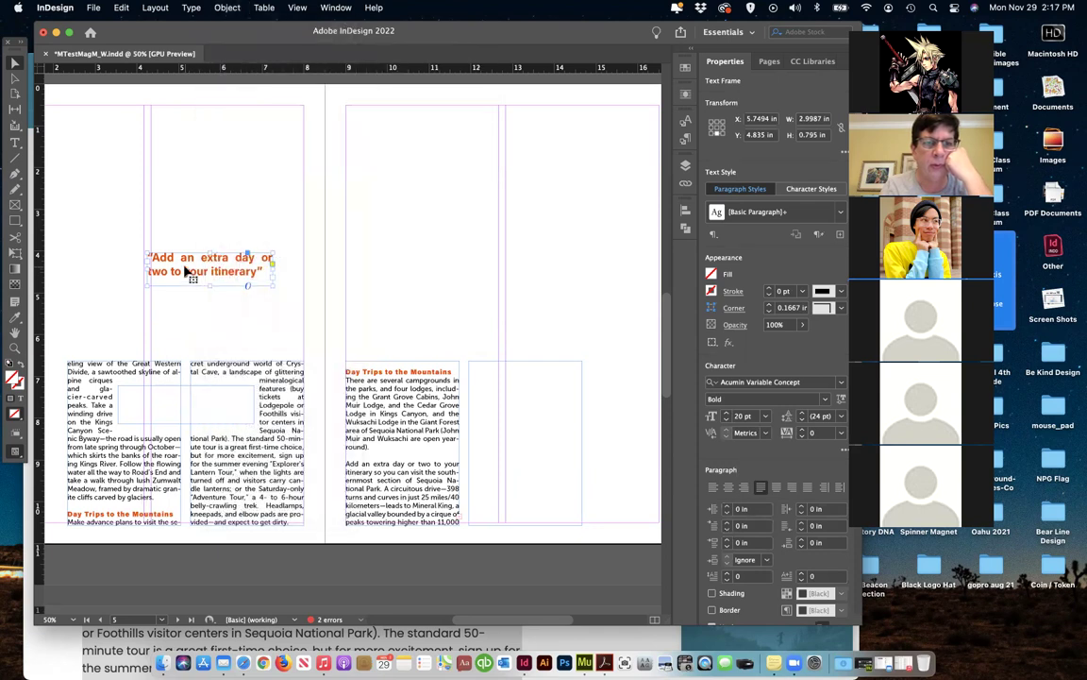
{"action": "left_click_drag", "start_coordinate": [187, 272], "coordinate": [173, 285]}
{"action": "left_click_drag", "start_coordinate": [172, 410], "coordinate": [175, 406]}
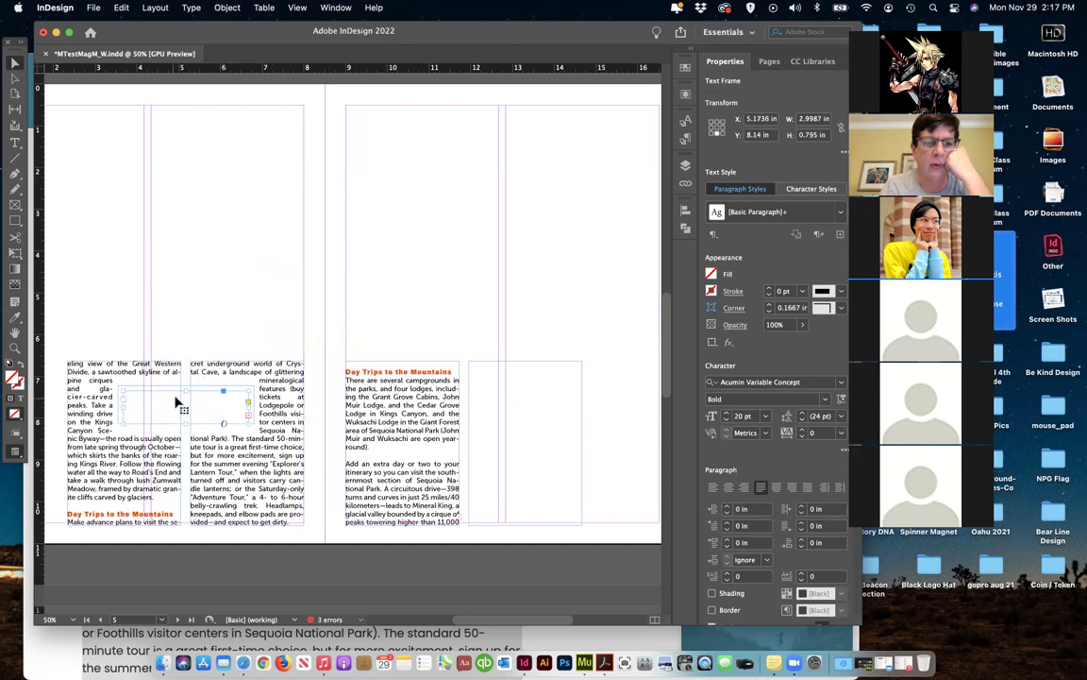
{"action": "left_click", "coordinate": [215, 7]}
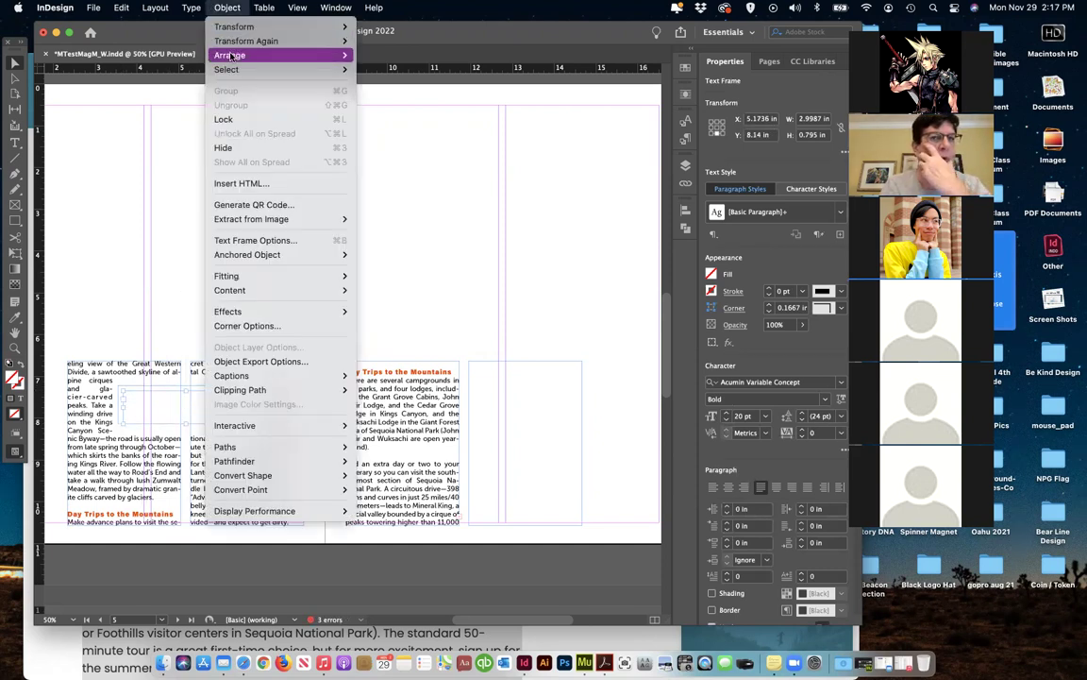
{"action": "mouse_move", "coordinate": [230, 57]}
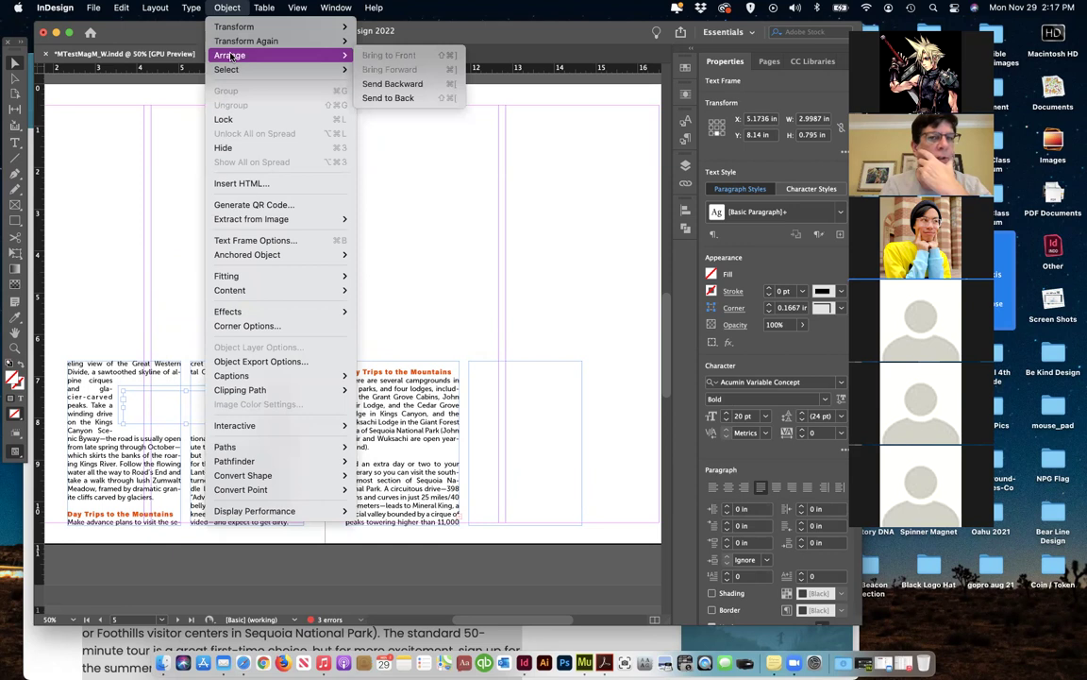
{"action": "left_click", "coordinate": [159, 381]}
{"action": "left_click", "coordinate": [163, 388]}
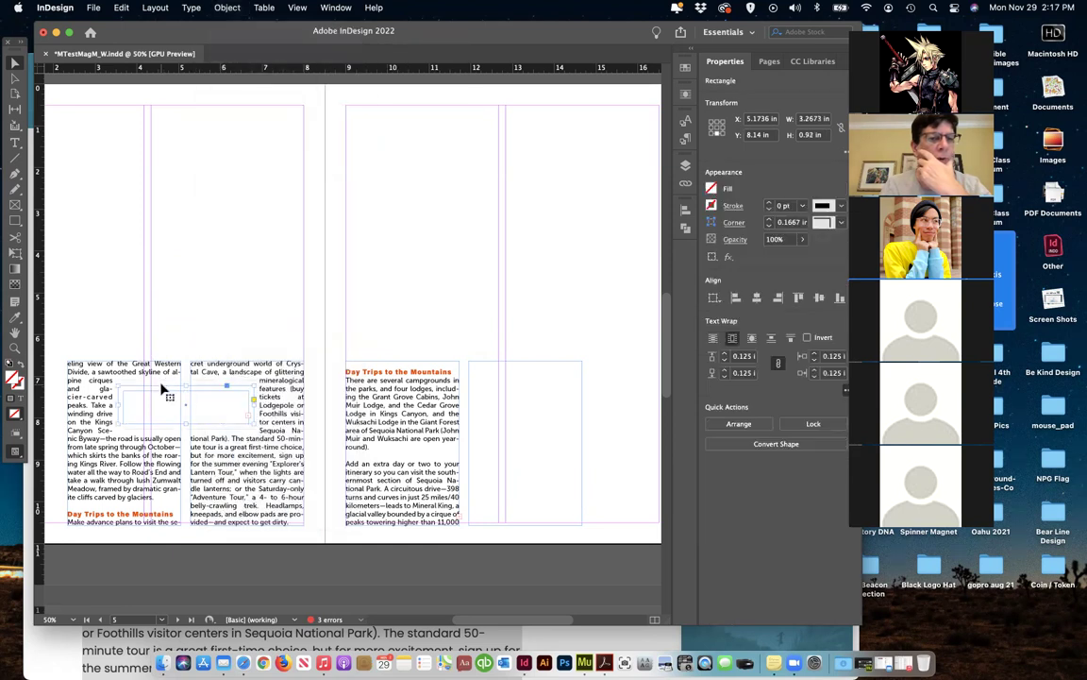
{"action": "left_click", "coordinate": [227, 8]}
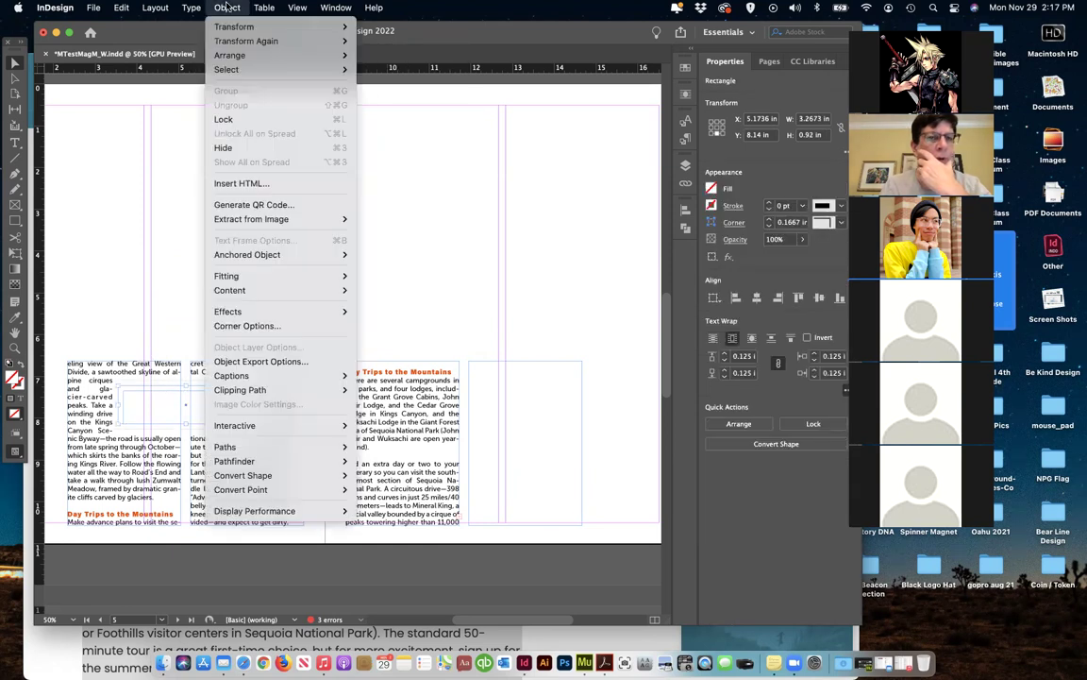
{"action": "left_click", "coordinate": [226, 8]}
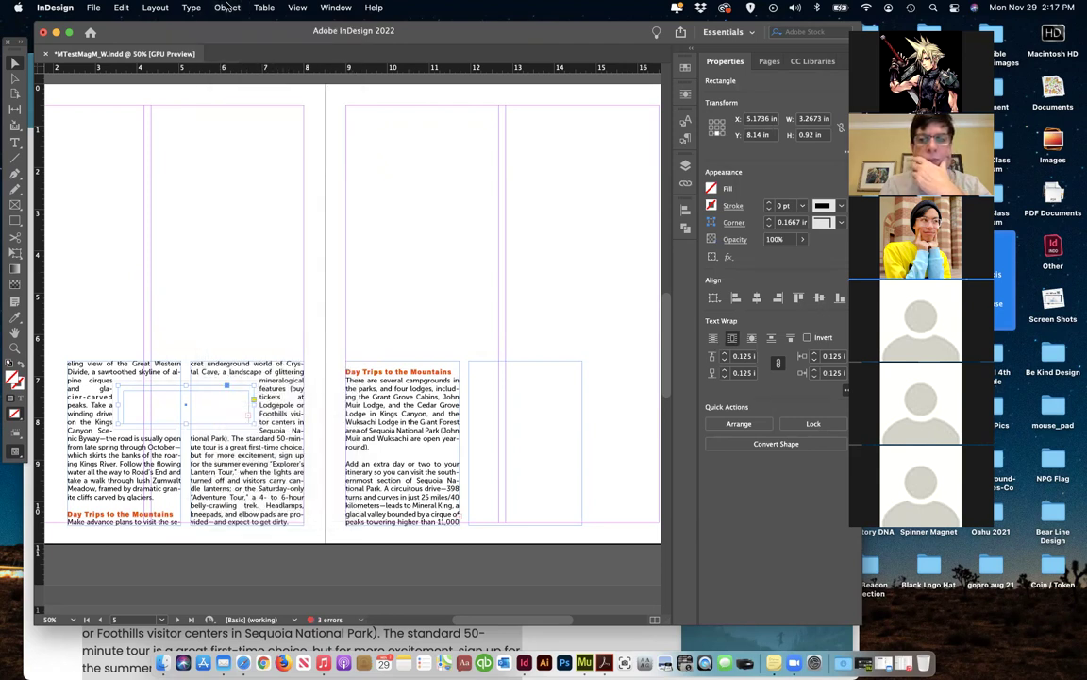
Move the quote's frame out above the columns and back into the text-wrap rectangle, to about X 5.14 in and Y 8.08 in
{"action": "left_click", "coordinate": [209, 406]}
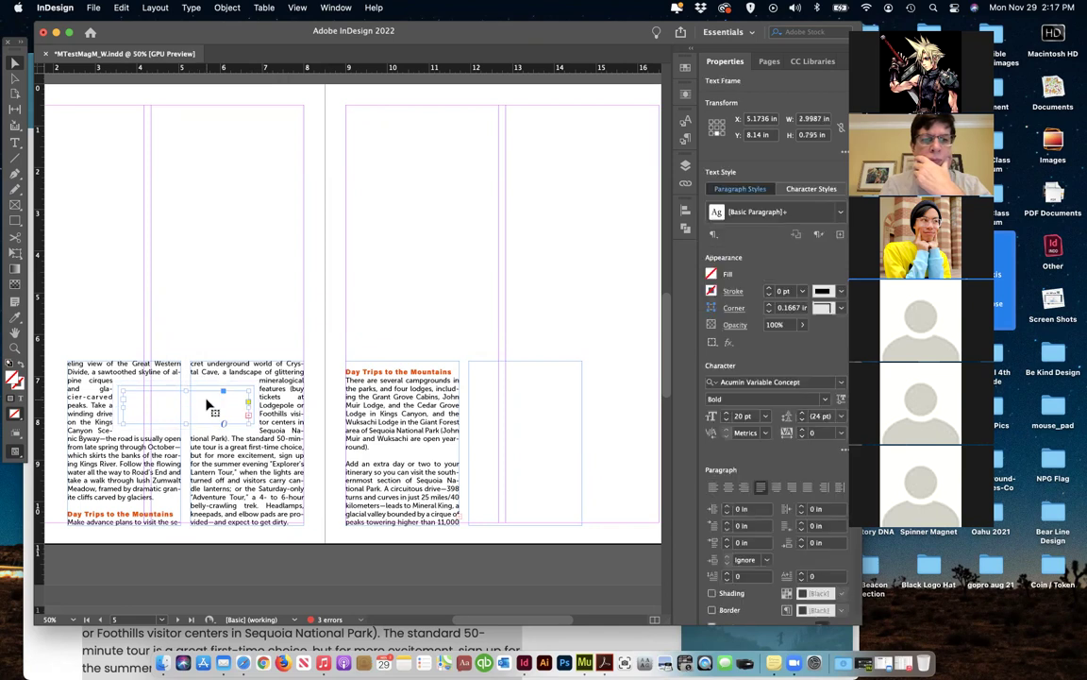
{"action": "left_click_drag", "start_coordinate": [210, 406], "coordinate": [208, 281]}
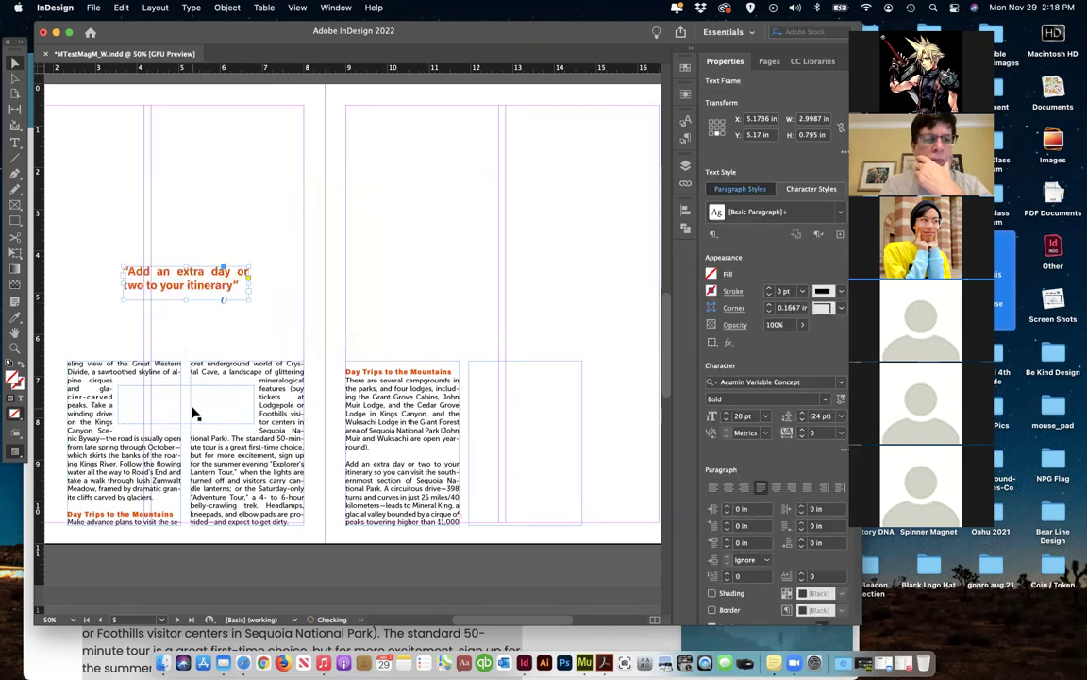
{"action": "left_click_drag", "start_coordinate": [192, 280], "coordinate": [188, 405]}
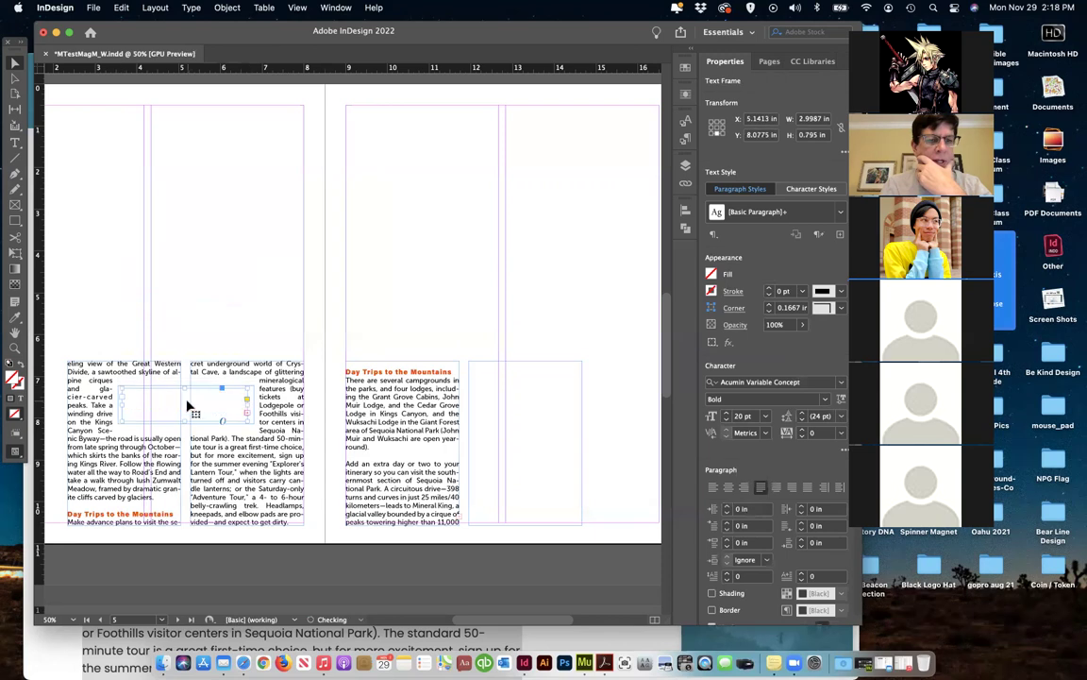
Move the quote's text frame up above page 4's columns, to about X 5.48 in and Y 5.5 in
{"action": "left_click", "coordinate": [222, 7]}
{"action": "mouse_move", "coordinate": [224, 60]}
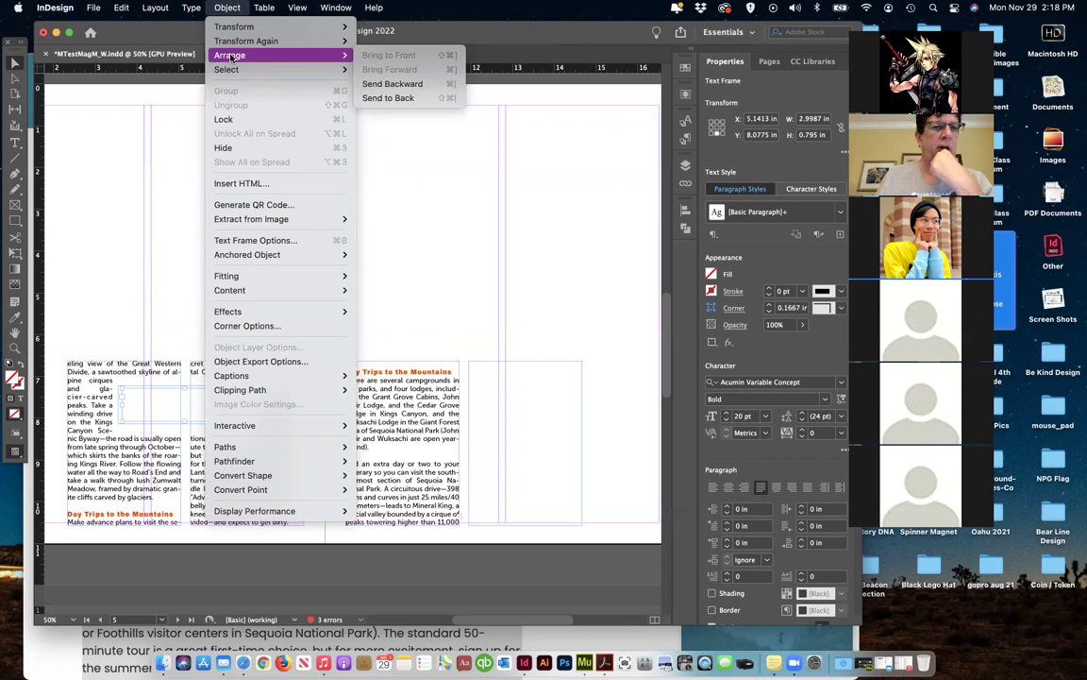
{"action": "left_click", "coordinate": [138, 345]}
{"action": "left_click_drag", "start_coordinate": [146, 371], "coordinate": [163, 269]}
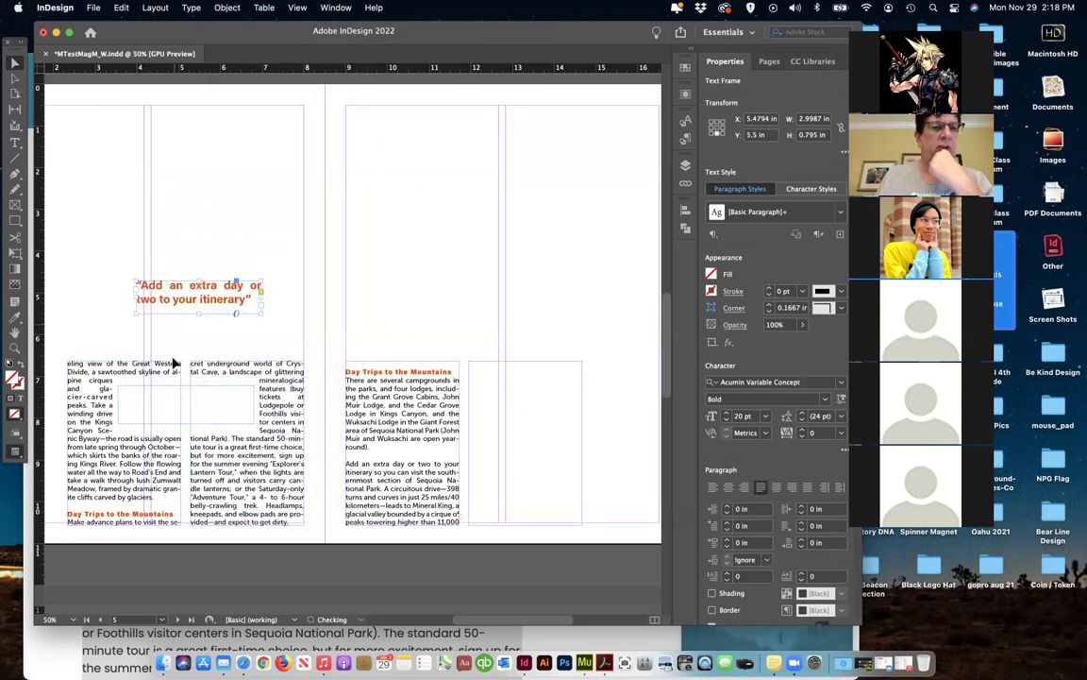
{"action": "left_click", "coordinate": [193, 404]}
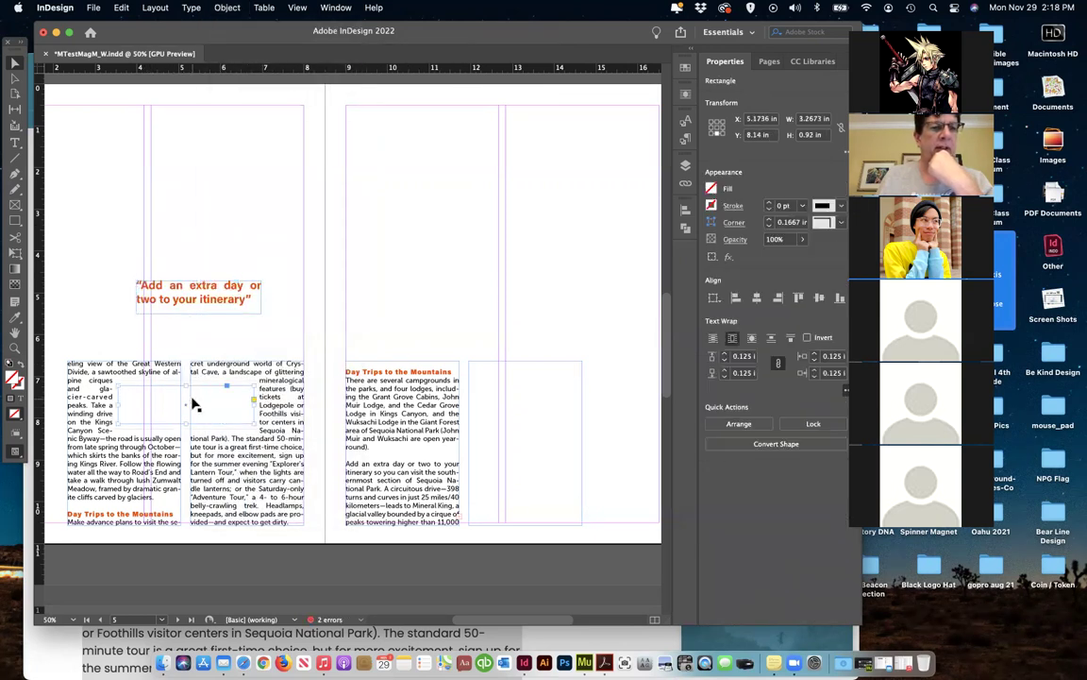
{"action": "left_click_drag", "start_coordinate": [200, 413], "coordinate": [201, 338]}
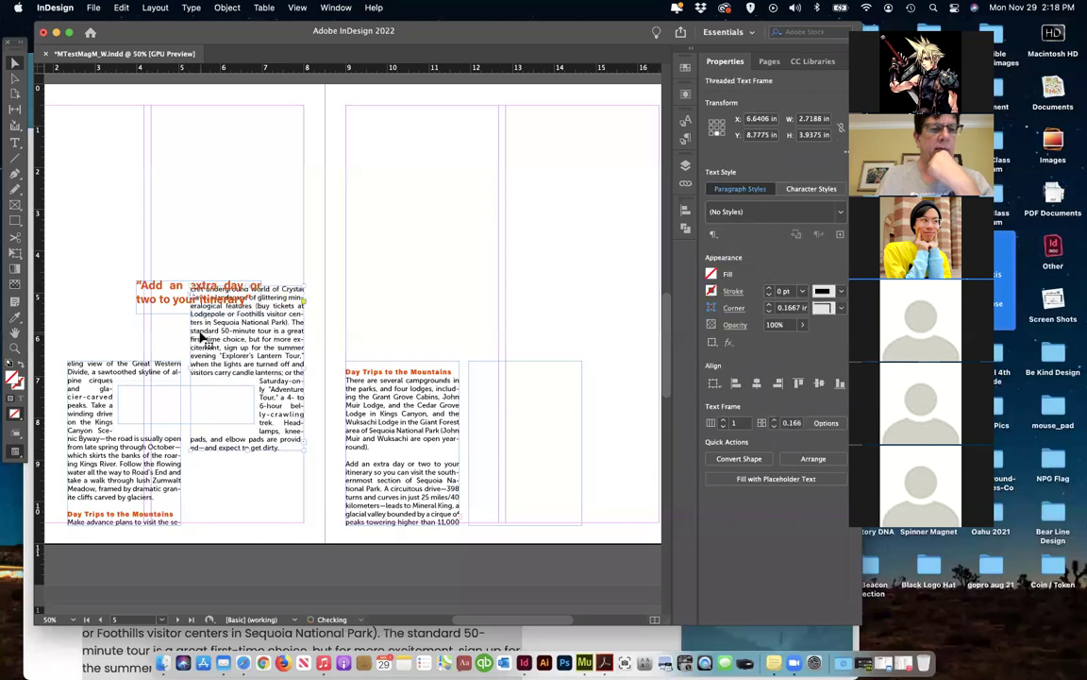
{"action": "key", "text": "super+z"}
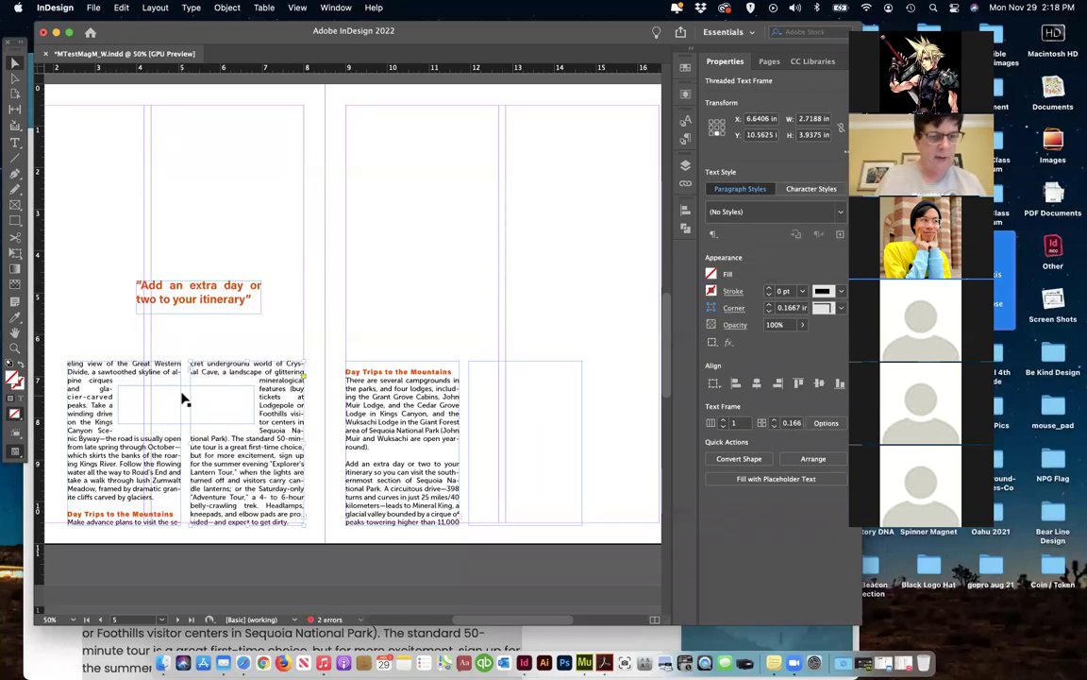
Delete the empty text-wrap rectangle from page 4's two columns
{"action": "left_click", "coordinate": [186, 393]}
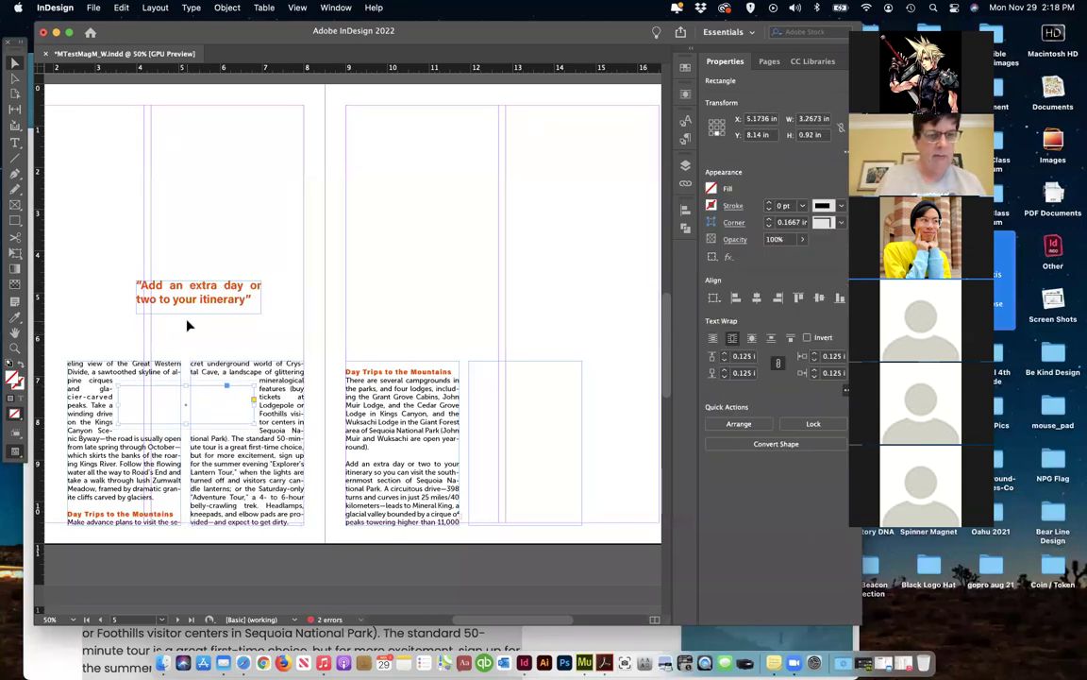
{"action": "left_click", "coordinate": [170, 406]}
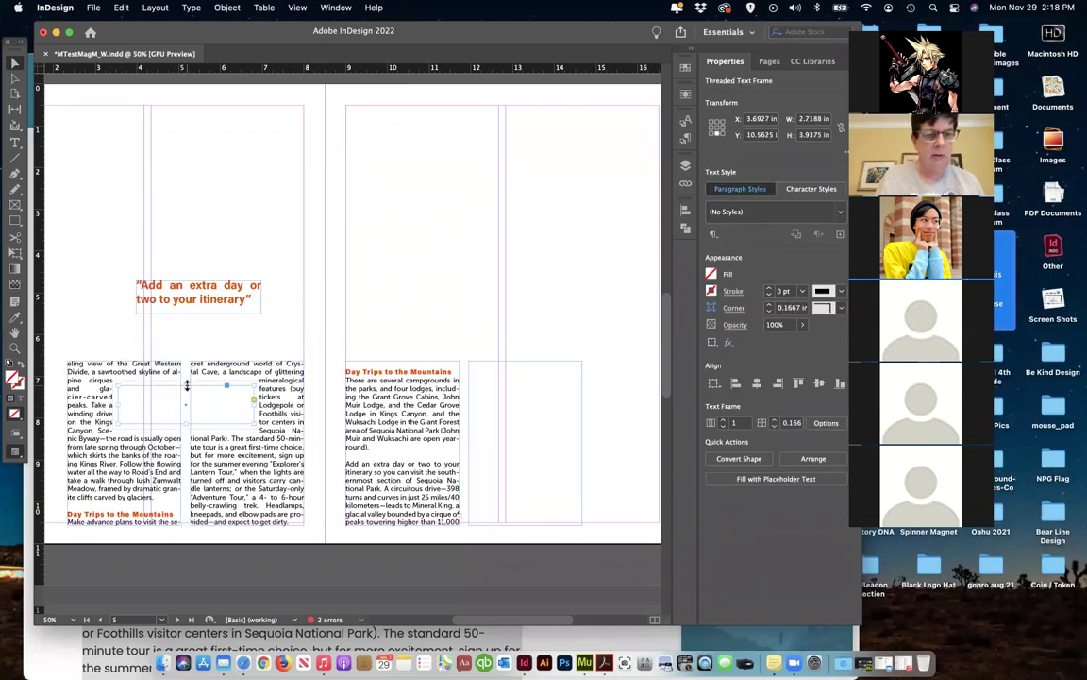
{"action": "left_click", "coordinate": [187, 386]}
{"action": "key", "text": "Delete"}
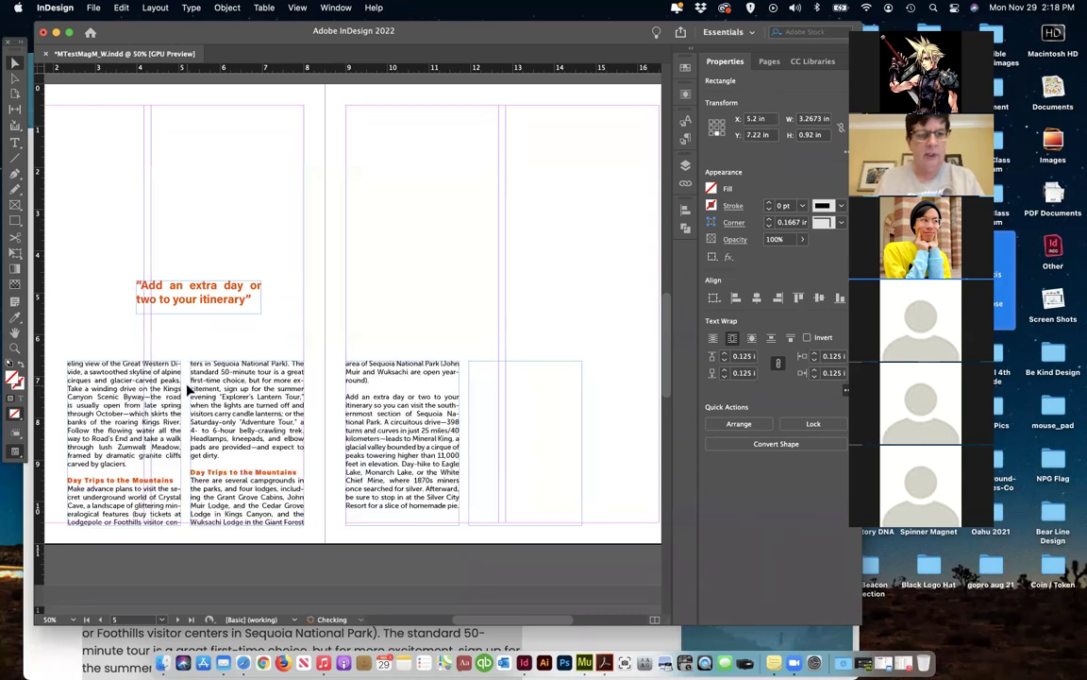
Set the quote's space between same-style paragraphs to 0.4 in and move its frame down over the columns, to about X 5.42 in and Y 8.14 in
{"action": "left_click", "coordinate": [178, 300]}
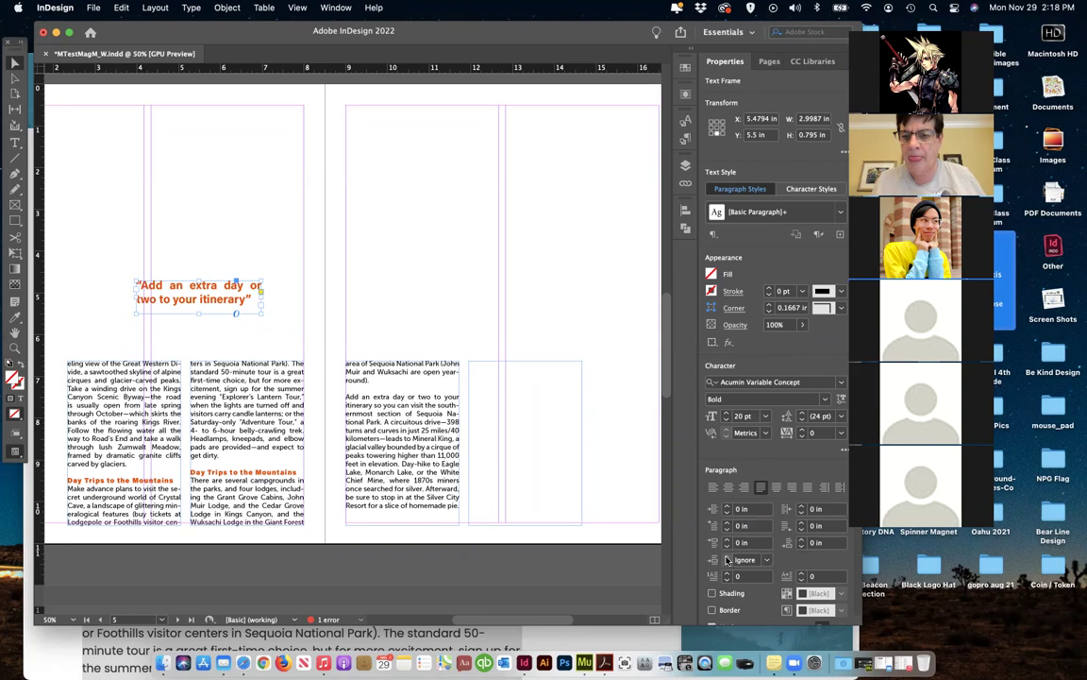
{"action": "left_click", "coordinate": [767, 560]}
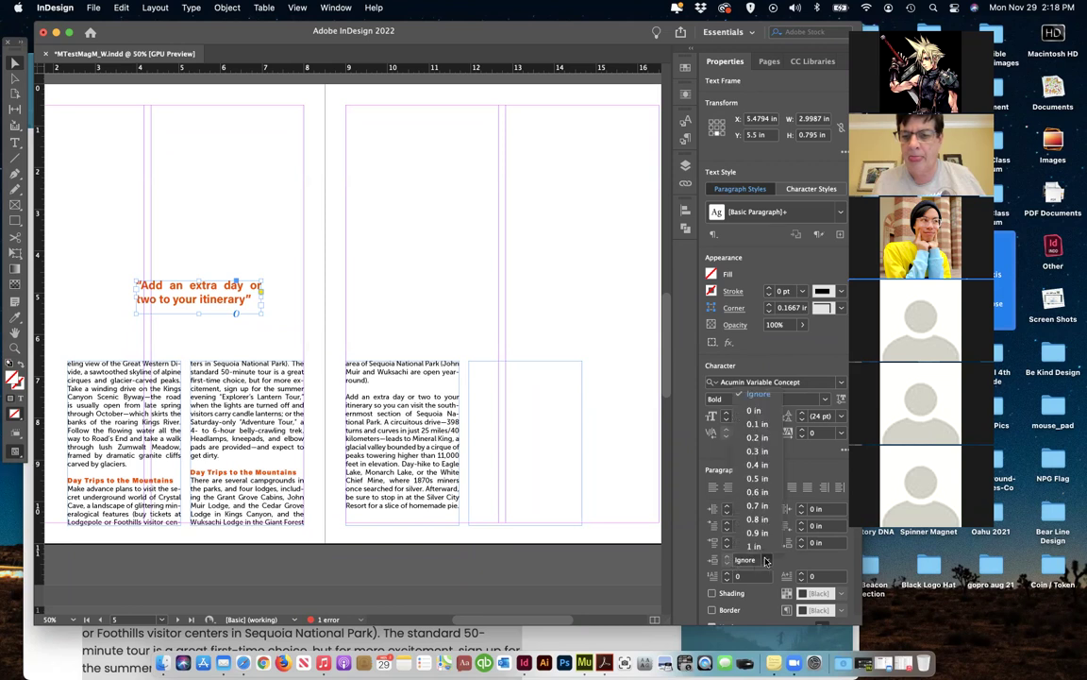
{"action": "left_click", "coordinate": [755, 467]}
{"action": "left_click", "coordinate": [196, 363]}
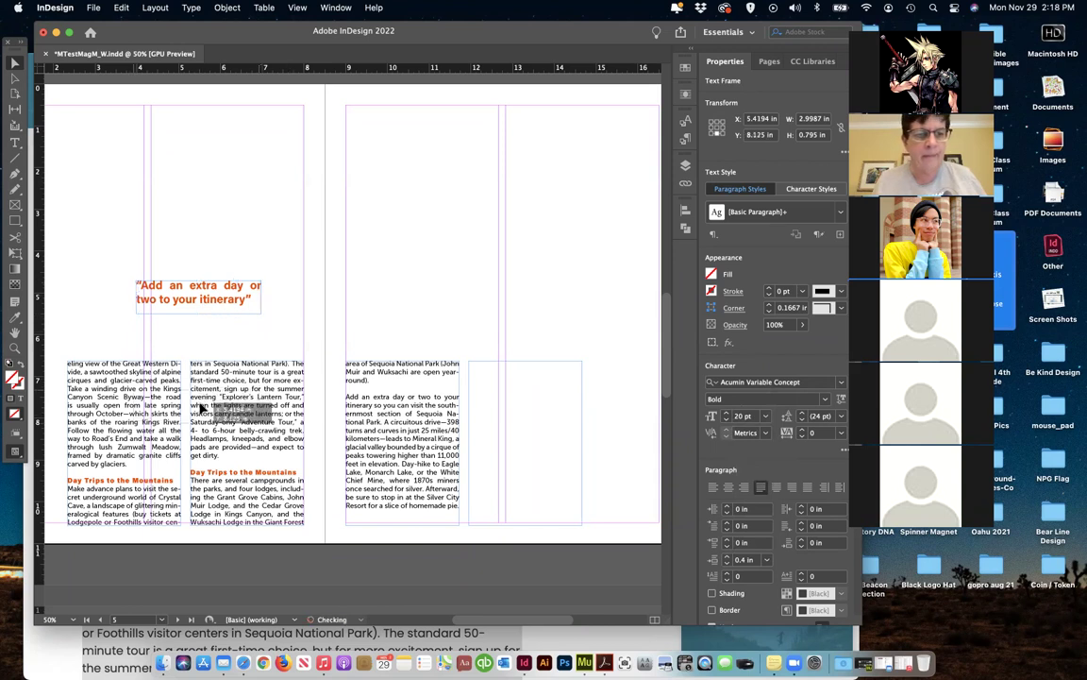
Reset the quote's space between same-style paragraphs to Ignore
{"action": "left_click", "coordinate": [726, 541]}
{"action": "left_click", "coordinate": [729, 546]}
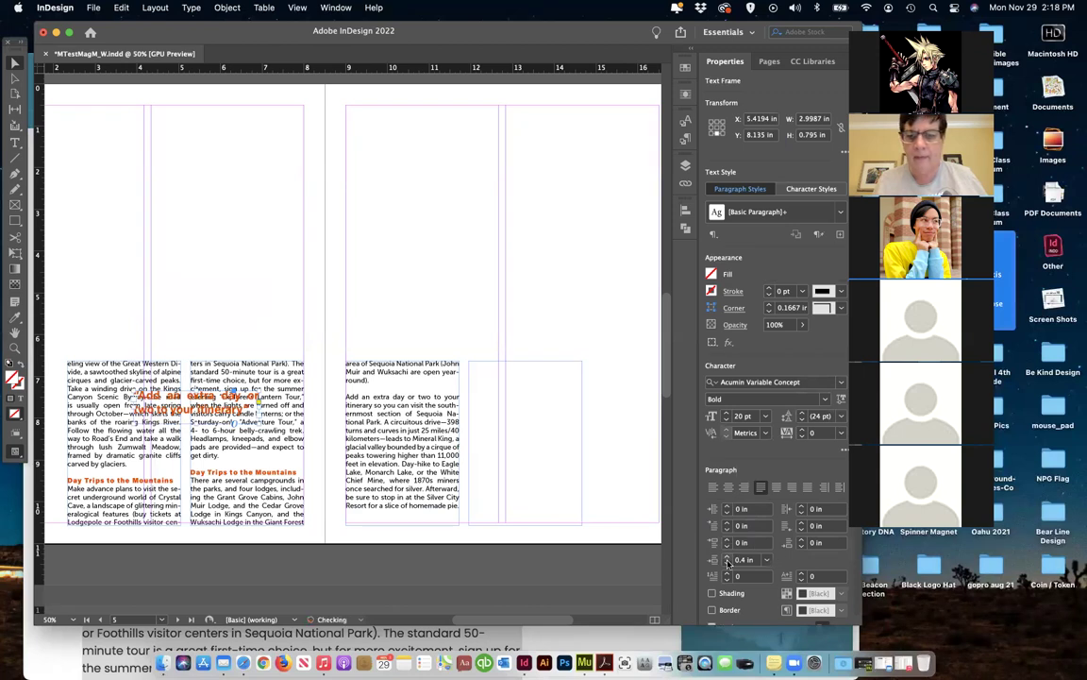
{"action": "left_click", "coordinate": [727, 564]}
{"action": "left_click", "coordinate": [767, 560]}
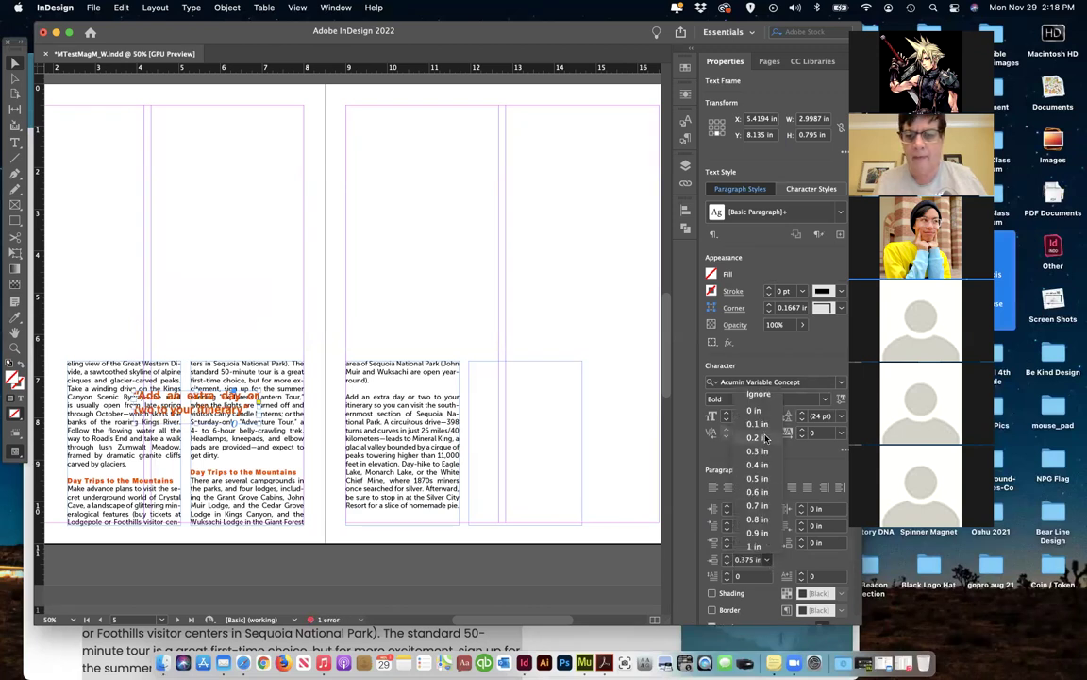
{"action": "left_click", "coordinate": [758, 394]}
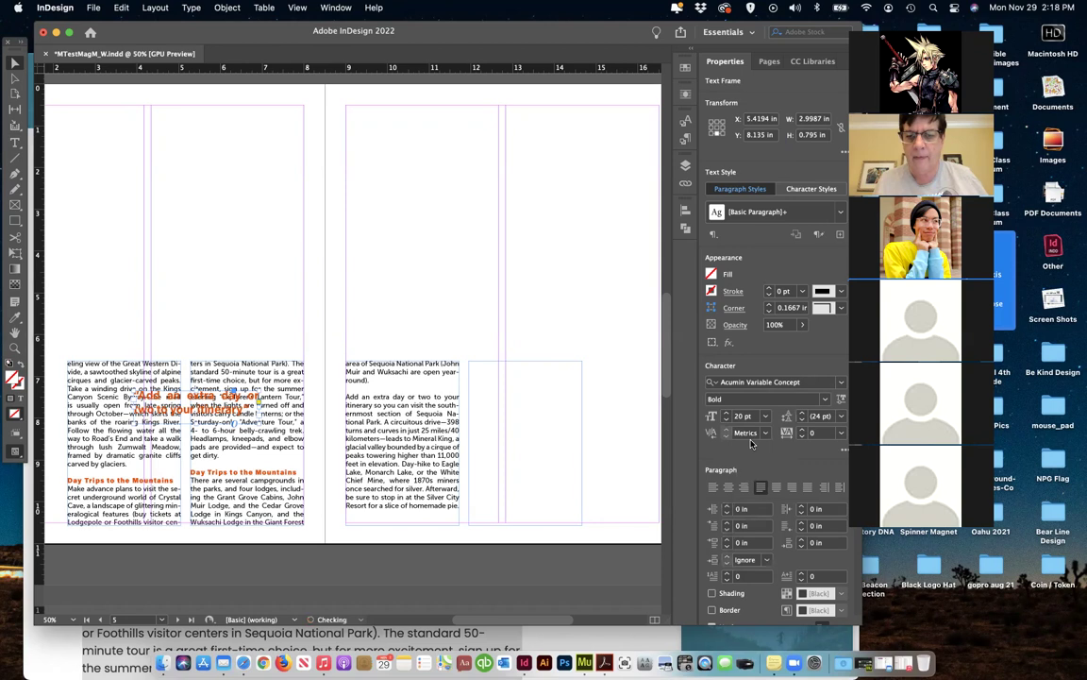
Try a 0.0625 in left indent on the quote, reset it to 0 in, and move the frame back above the columns
{"action": "left_click", "coordinate": [727, 508]}
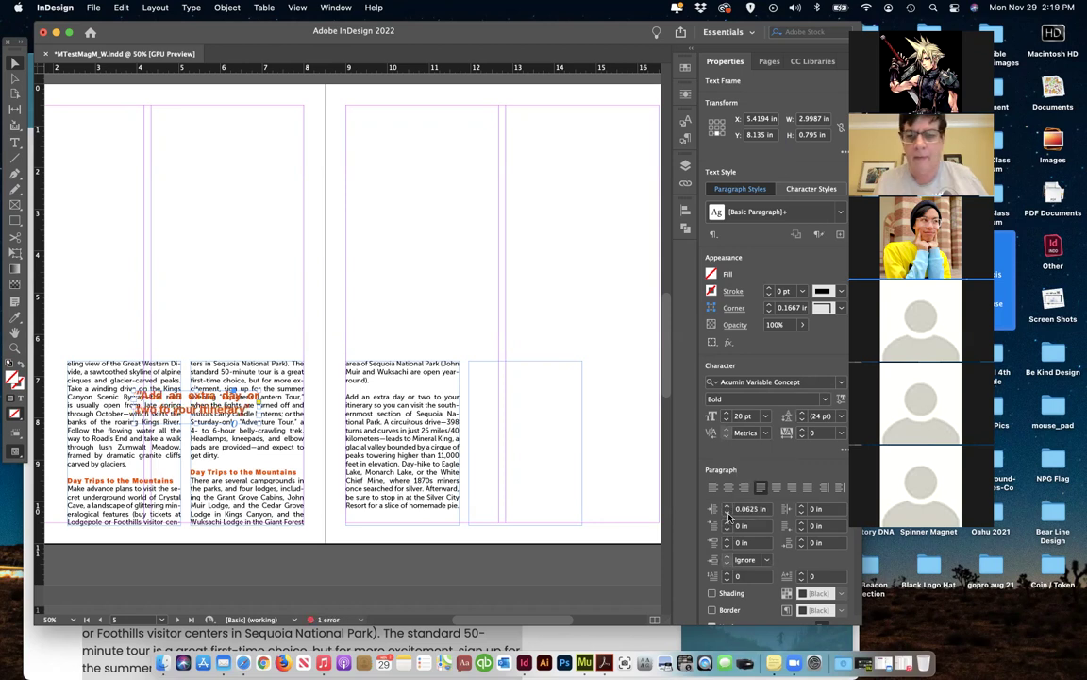
{"action": "left_click", "coordinate": [726, 512]}
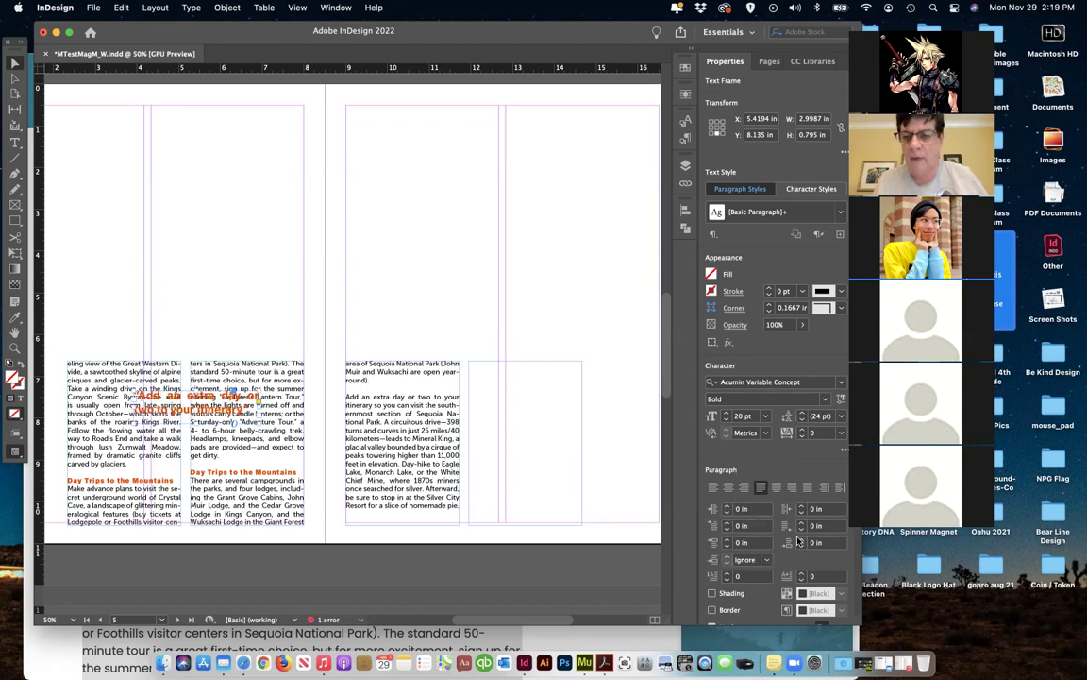
{"action": "scroll", "coordinate": [791, 575], "scroll_direction": "down", "scroll_amount": 5}
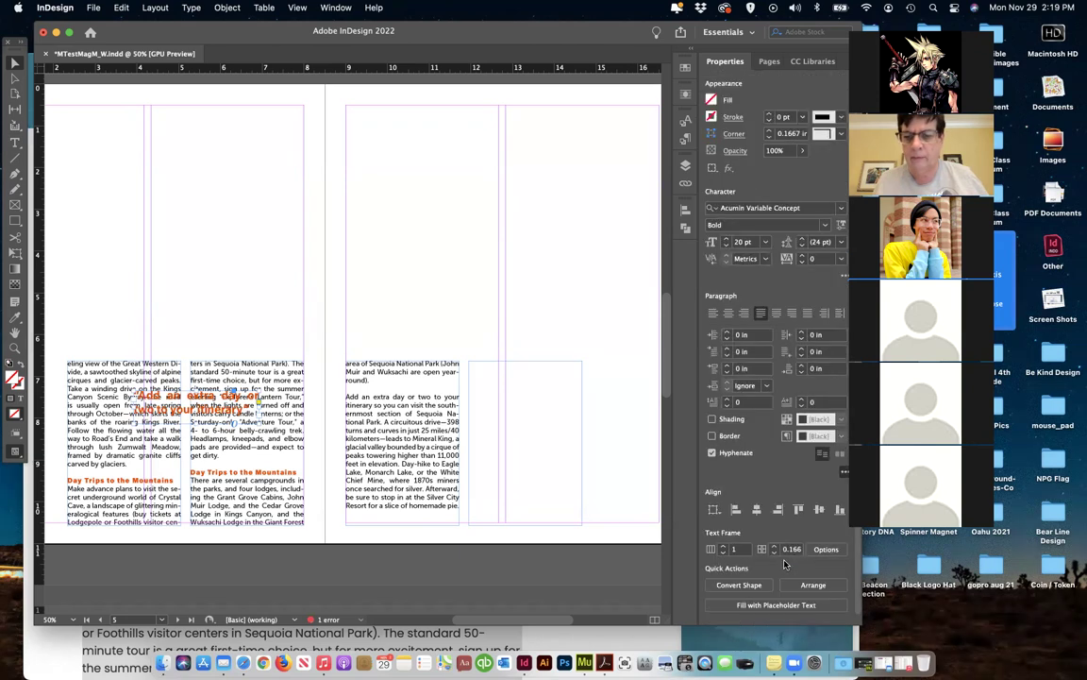
{"action": "left_click_drag", "start_coordinate": [197, 413], "coordinate": [227, 275]}
Open a gap of blank lines in page 4's second column, splitting "excitement" between "for more ex" and "citement, sign up"
{"action": "double_click", "coordinate": [203, 455]}
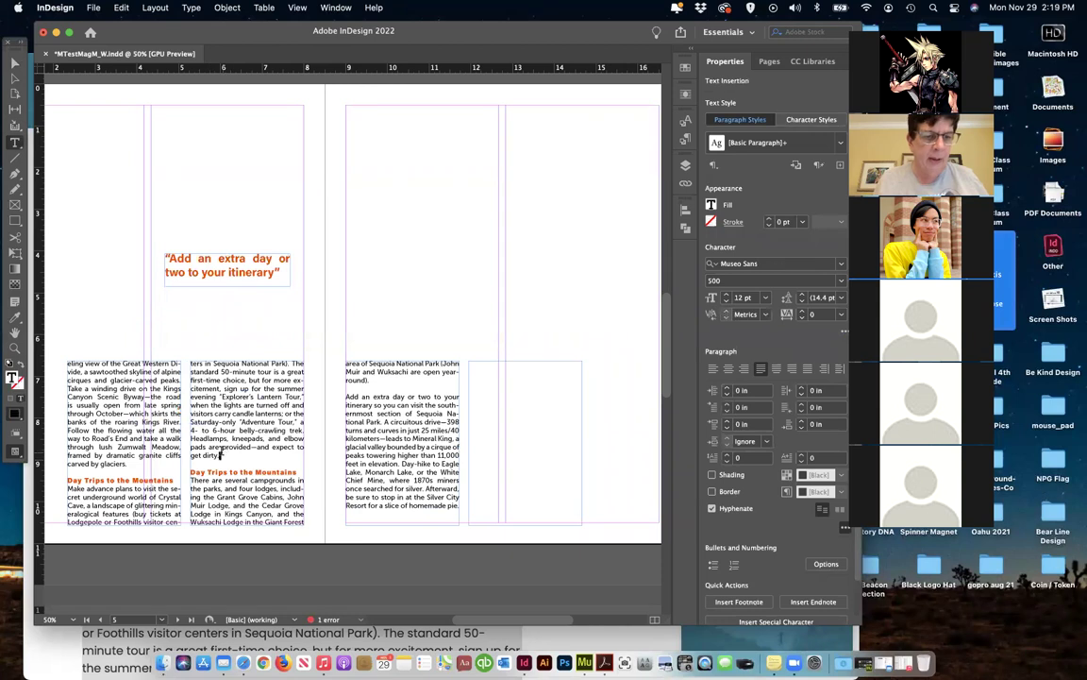
{"action": "left_click_drag", "start_coordinate": [228, 456], "coordinate": [220, 456]}
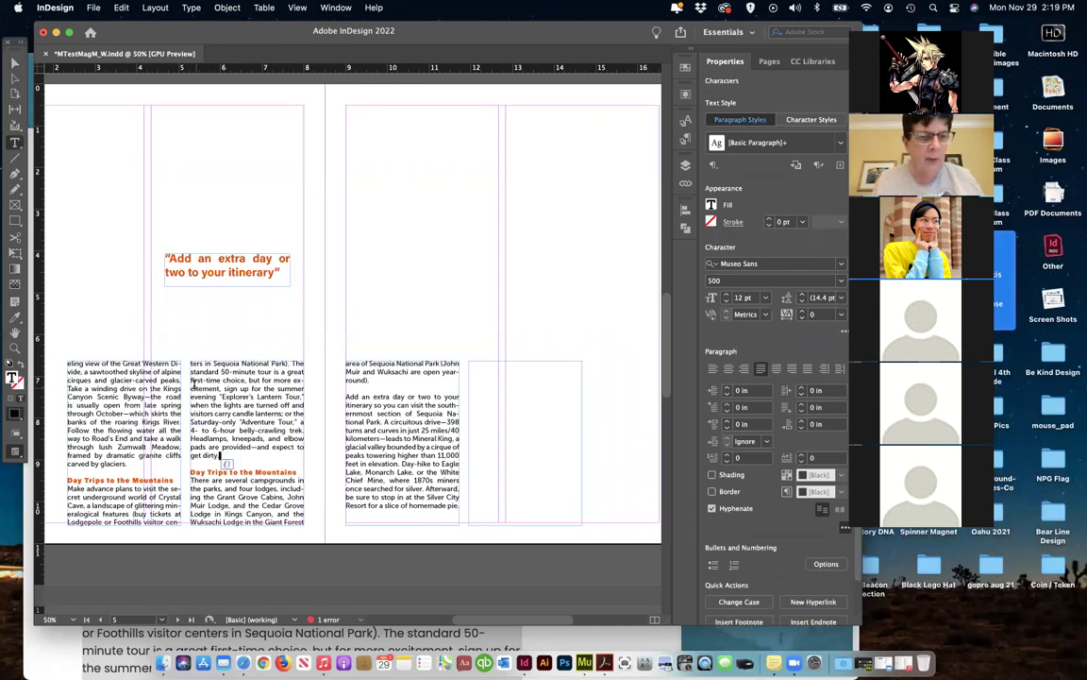
{"action": "key", "text": "ctrl+x"}
{"action": "left_click", "coordinate": [190, 388]}
{"action": "key", "text": "ctrl+v"}
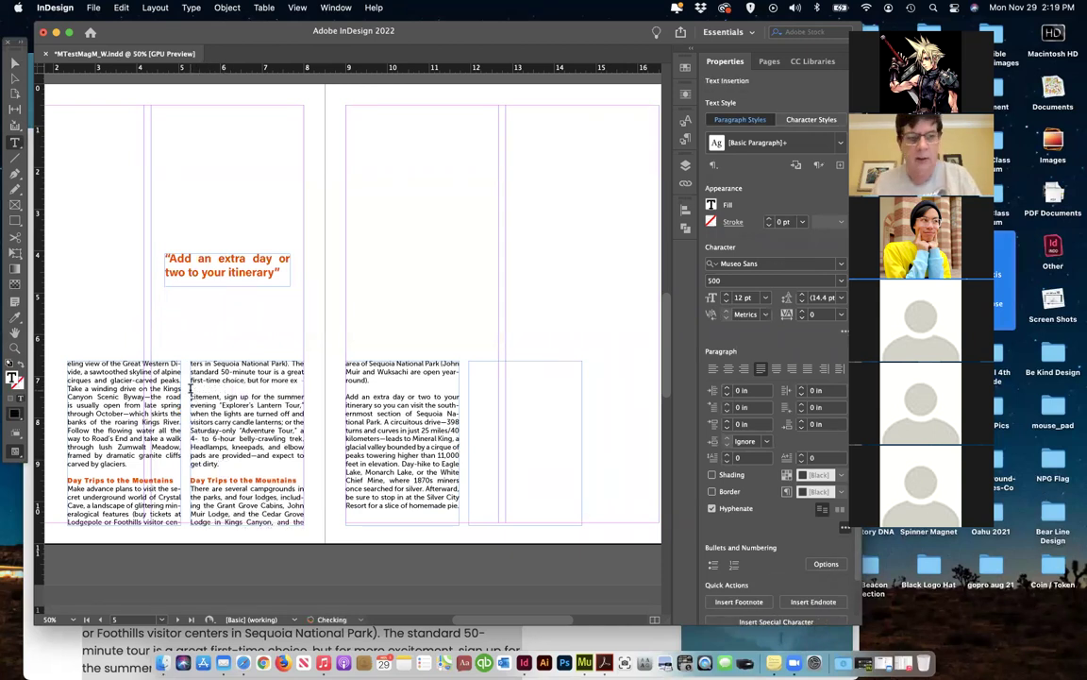
{"action": "key", "text": "Return"}
{"action": "key", "text": "Return"}
{"action": "key", "text": "Return"}
{"action": "key", "text": "Return"}
{"action": "key", "text": "Return"}
{"action": "key", "text": "Return"}
{"action": "key", "text": "Return"}
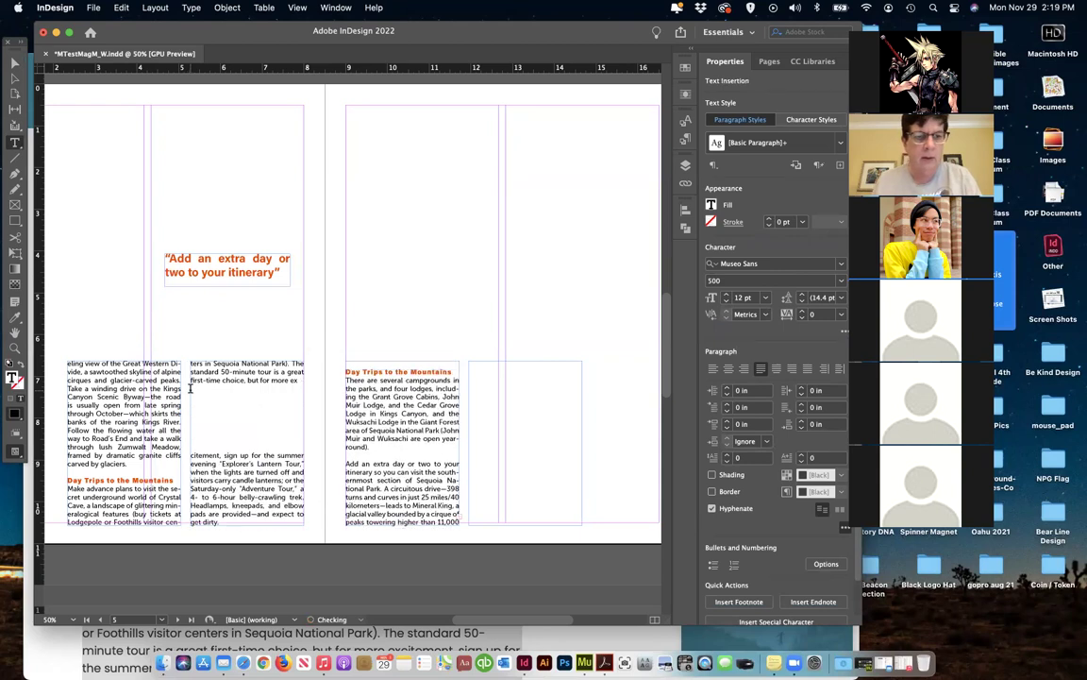
{"action": "key", "text": "Return"}
{"action": "key", "text": "Return"}
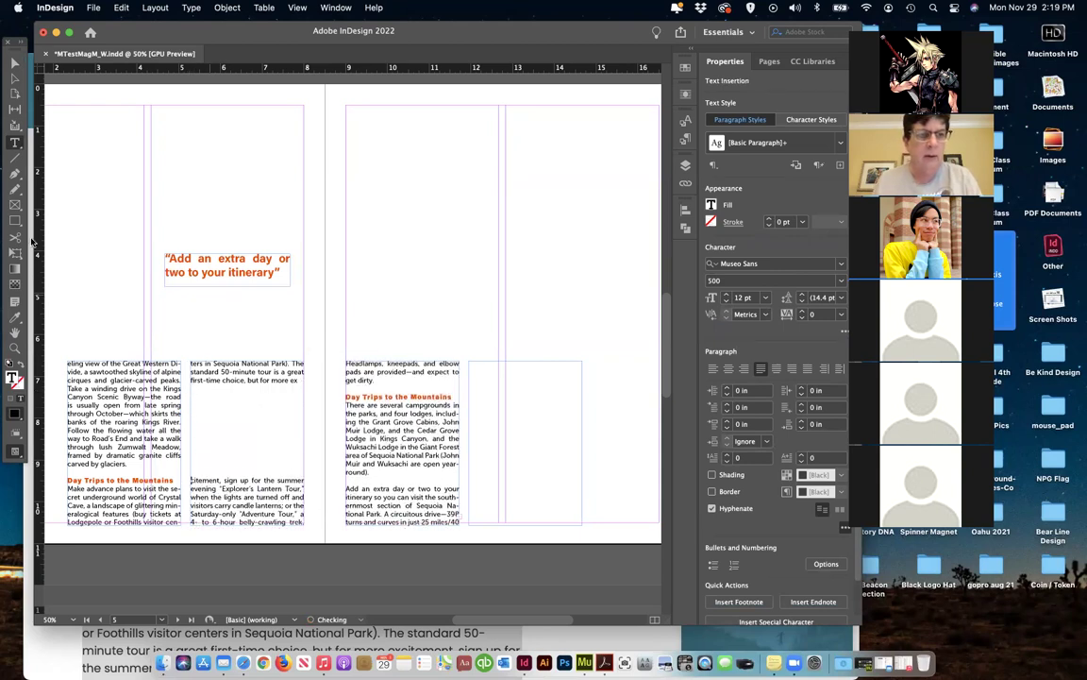
Move the quote into the second column's gap at about X 6.64 in and Y 8.81 in, and resize its frame to about 2.46 by 1.25 in
{"action": "left_click", "coordinate": [14, 62]}
{"action": "left_click_drag", "start_coordinate": [223, 378], "coordinate": [243, 435]}
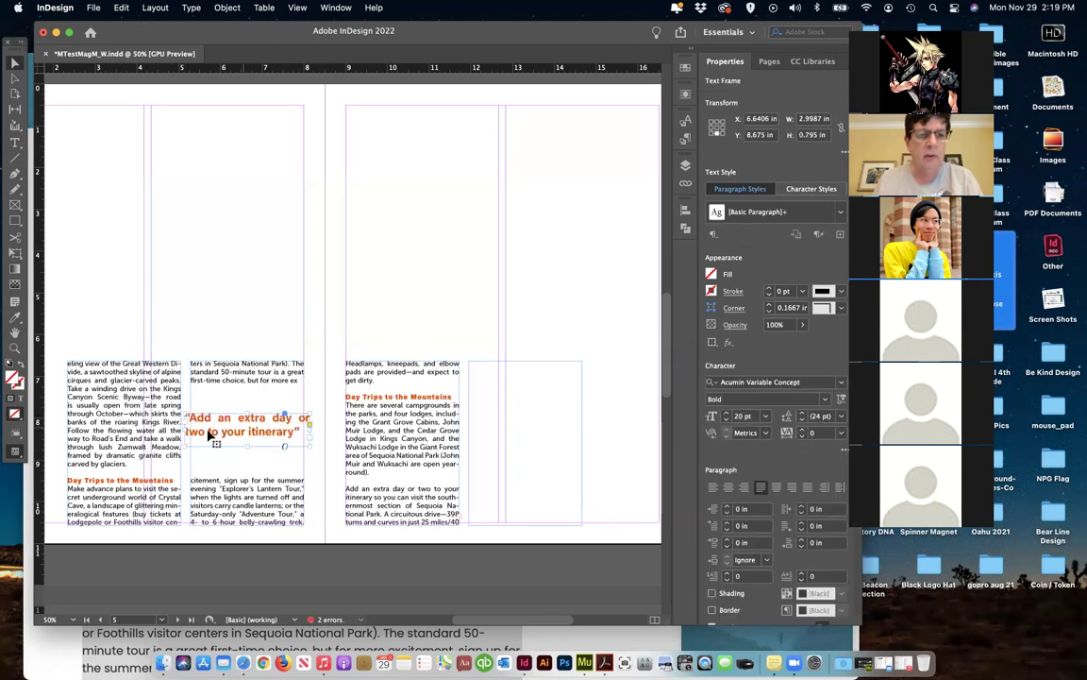
{"action": "left_click_drag", "start_coordinate": [186, 445], "coordinate": [298, 437]}
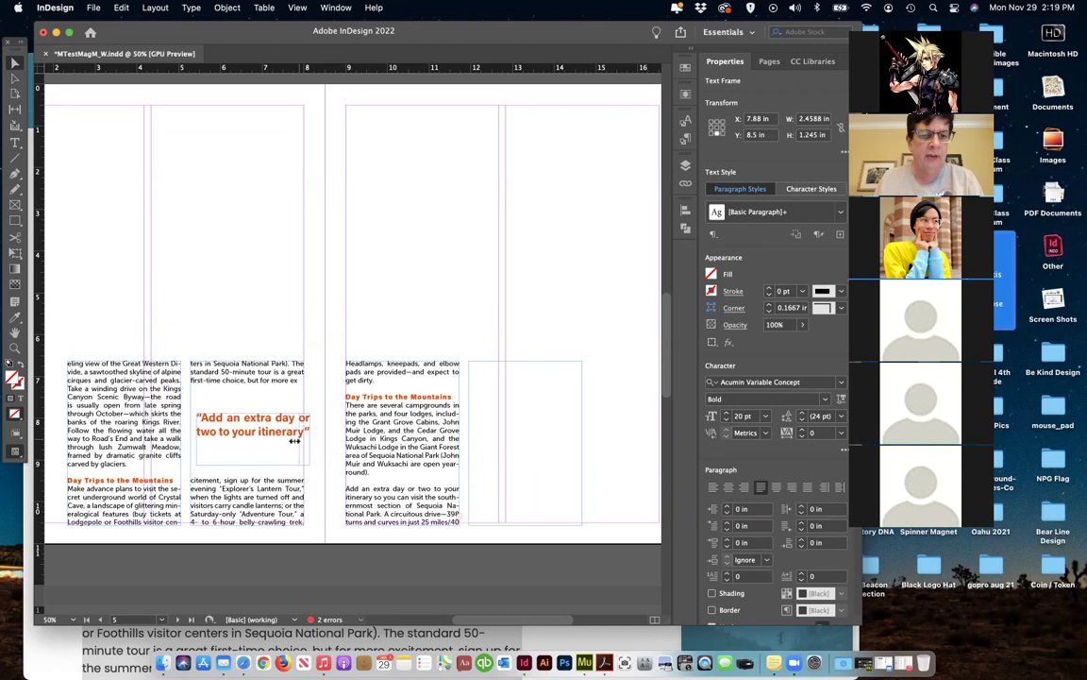
{"action": "left_click_drag", "start_coordinate": [243, 413], "coordinate": [250, 405]}
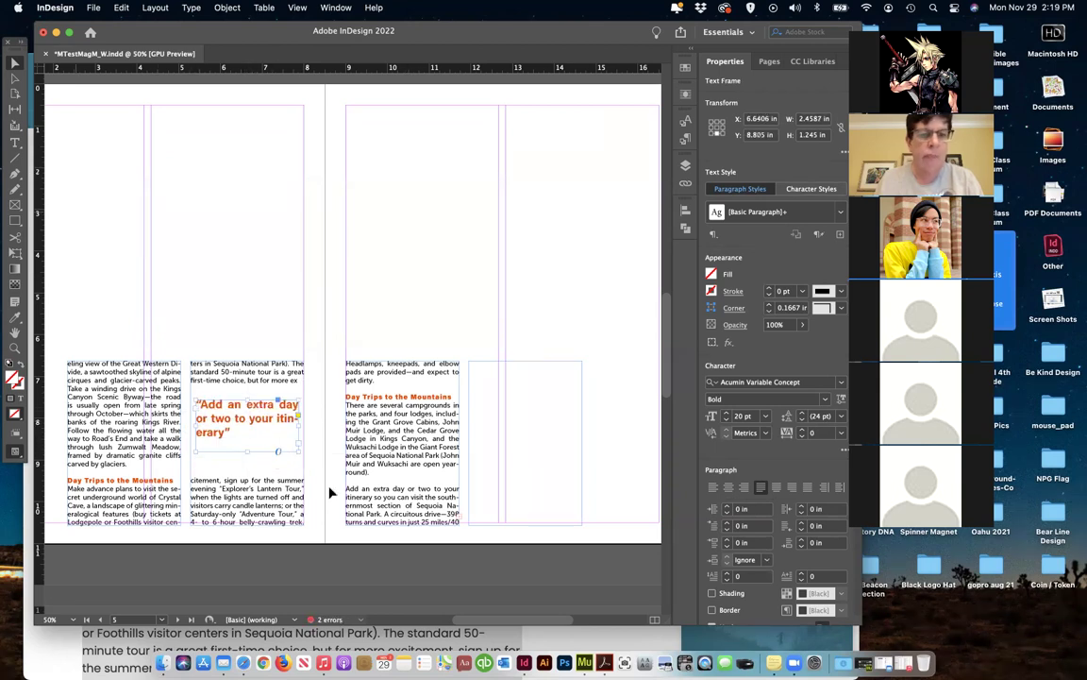
Thread the overset text from page 5's first column into the empty frame of its second column
{"action": "left_click", "coordinate": [453, 521]}
{"action": "left_click", "coordinate": [459, 520]}
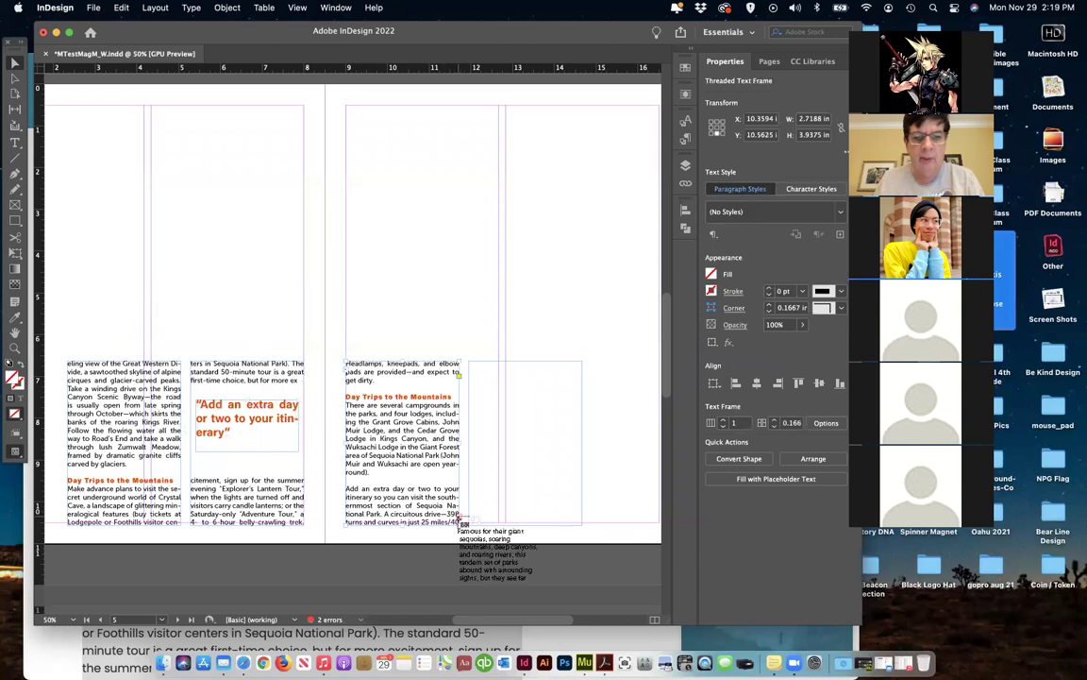
{"action": "left_click_drag", "start_coordinate": [347, 516], "coordinate": [498, 523]}
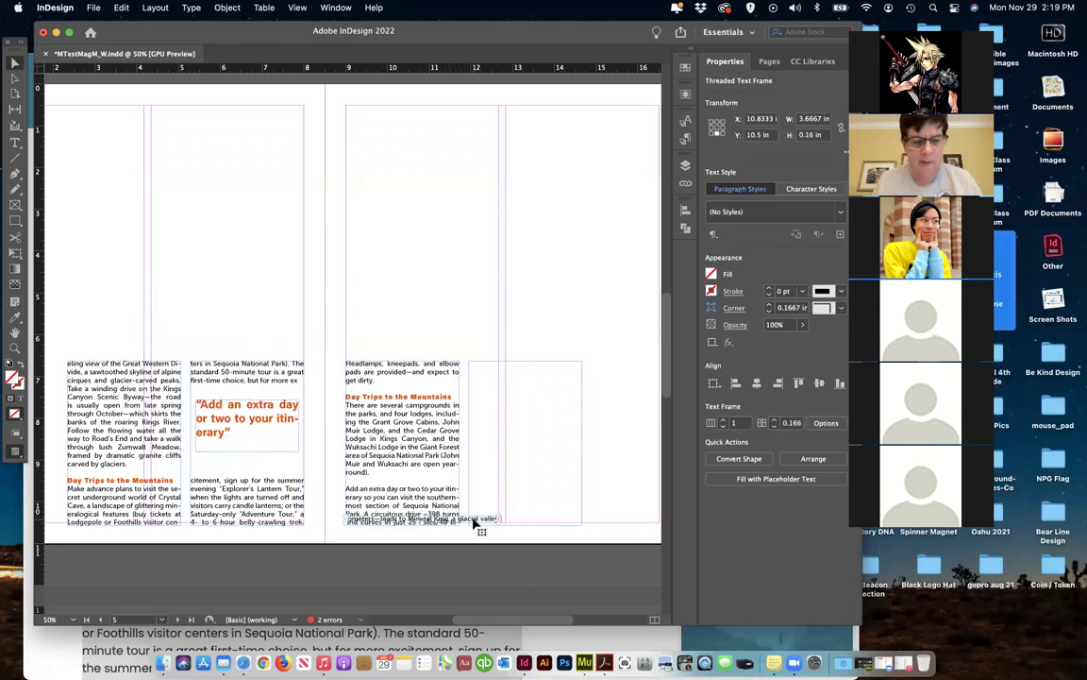
{"action": "key", "text": "super+z"}
{"action": "left_click", "coordinate": [520, 447]}
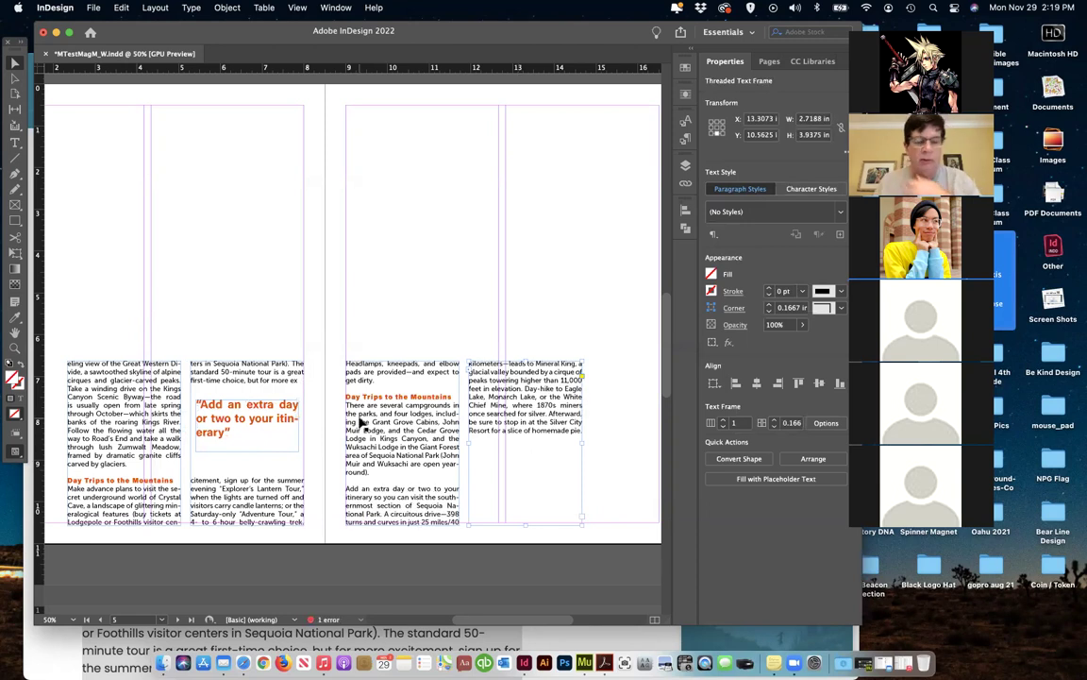
Draw two empty picture frames above page 4's columns: a wide one about 5.19 by 3.06 in and a smaller one near the upper margin
{"action": "key", "text": "super+minus"}
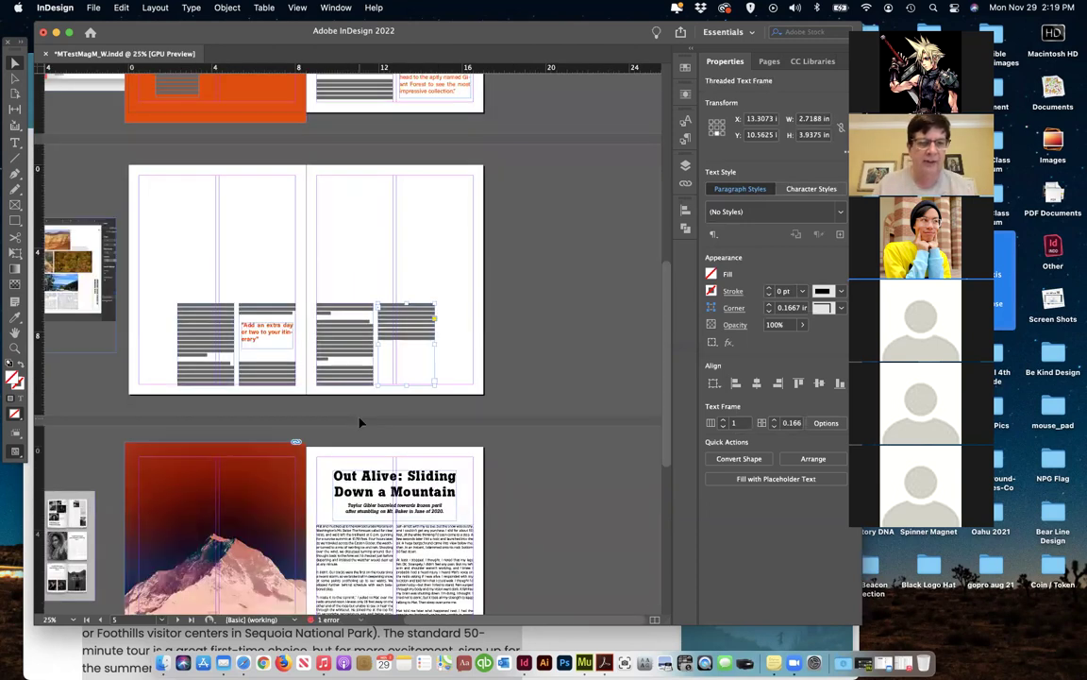
{"action": "scroll", "coordinate": [360, 422], "scroll_direction": "up", "scroll_amount": 2}
{"action": "scroll", "coordinate": [360, 422], "scroll_direction": "left", "scroll_amount": 2}
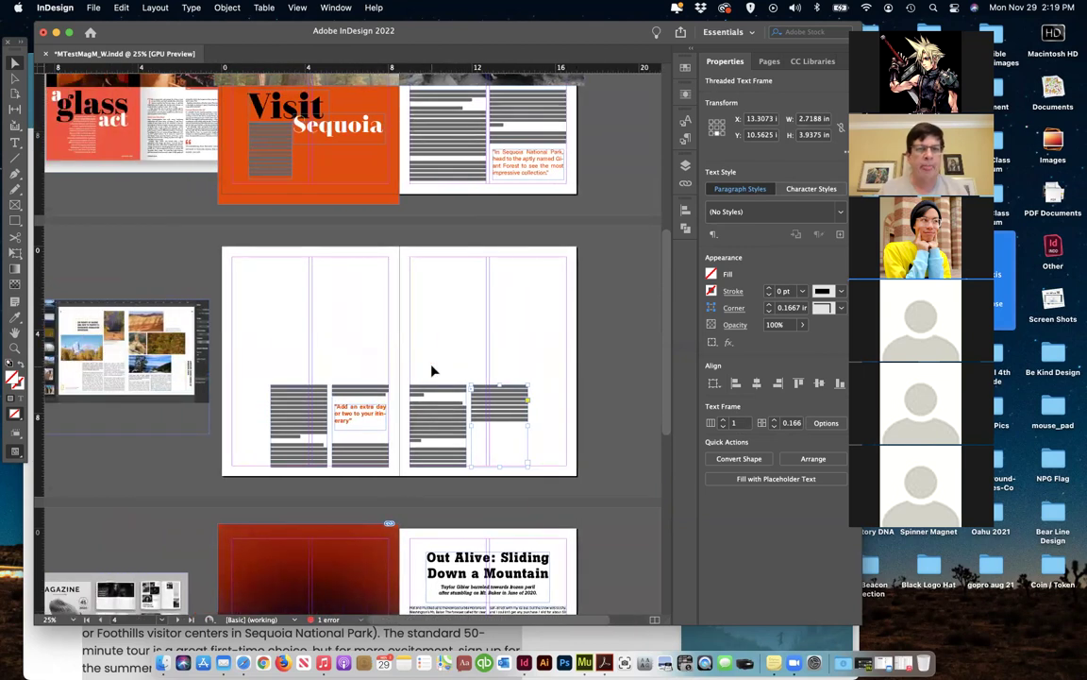
{"action": "scroll", "coordinate": [432, 371], "scroll_direction": "up", "scroll_amount": 1}
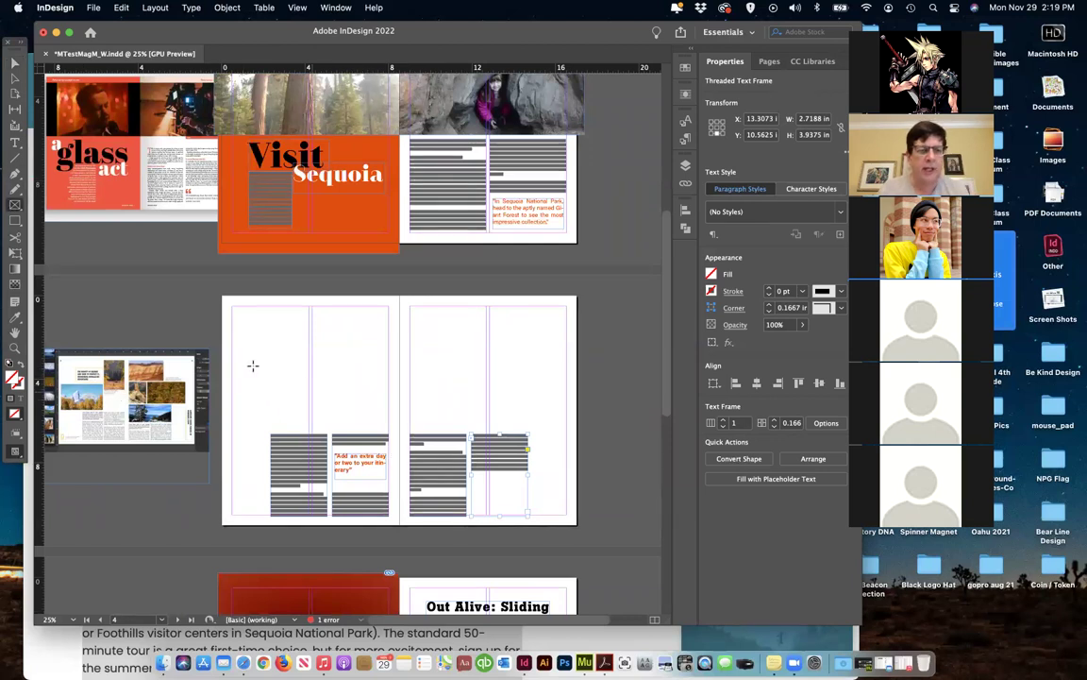
{"action": "left_click_drag", "start_coordinate": [235, 364], "coordinate": [345, 429]}
{"action": "left_click_drag", "start_coordinate": [323, 310], "coordinate": [386, 365]}
Draw three picture frames above page 5's columns: an upper one about 3.42 by 1.97 in, a small one below, and one about 4.55 by 2.19 in beside it
{"action": "left_click_drag", "start_coordinate": [414, 309], "coordinate": [489, 351]}
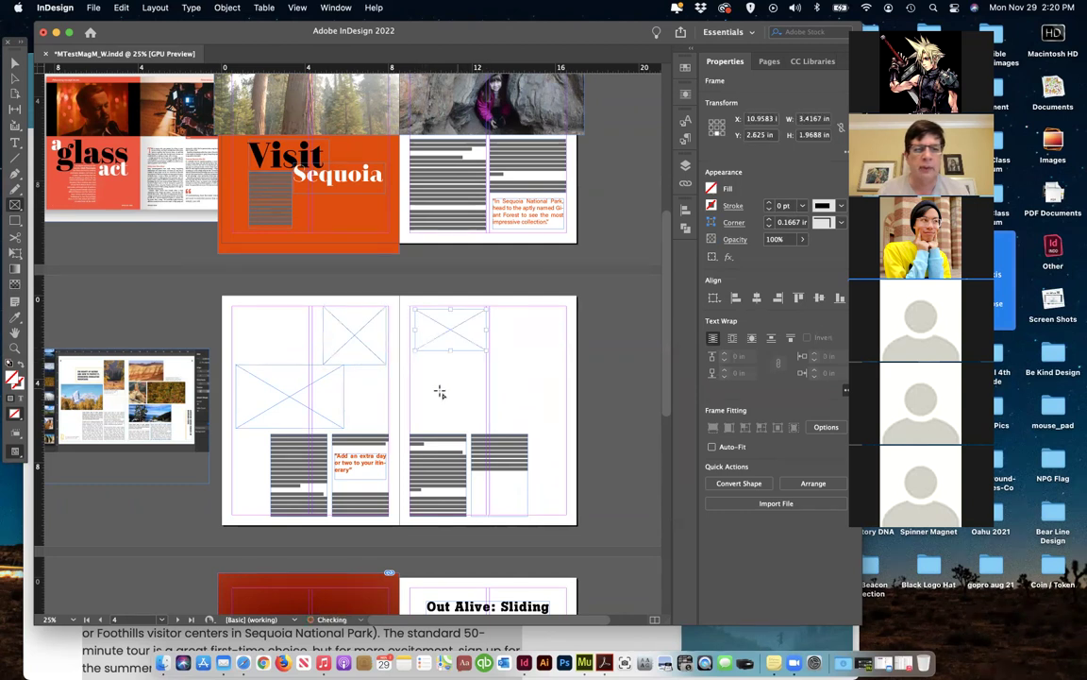
{"action": "left_click_drag", "start_coordinate": [414, 365], "coordinate": [463, 409]}
{"action": "left_click_drag", "start_coordinate": [470, 366], "coordinate": [567, 411]}
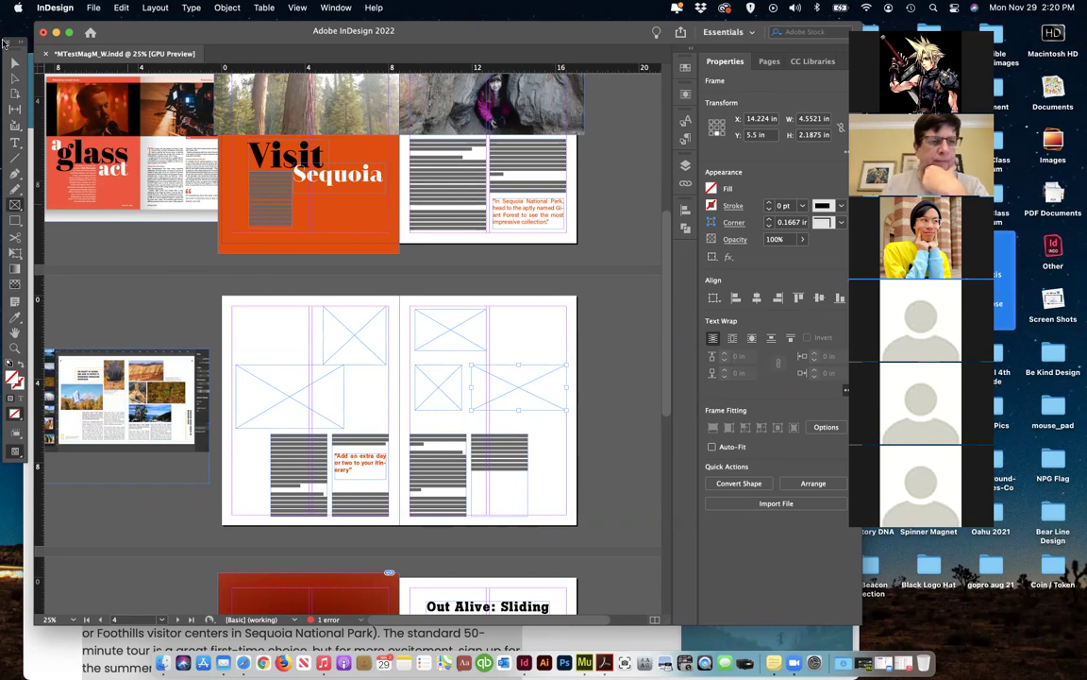
Place DSC_5893.JPG in page 4's wide picture frame and set the photo to fill the frame proportionally
{"action": "left_click", "coordinate": [15, 63]}
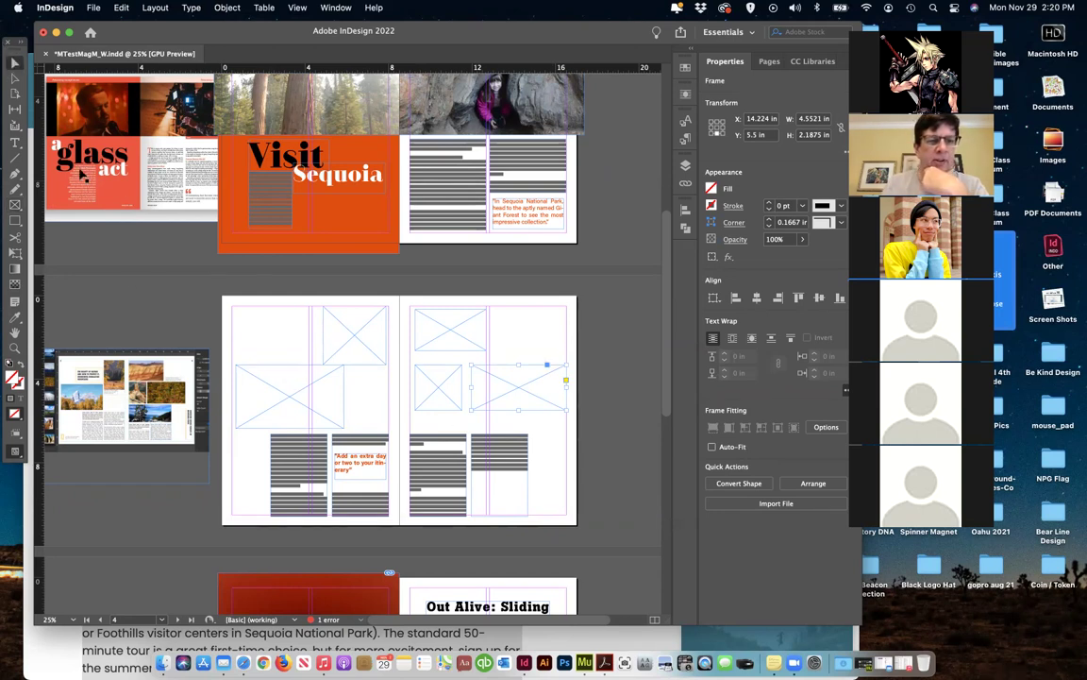
{"action": "left_click", "coordinate": [268, 387]}
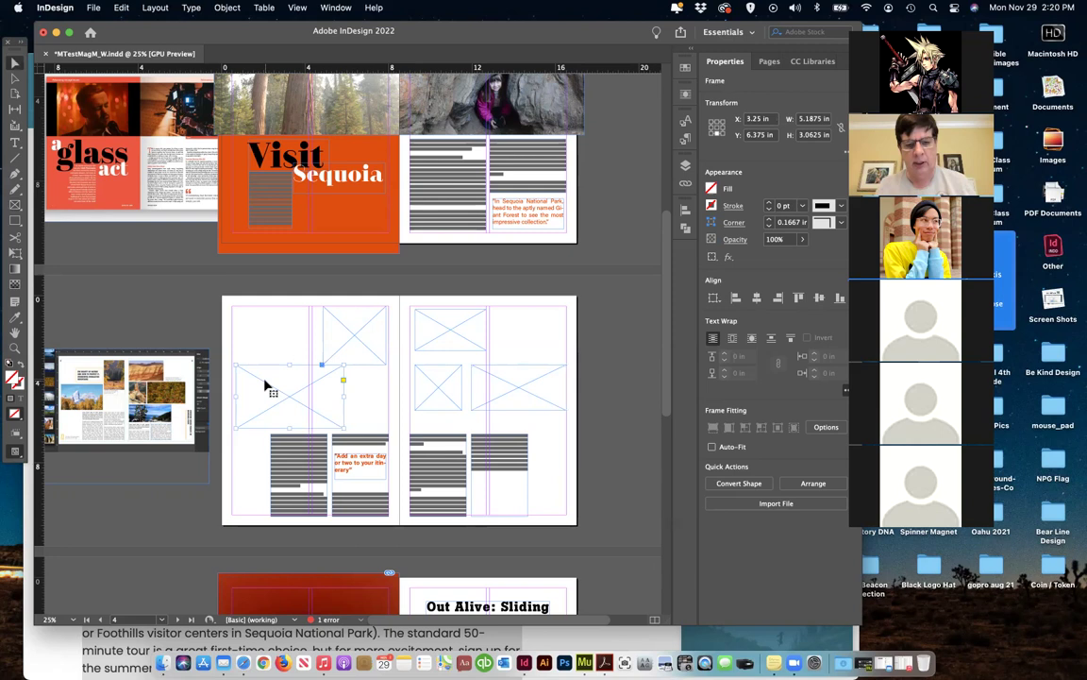
{"action": "key", "text": "super+d"}
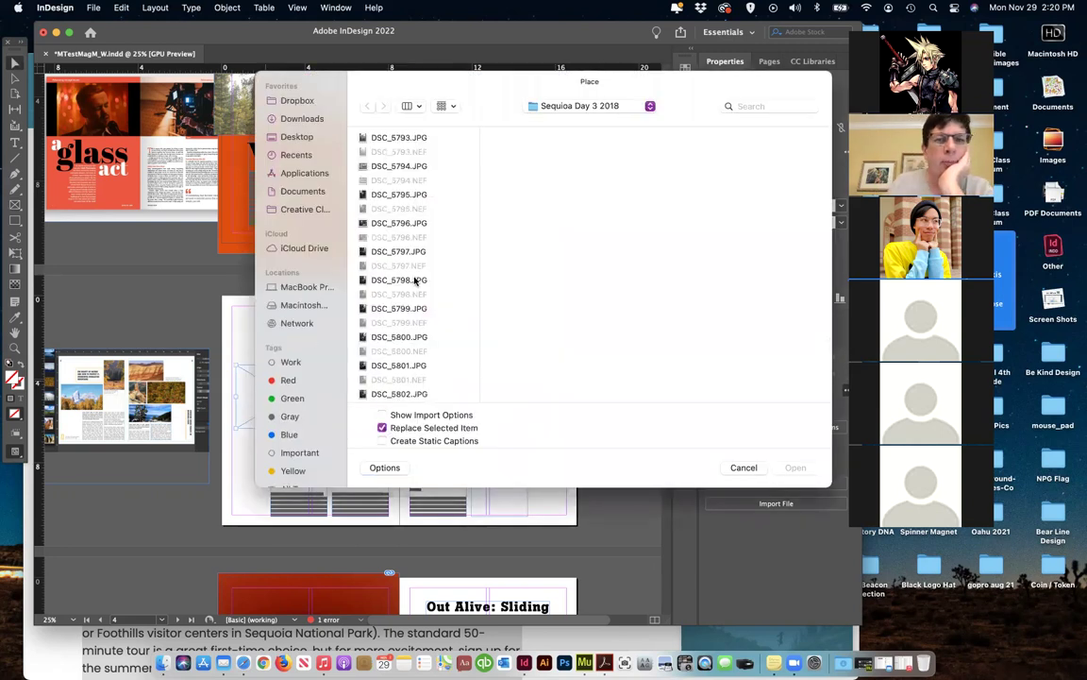
{"action": "scroll", "coordinate": [397, 274], "scroll_direction": "down", "scroll_amount": 10}
{"action": "scroll", "coordinate": [380, 269], "scroll_direction": "down", "scroll_amount": 15}
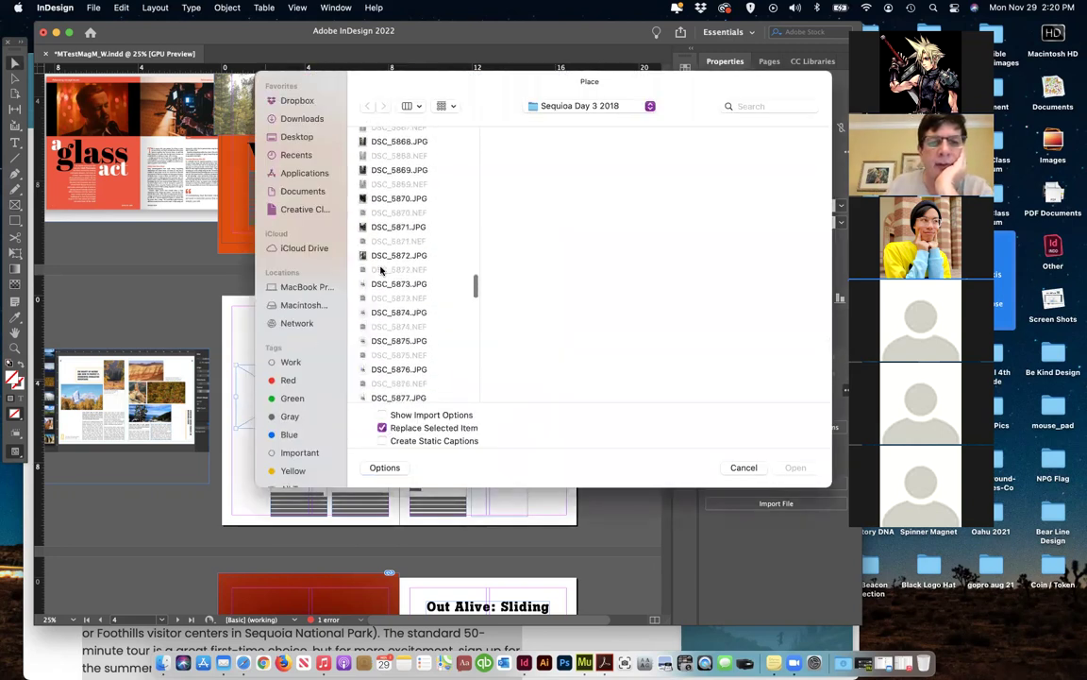
{"action": "left_click", "coordinate": [381, 255]}
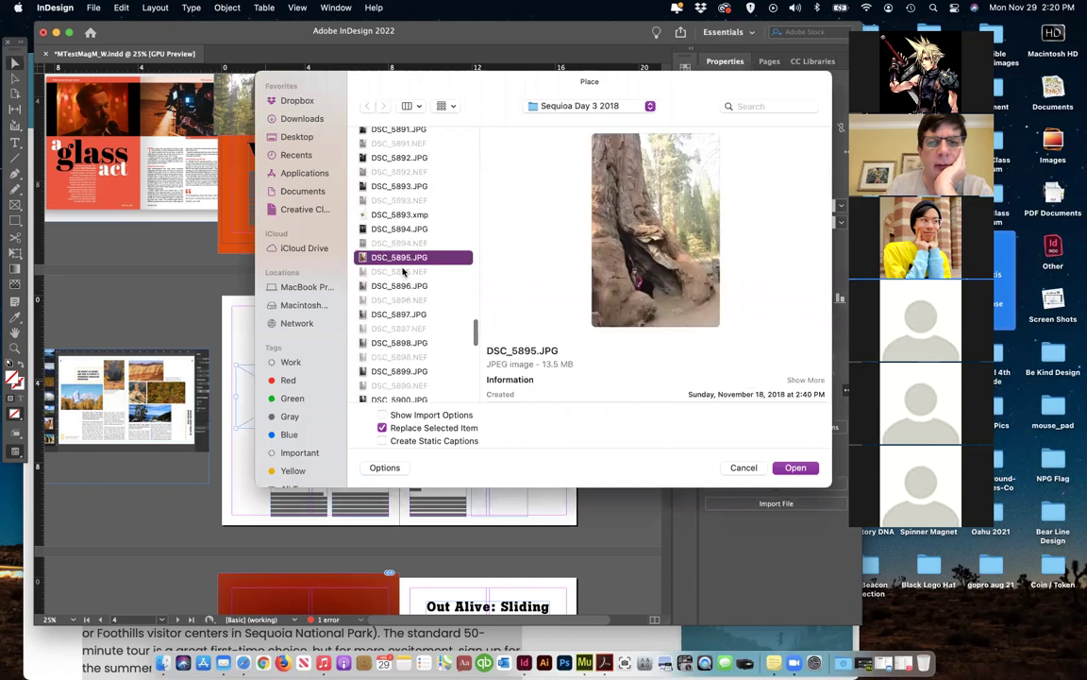
{"action": "left_click", "coordinate": [382, 187]}
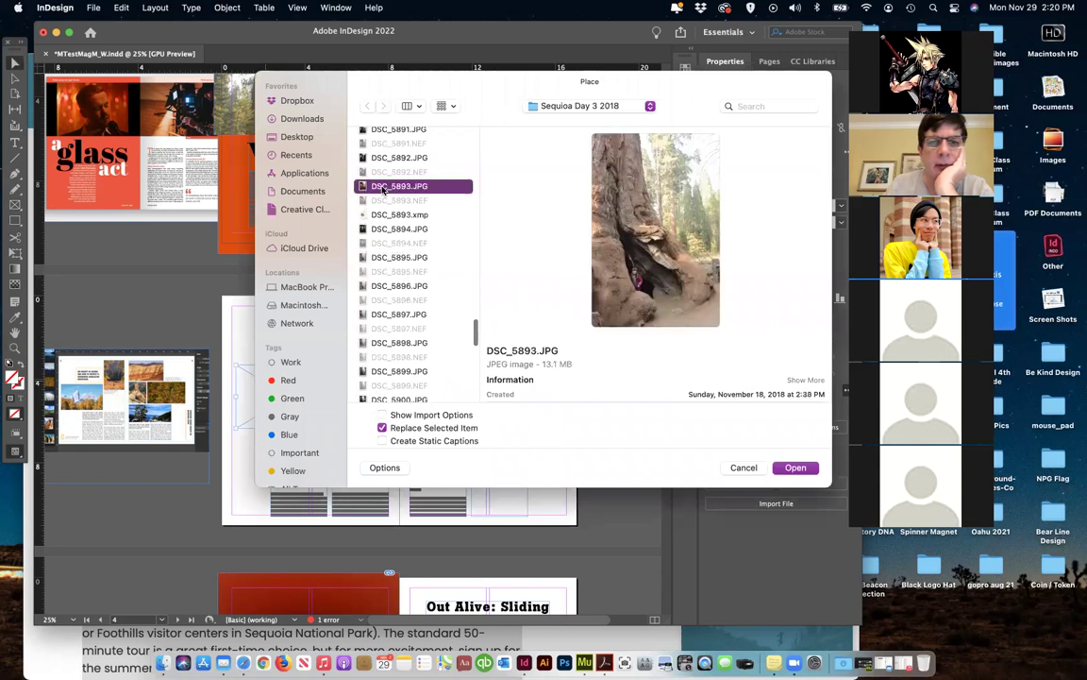
{"action": "left_click", "coordinate": [793, 468]}
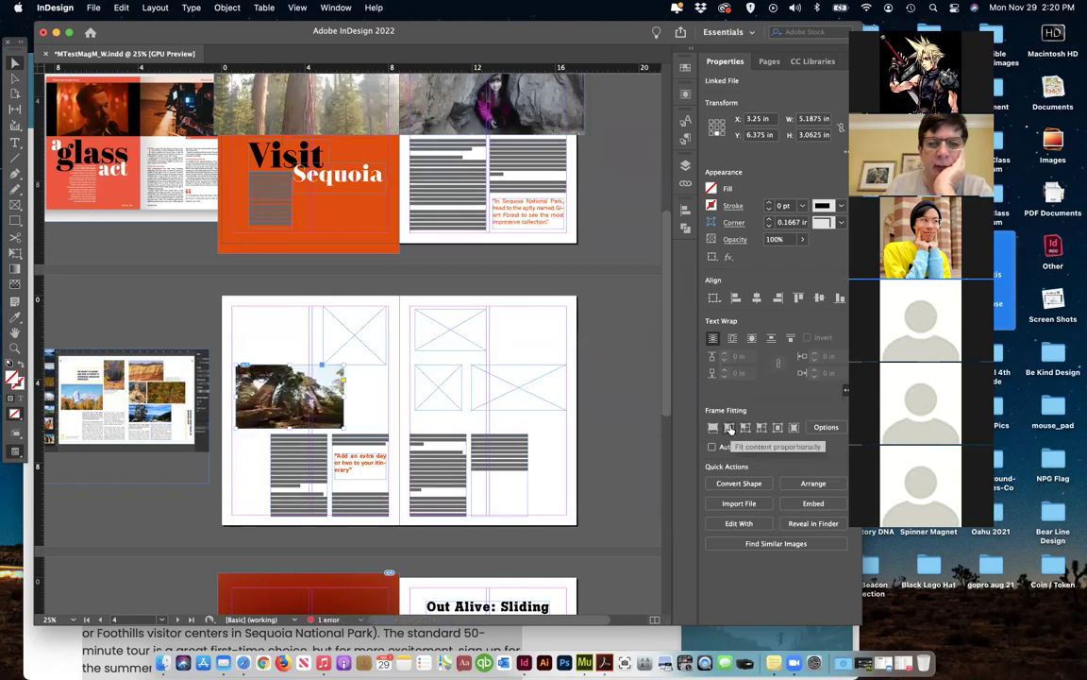
{"action": "left_click", "coordinate": [728, 428]}
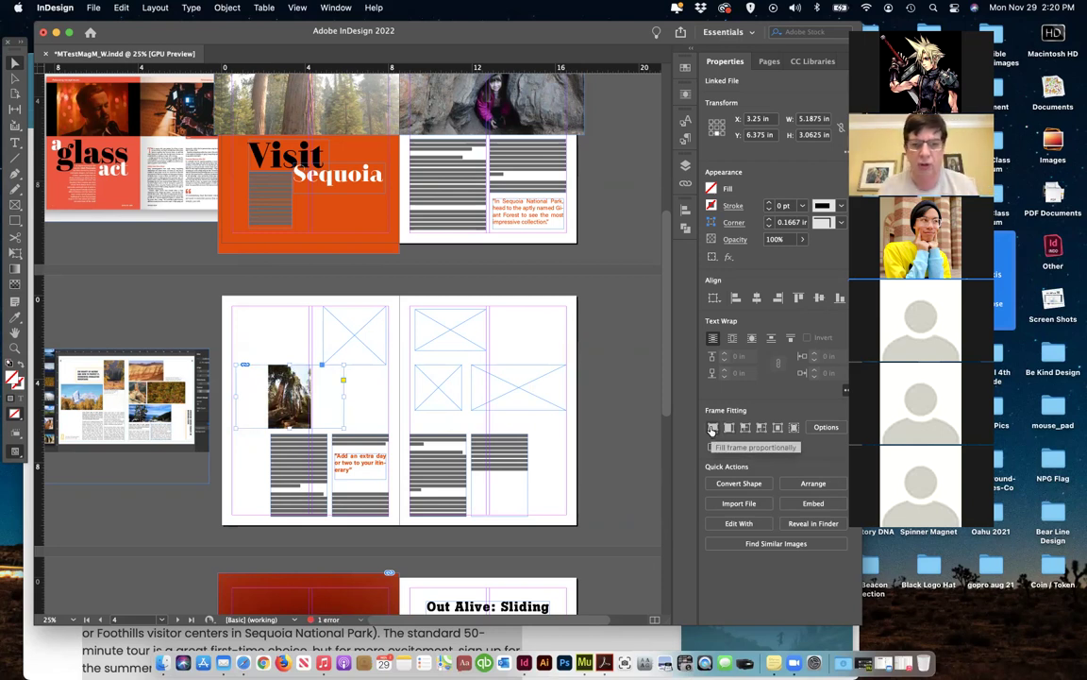
{"action": "left_click", "coordinate": [712, 427]}
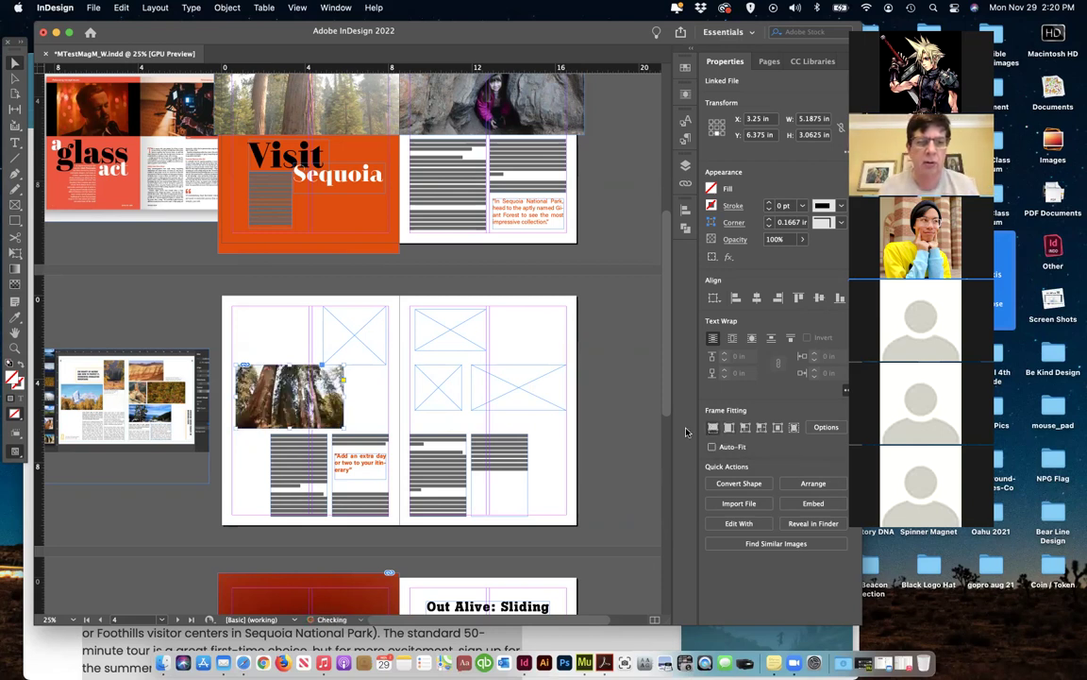
Place DSC_5865.JPG in page 4's smaller upper picture frame and set it to fill the frame proportionally
{"action": "left_click", "coordinate": [364, 335]}
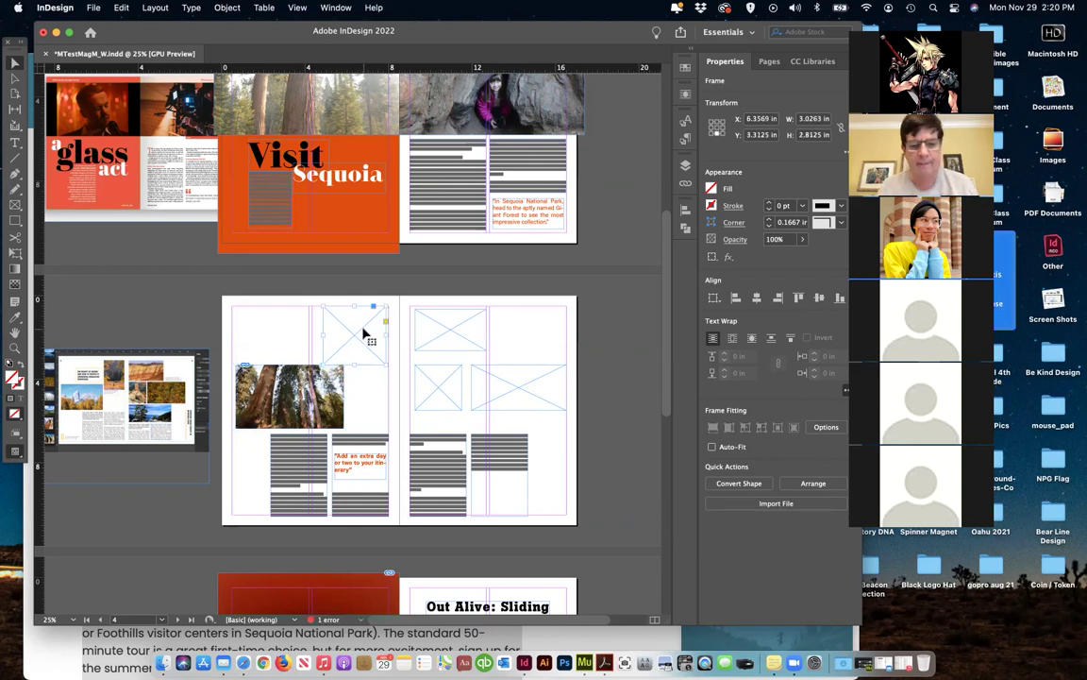
{"action": "key", "text": "super+d"}
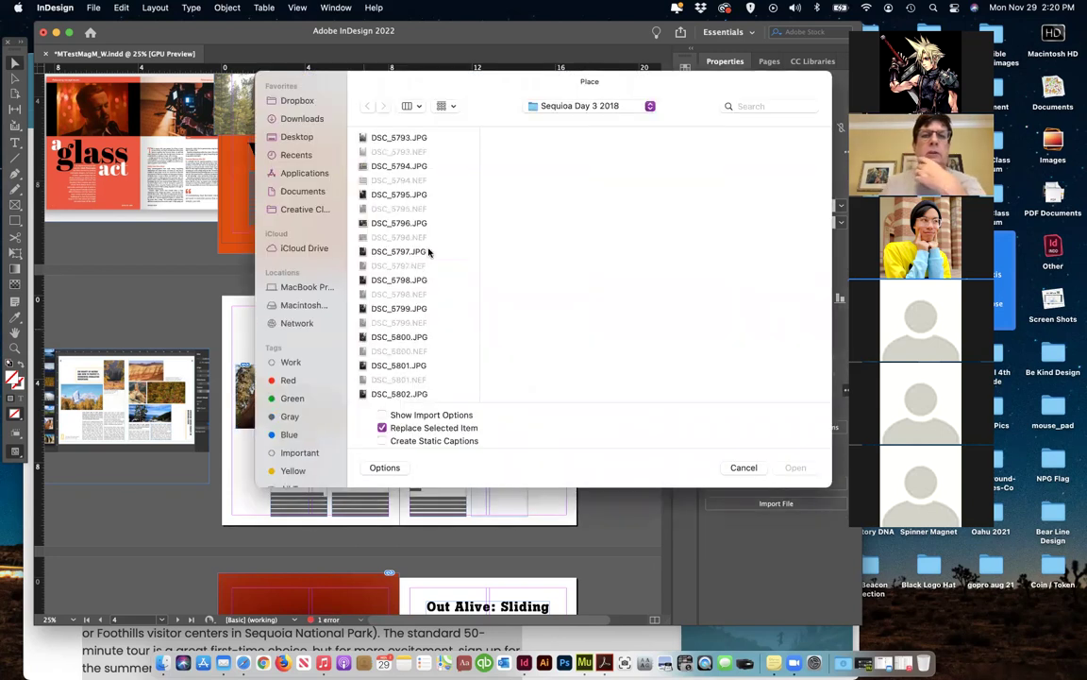
{"action": "scroll", "coordinate": [395, 283], "scroll_direction": "down", "scroll_amount": 20}
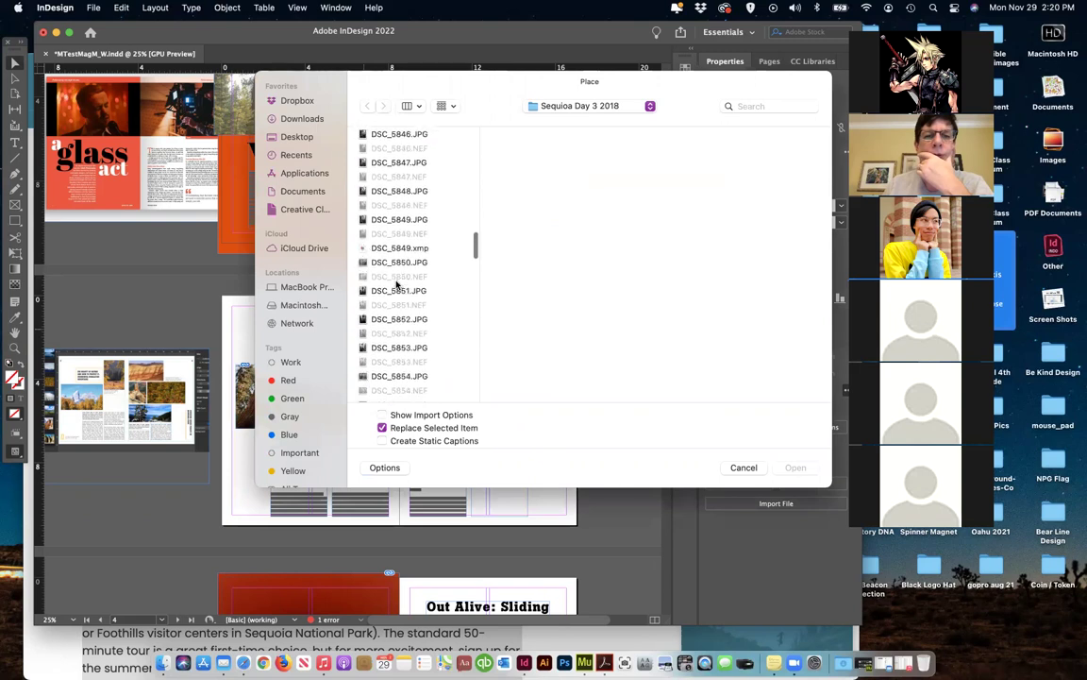
{"action": "left_click", "coordinate": [392, 291]}
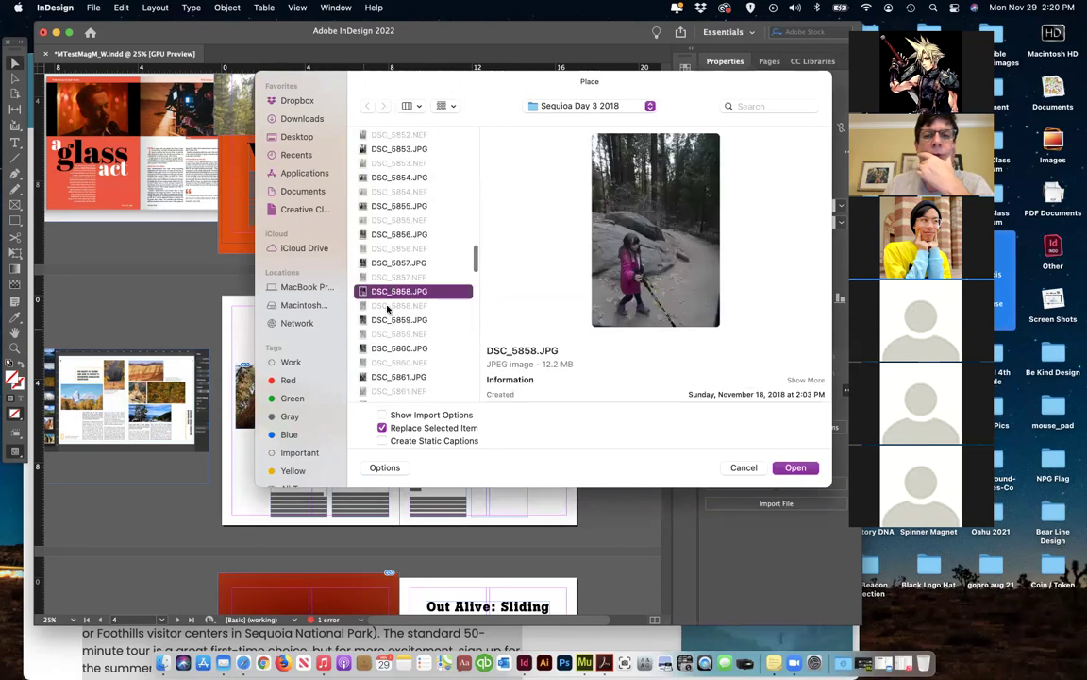
{"action": "scroll", "coordinate": [387, 310], "scroll_direction": "down", "scroll_amount": 5}
{"action": "left_click", "coordinate": [392, 299]}
{"action": "scroll", "coordinate": [406, 302], "scroll_direction": "down", "scroll_amount": 3}
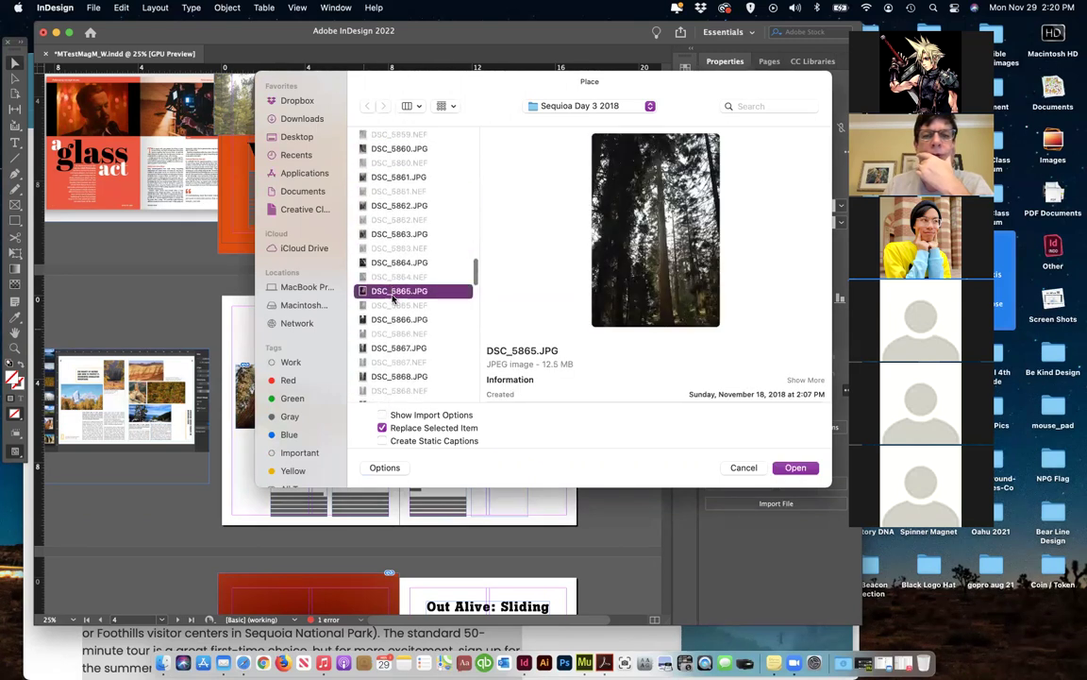
{"action": "left_click", "coordinate": [795, 467]}
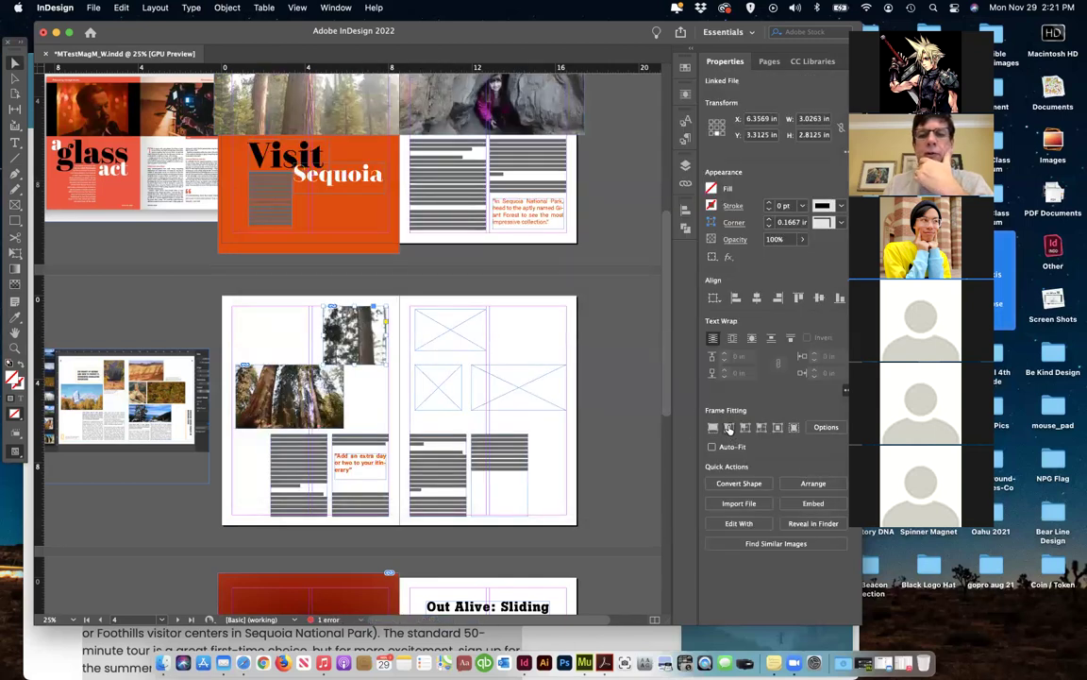
{"action": "left_click", "coordinate": [729, 428]}
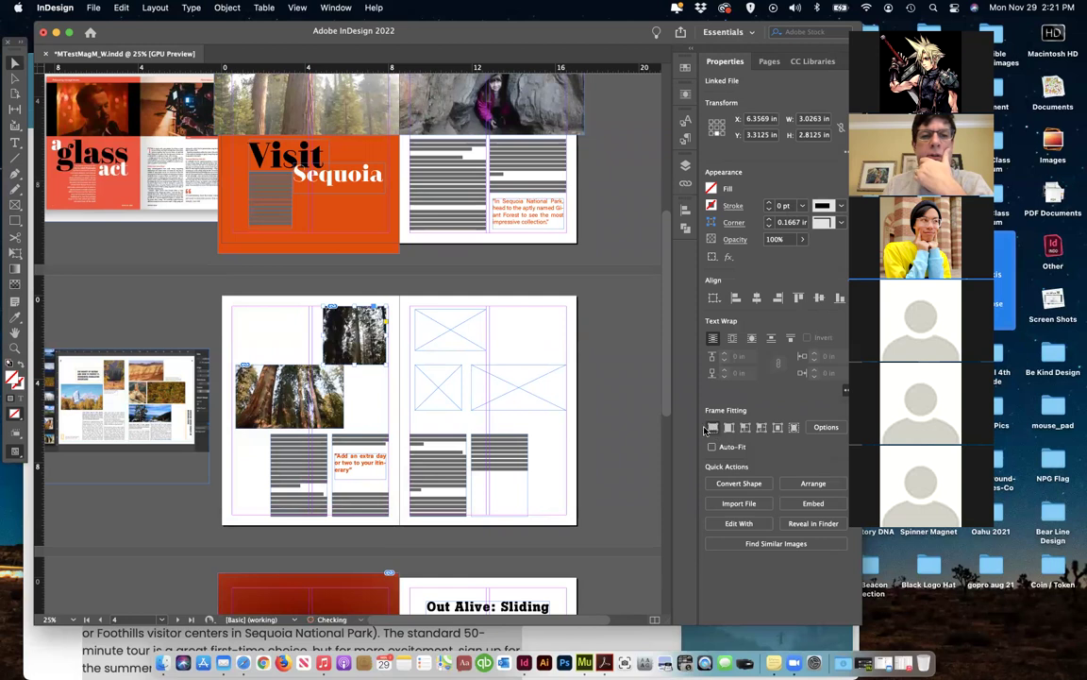
Place DSC_5846.JPG from the Sequioa Day 3 2018 folder in page 5's upper picture frame
{"action": "left_click", "coordinate": [453, 333]}
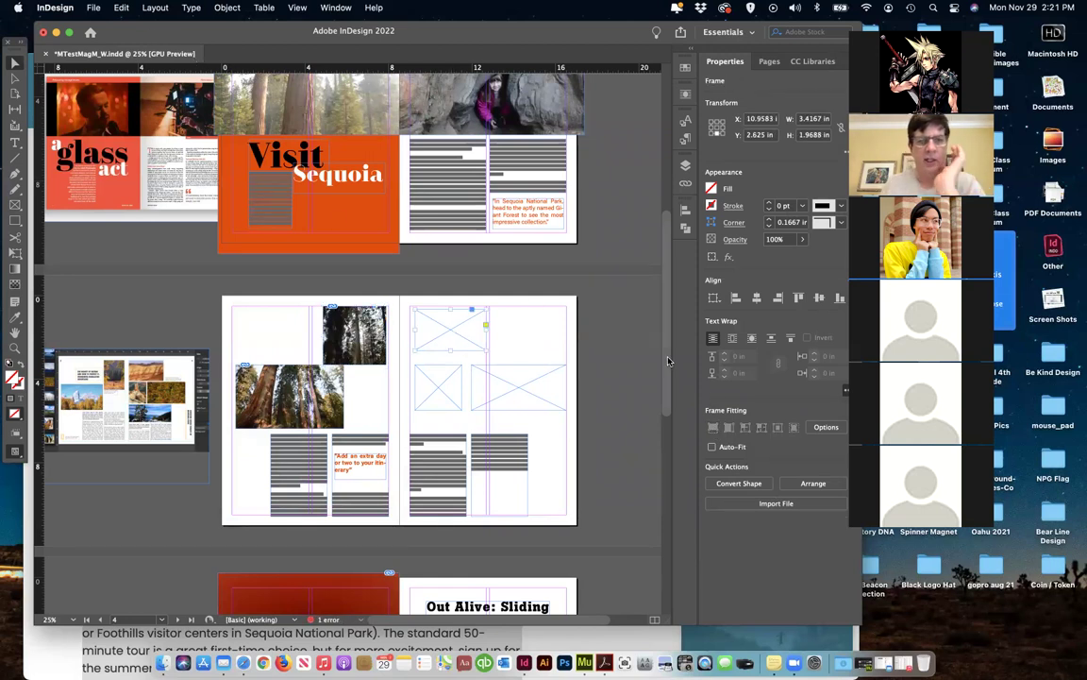
{"action": "key", "text": "super+d"}
{"action": "scroll", "coordinate": [408, 350], "scroll_direction": "down", "scroll_amount": 10}
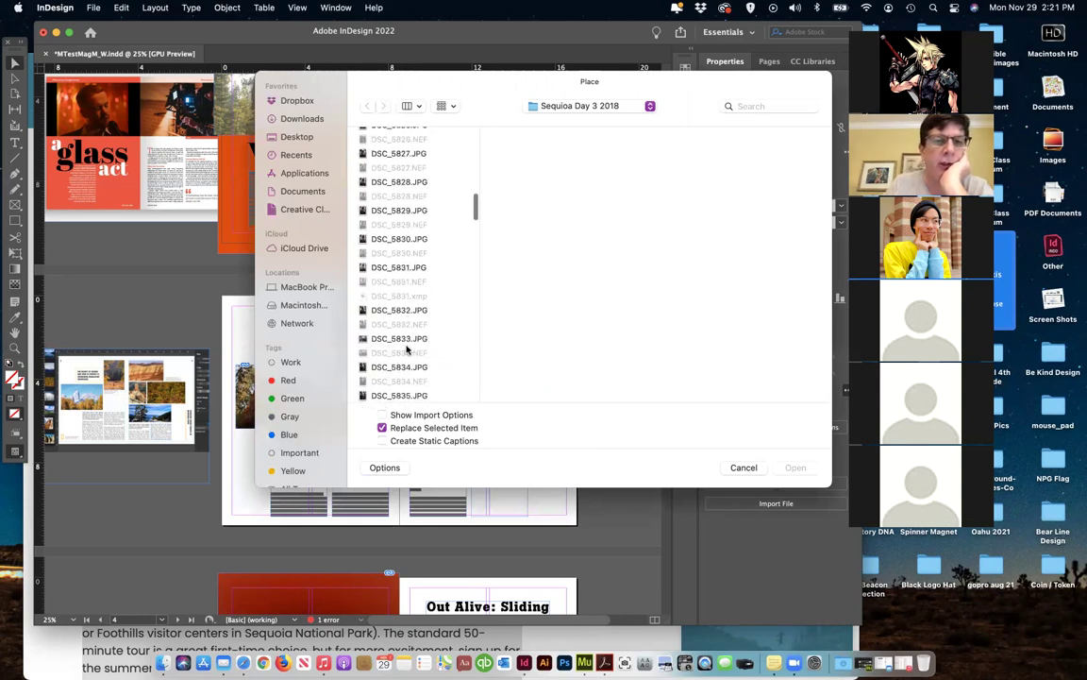
{"action": "scroll", "coordinate": [408, 349], "scroll_direction": "down", "scroll_amount": 3}
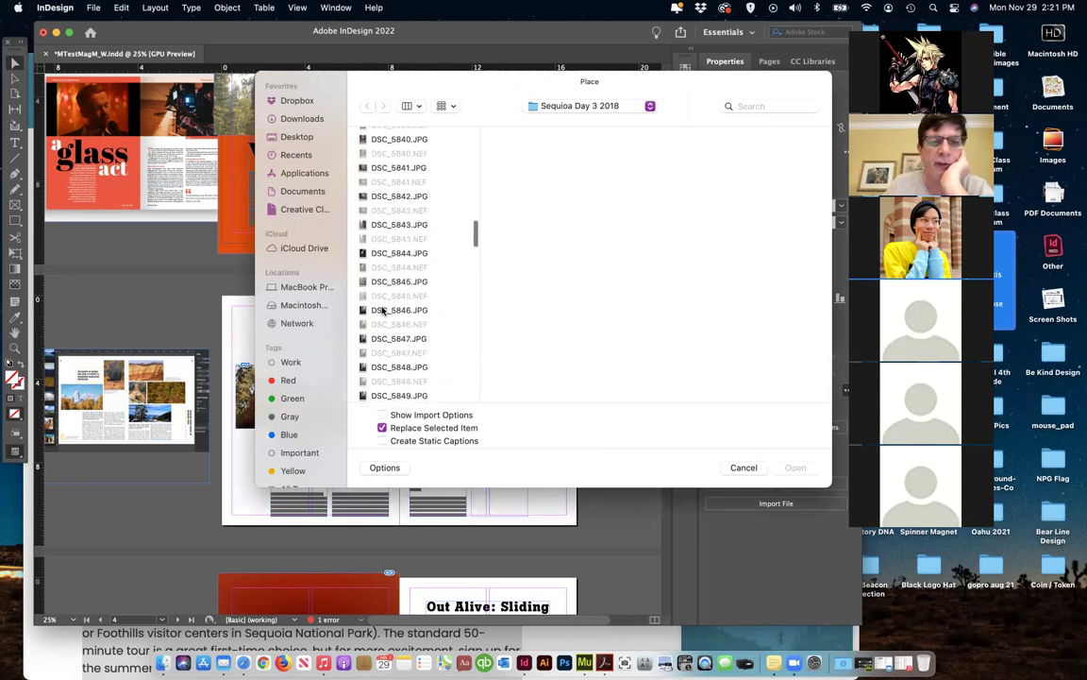
{"action": "left_click", "coordinate": [384, 309]}
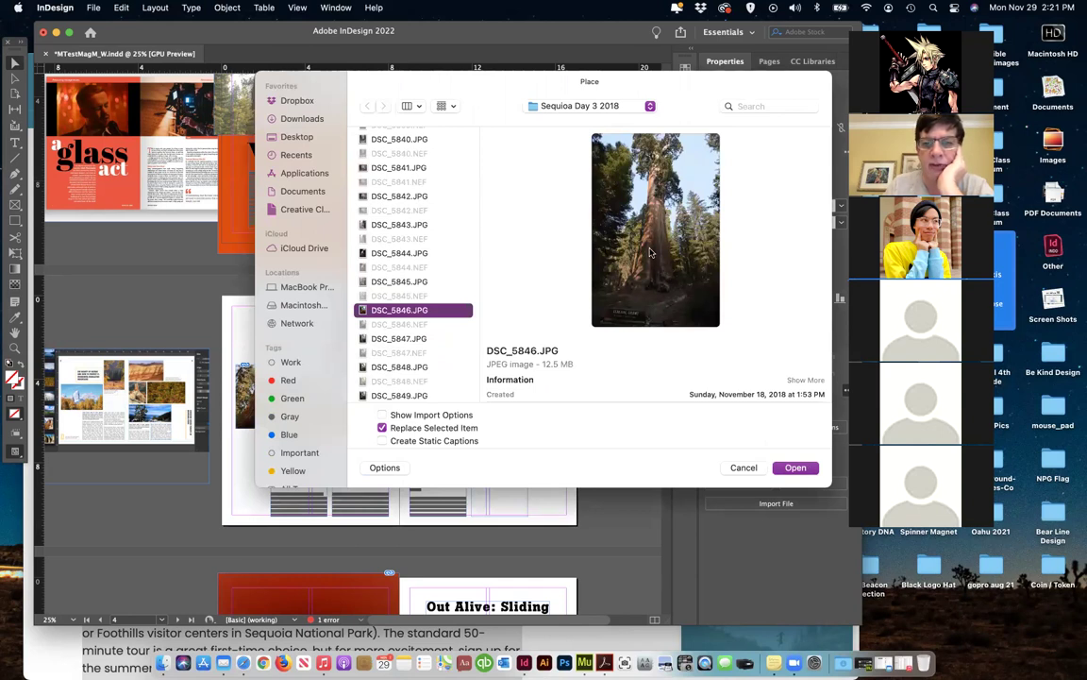
{"action": "left_click", "coordinate": [798, 468]}
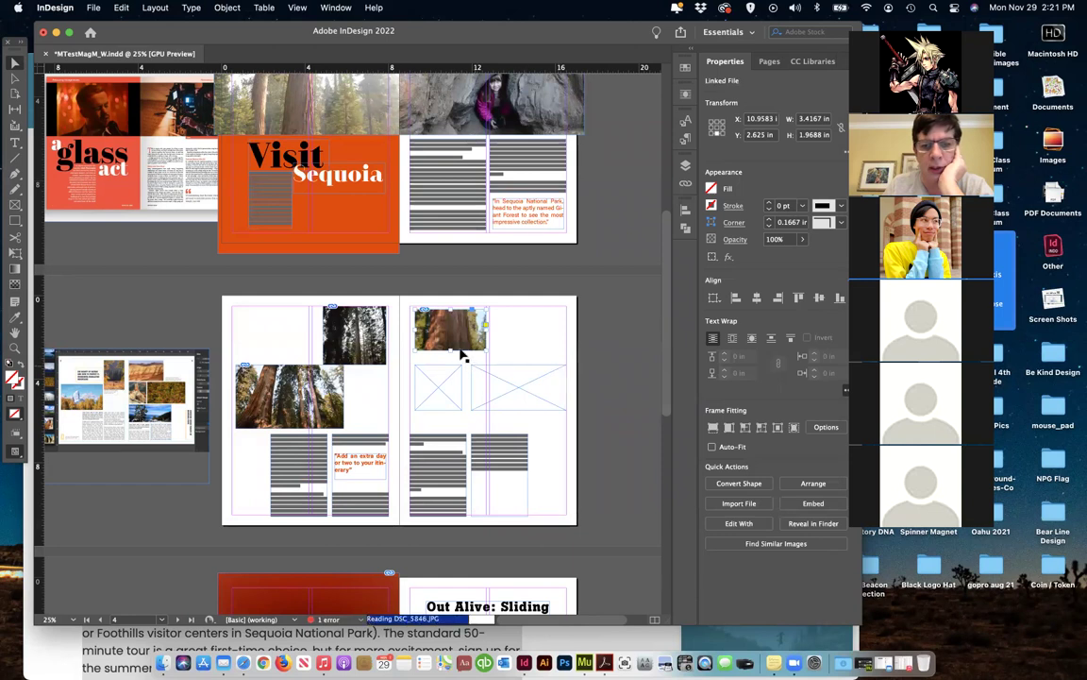
Move page 5's small empty frame to about X 14.43 in, Y 2.69 in, and stretch the tree photo's frame down to about 5.53 in tall
{"action": "left_click", "coordinate": [443, 387]}
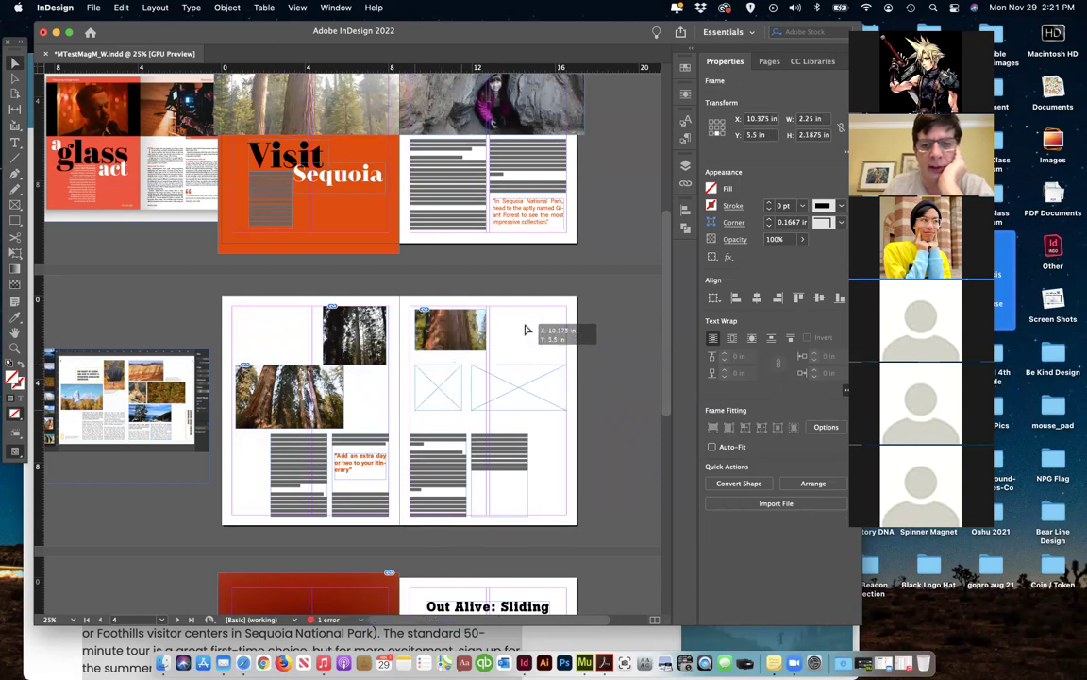
{"action": "left_click", "coordinate": [446, 353]}
{"action": "left_click_drag", "start_coordinate": [448, 352], "coordinate": [448, 425]}
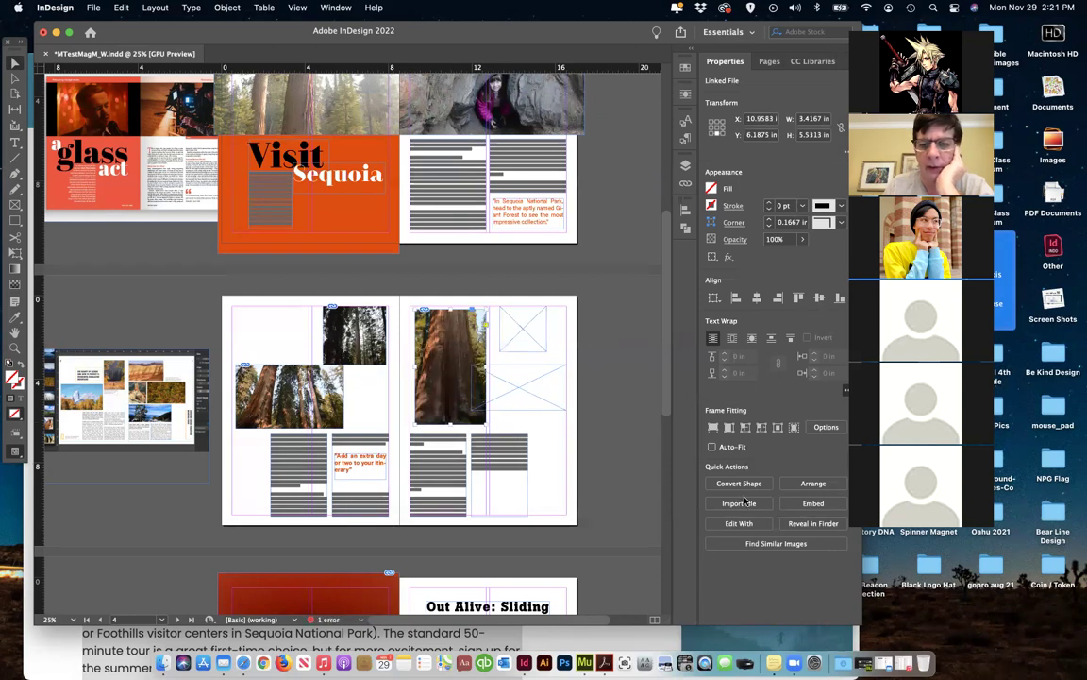
Fit page 5's tree photo to its frame with Fit Content to Frame, and narrow the overlapping wide empty frame to about 3.67 in
{"action": "left_click", "coordinate": [729, 427]}
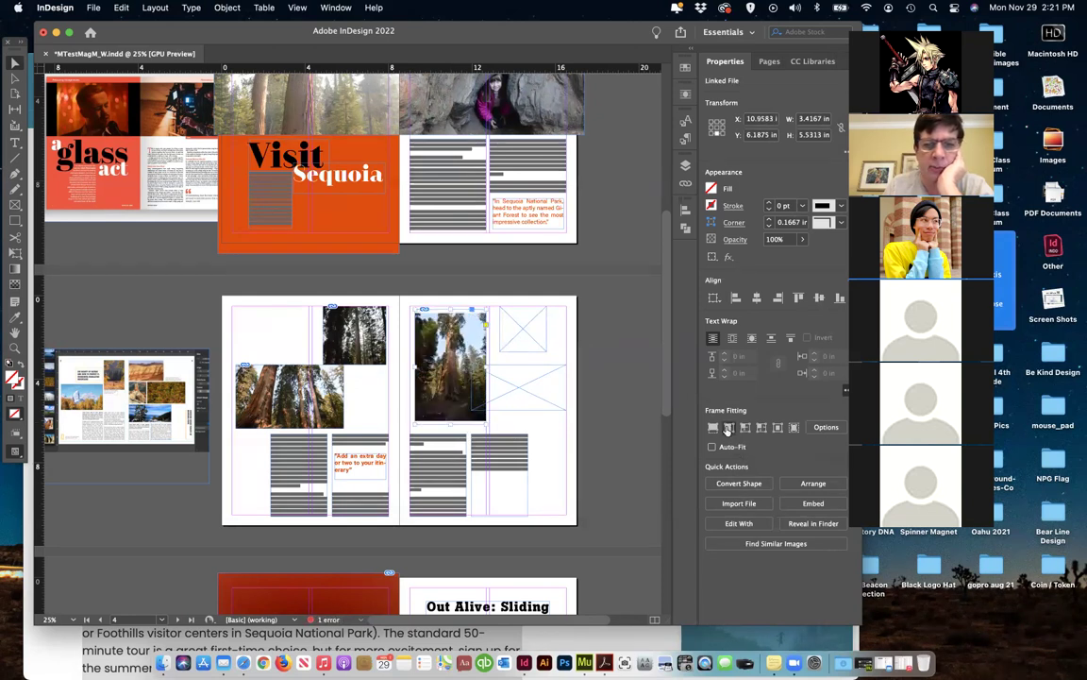
{"action": "left_click", "coordinate": [743, 427]}
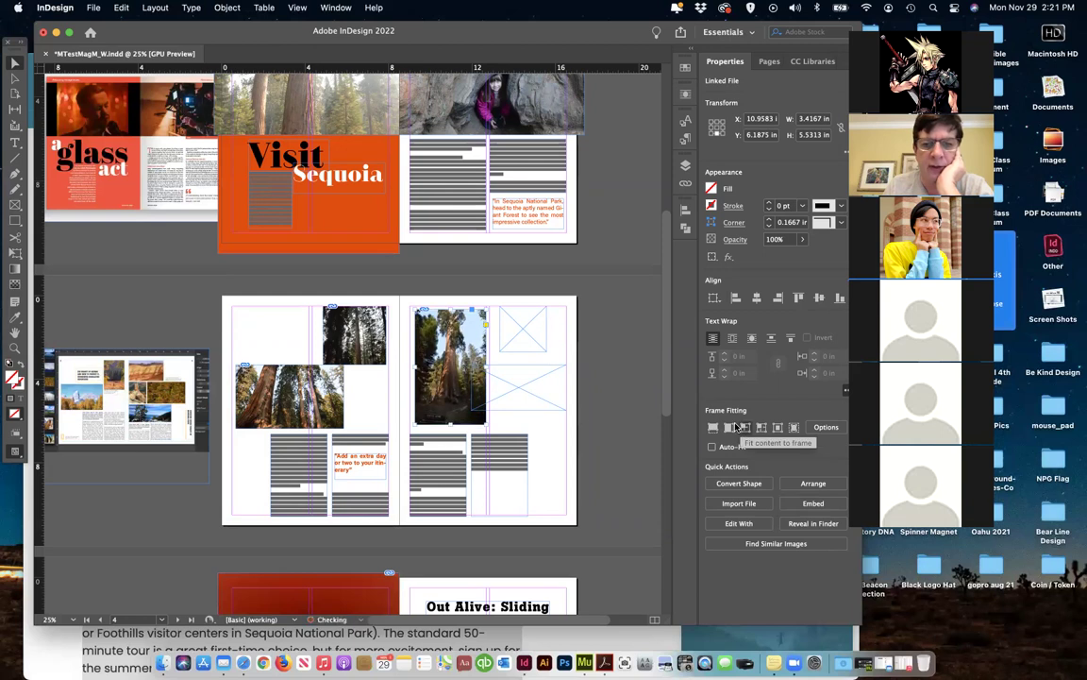
{"action": "left_click", "coordinate": [488, 402]}
{"action": "left_click_drag", "start_coordinate": [488, 401], "coordinate": [548, 396]}
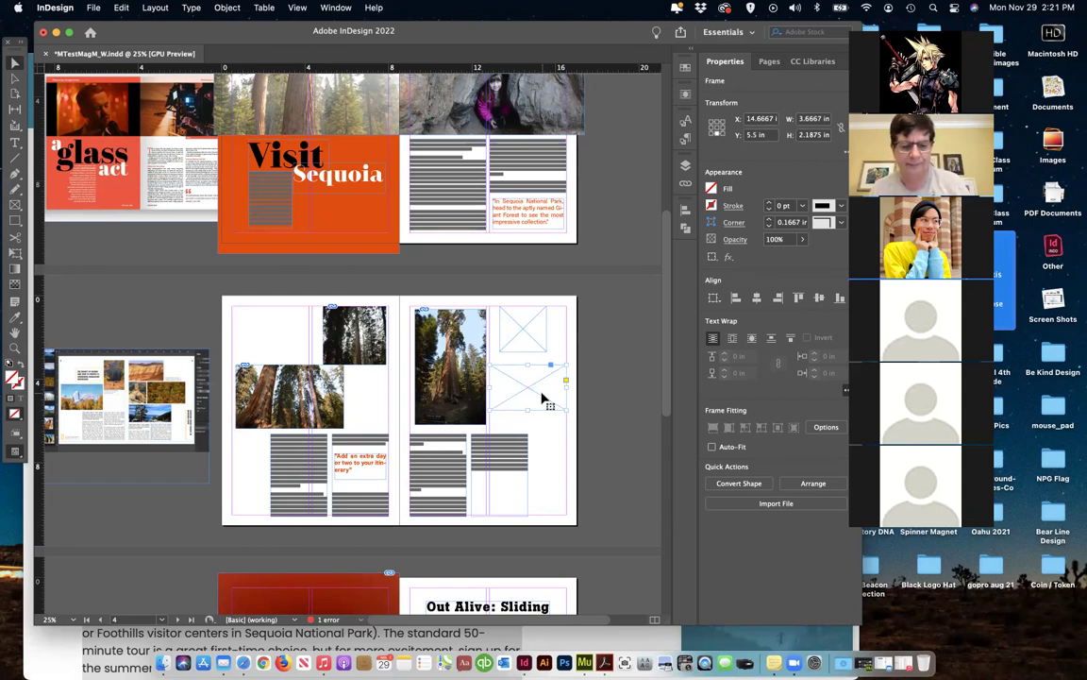
Place DSC_5604.JPG from the Sequioa Day 2 2018 folder in page 5's wide frame beside the tree photo
{"action": "key", "text": "super+d"}
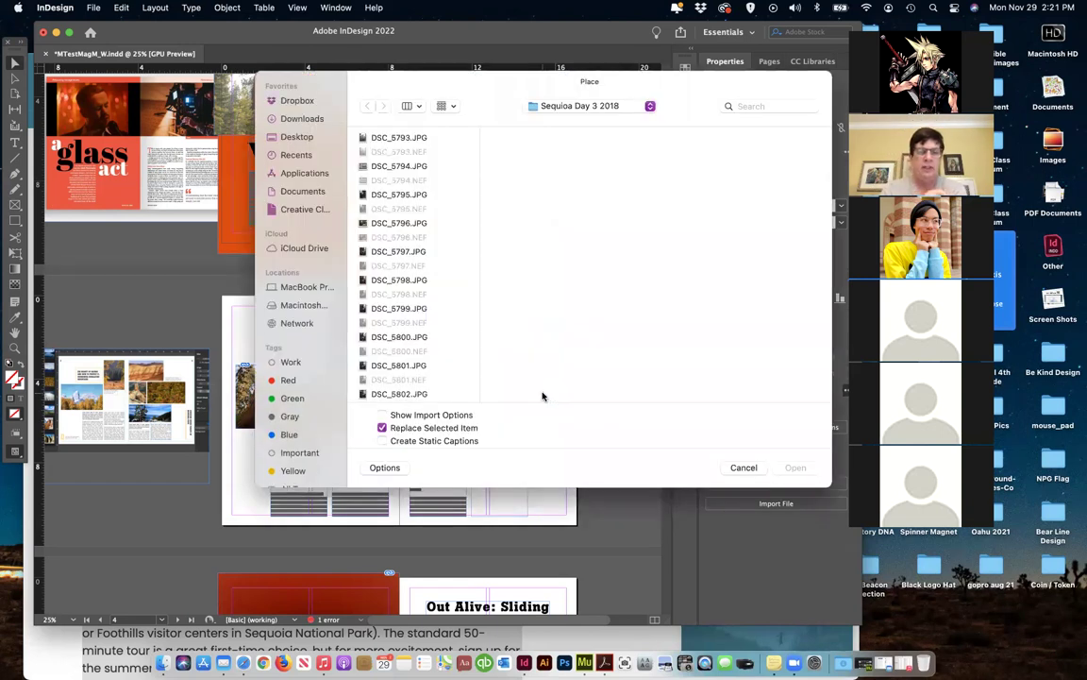
{"action": "scroll", "coordinate": [394, 321], "scroll_direction": "down", "scroll_amount": 20}
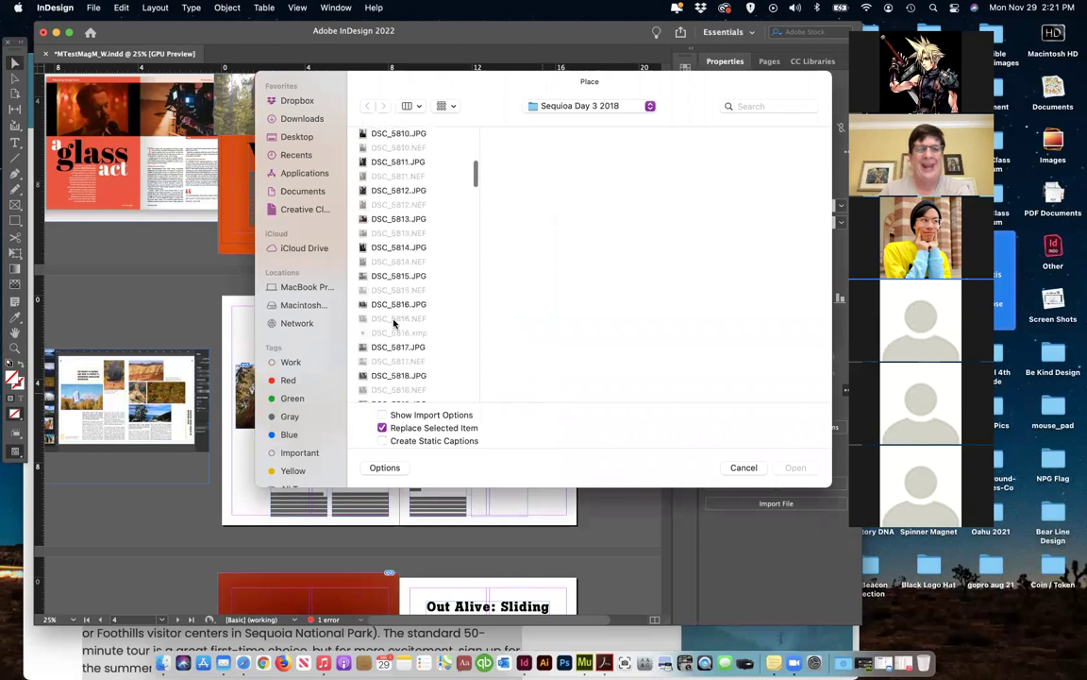
{"action": "scroll", "coordinate": [395, 340], "scroll_direction": "down", "scroll_amount": 5}
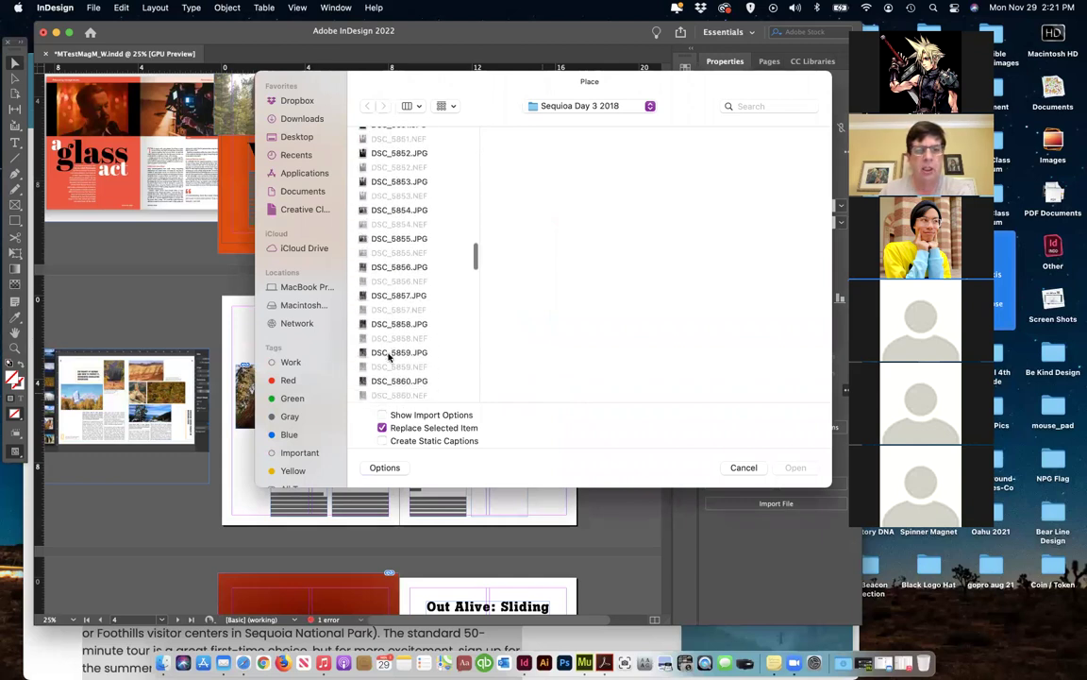
{"action": "left_click", "coordinate": [393, 355]}
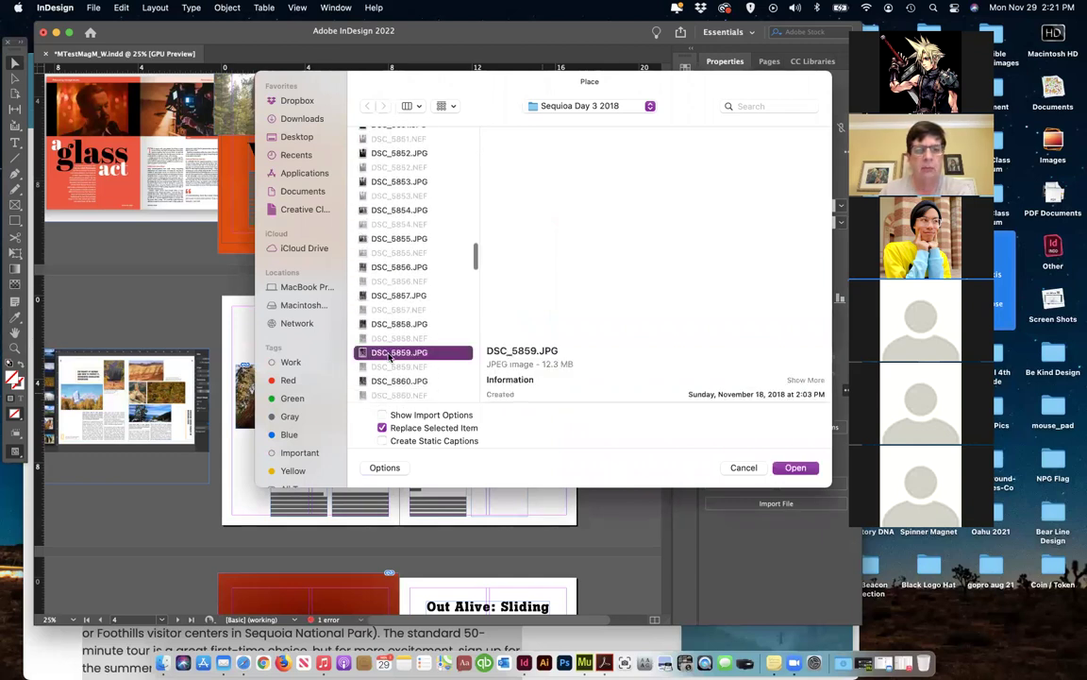
{"action": "left_click", "coordinate": [573, 106]}
{"action": "left_click", "coordinate": [567, 122]}
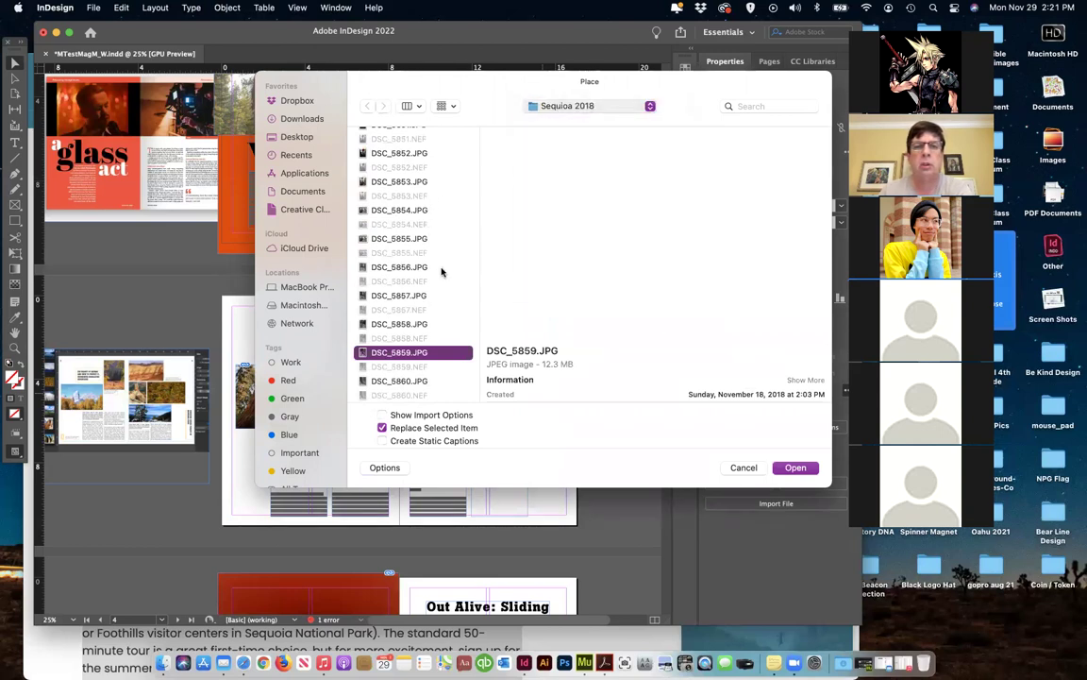
{"action": "left_click", "coordinate": [516, 166]}
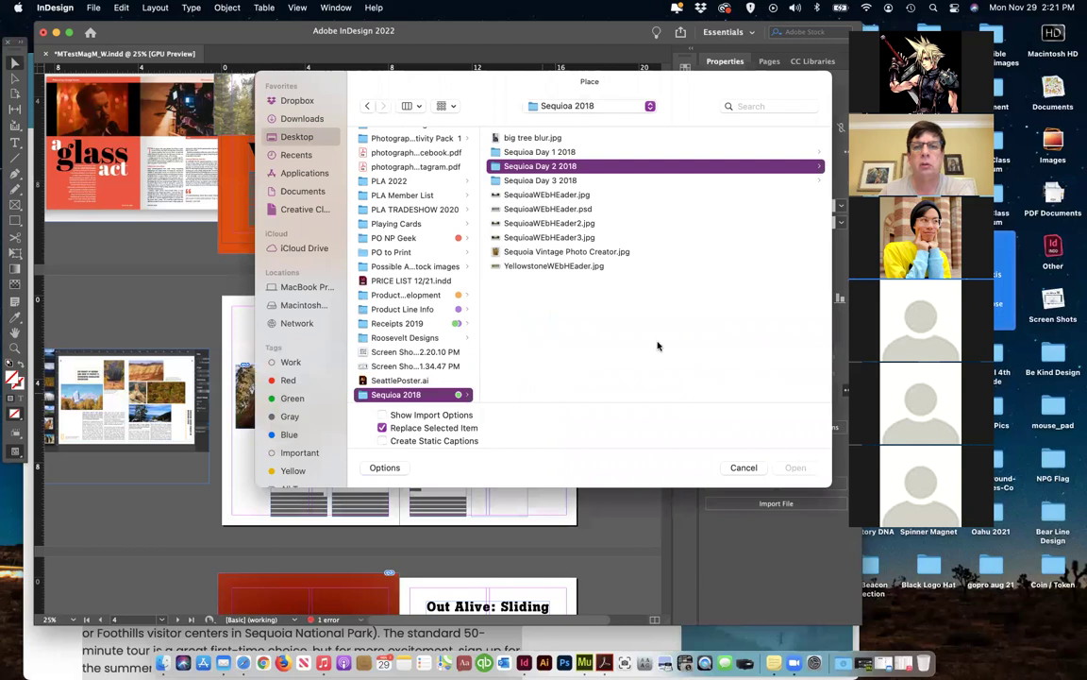
{"action": "left_click", "coordinate": [519, 268]}
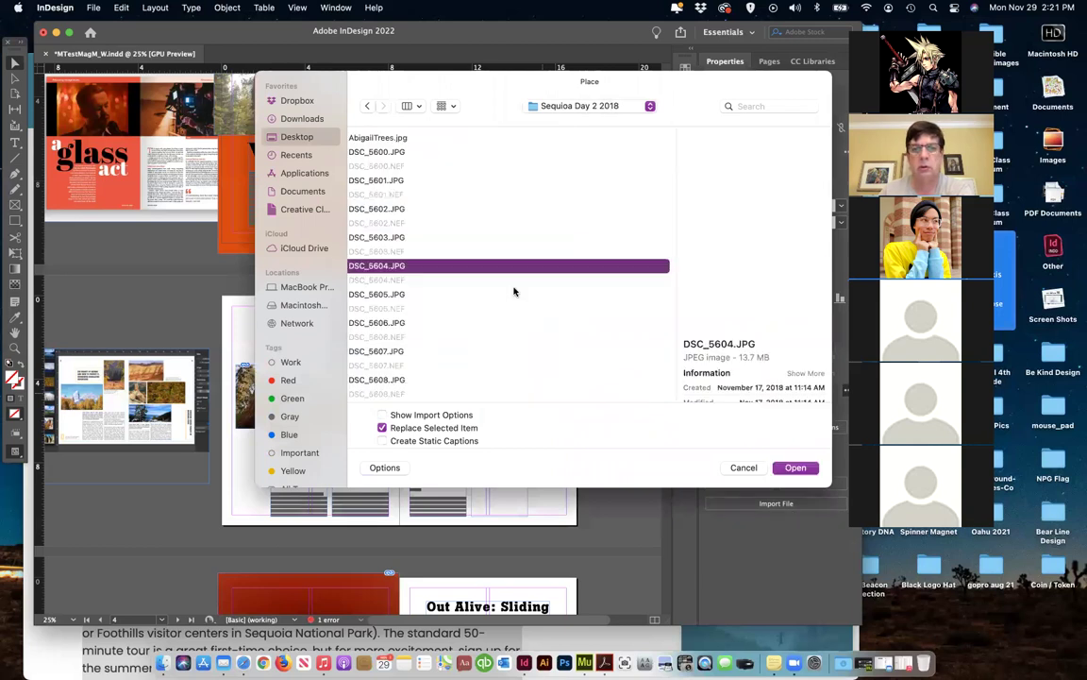
{"action": "left_click", "coordinate": [796, 467]}
{"action": "left_click", "coordinate": [557, 385]}
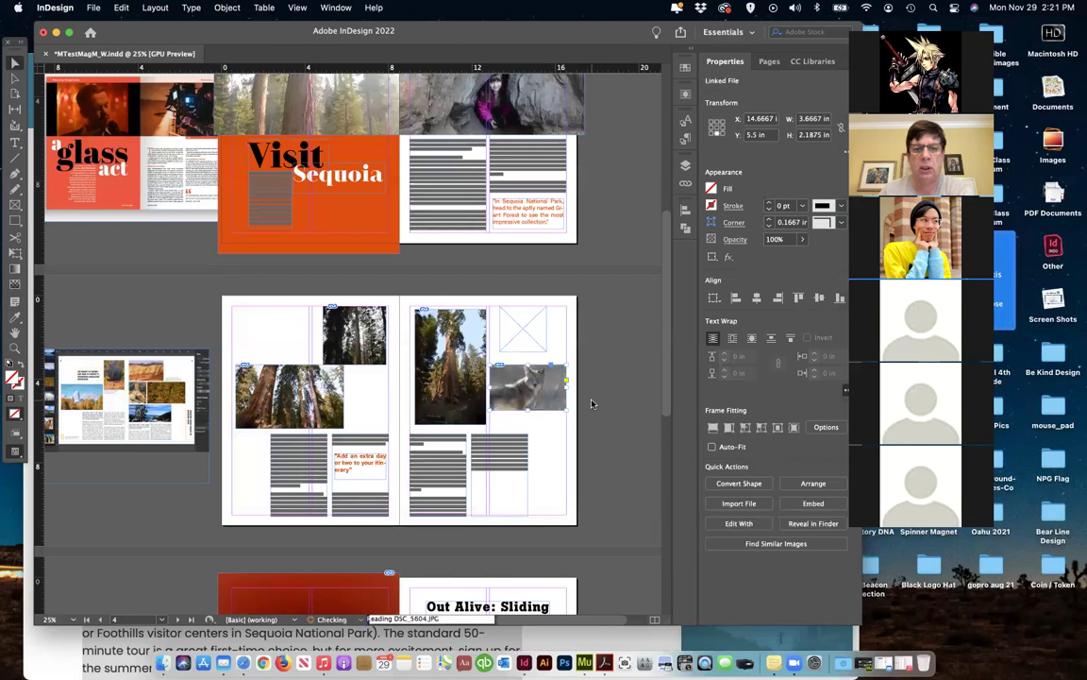
Place DSC_5641.JPG from the Sequioa Day 2 2018 folder in page 5's small upper frame, and fill the frame proportionally
{"action": "left_click", "coordinate": [525, 336]}
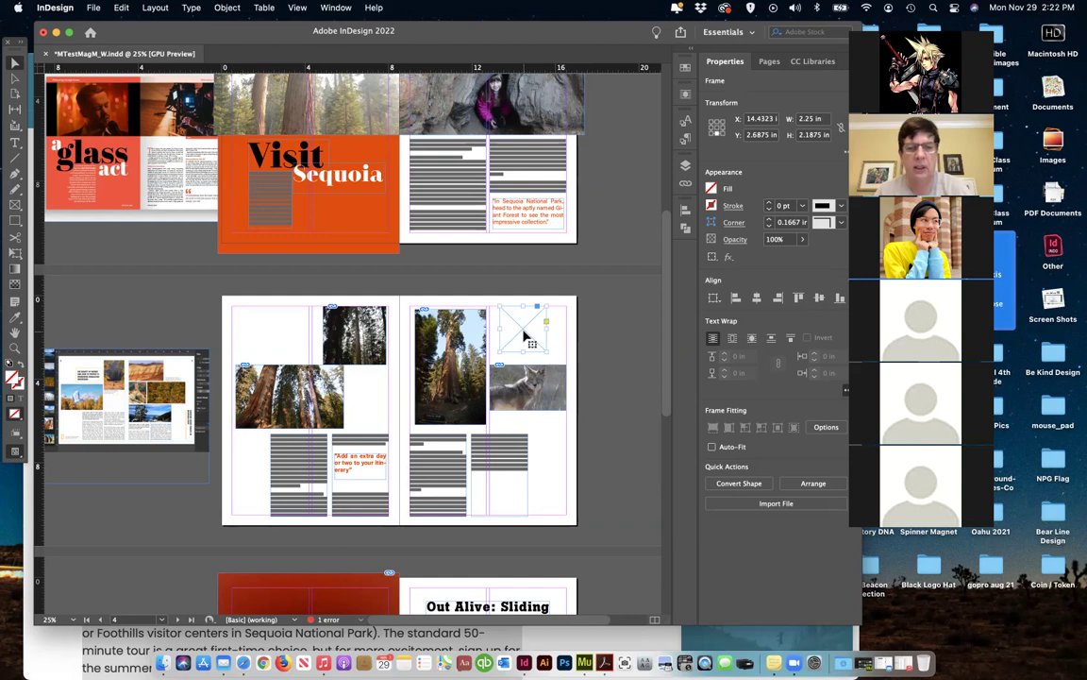
{"action": "key", "text": "super+d"}
{"action": "scroll", "coordinate": [383, 357], "scroll_direction": "down", "scroll_amount": 15}
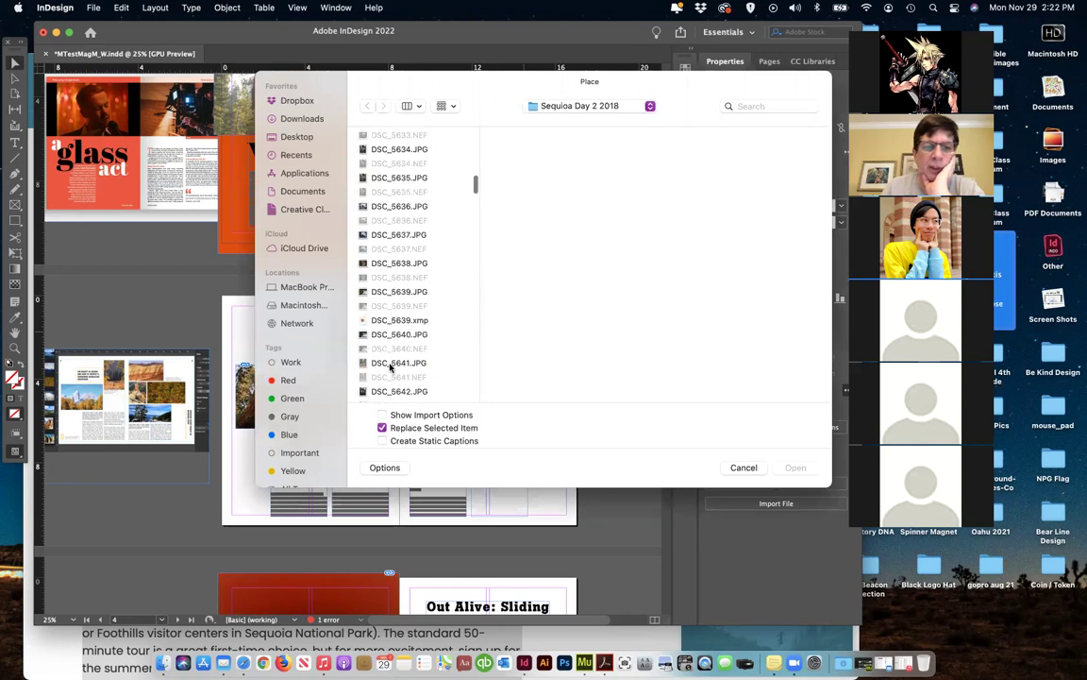
{"action": "left_click", "coordinate": [390, 366]}
{"action": "scroll", "coordinate": [389, 366], "scroll_direction": "down", "scroll_amount": 3}
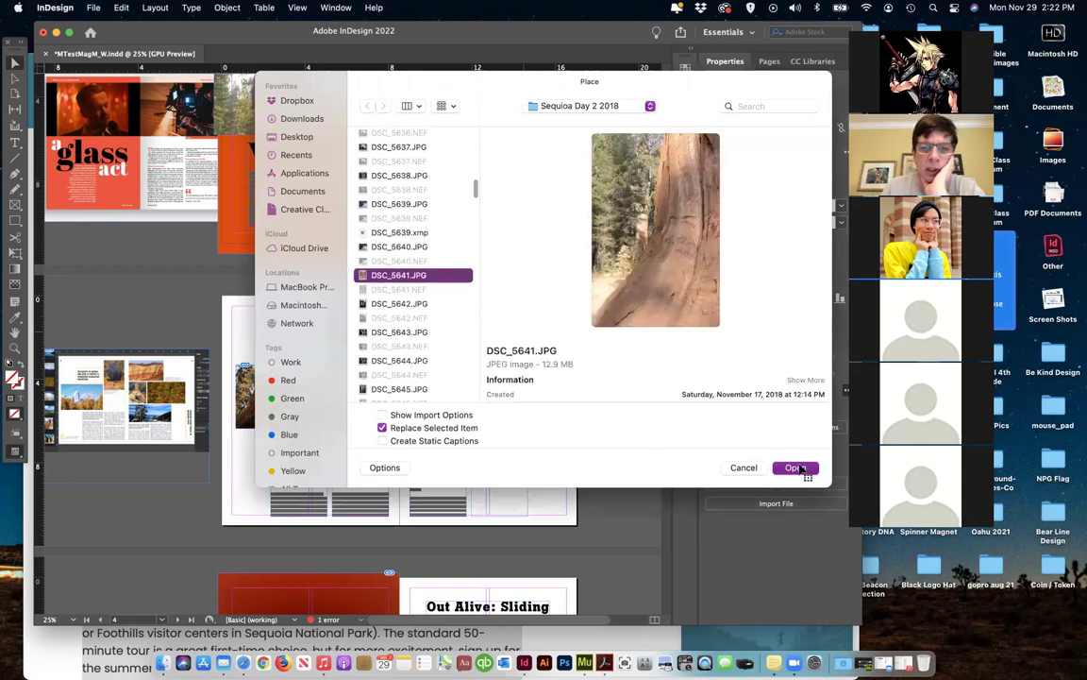
{"action": "left_click", "coordinate": [796, 467]}
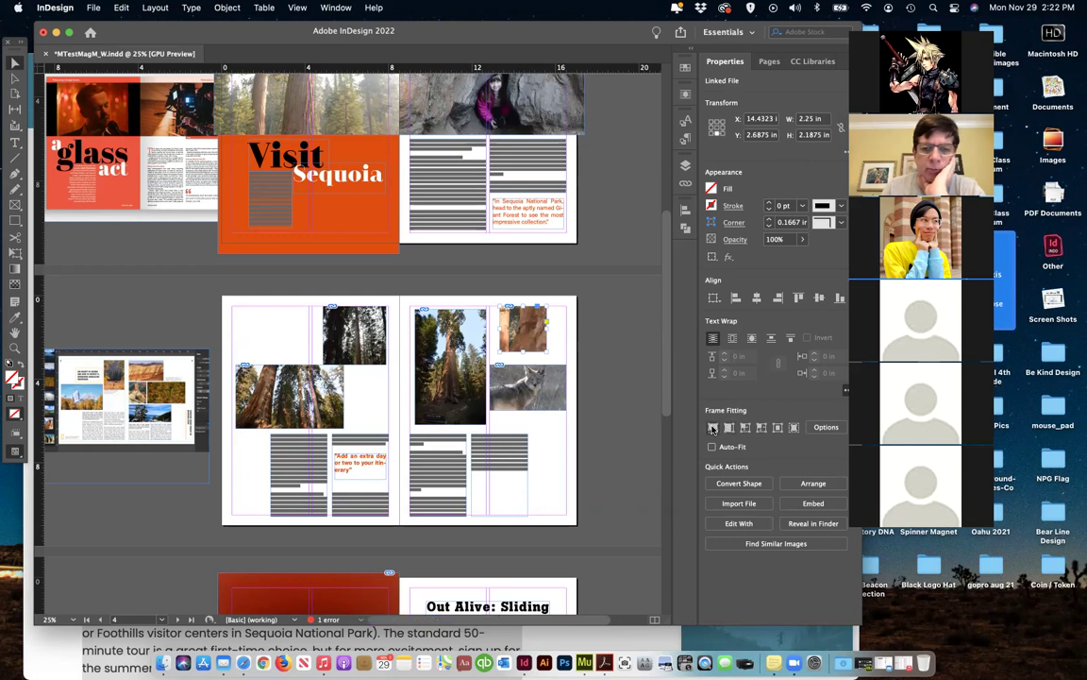
{"action": "left_click", "coordinate": [713, 427]}
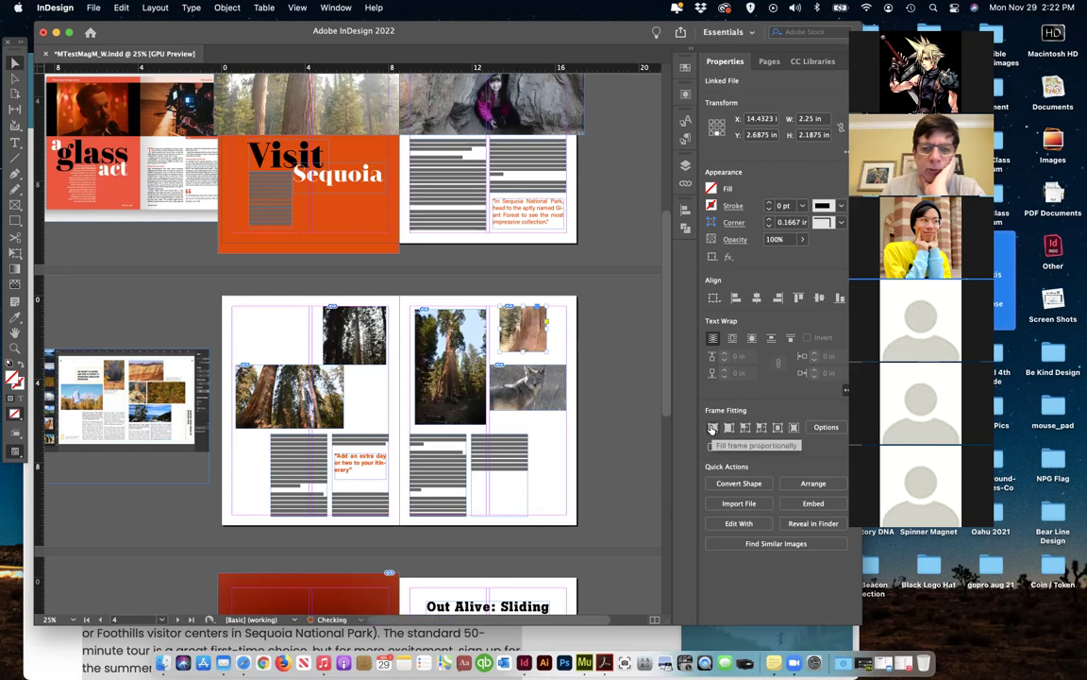
{"action": "left_click", "coordinate": [605, 470]}
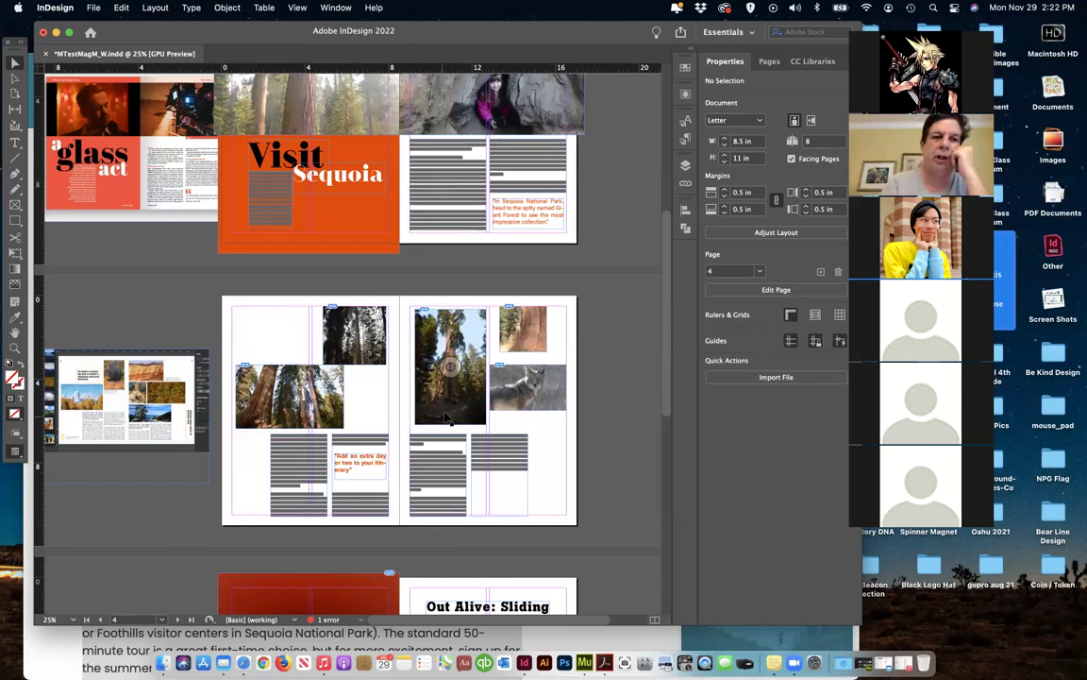
Move the "a glass act" reference image on the pasteboard clear of the Visit Sequoia opening spread, to about X -7.39 in, Y 9.80 in
{"action": "scroll", "coordinate": [415, 424], "scroll_direction": "up", "scroll_amount": 3}
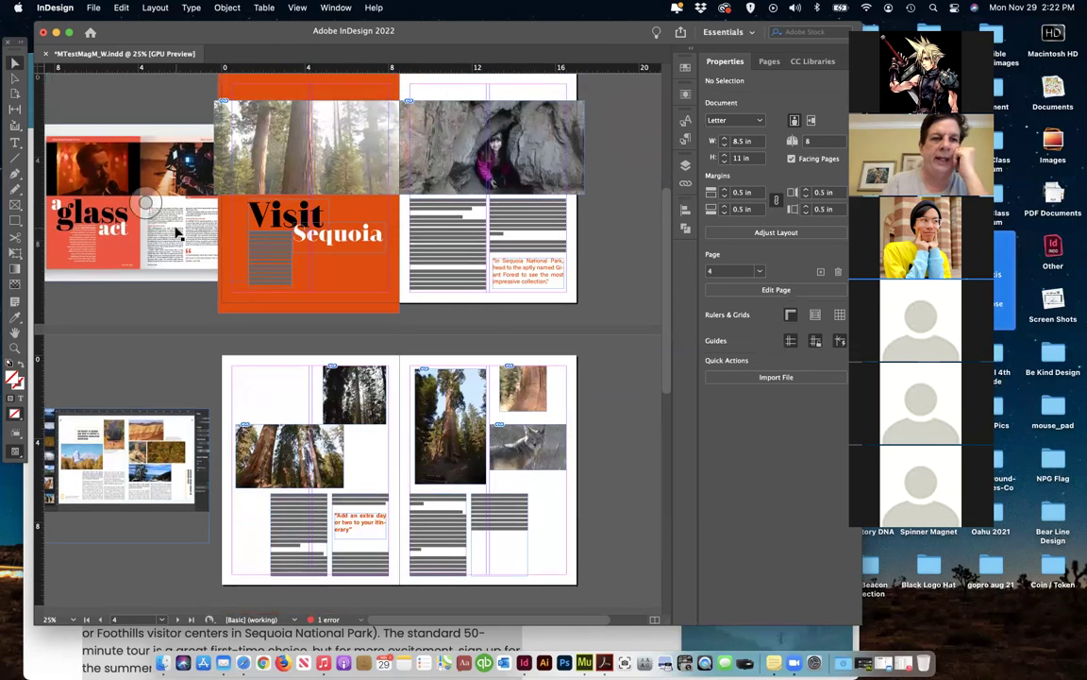
{"action": "left_click", "coordinate": [183, 236]}
{"action": "left_click_drag", "start_coordinate": [168, 215], "coordinate": [113, 210]}
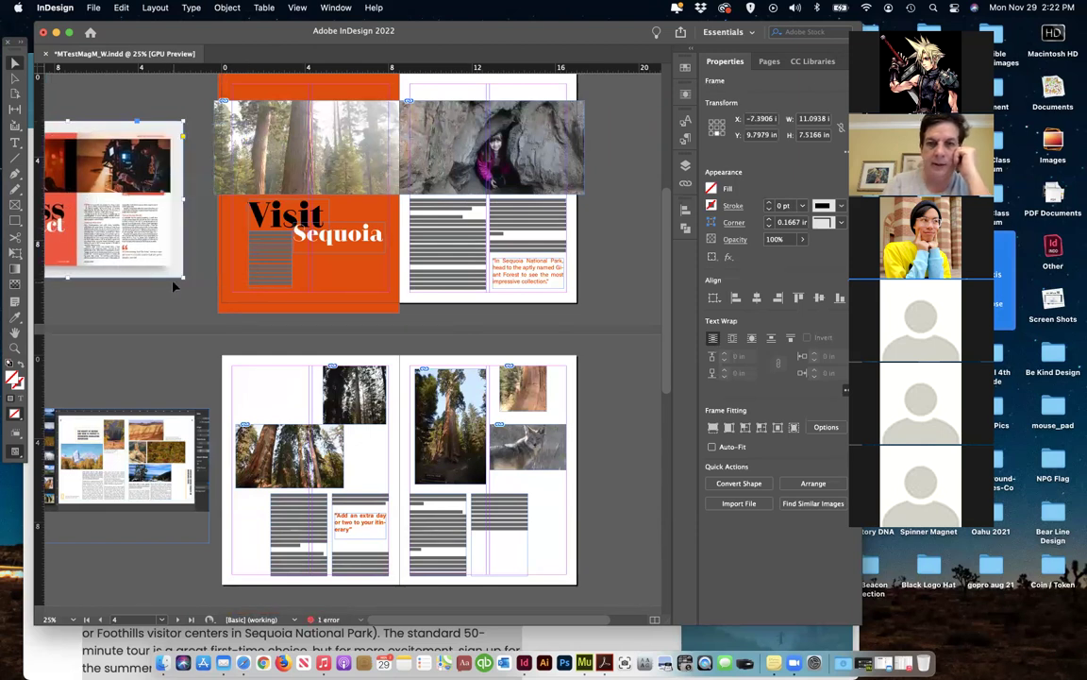
Switch the document's screen mode to Preview and clear the selection
{"action": "left_click", "coordinate": [19, 456]}
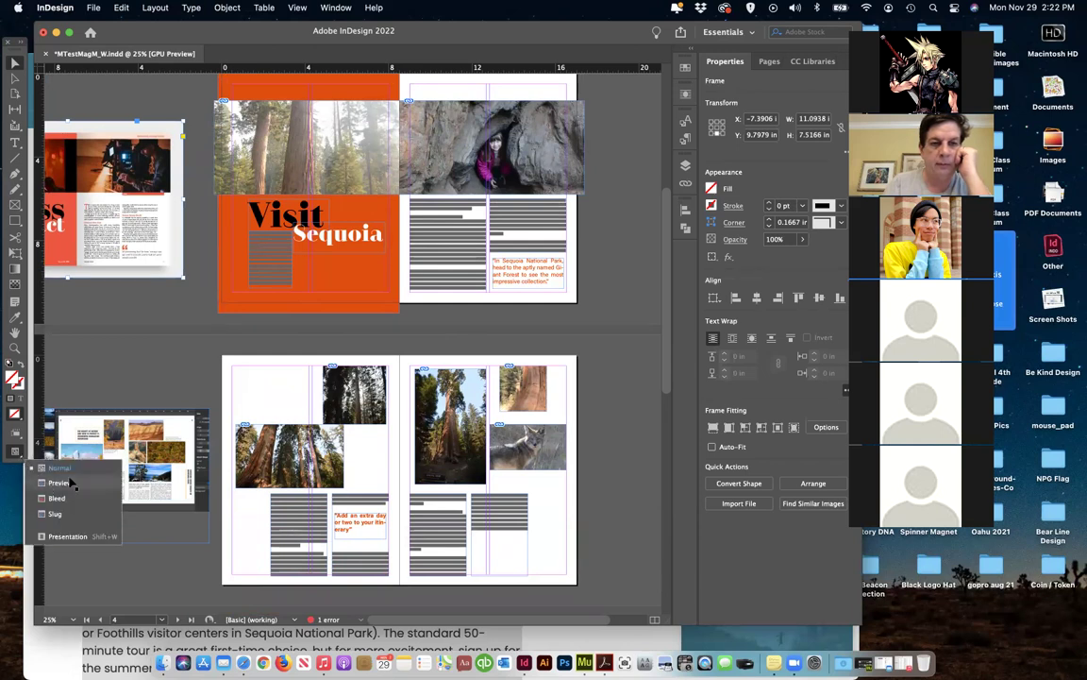
{"action": "left_click", "coordinate": [59, 483]}
{"action": "left_click", "coordinate": [549, 311]}
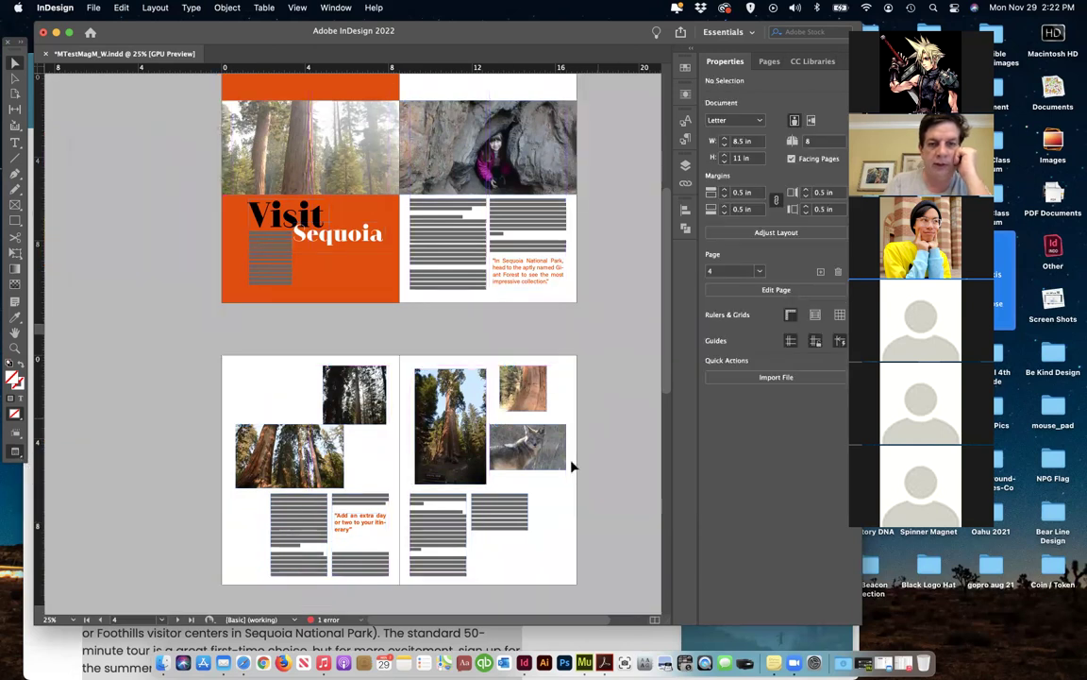
Examine the two Sequoia spreads and the following mountain article spread for overall layout, photo placement and pull quotes
{"action": "scroll", "coordinate": [571, 466], "scroll_direction": "up", "scroll_amount": 5}
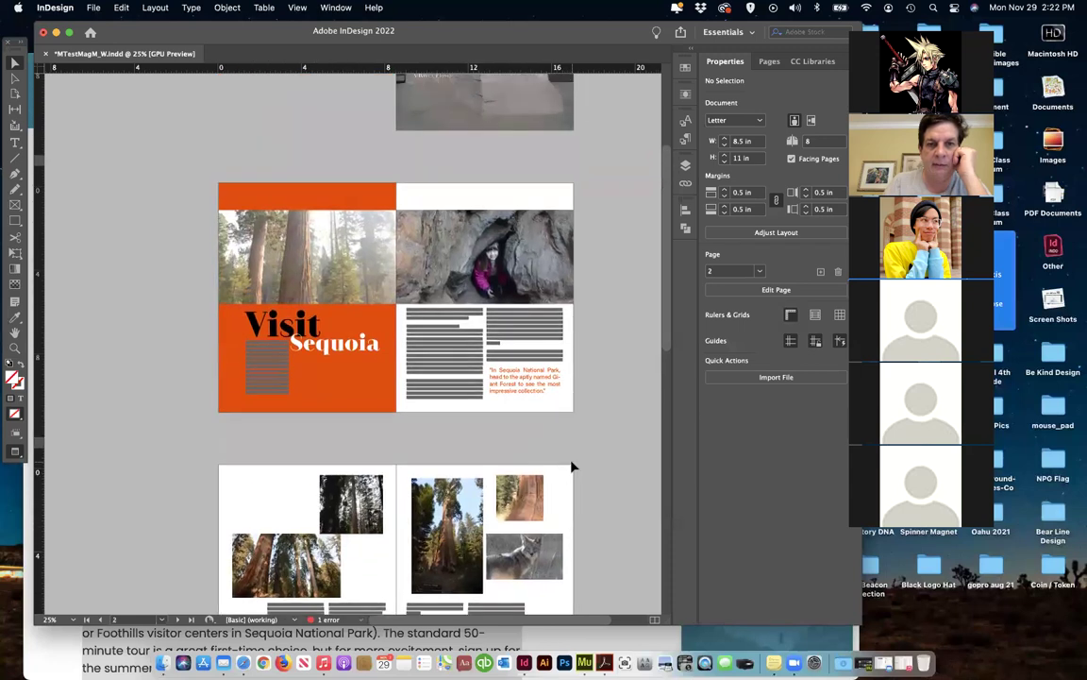
{"action": "scroll", "coordinate": [571, 466], "scroll_direction": "down", "scroll_amount": 2}
{"action": "scroll", "coordinate": [571, 466], "scroll_direction": "down", "scroll_amount": 2}
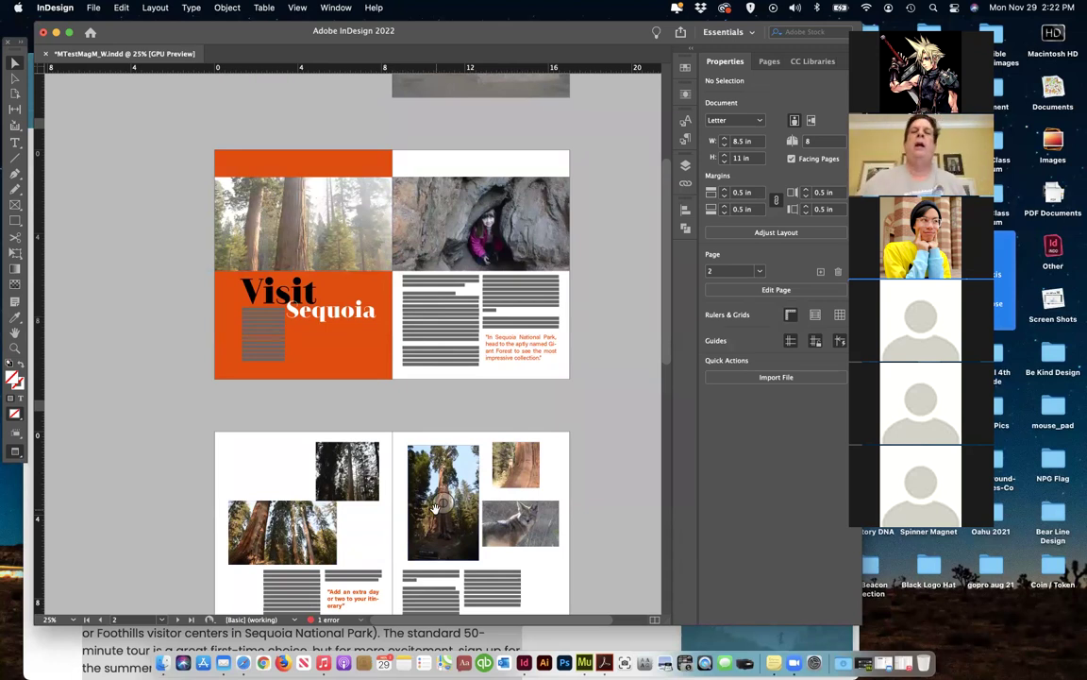
{"action": "scroll", "coordinate": [433, 515], "scroll_direction": "down", "scroll_amount": 6}
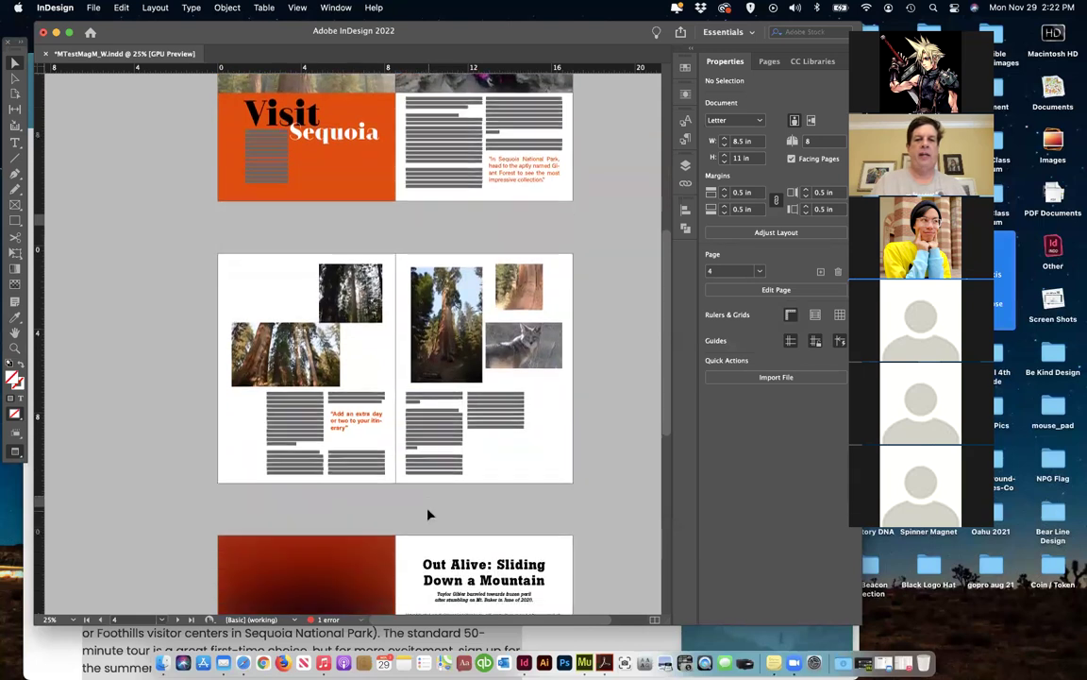
{"action": "scroll", "coordinate": [428, 514], "scroll_direction": "down", "scroll_amount": 8}
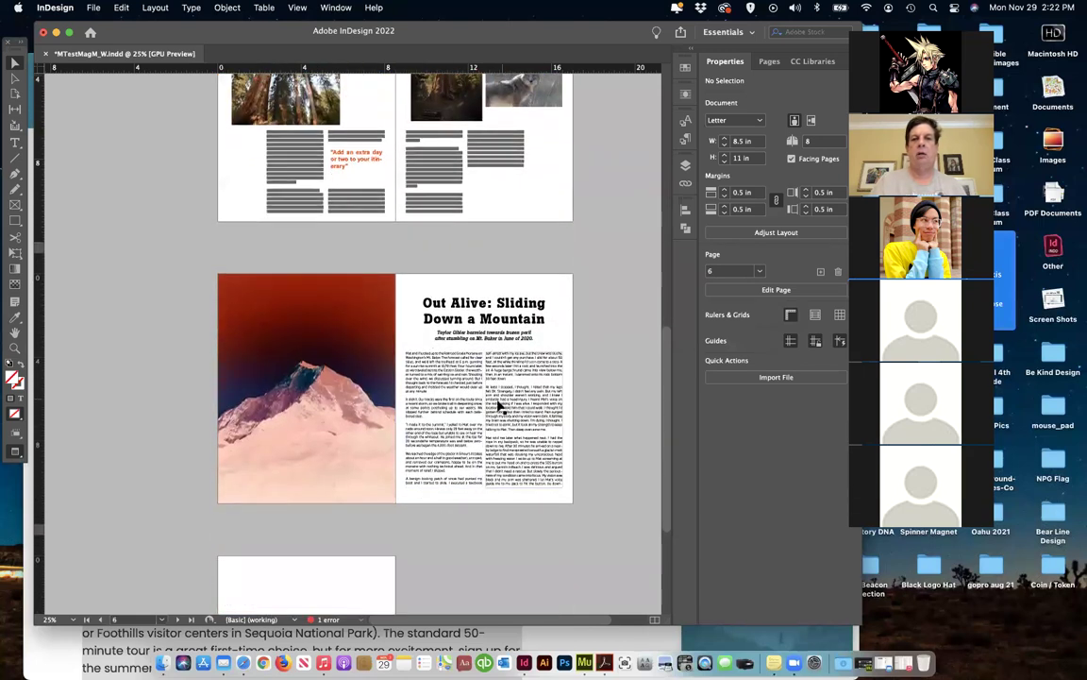
{"action": "scroll", "coordinate": [332, 381], "scroll_direction": "up", "scroll_amount": 4}
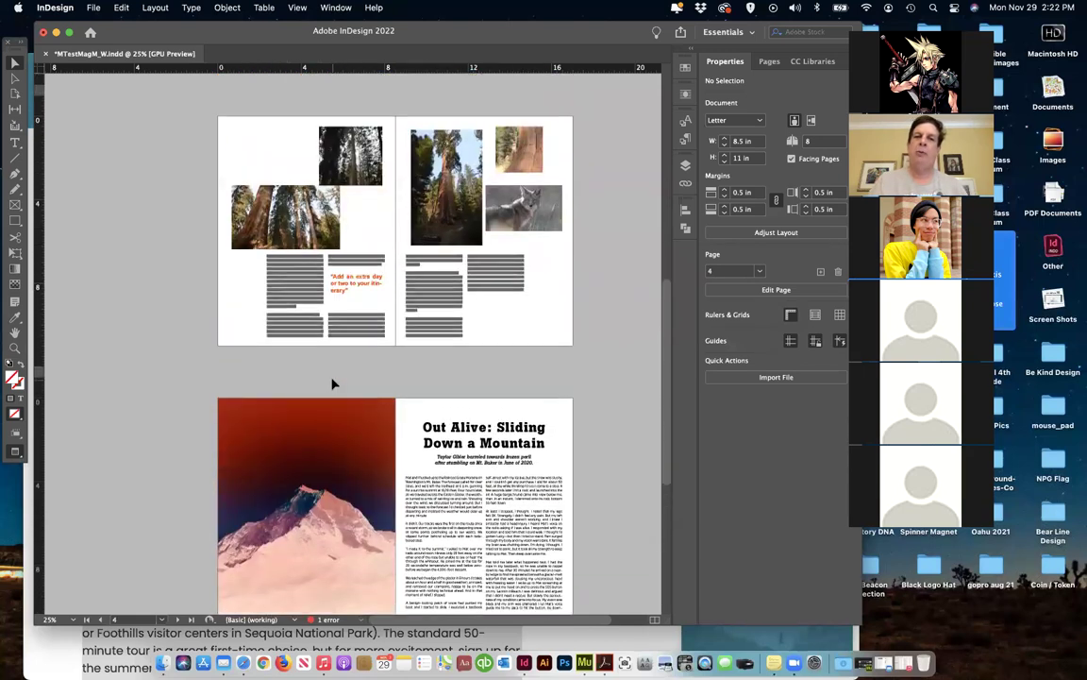
{"action": "left_click", "coordinate": [351, 290]}
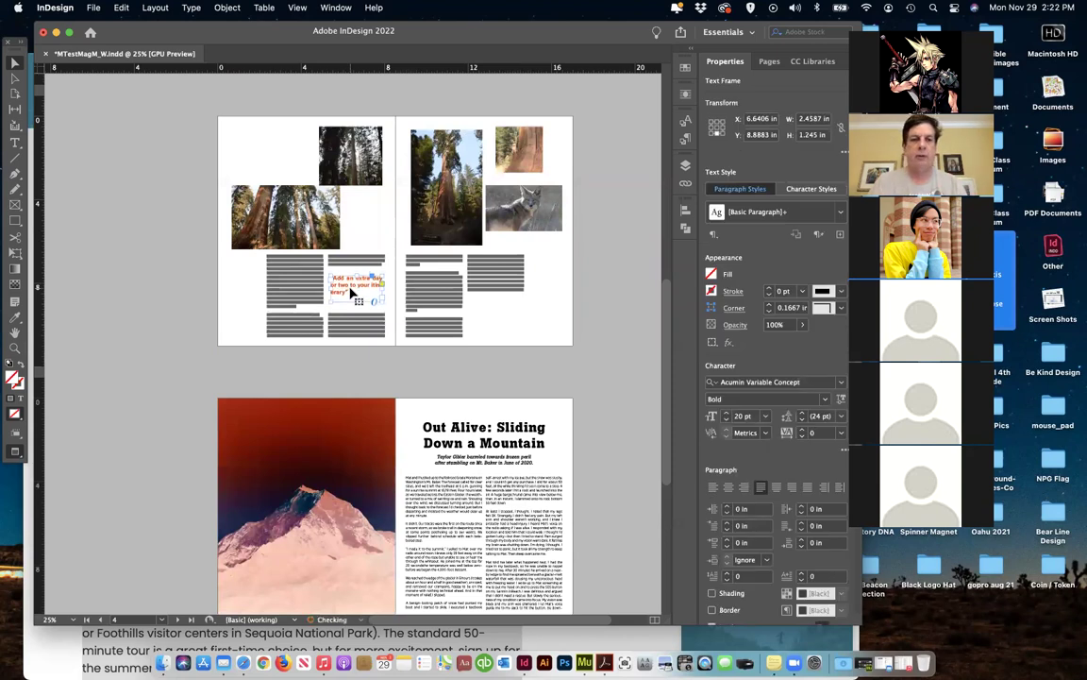
{"action": "left_click", "coordinate": [186, 334]}
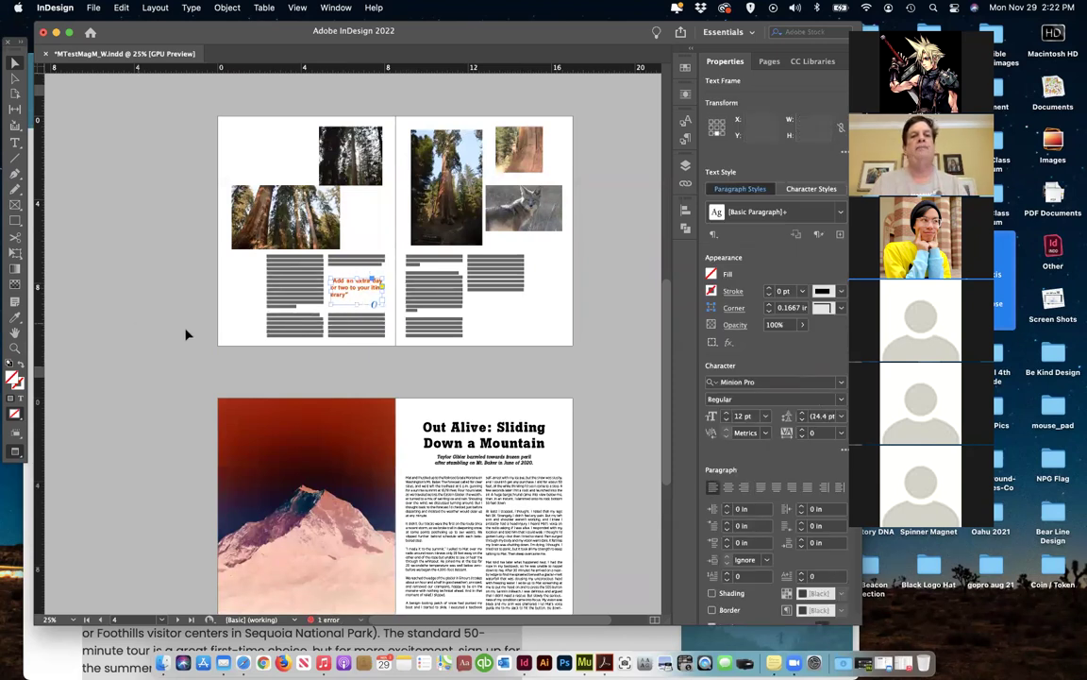
{"action": "scroll", "coordinate": [199, 321], "scroll_direction": "up", "scroll_amount": 6}
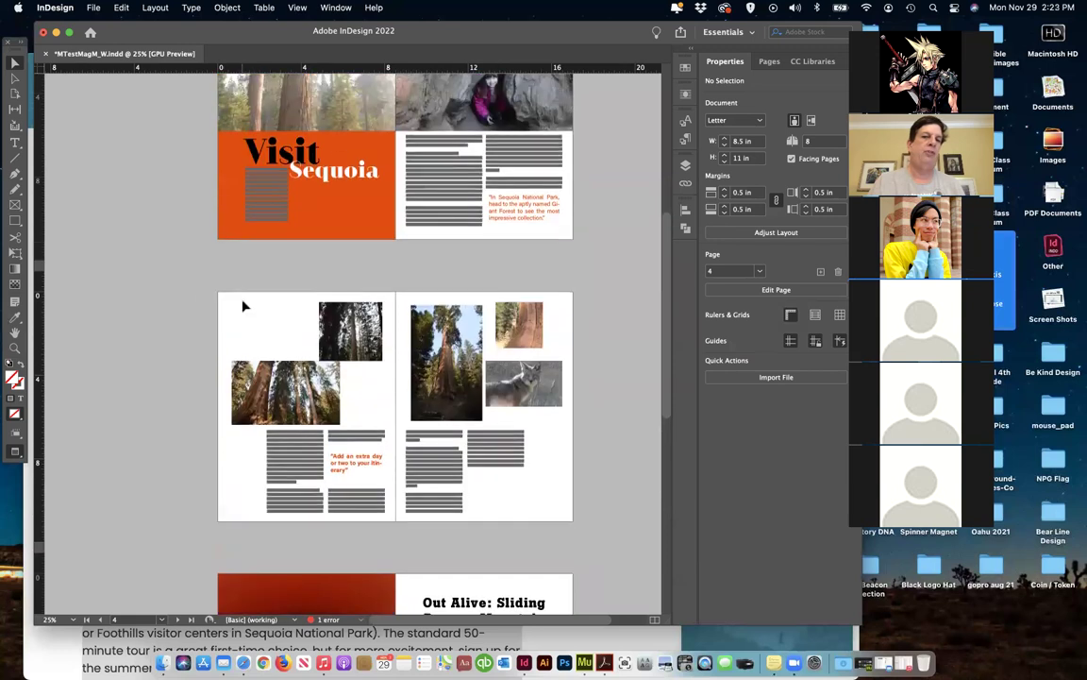
{"action": "scroll", "coordinate": [311, 275], "scroll_direction": "up", "scroll_amount": 5}
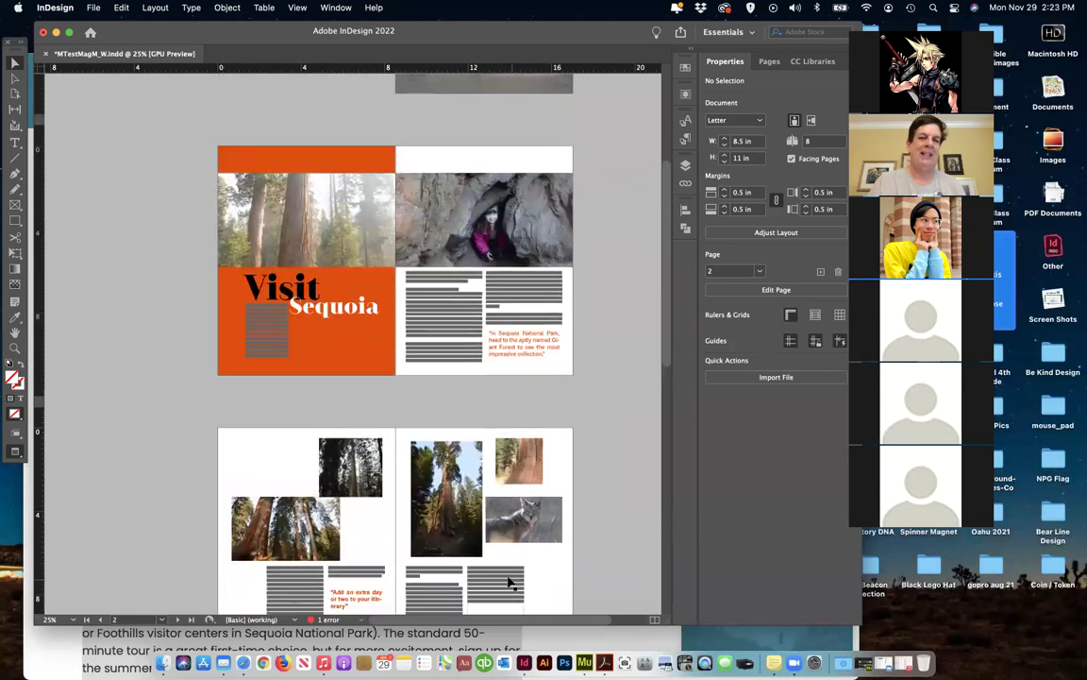
Find page 2's orange background rectangle in Layer 1's object list, toggle its visibility off and on, and lock it
{"action": "left_click", "coordinate": [362, 367]}
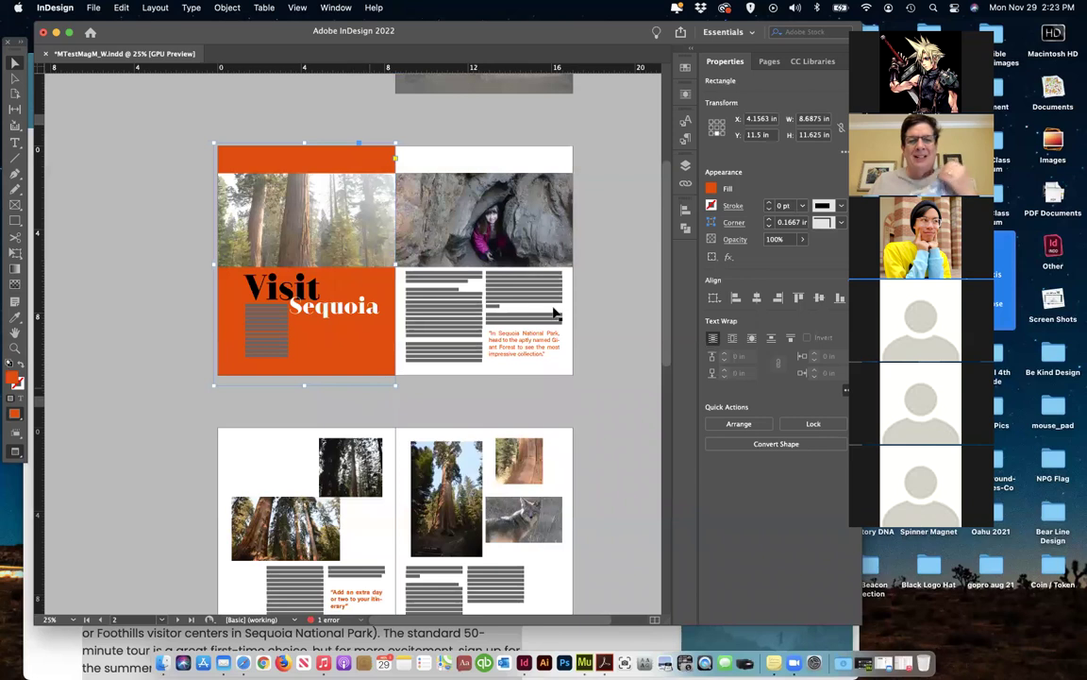
{"action": "left_click", "coordinate": [686, 167]}
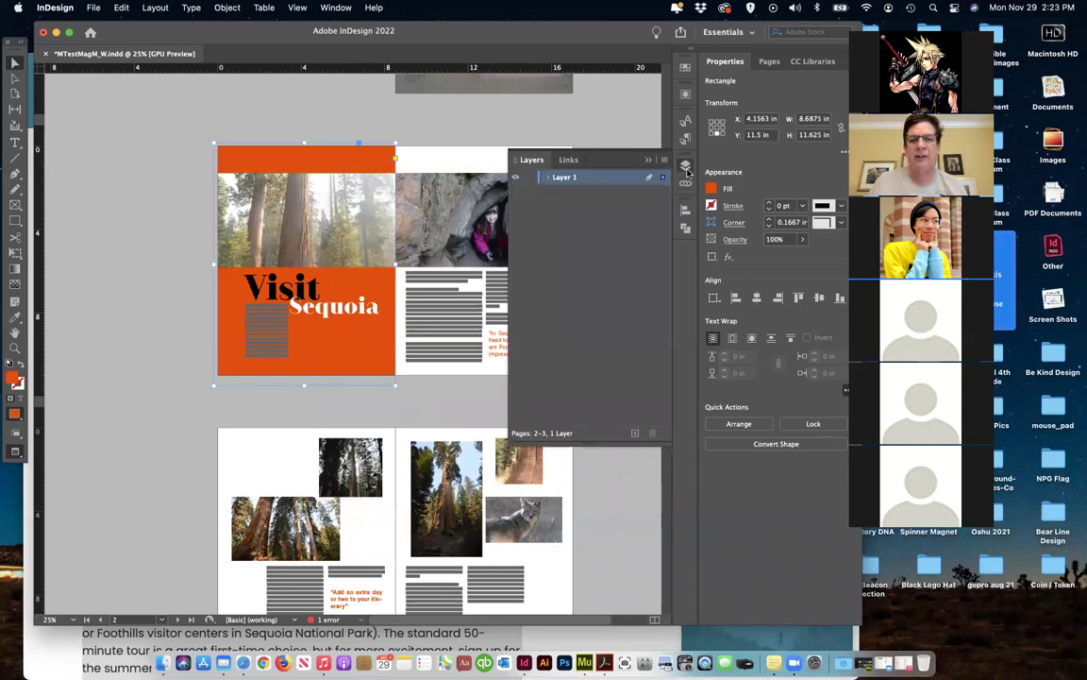
{"action": "left_click", "coordinate": [544, 177]}
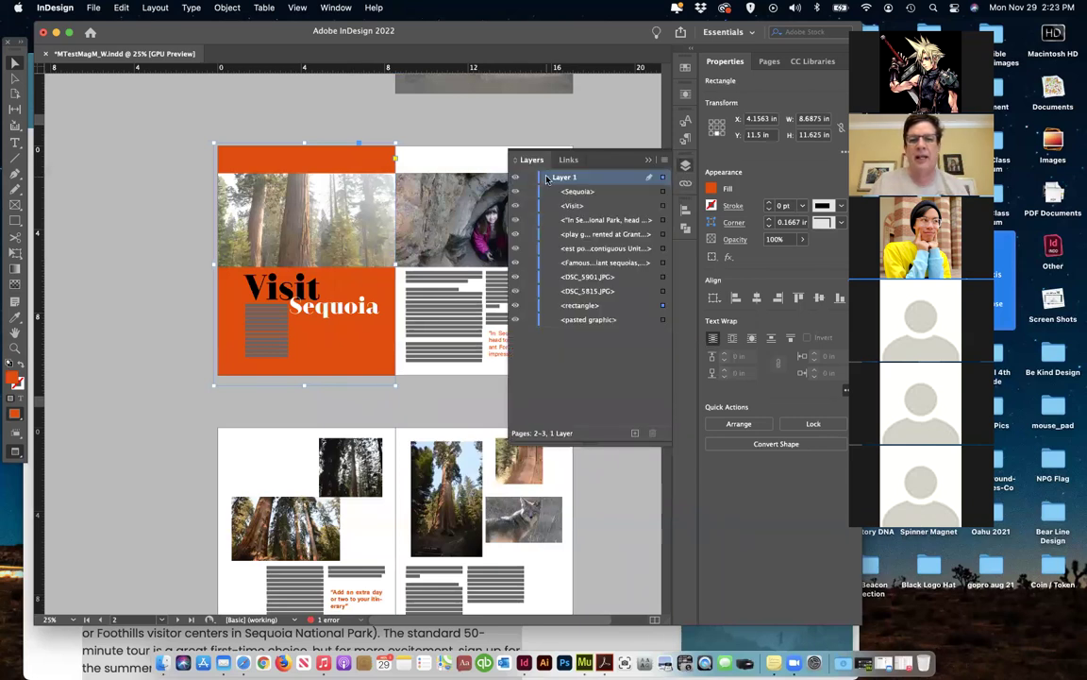
{"action": "left_click", "coordinate": [515, 307]}
{"action": "left_click", "coordinate": [514, 307]}
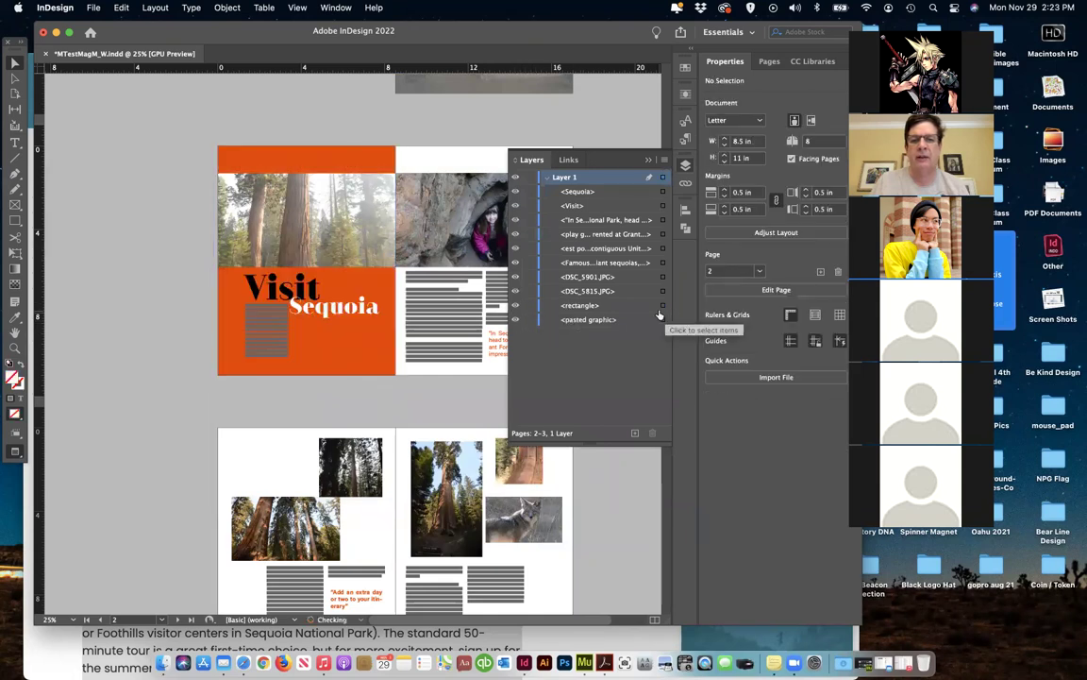
{"action": "left_click", "coordinate": [663, 305]}
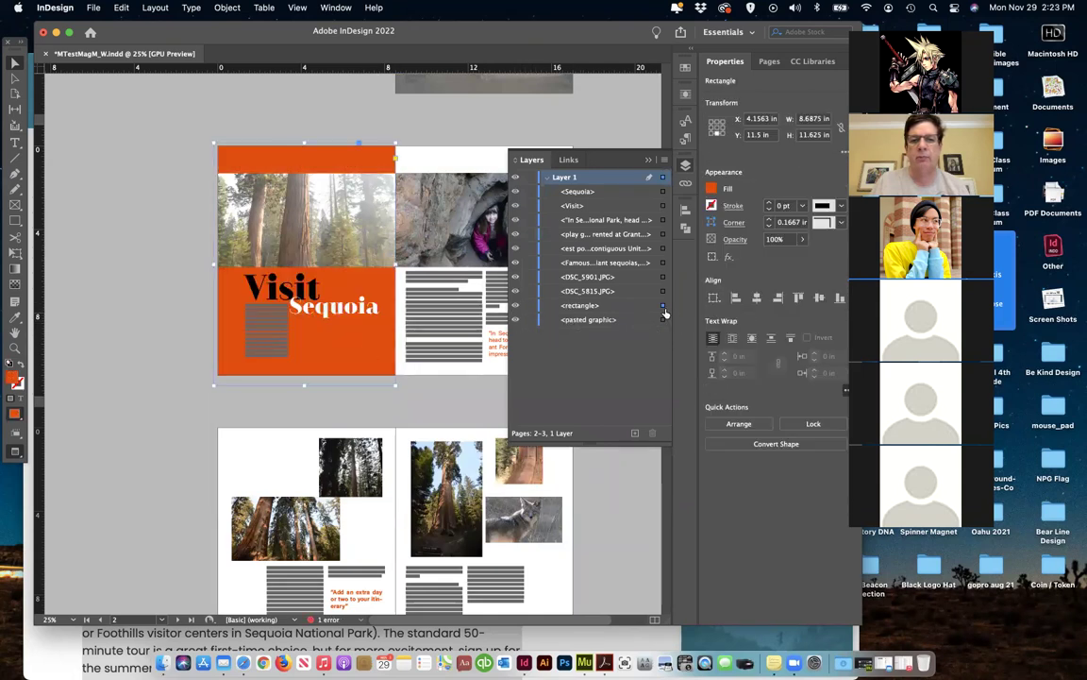
{"action": "left_click", "coordinate": [530, 305]}
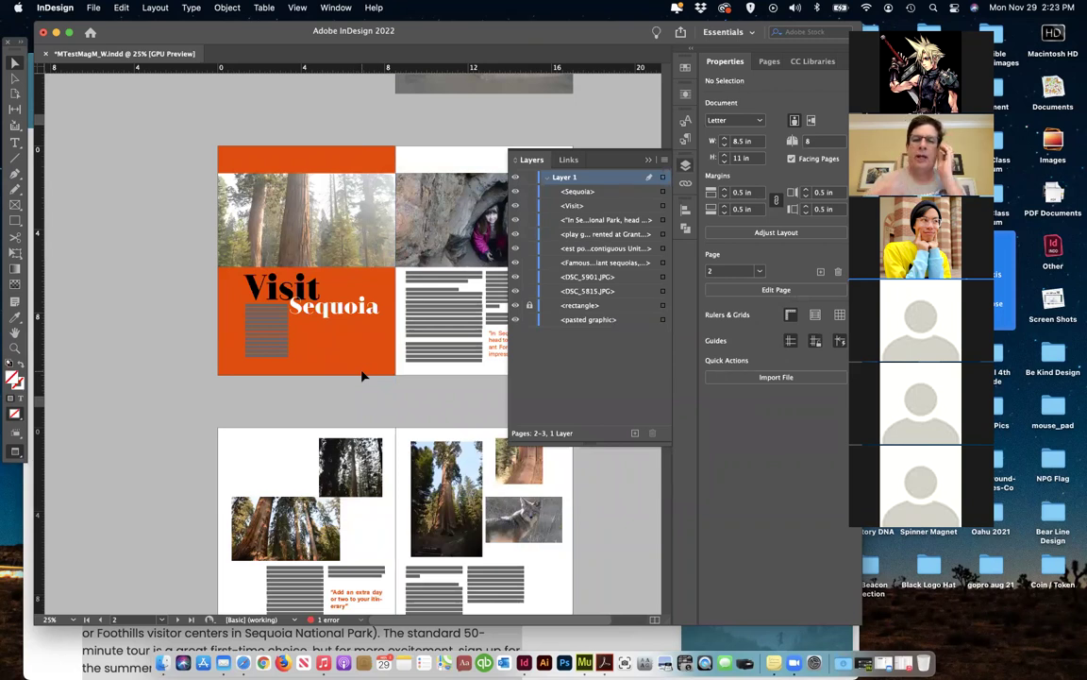
Test the rectangle's lock by selecting a page 3 text frame and a page 4 photo, and trying to select the orange background
{"action": "left_click", "coordinate": [435, 325]}
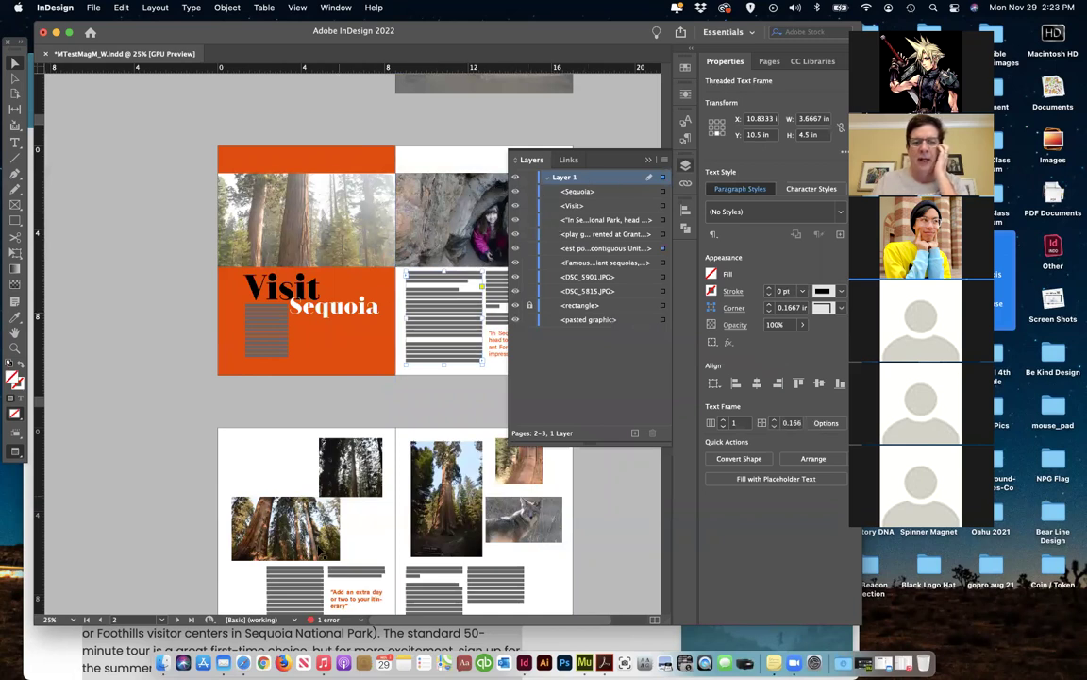
{"action": "left_click", "coordinate": [362, 525]}
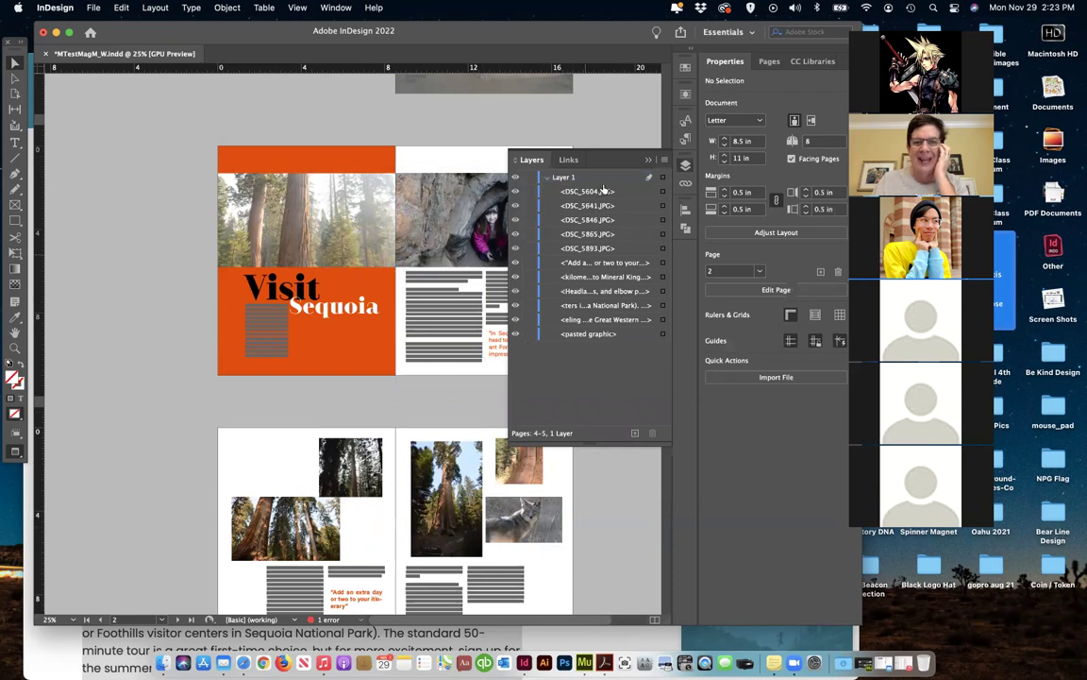
{"action": "left_click", "coordinate": [359, 478]}
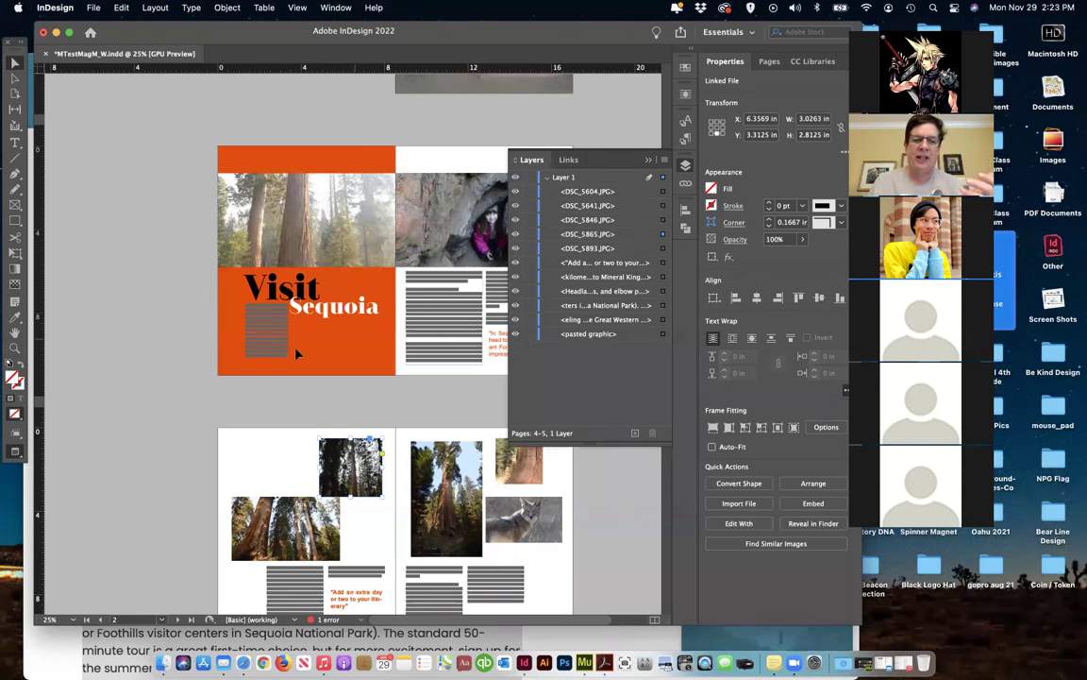
{"action": "left_click", "coordinate": [322, 353]}
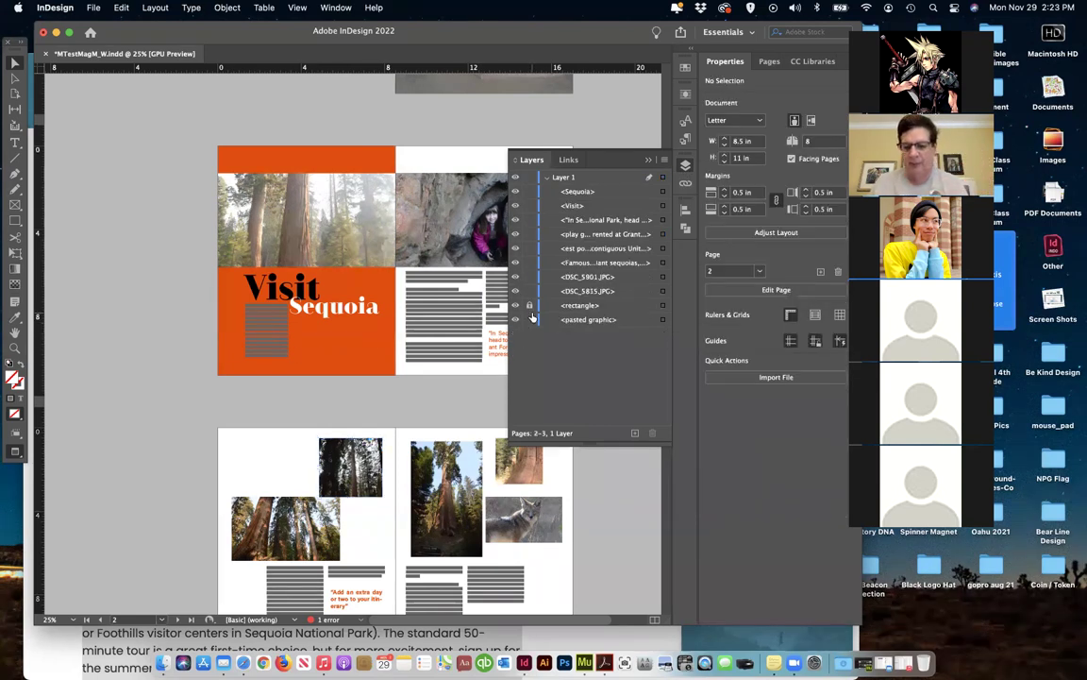
Save the magazine document with all its spreads in view at 12.5% zoom
{"action": "key", "text": "super+minus"}
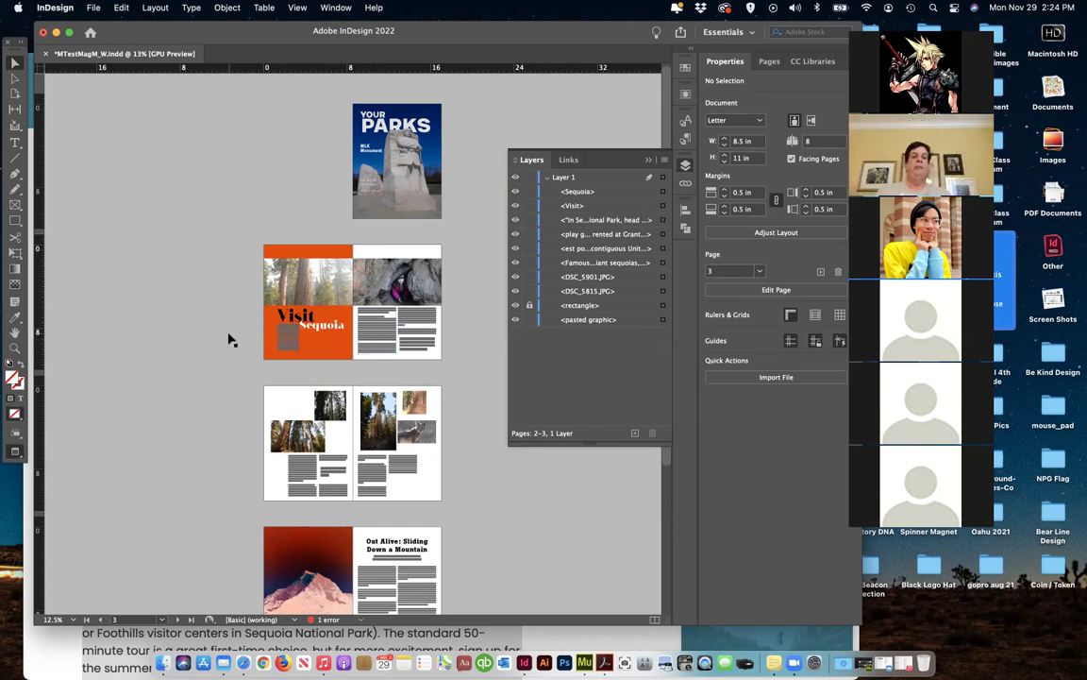
{"action": "scroll", "coordinate": [229, 339], "scroll_direction": "down", "scroll_amount": 1}
{"action": "scroll", "coordinate": [376, 375], "scroll_direction": "down", "scroll_amount": 5}
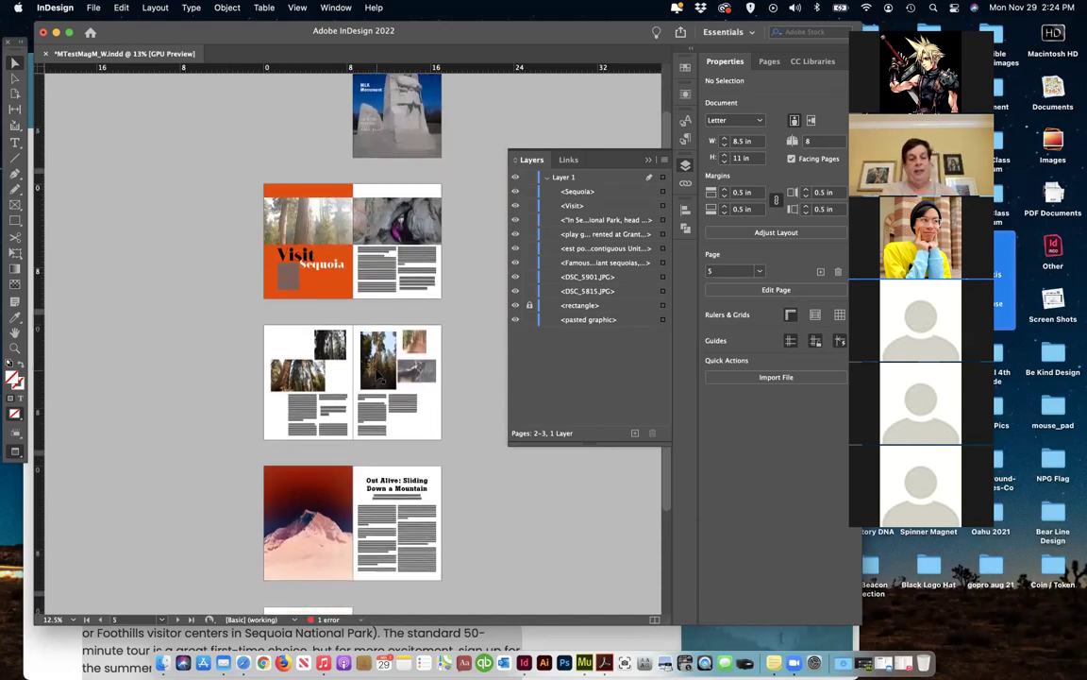
{"action": "key", "text": "super+s"}
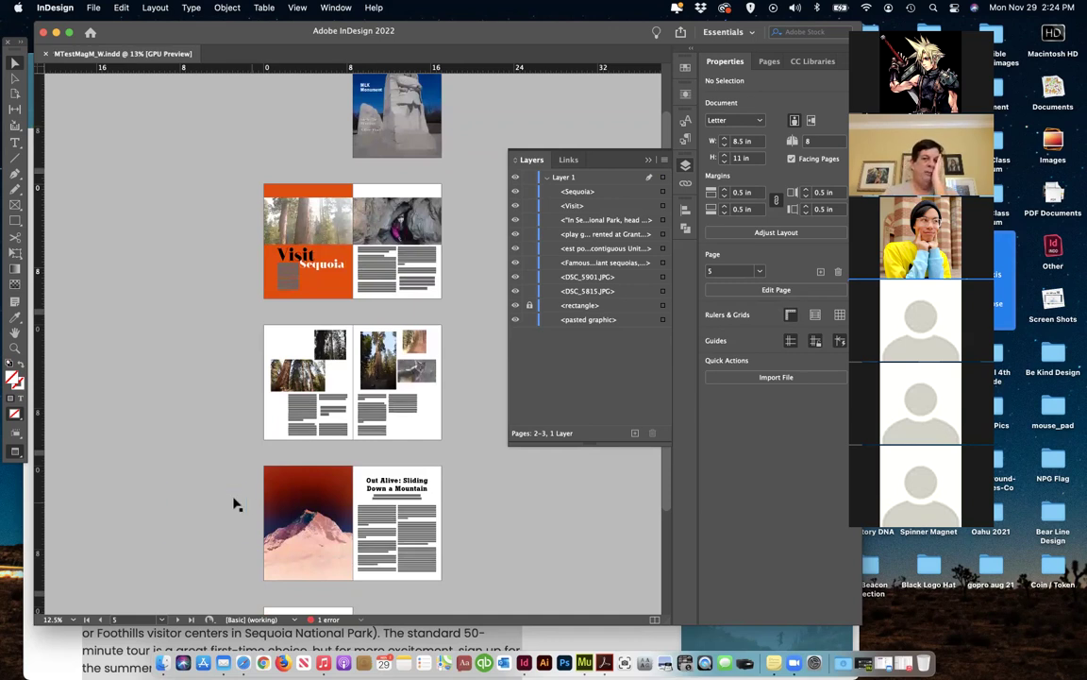
{"action": "scroll", "coordinate": [233, 502], "scroll_direction": "down", "scroll_amount": 6}
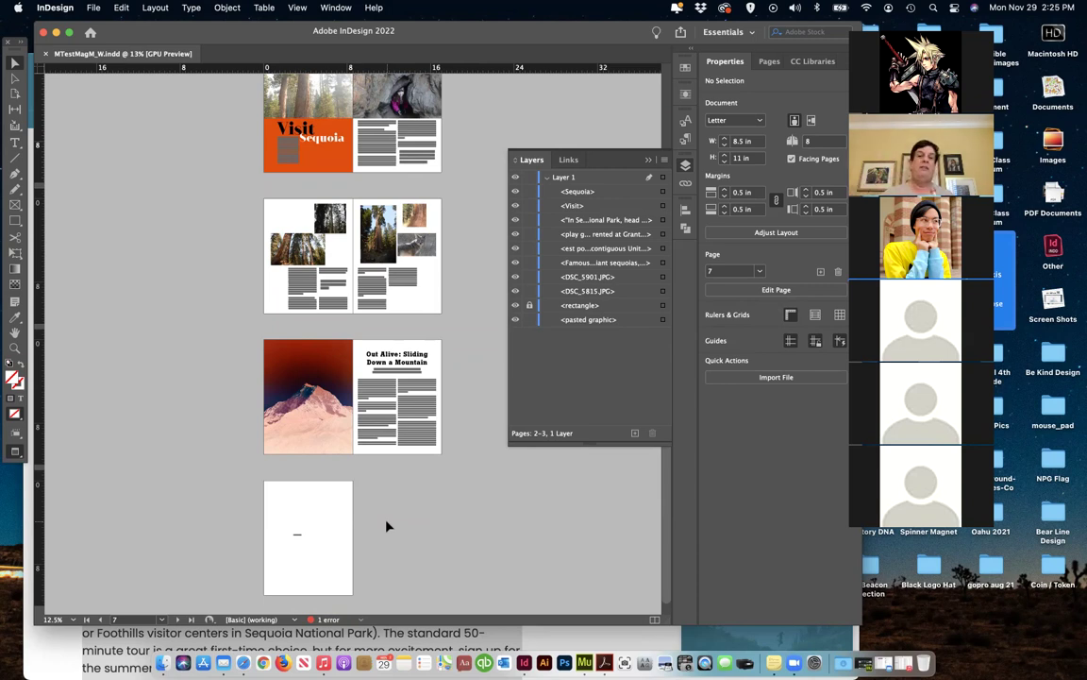
{"action": "scroll", "coordinate": [458, 557], "scroll_direction": "up", "scroll_amount": 1}
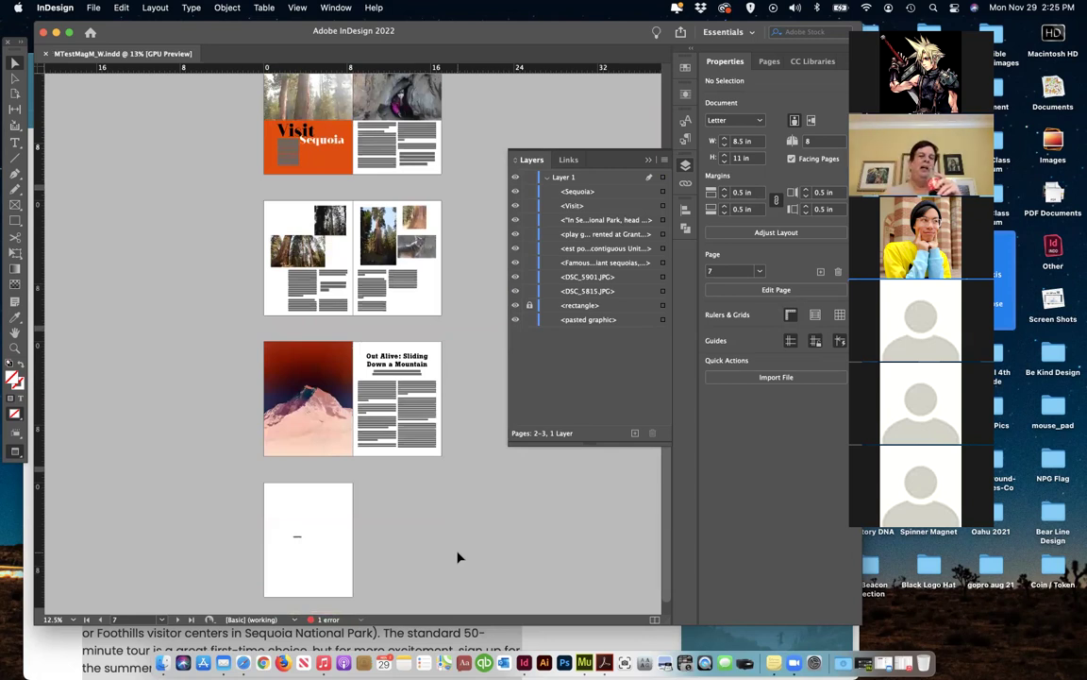
{"action": "scroll", "coordinate": [442, 541], "scroll_direction": "down", "scroll_amount": 1}
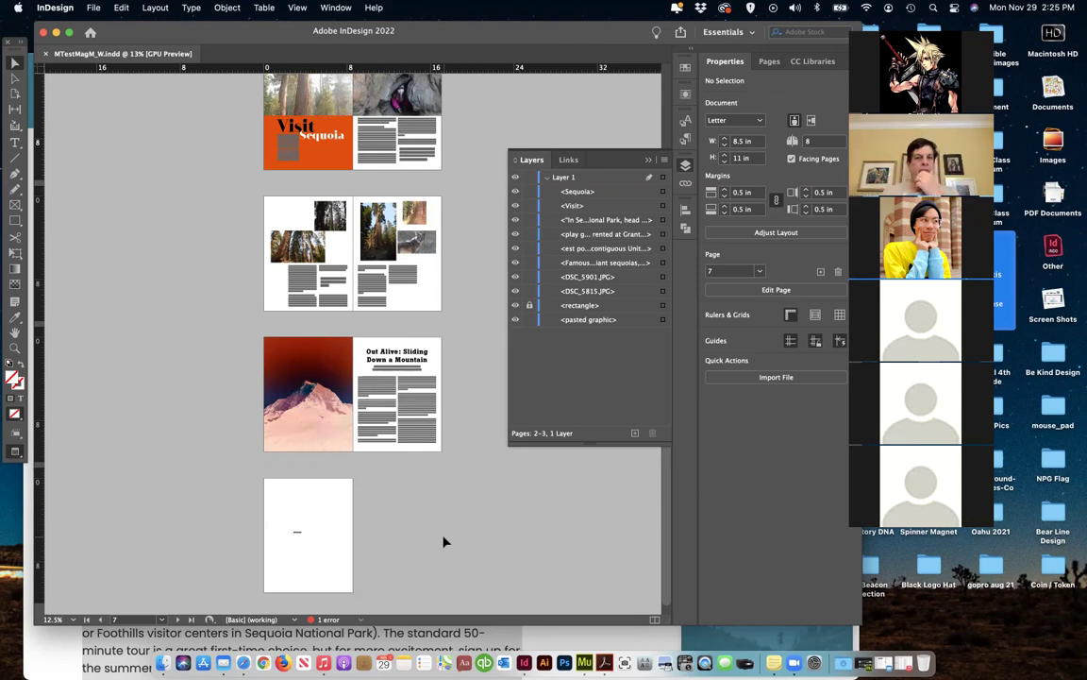
{"action": "scroll", "coordinate": [446, 541], "scroll_direction": "up", "scroll_amount": 2}
Collapse the layer list and return the document's screen mode to Normal
{"action": "left_click", "coordinate": [684, 167]}
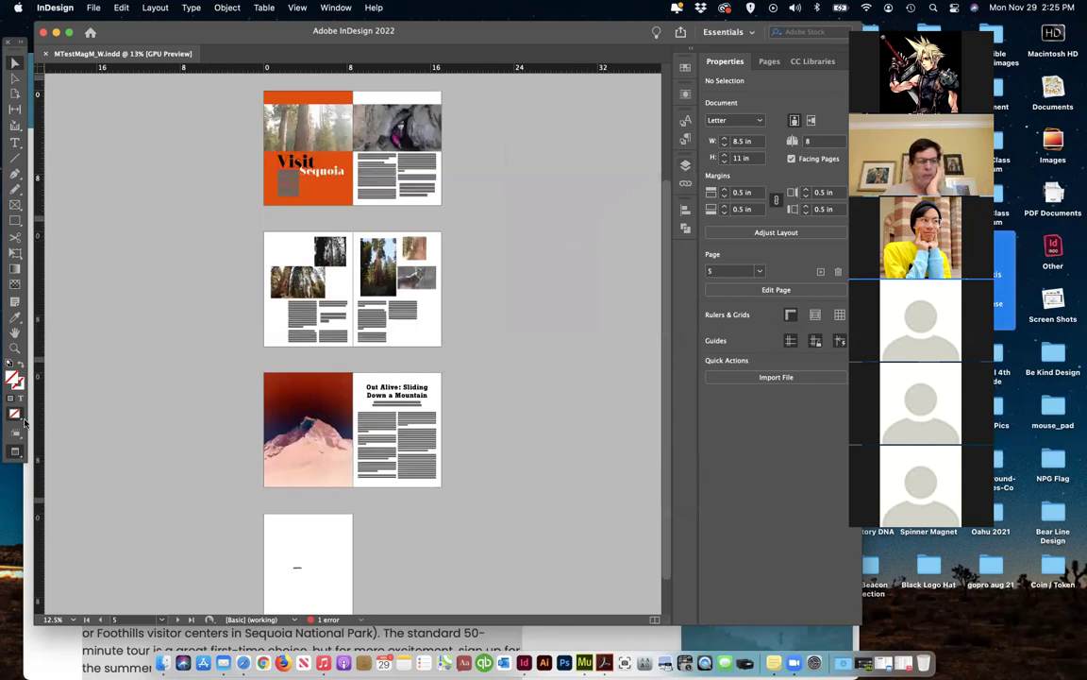
{"action": "left_click", "coordinate": [13, 454]}
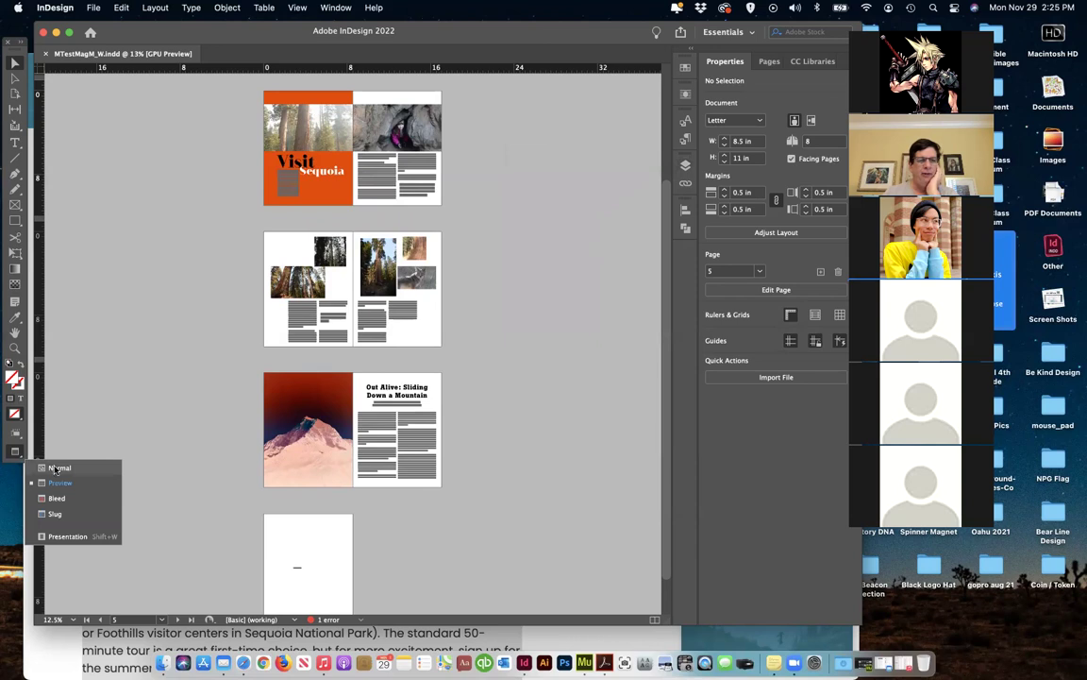
{"action": "left_click", "coordinate": [47, 420]}
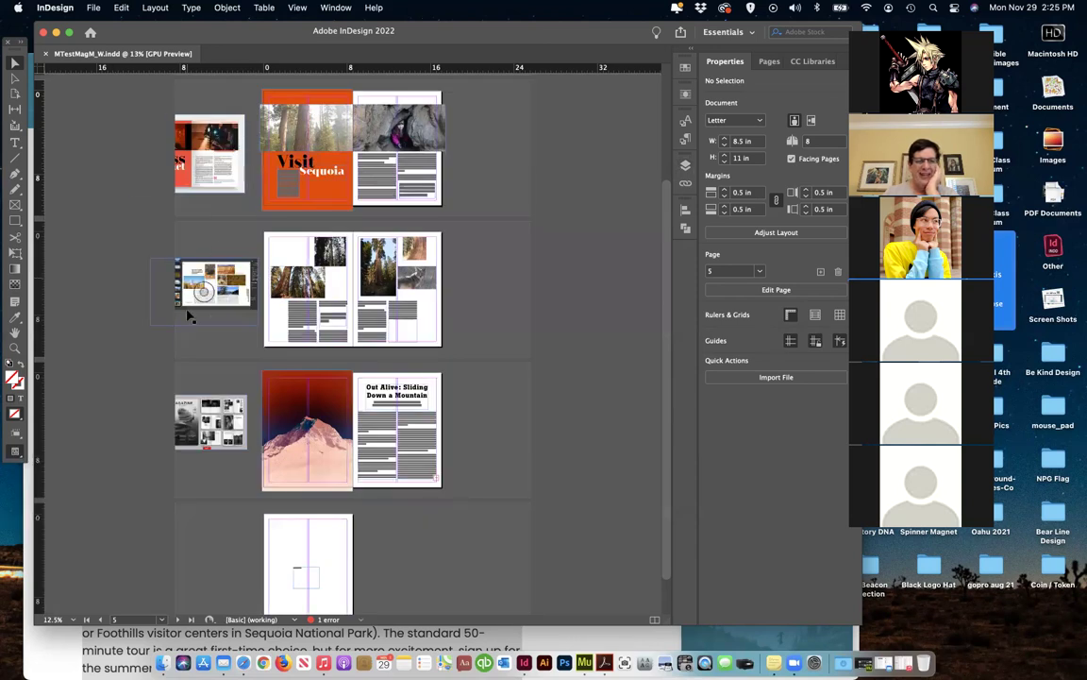